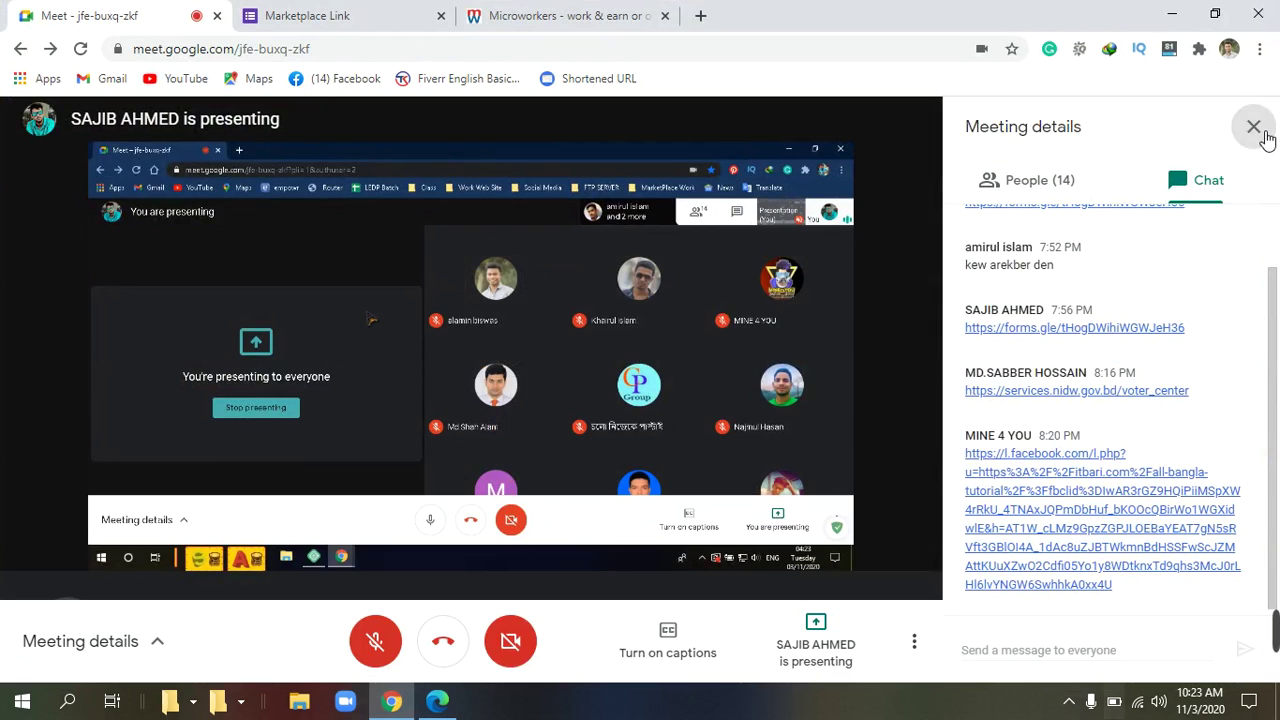
Close the Meeting details chat panel so the participant tiles show beside the presentation.
click(1256, 129)
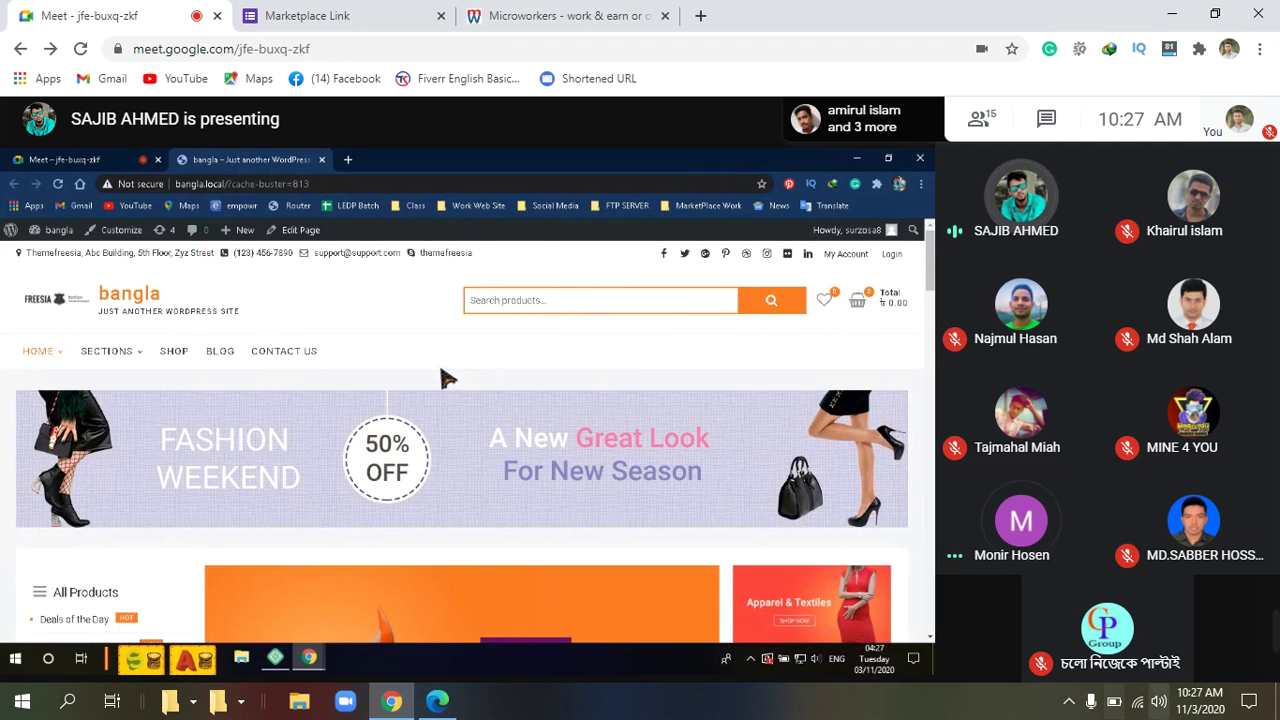
mouse_move(1272, 637)
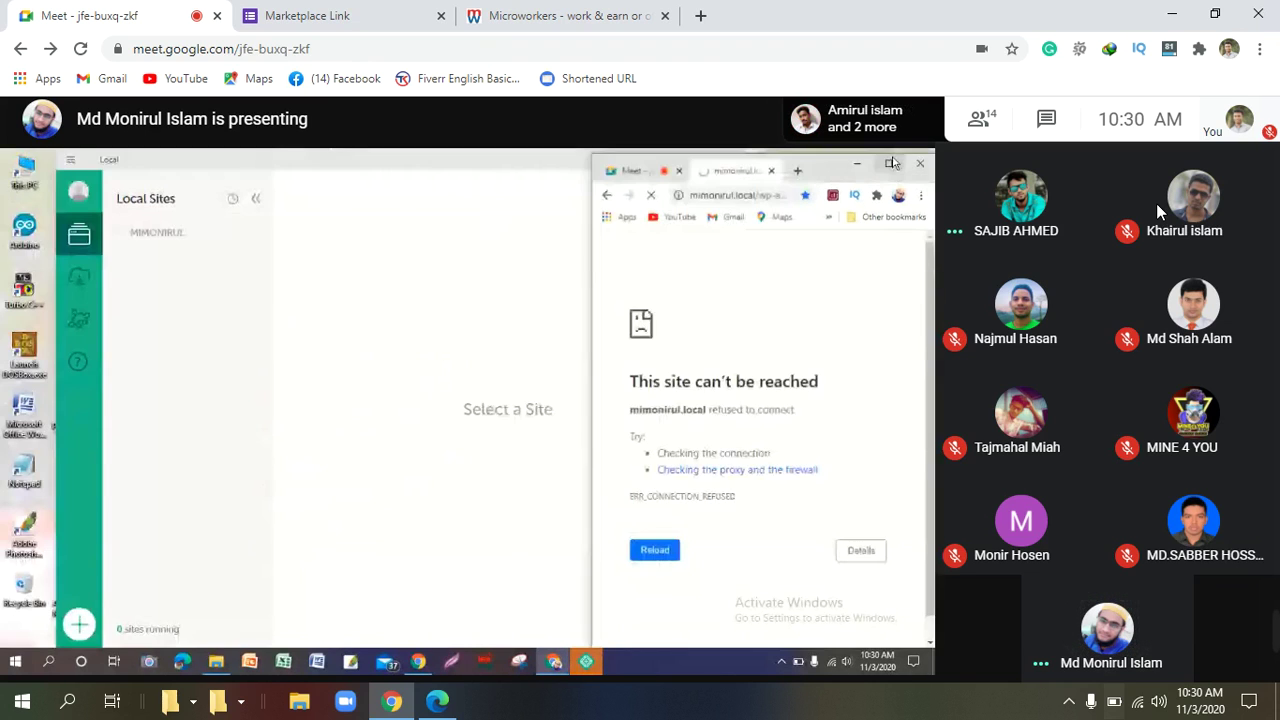
Close the Microworkers and Marketplace Link browser tabs.
mouse_move(1141, 199)
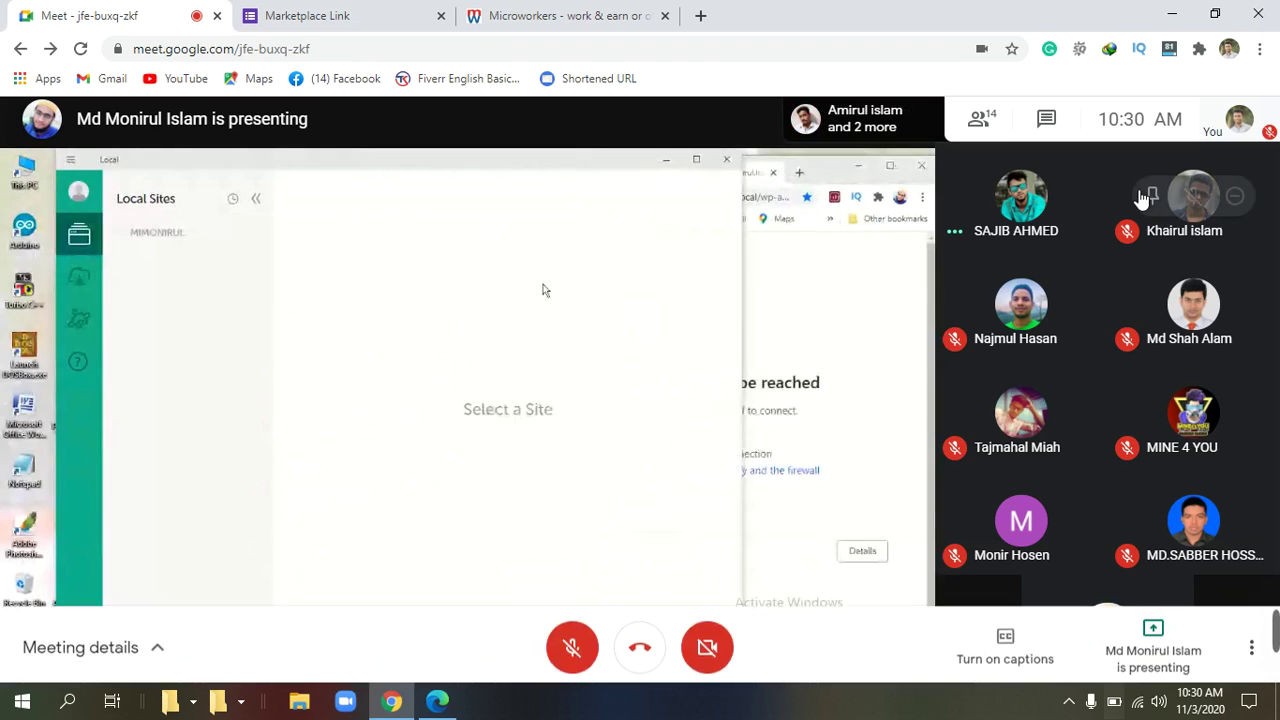
click(665, 16)
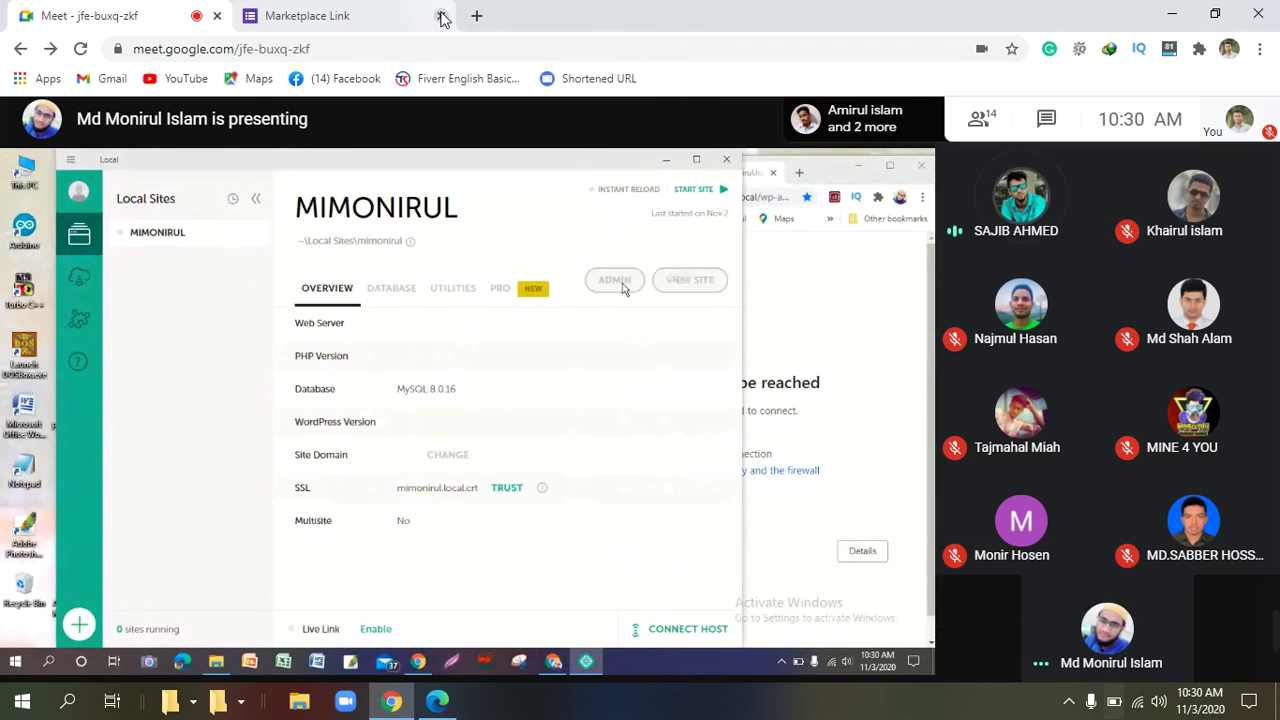
click(441, 16)
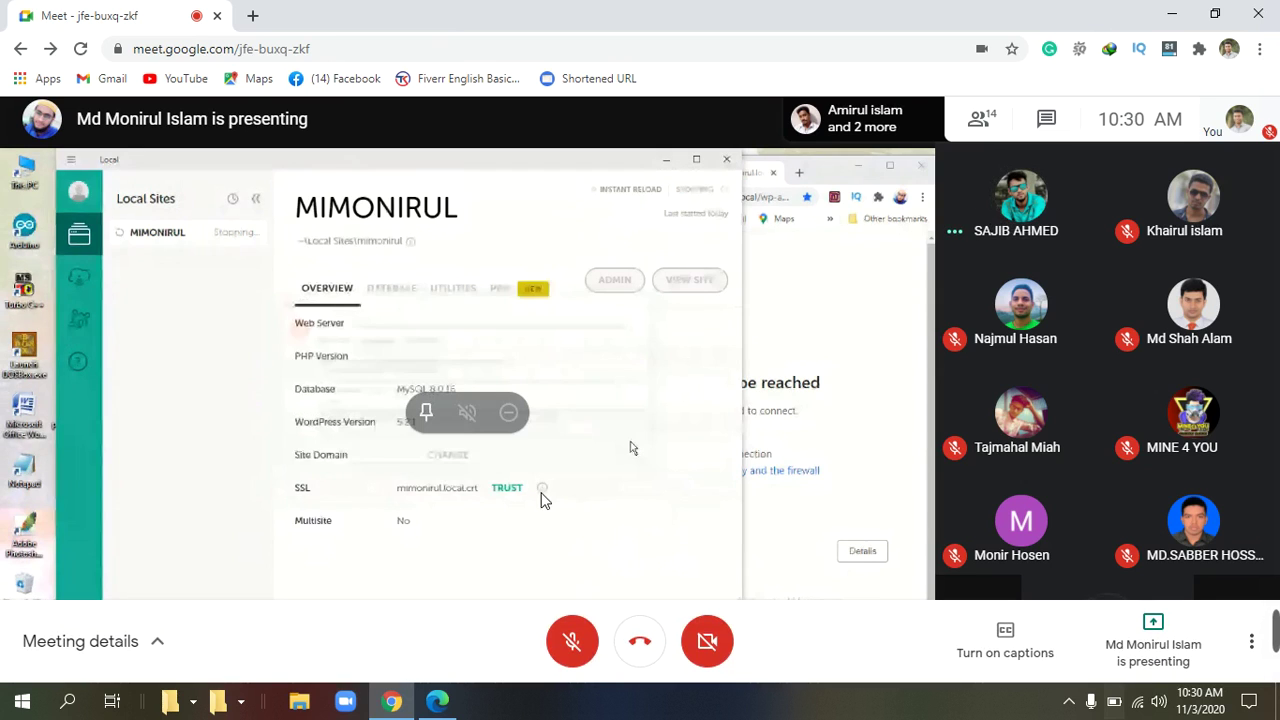
Unmute the microphone and present your entire screen, taking over from the current presenter.
click(572, 645)
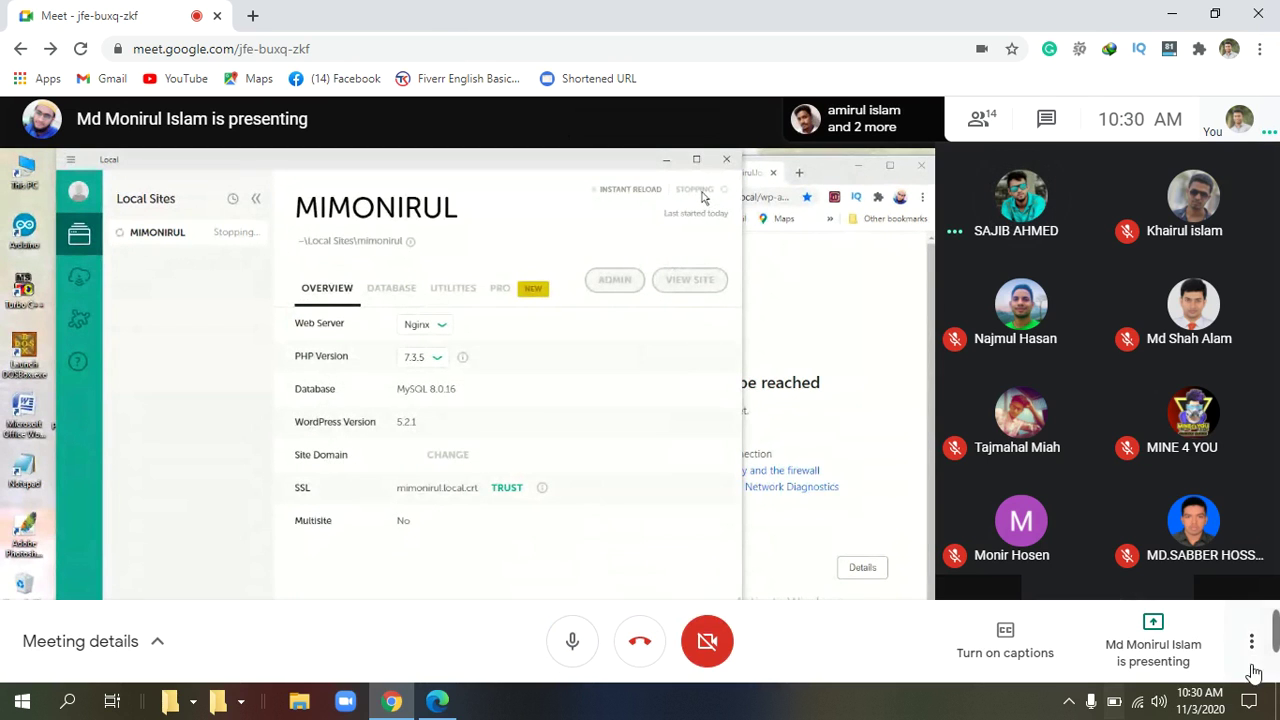
click(1158, 628)
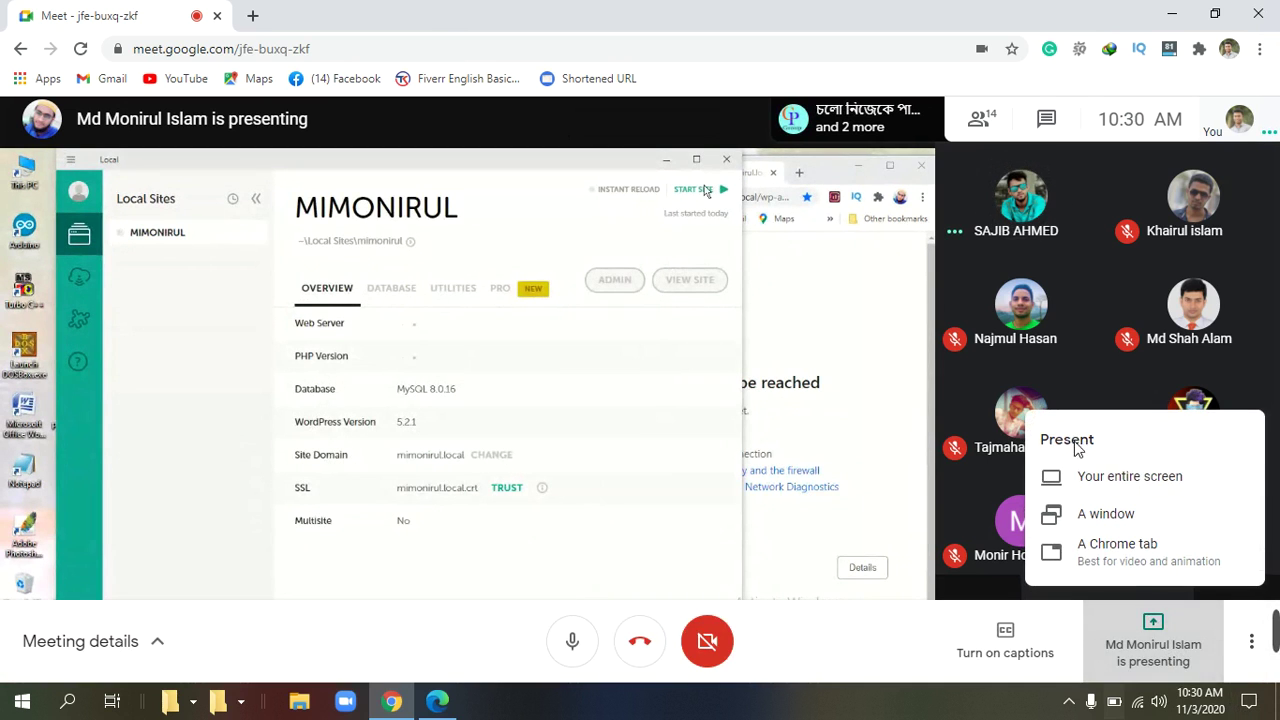
click(1104, 478)
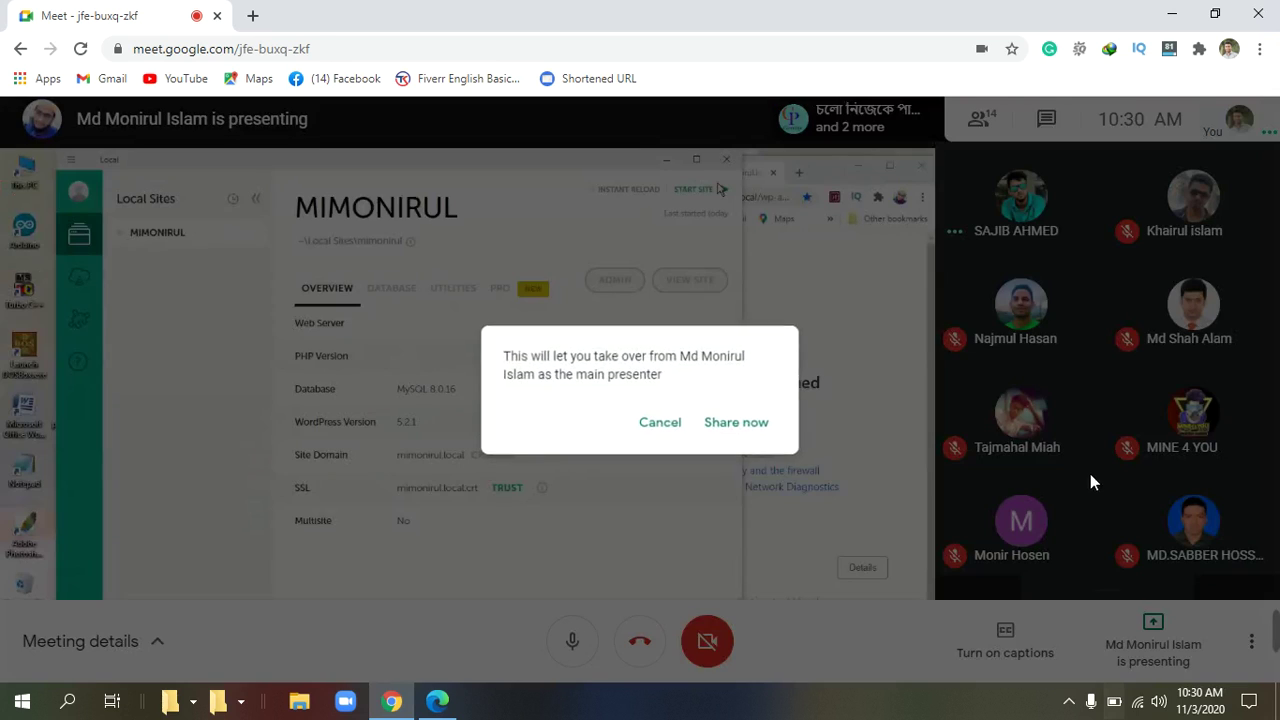
click(768, 427)
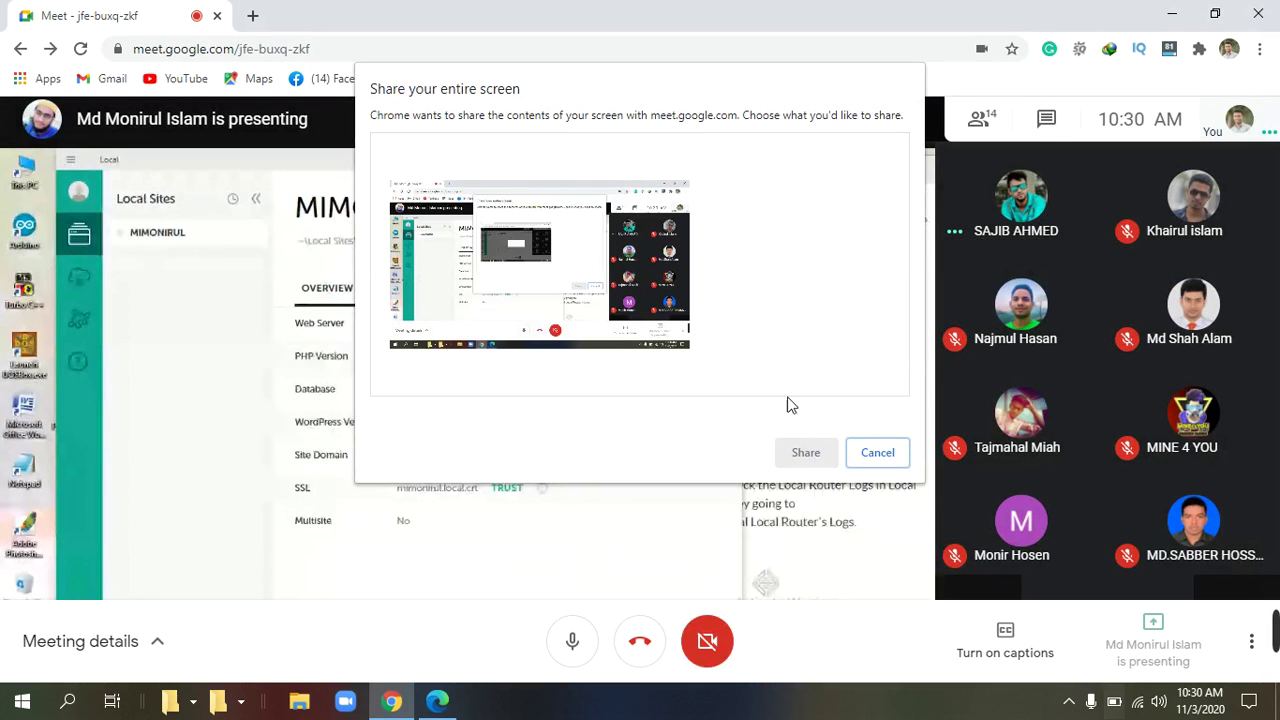
click(806, 453)
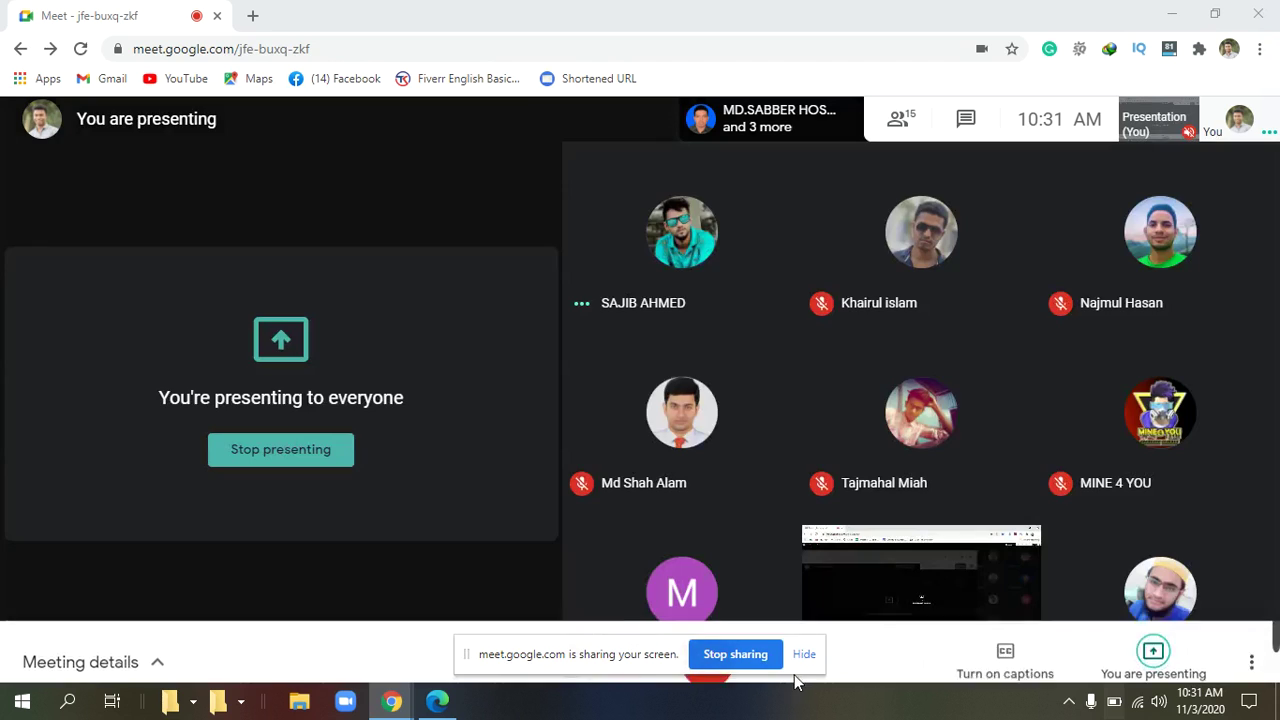
click(804, 654)
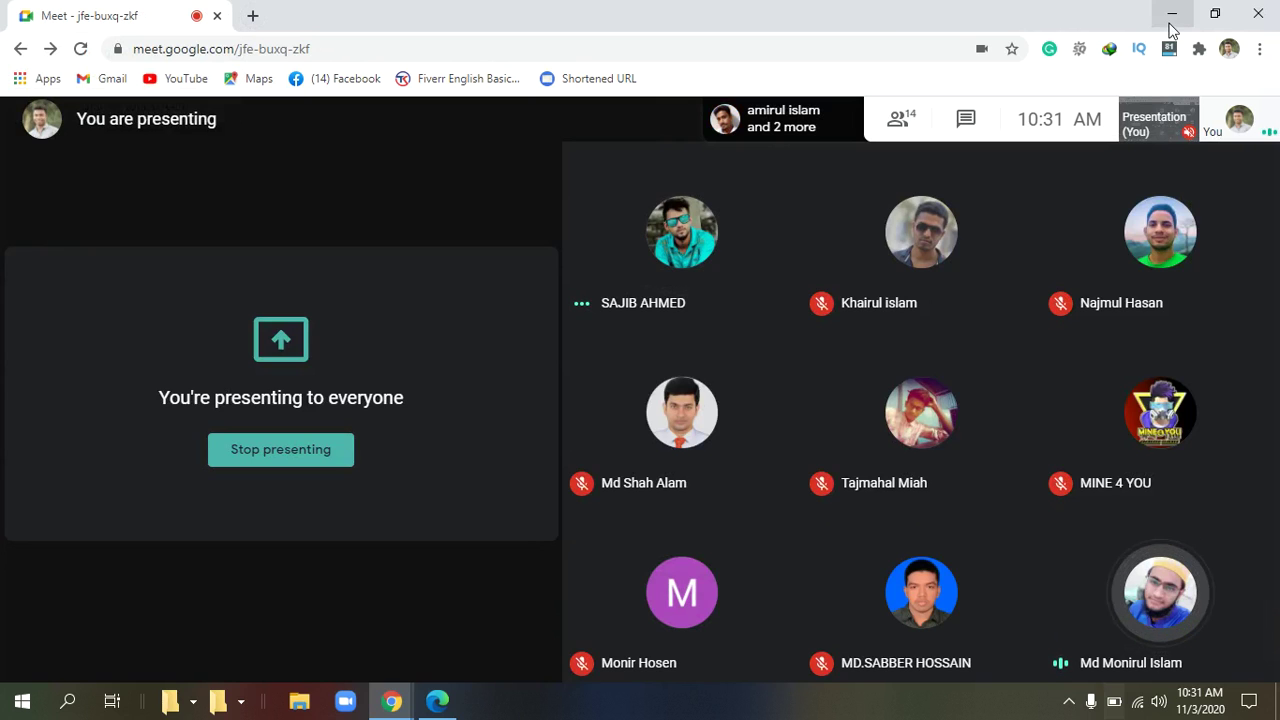
Minimize Chrome and launch the Local app from its desktop icon.
click(1171, 13)
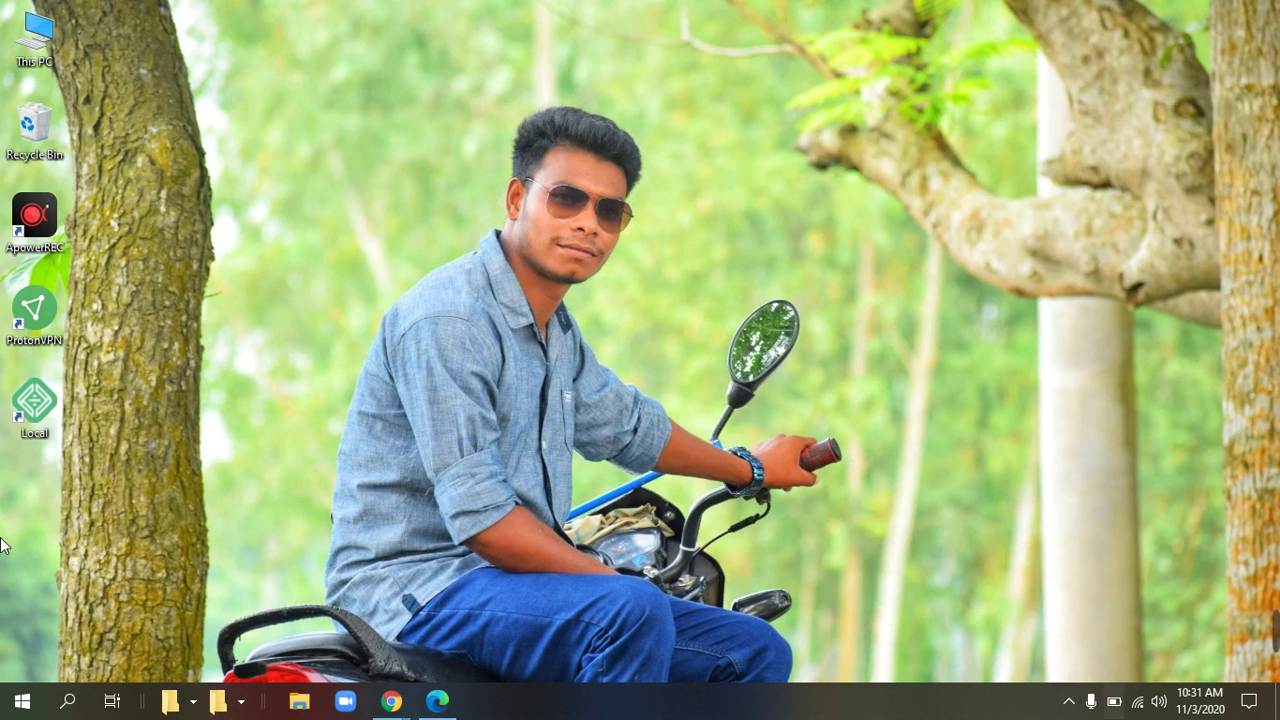
double_click(39, 423)
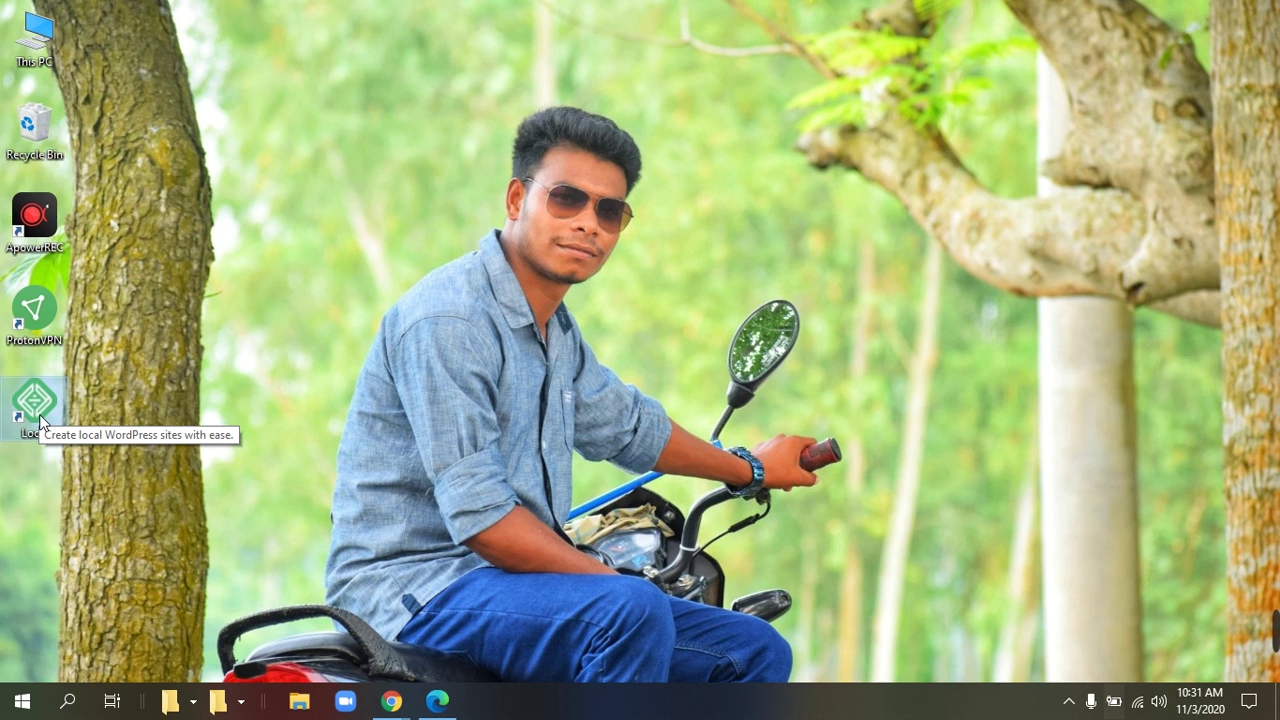
double_click(40, 430)
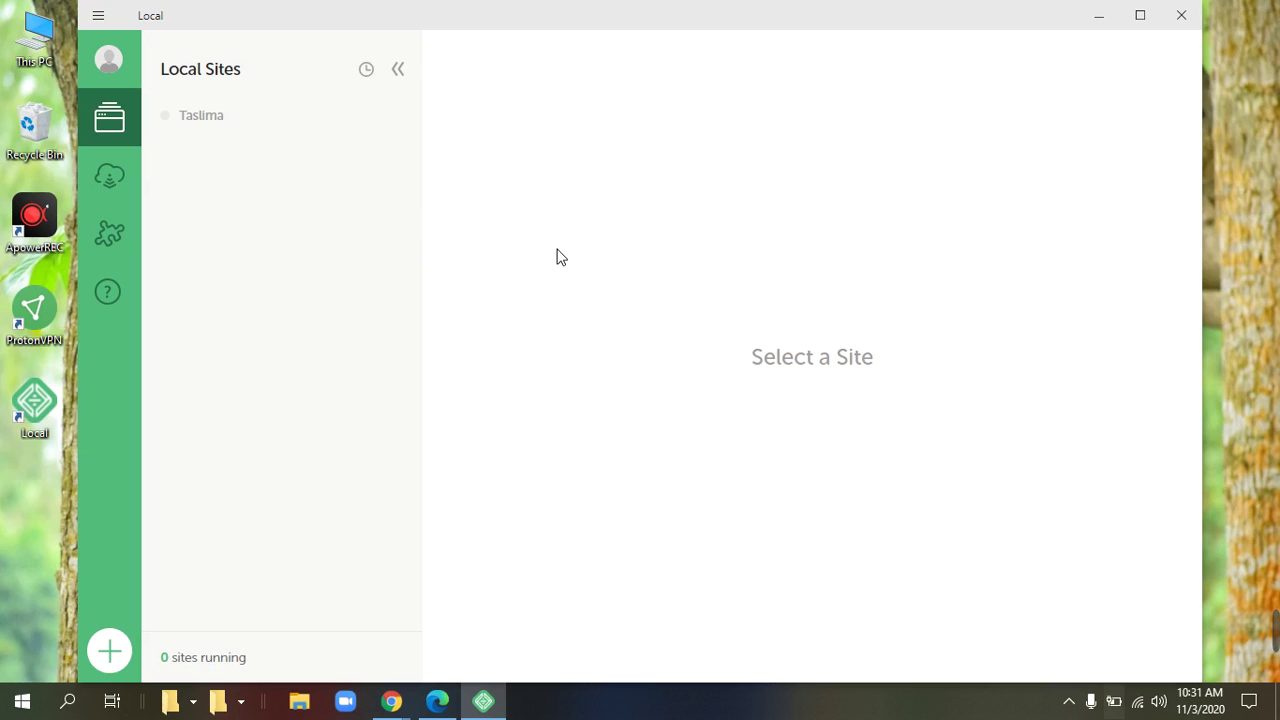
Start the Taslima site in Local and open its WordPress admin in Chrome.
click(224, 117)
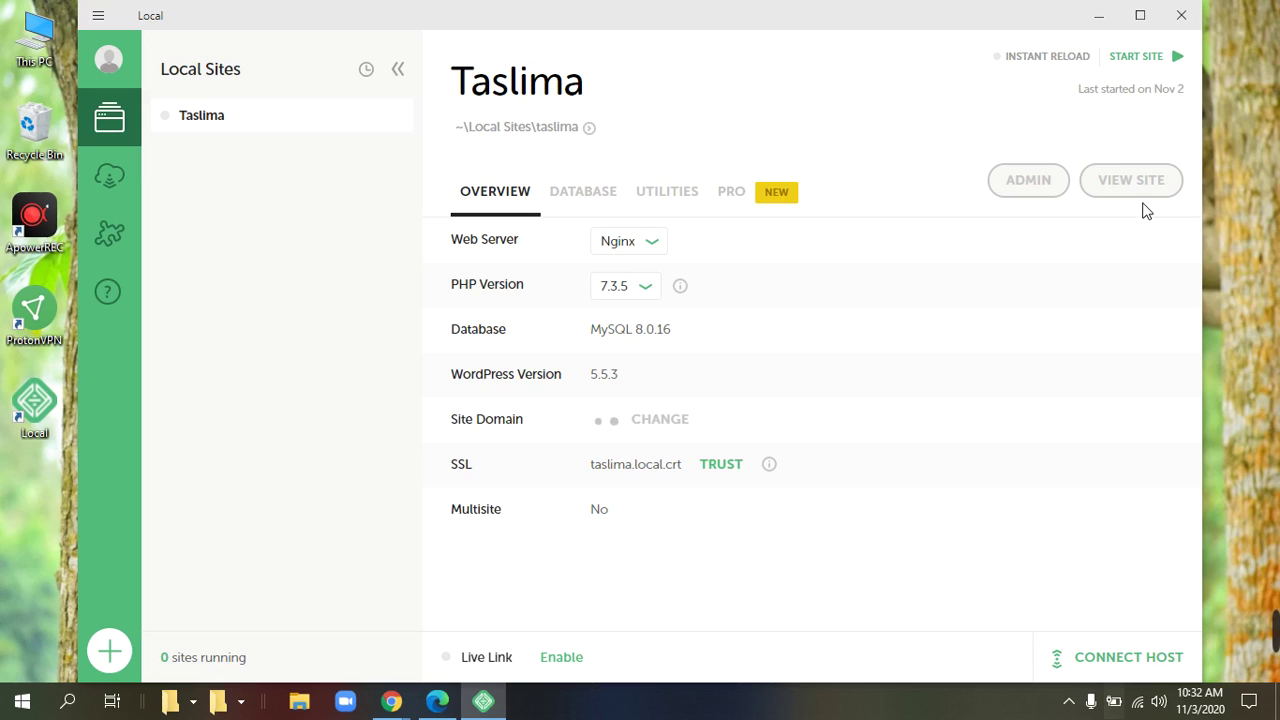
click(1140, 57)
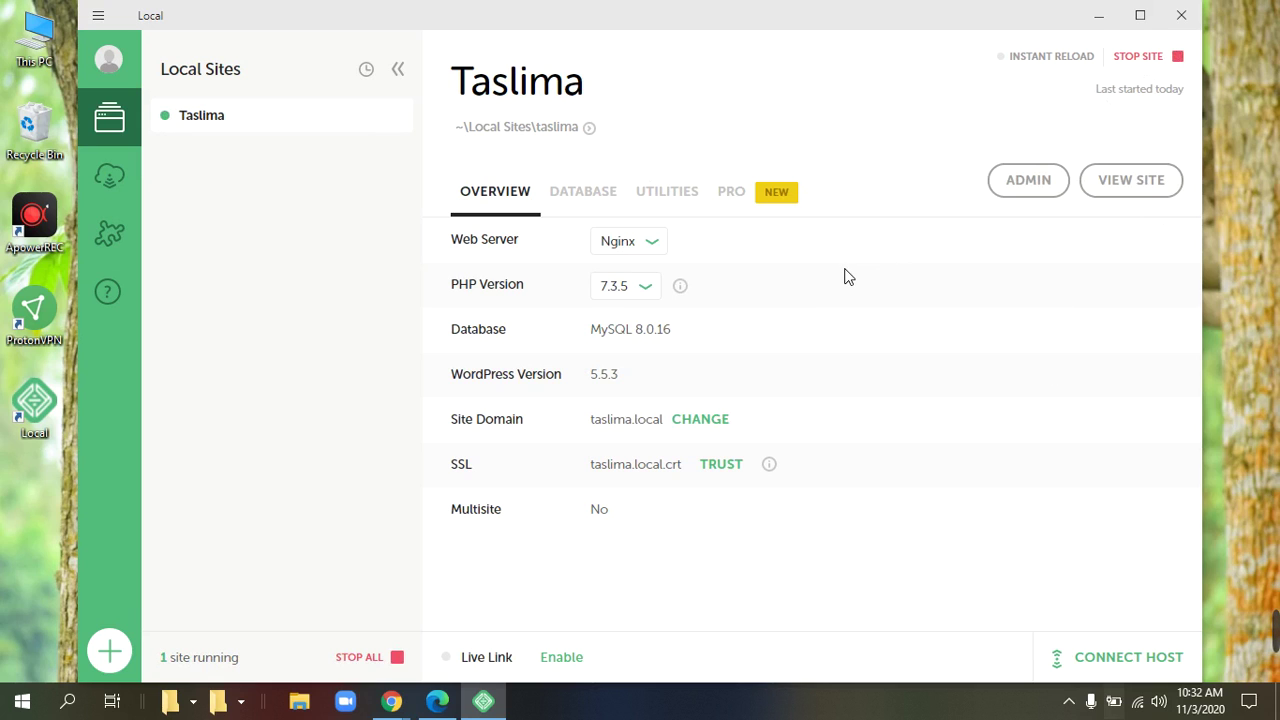
click(1030, 182)
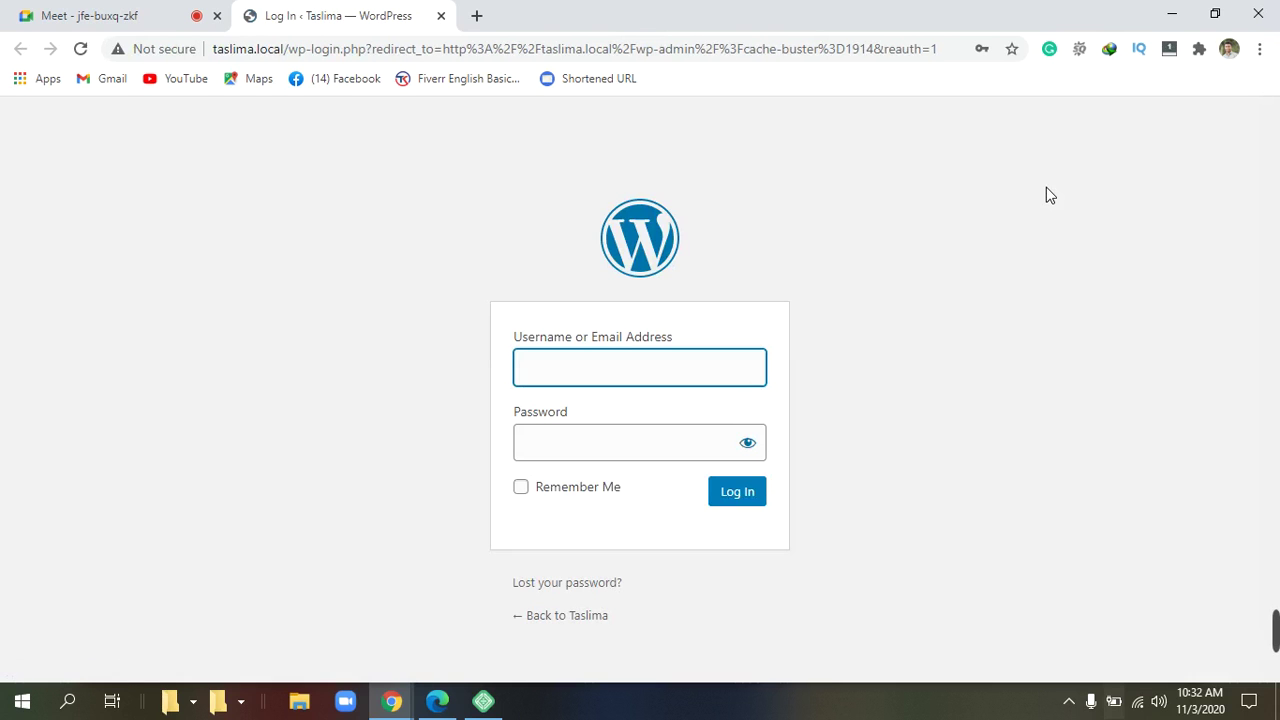
Log in to Taslima's wp-admin using the saved administrator credentials, toggling the stay-logged-in option.
click(627, 380)
click(620, 416)
click(617, 434)
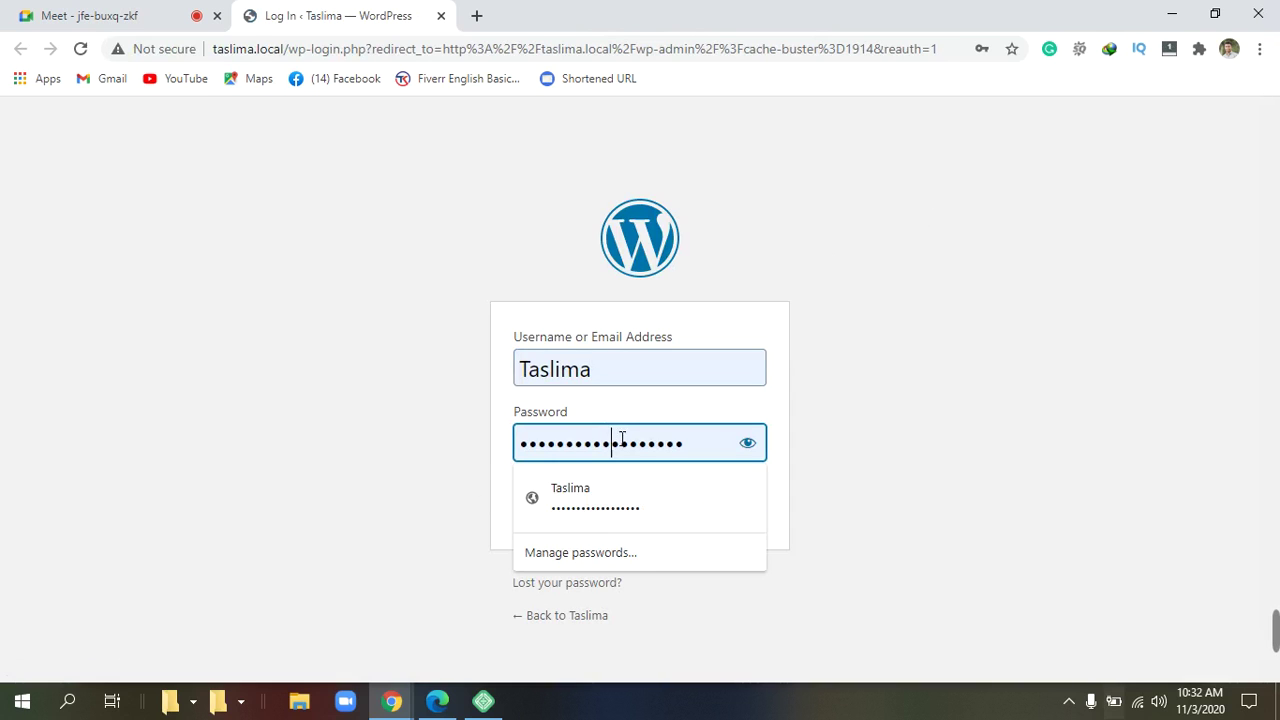
click(650, 514)
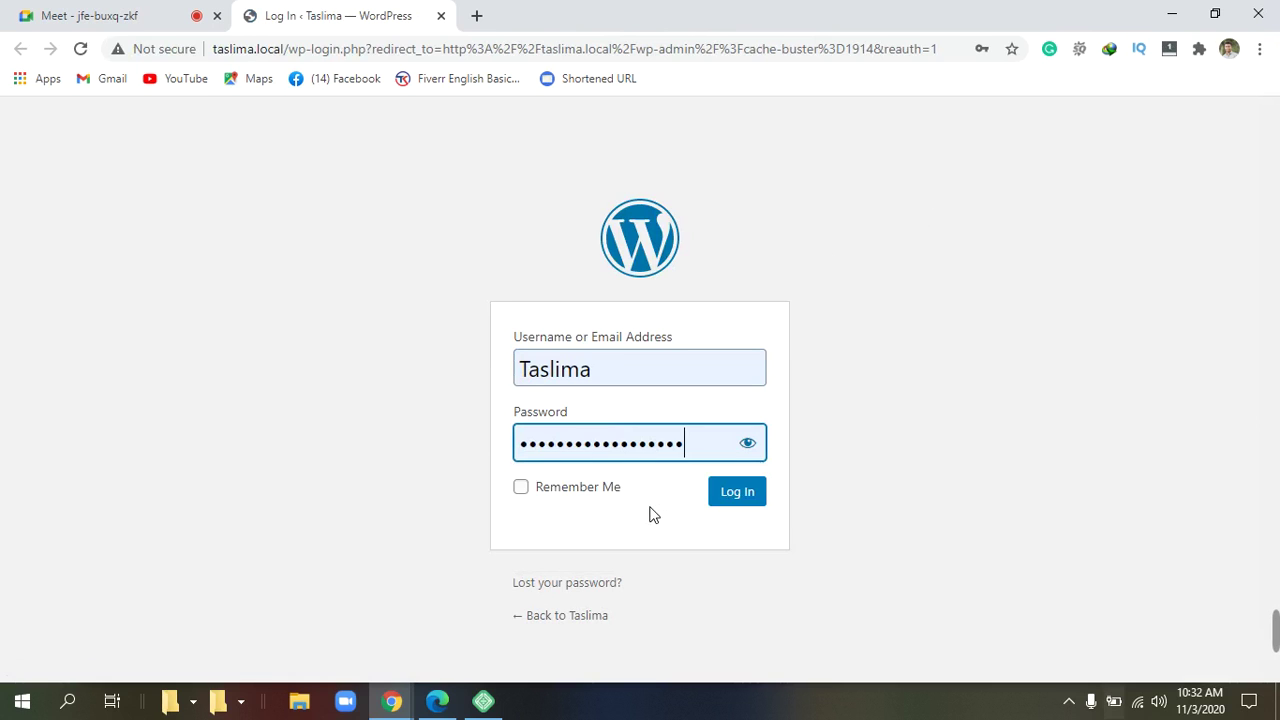
click(529, 495)
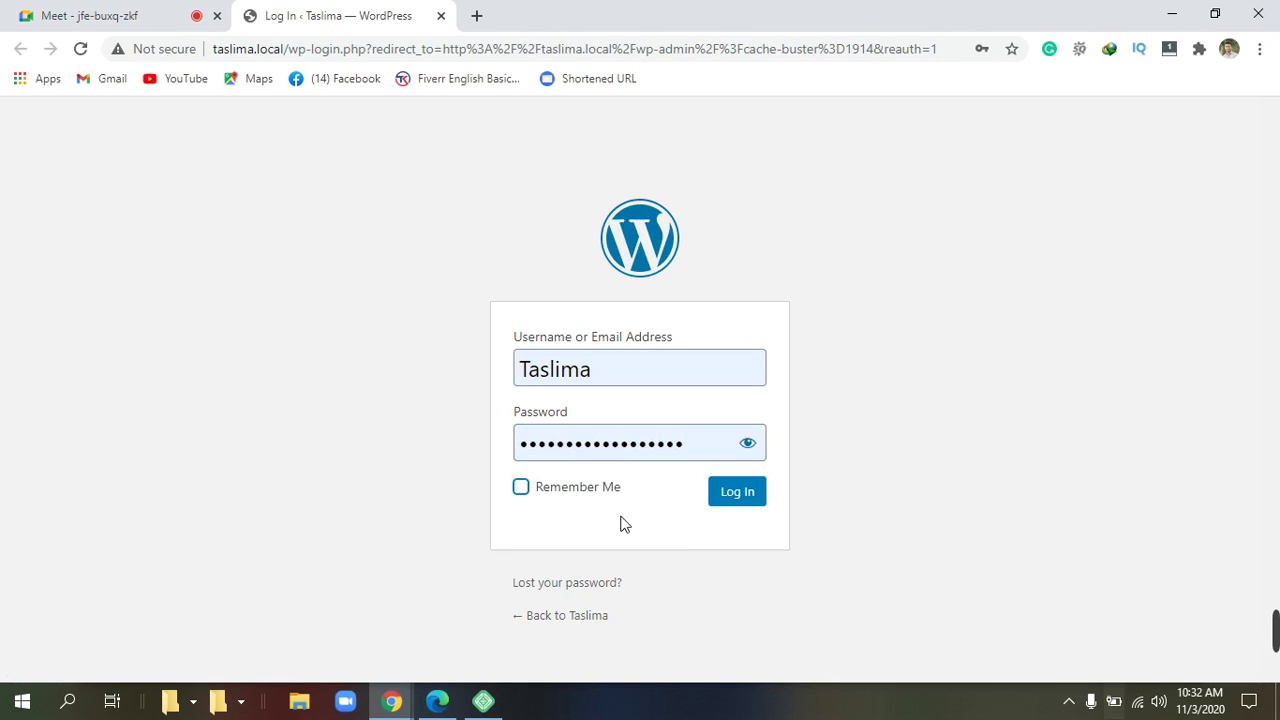
click(751, 506)
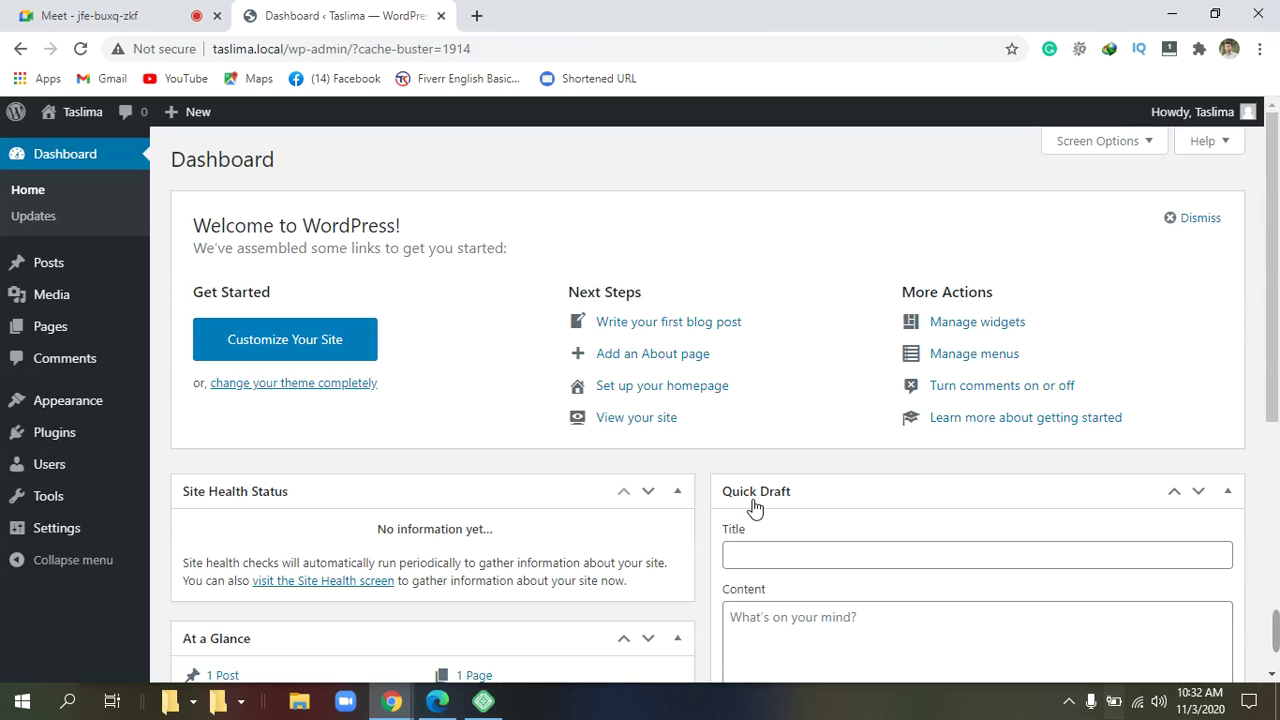
scroll(755, 508, down, 1)
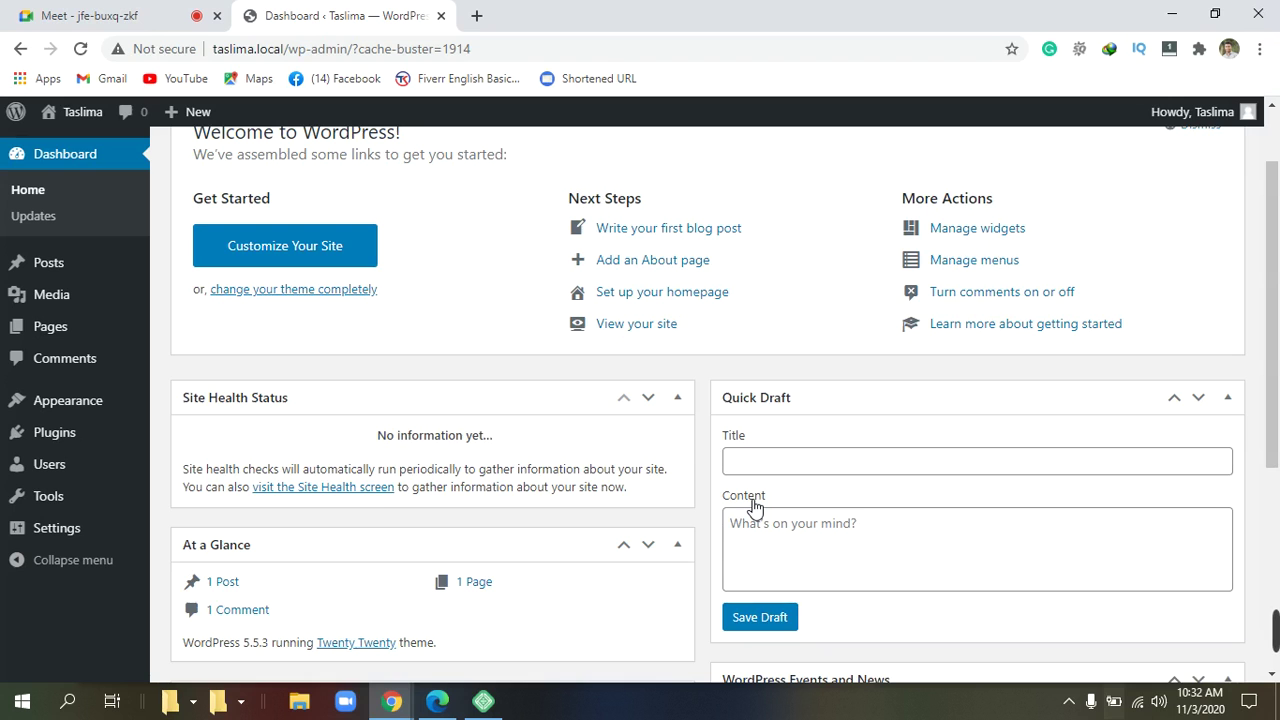
scroll(755, 508, down, 1)
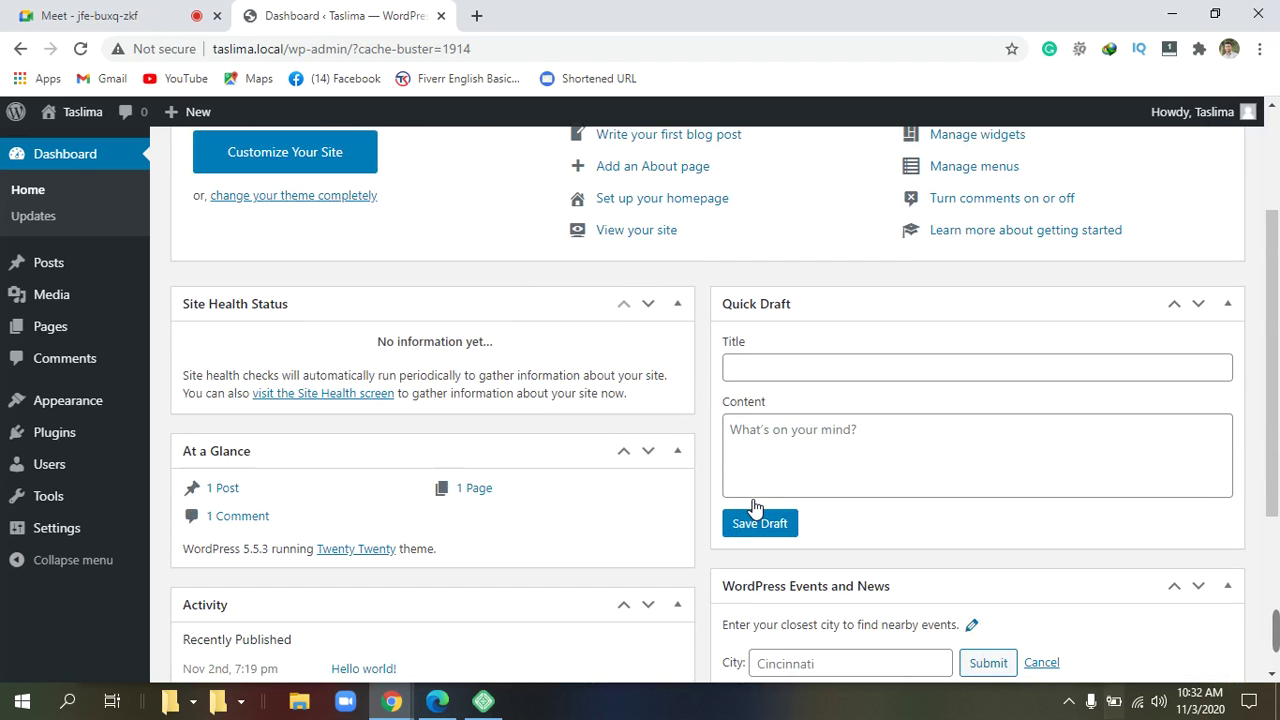
scroll(755, 508, down, 3)
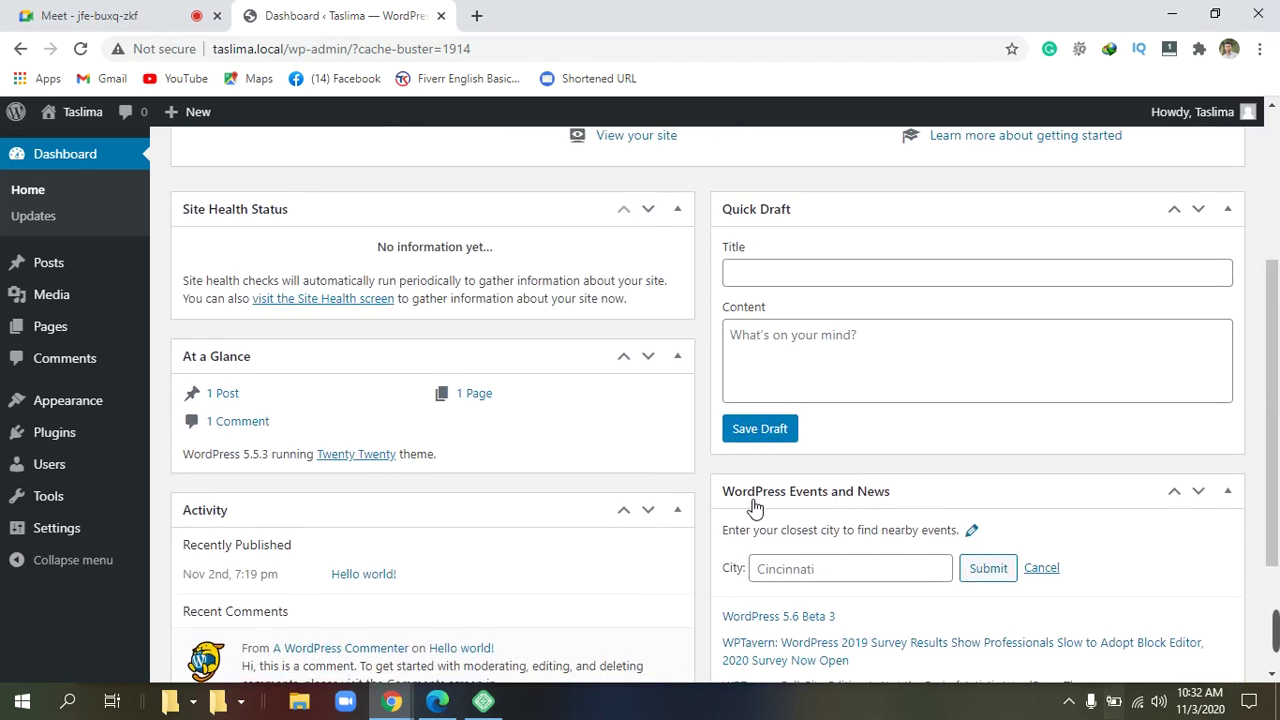
scroll(755, 508, up, 4)
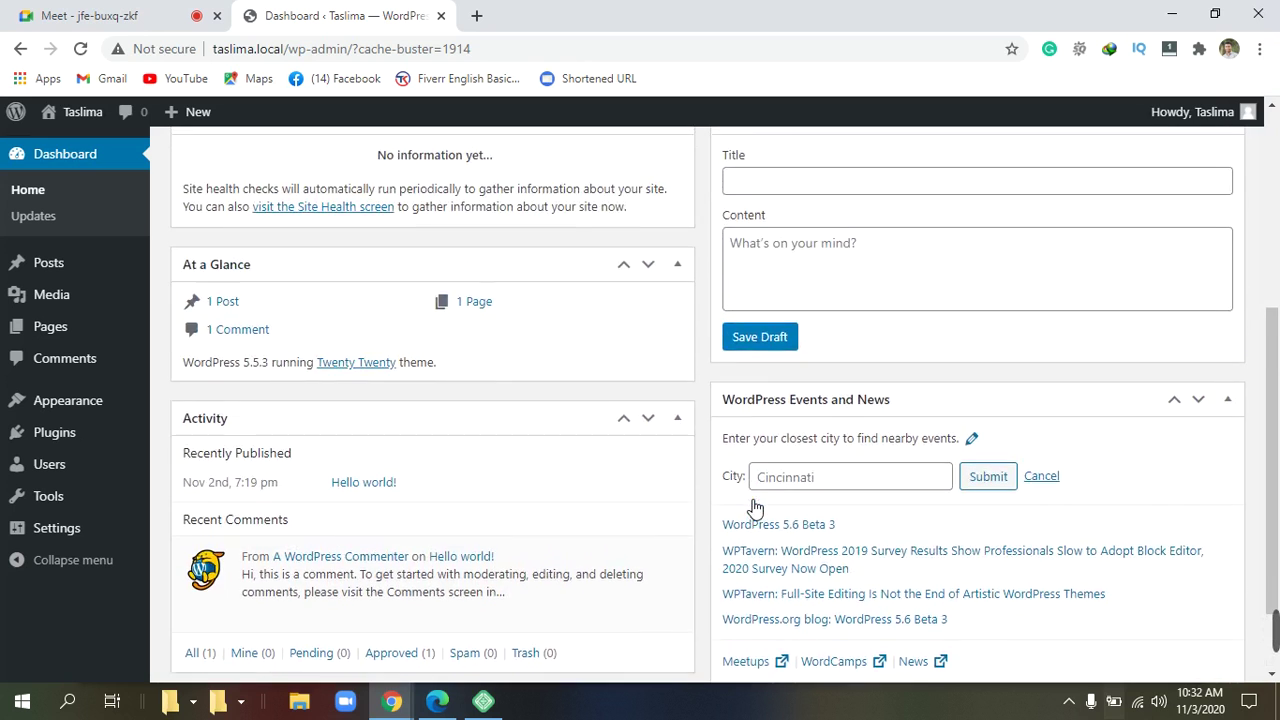
scroll(755, 508, up, 1)
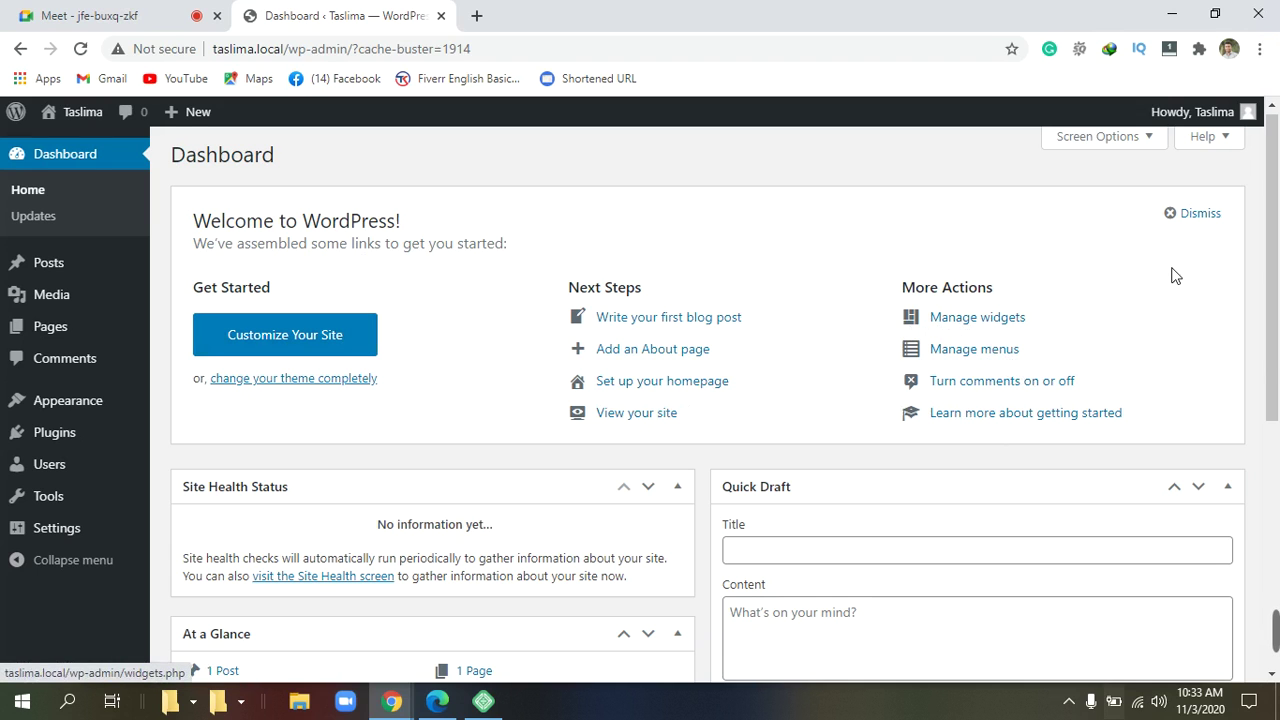
click(1139, 147)
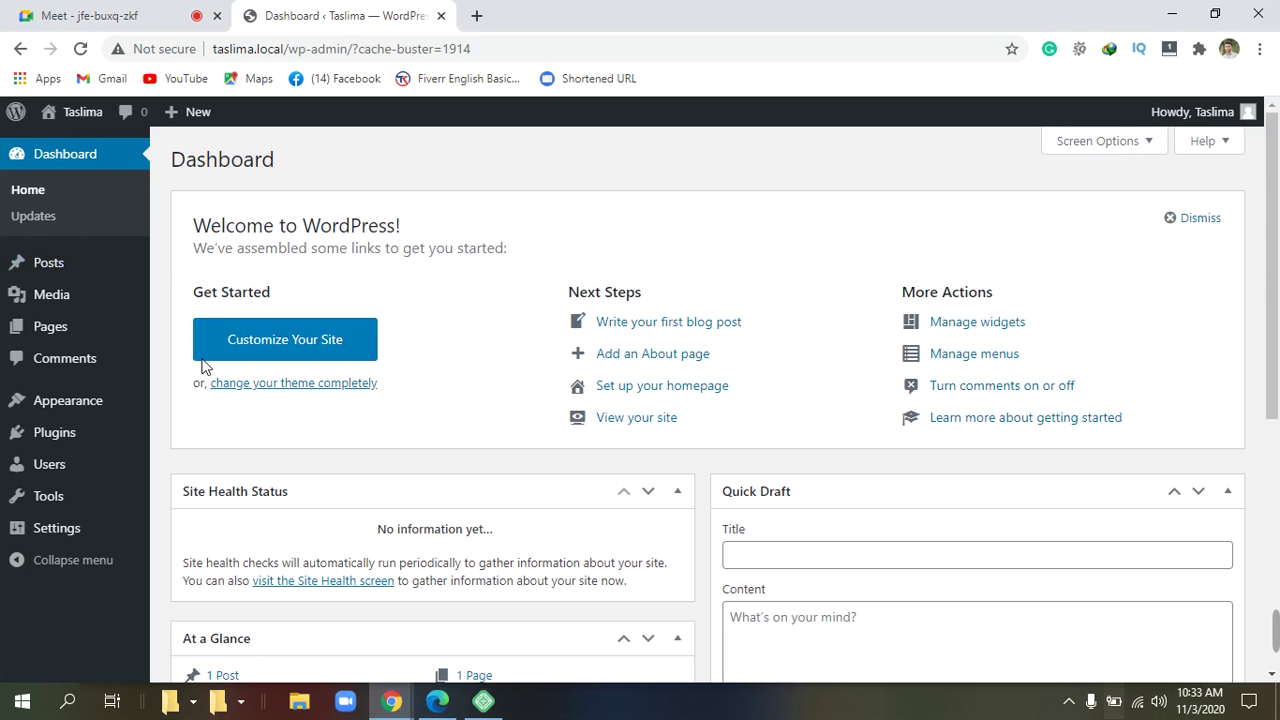
scroll(220, 368, down, 2)
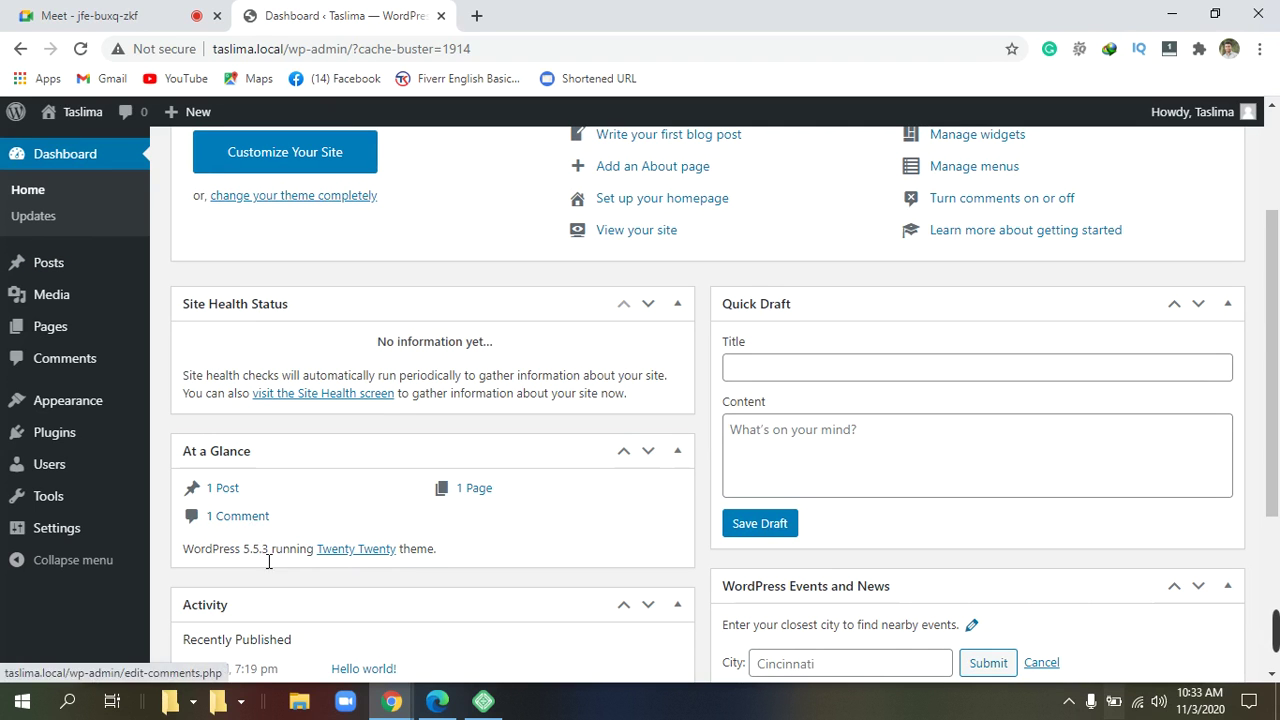
scroll(352, 568, down, 1)
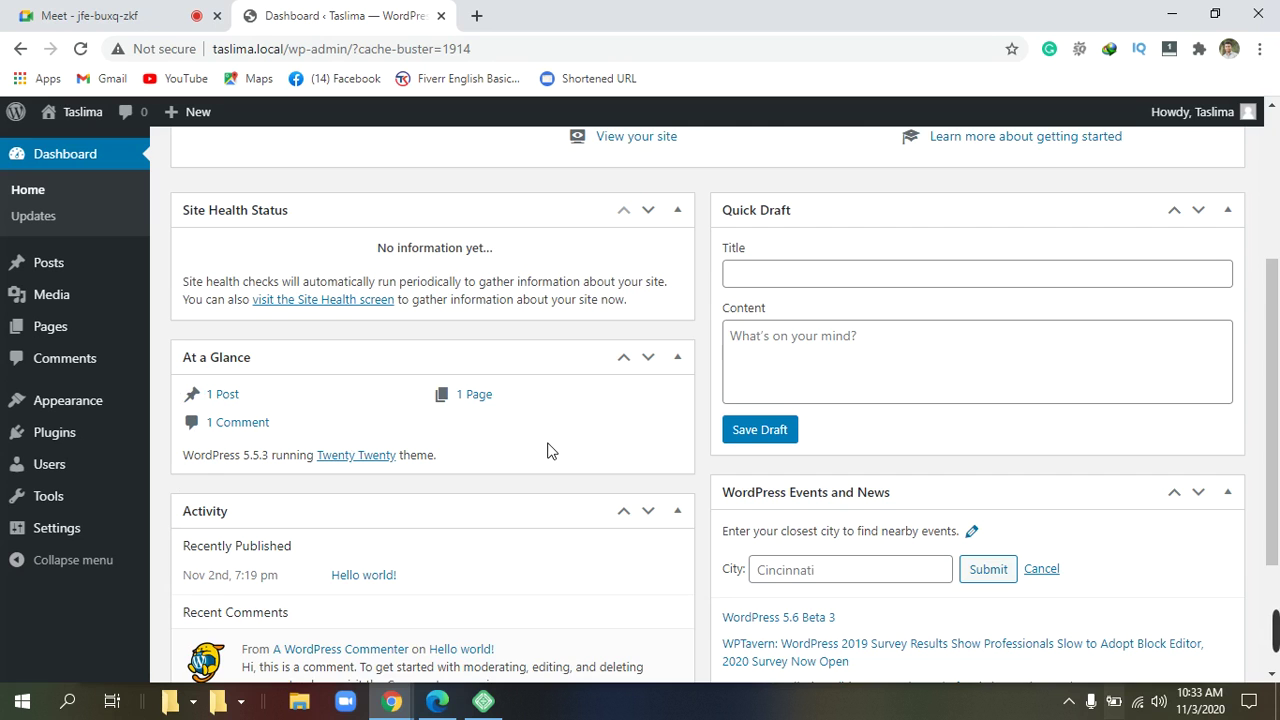
scroll(547, 451, down, 1)
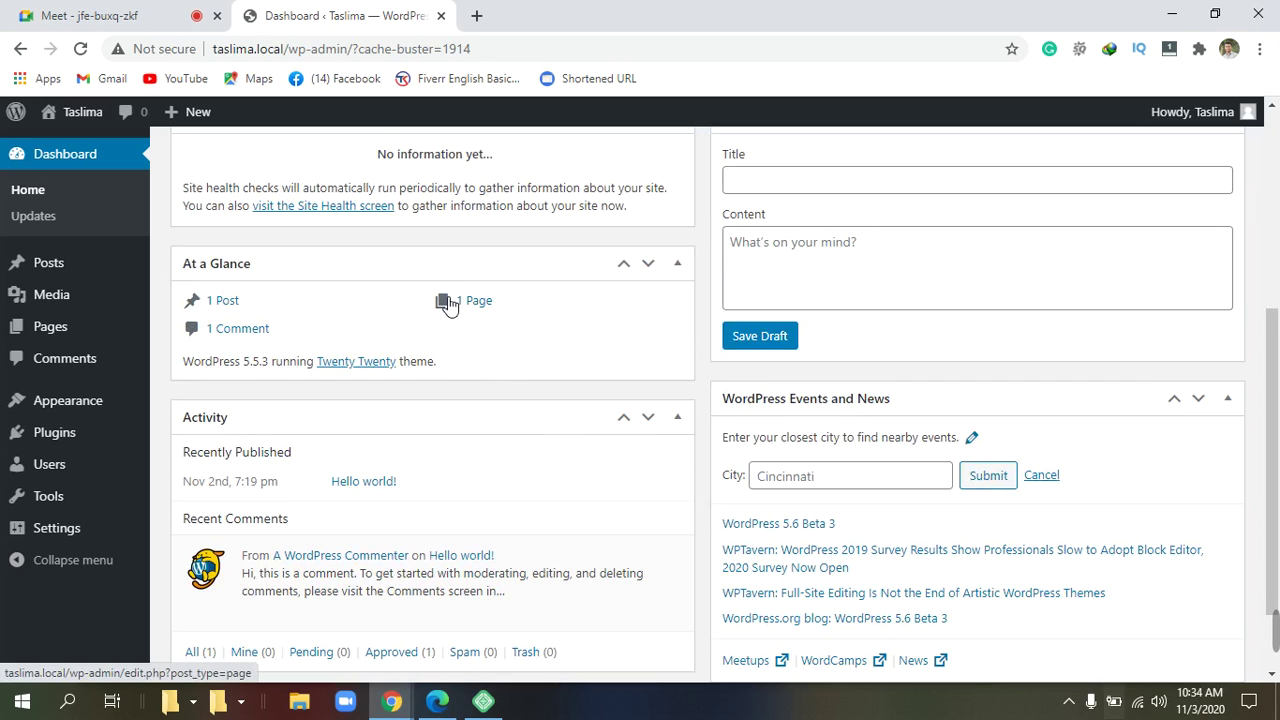
scroll(448, 305, up, 1)
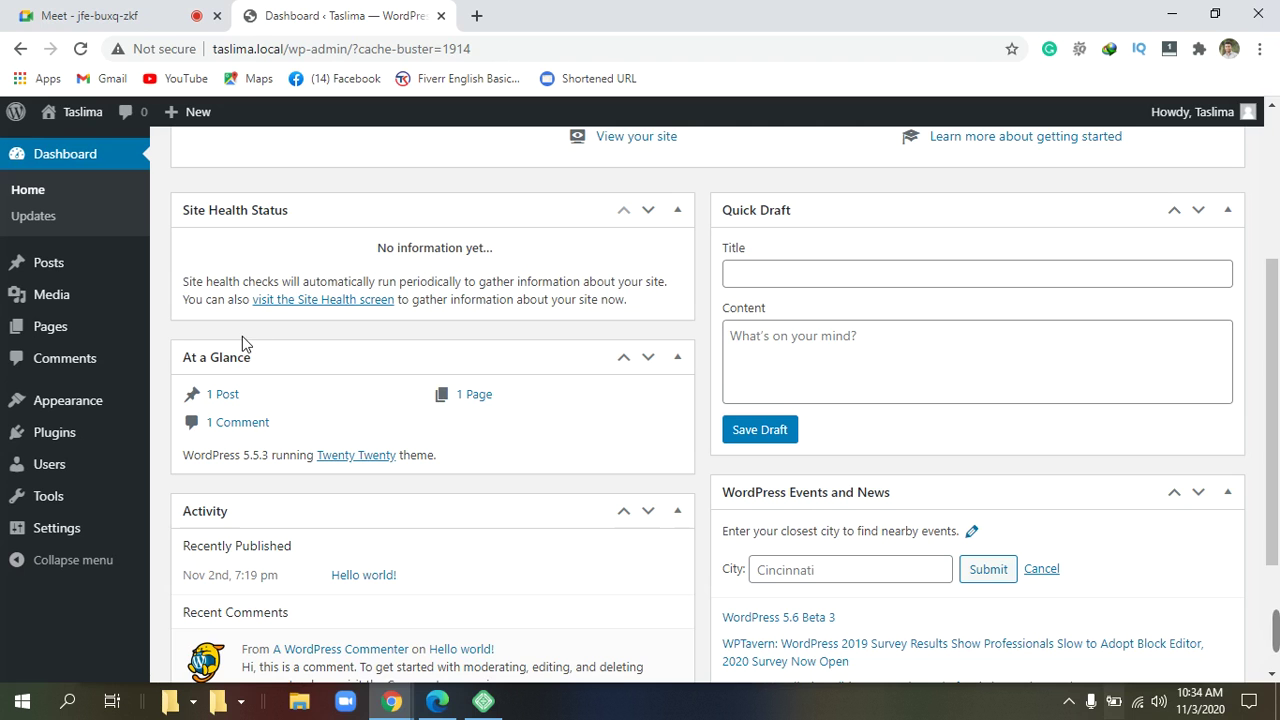
scroll(243, 340, up, 3)
scroll(251, 340, down, 5)
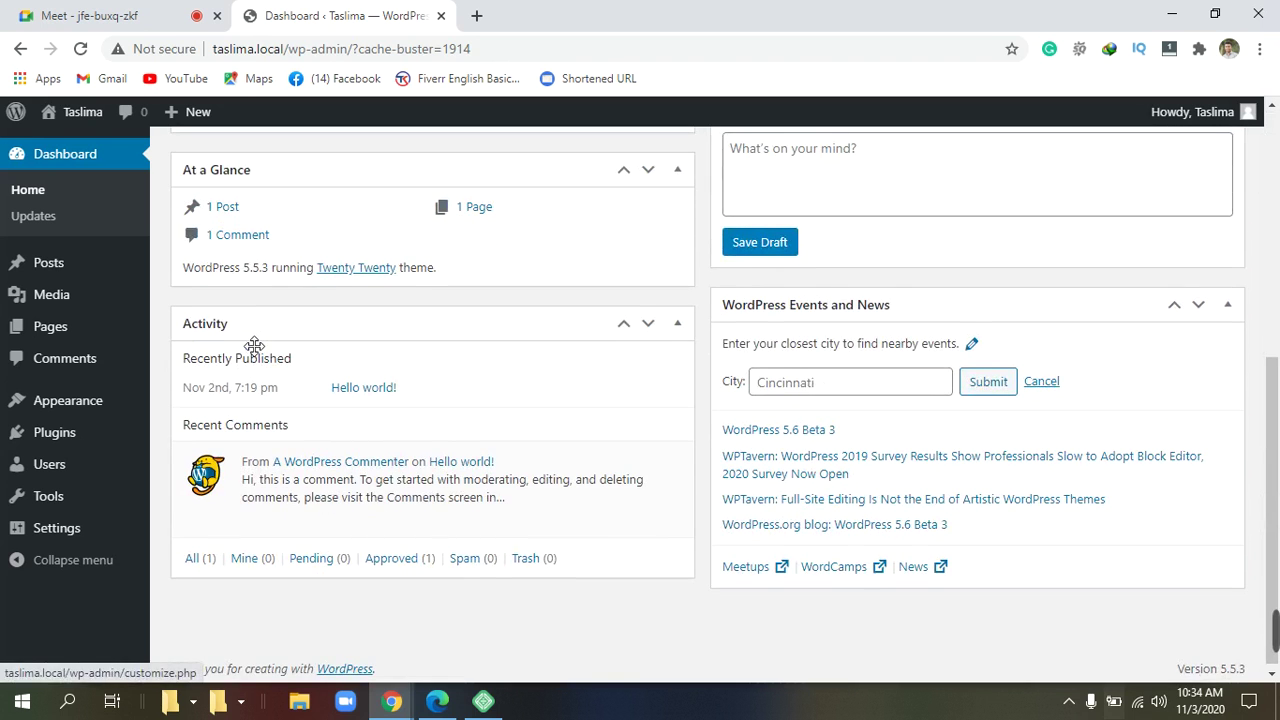
scroll(256, 345, up, 1)
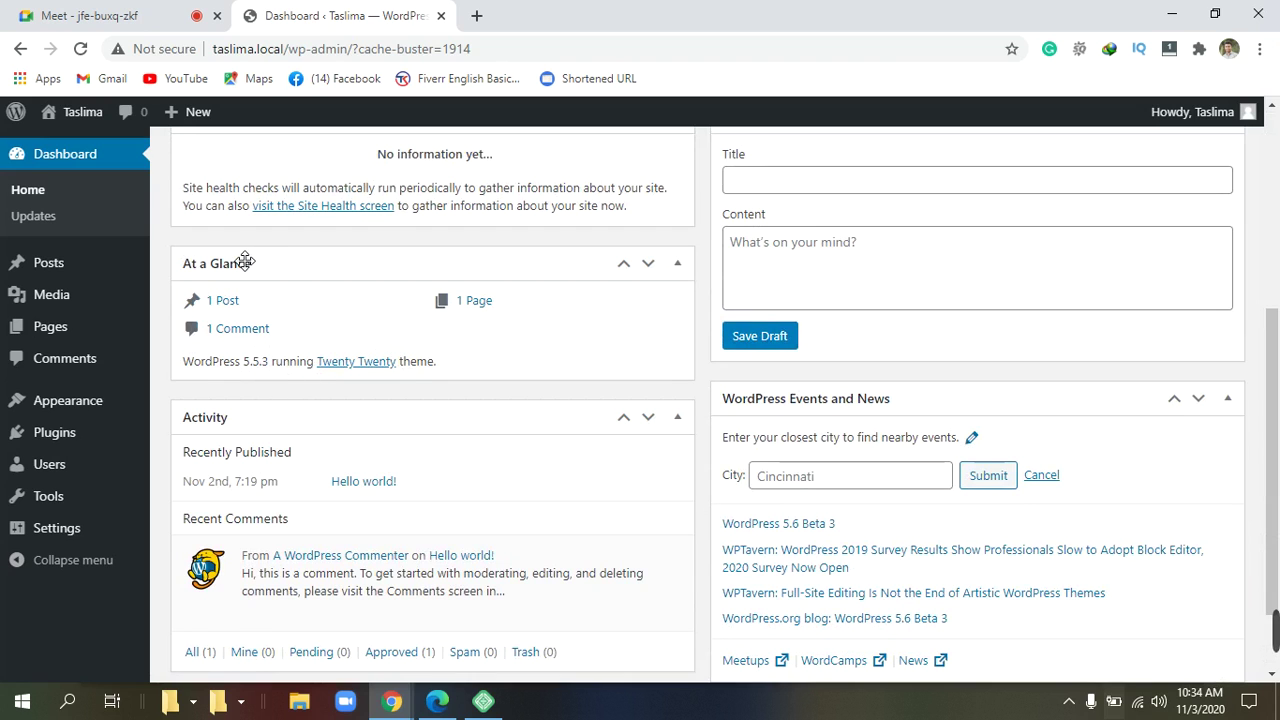
scroll(236, 245, up, 4)
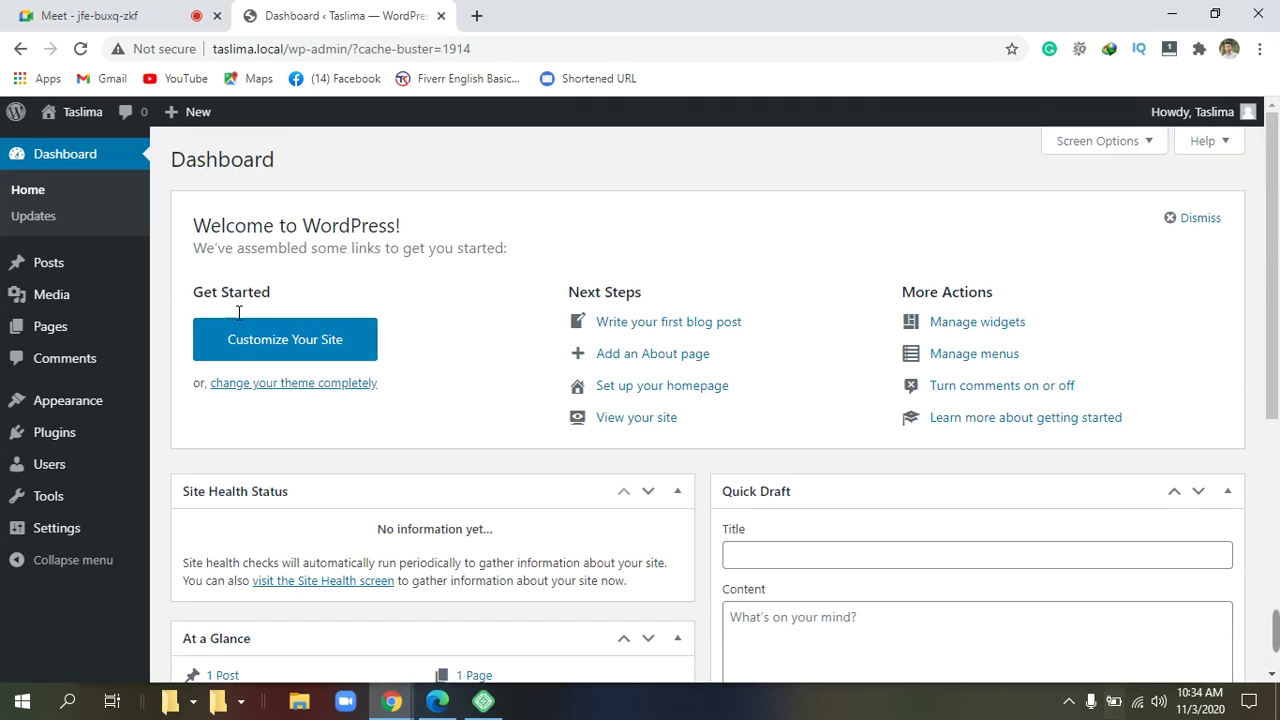
scroll(211, 597, down, 3)
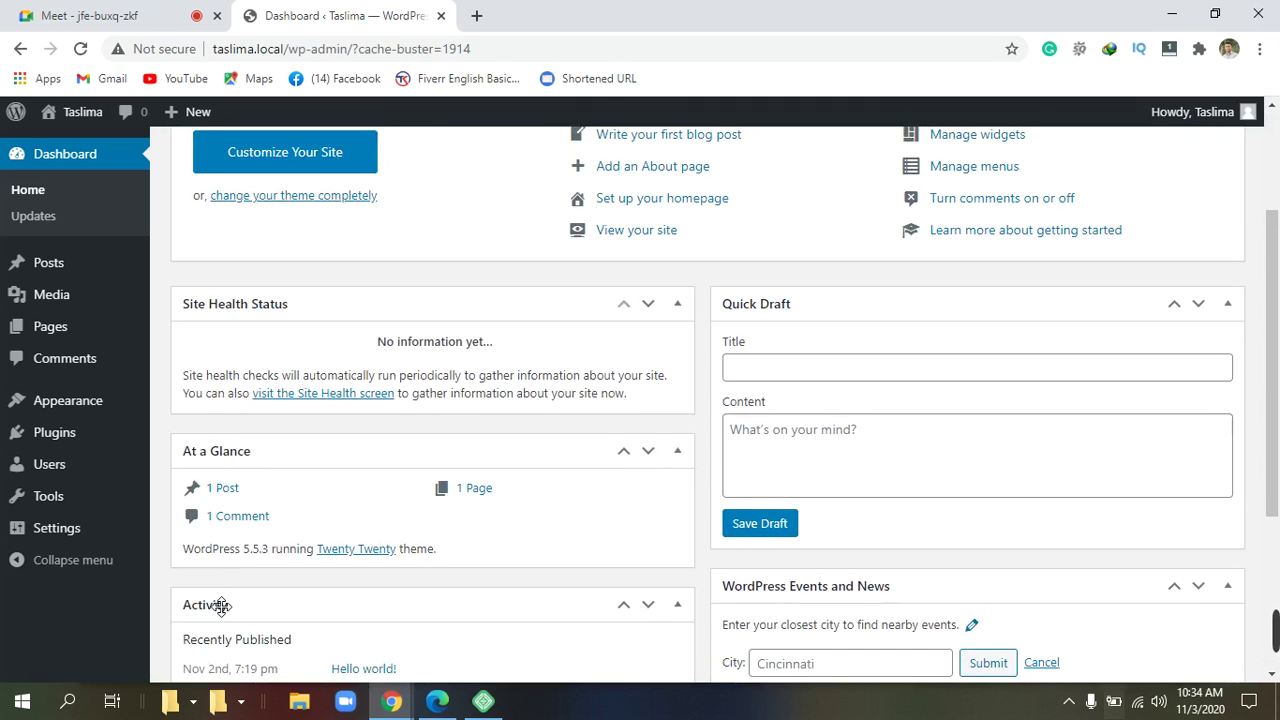
scroll(221, 606, down, 1)
scroll(211, 604, down, 1)
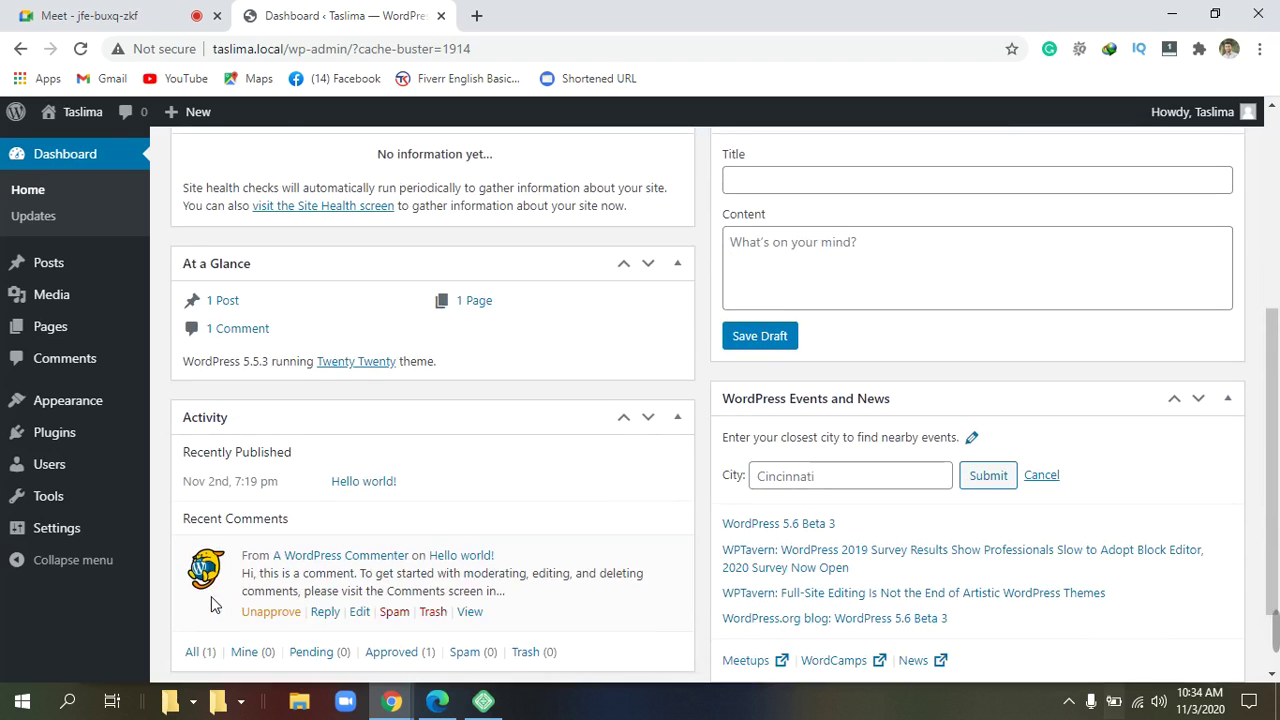
scroll(211, 604, down, 1)
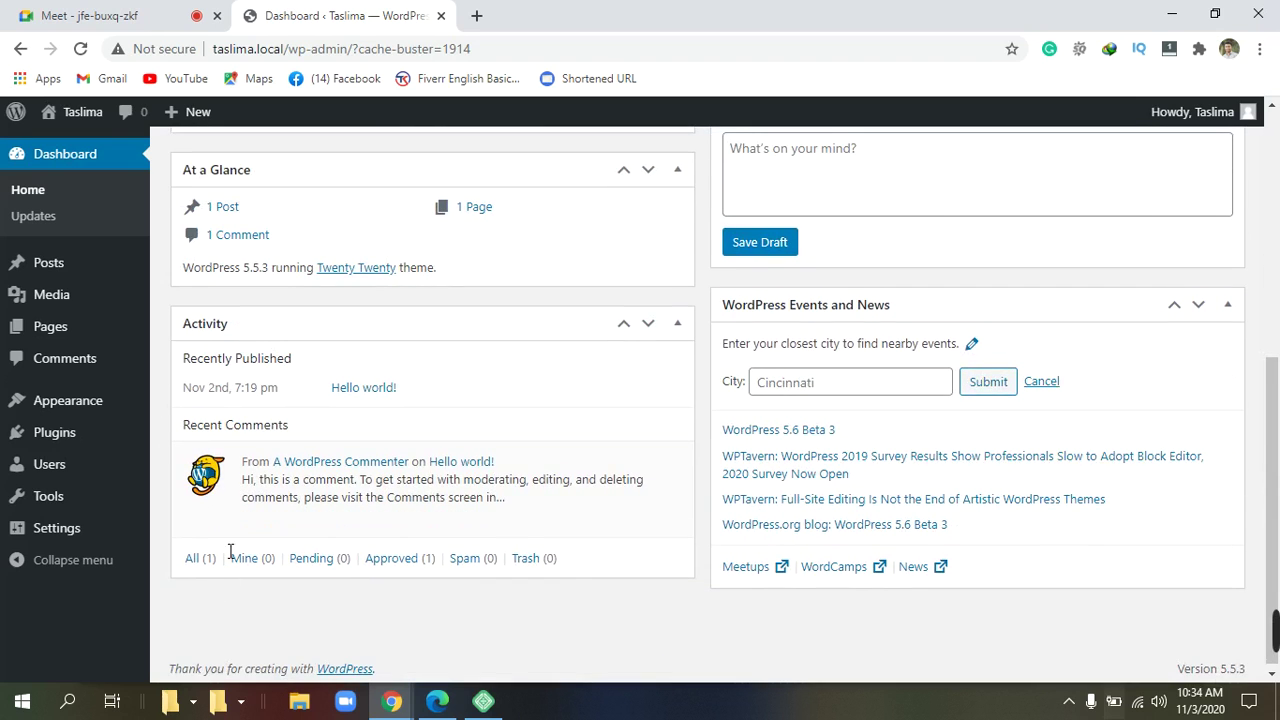
mouse_move(237, 505)
scroll(237, 505, up, 1)
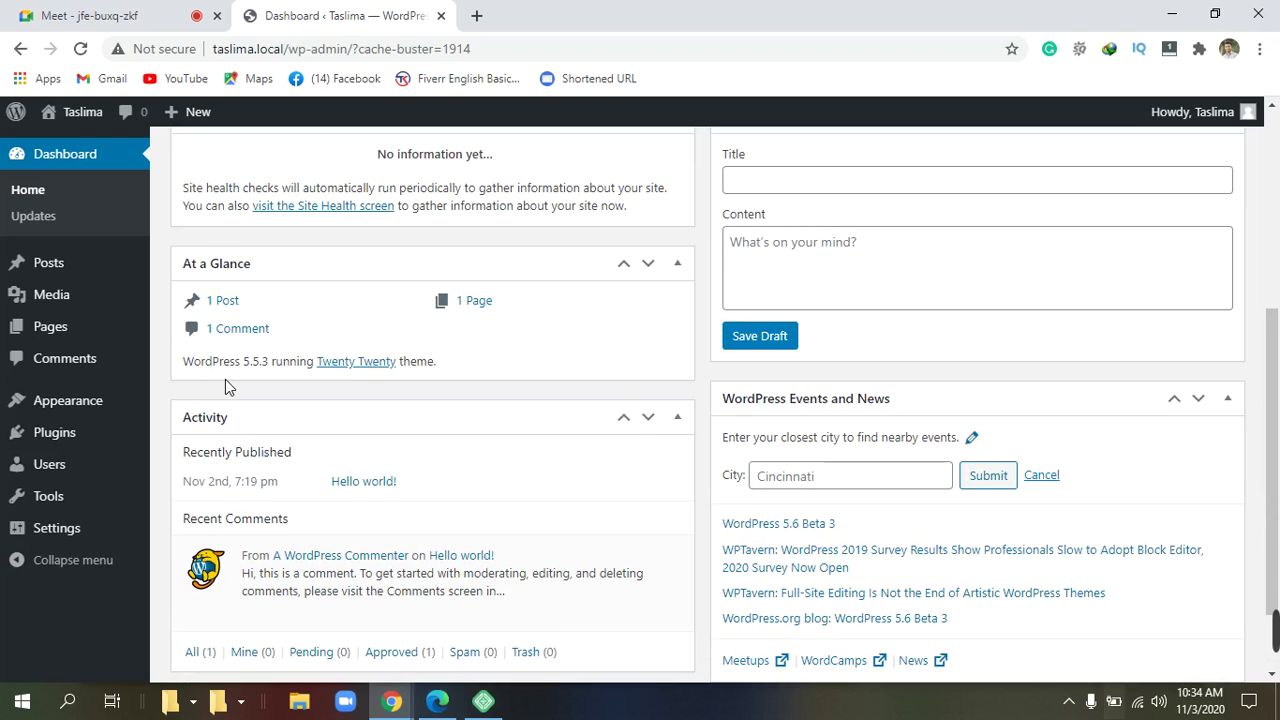
scroll(225, 387, up, 1)
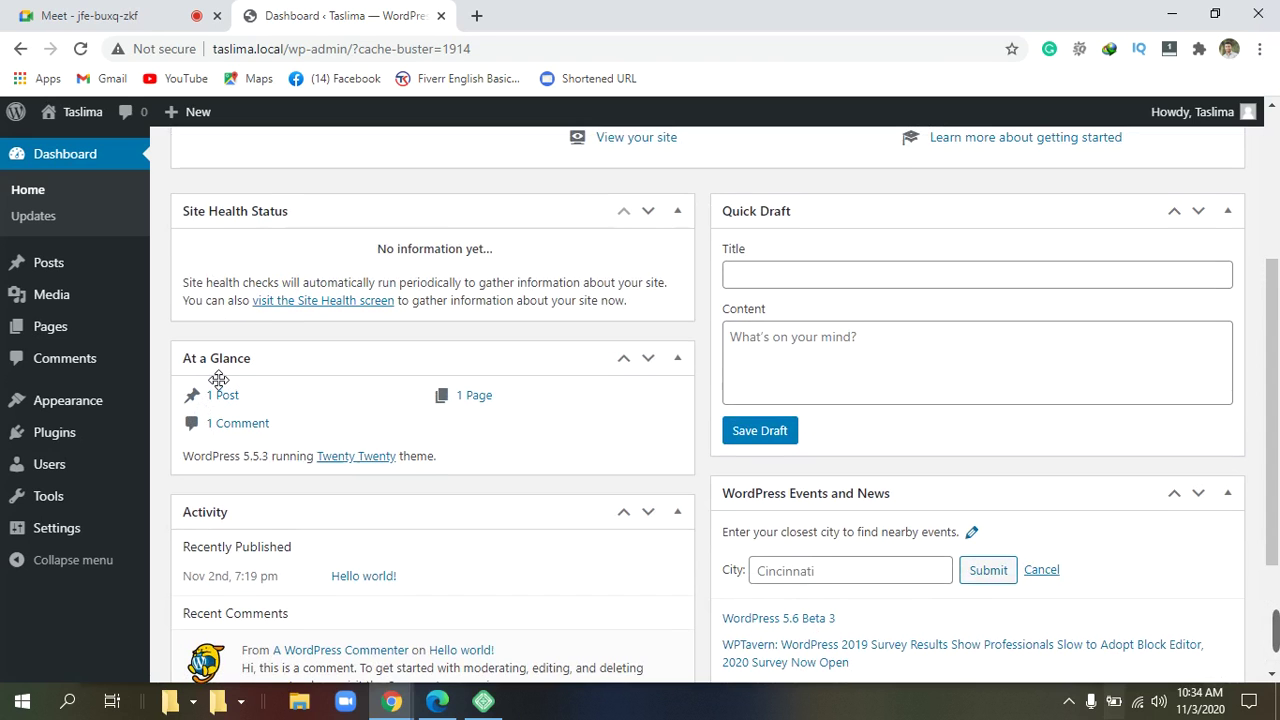
scroll(218, 379, up, 2)
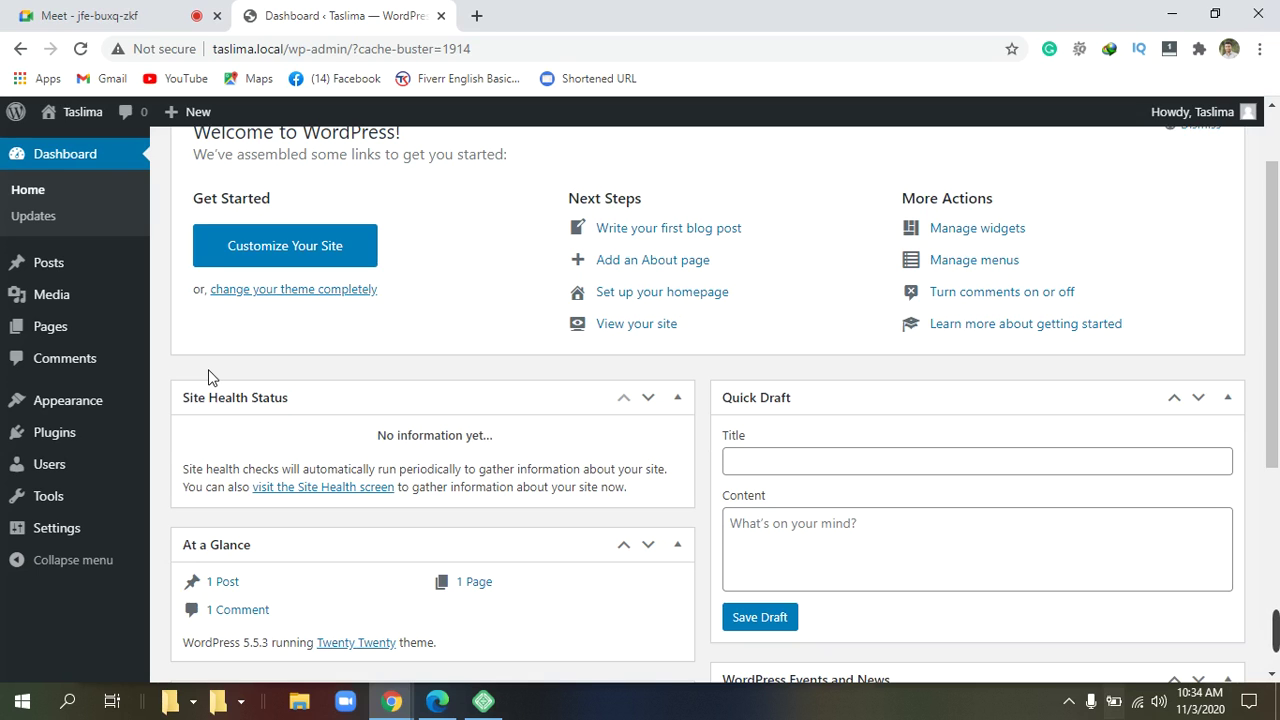
scroll(208, 370, up, 1)
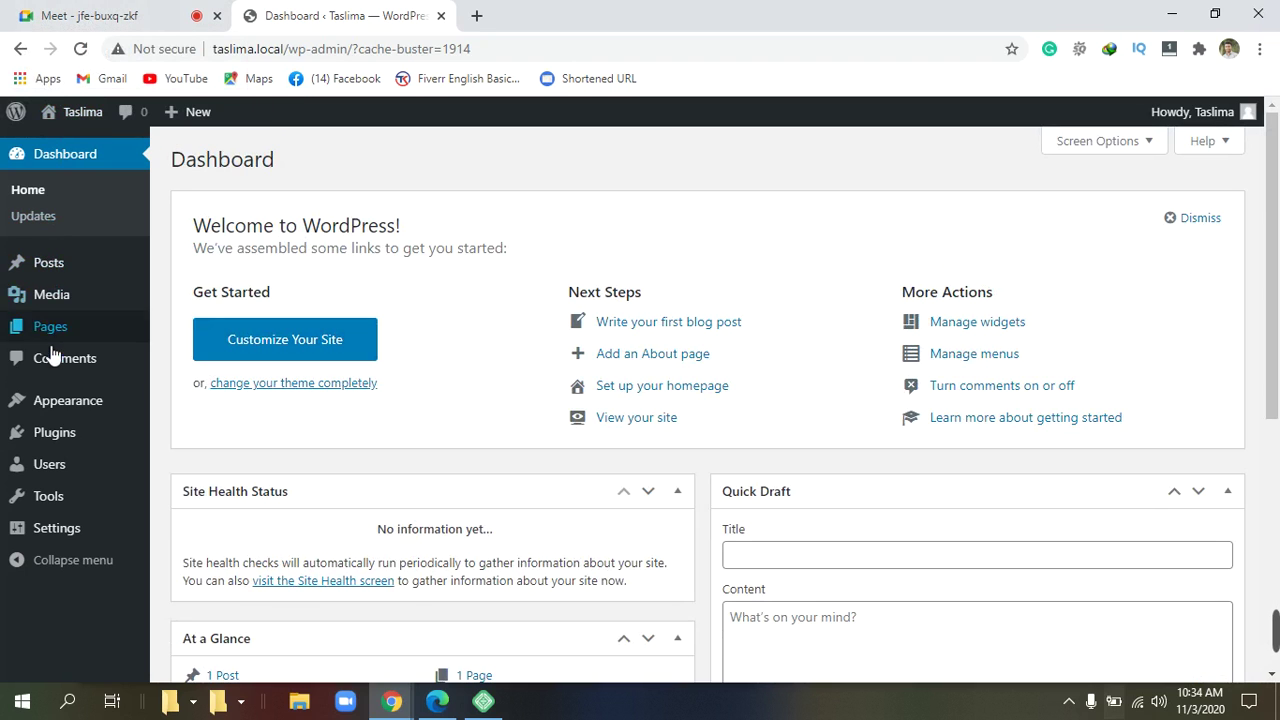
Go to Appearance > Themes to see Twenty Twenty, Twenty Nineteen and Twenty Seventeen installed.
click(60, 412)
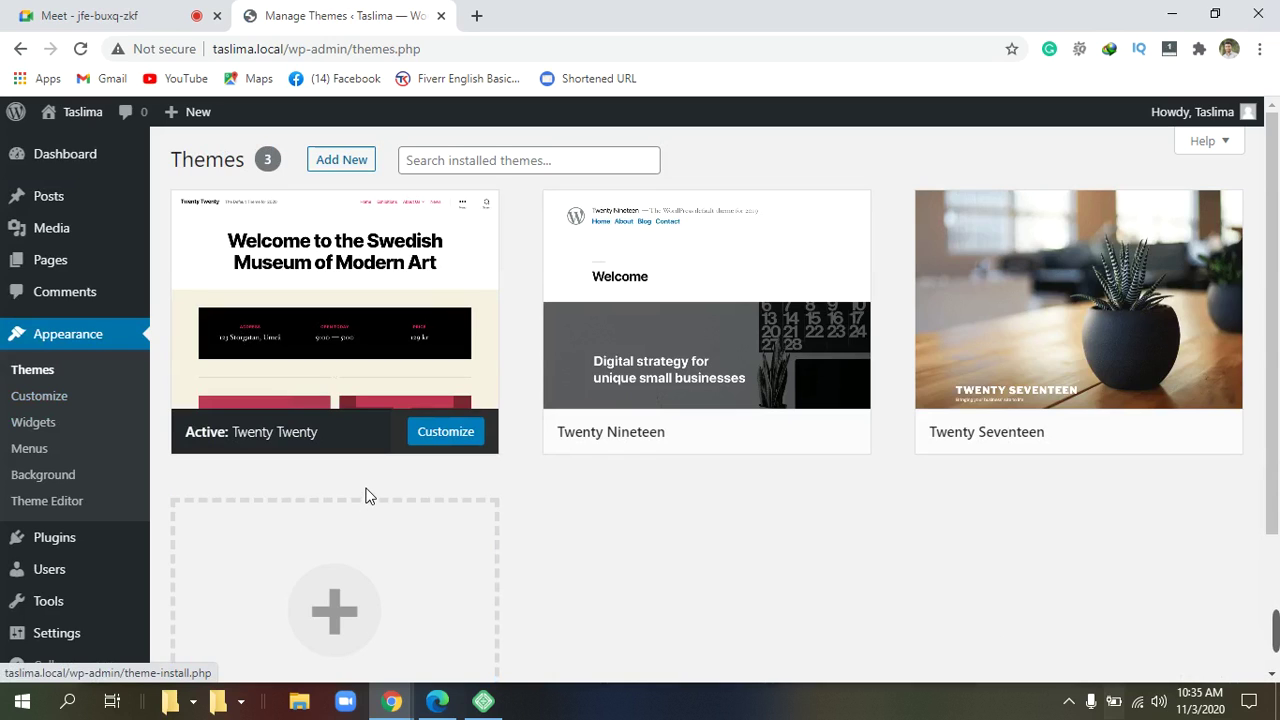
click(32, 371)
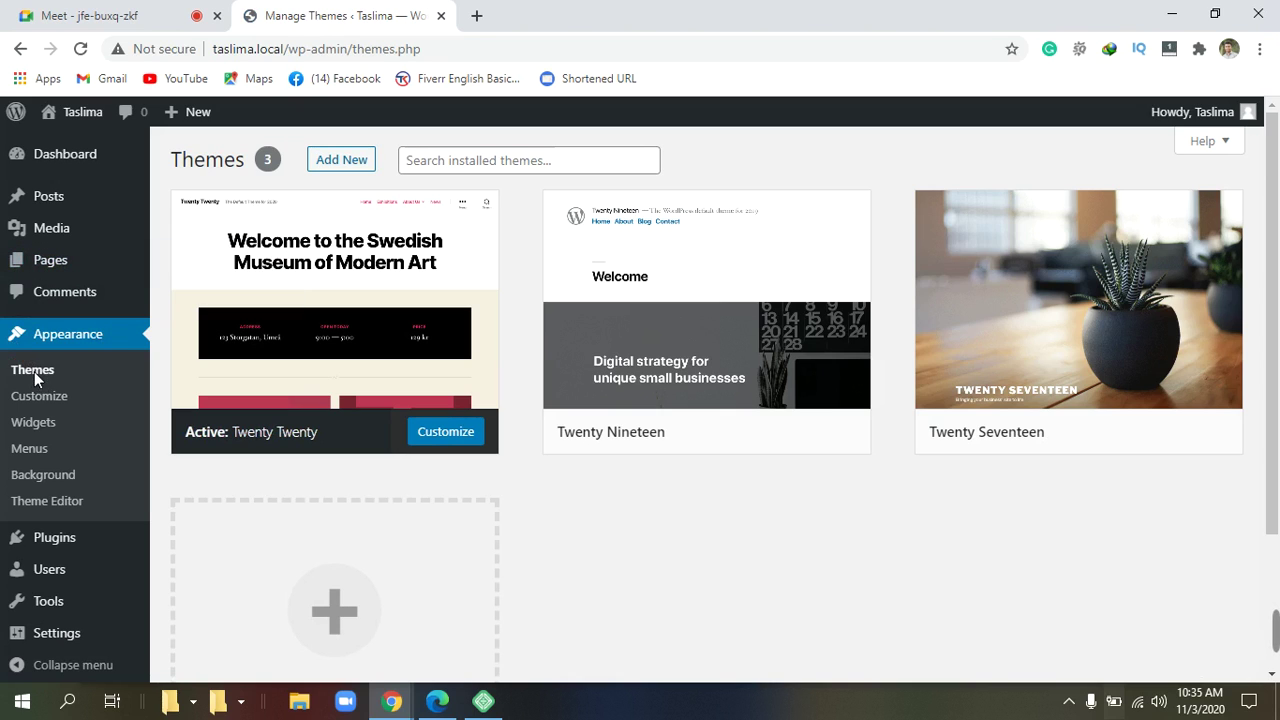
click(34, 372)
scroll(300, 350, down, 3)
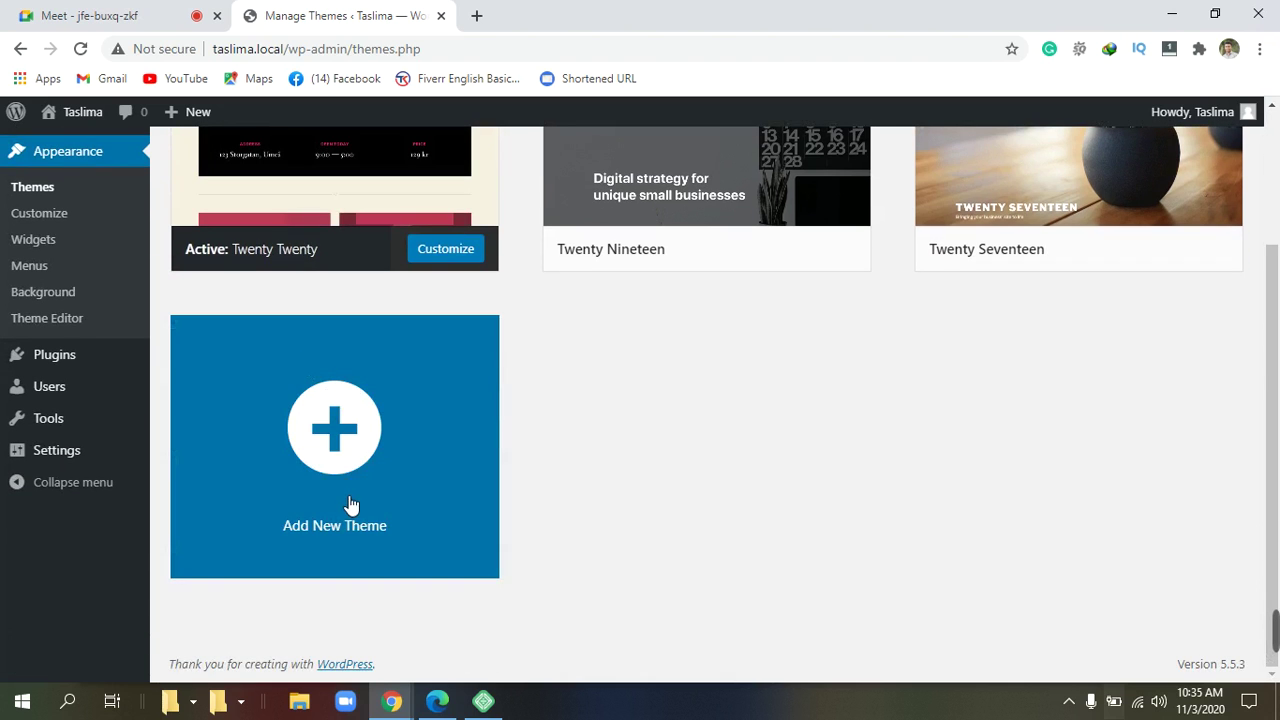
Open Add New Theme and scroll through the 15 featured themes, then back up.
click(343, 458)
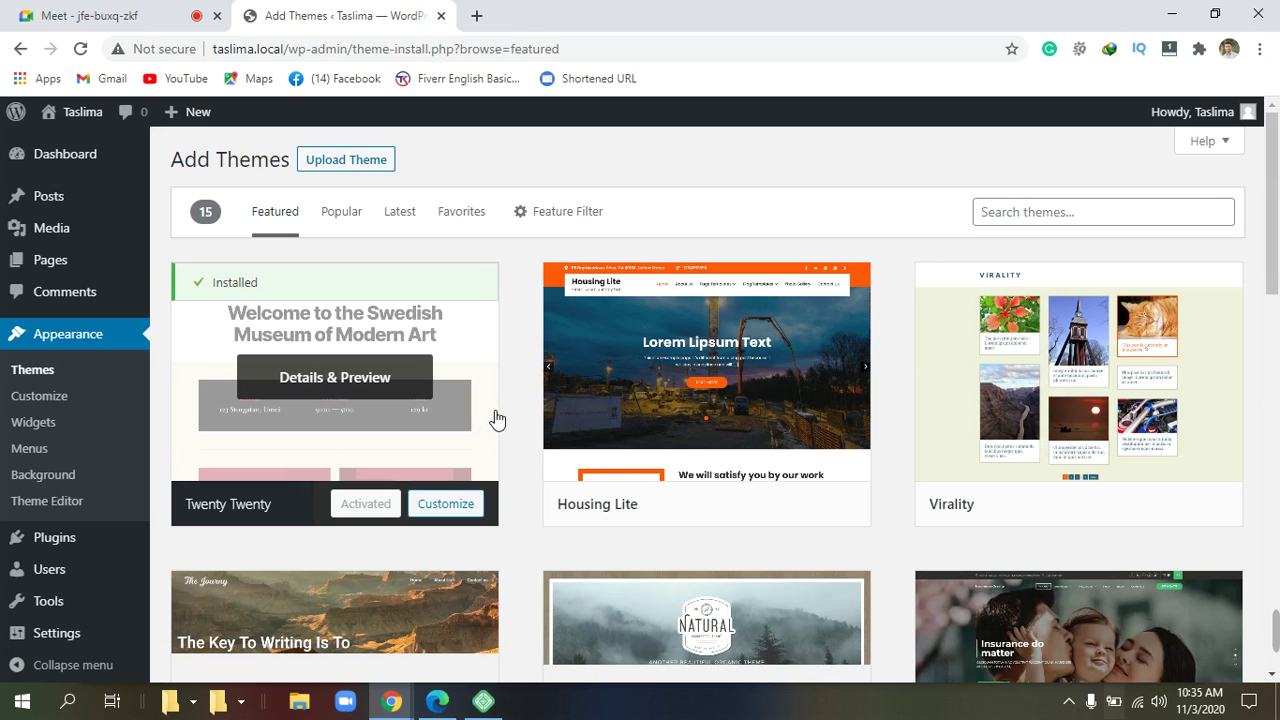
scroll(498, 419, down, 1)
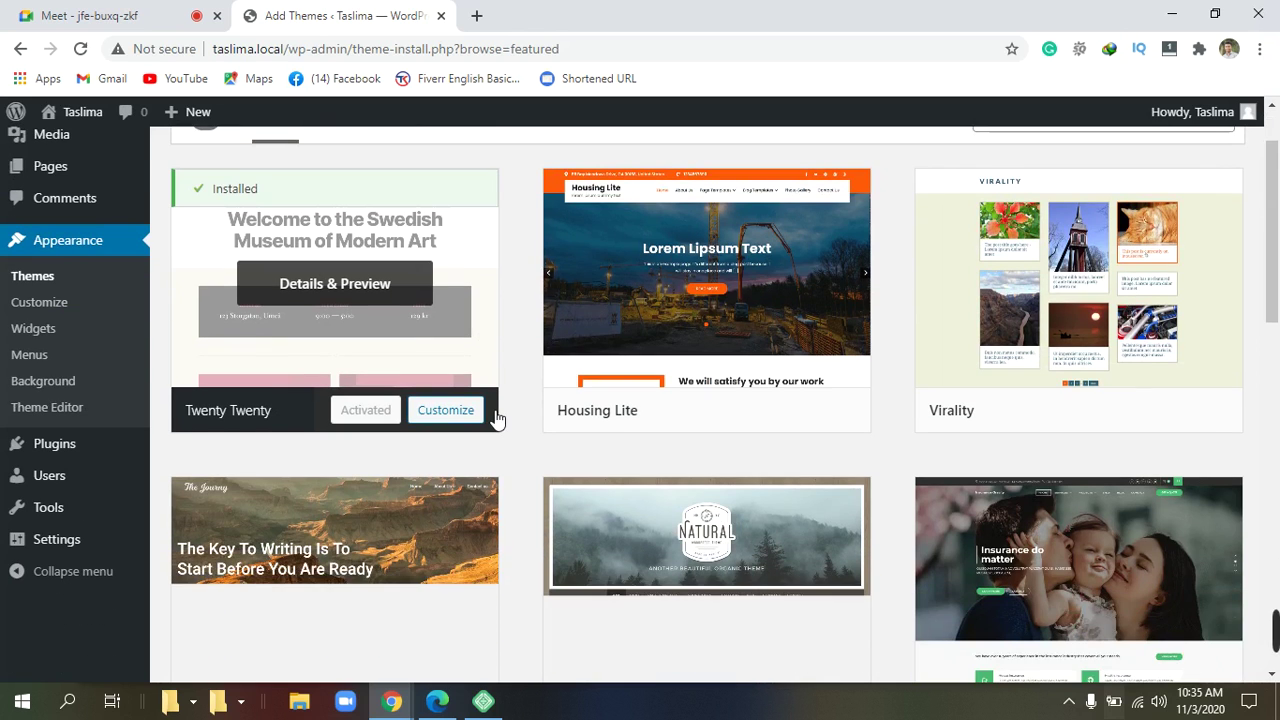
scroll(498, 419, up, 1)
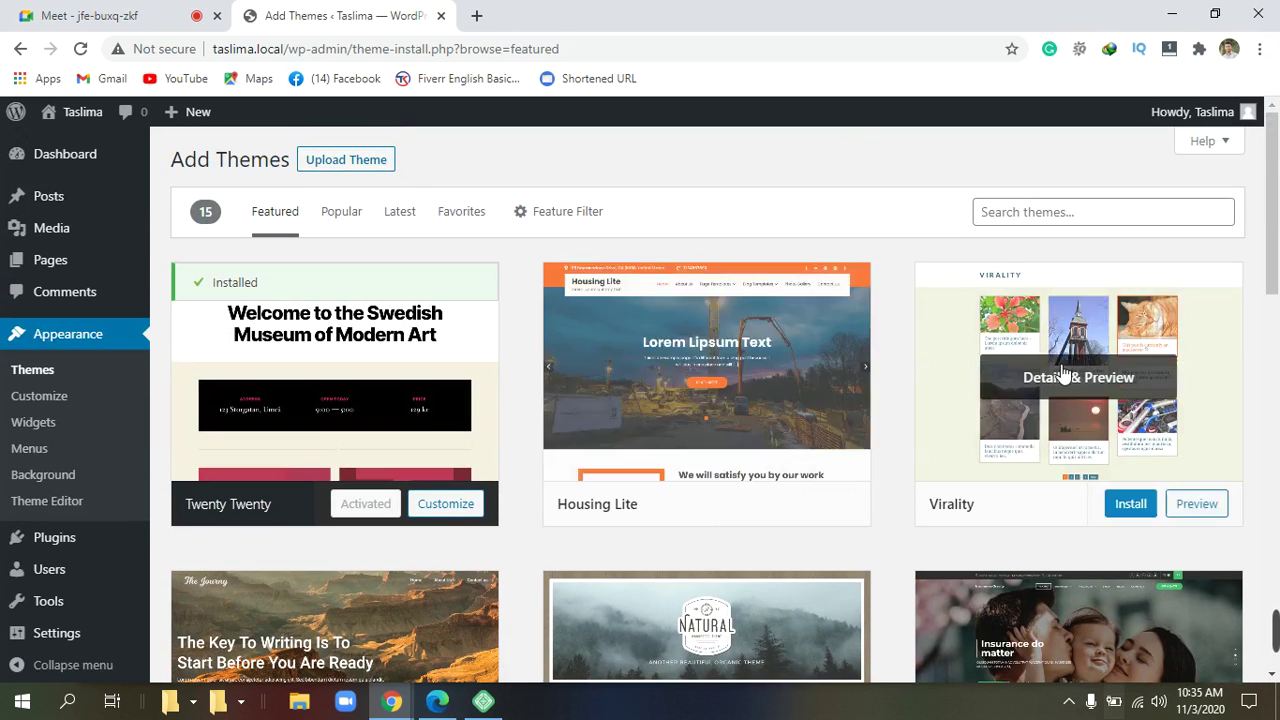
scroll(971, 391, down, 2)
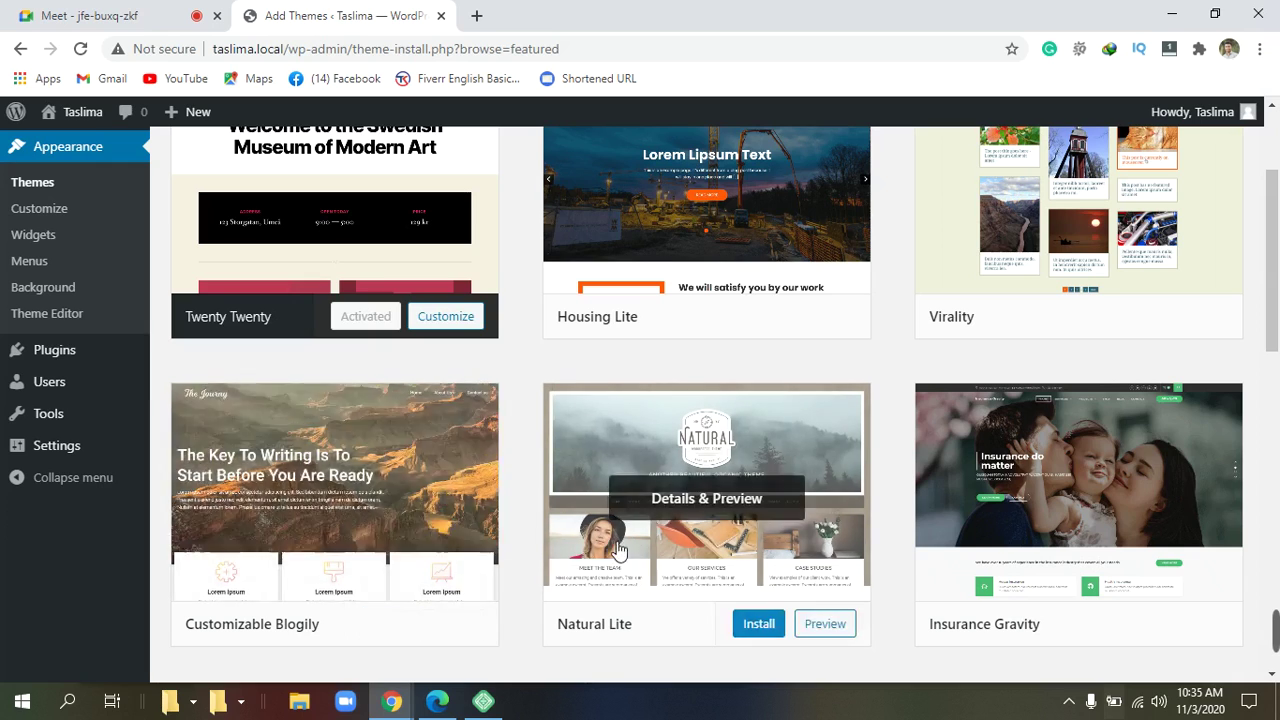
scroll(645, 553, down, 1)
scroll(645, 553, down, 1)
scroll(647, 550, down, 2)
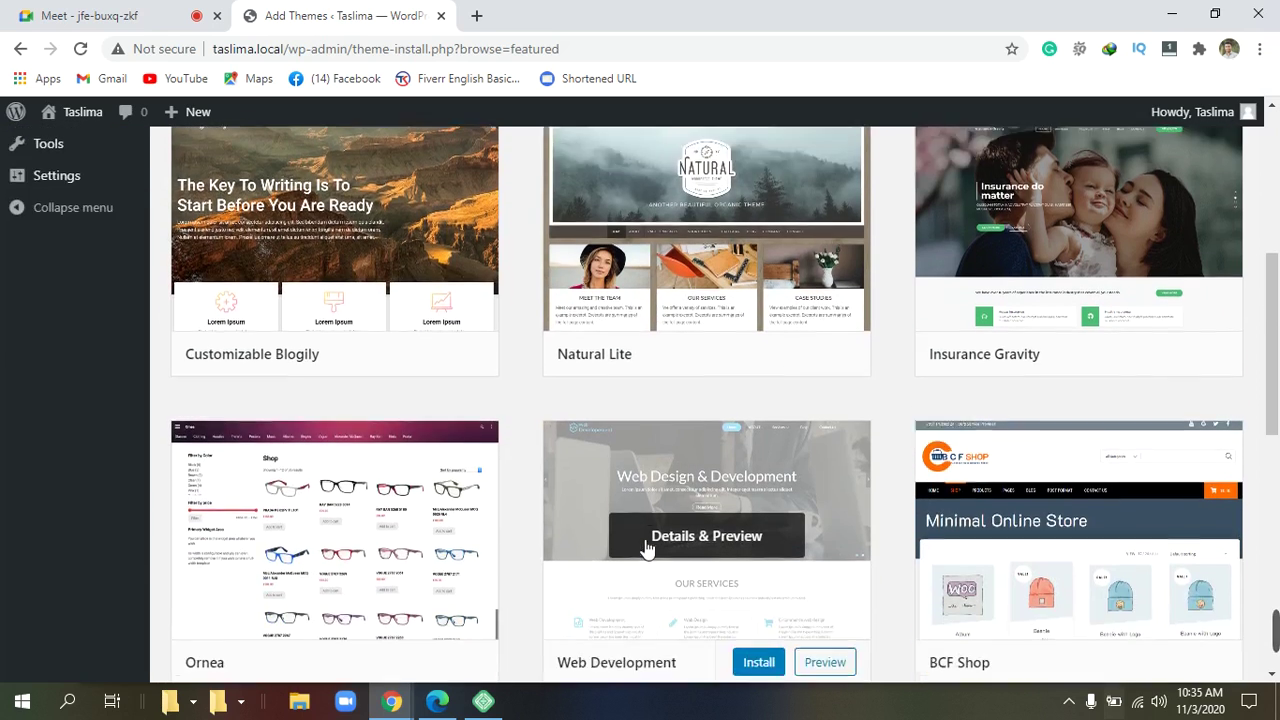
scroll(648, 547, down, 1)
scroll(651, 537, down, 1)
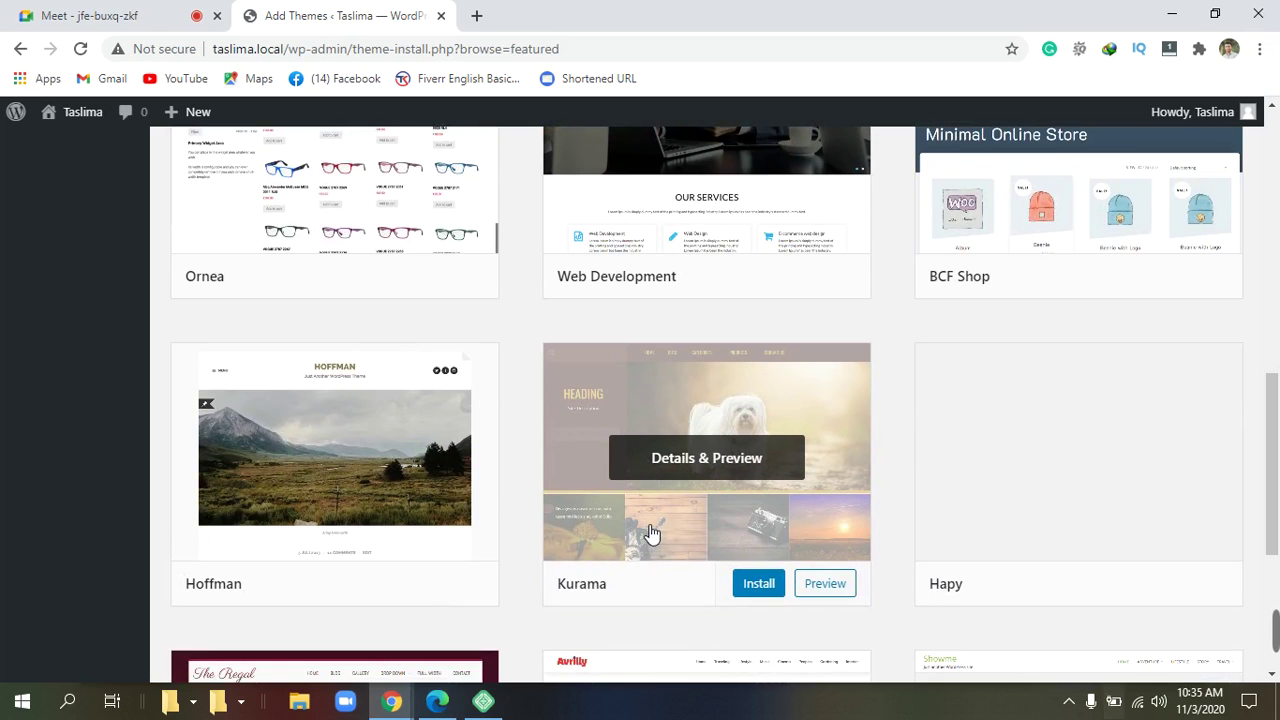
scroll(651, 535, down, 2)
scroll(652, 530, down, 1)
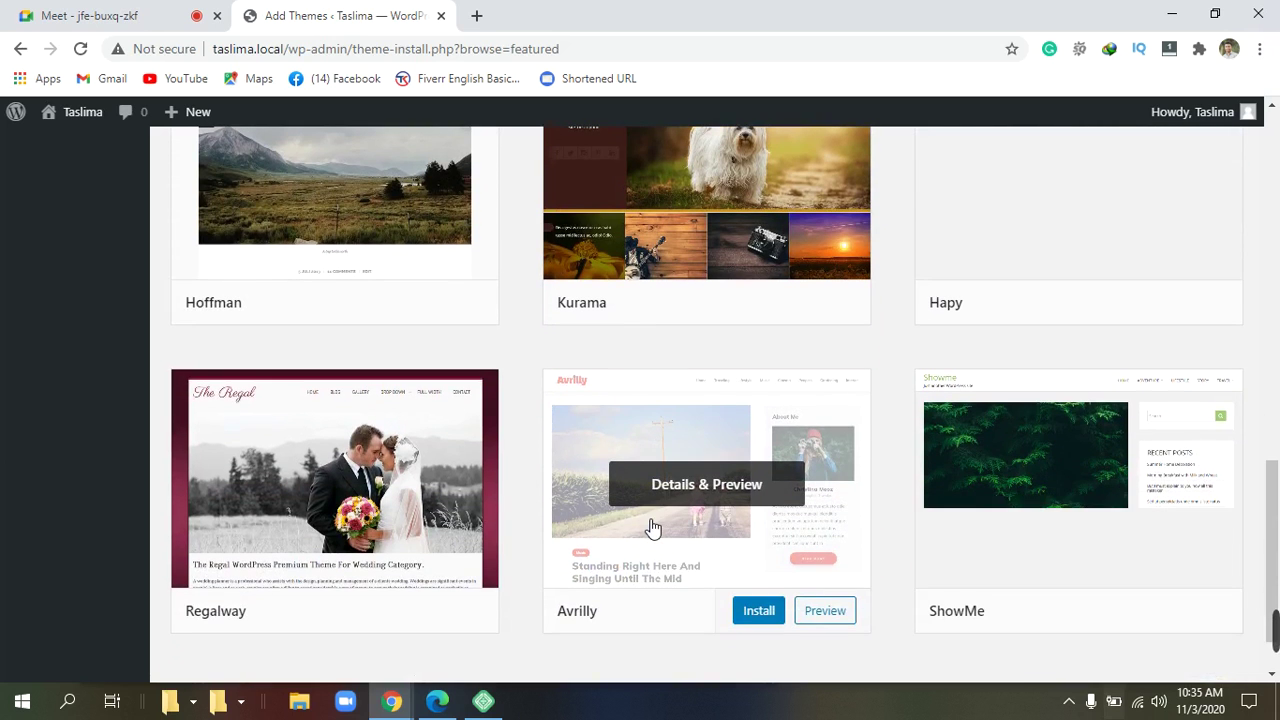
scroll(651, 527, down, 1)
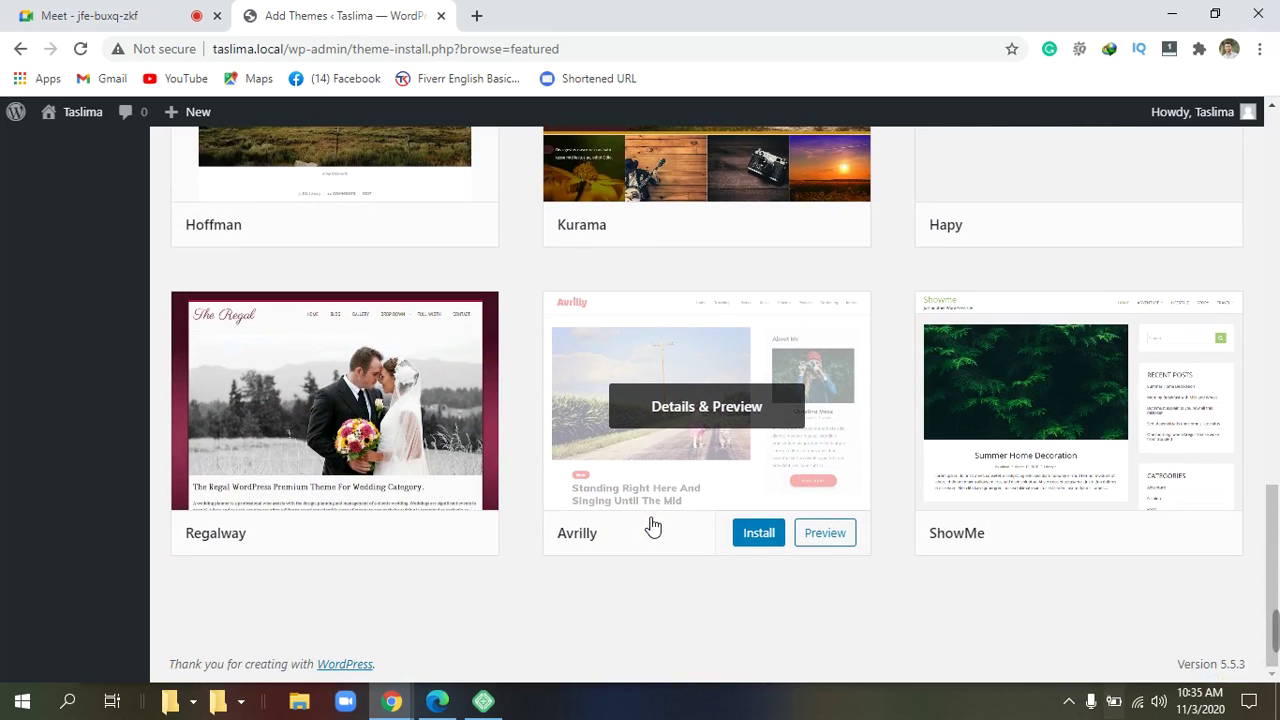
scroll(651, 525, up, 15)
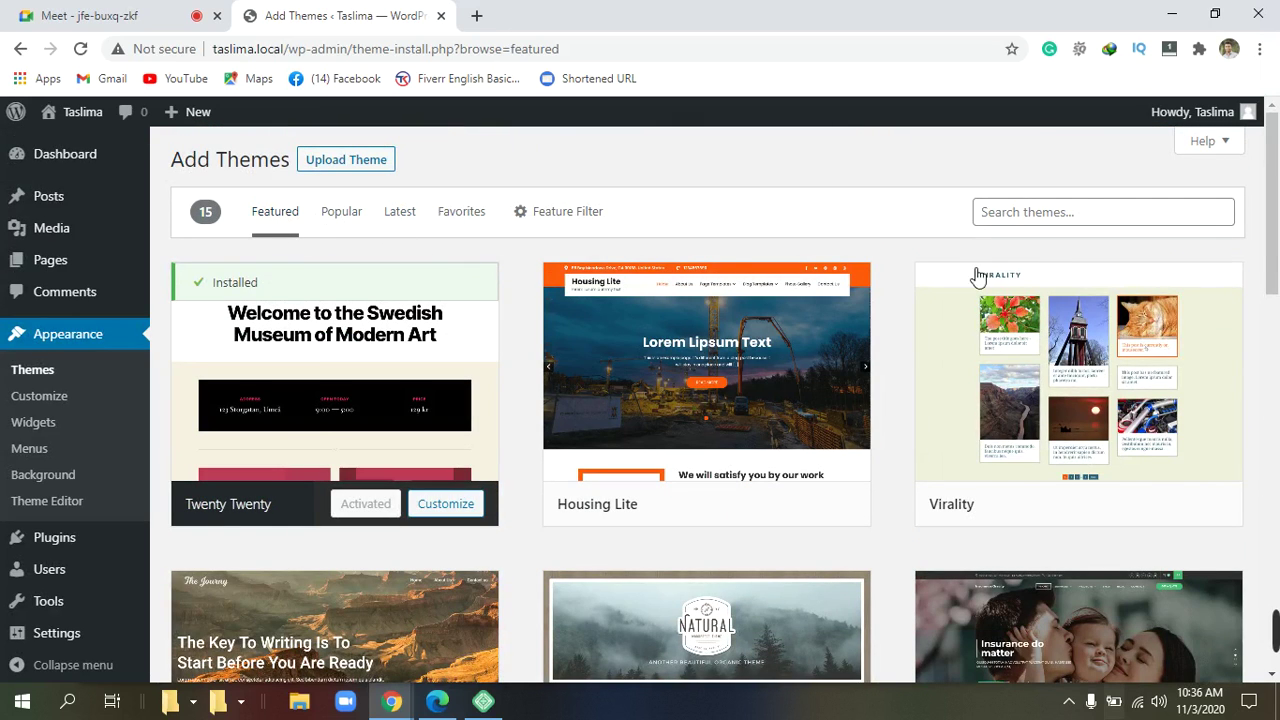
Search the theme directory for 'SHOPPING CART' and review the lone NewsCard result.
click(1086, 211)
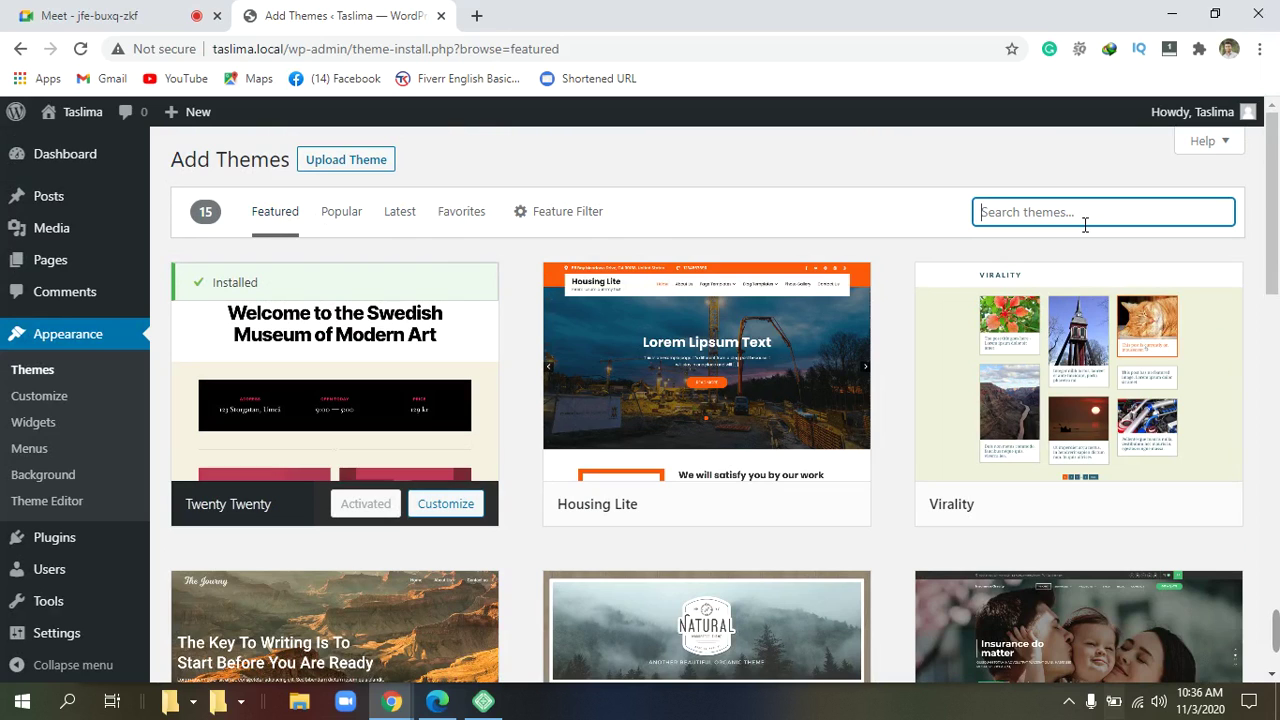
text(SH)
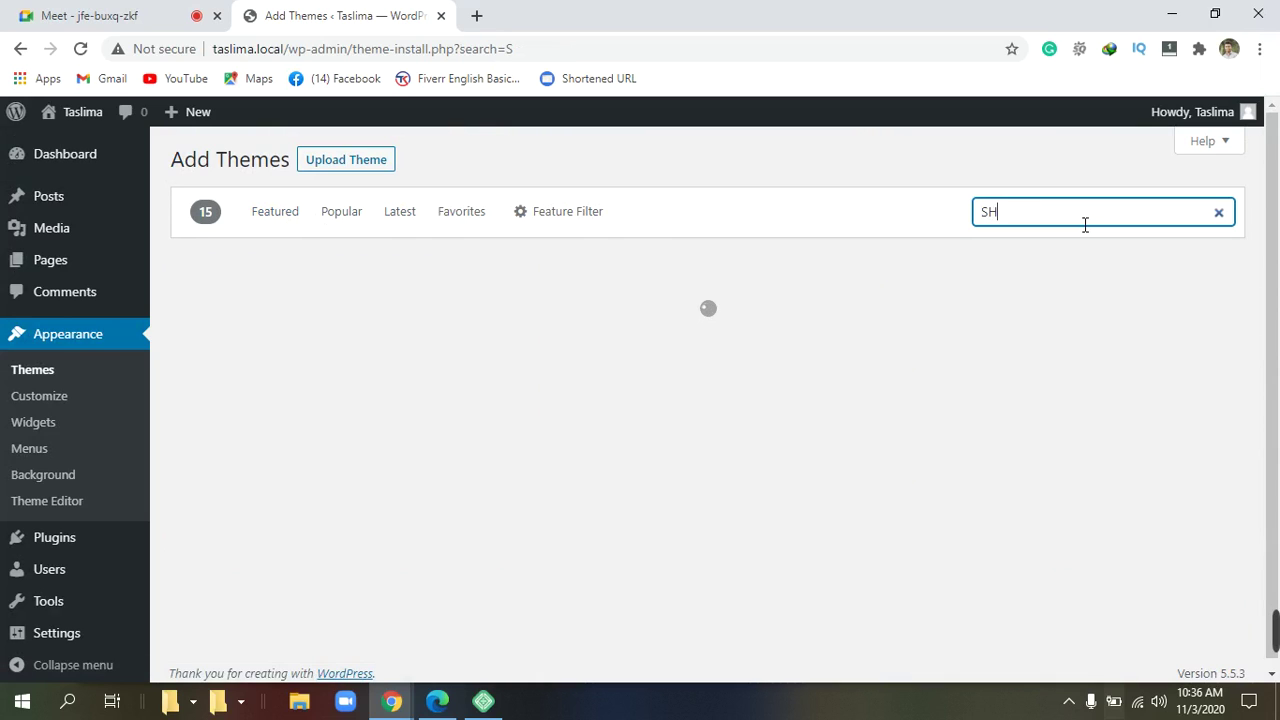
text(OP)
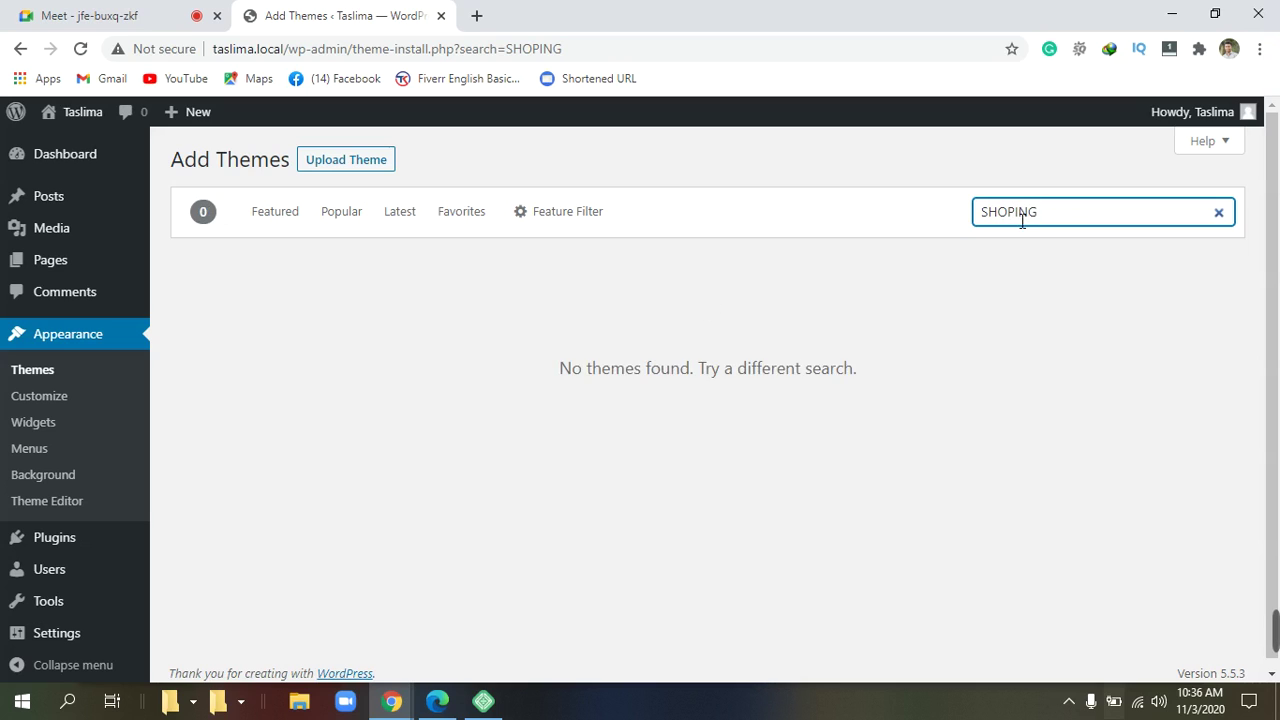
text(P)
double_click(1066, 217)
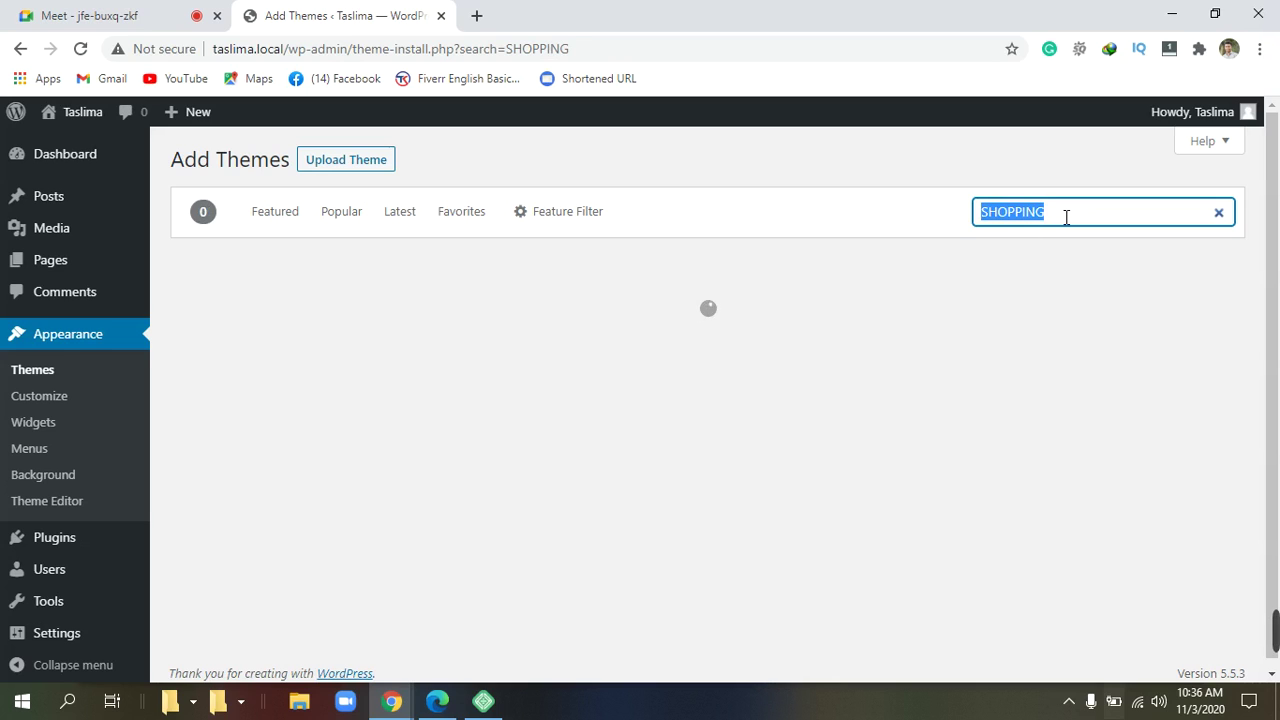
click(1066, 217)
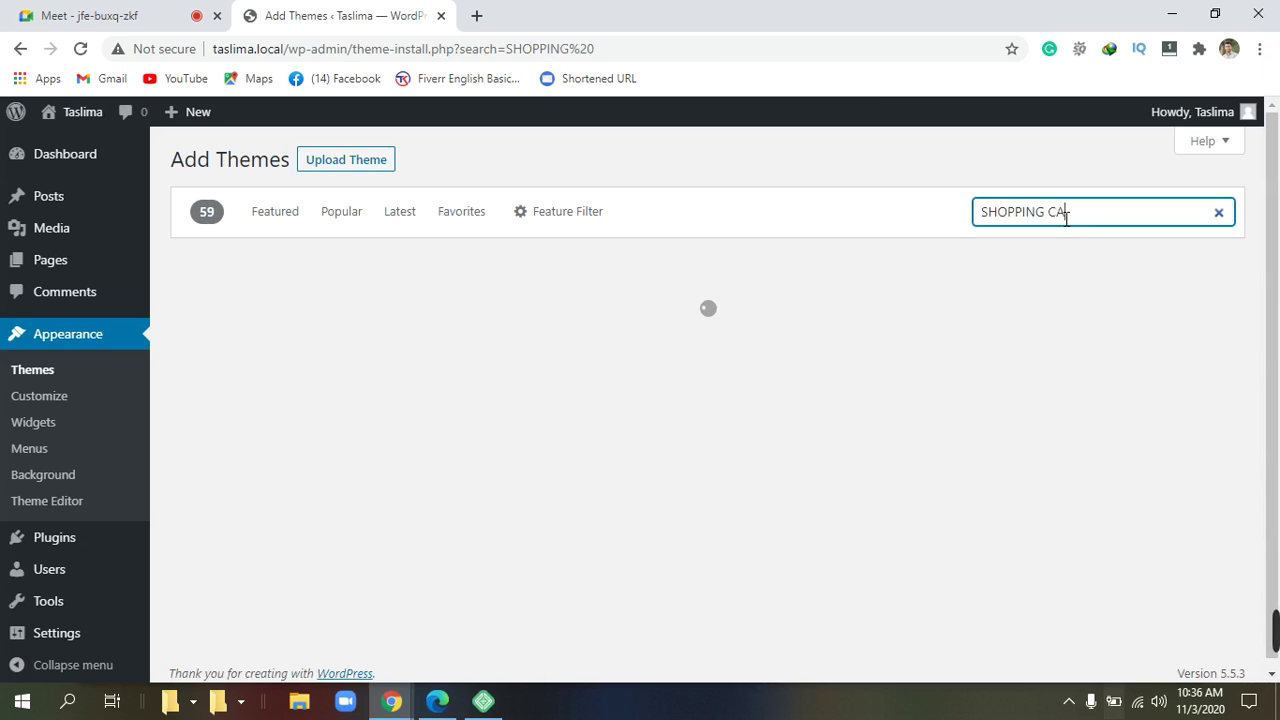
text(CARD)
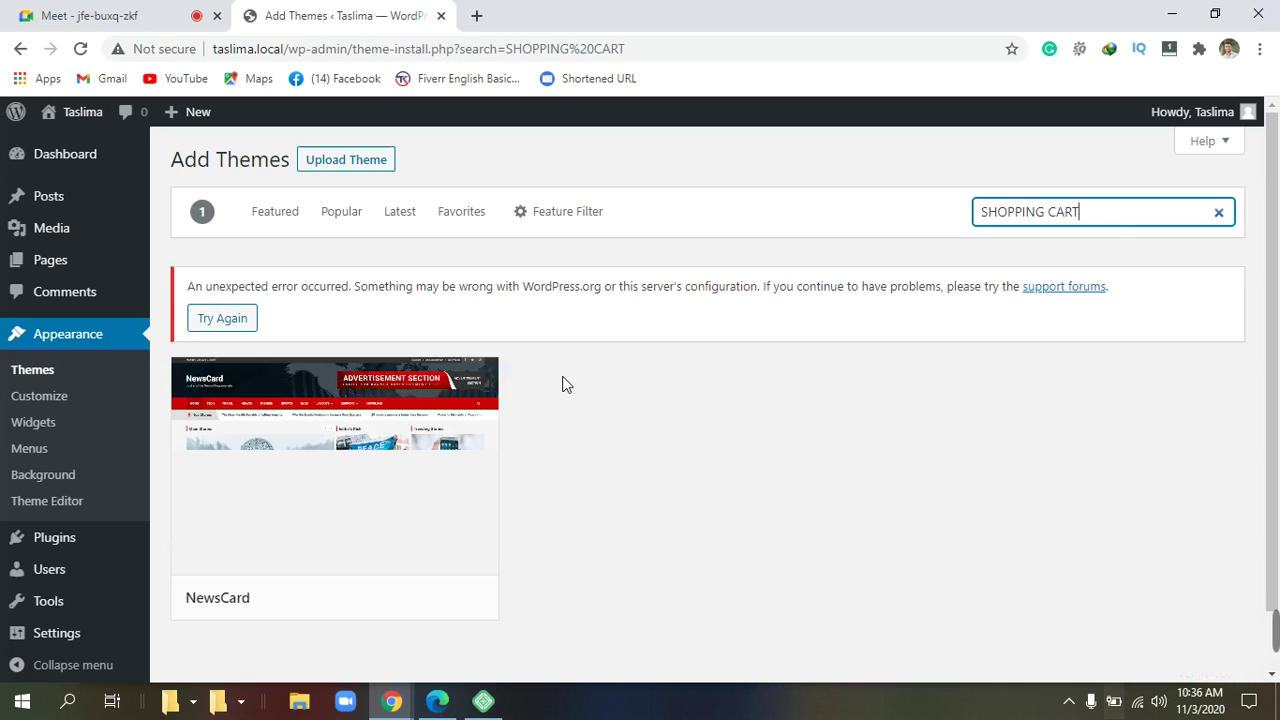
mouse_move(431, 423)
scroll(309, 508, down, 1)
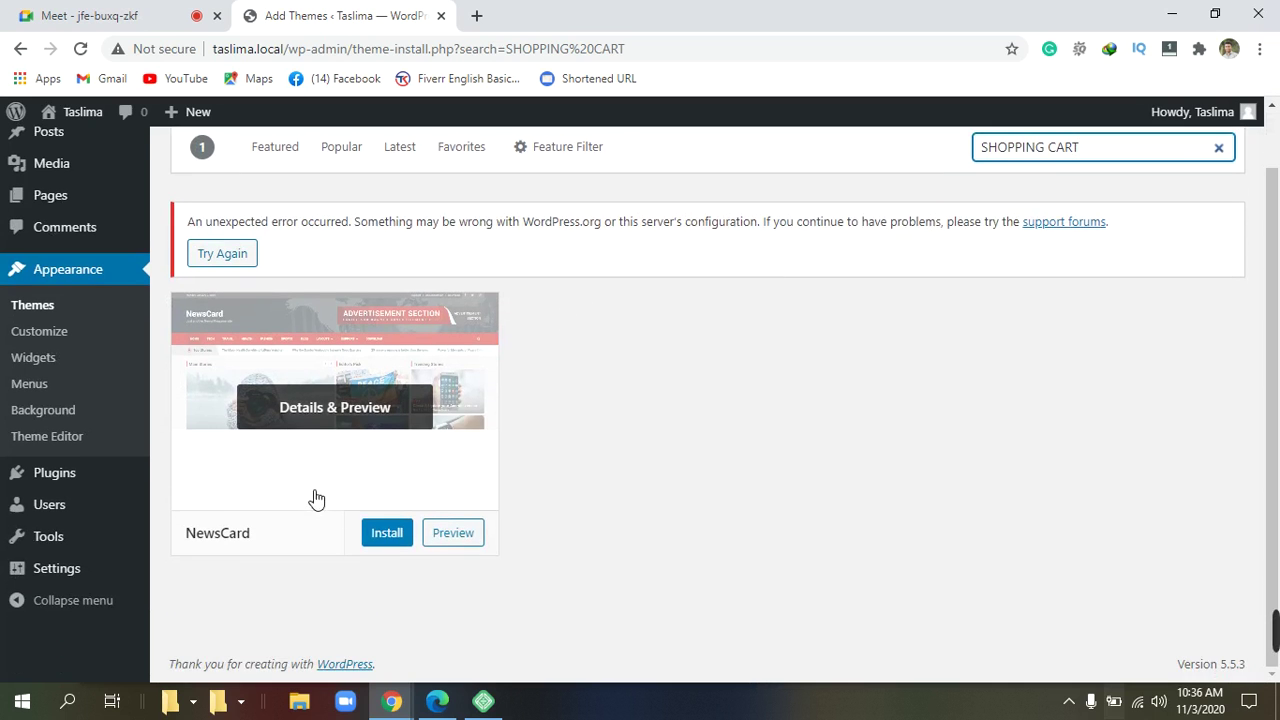
scroll(323, 486, up, 1)
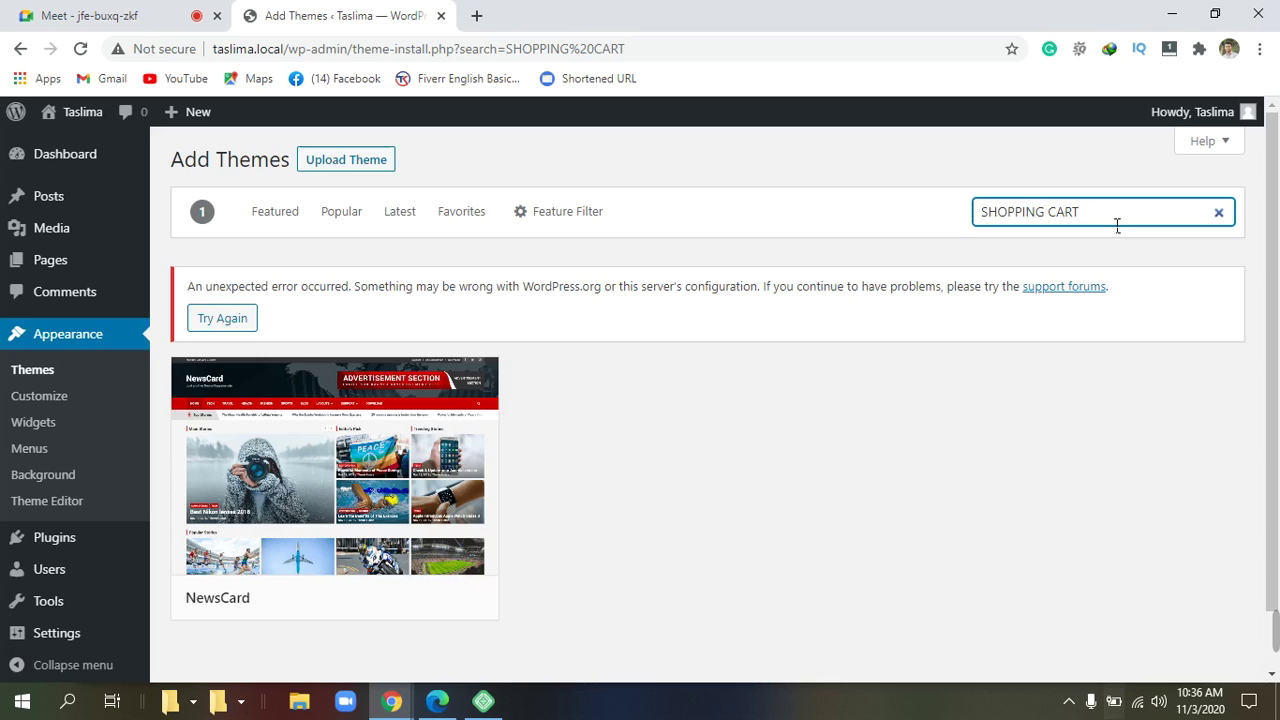
Change the search to 'SHOPPING CARD' and scroll the 24 results led by ShoppingCart.
text(D)
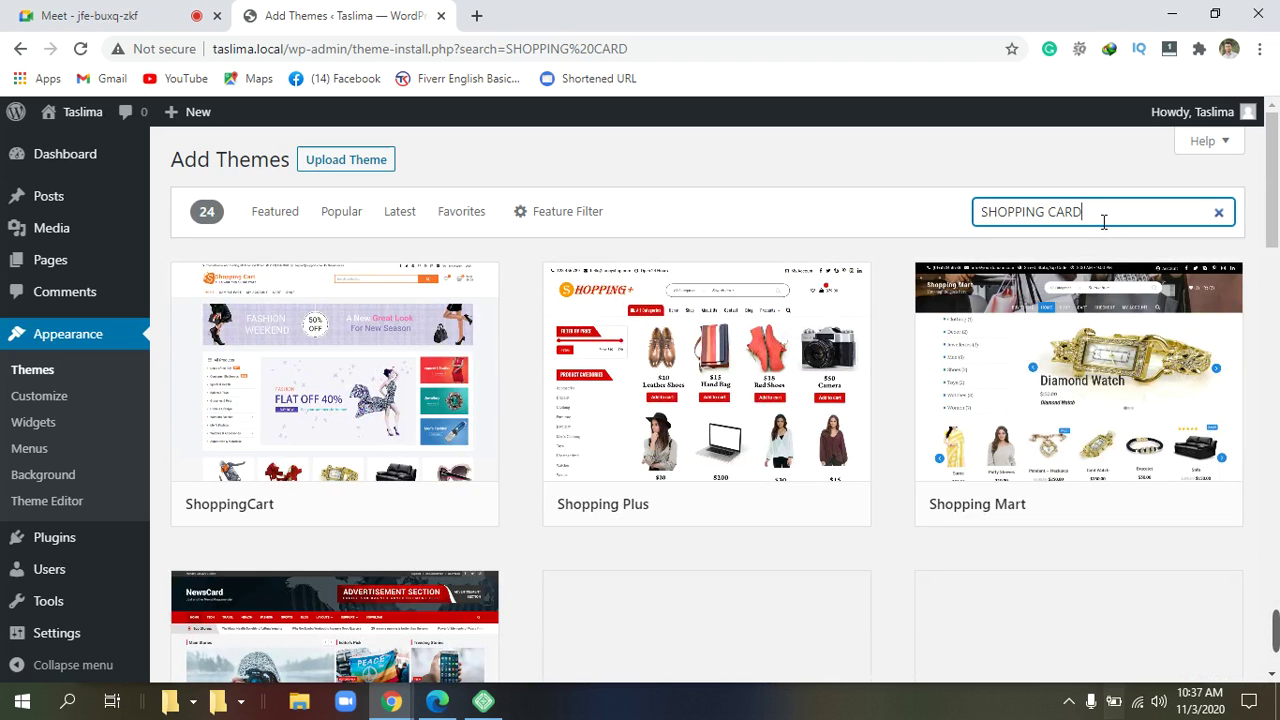
scroll(1103, 218, down, 2)
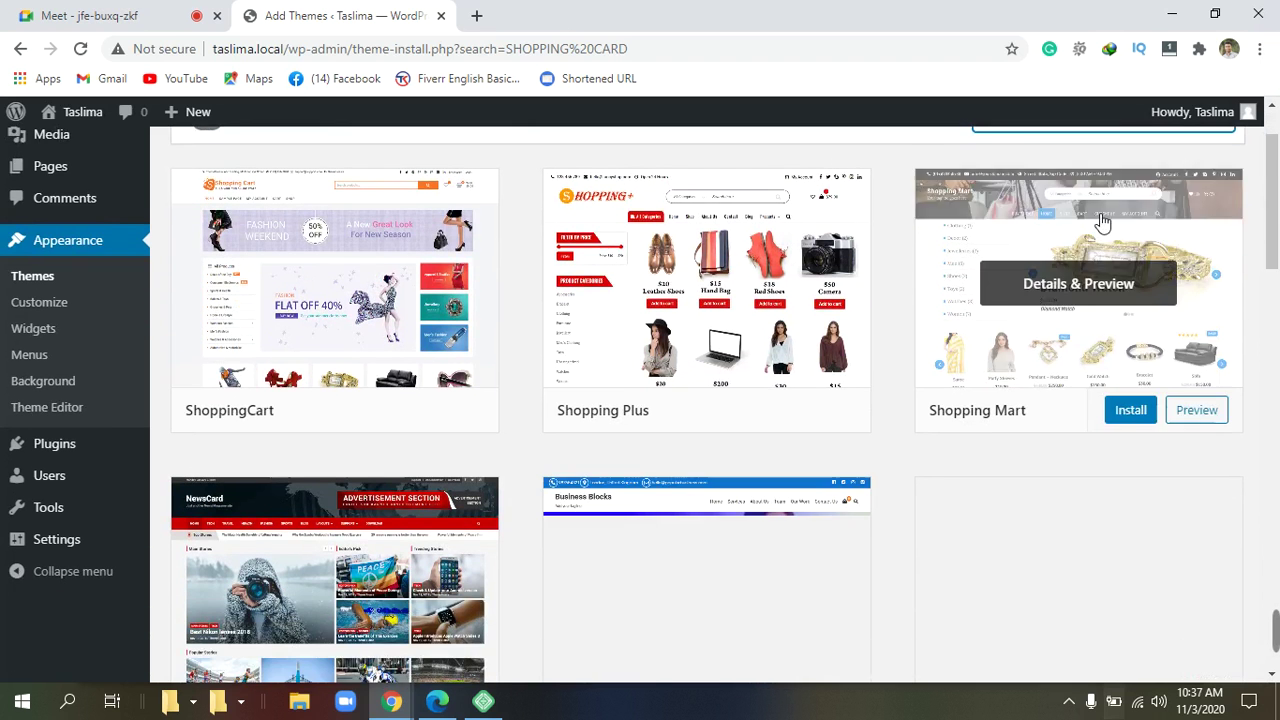
scroll(1103, 218, up, 1)
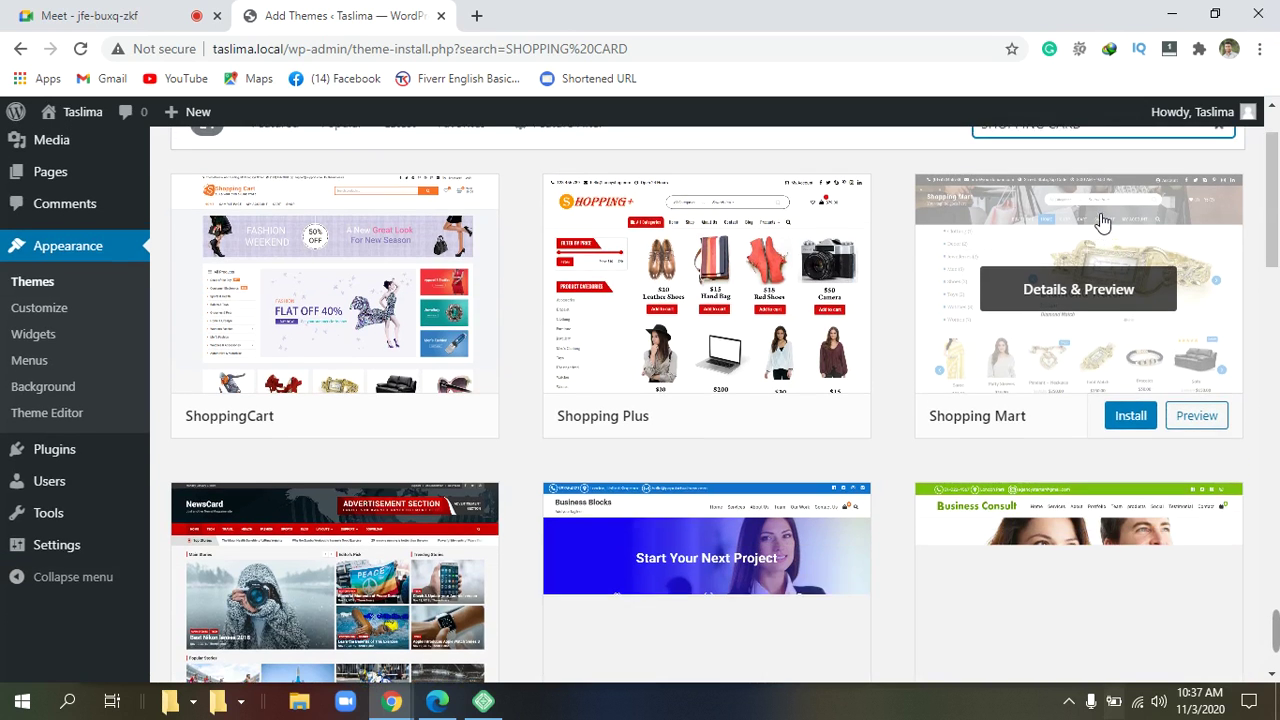
scroll(1103, 220, up, 1)
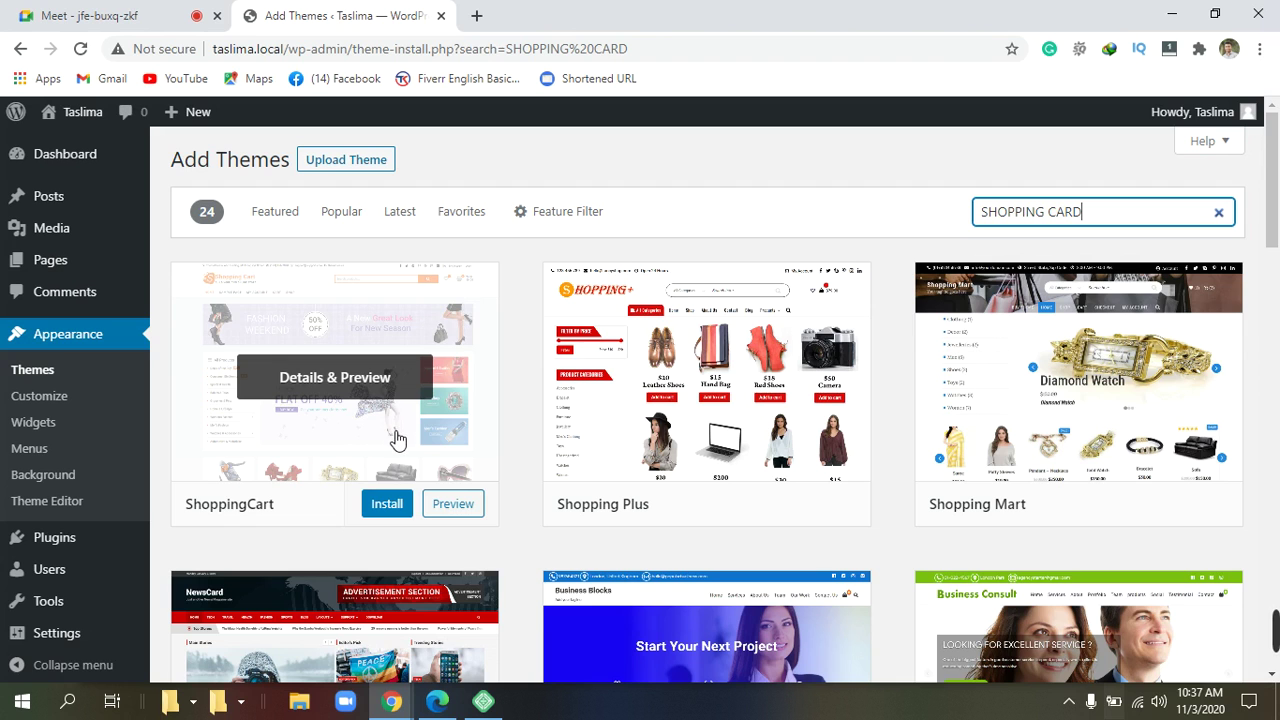
scroll(397, 440, down, 1)
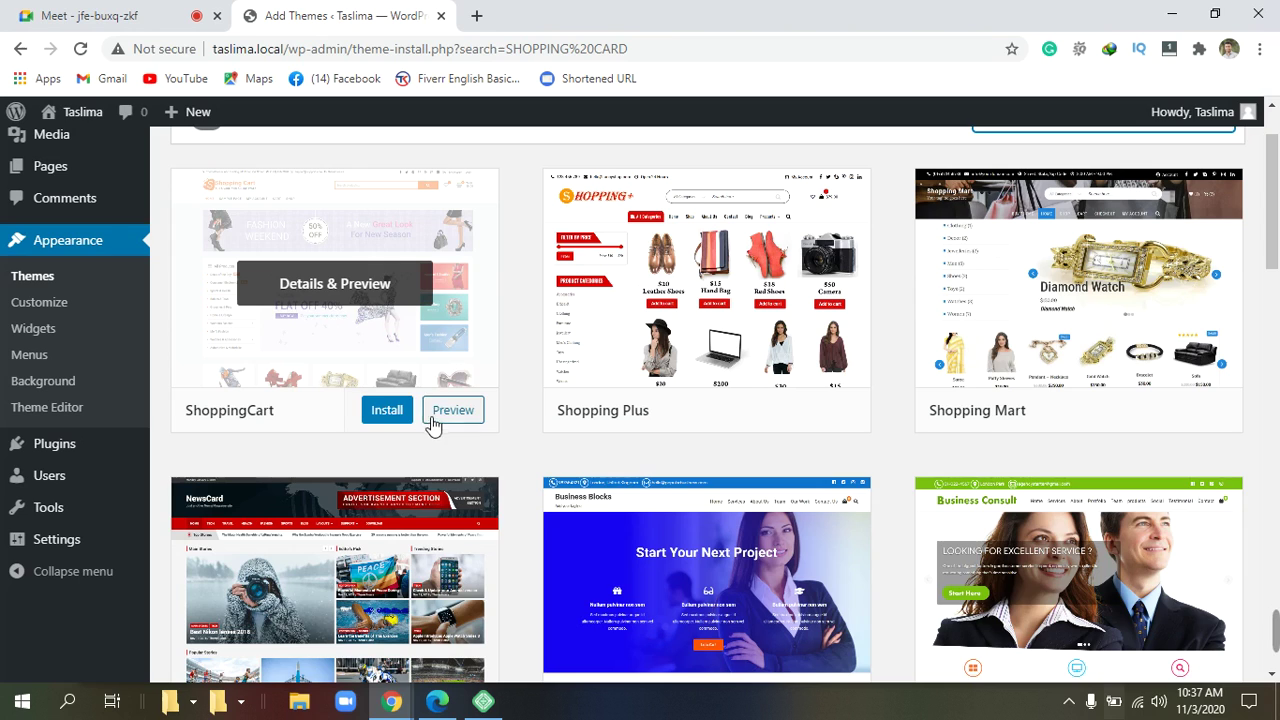
Install the ShoppingCart theme from its theme card and wait until it shows Installed.
click(390, 410)
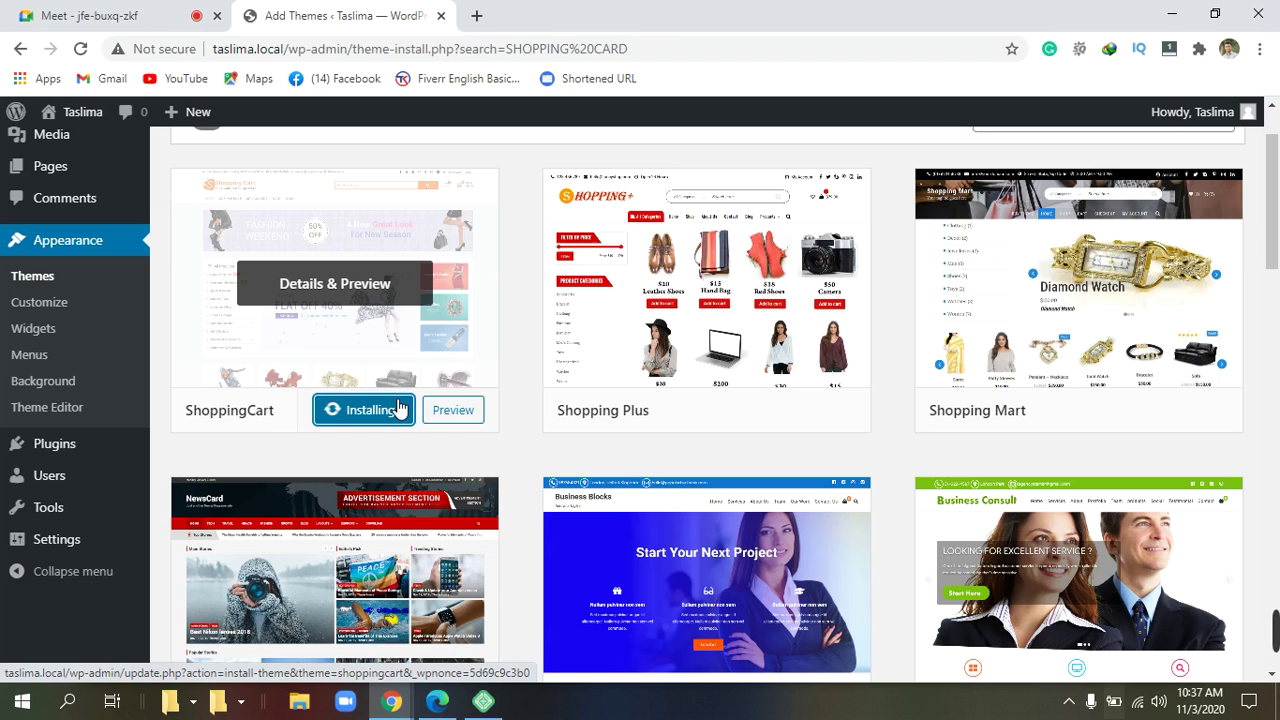
scroll(449, 366, up, 1)
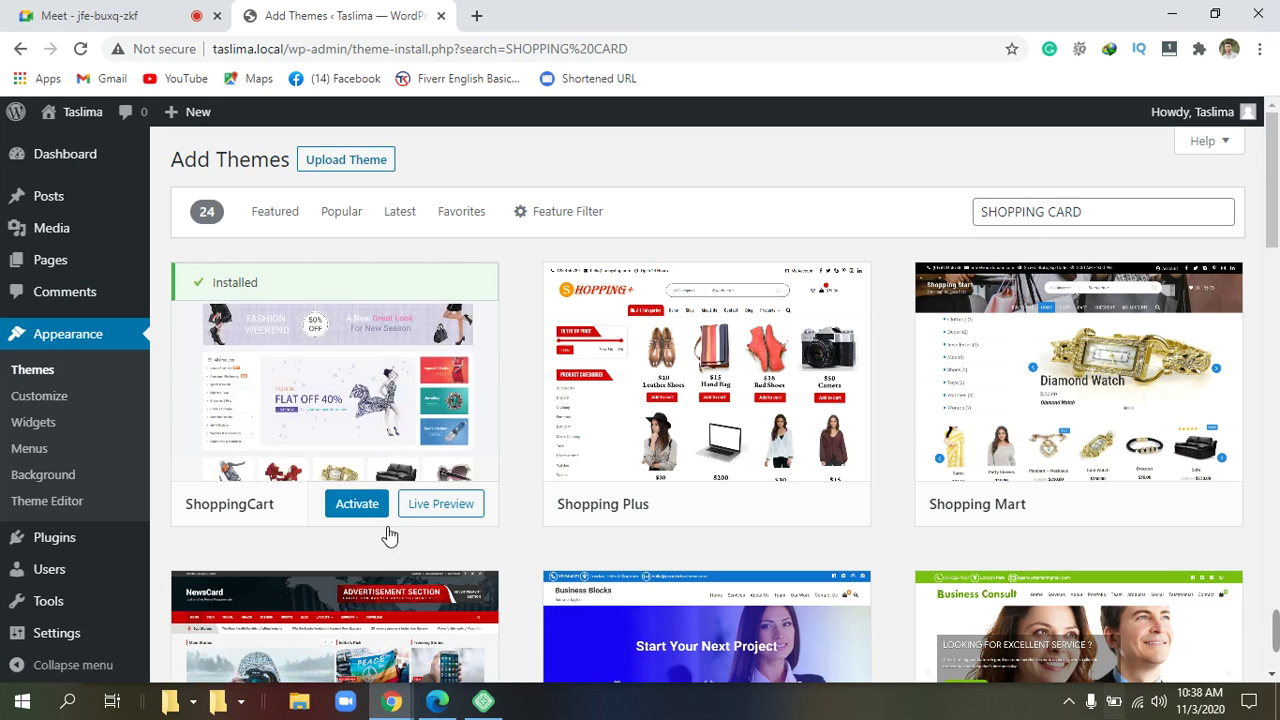
scroll(377, 505, down, 1)
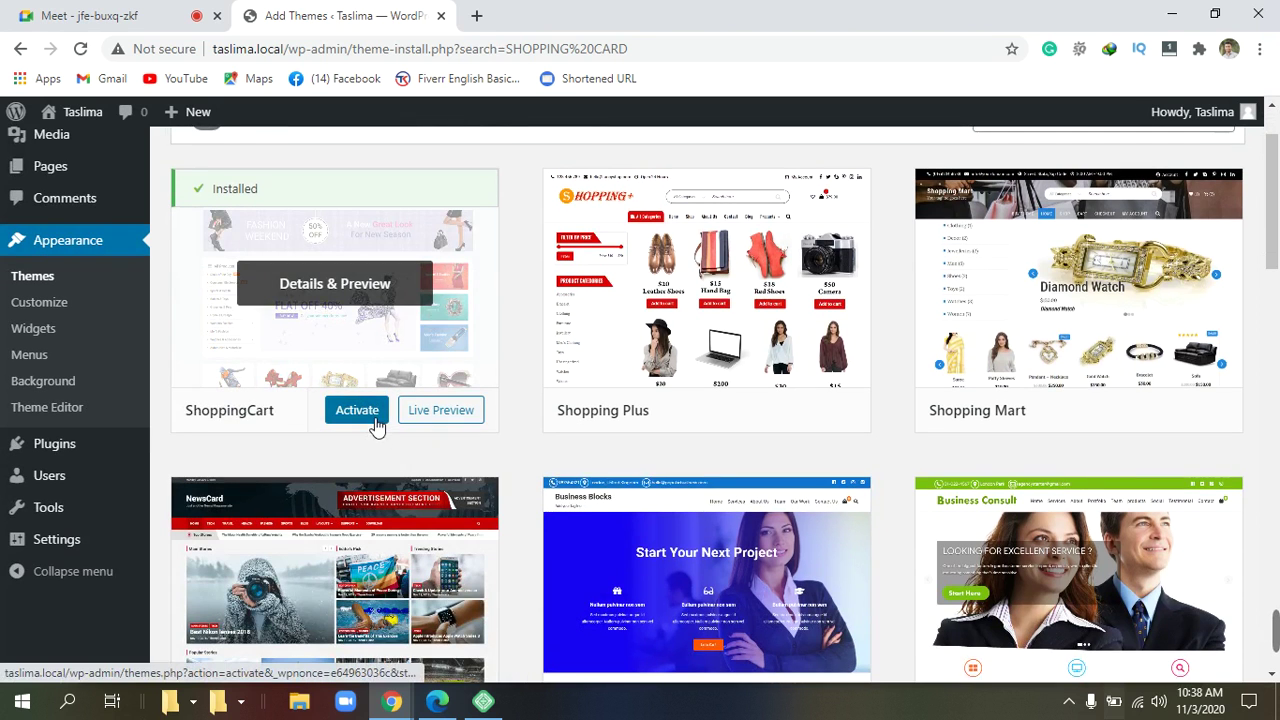
Activate the newly installed ShoppingCart 1.1.2 theme, bringing up its four-plugin recommendation notice.
click(362, 412)
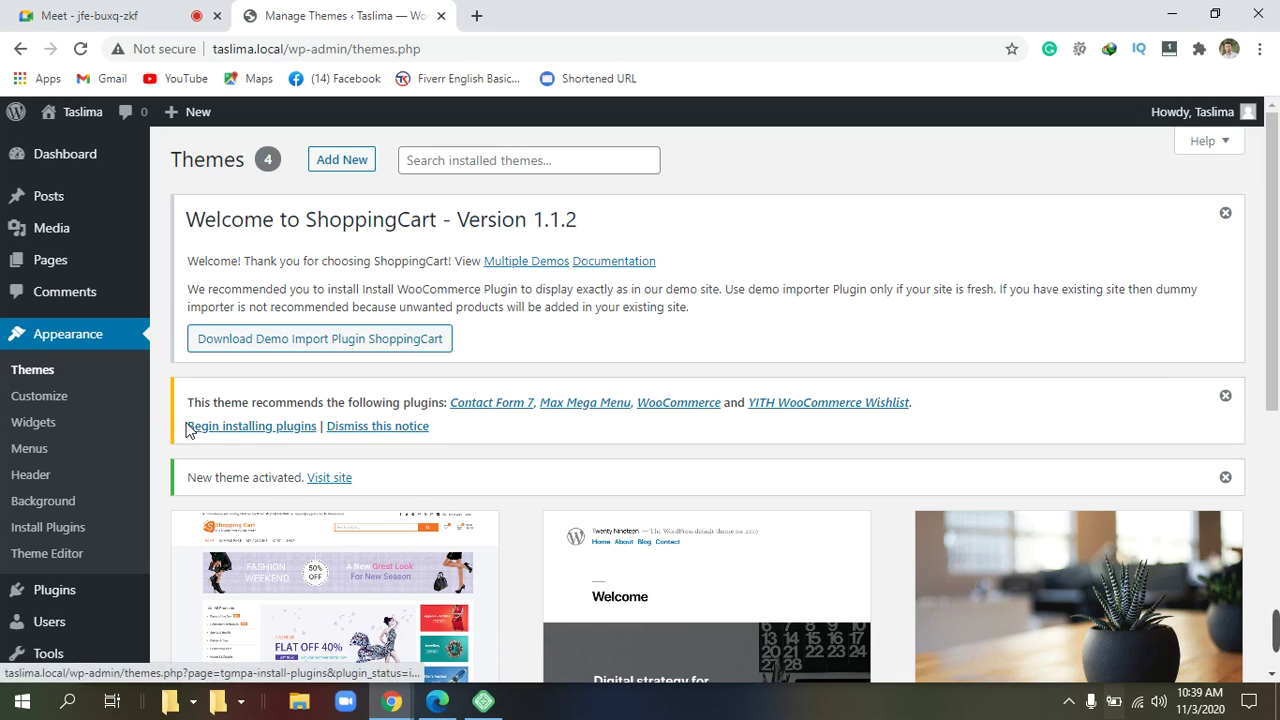
drag(183, 428, 317, 437)
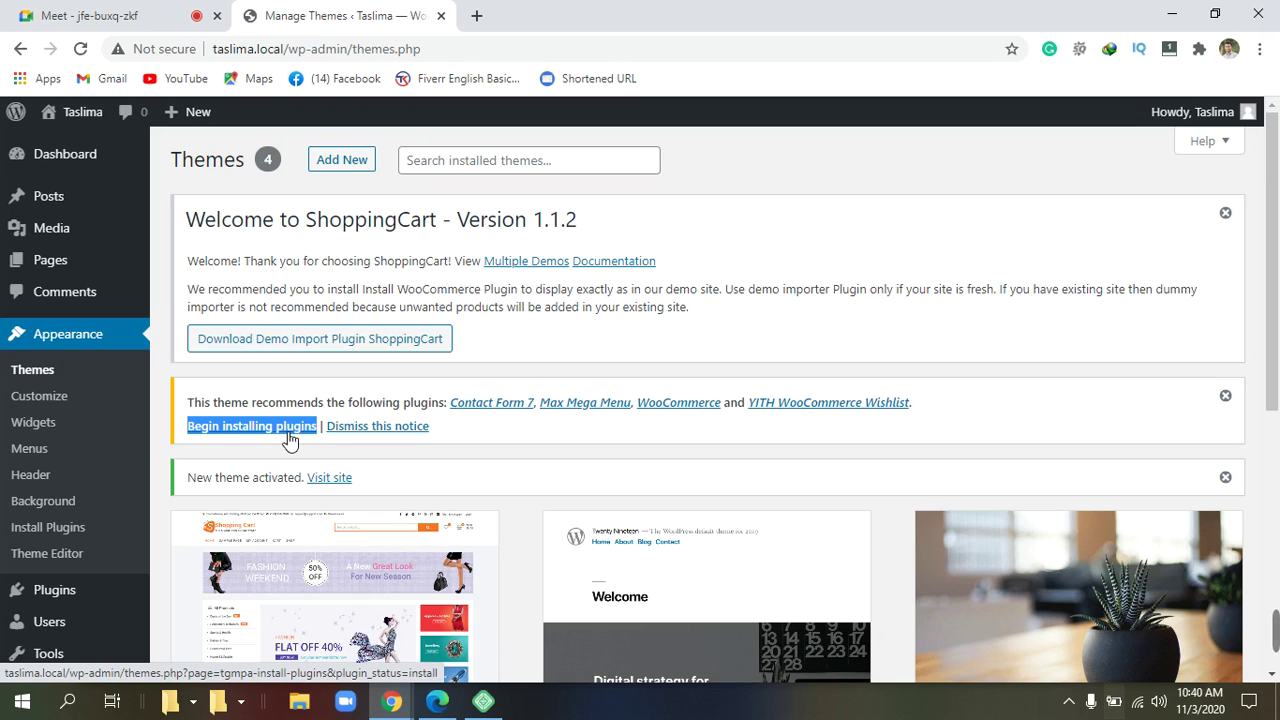
Open the Install Required Plugins page listing the theme's recommended plugins.
click(288, 437)
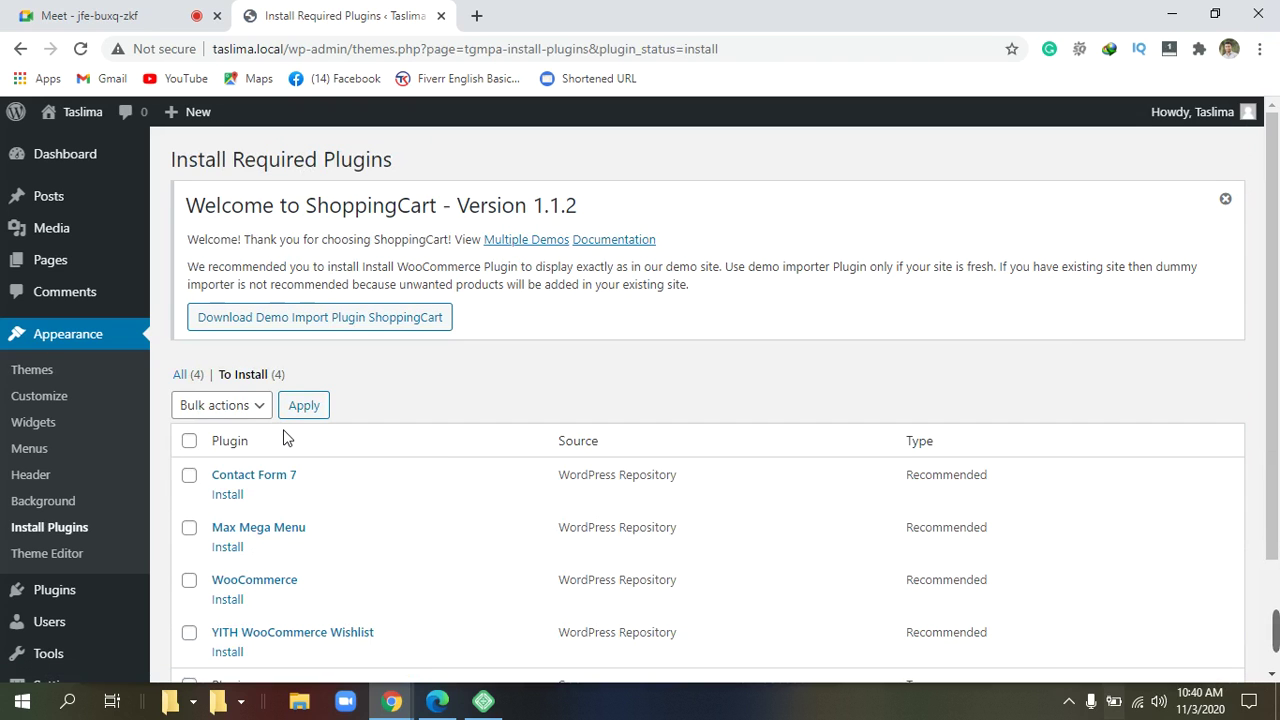
scroll(284, 437, down, 1)
scroll(285, 438, down, 1)
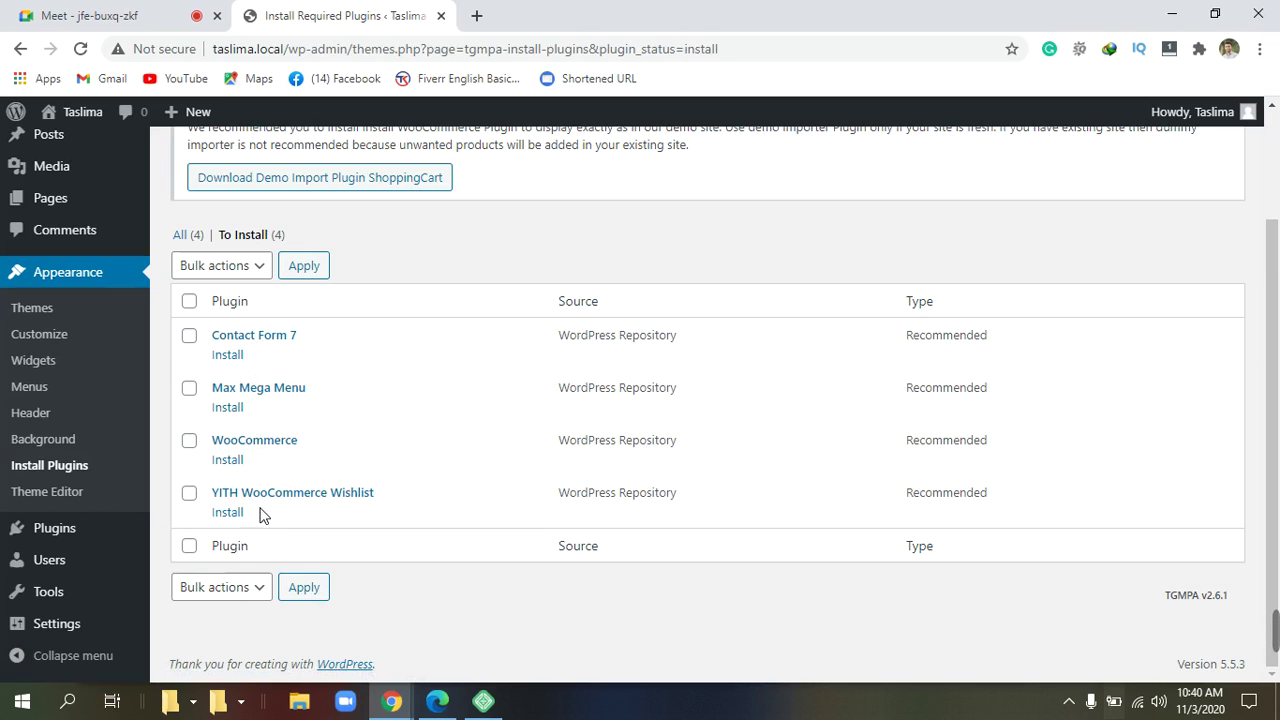
Tick all four plugins: Contact Form 7, Max Mega Menu, WooCommerce and YITH WooCommerce Wishlist.
click(190, 338)
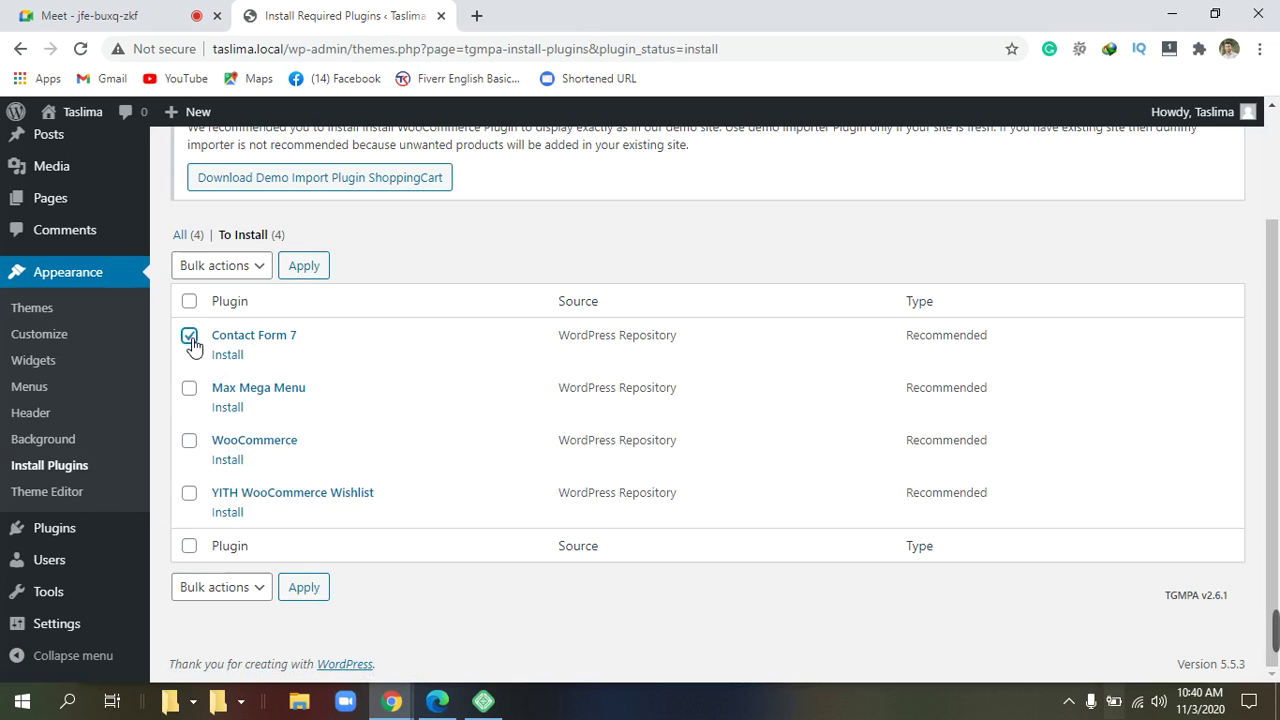
click(190, 390)
click(190, 444)
click(191, 444)
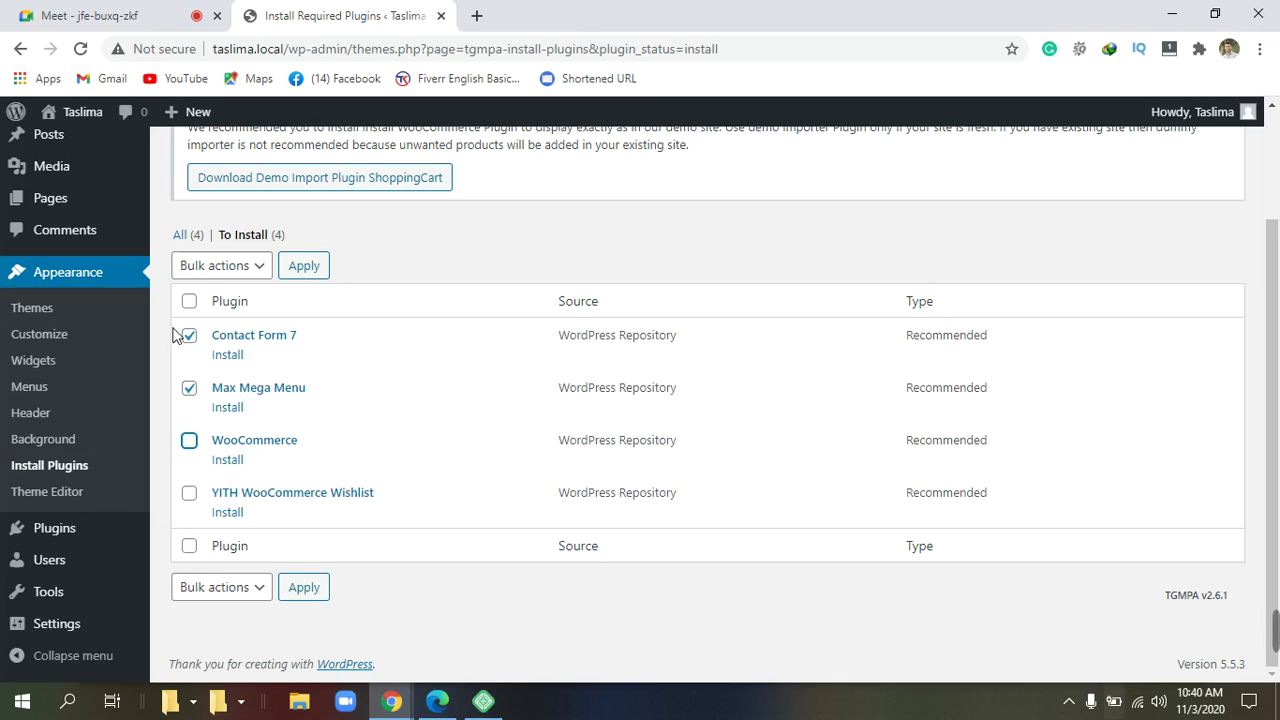
click(192, 302)
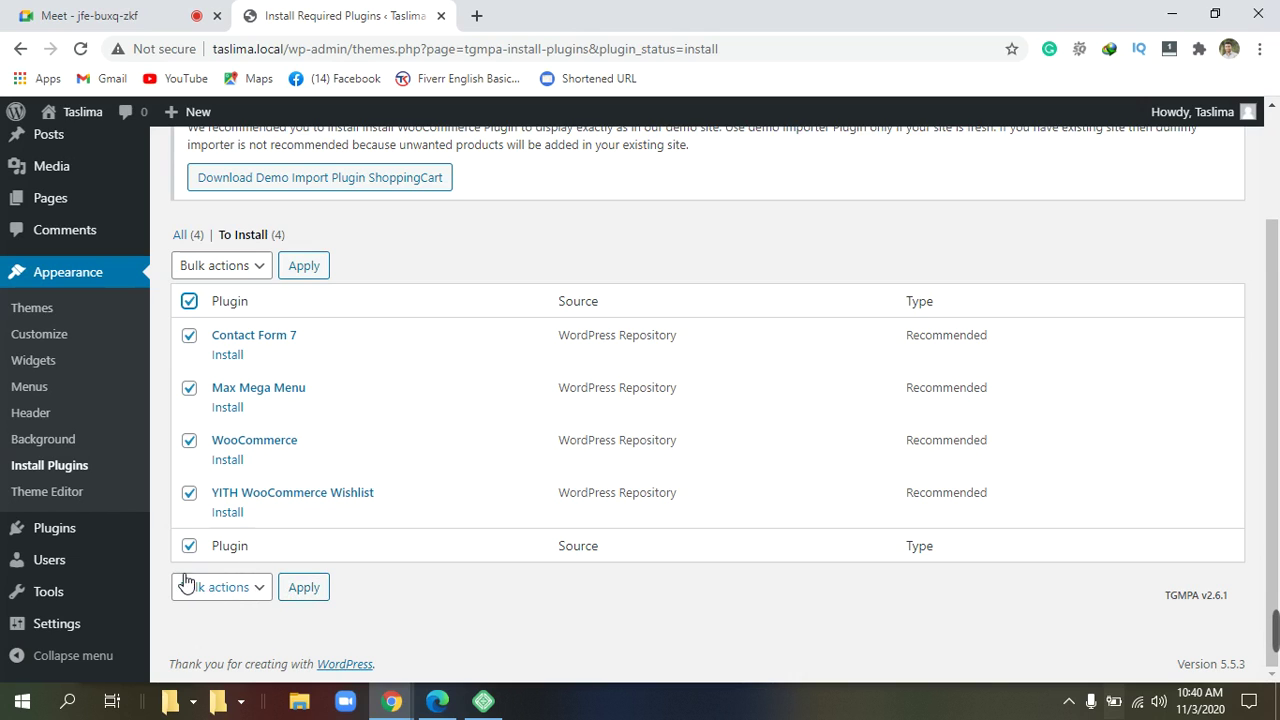
Choose Install in both Bulk actions dropdowns for the four checked plugins.
triple_click(272, 586)
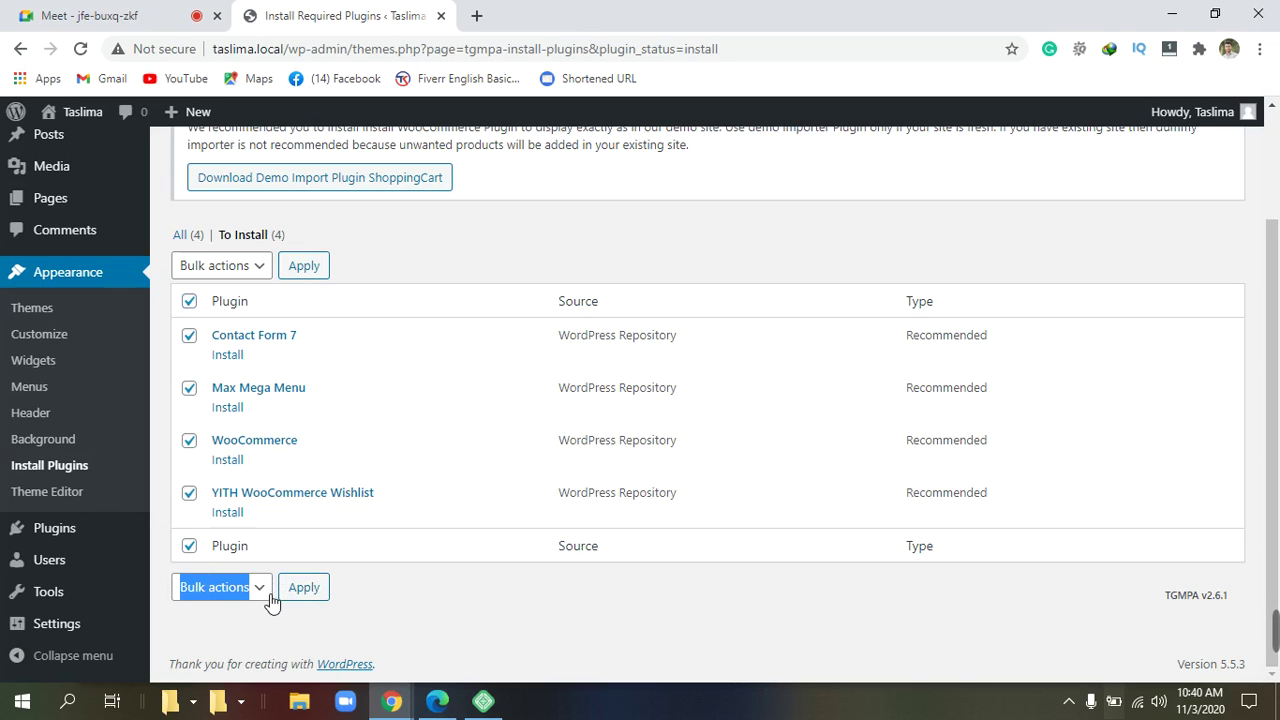
click(268, 590)
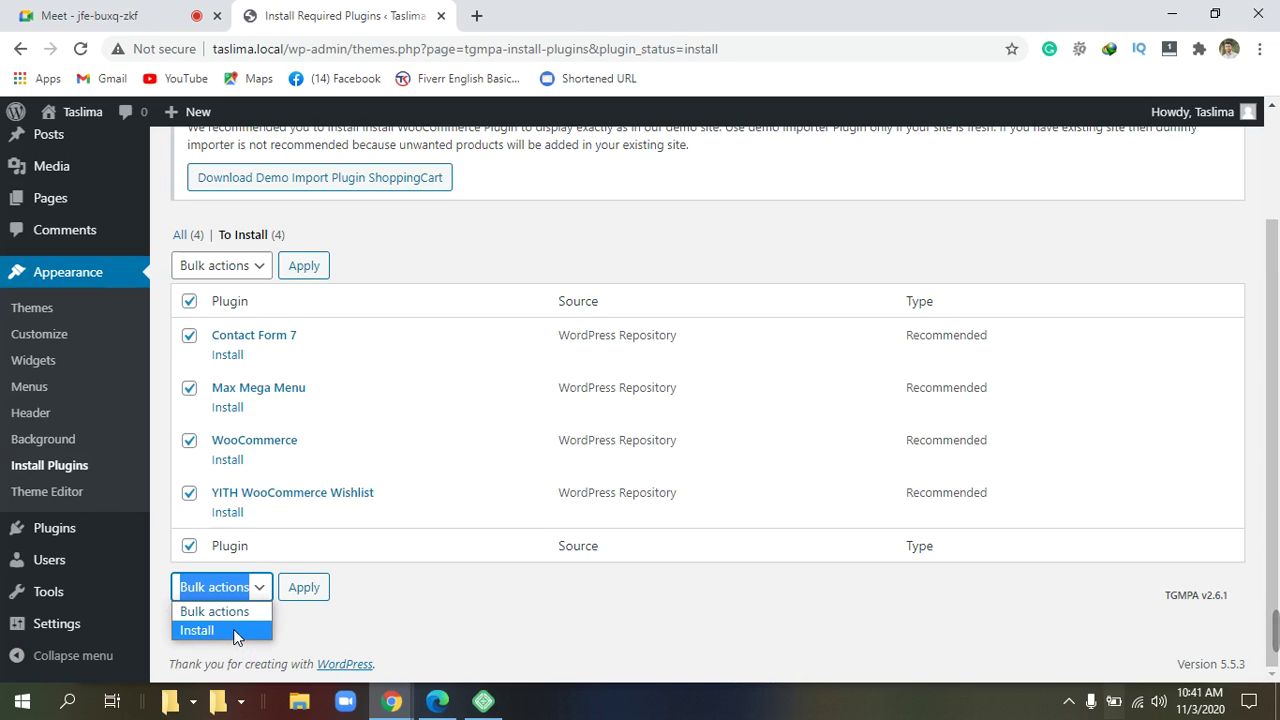
click(237, 631)
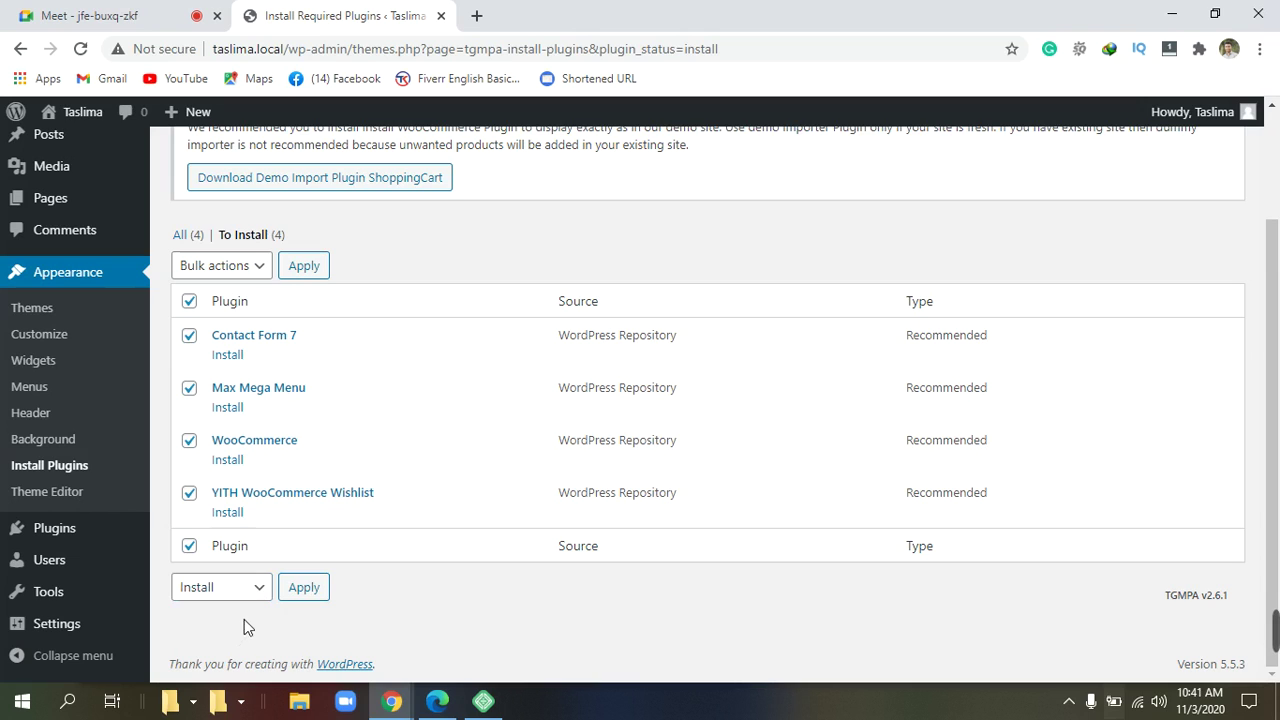
click(263, 269)
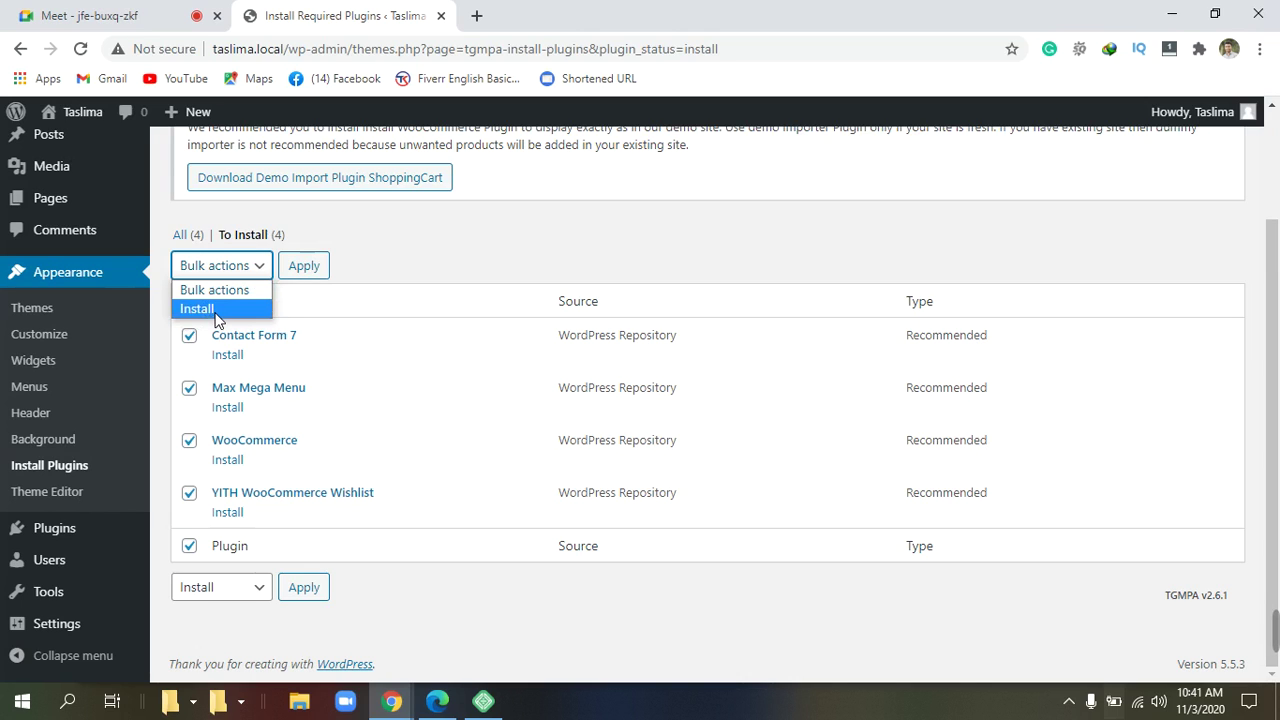
click(216, 312)
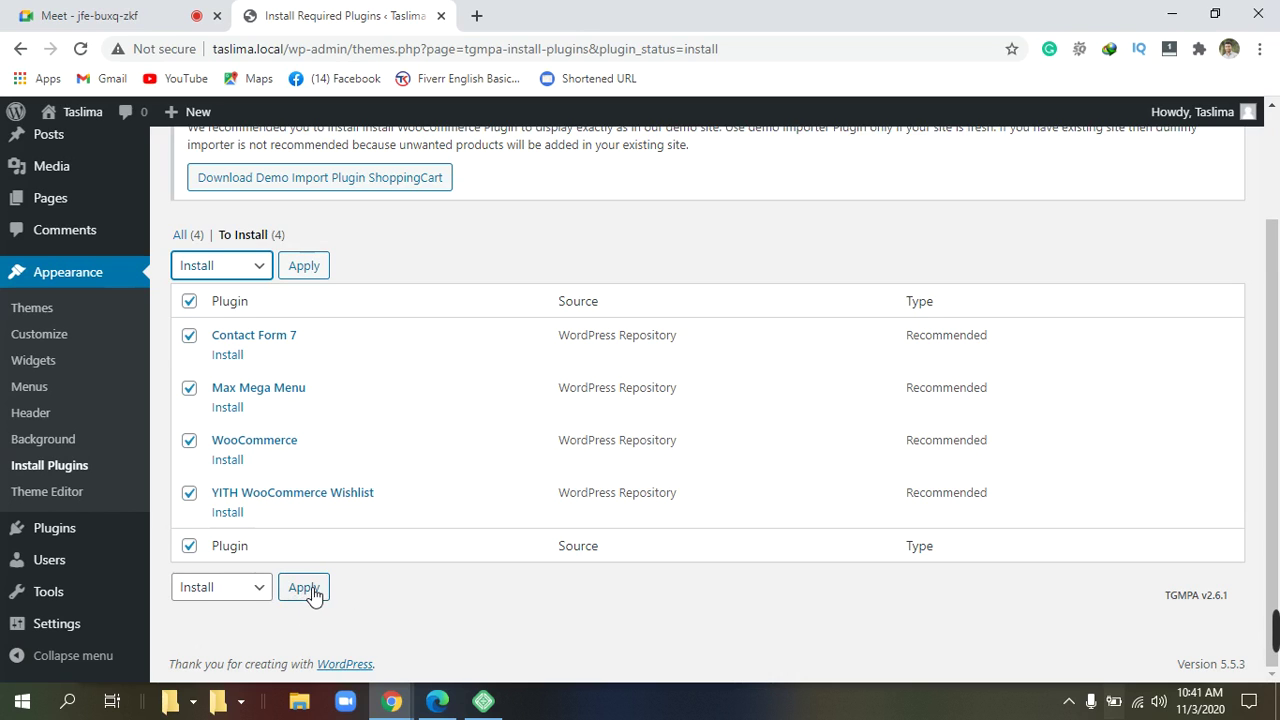
Apply the Install bulk action so the four plugins begin installing, Contact Form 7 first.
click(313, 593)
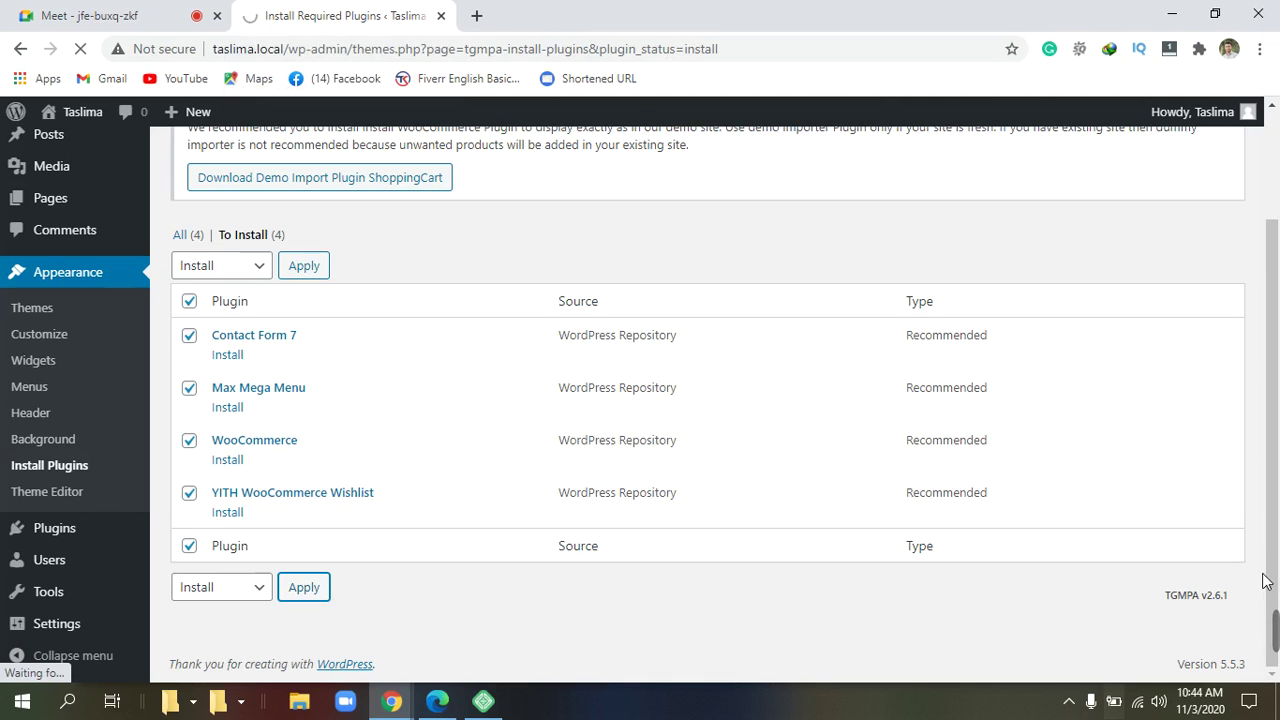
mouse_move(1252, 624)
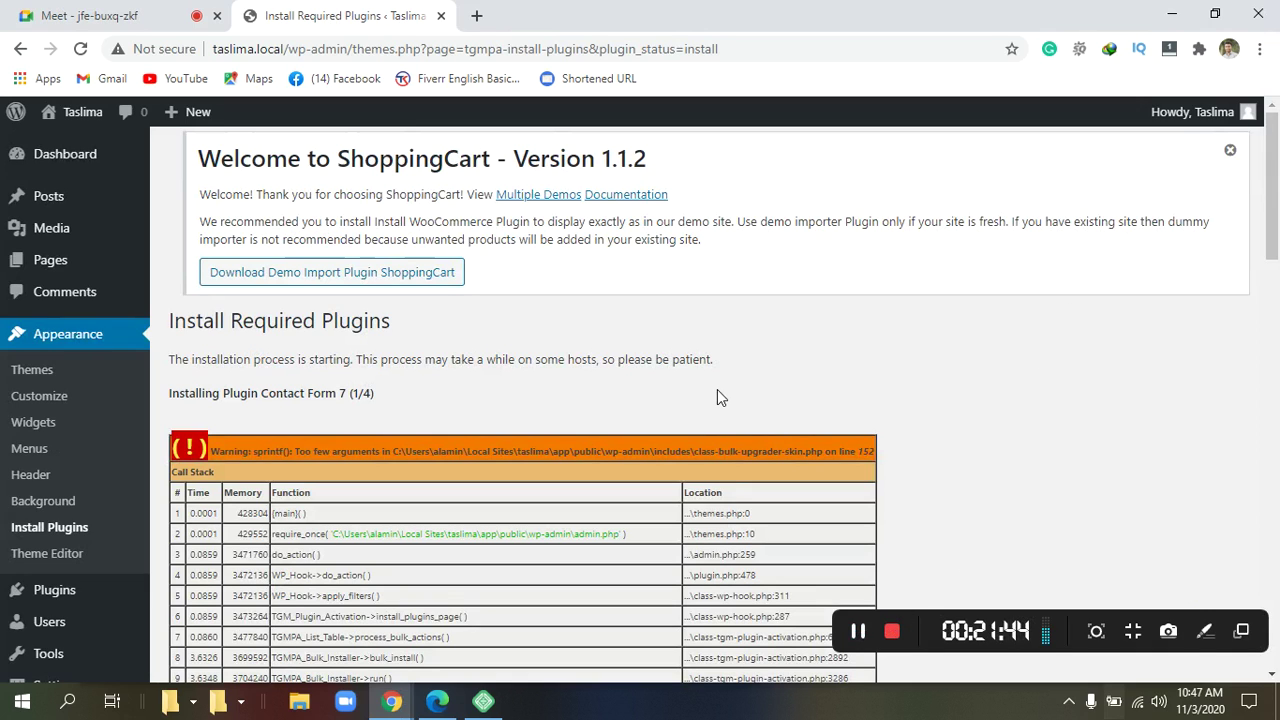
After all four installs complete, return to the Required Plugins Installer list.
scroll(712, 370, down, 1)
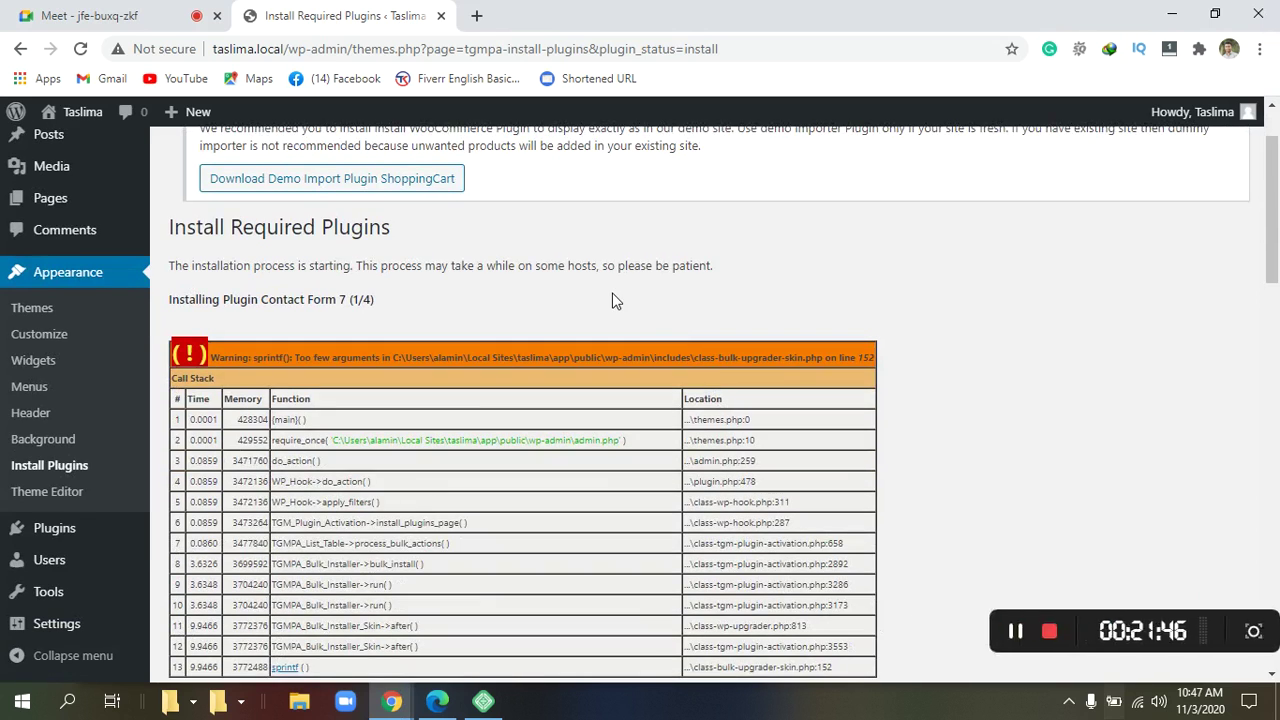
scroll(612, 298, down, 1)
scroll(616, 300, down, 2)
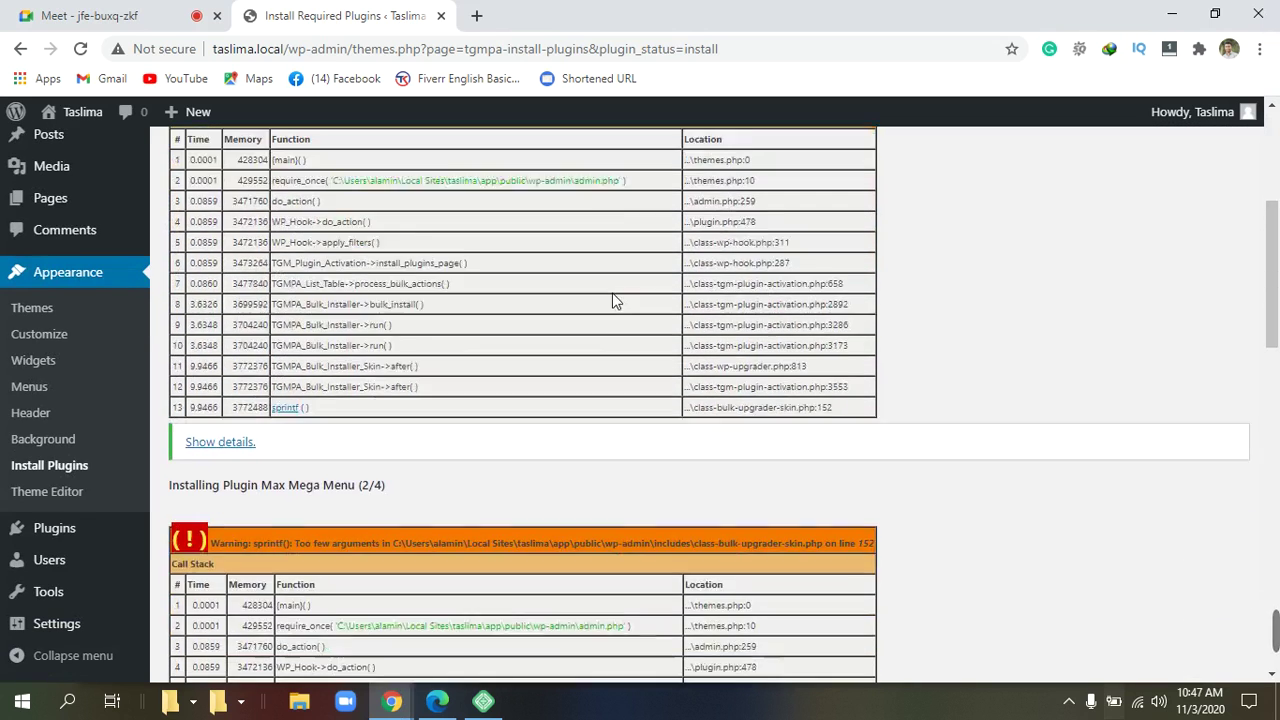
scroll(616, 300, down, 2)
scroll(616, 302, down, 5)
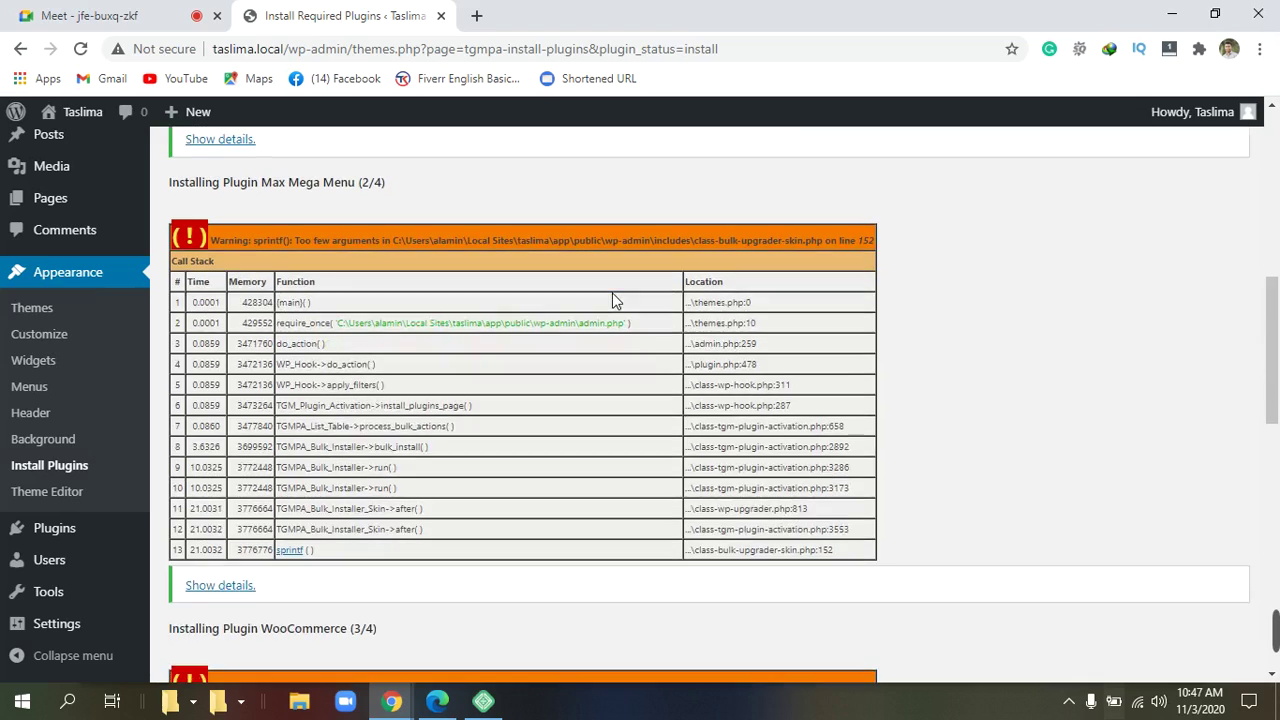
scroll(616, 302, down, 10)
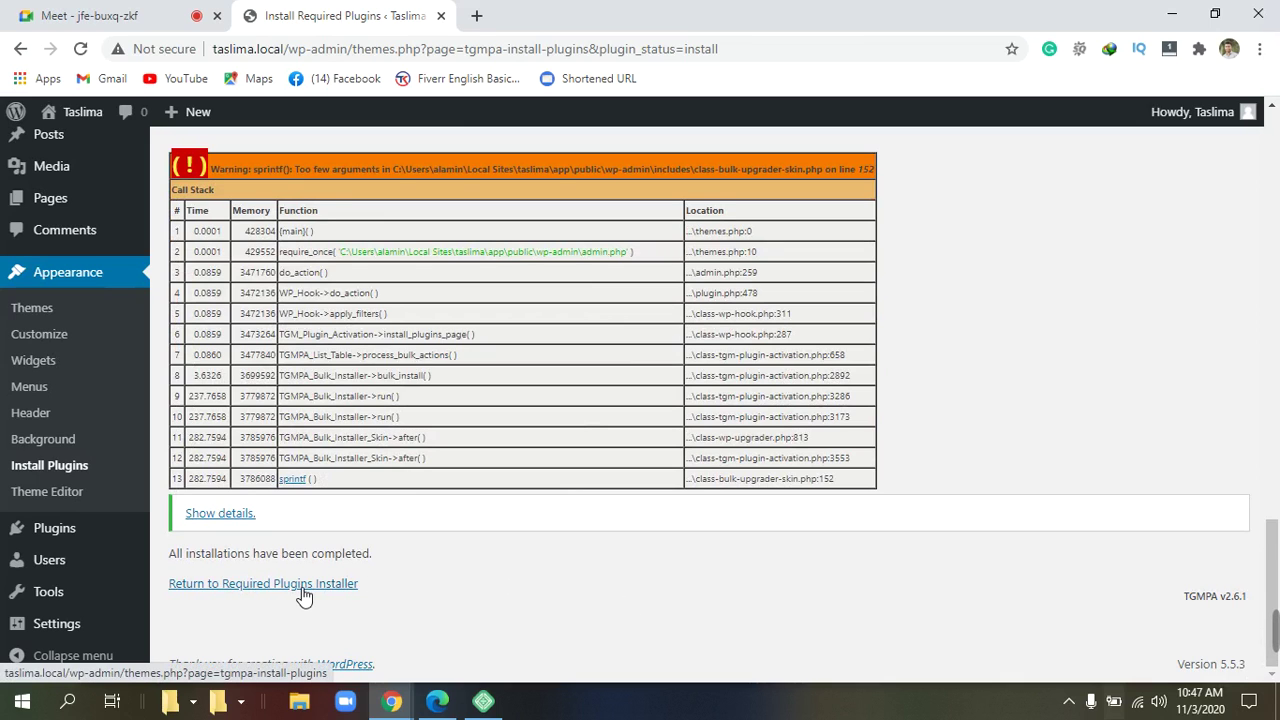
drag(374, 594, 154, 584)
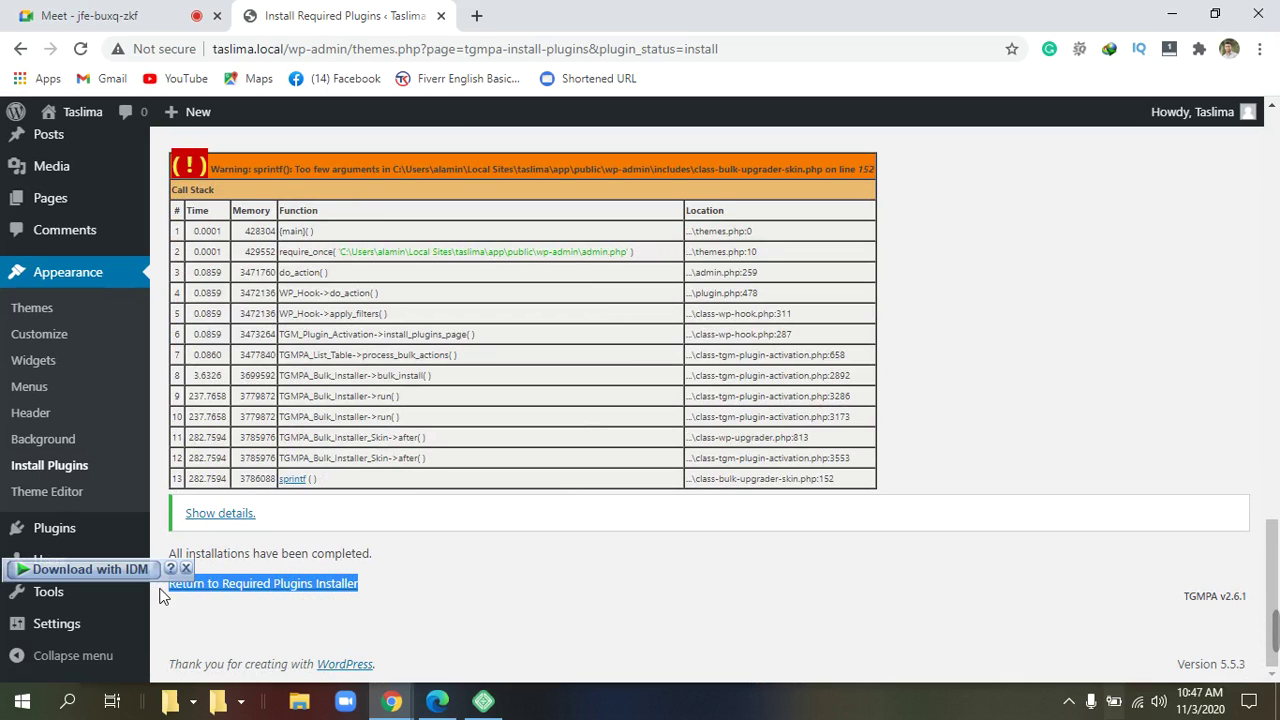
click(309, 586)
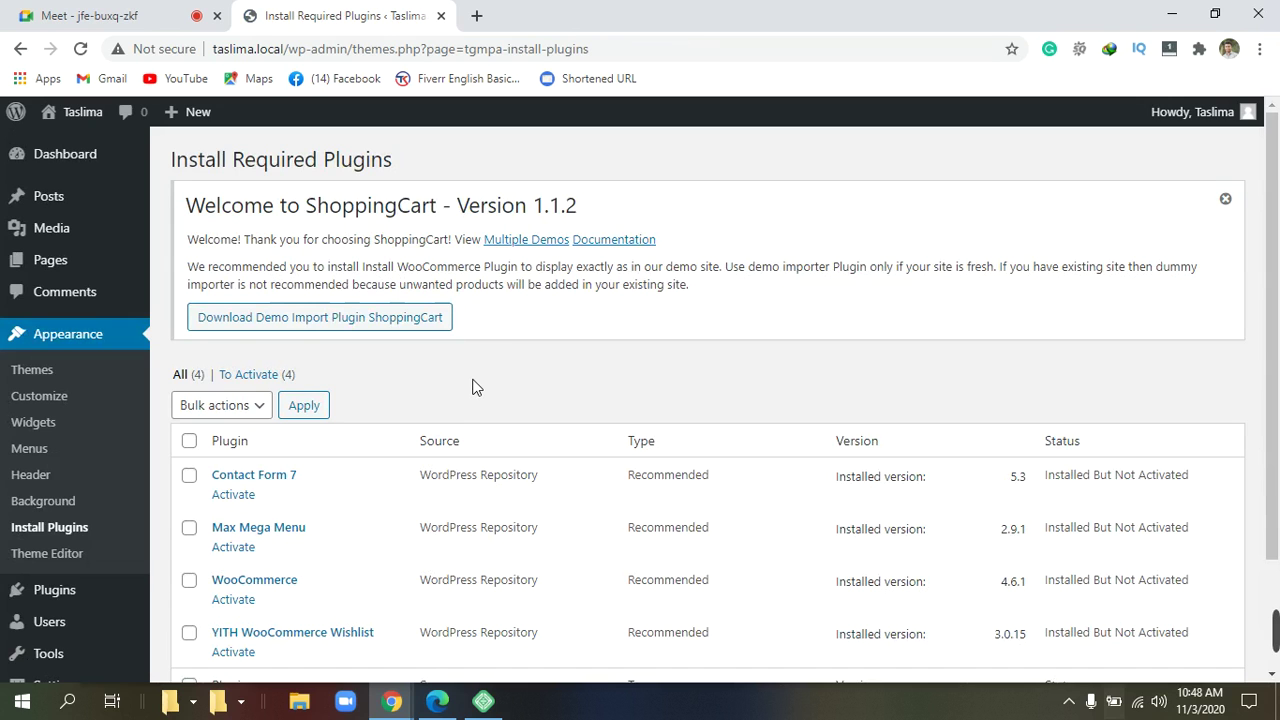
Review the four recommended plugins listed as installed but not yet activated.
scroll(476, 387, down, 3)
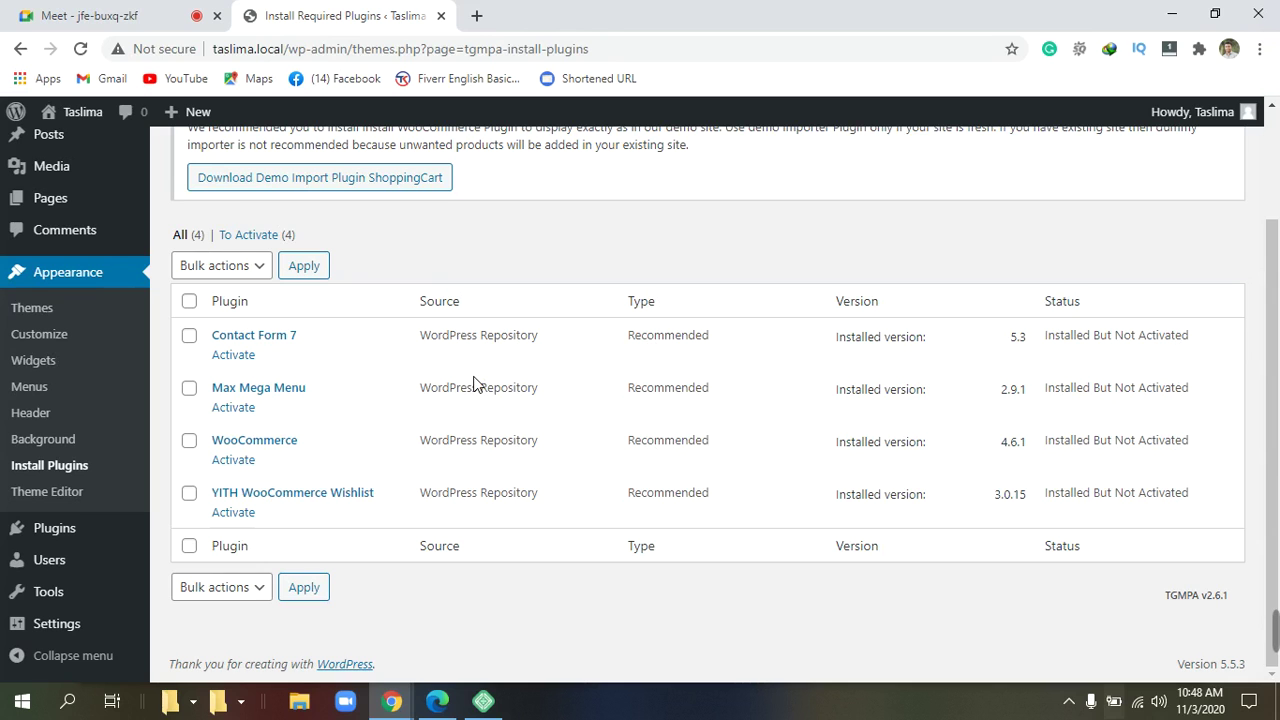
scroll(476, 387, up, 1)
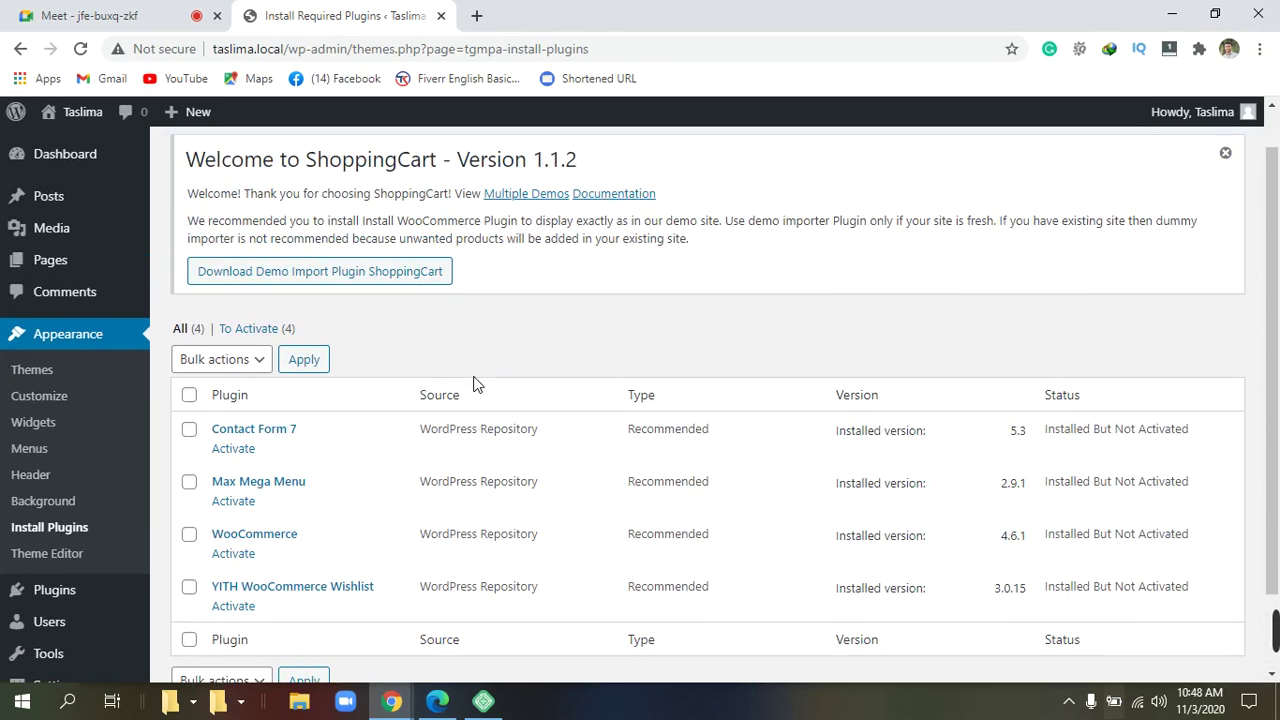
scroll(476, 387, down, 1)
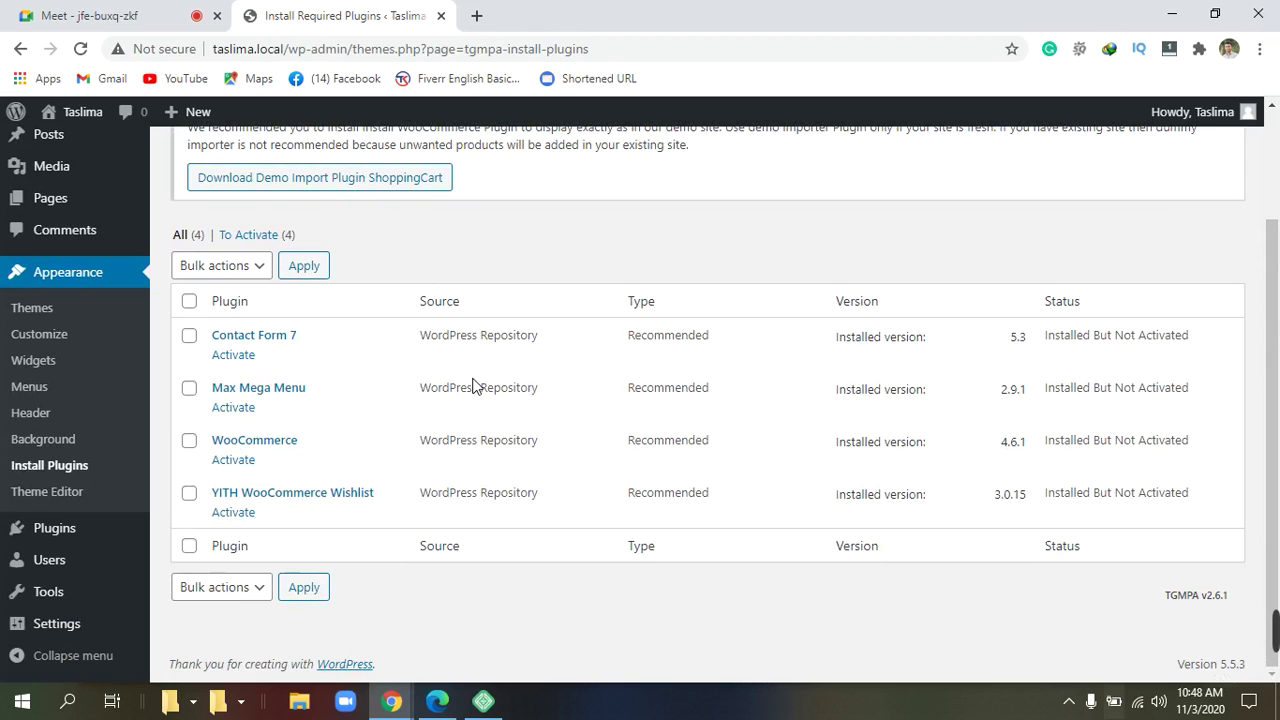
scroll(476, 387, up, 2)
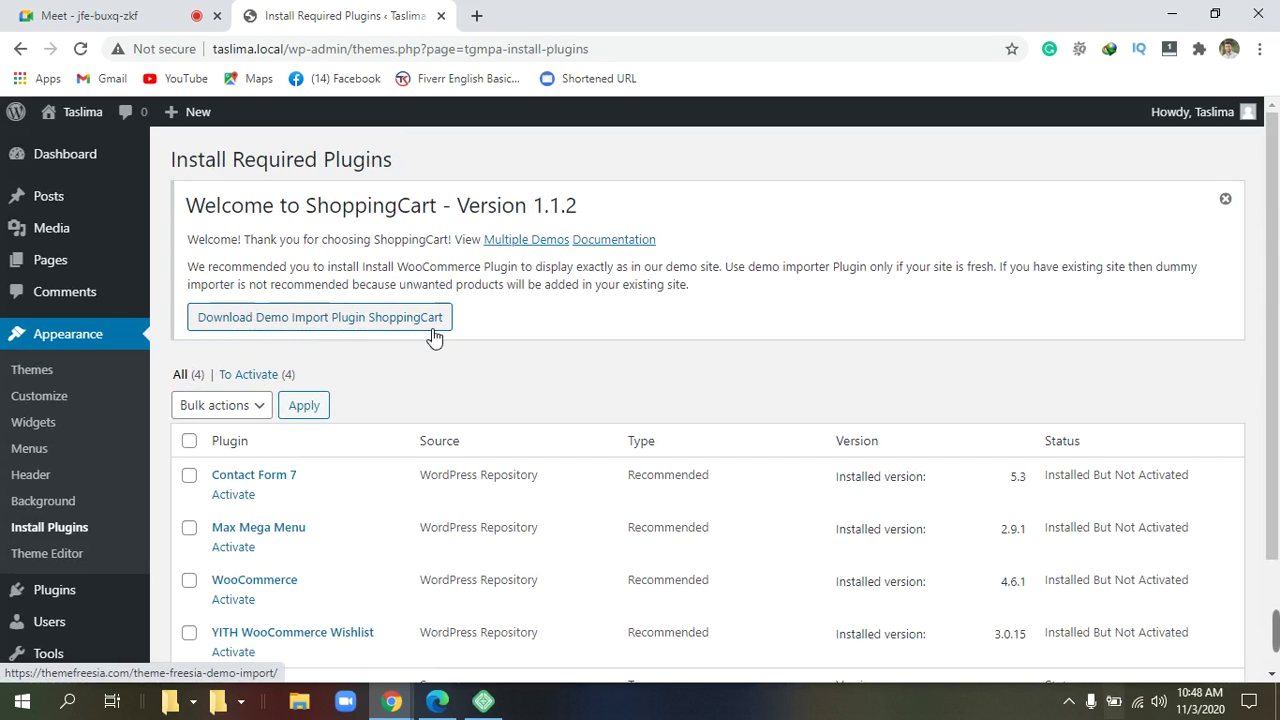
scroll(437, 337, down, 2)
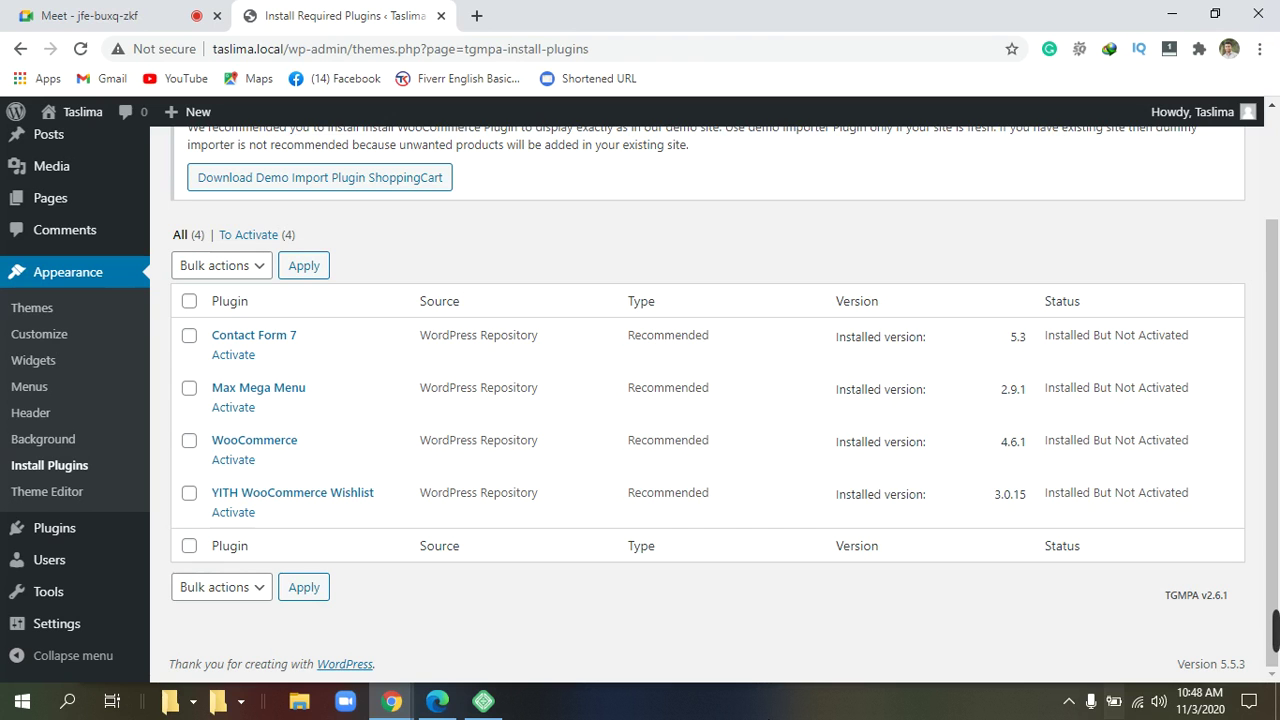
scroll(515, 605, up, 2)
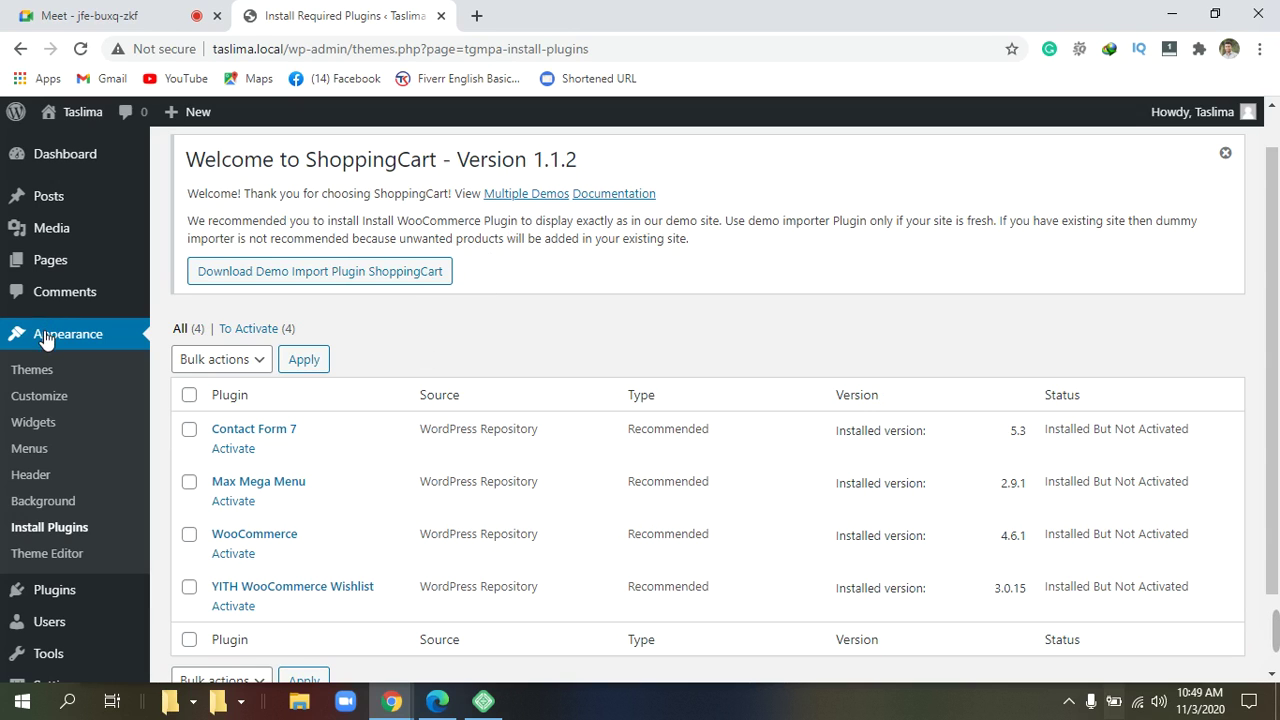
mouse_move(68, 259)
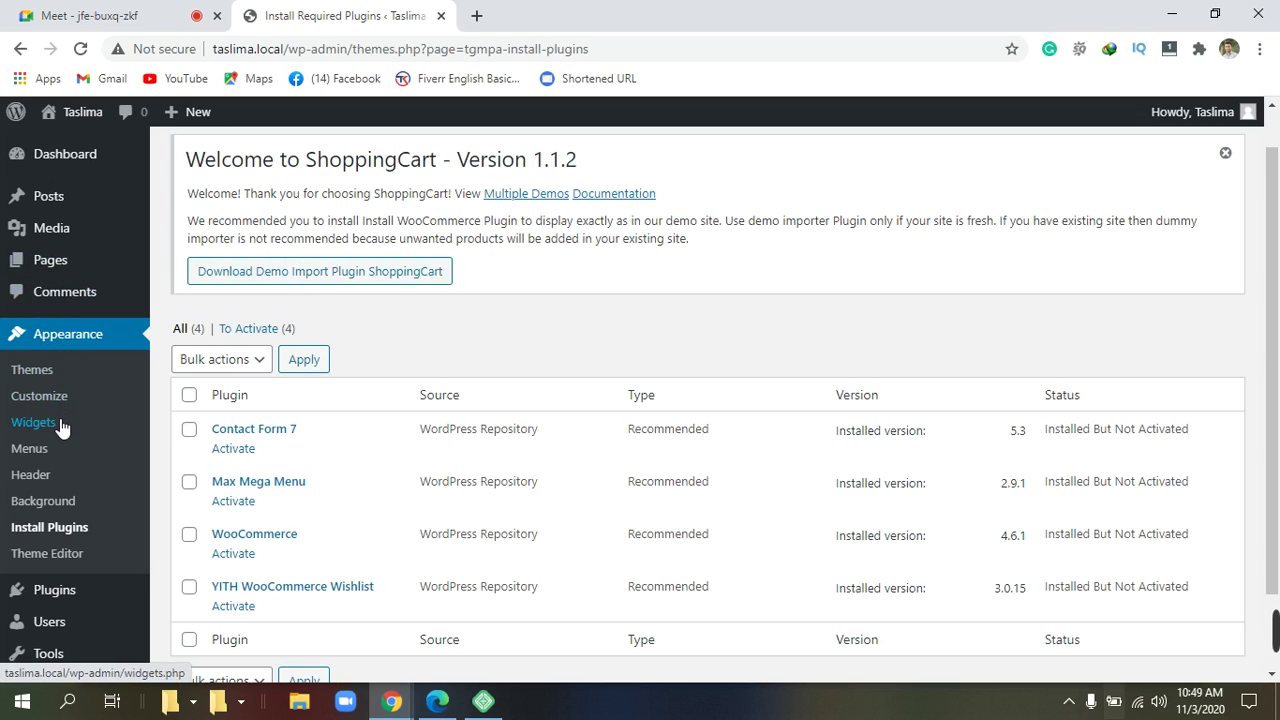
Open the Installed Plugins page.
mouse_move(53, 595)
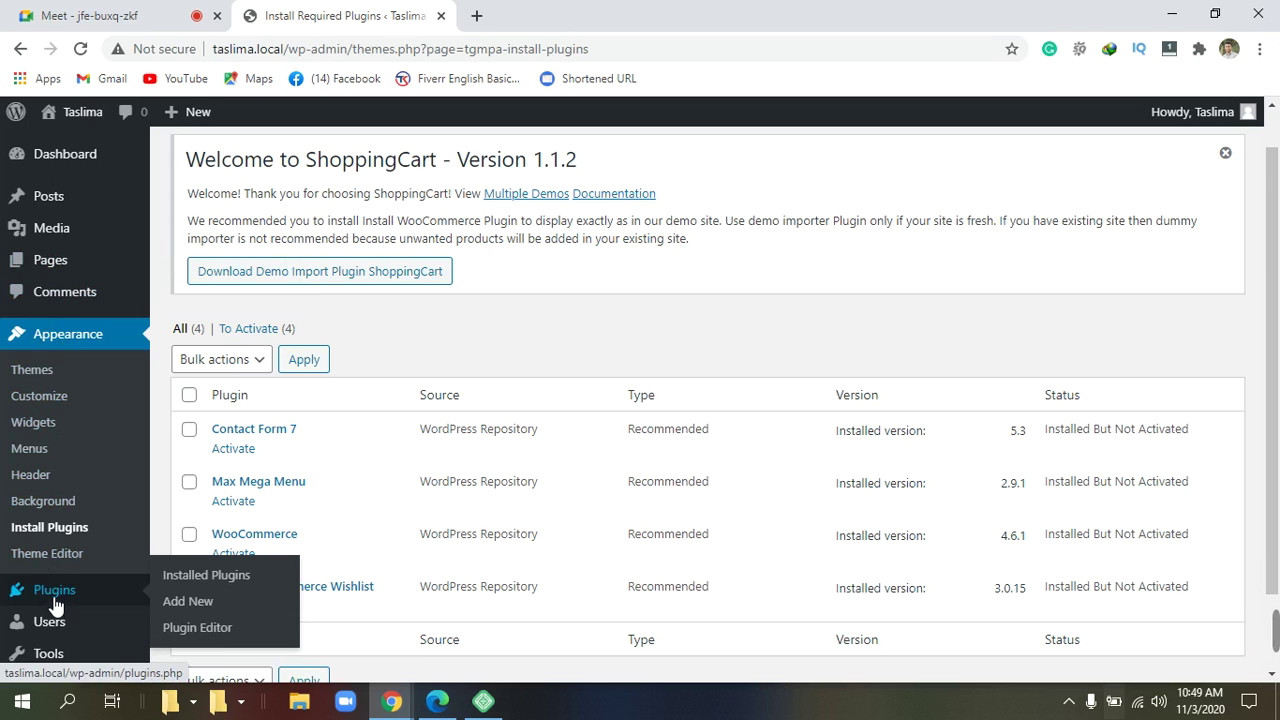
click(54, 598)
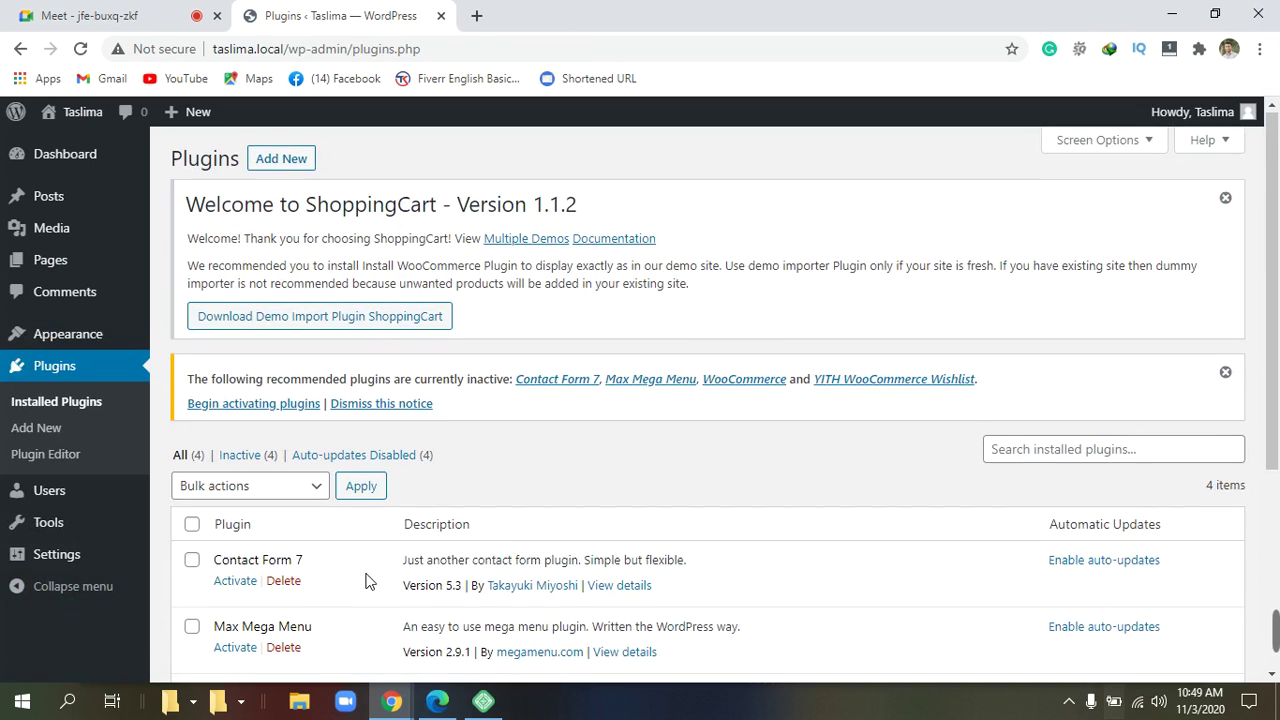
scroll(368, 576, down, 2)
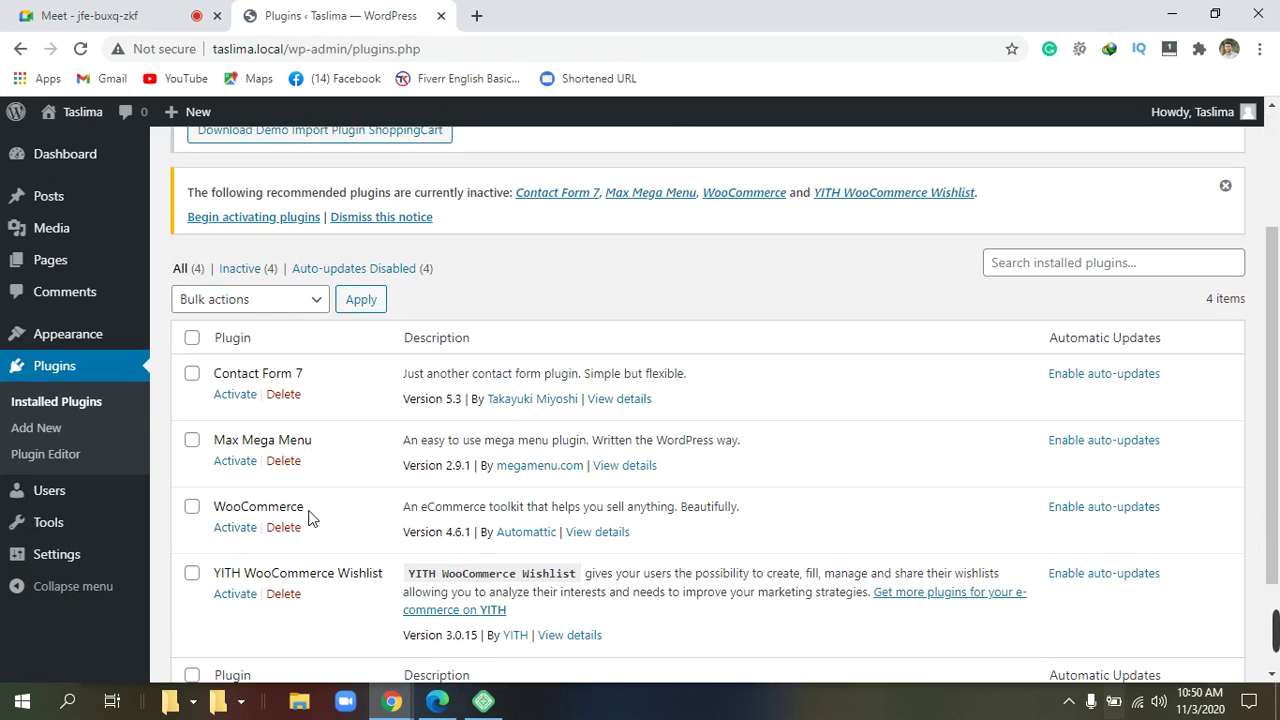
click(293, 305)
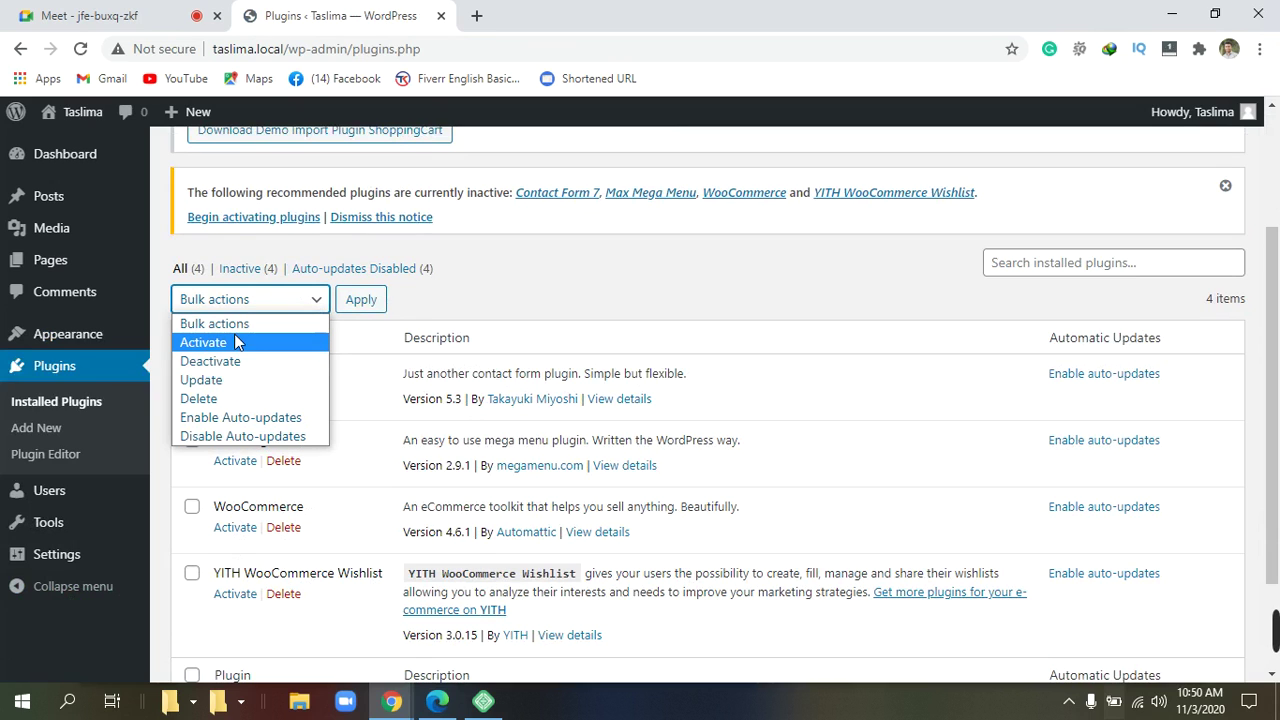
click(310, 302)
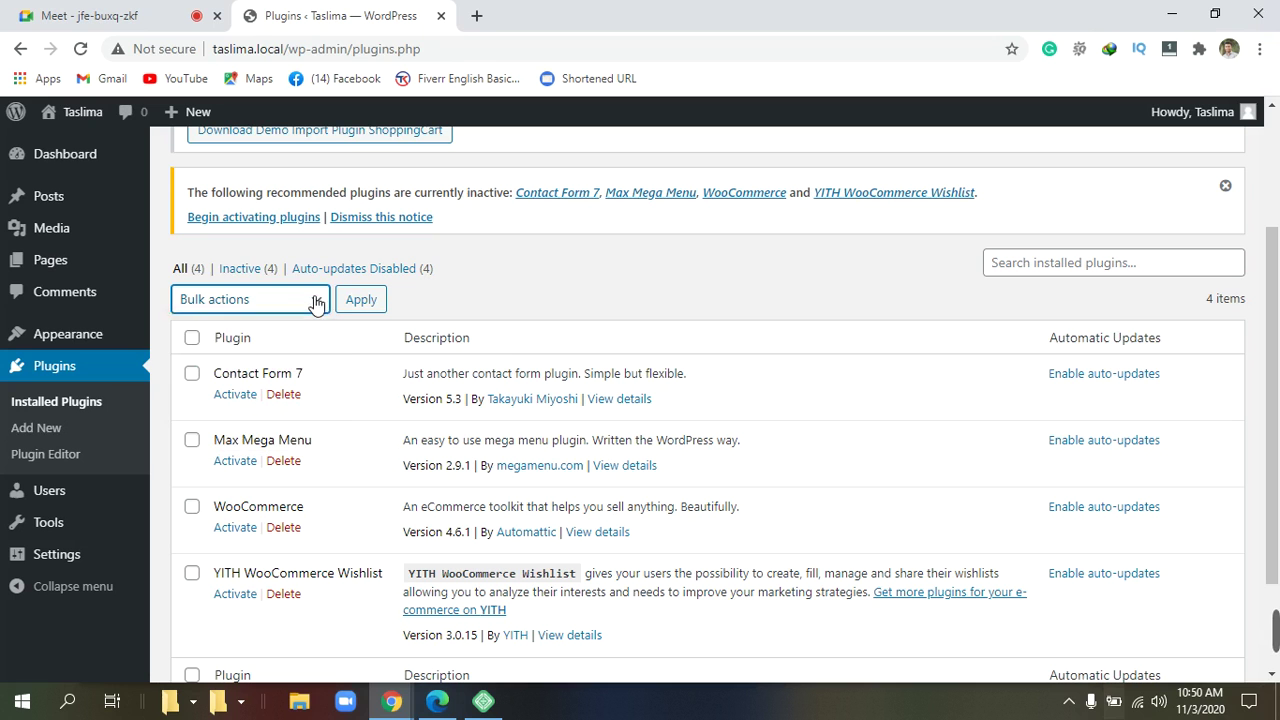
Select all four plugins and choose Activate from the Bulk actions dropdown.
click(191, 339)
scroll(214, 373, down, 1)
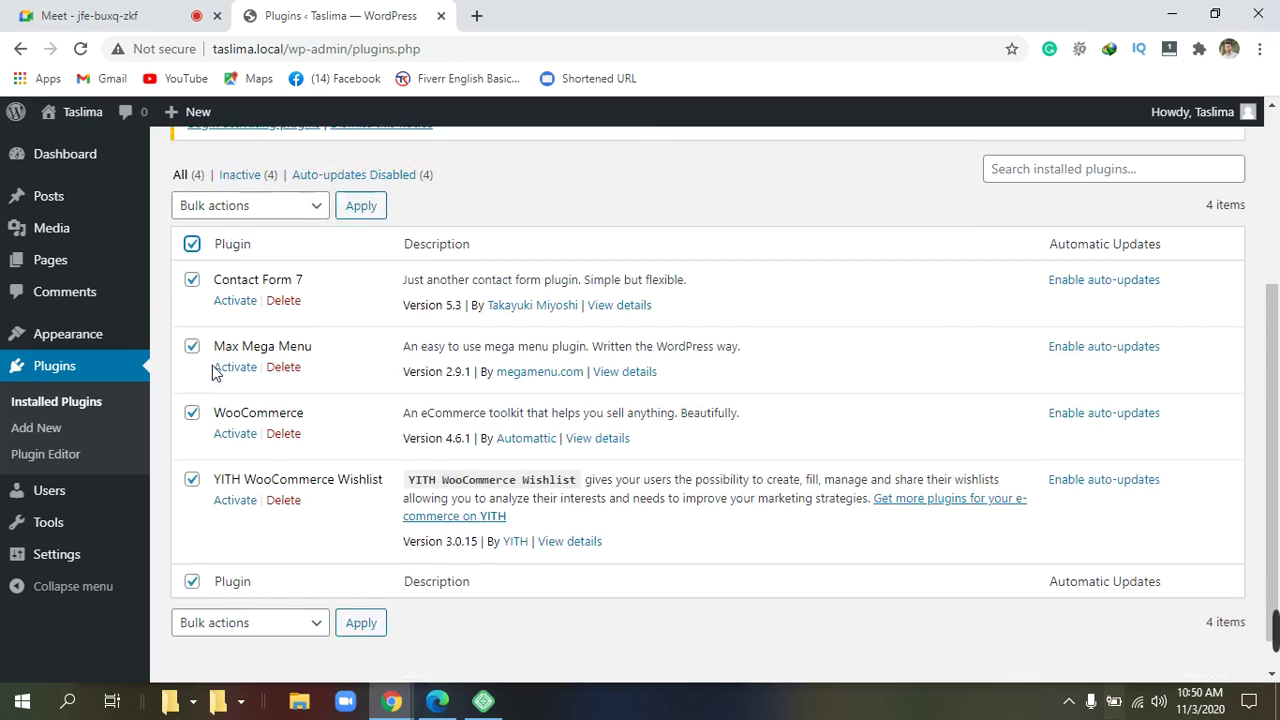
scroll(214, 371, down, 1)
scroll(214, 371, up, 1)
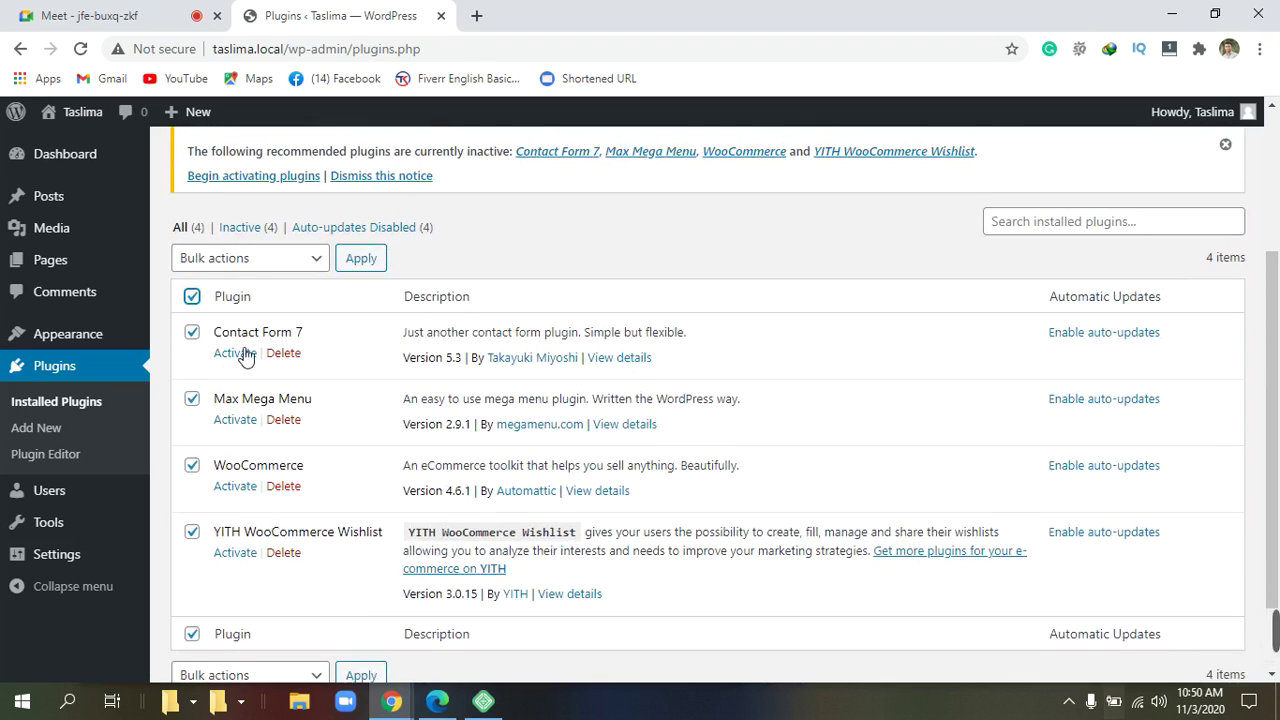
click(316, 262)
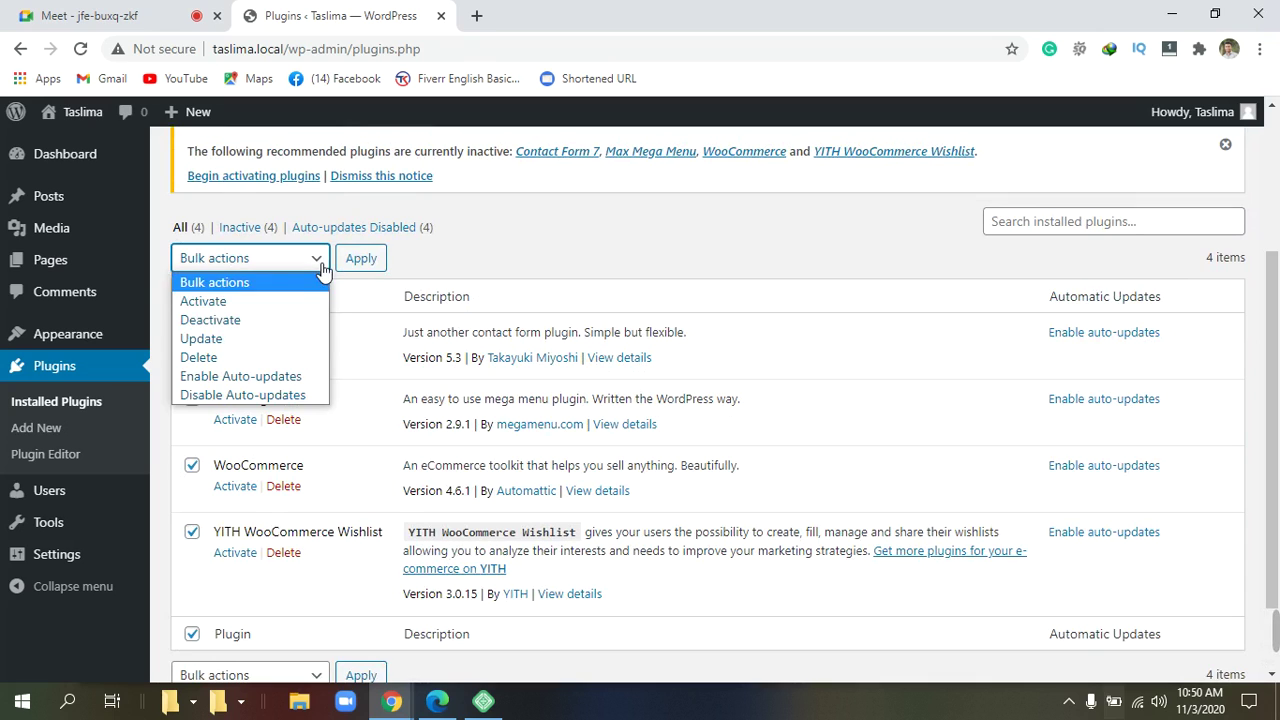
click(264, 303)
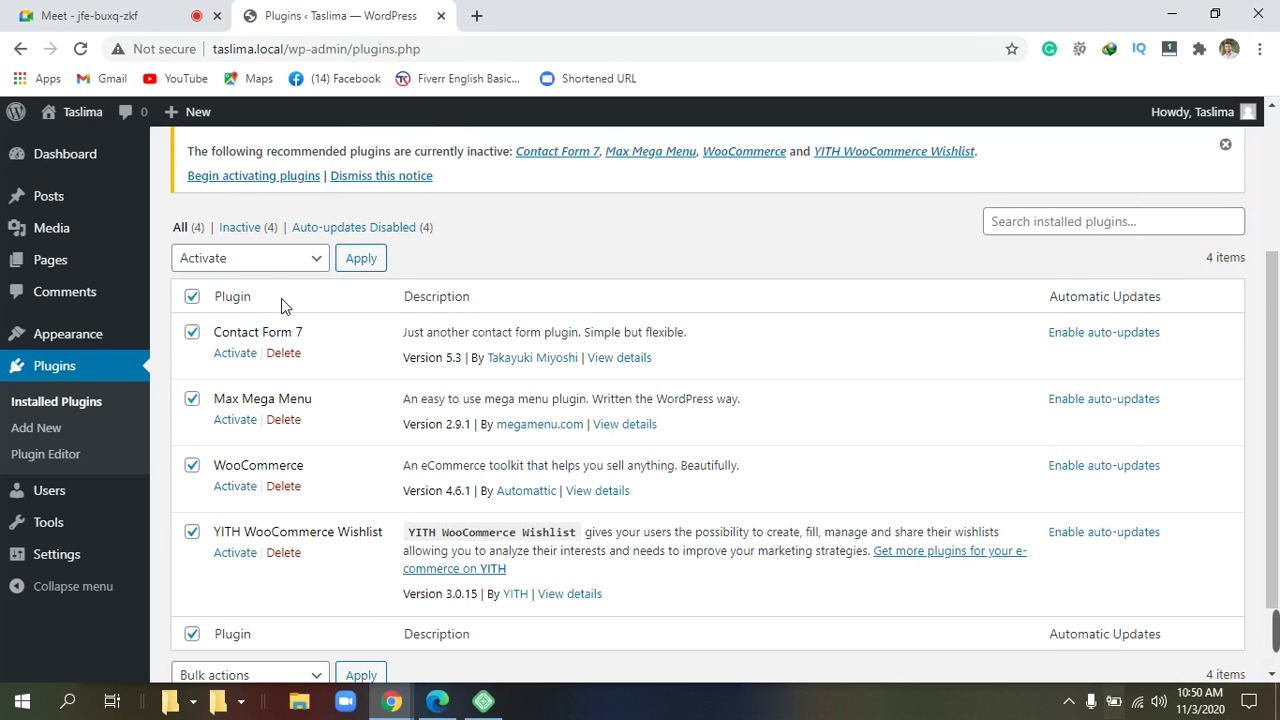
scroll(281, 298, down, 1)
scroll(284, 285, up, 1)
Apply the Activate action and confirm WooCommerce 4.6.1, Max Mega Menu 2.9.1 and YITH Wishlist are active.
click(350, 262)
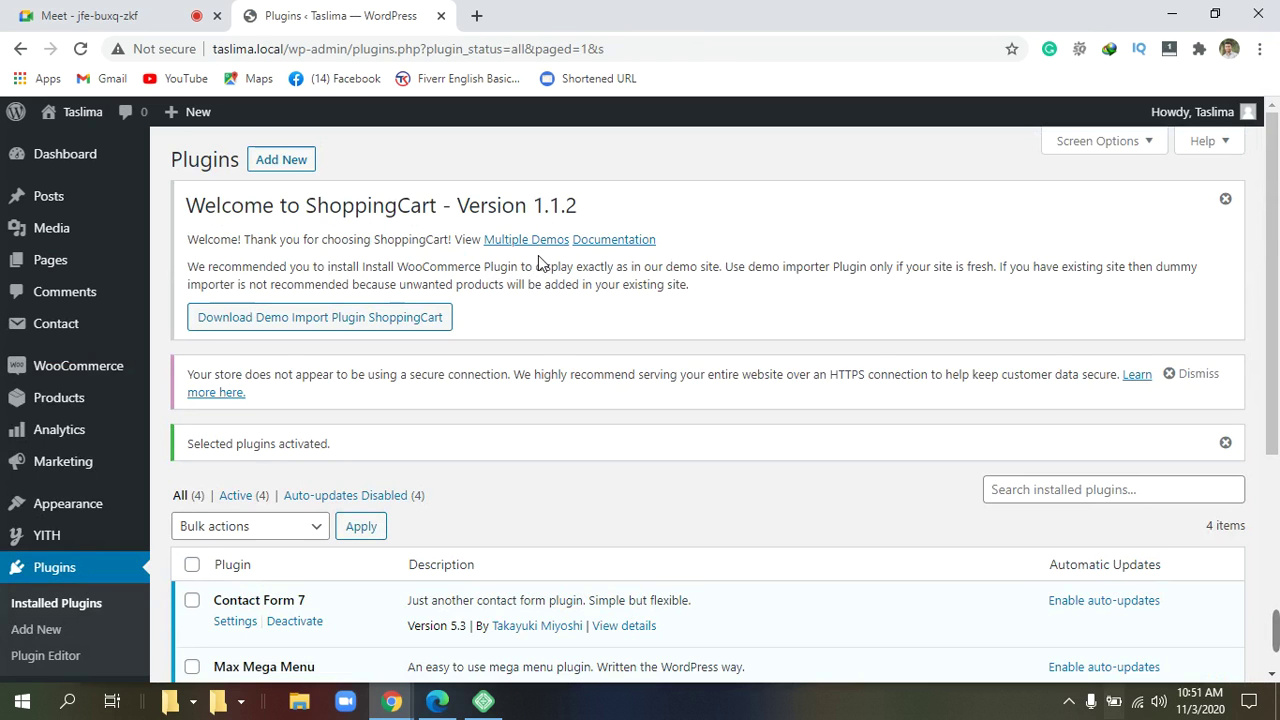
scroll(541, 263, down, 5)
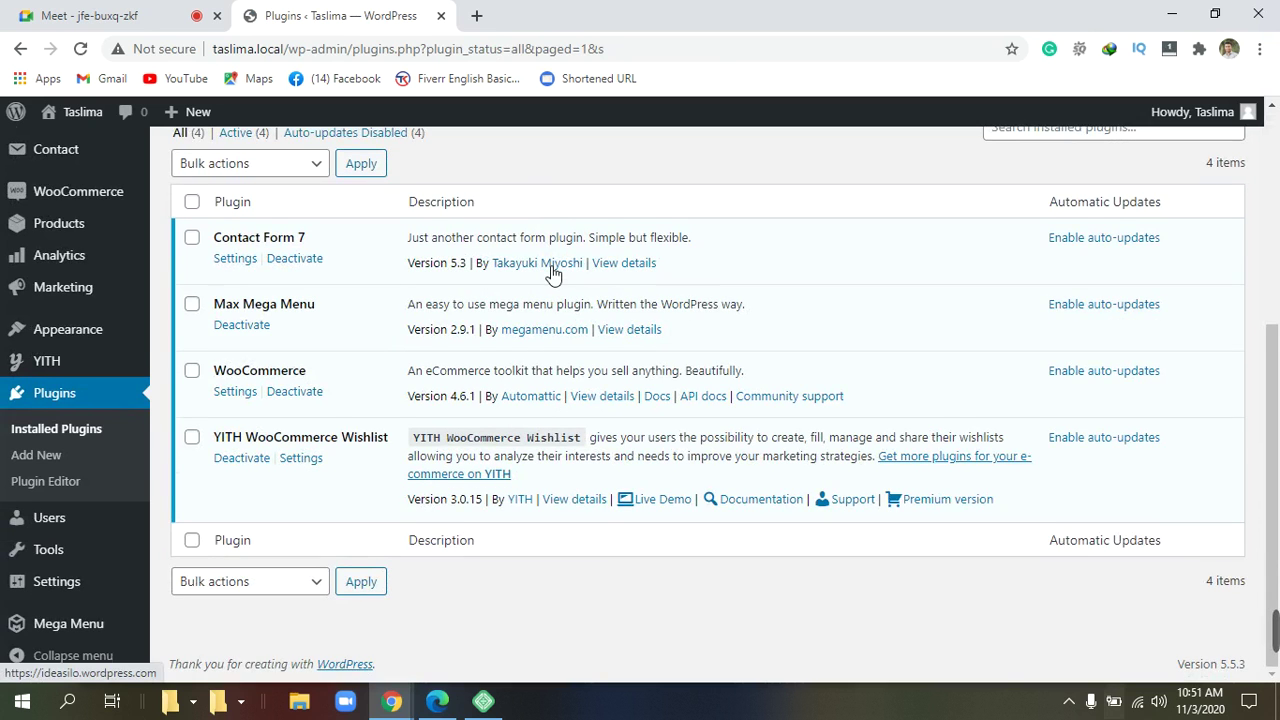
scroll(546, 274, up, 1)
scroll(551, 274, down, 1)
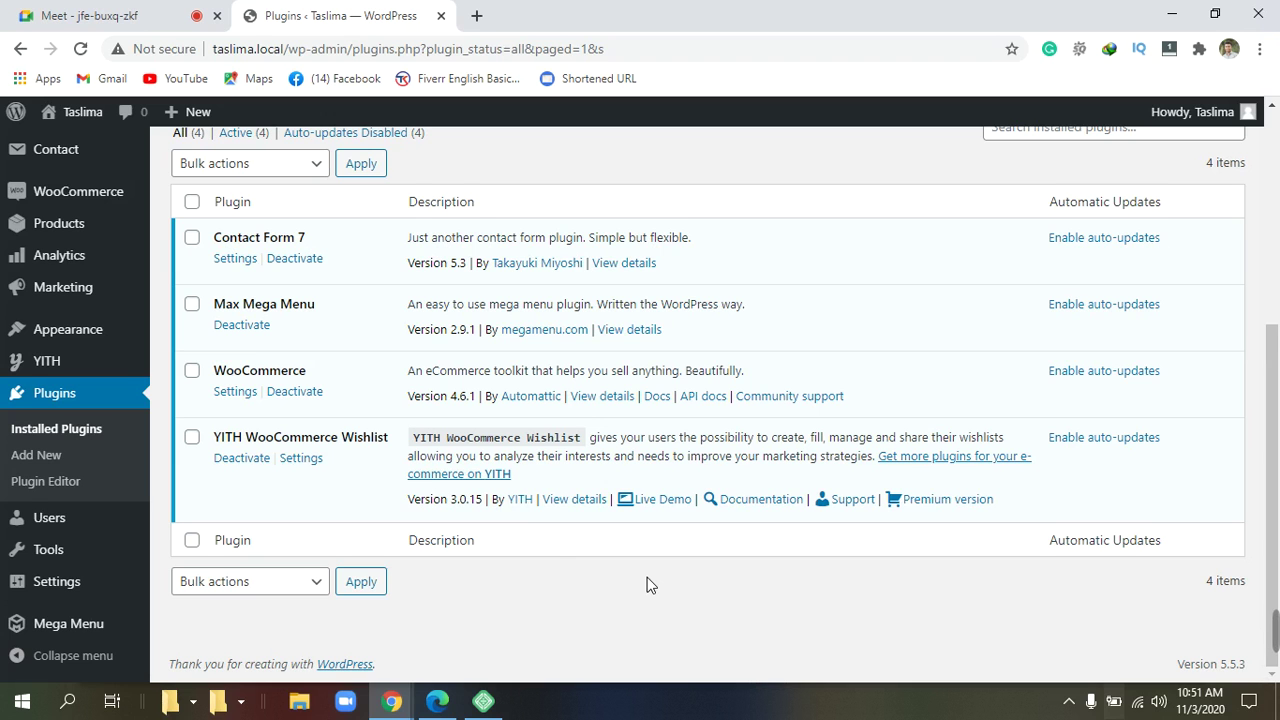
scroll(646, 585, up, 4)
scroll(646, 585, down, 4)
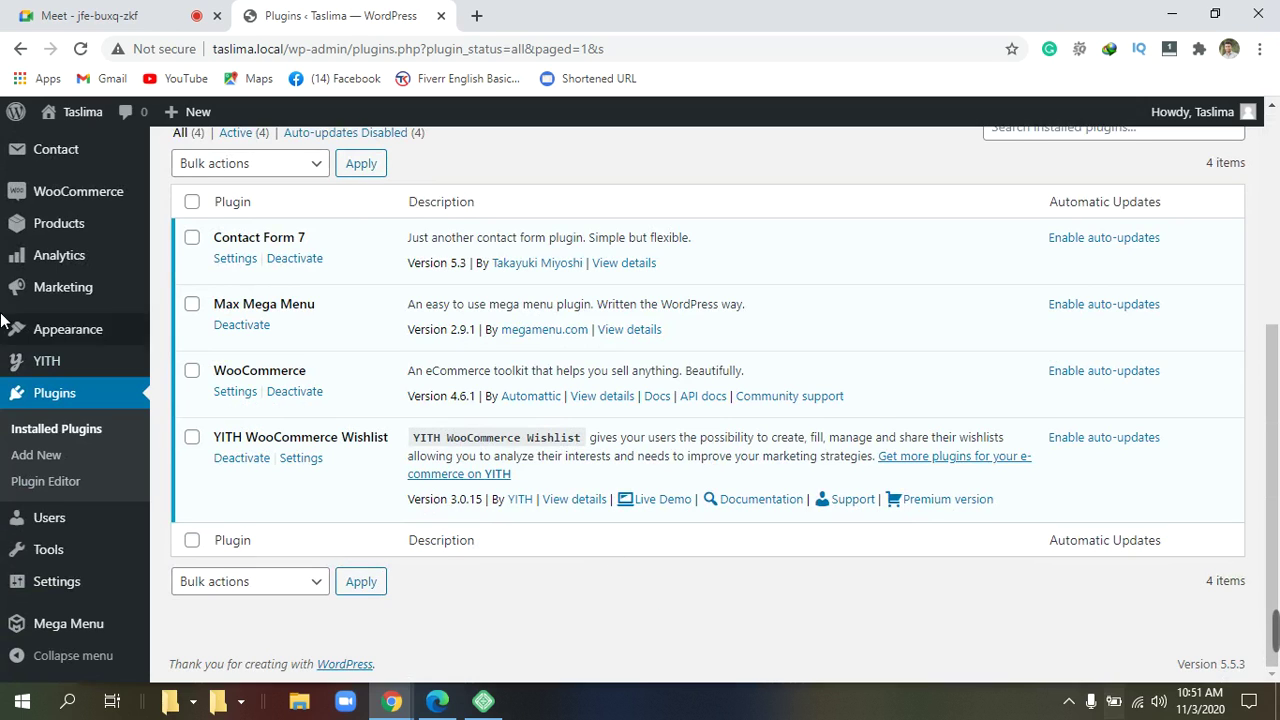
From the Themes page's ShoppingCart welcome notice, open the Download Demo Import Plugin page.
click(35, 345)
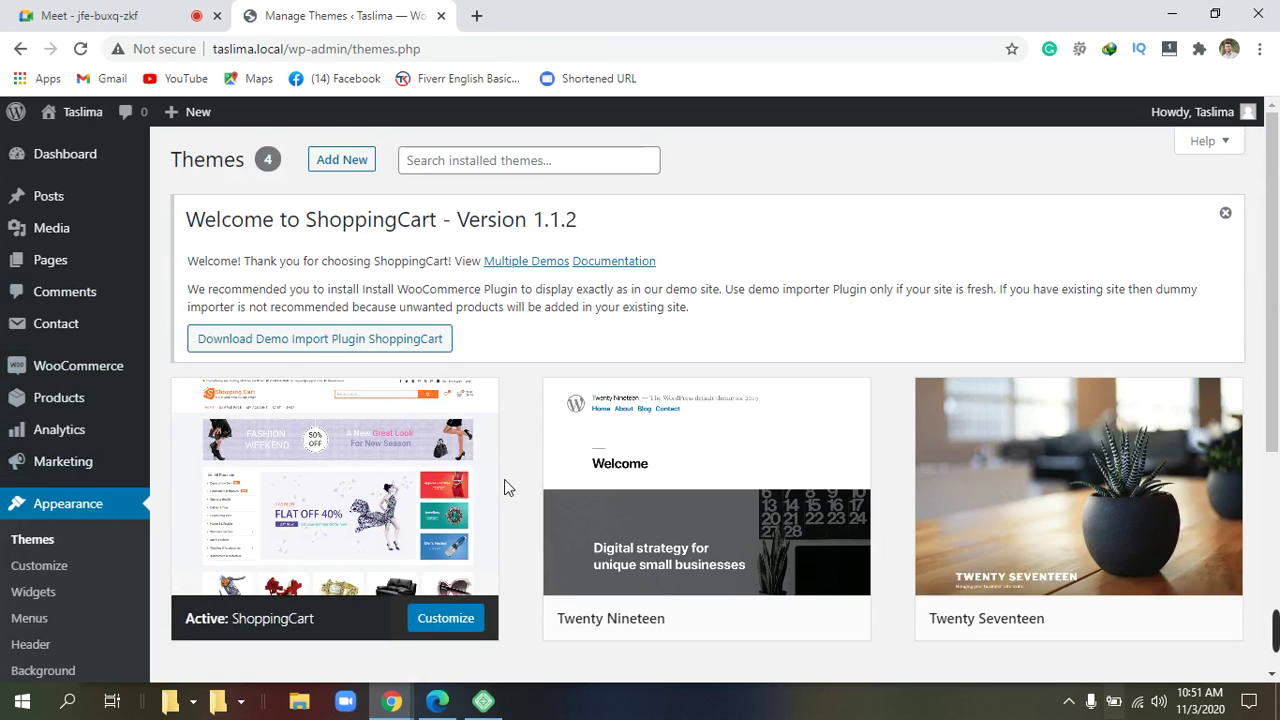
mouse_move(388, 445)
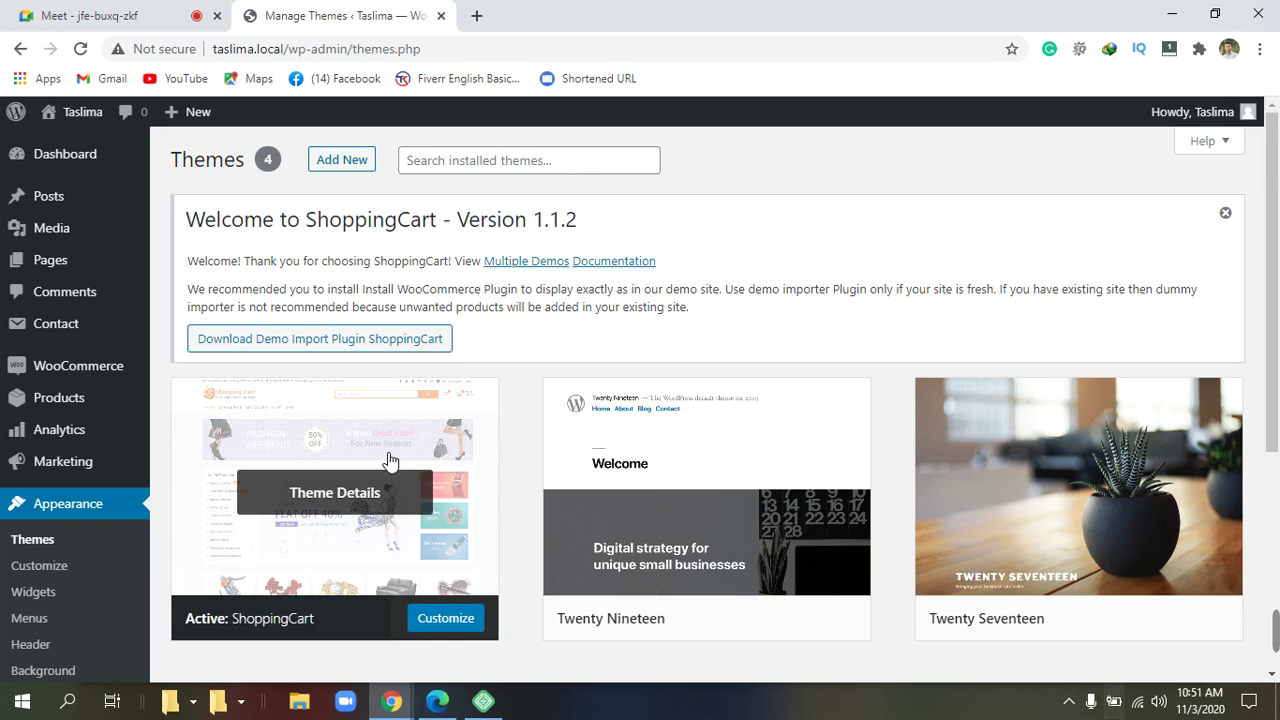
scroll(410, 440, down, 1)
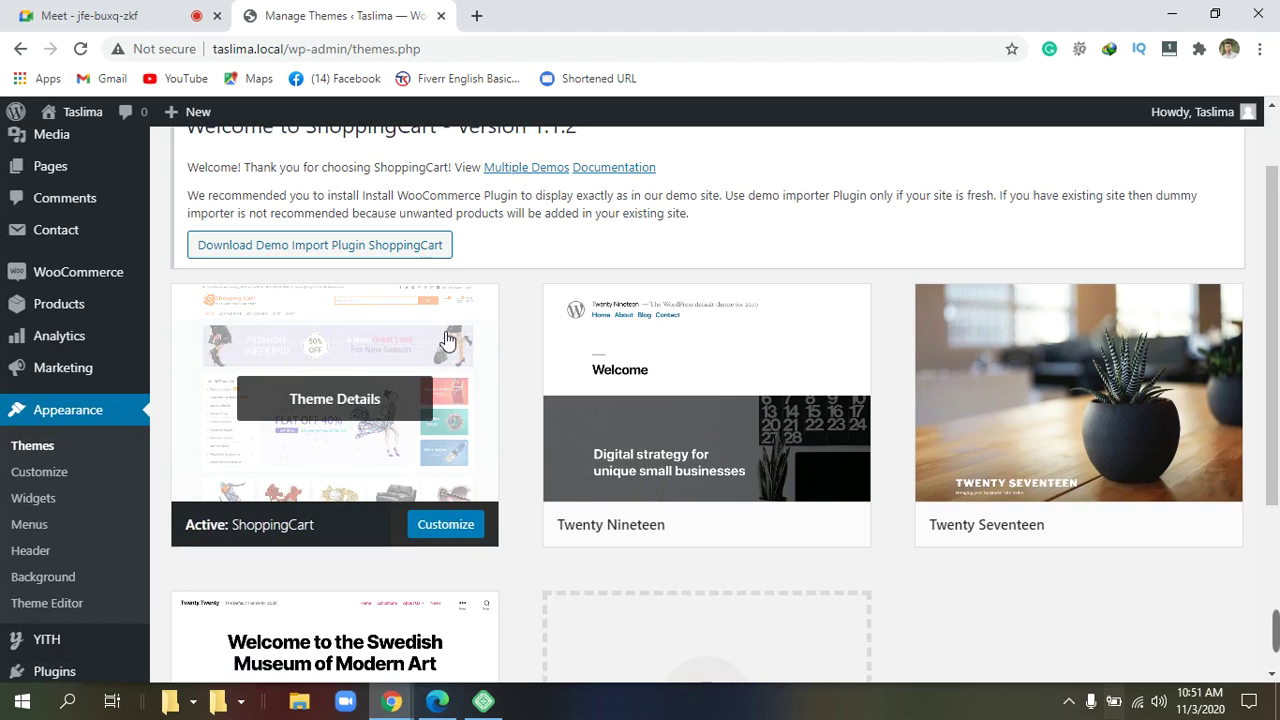
scroll(445, 335, up, 1)
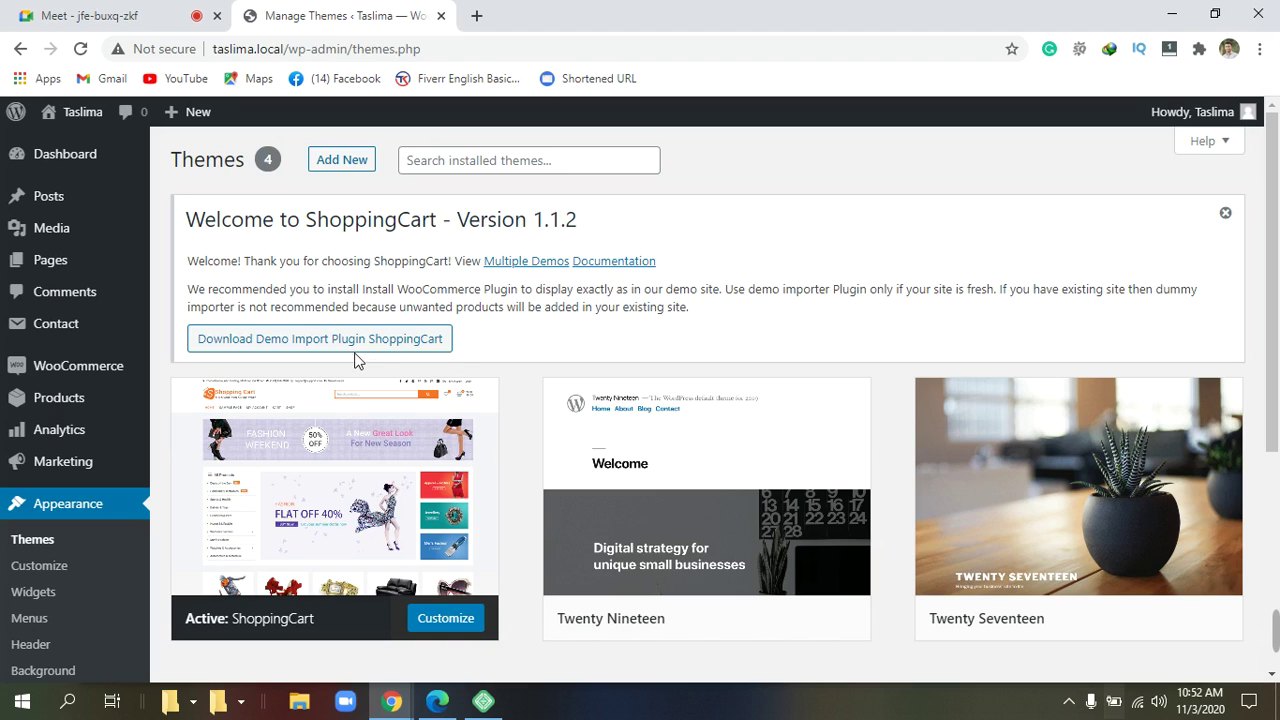
click(328, 345)
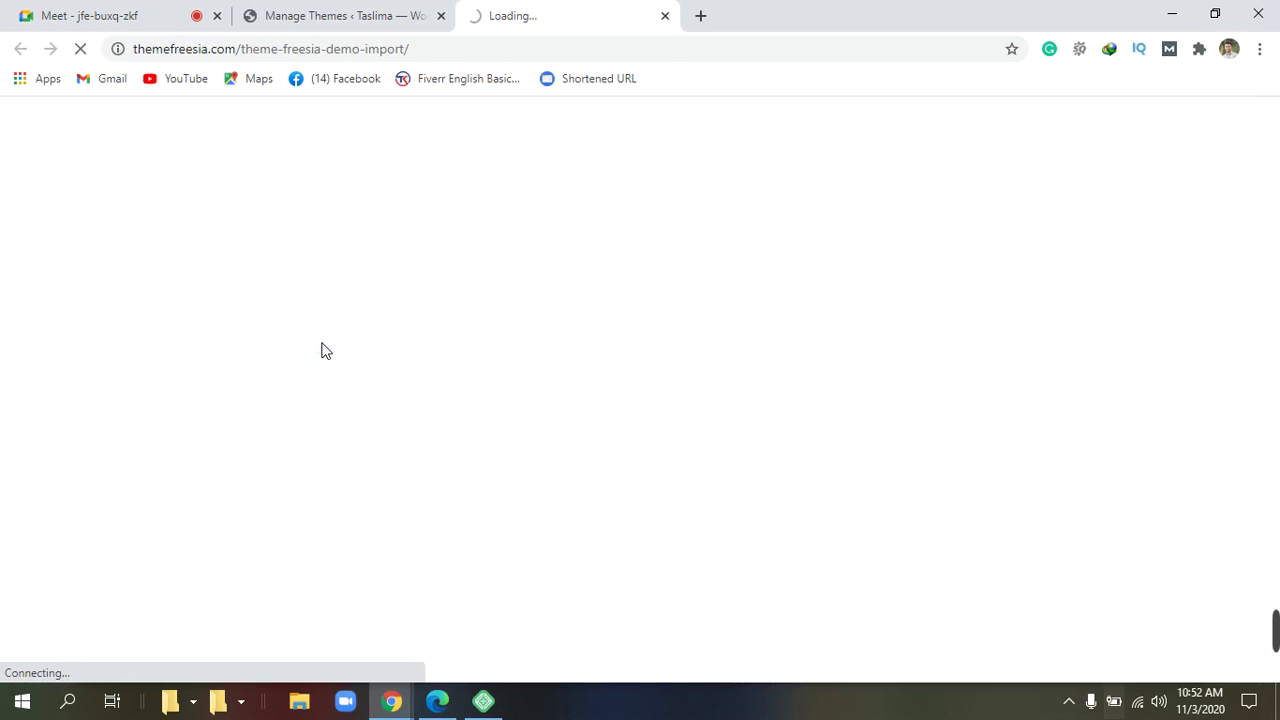
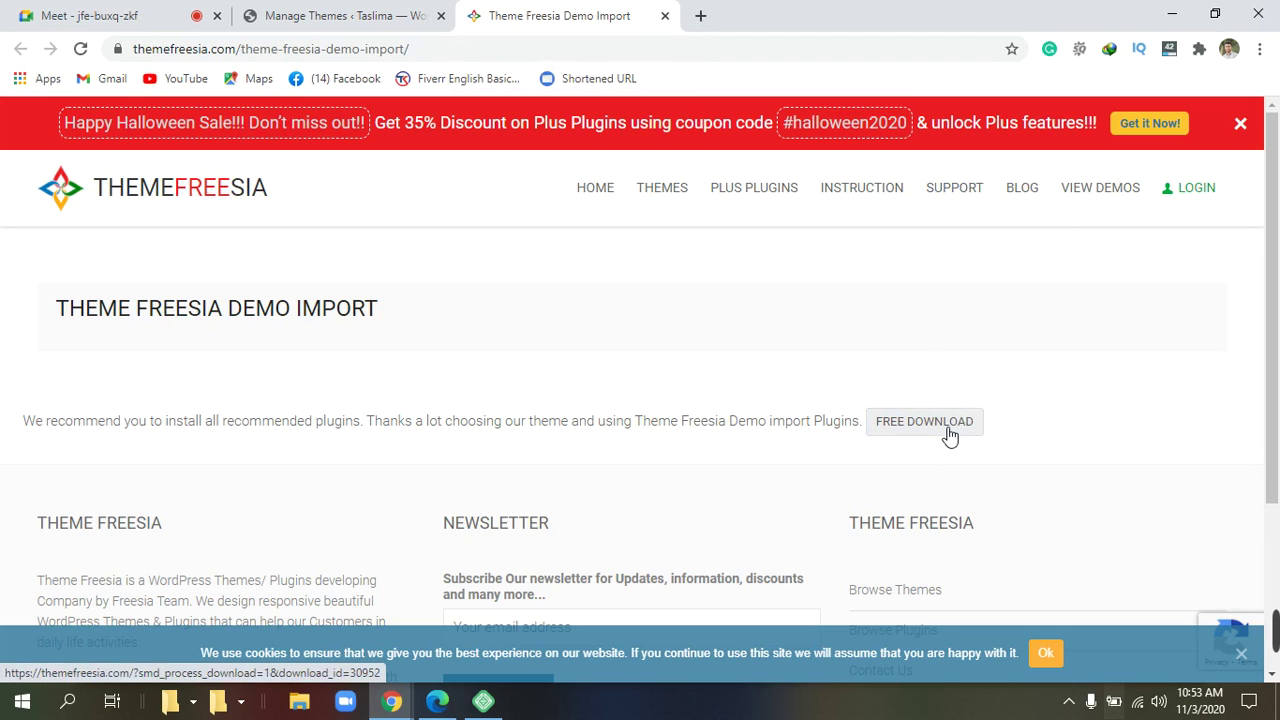
Download theme-freesia-demo-import.zip (2.45 MB) from Theme Freesia and return to the WordPress Themes tab.
scroll(950, 436, down, 1)
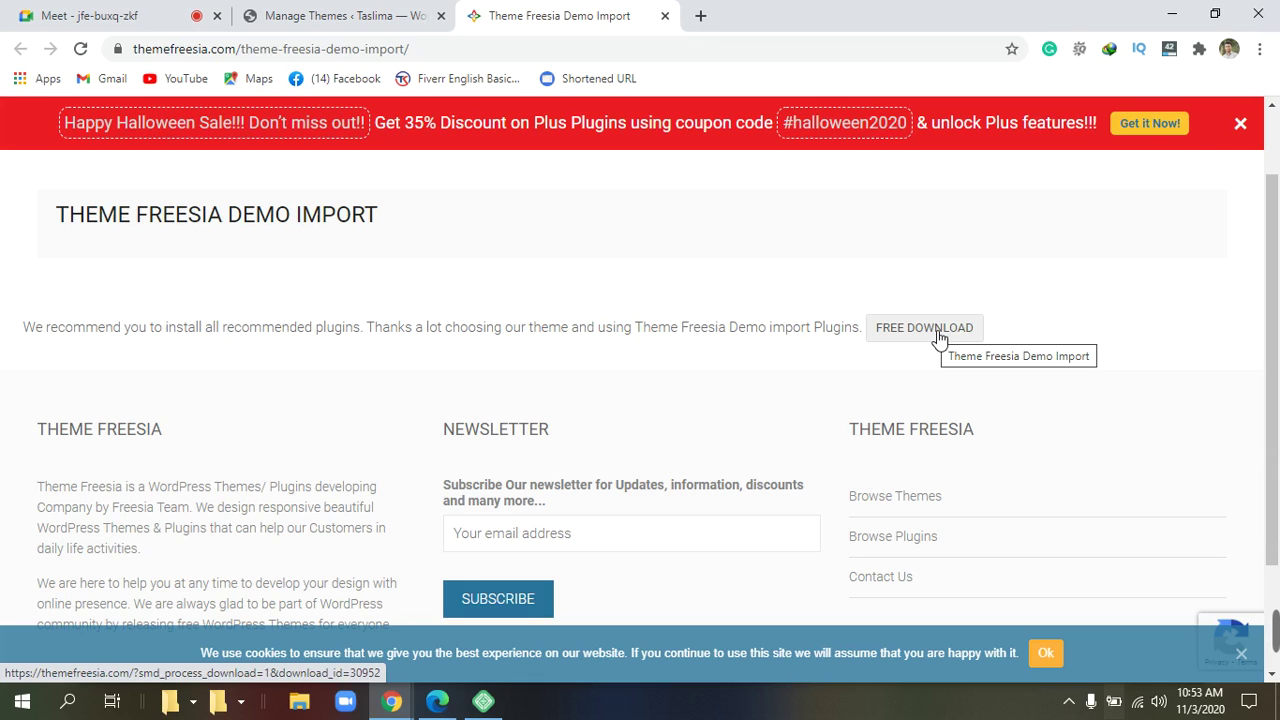
click(938, 338)
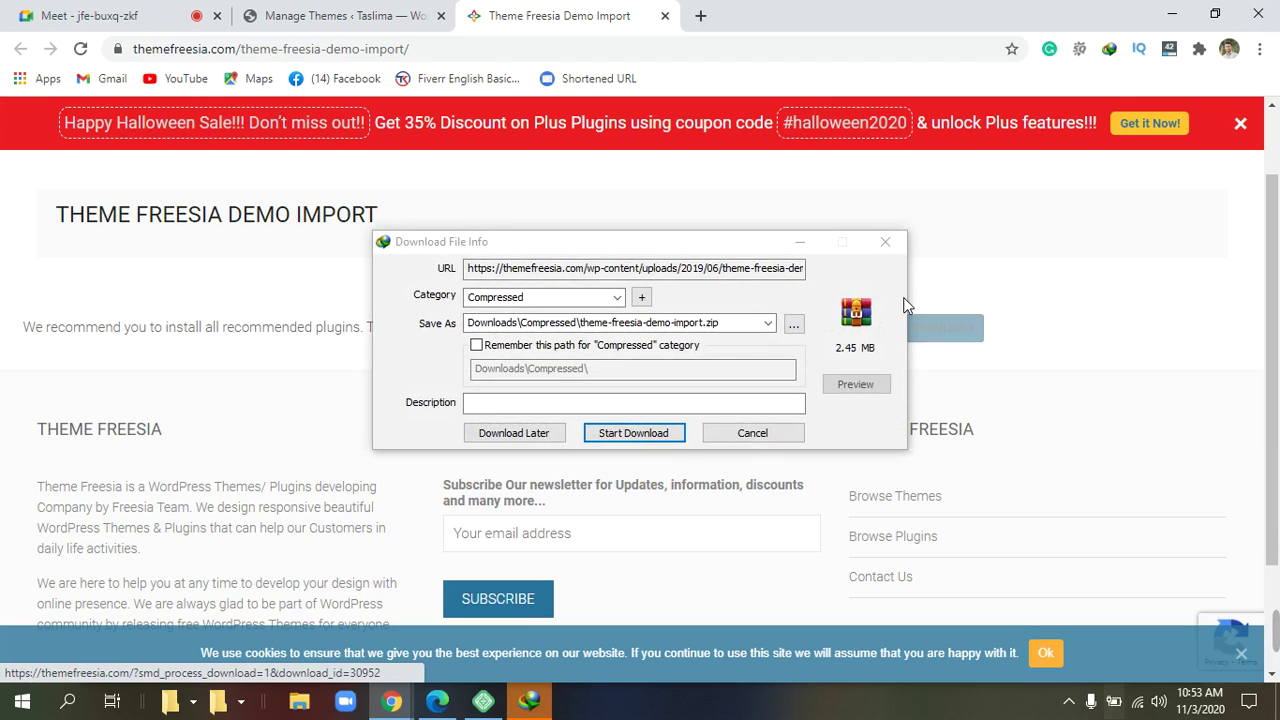
click(647, 435)
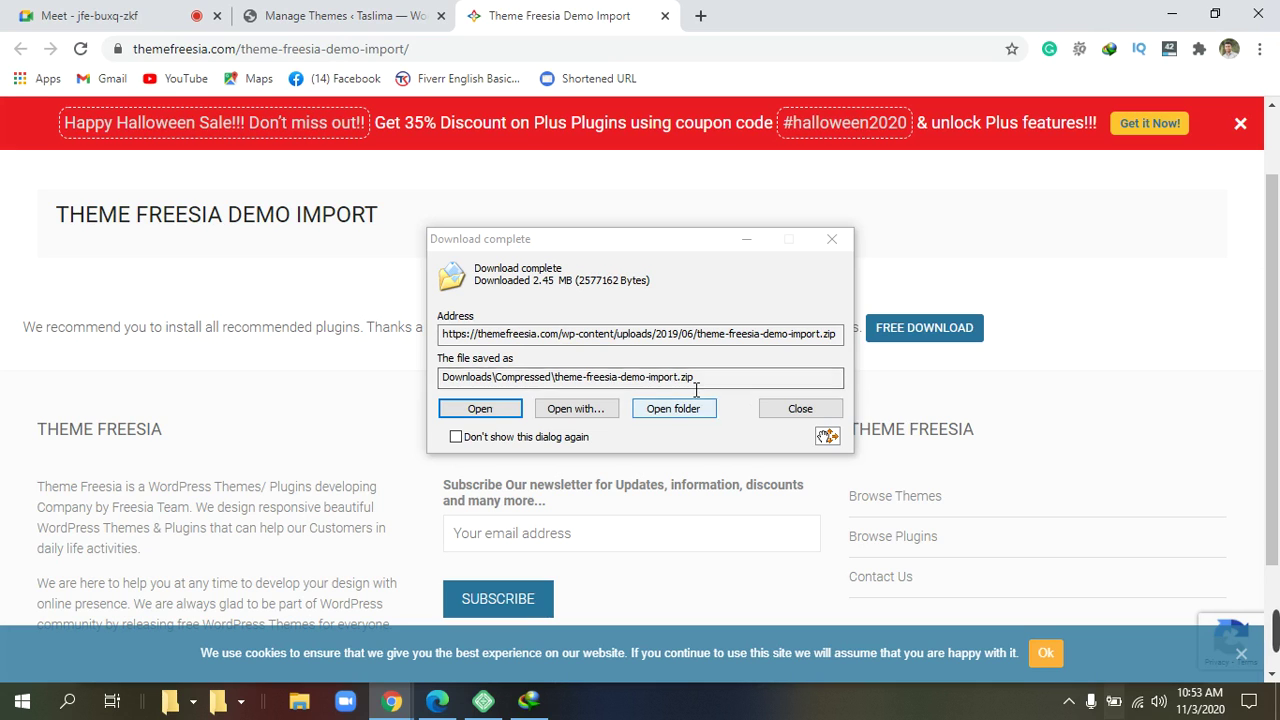
click(832, 238)
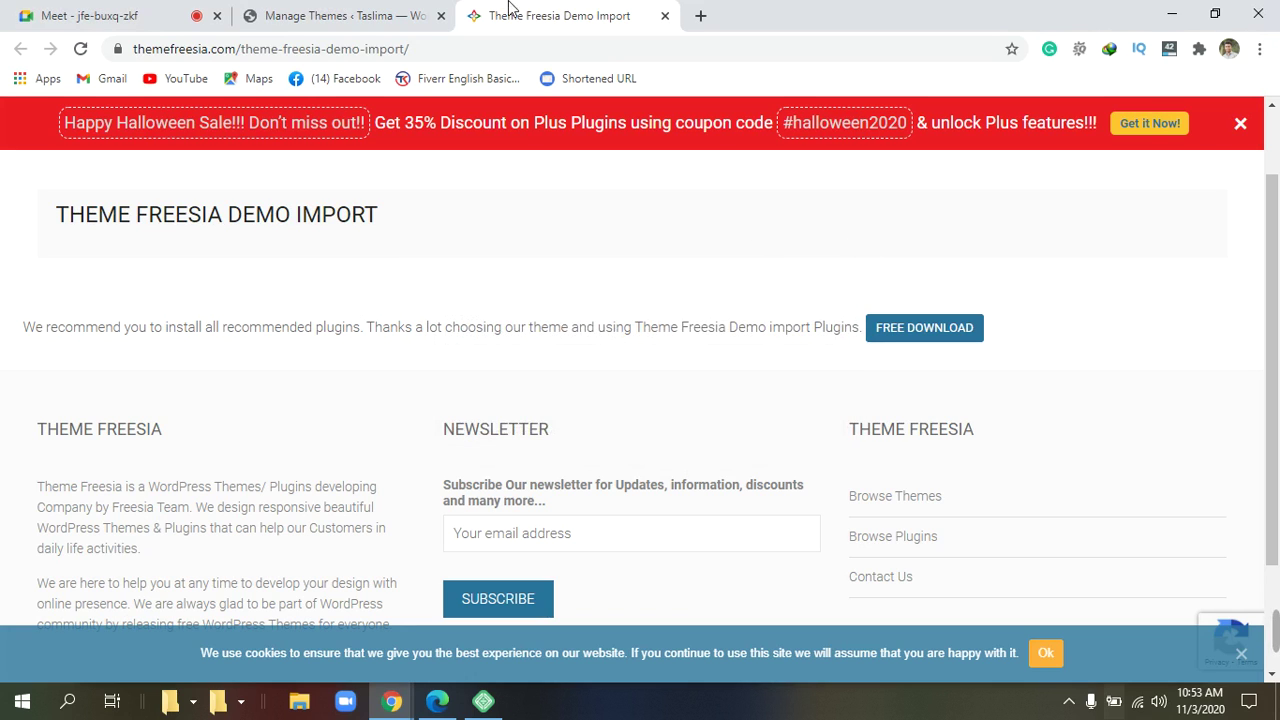
click(340, 15)
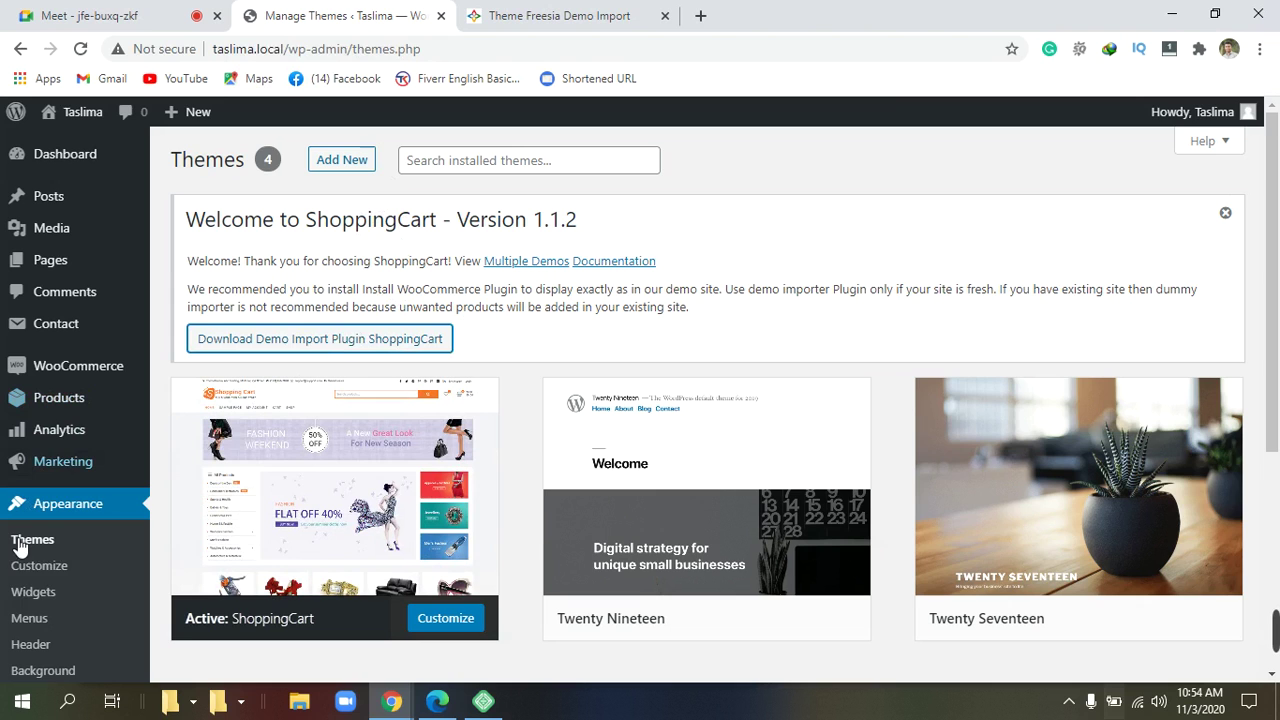
Go to Plugins > Add New and bring up the Upload Plugin form.
mouse_move(257, 452)
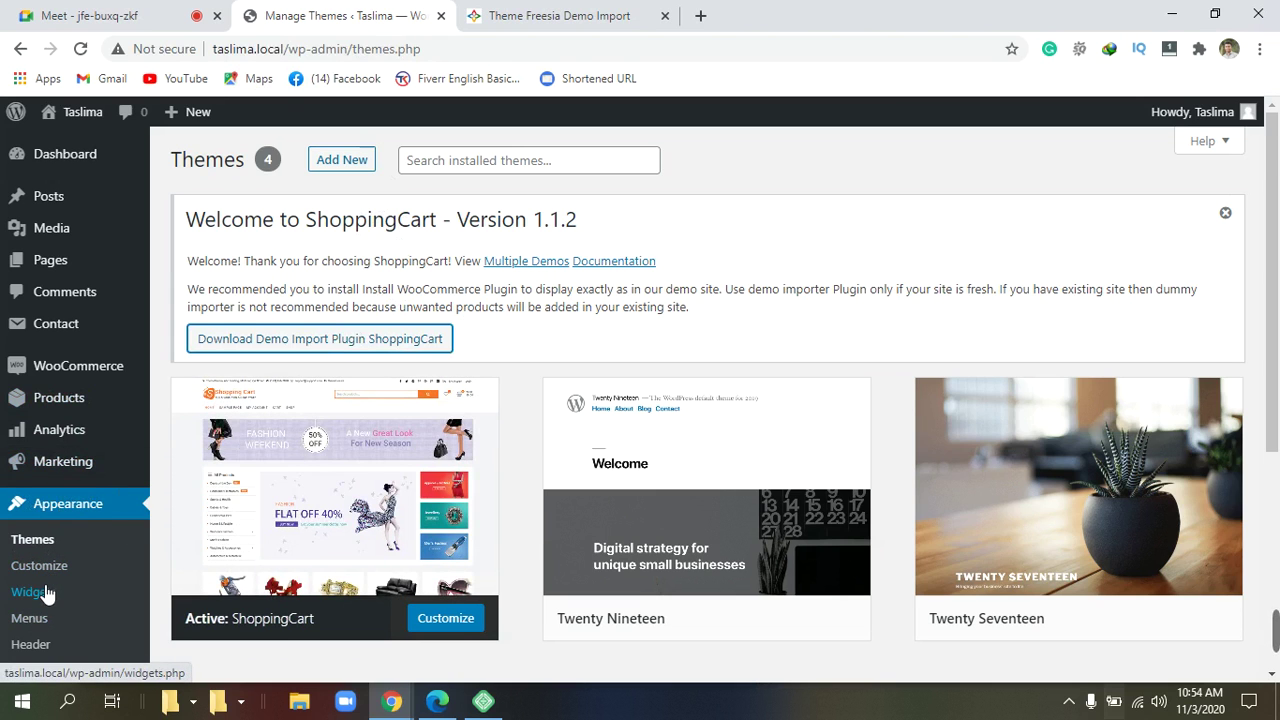
scroll(44, 593, down, 2)
mouse_move(47, 594)
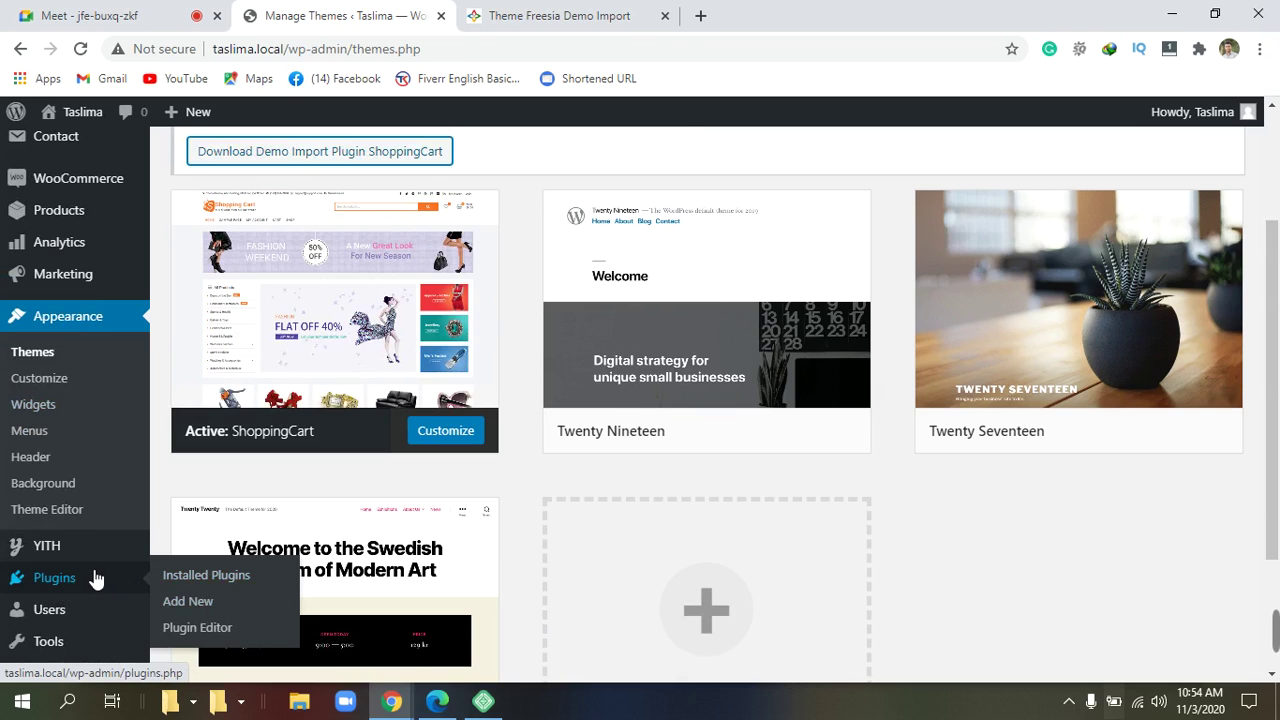
click(95, 578)
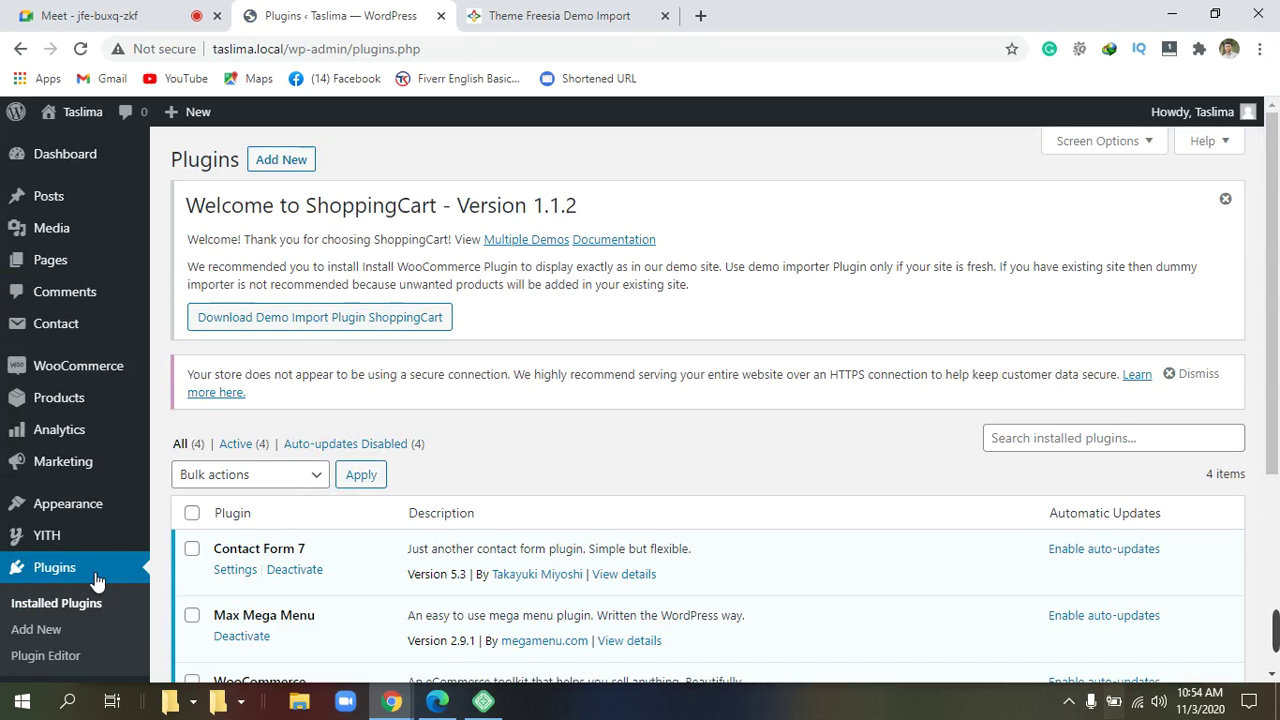
click(96, 579)
click(100, 579)
click(100, 577)
click(288, 165)
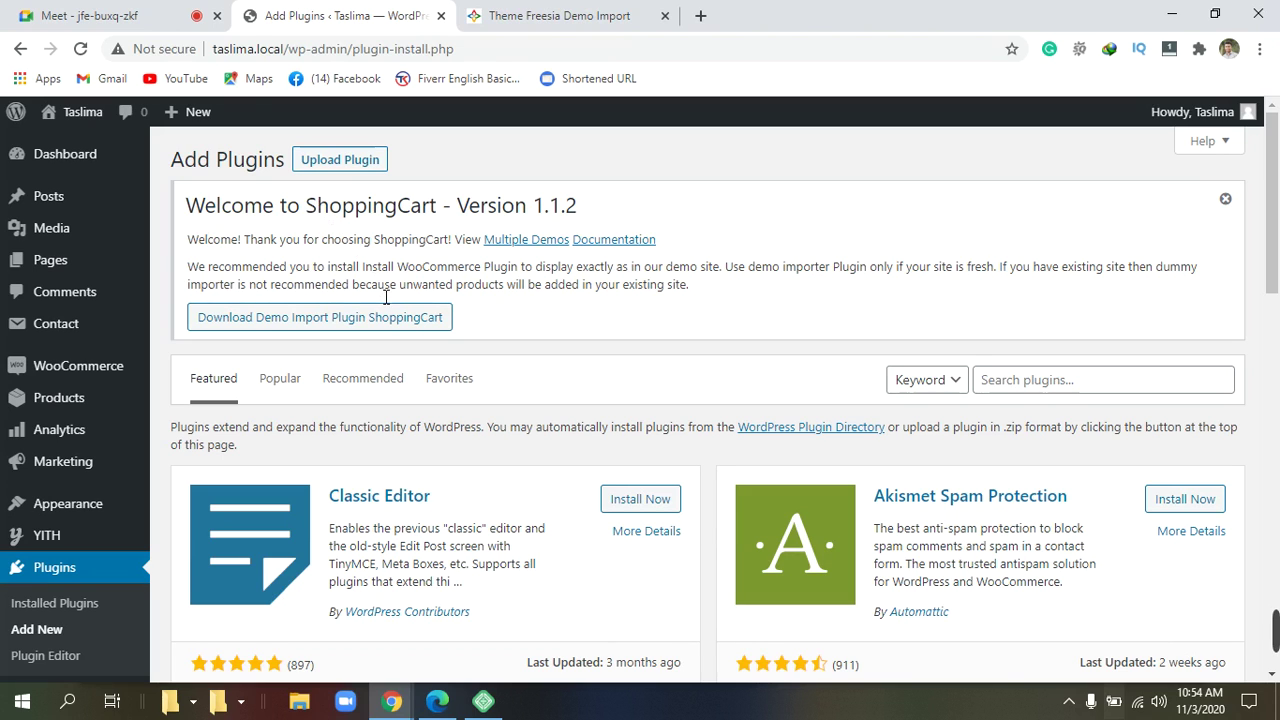
click(365, 165)
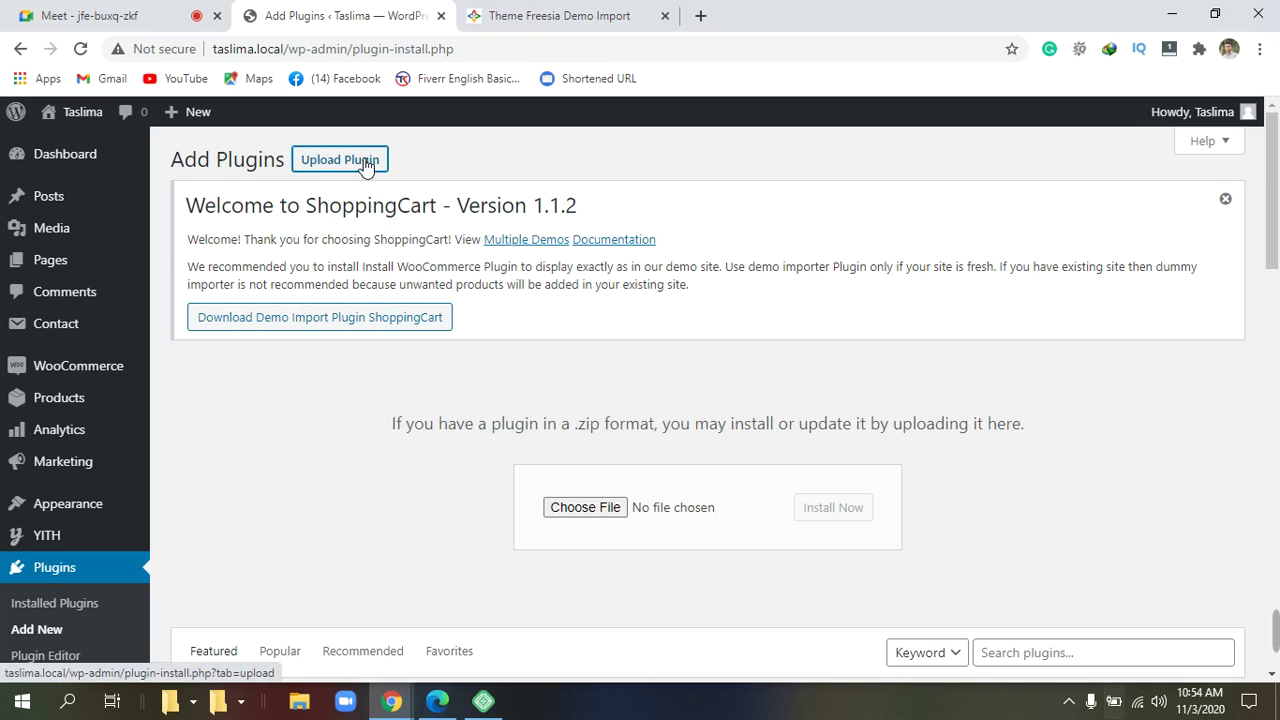
Upload theme-freesia-demo-import.zip from Downloads\Compressed, install it, and activate the plugin.
click(585, 510)
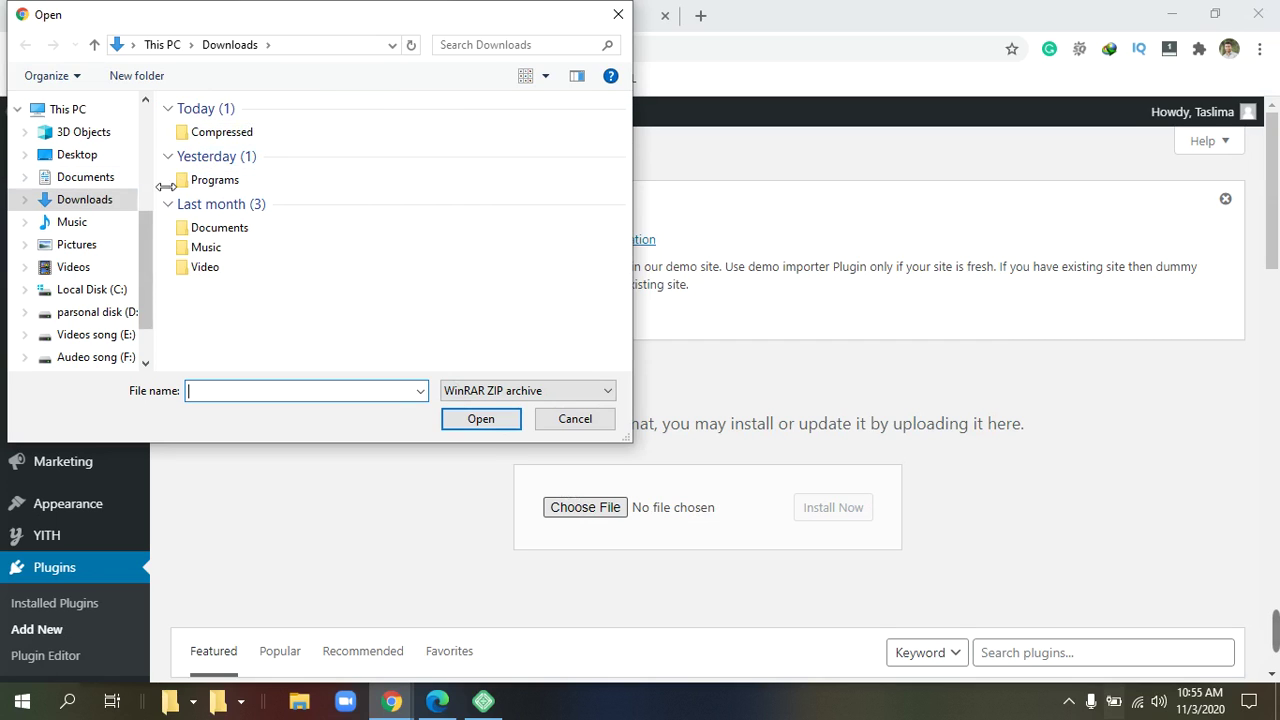
click(284, 131)
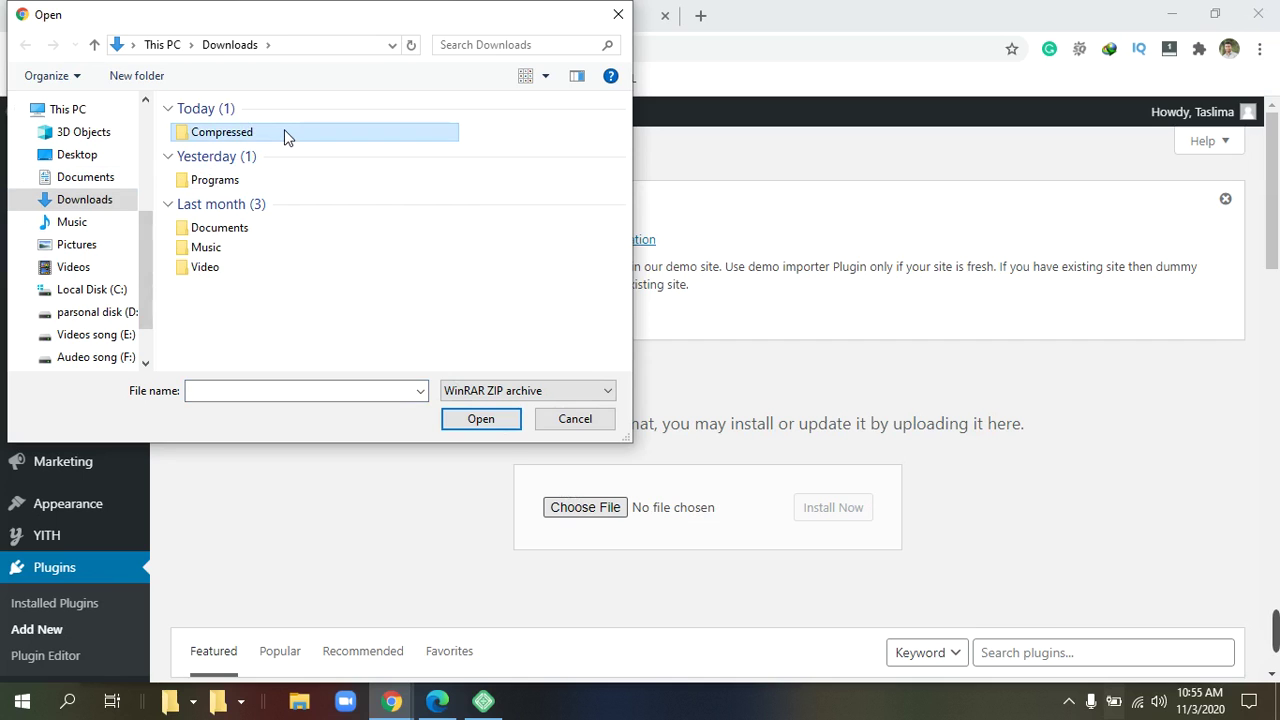
double_click(284, 131)
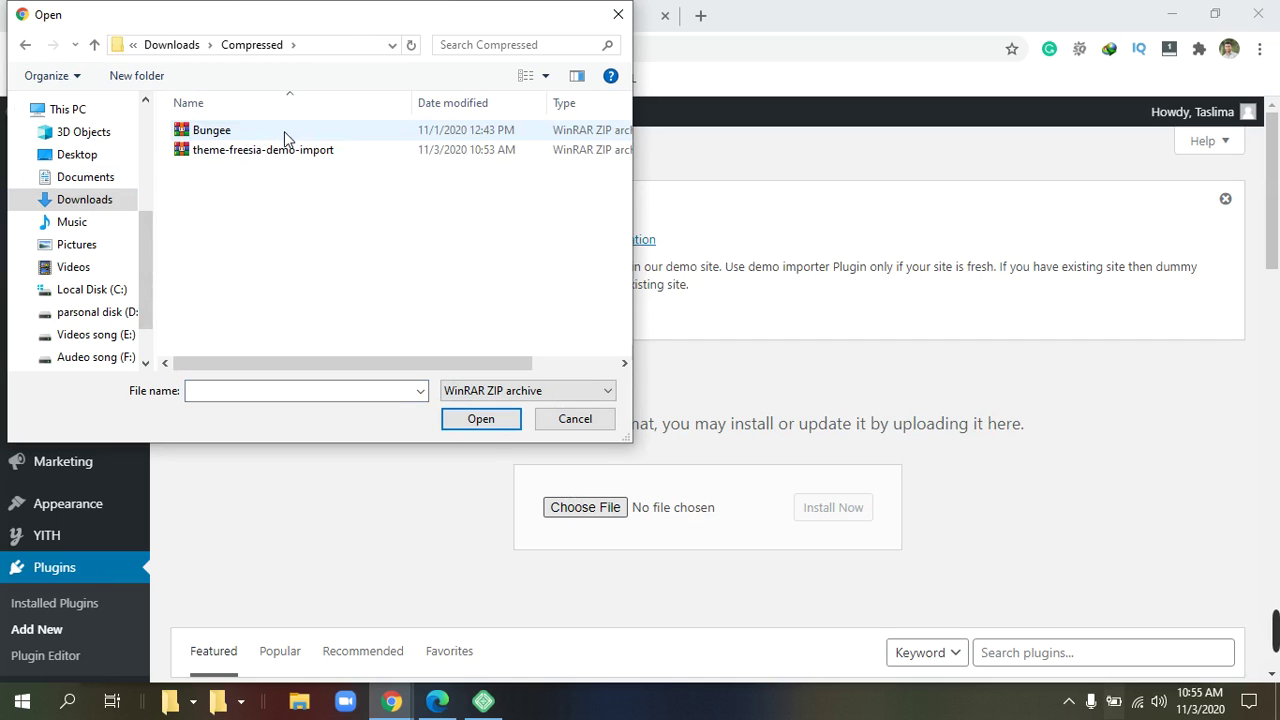
click(282, 150)
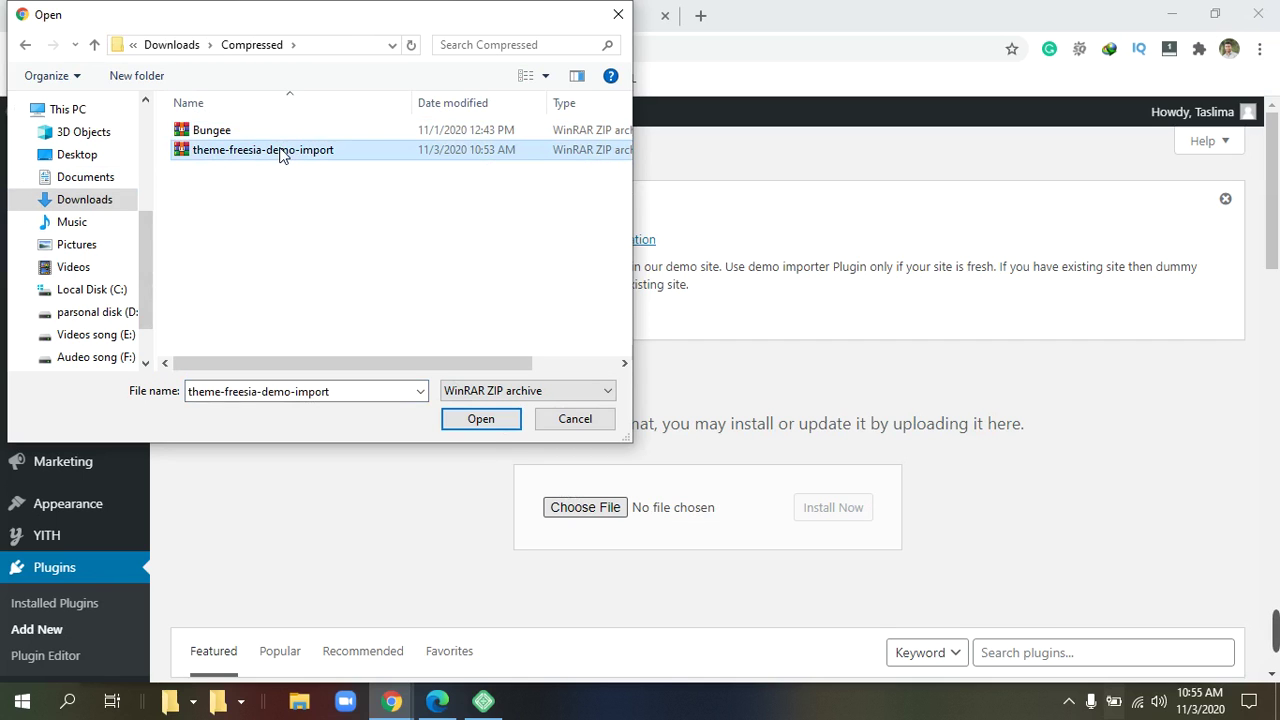
click(481, 419)
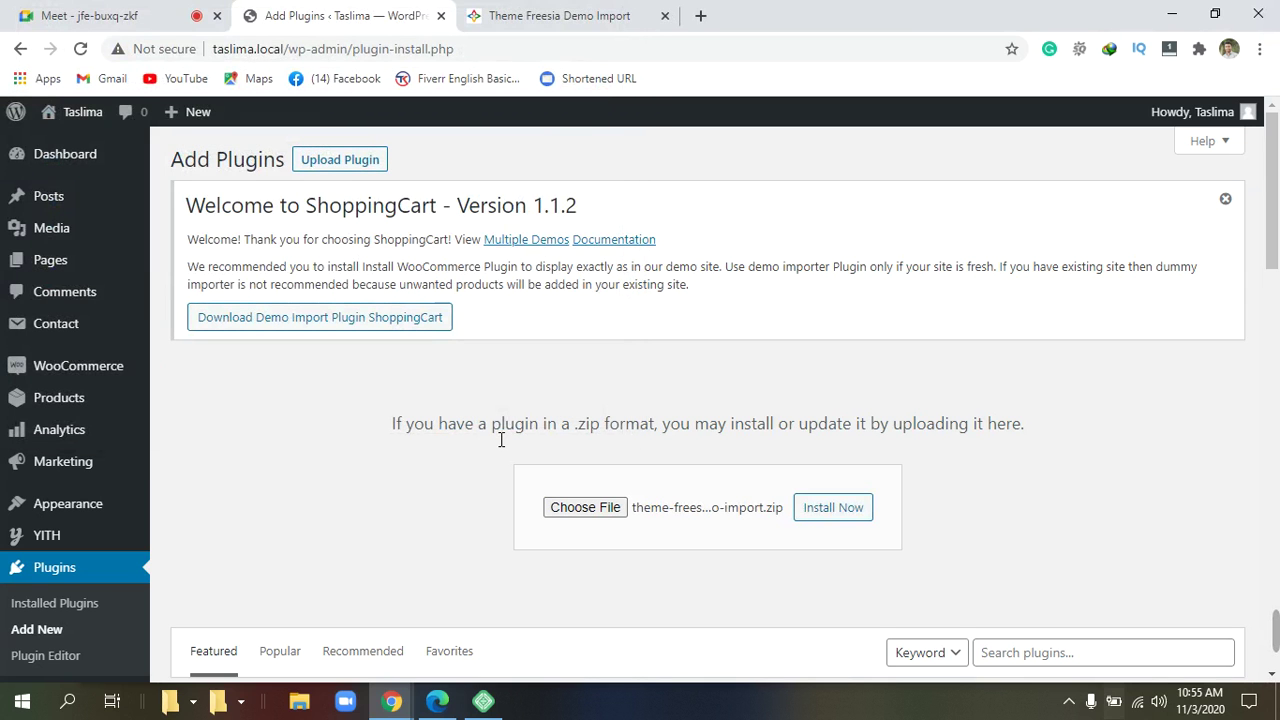
click(840, 507)
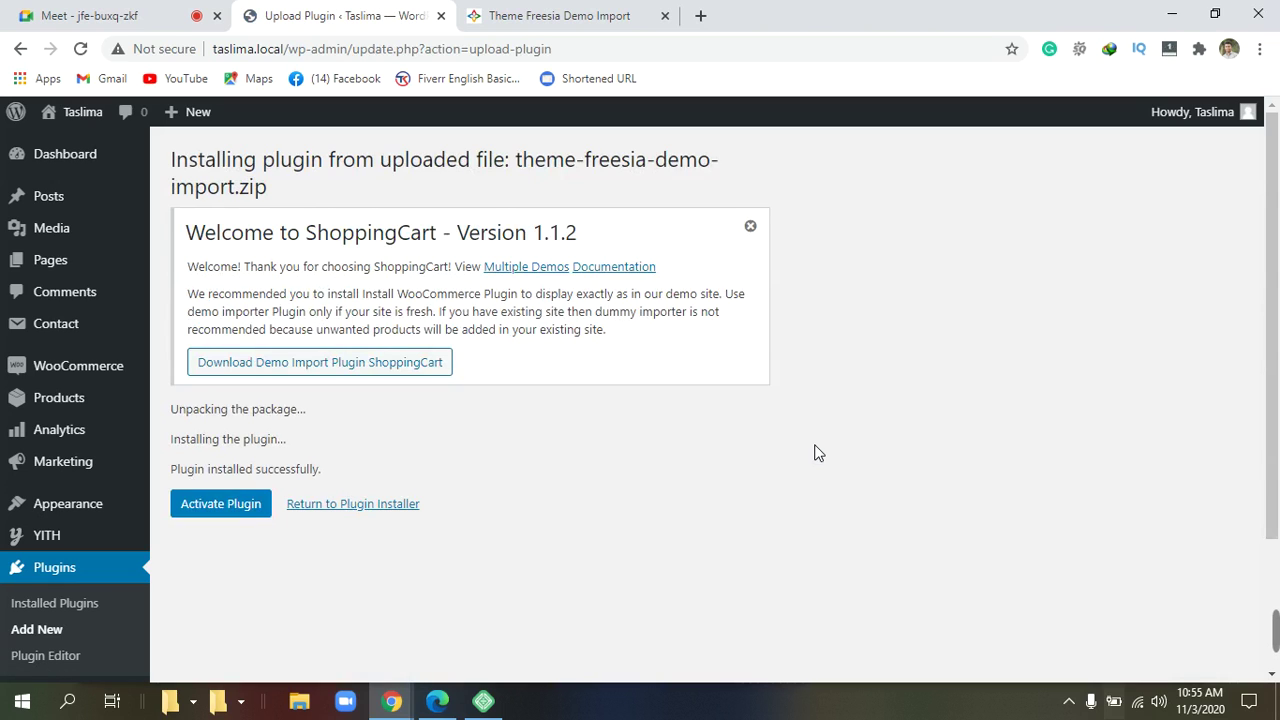
click(245, 510)
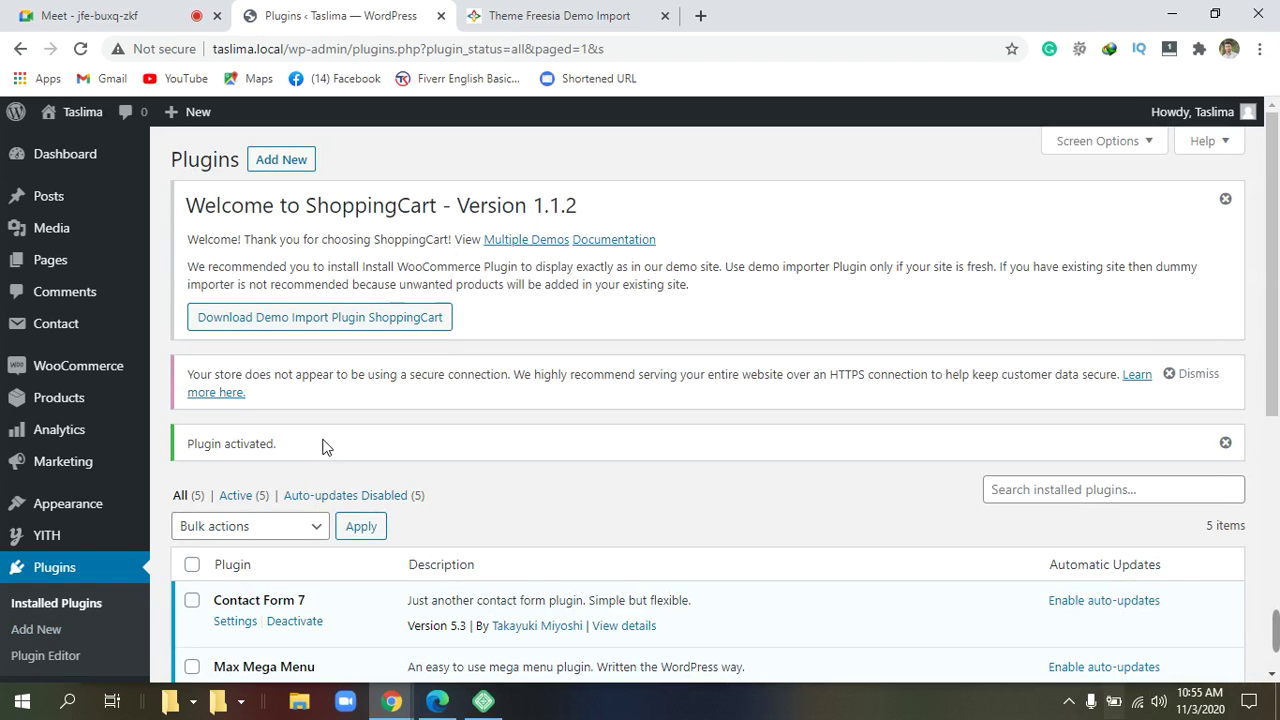
Preview the live site's front page, then go back to the Plugins admin page.
scroll(325, 447, down, 3)
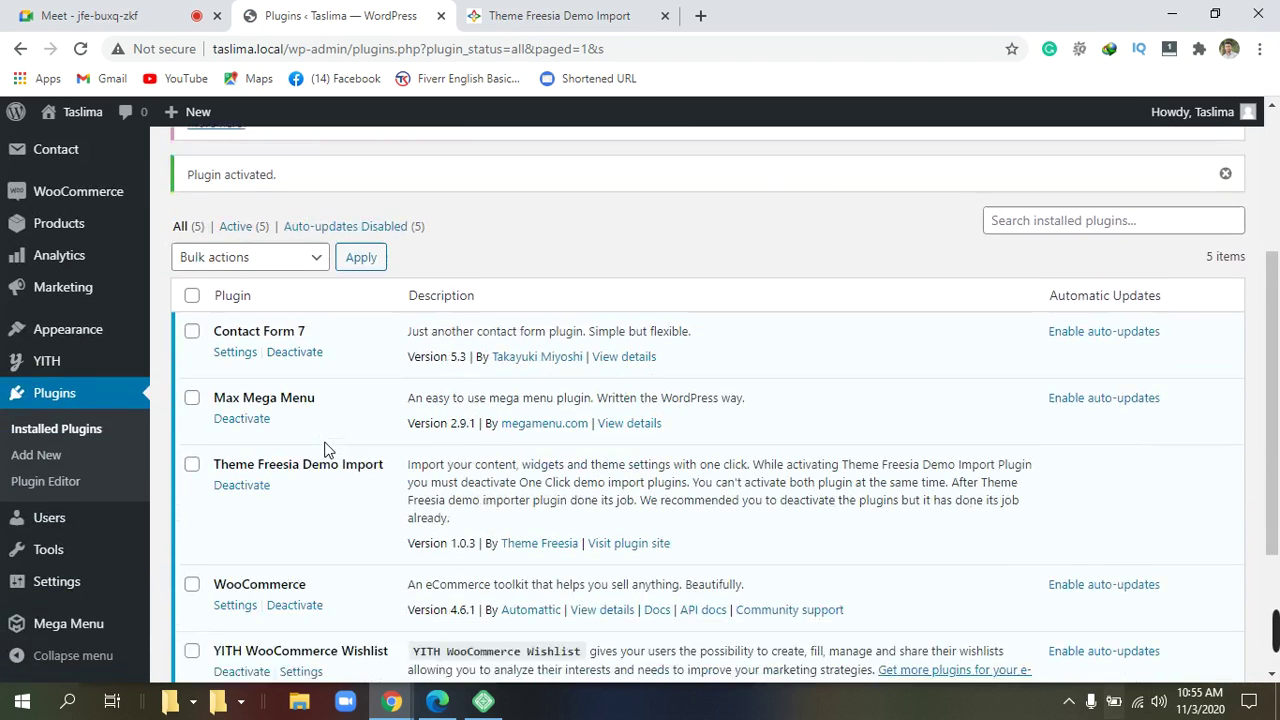
scroll(329, 447, up, 3)
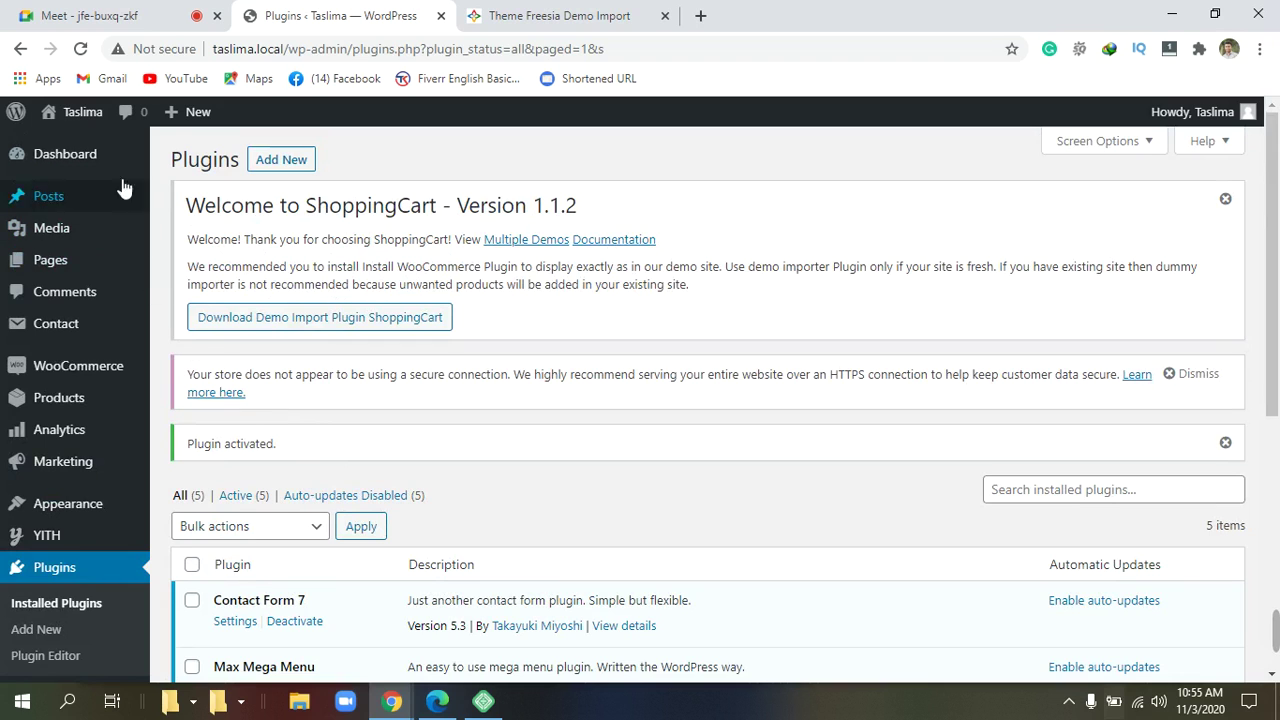
click(90, 112)
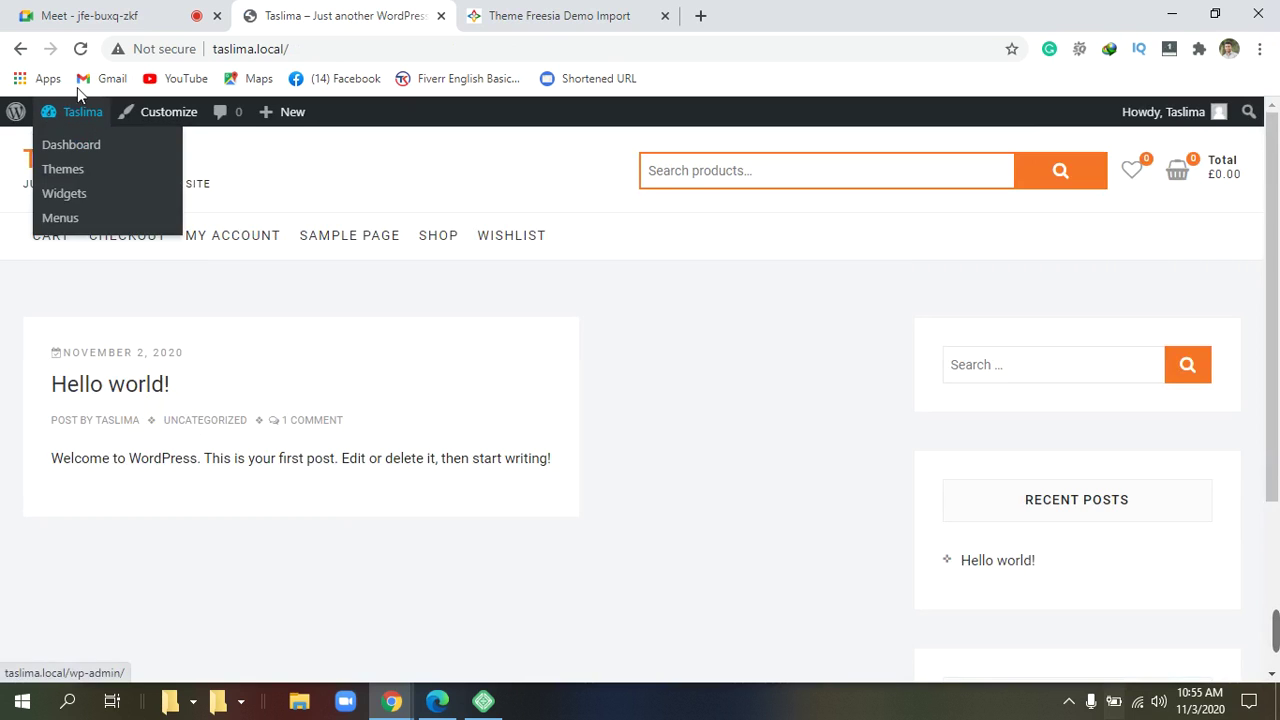
click(19, 49)
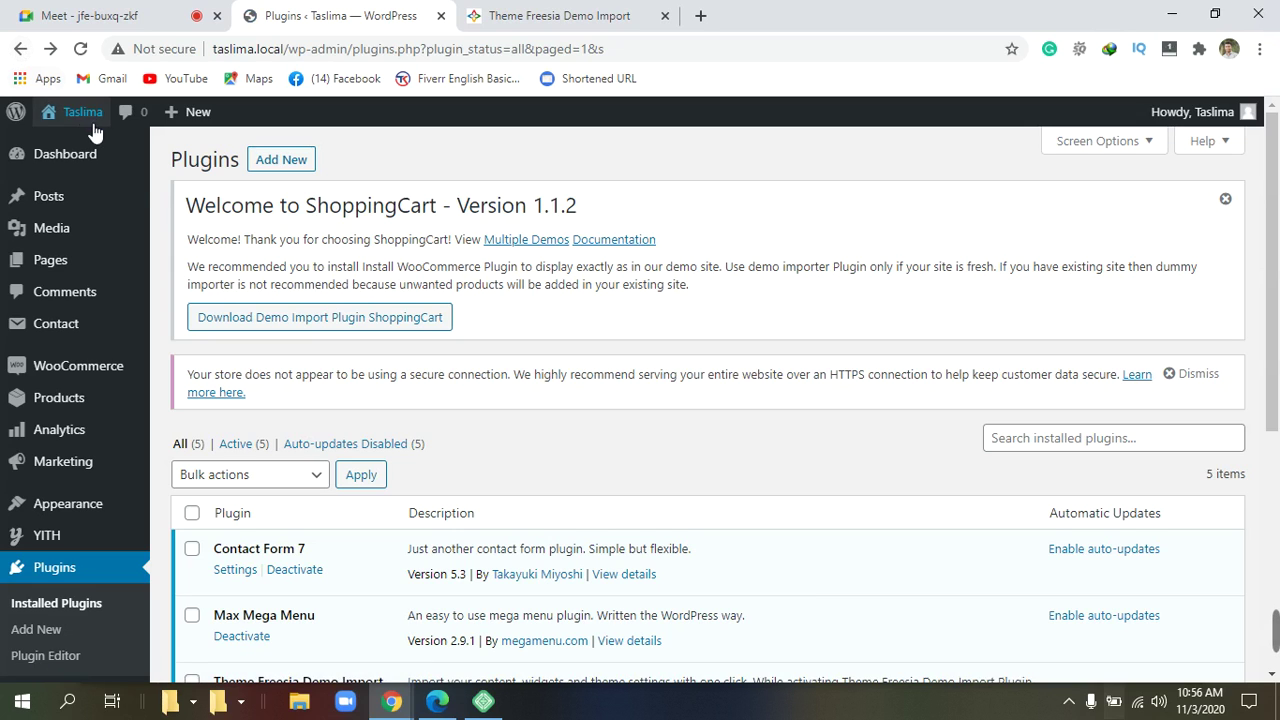
Open the site's front page in a new tab and close the Theme Freesia Demo Import tab.
mouse_move(81, 128)
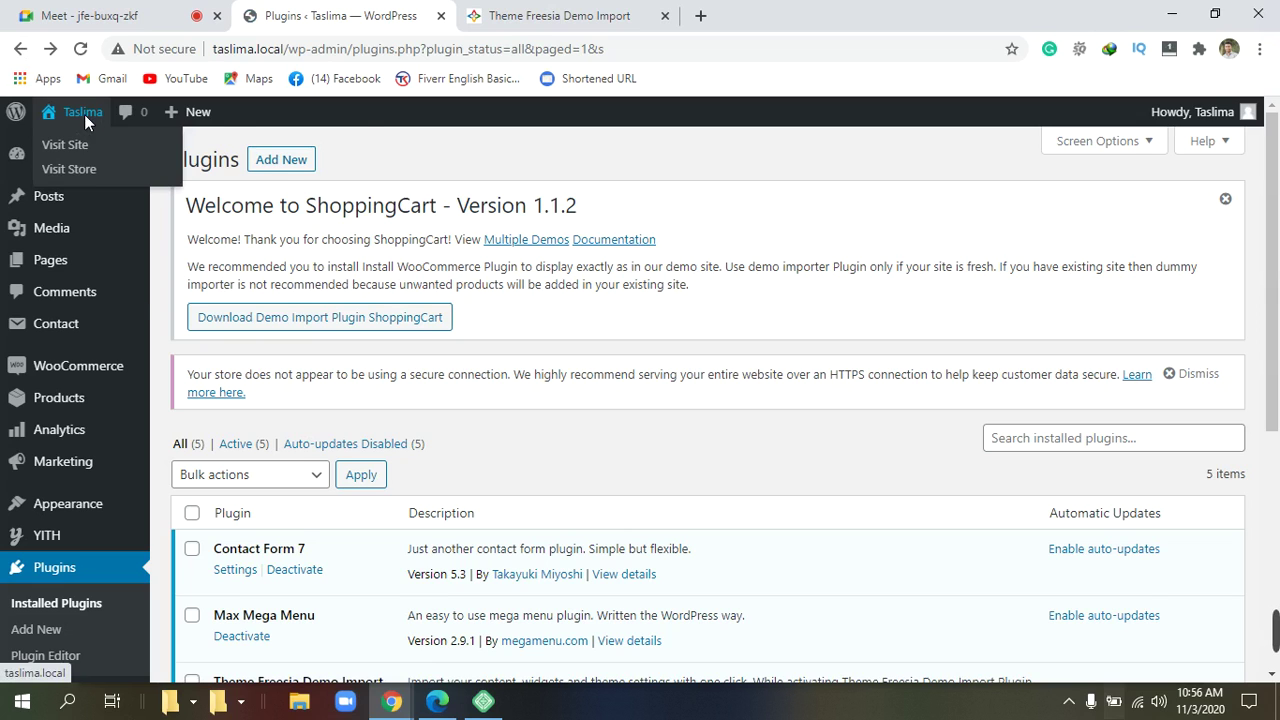
right_click(85, 116)
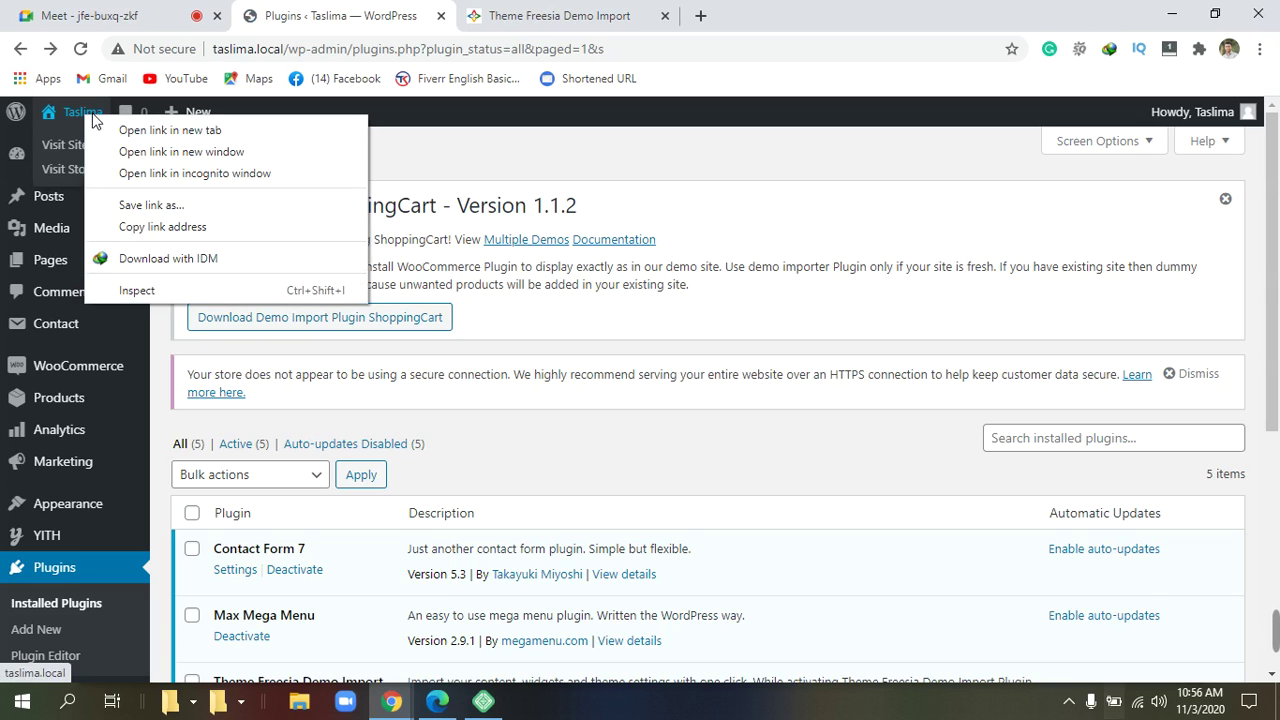
click(158, 133)
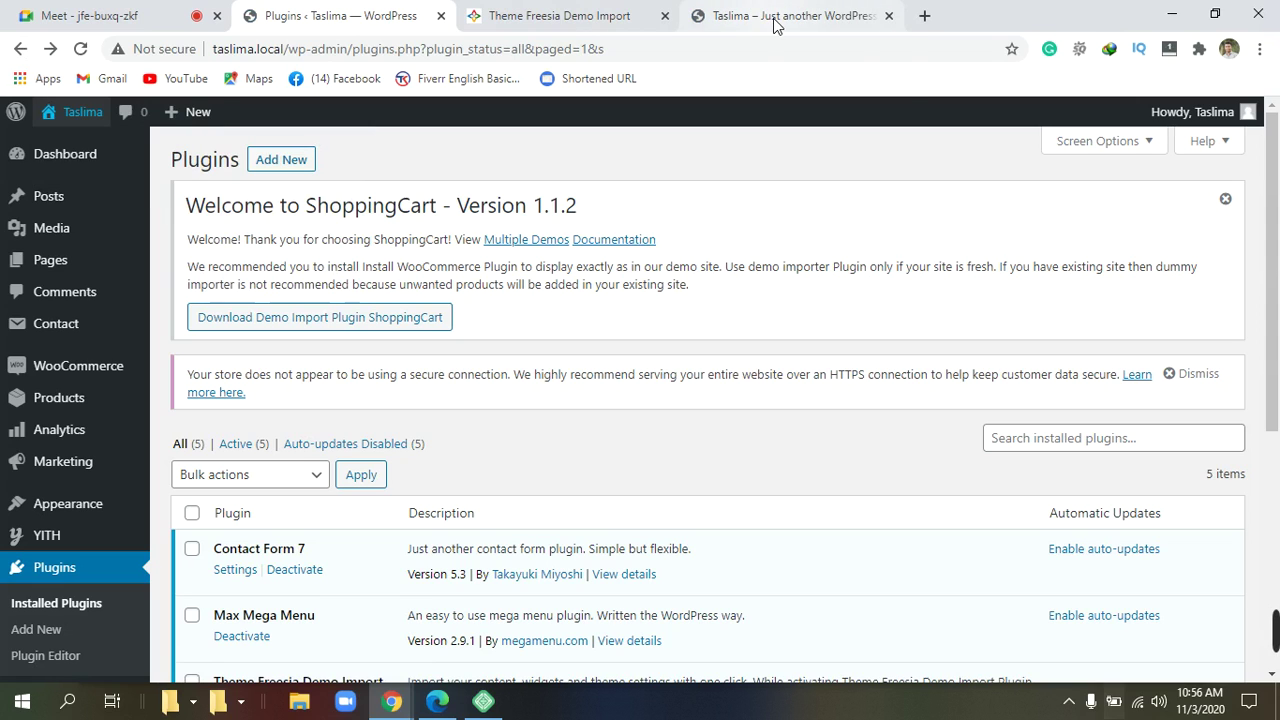
click(665, 15)
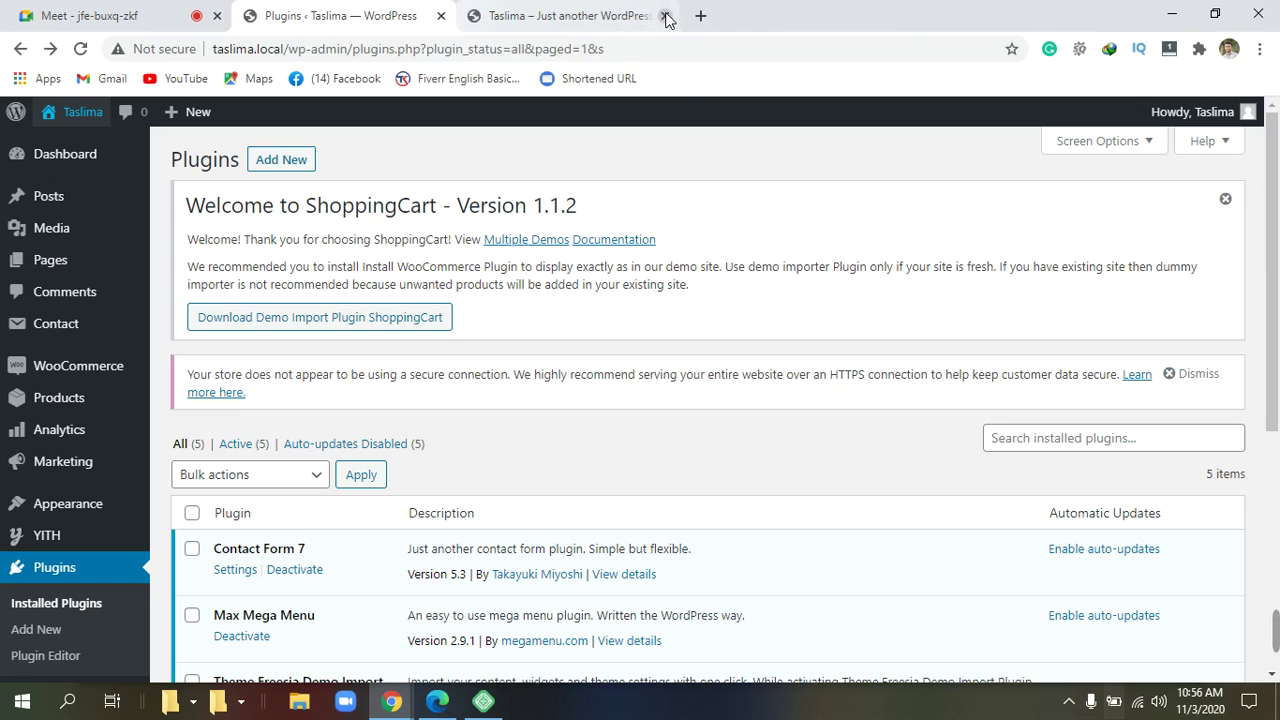
click(598, 20)
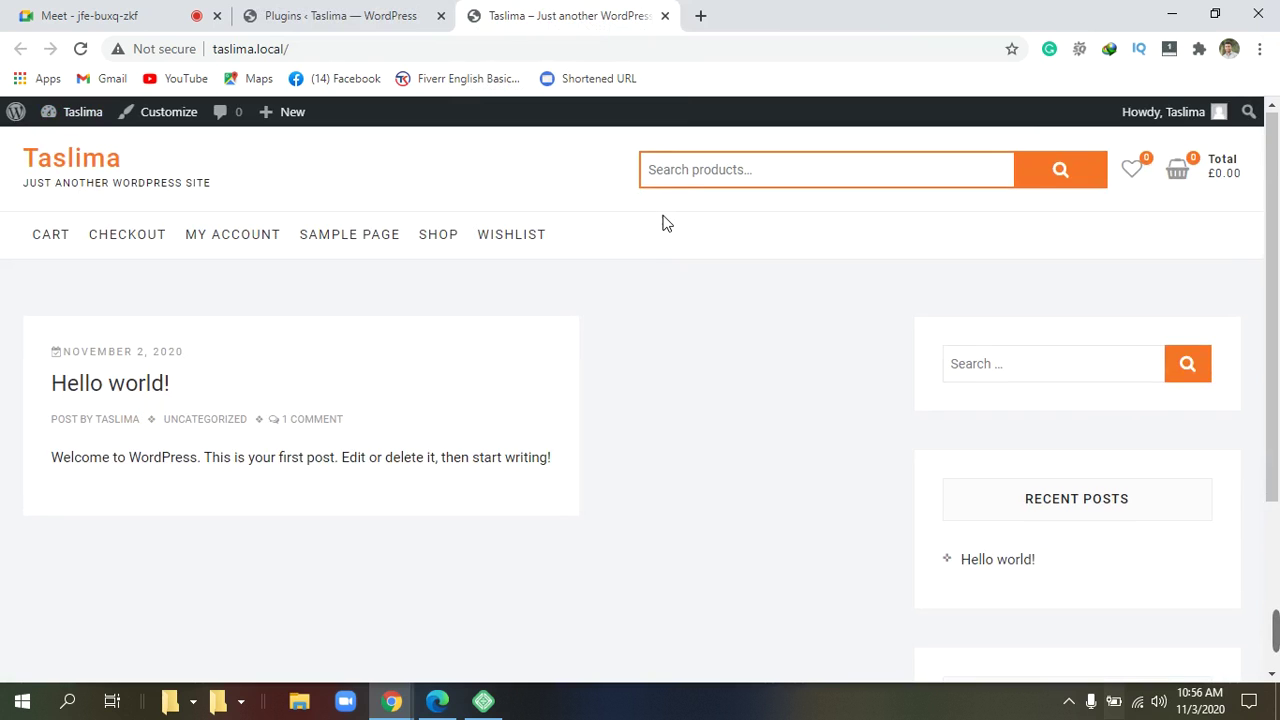
Look over the front page, still showing only Hello world!, and return to the Plugins tab.
scroll(667, 222, down, 3)
scroll(667, 222, up, 3)
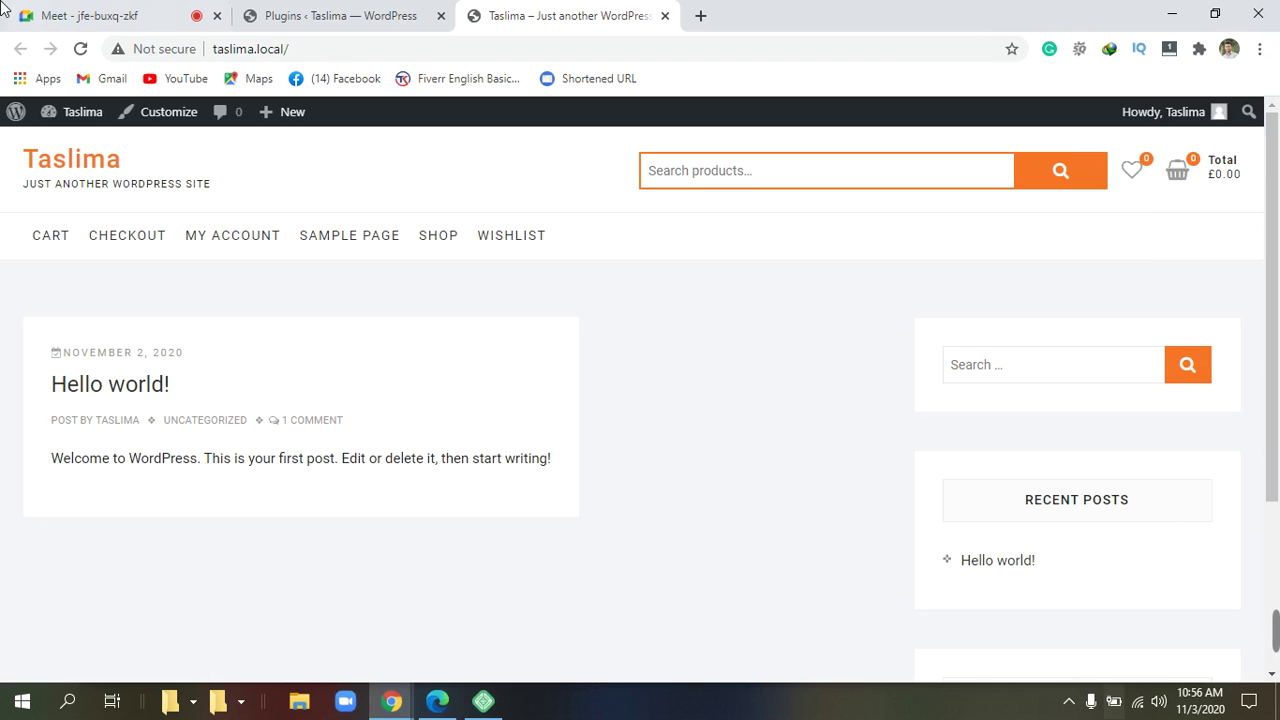
click(280, 16)
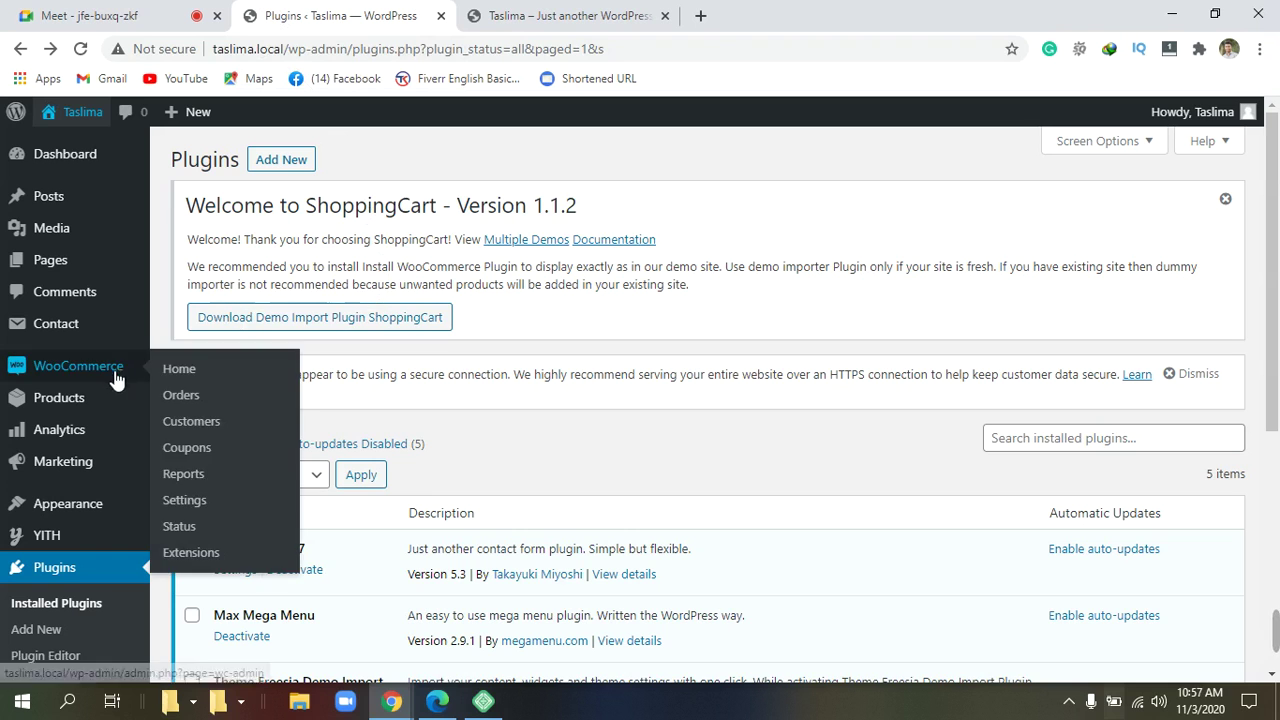
Go to Appearance > Import Demo Data in the admin sidebar.
click(90, 516)
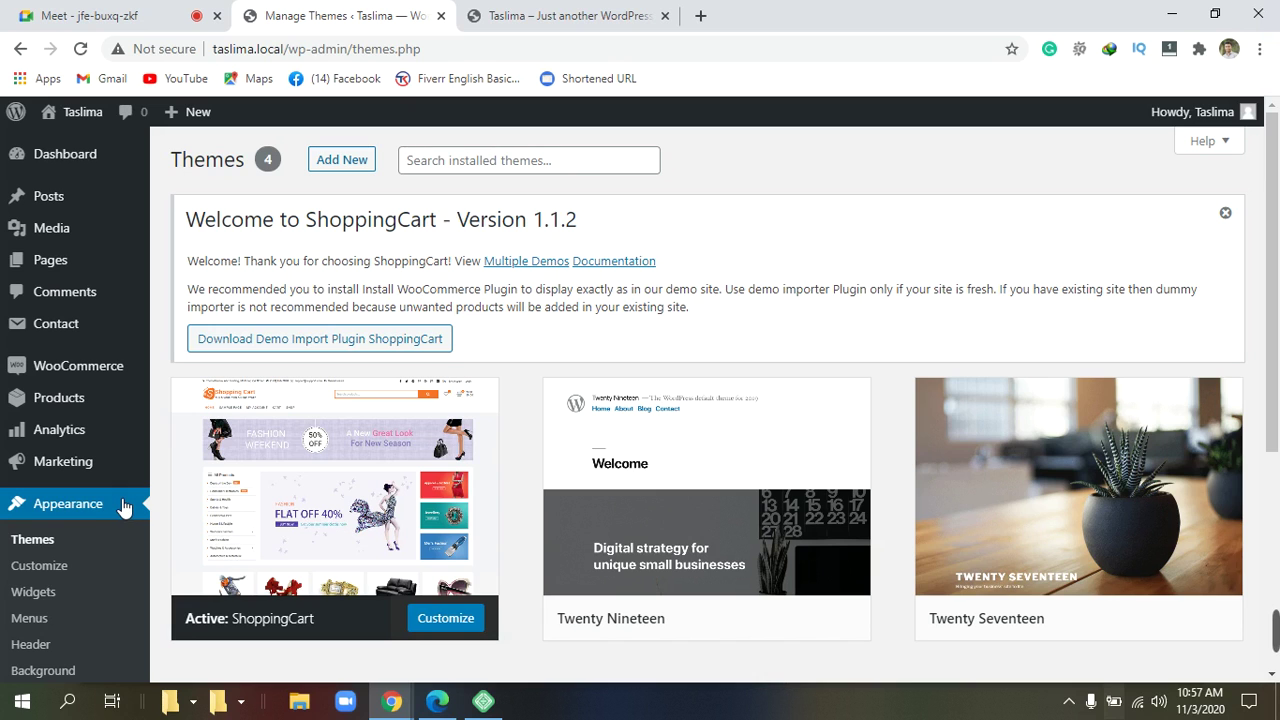
scroll(124, 505, down, 2)
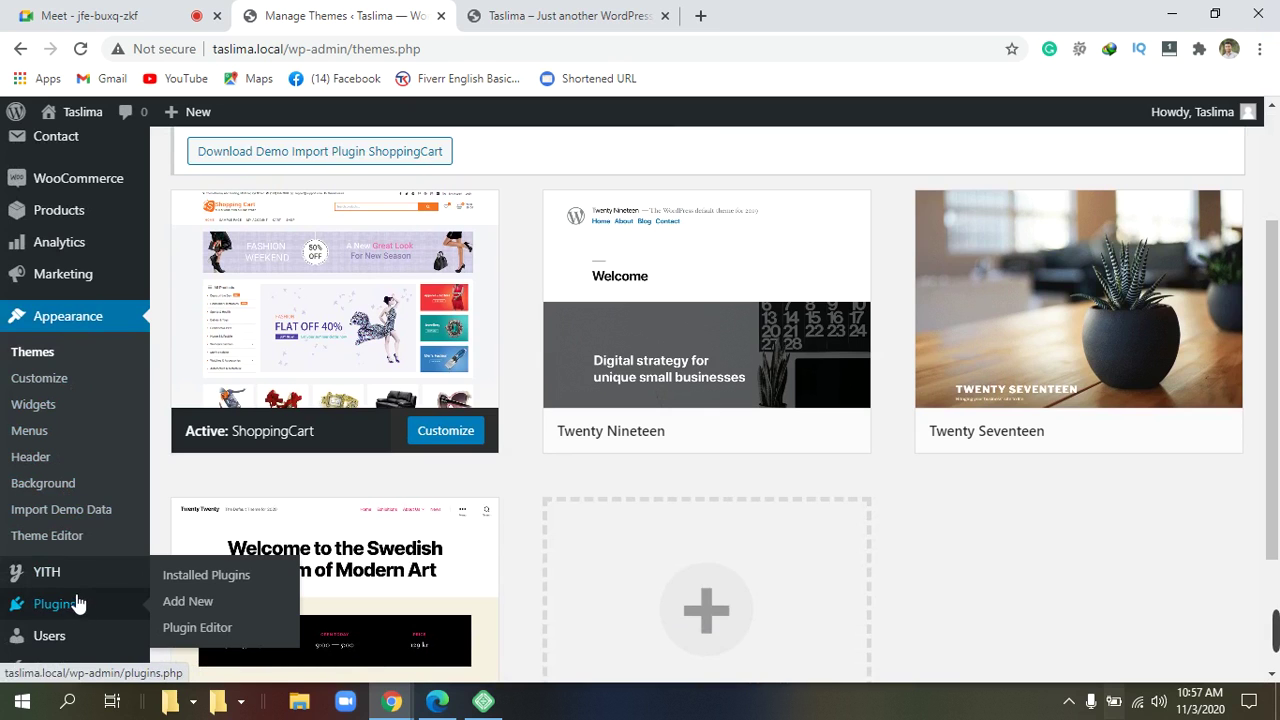
scroll(85, 457, down, 2)
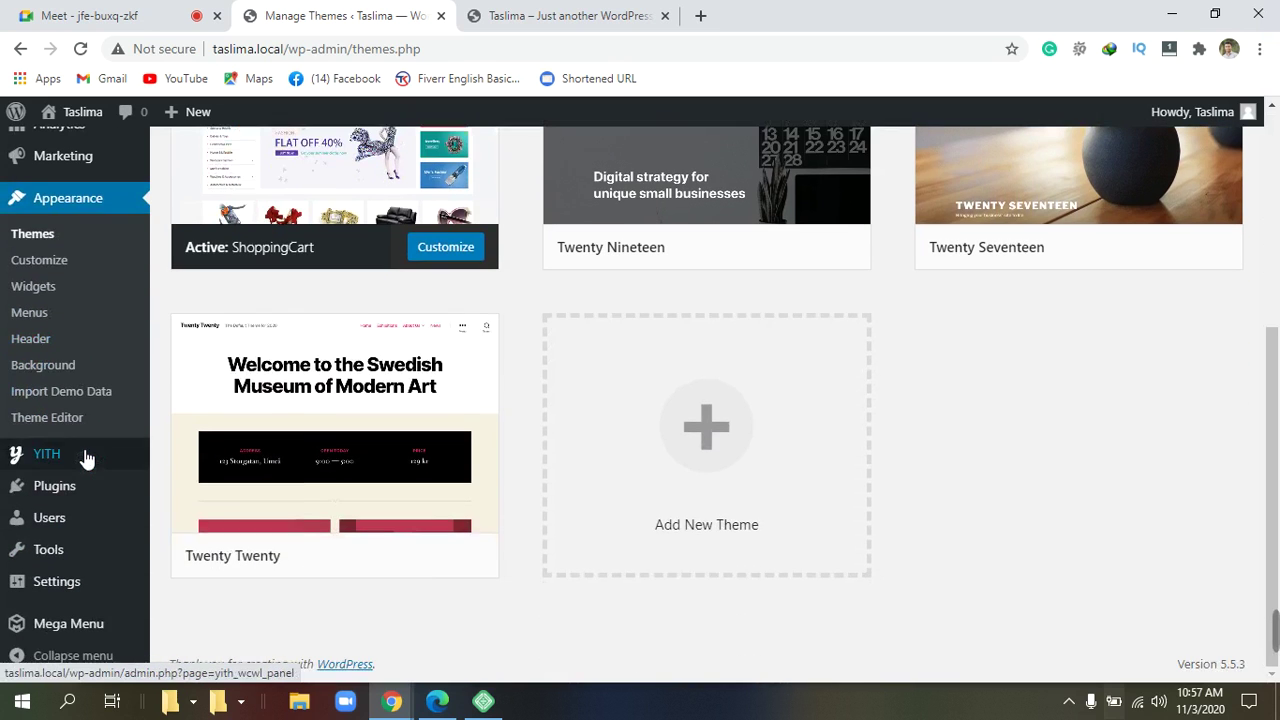
mouse_move(91, 513)
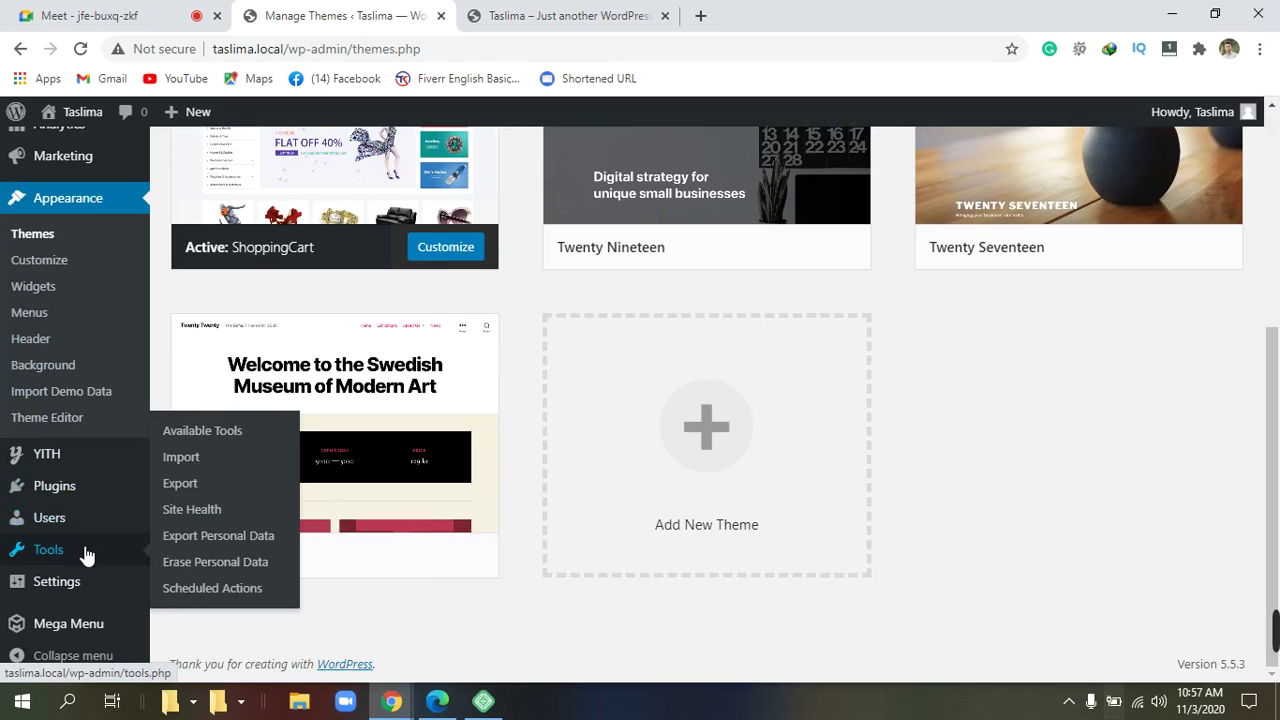
click(57, 396)
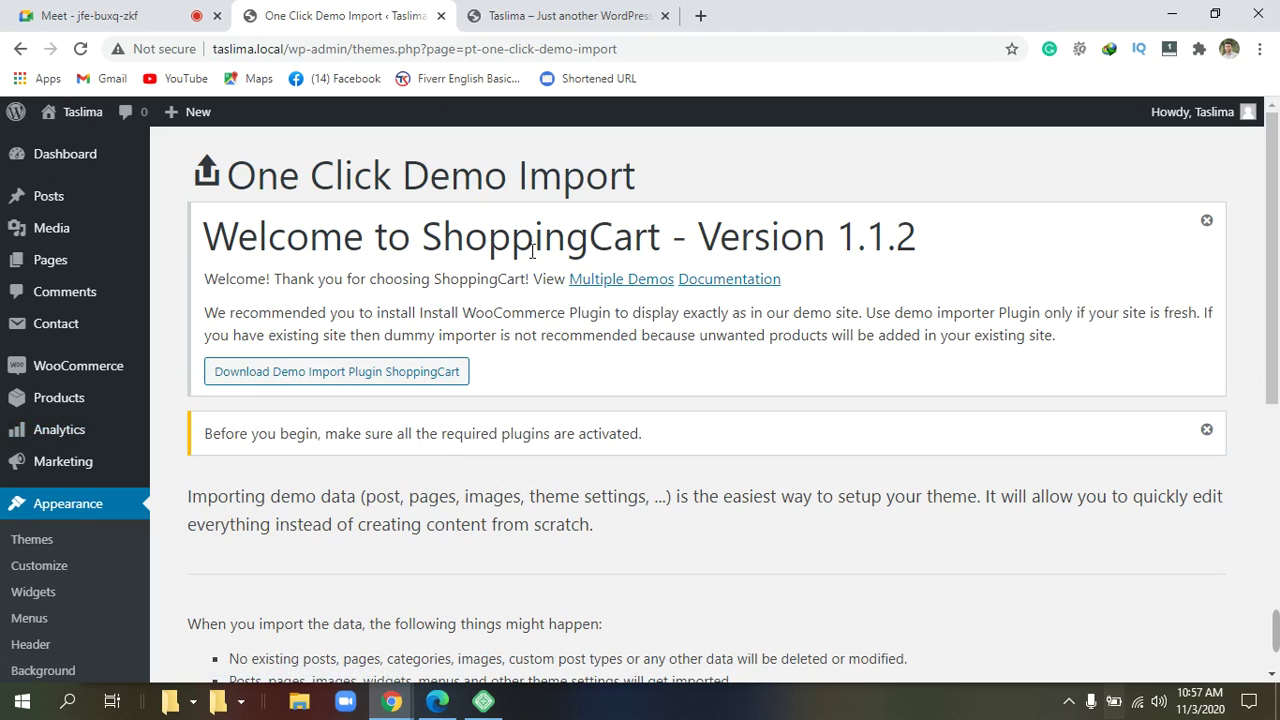
Close the ShoppingCart welcome notice and reopen Import Demo Data to list the available demos.
click(1220, 223)
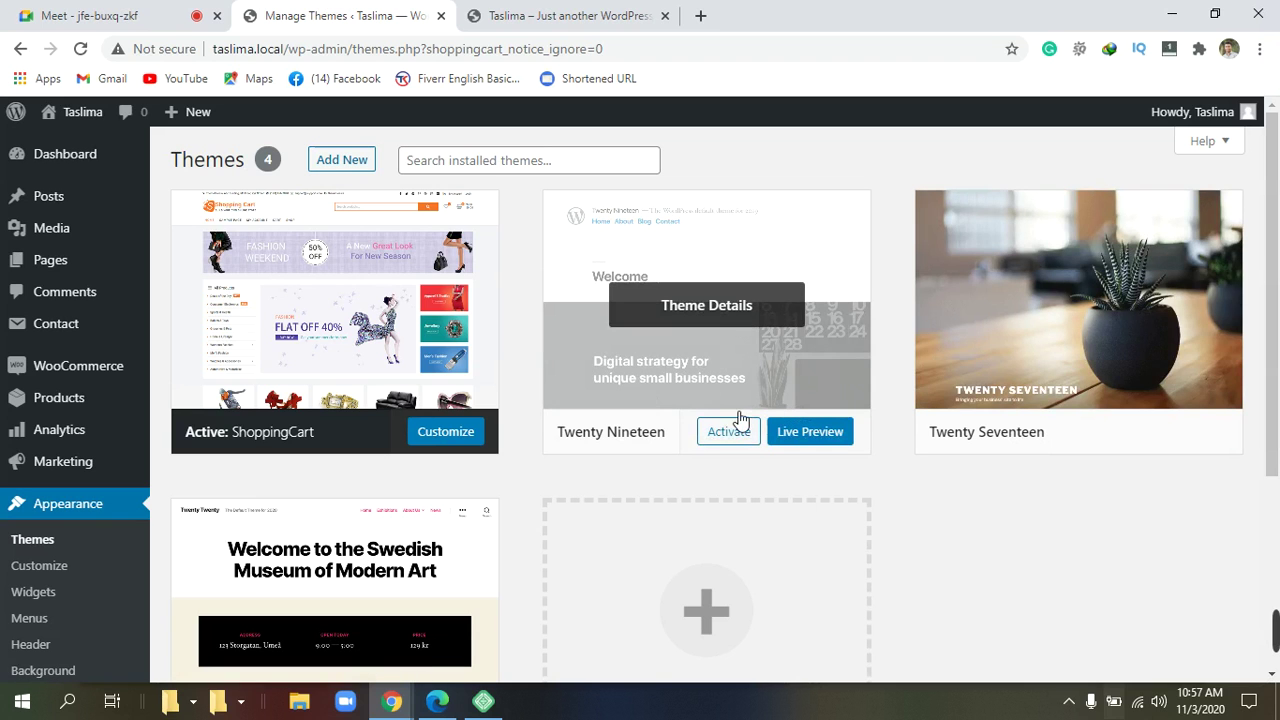
scroll(731, 420, down, 3)
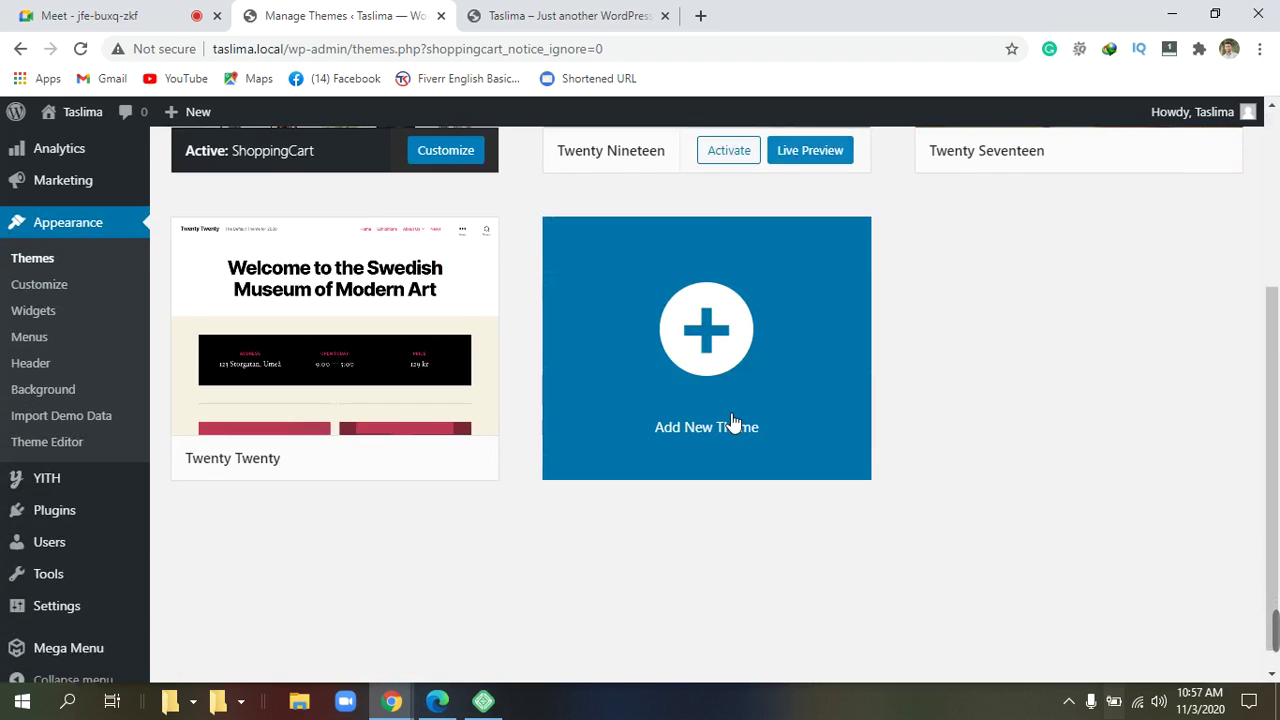
scroll(733, 423, up, 3)
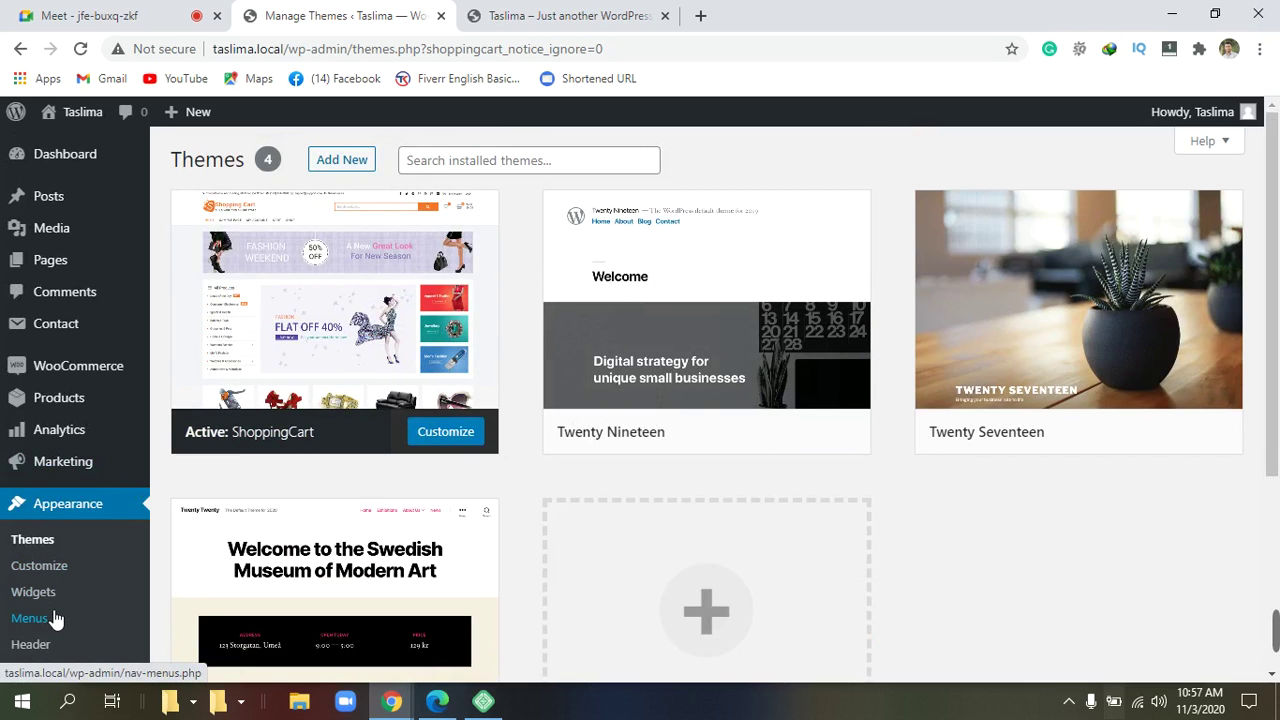
scroll(57, 617, down, 2)
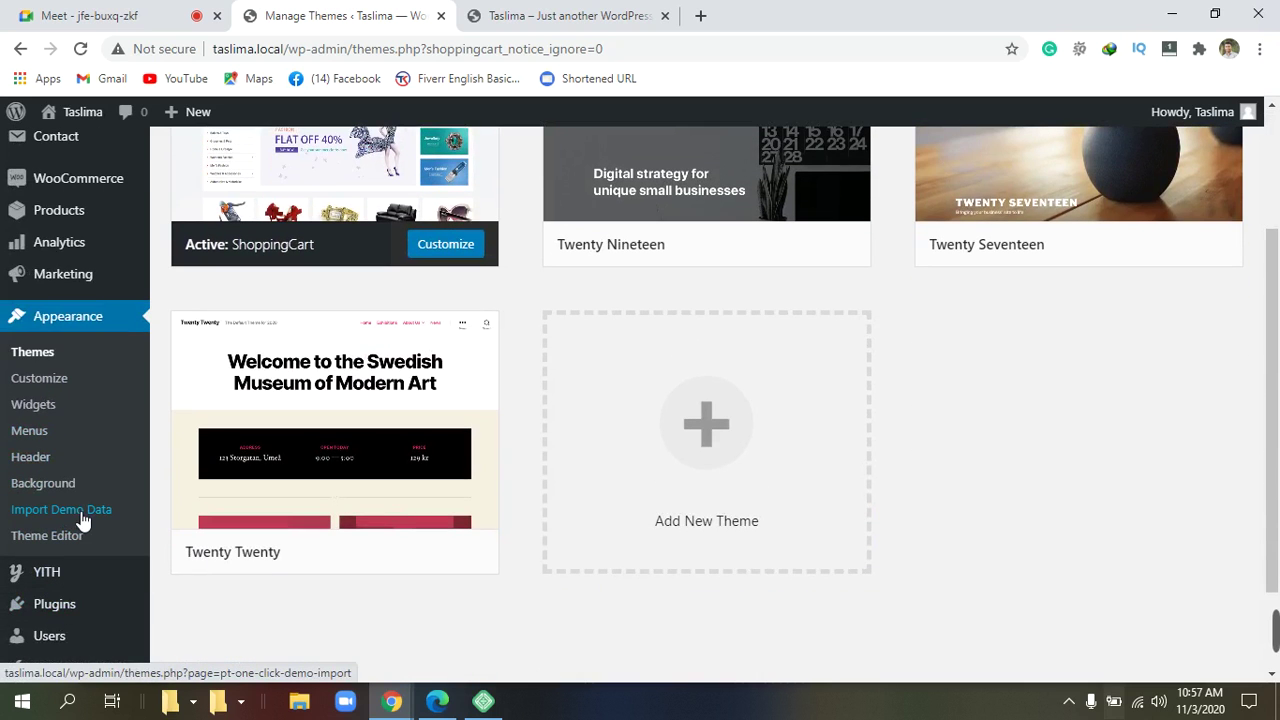
click(84, 521)
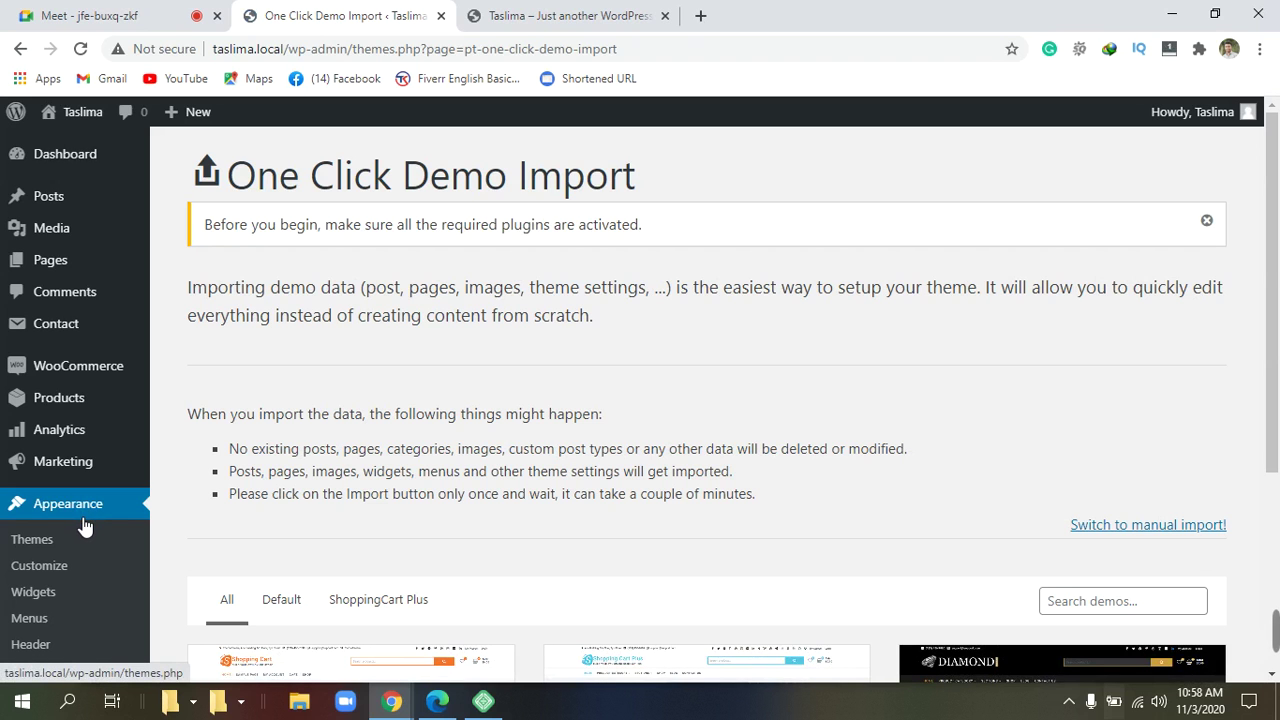
Import the Default ShoppingCart demo, confirming with Yes, import!
scroll(501, 460, down, 5)
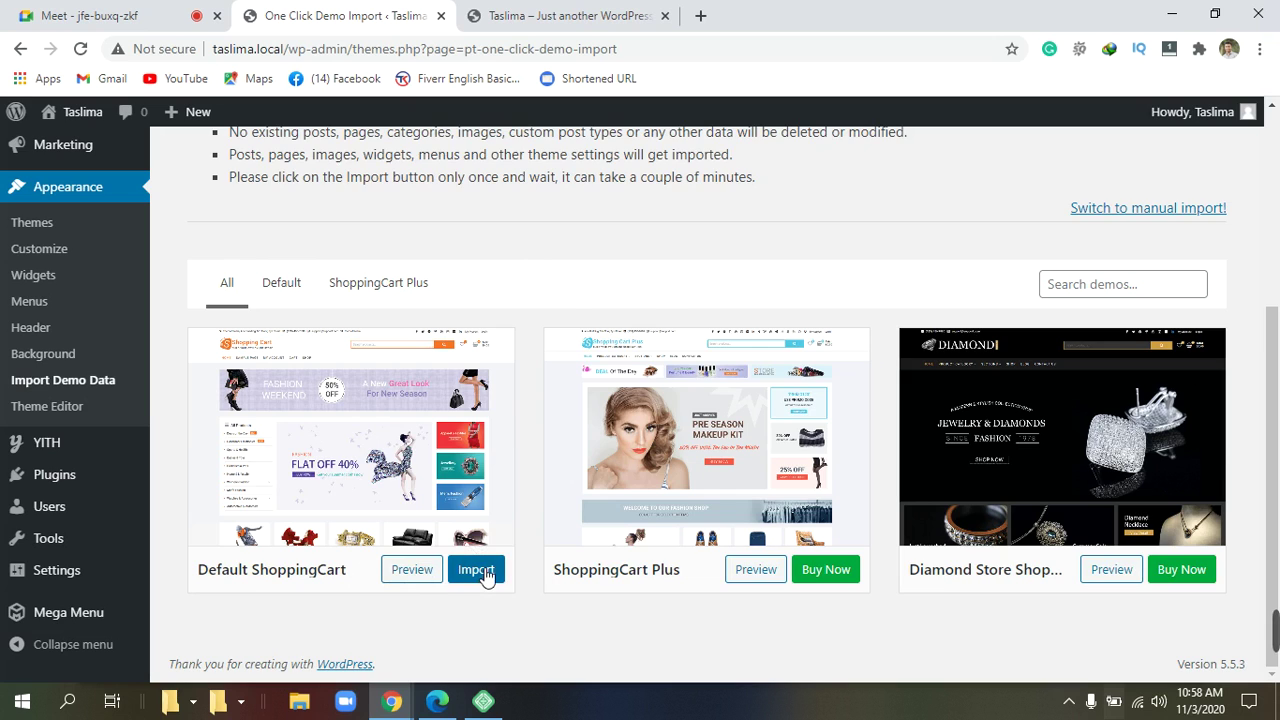
click(476, 570)
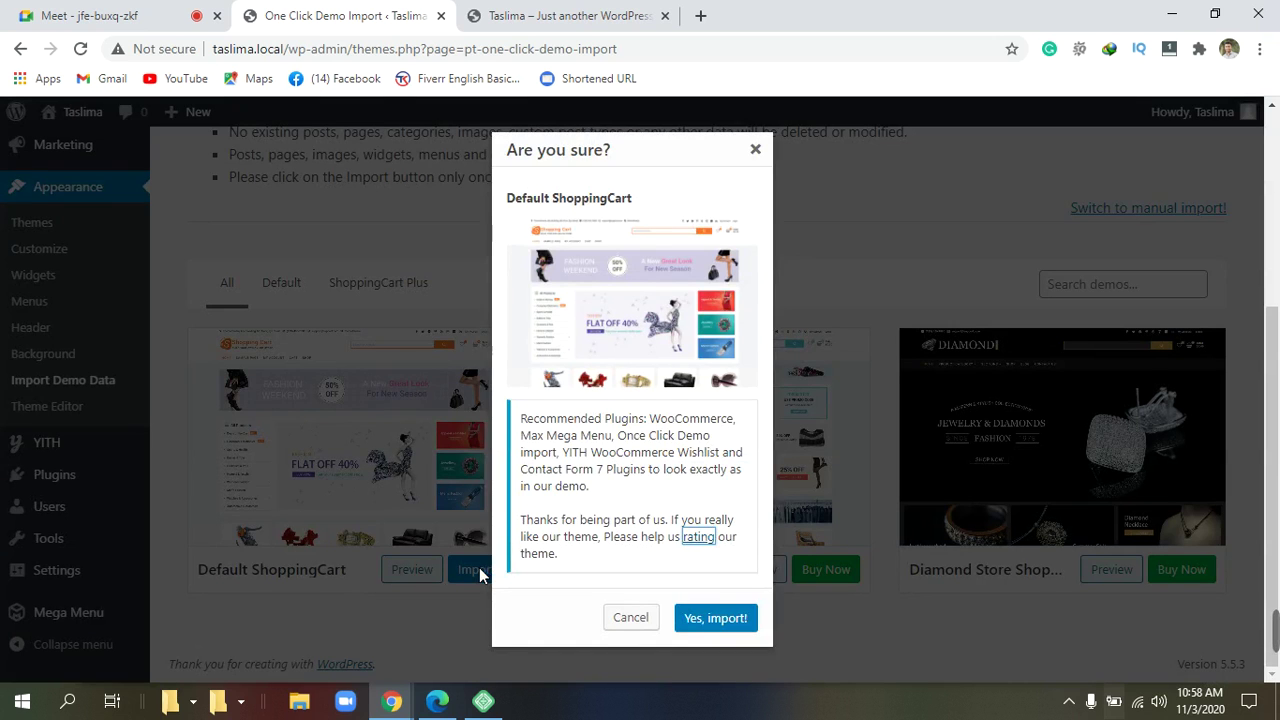
click(736, 626)
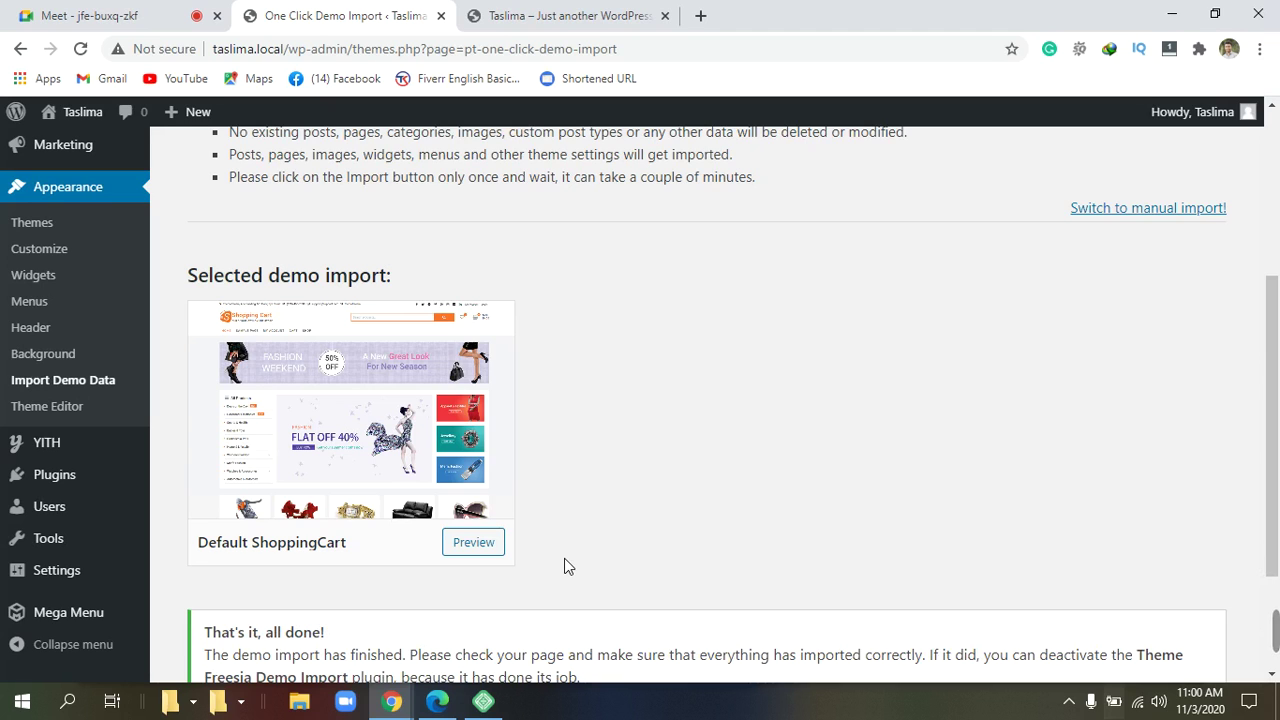
Once the import finishes, switch to the site's front-page tab and open its context menu.
scroll(557, 562, down, 1)
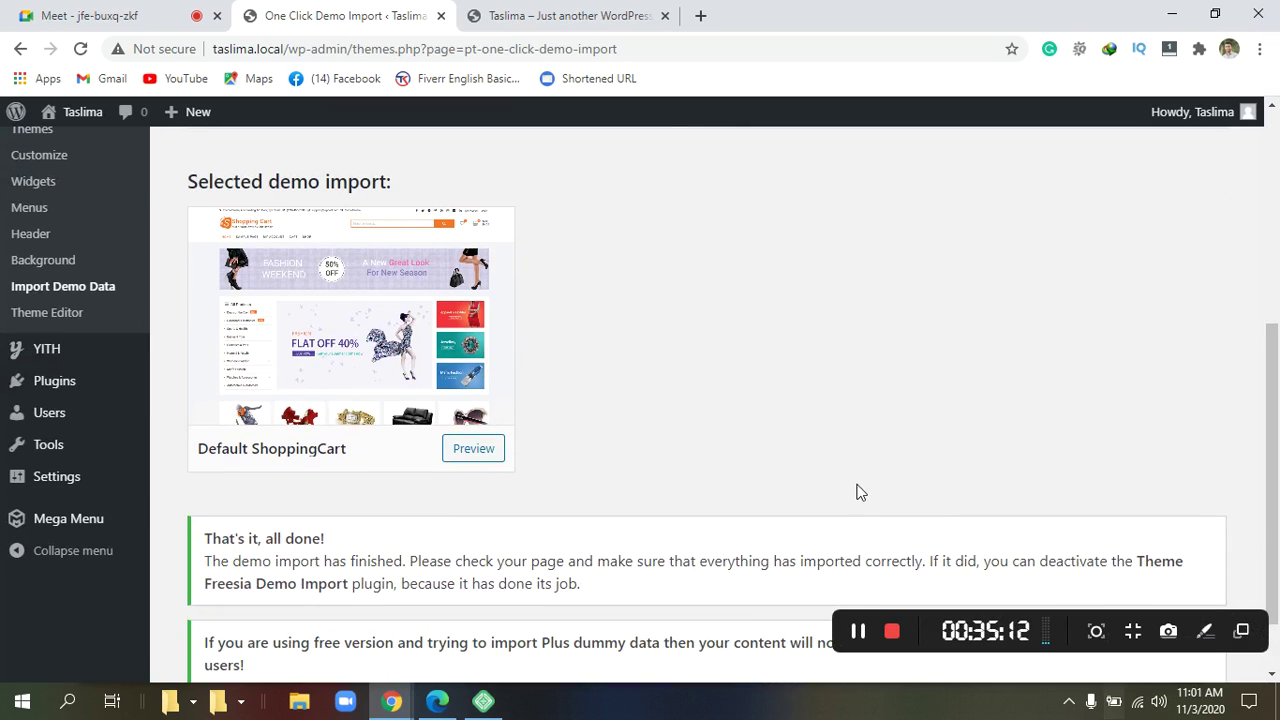
scroll(706, 606, down, 1)
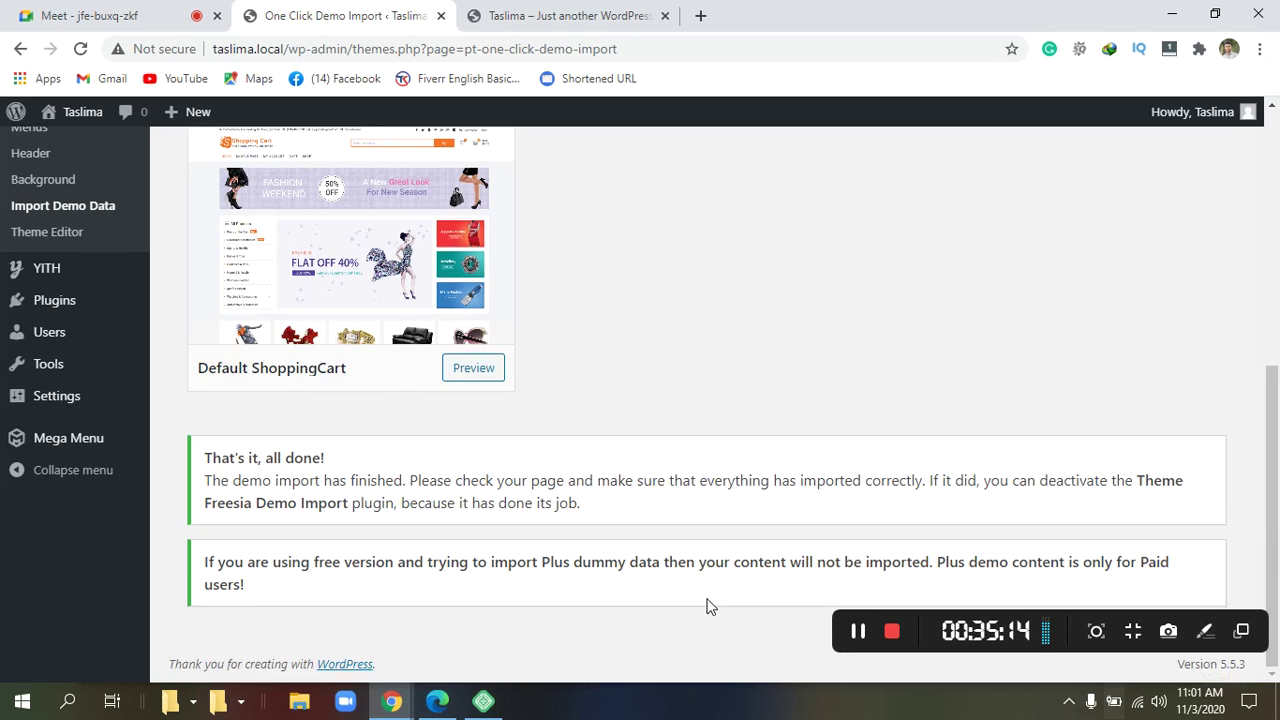
scroll(420, 455, up, 6)
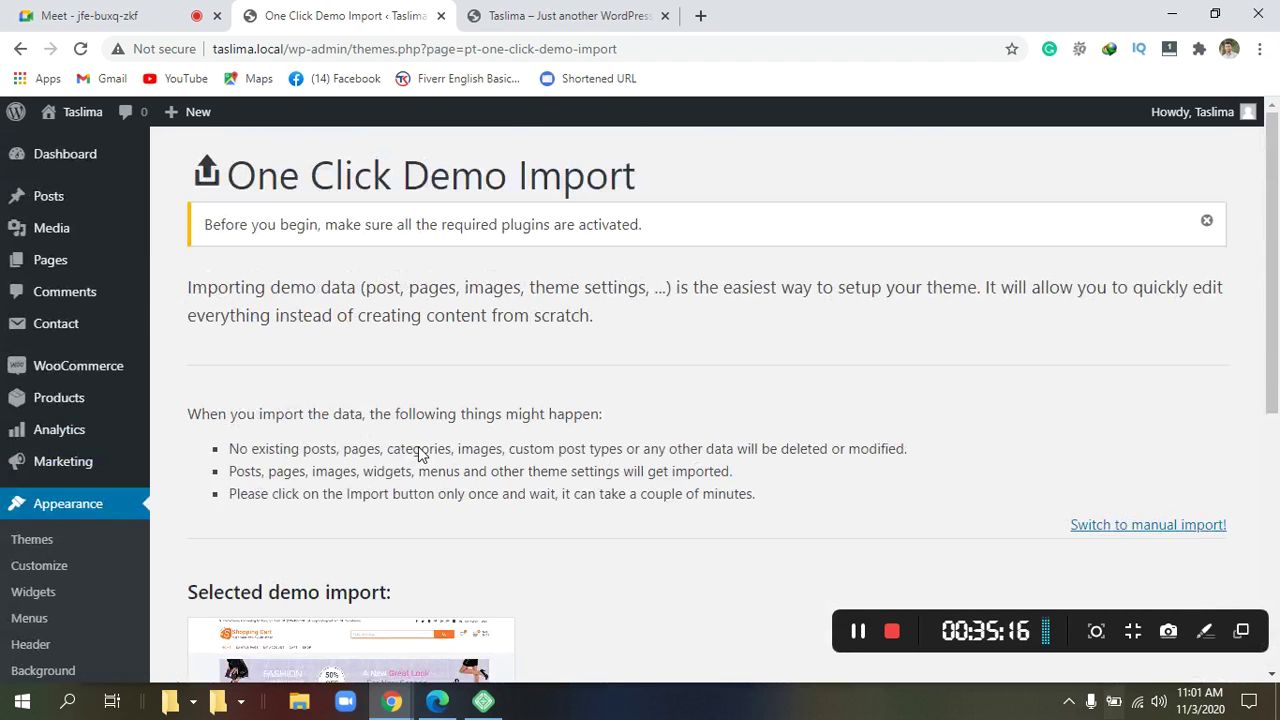
click(574, 16)
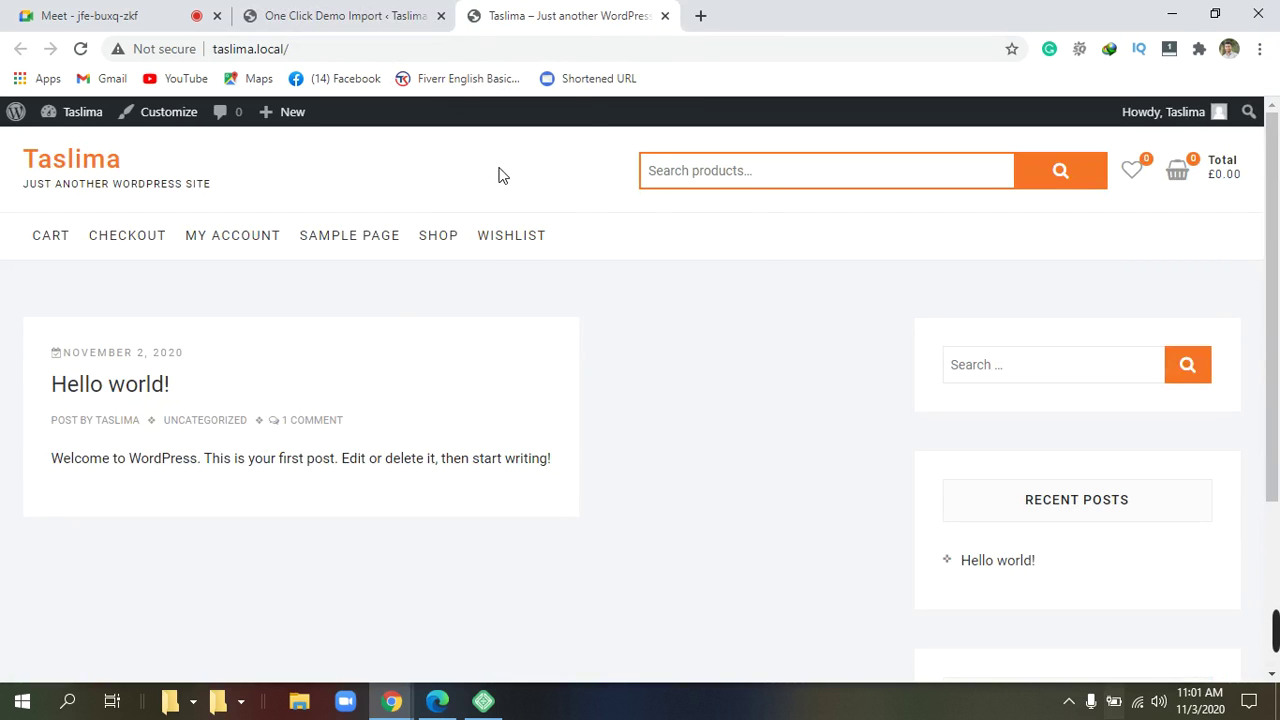
right_click(502, 174)
Reload the front page and scroll through the Fashion Weekend banner, product categories and best sellers.
click(553, 226)
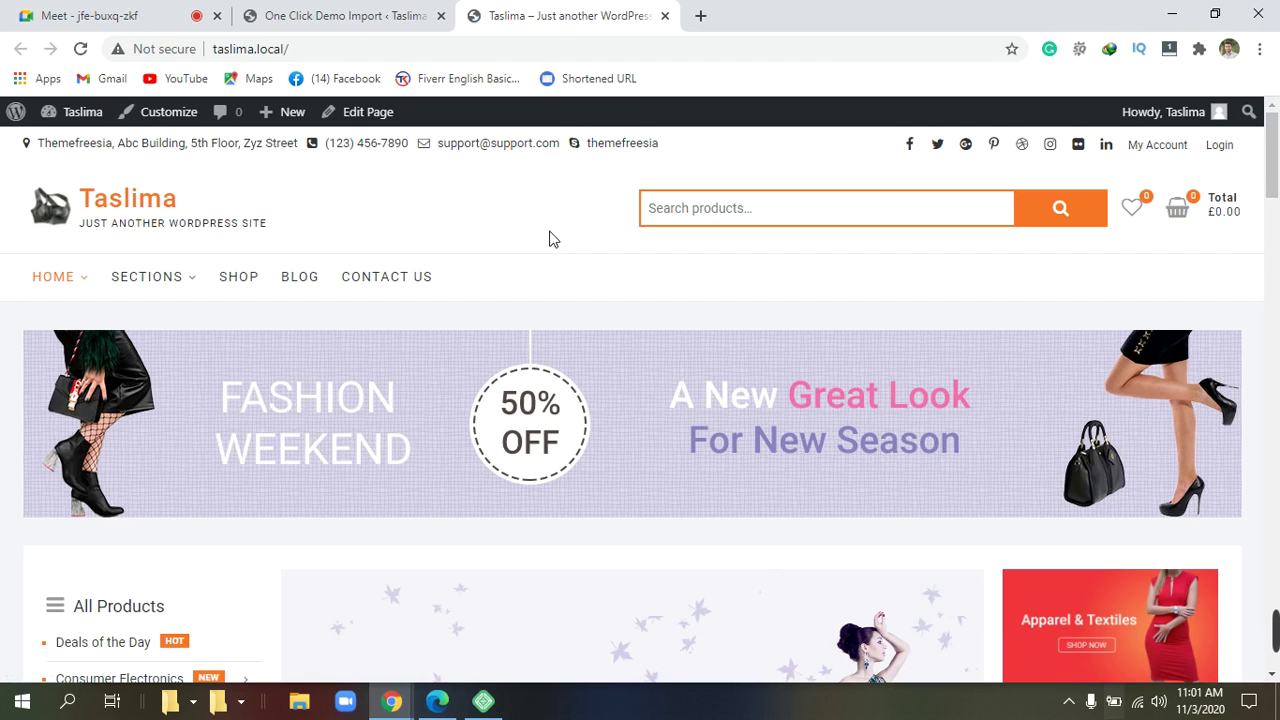
scroll(553, 238, down, 5)
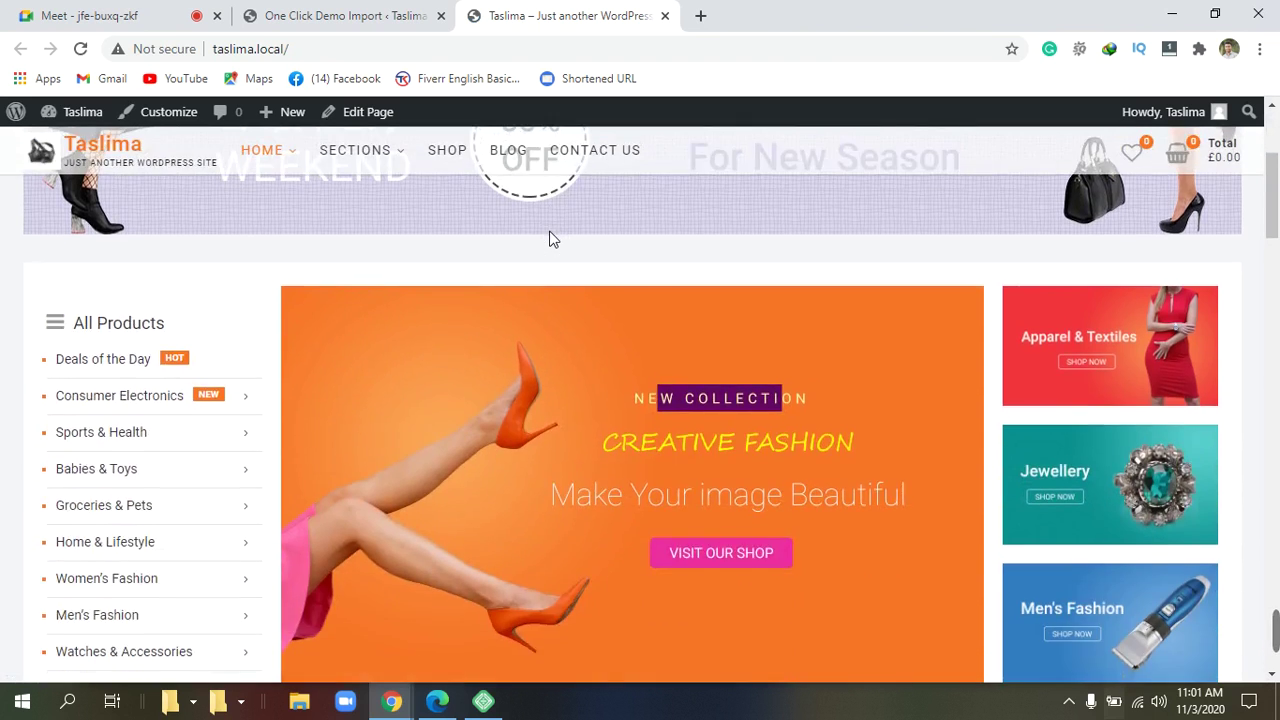
scroll(557, 240, down, 6)
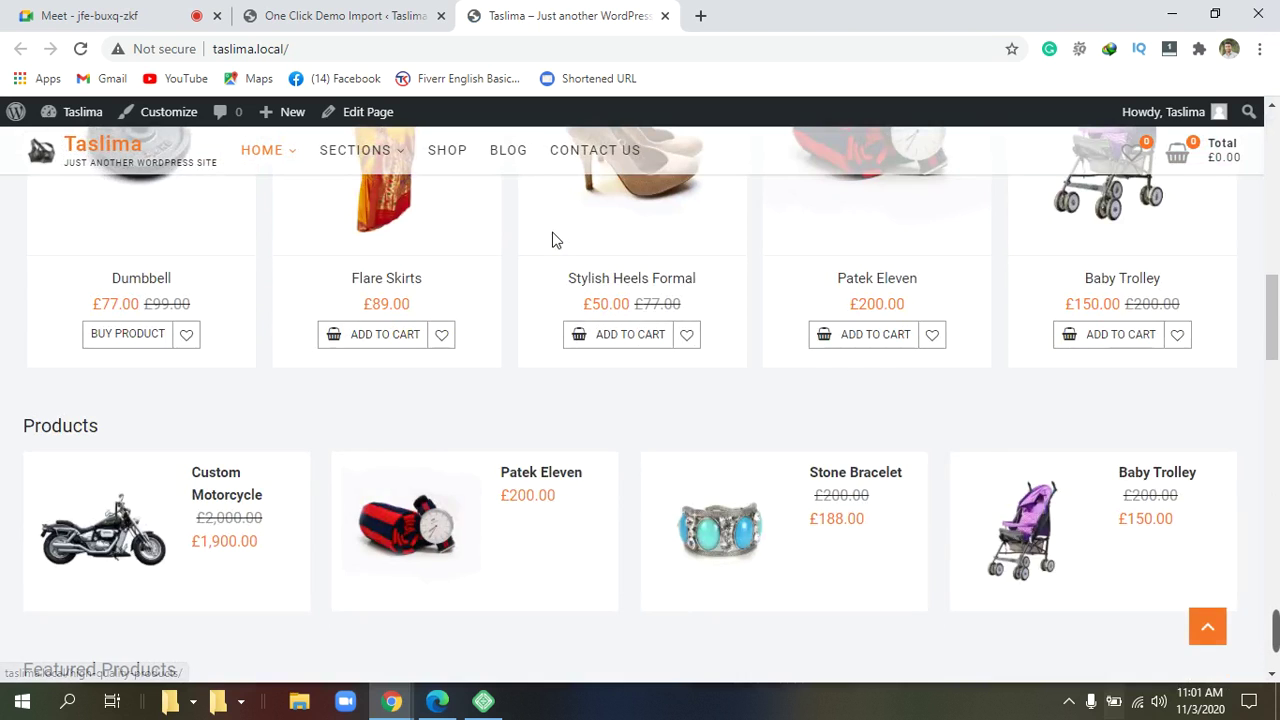
scroll(560, 241, down, 5)
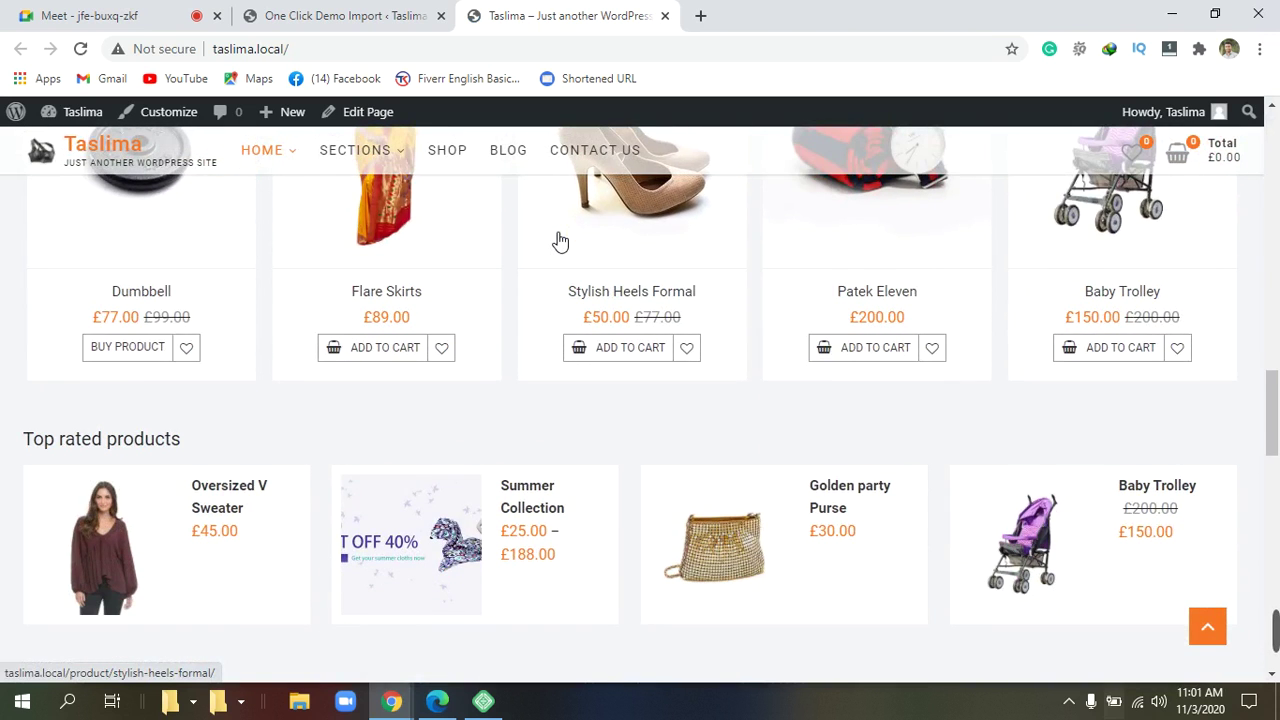
scroll(560, 241, down, 1)
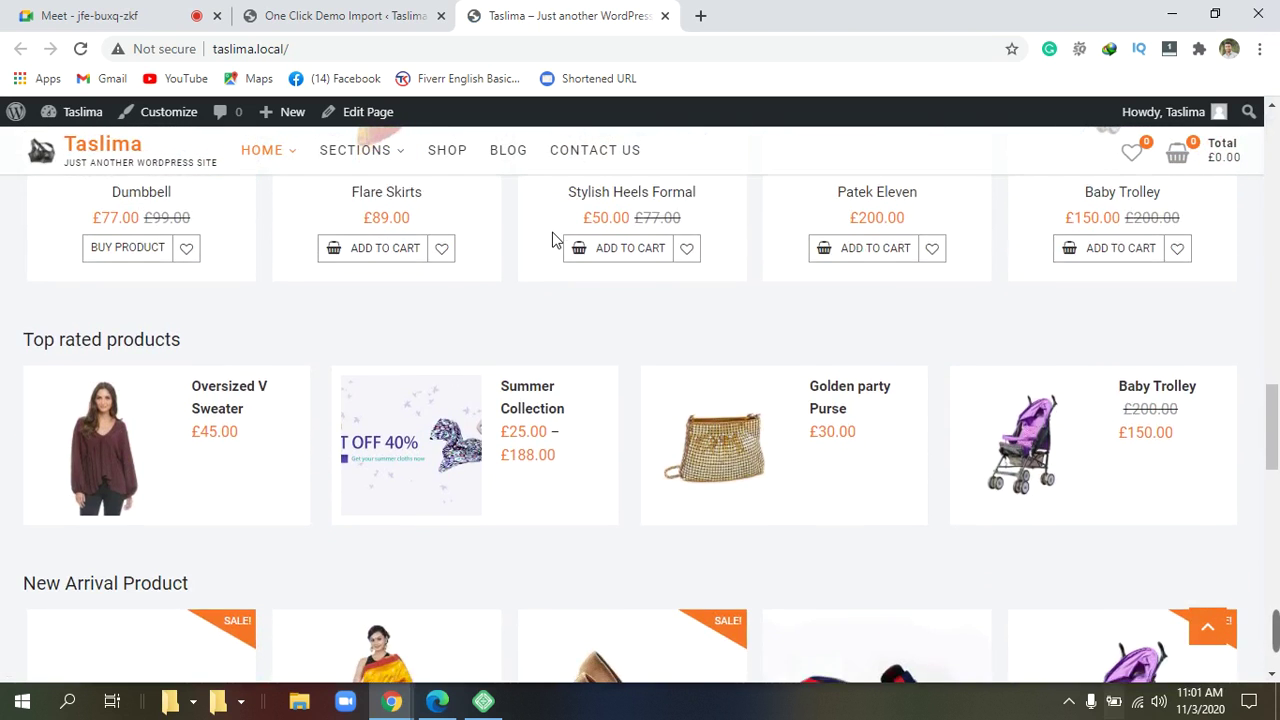
scroll(551, 237, down, 3)
scroll(557, 240, down, 1)
scroll(557, 240, down, 3)
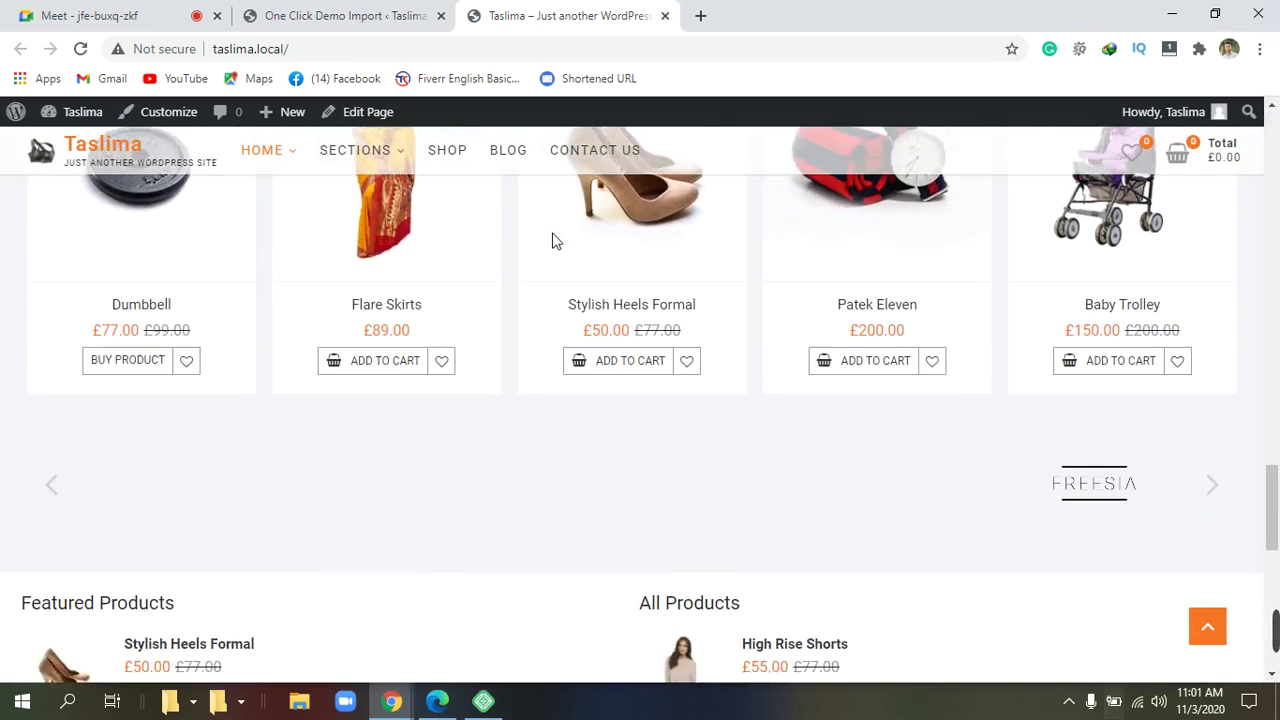
scroll(551, 240, down, 7)
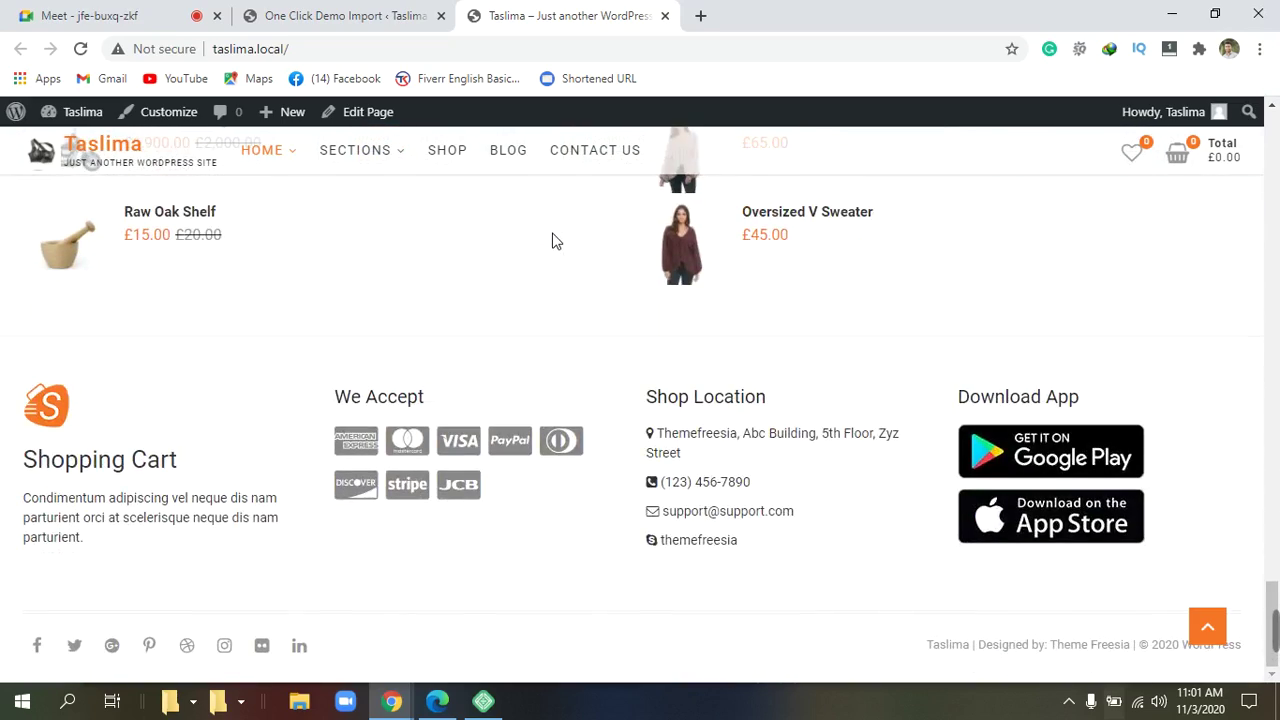
scroll(551, 240, up, 2)
scroll(555, 241, up, 20)
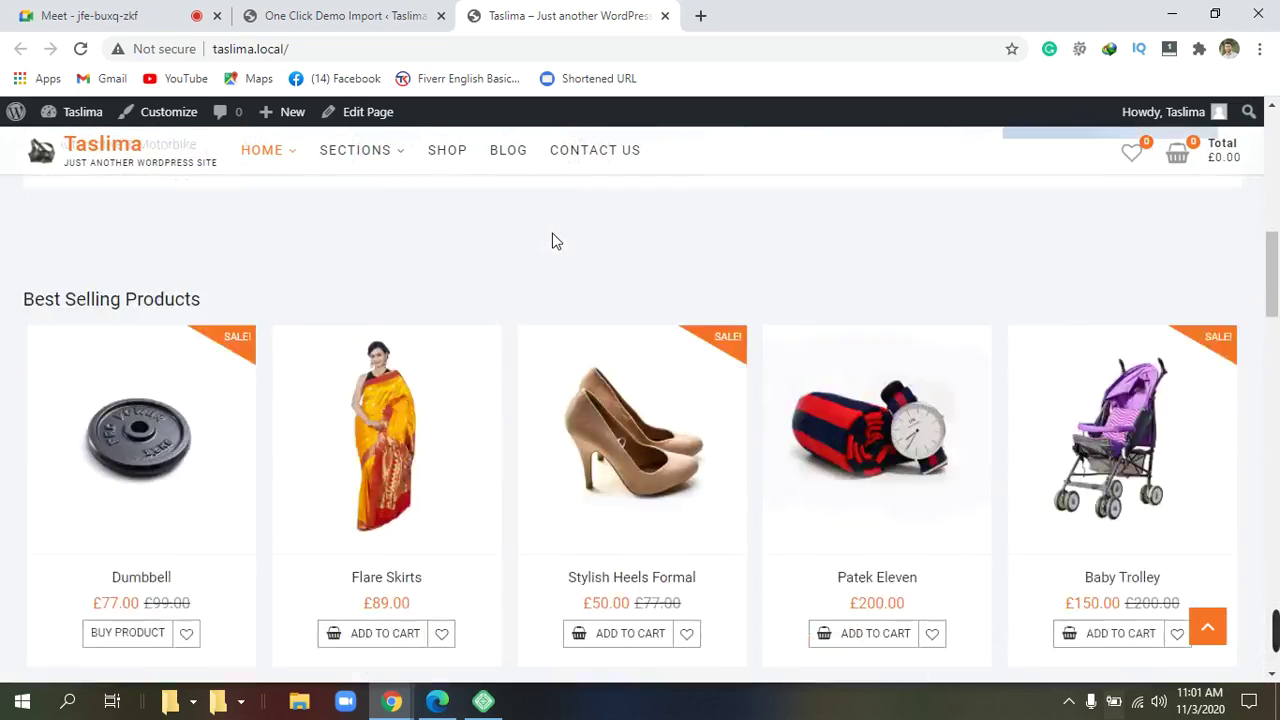
scroll(558, 242, up, 4)
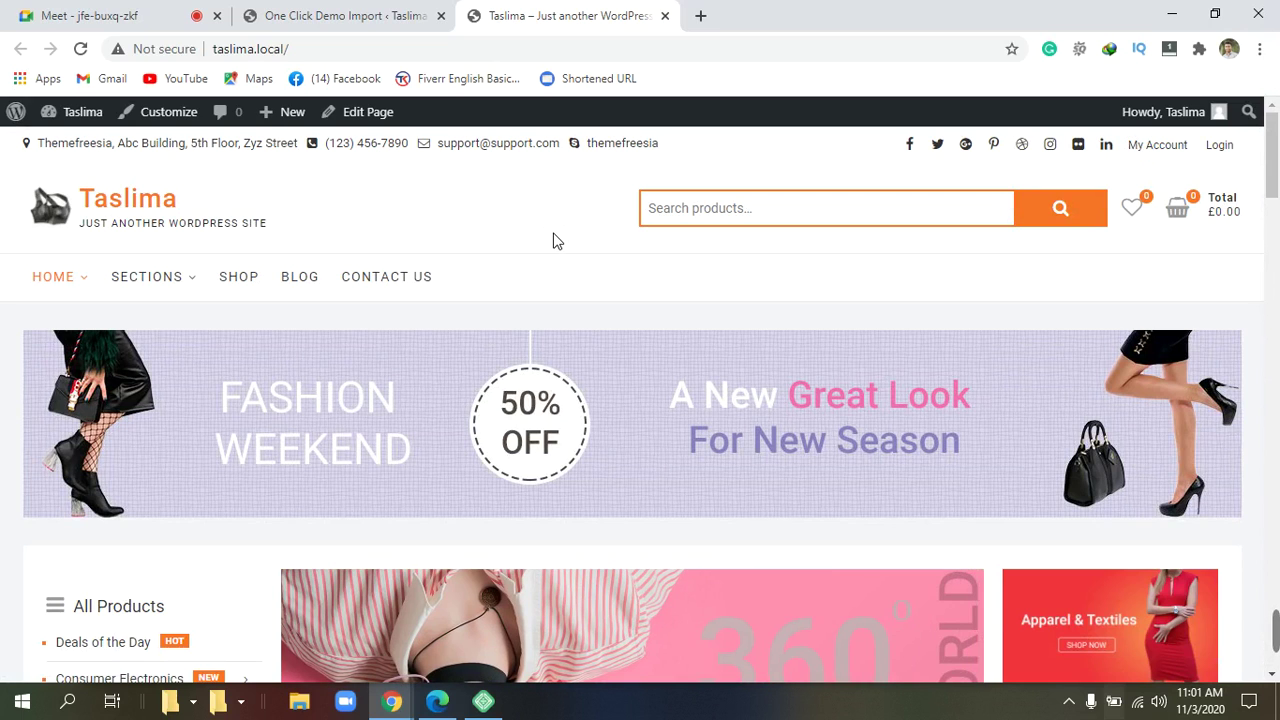
scroll(627, 253, down, 2)
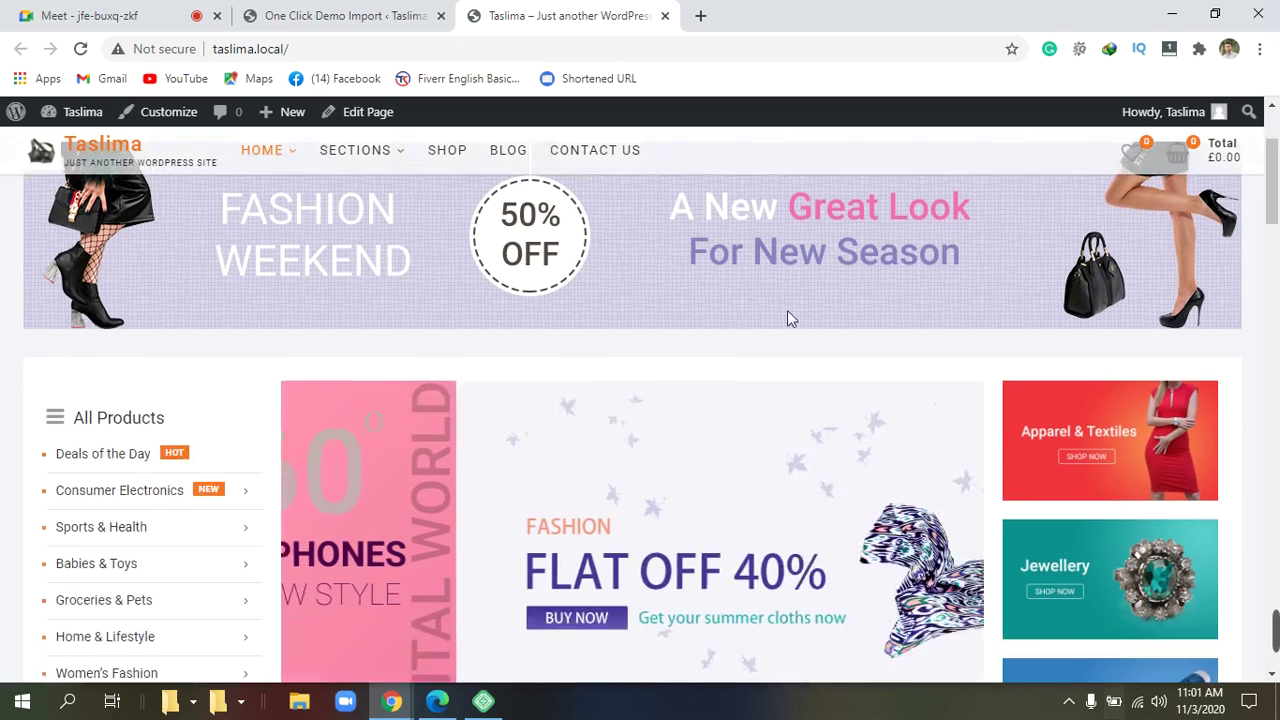
Open the Custom Motorcycle product and add it to the cart.
mouse_move(1275, 650)
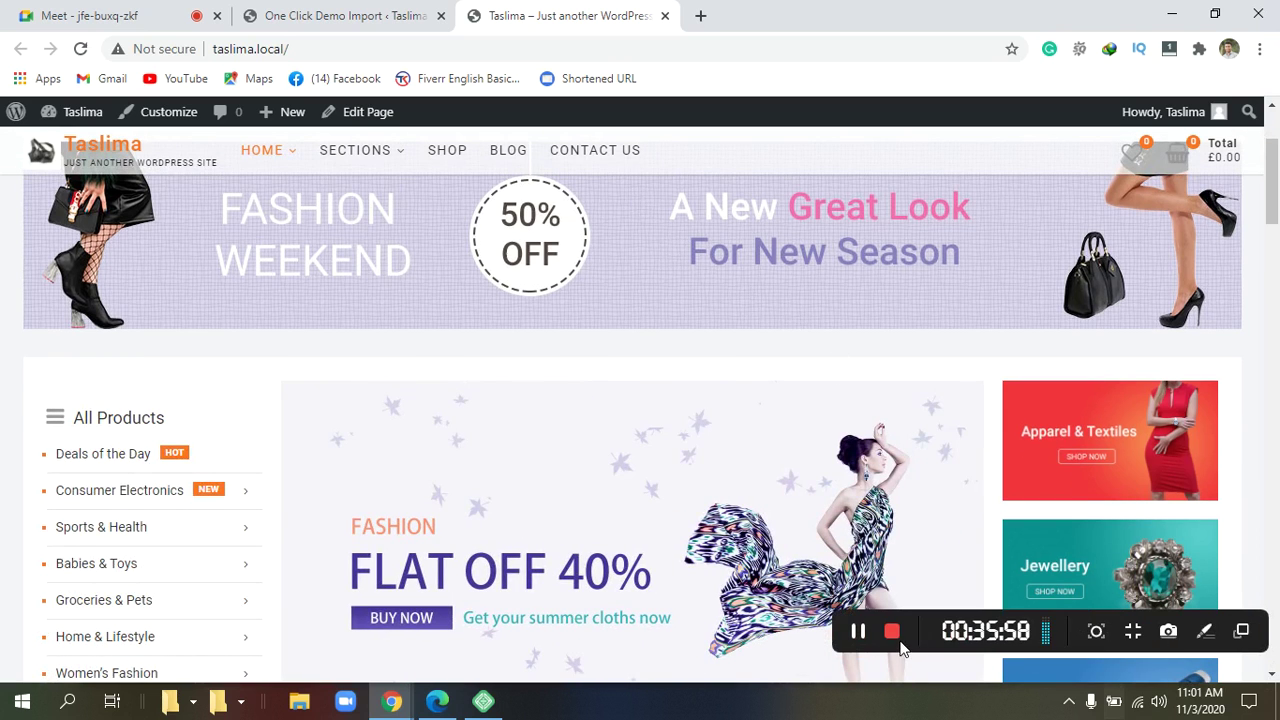
click(858, 631)
click(858, 631)
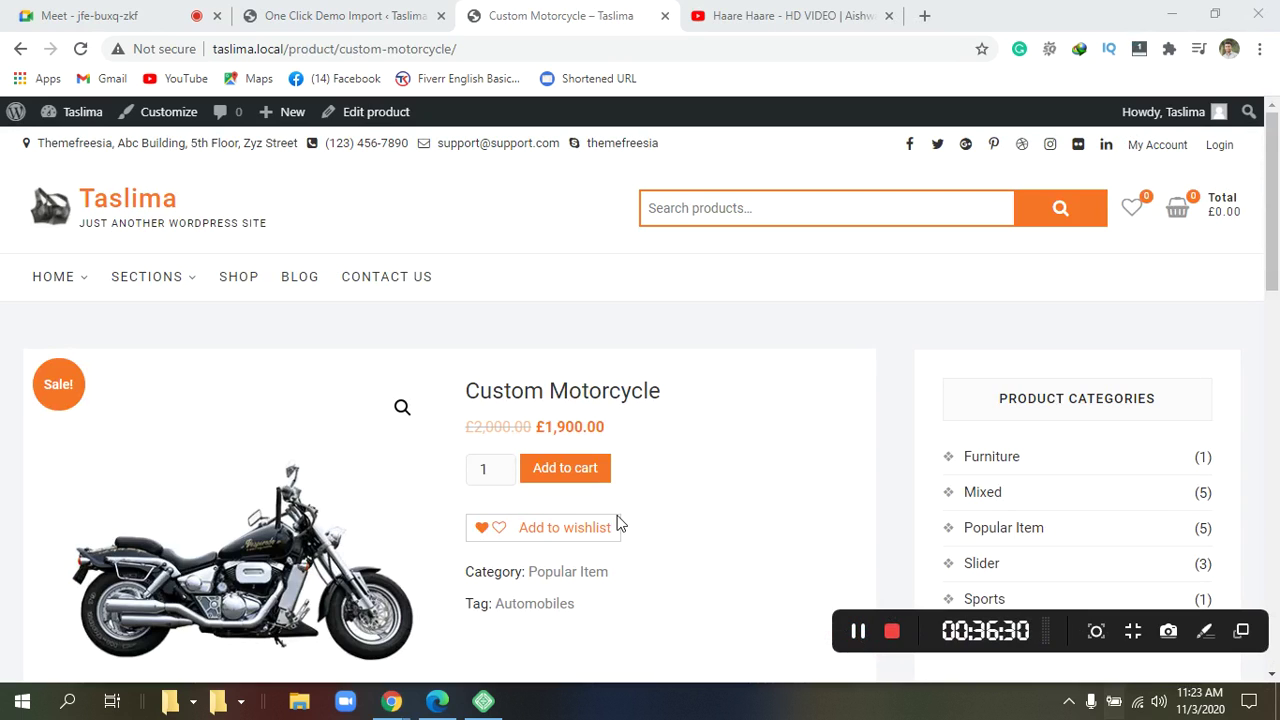
click(590, 482)
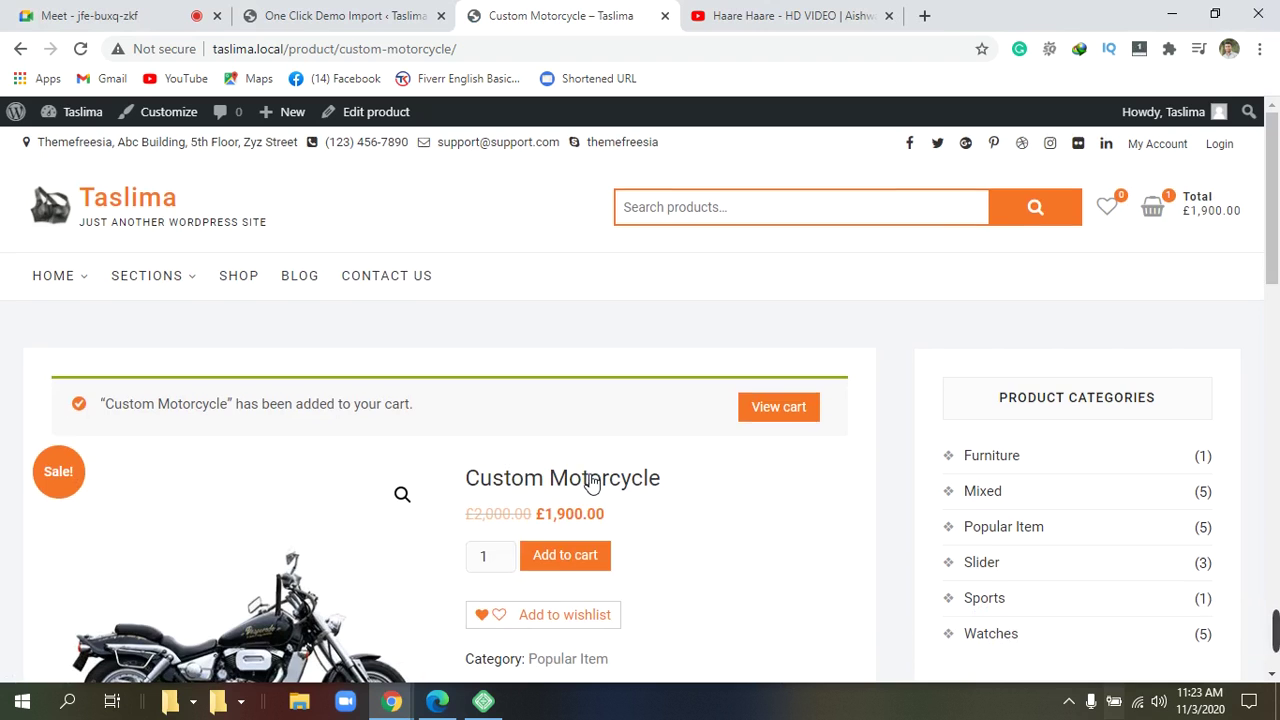
Review the product page, then return to the One Click Demo Import admin tab.
scroll(592, 483, down, 3)
scroll(592, 483, up, 1)
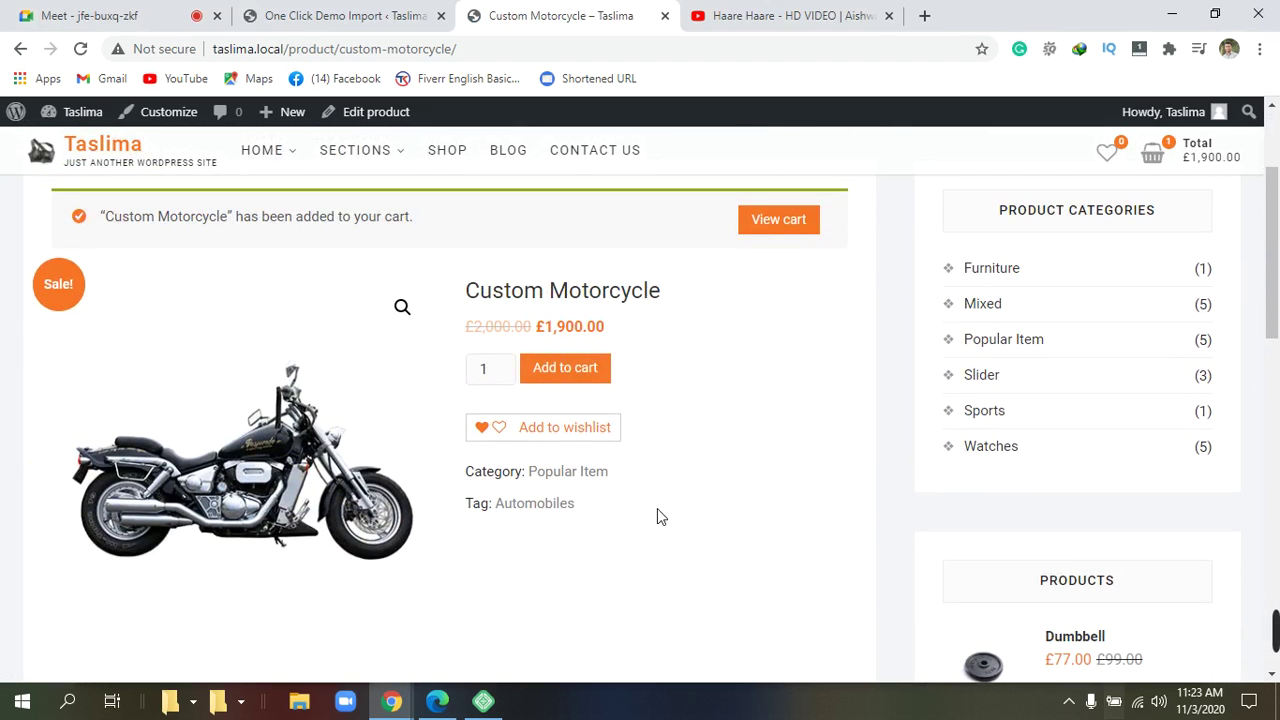
scroll(657, 509, up, 1)
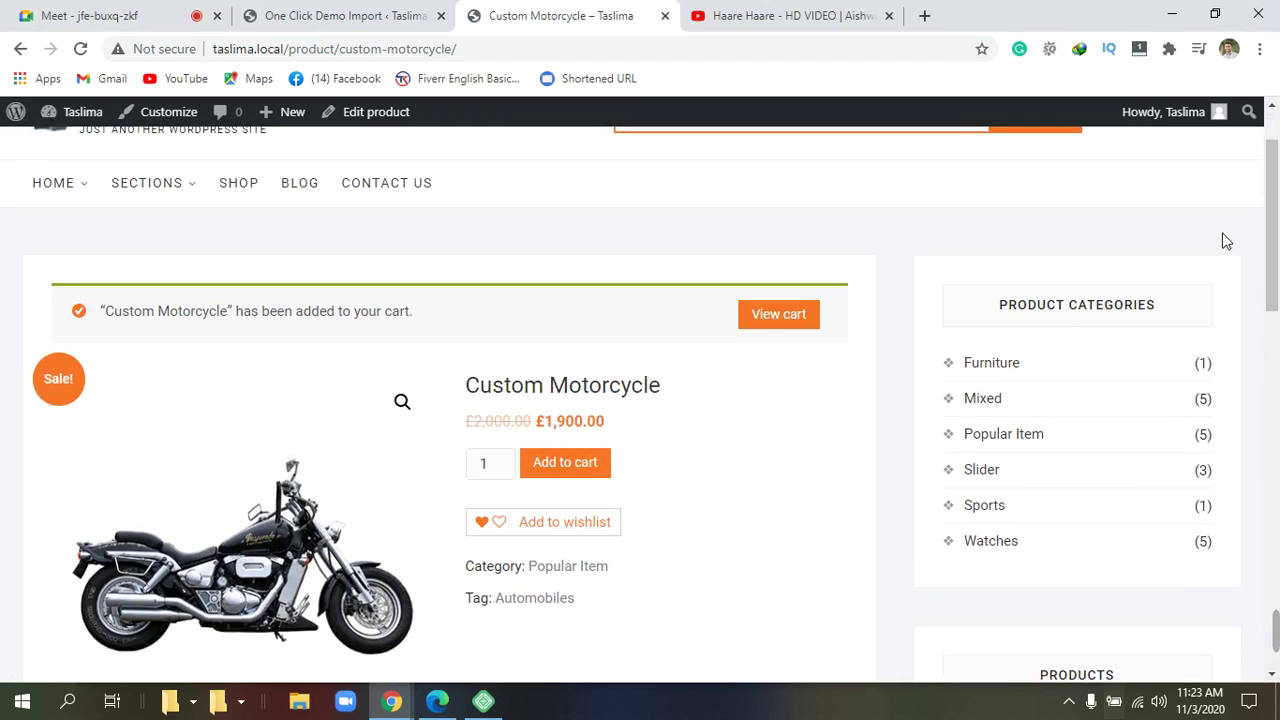
scroll(1130, 260, down, 2)
mouse_move(1160, 160)
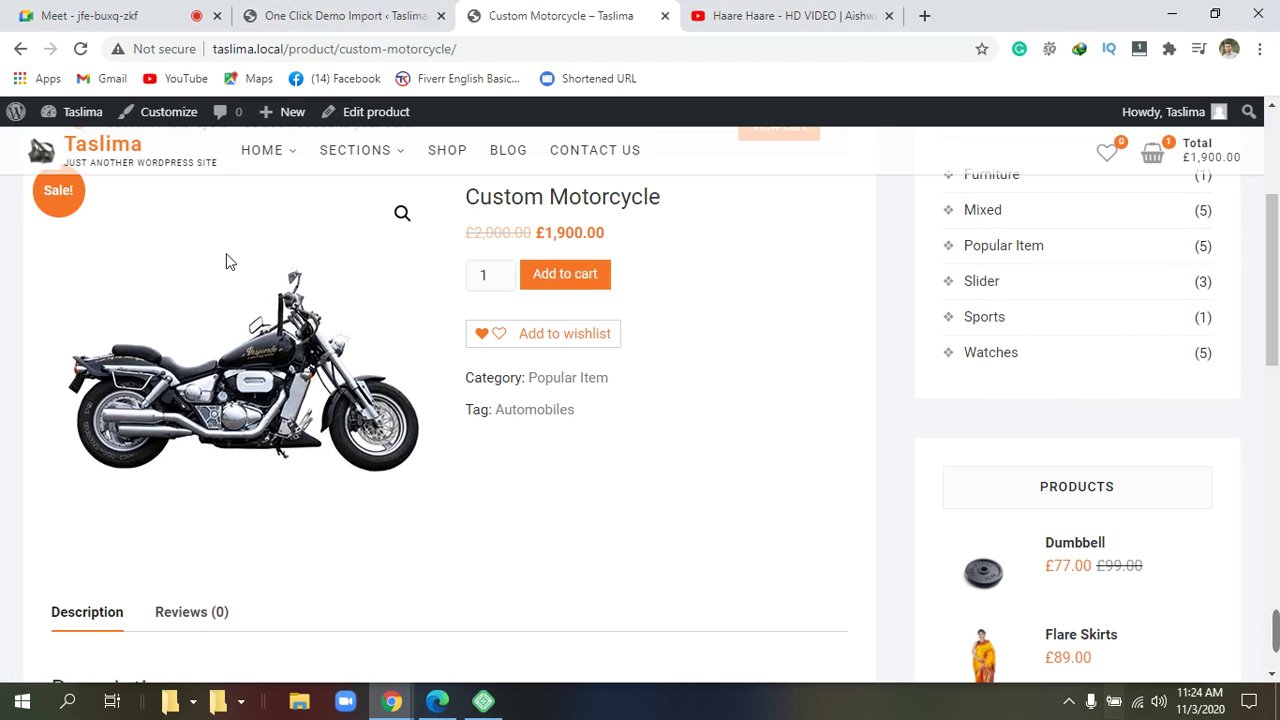
click(280, 15)
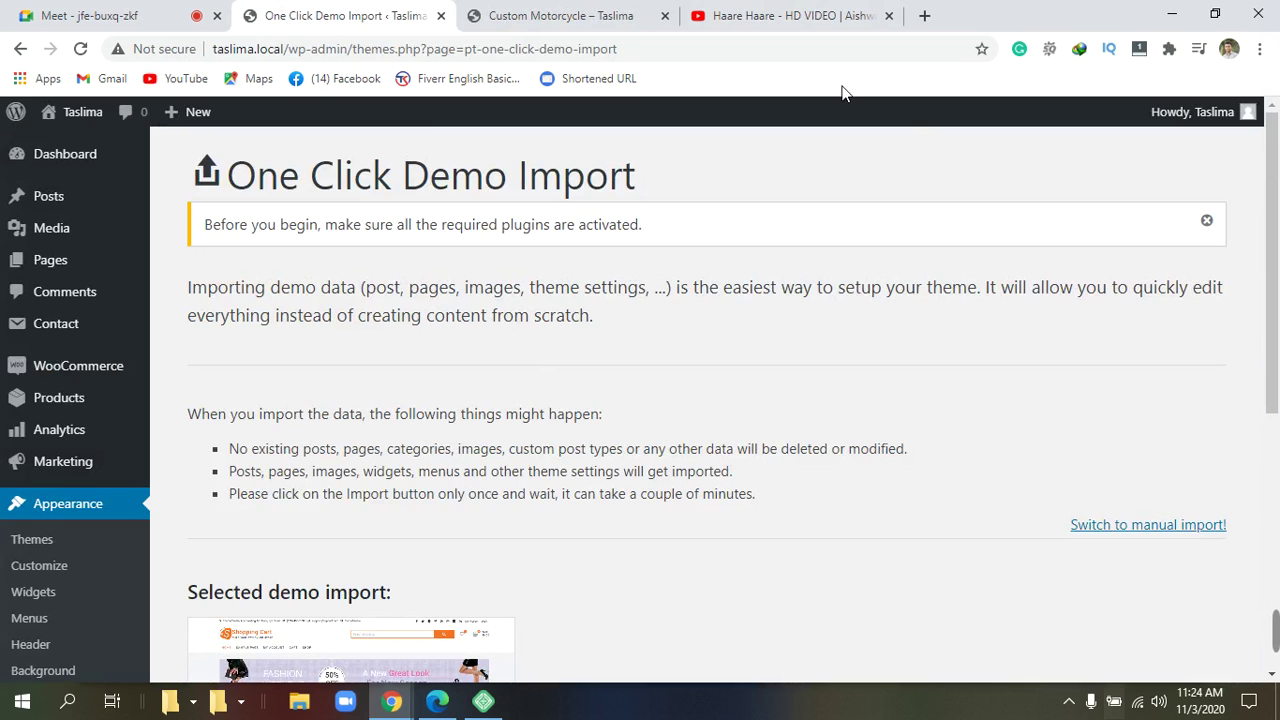
Open WooCommerce from the admin sidebar, landing on the Setup Wizard's Store Details step.
mouse_move(43, 170)
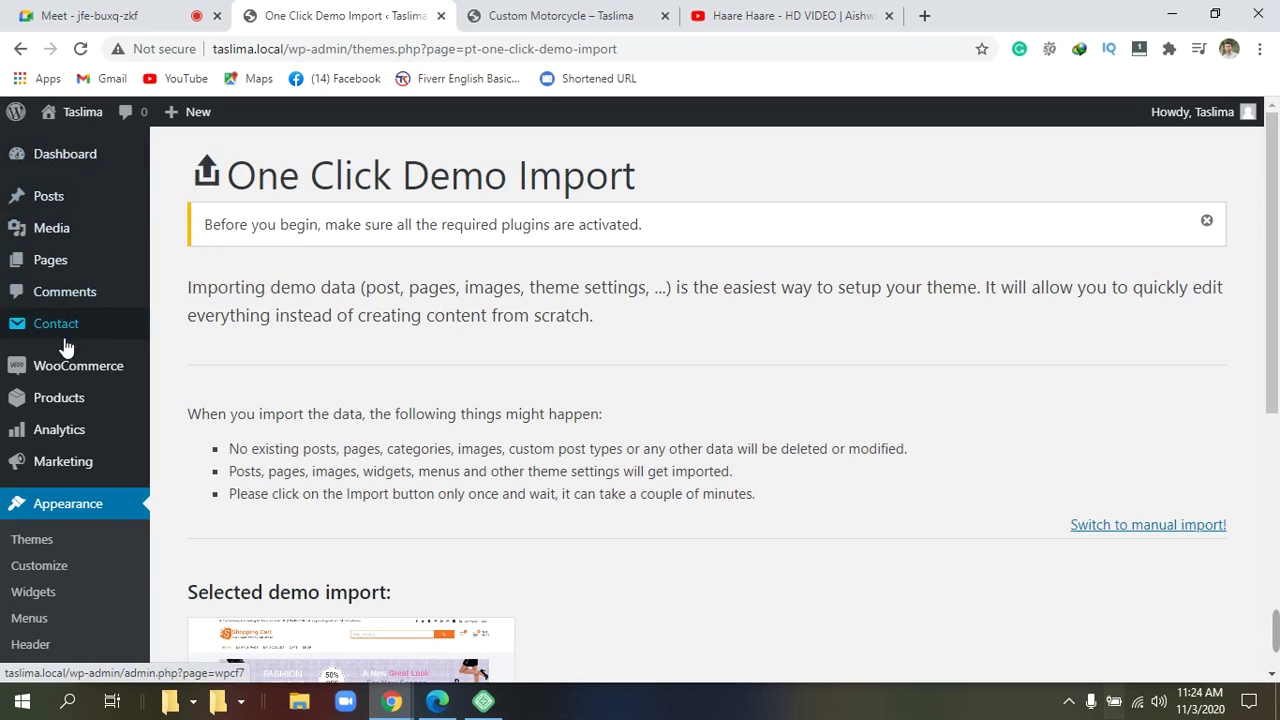
mouse_move(63, 372)
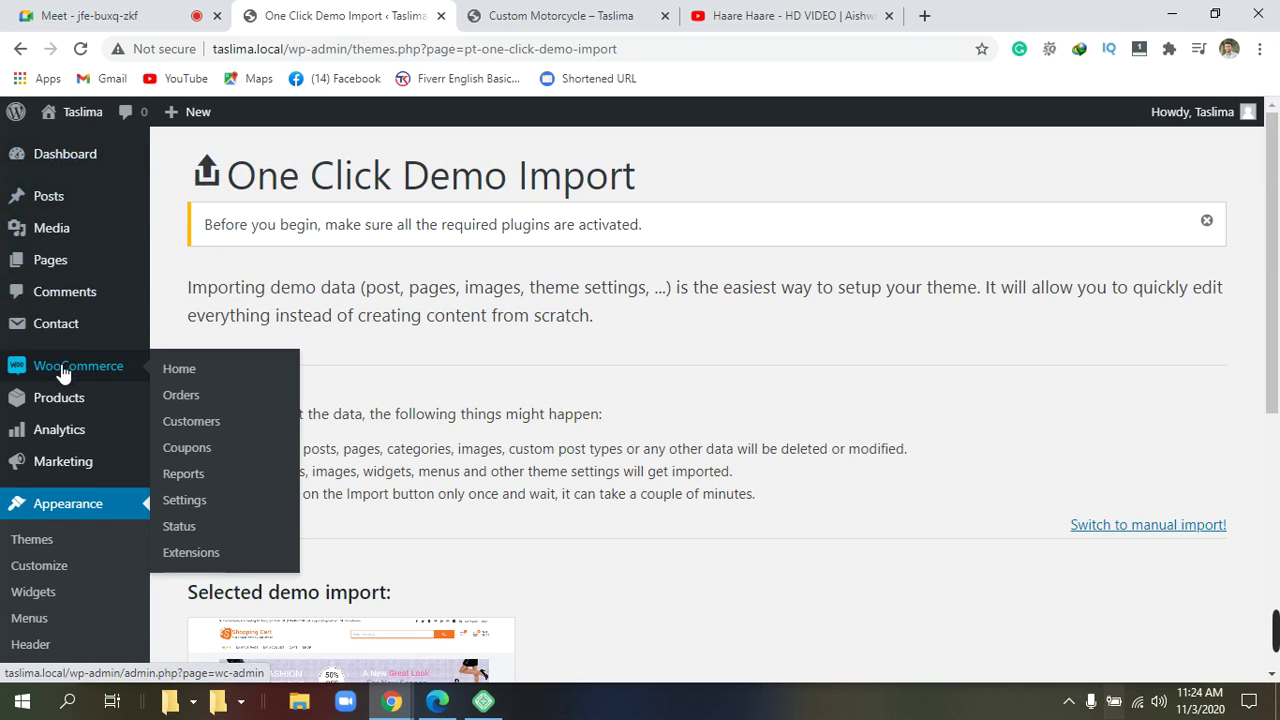
click(65, 372)
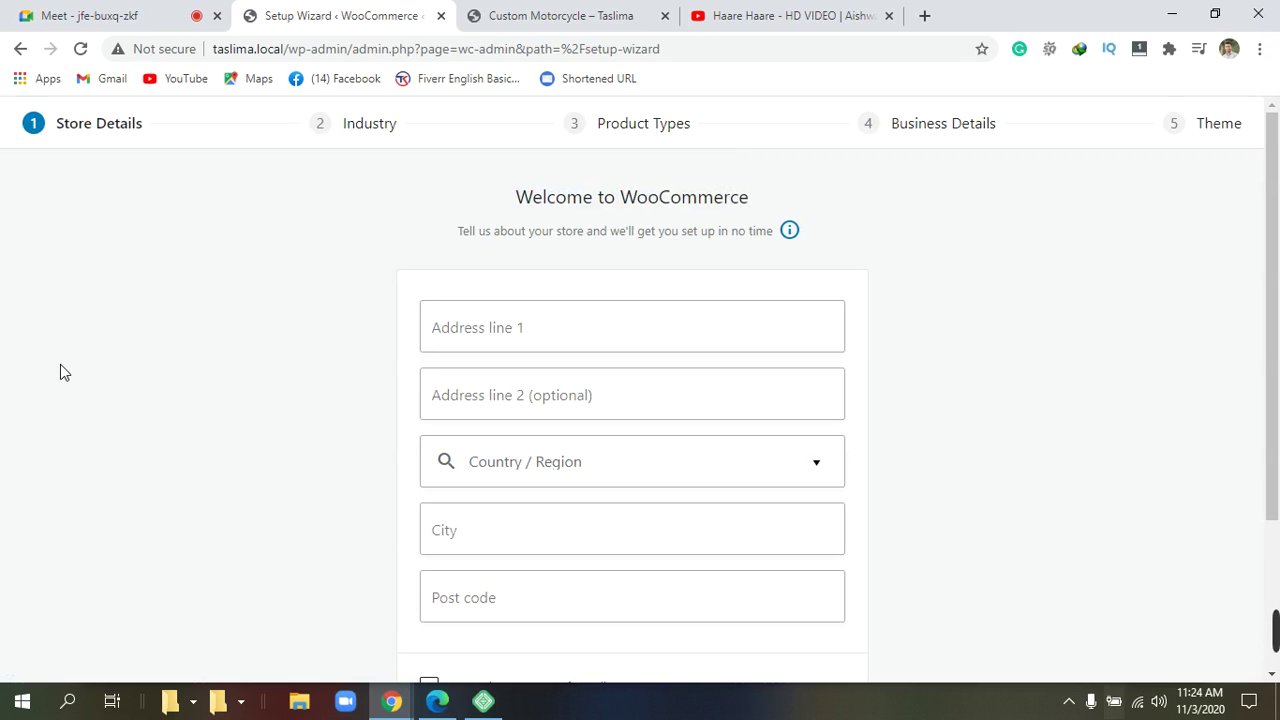
click(20, 52)
click(14, 50)
click(548, 14)
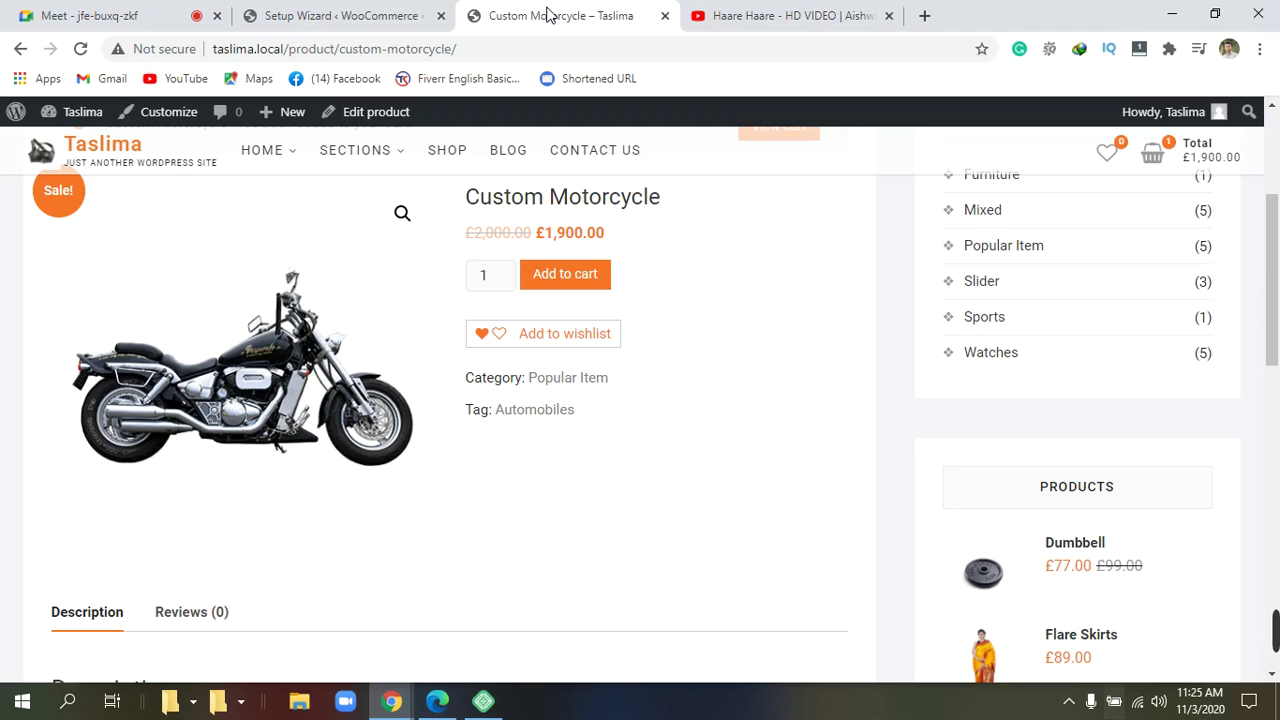
click(362, 12)
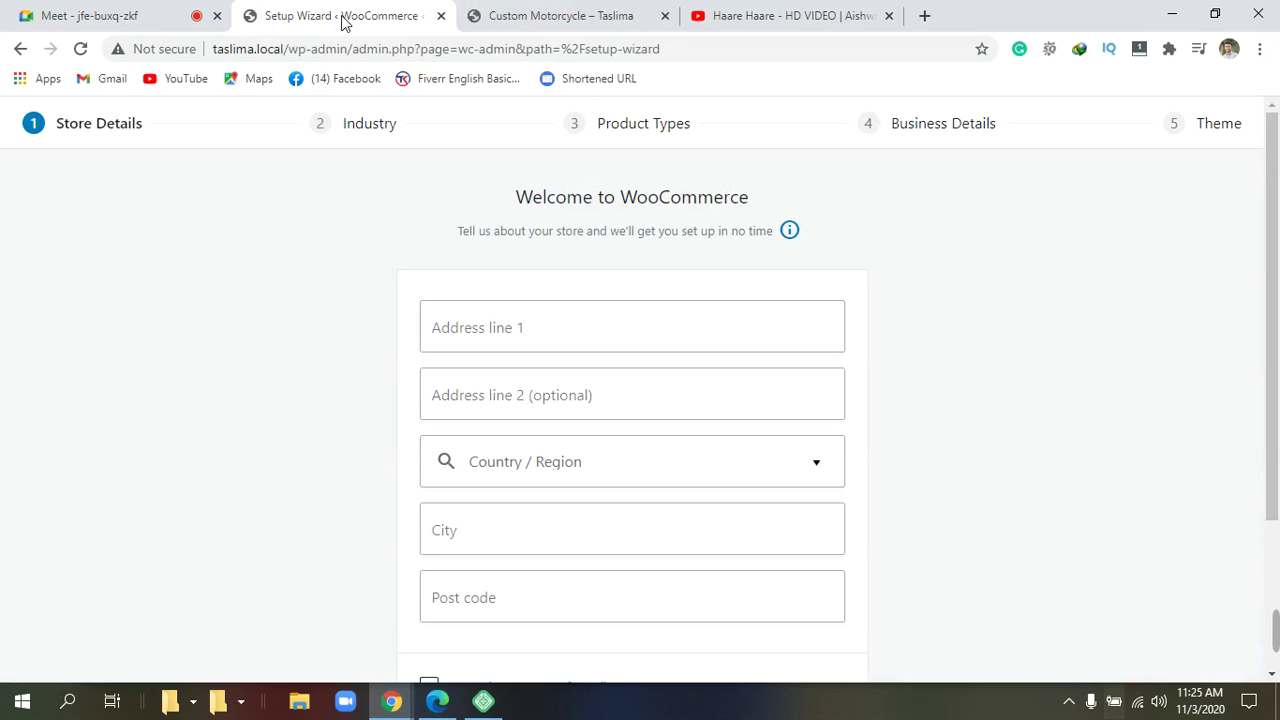
Launch the Taslima site's WordPress admin dashboard from the Local app's ADMIN button.
mouse_move(483, 705)
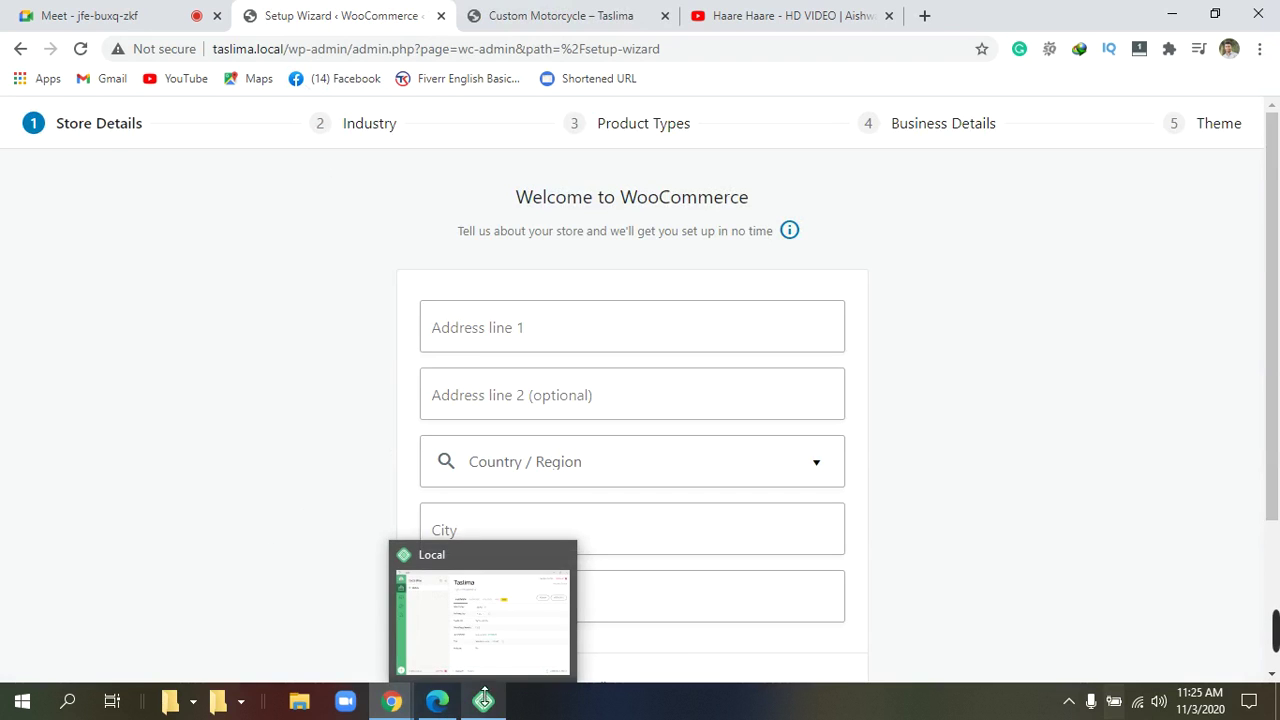
click(462, 618)
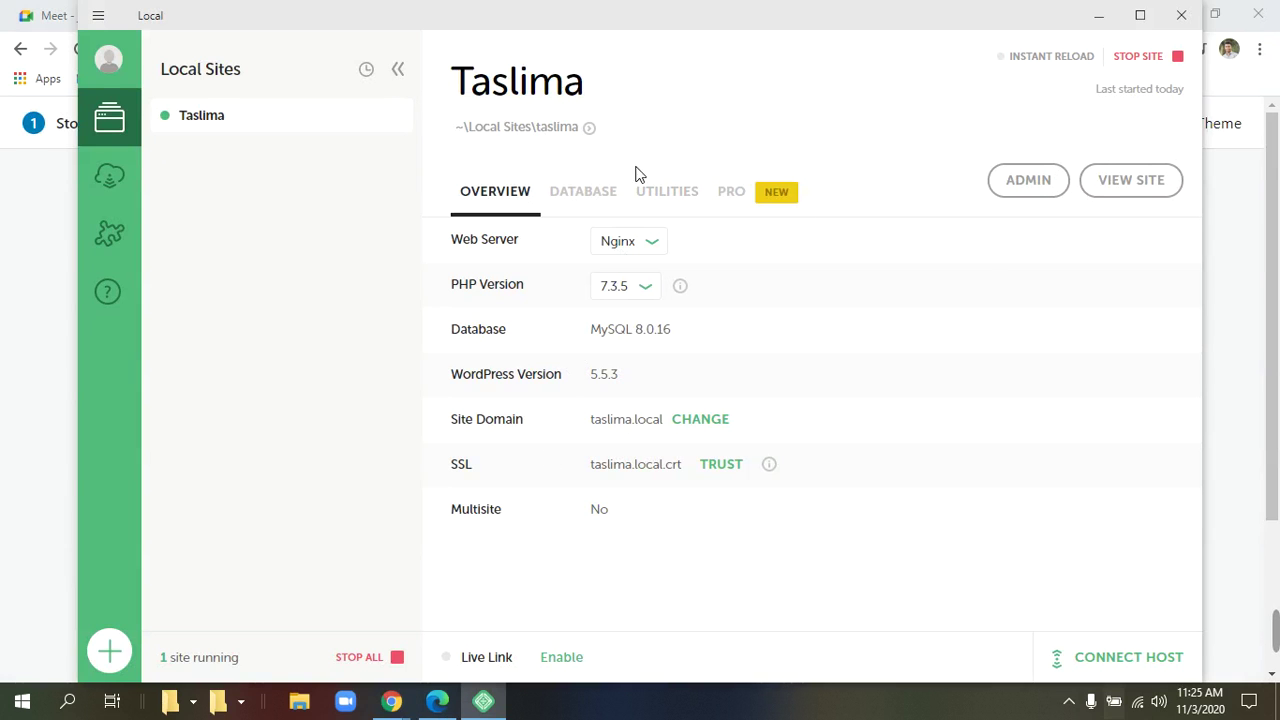
click(1034, 190)
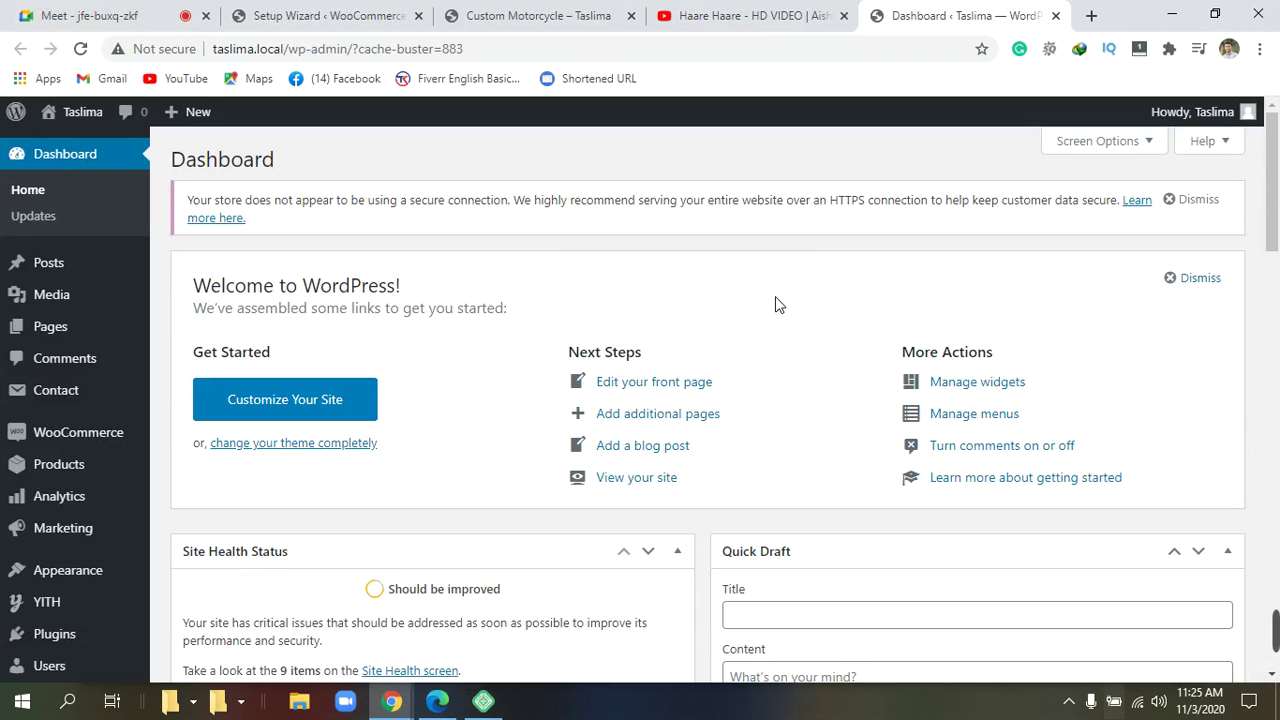
Open WooCommerce in the admin tab, then close the duplicate Setup Wizard and YouTube tabs.
mouse_move(27, 411)
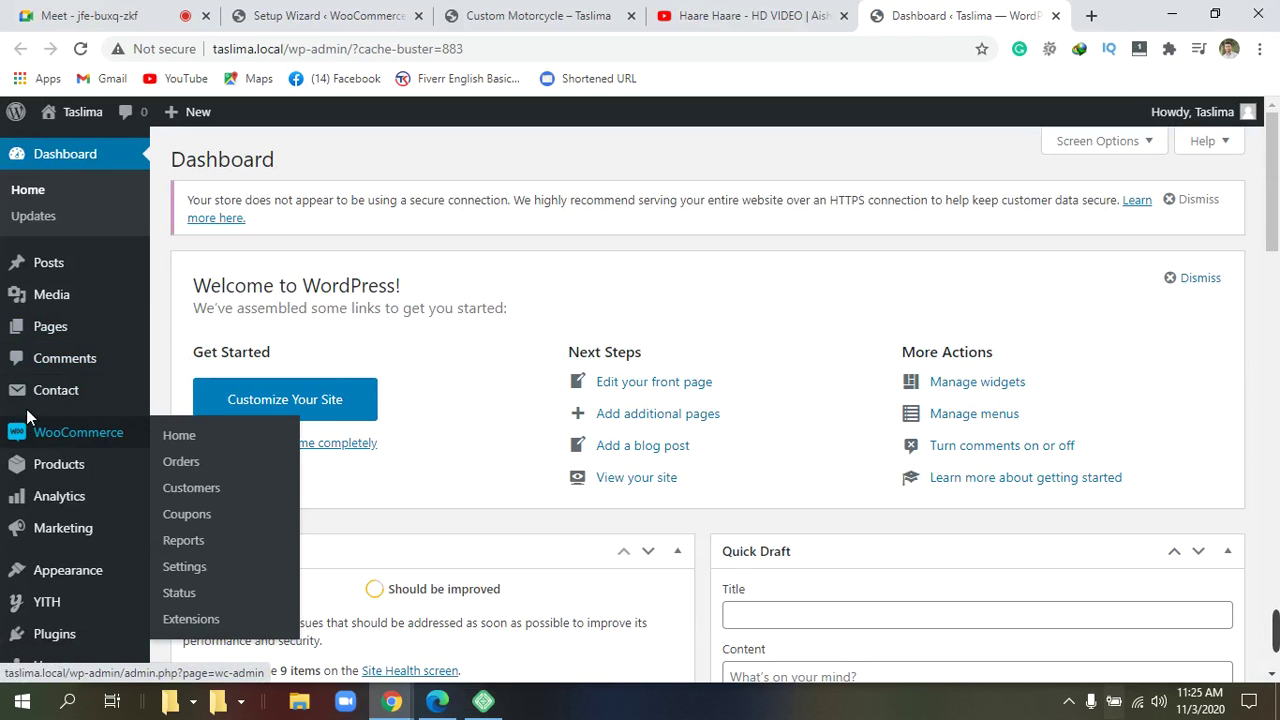
click(69, 441)
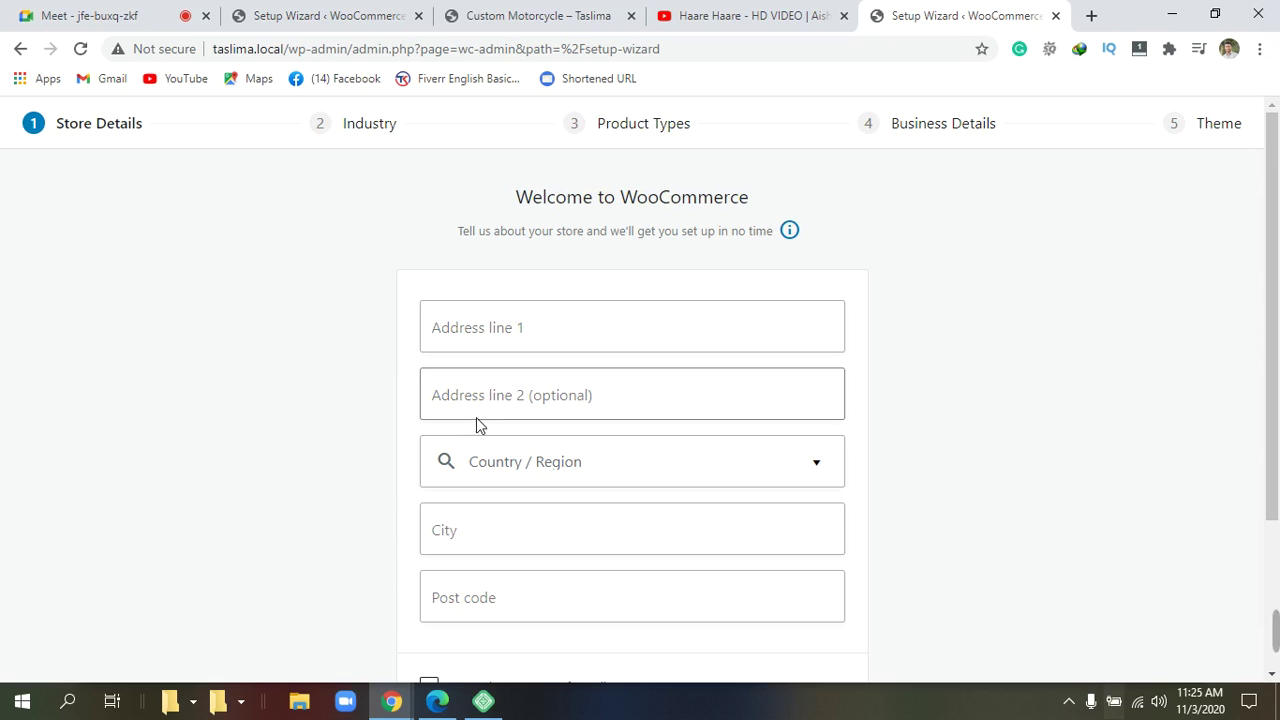
click(1055, 16)
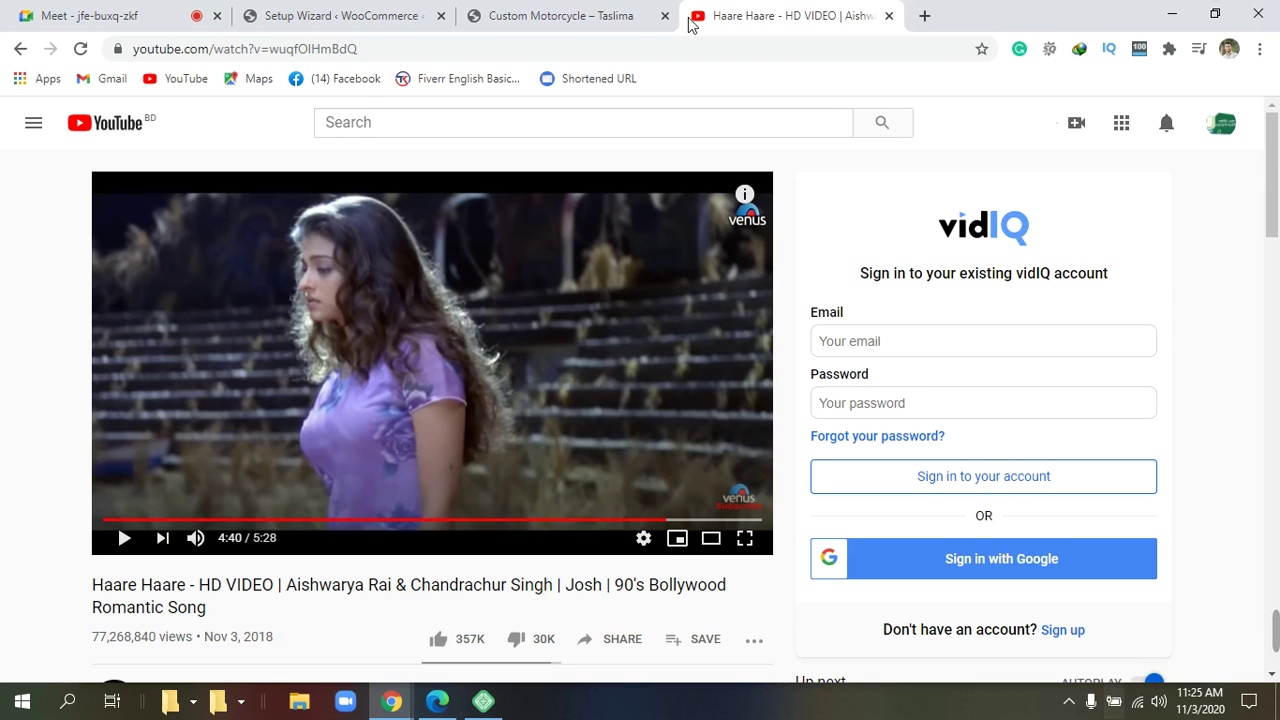
click(543, 23)
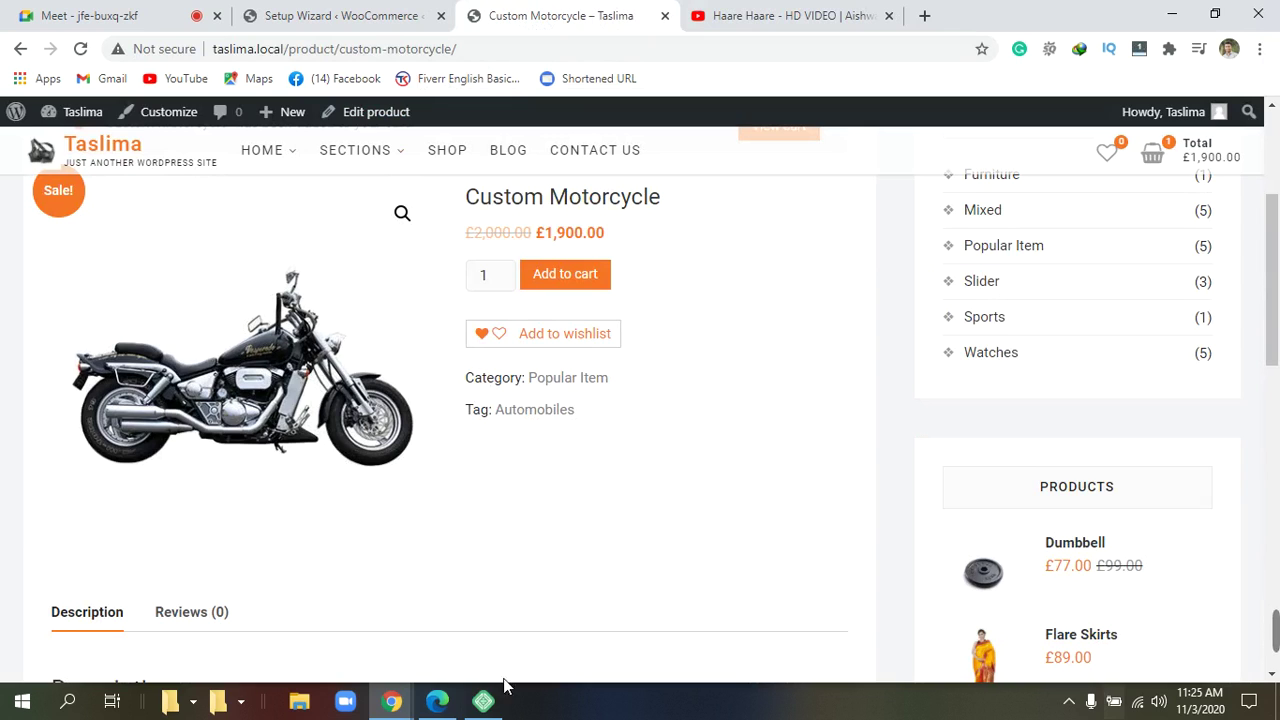
click(890, 24)
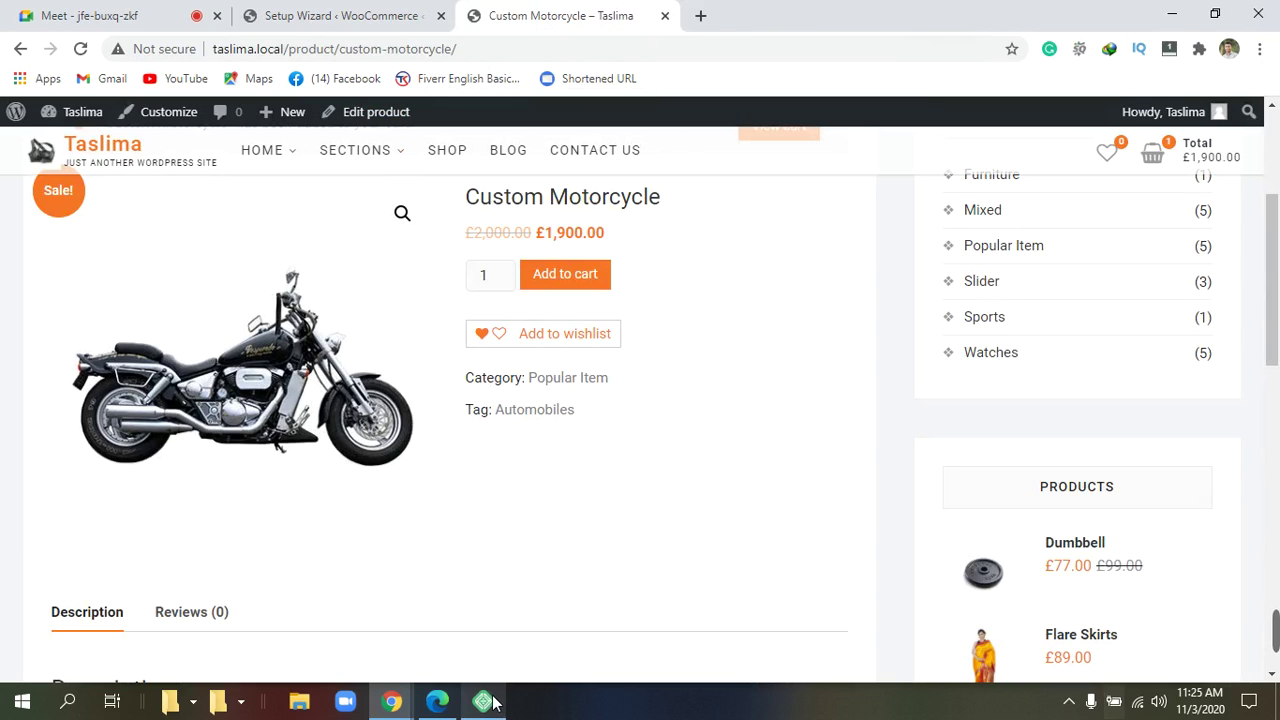
Reopen the admin from Local and go to WooCommerce Home's Store Details step.
click(484, 702)
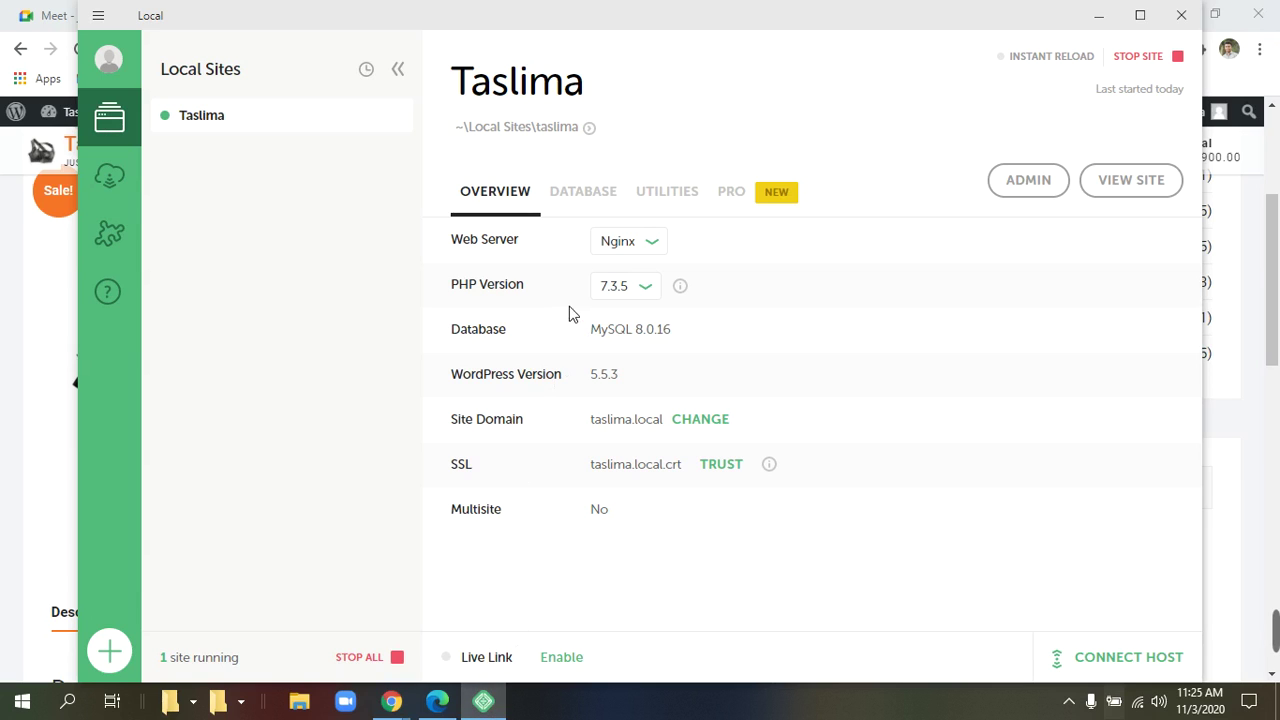
click(1032, 186)
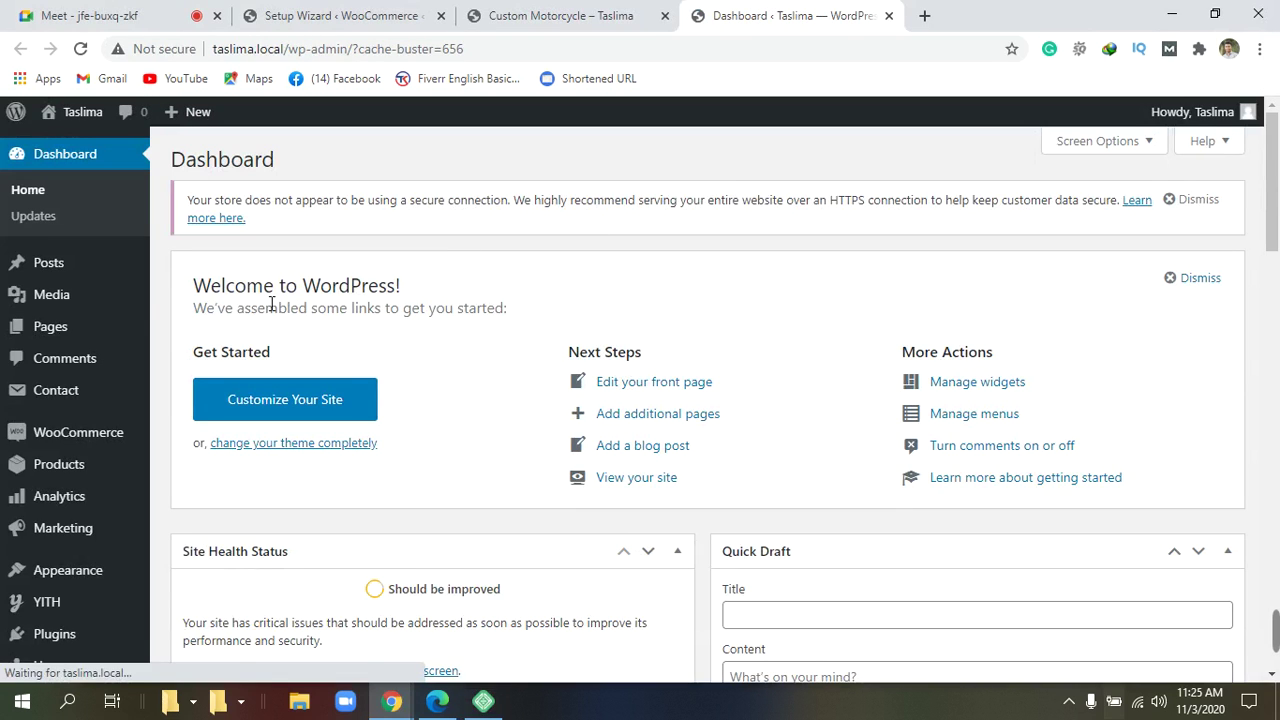
click(108, 436)
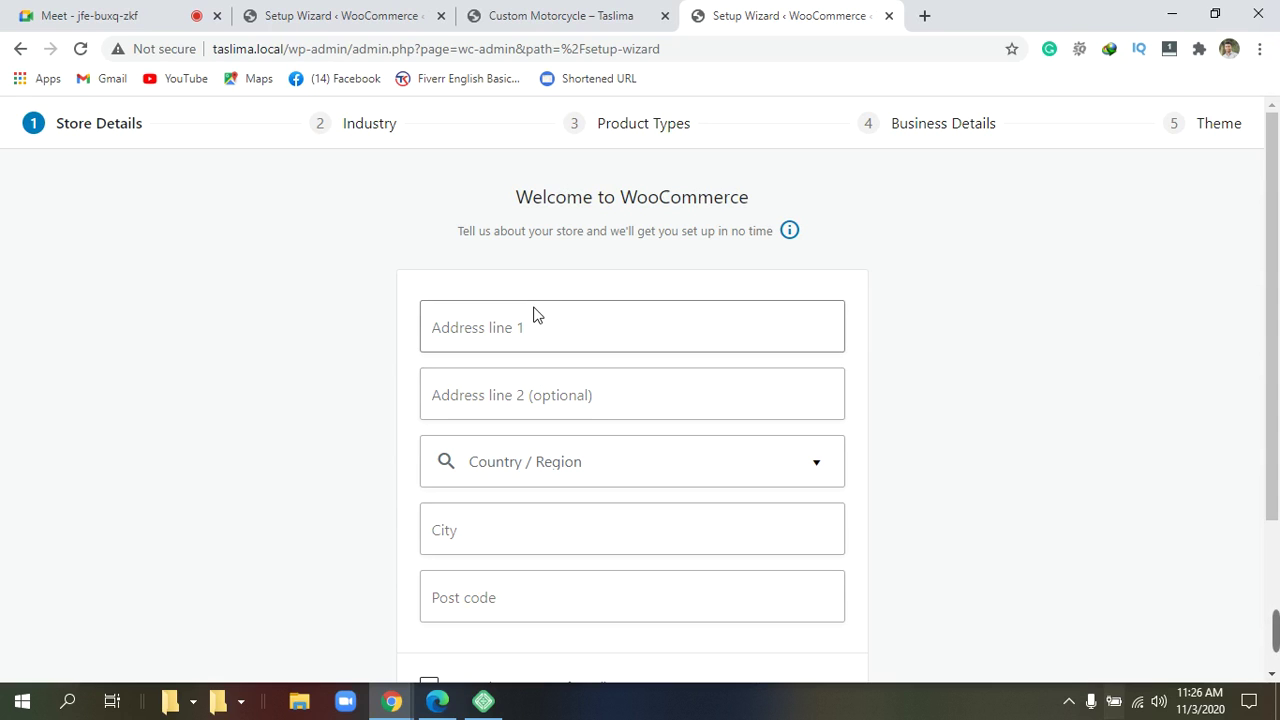
Type the store's street address into Address line 1, correcting typos along the way.
click(546, 329)
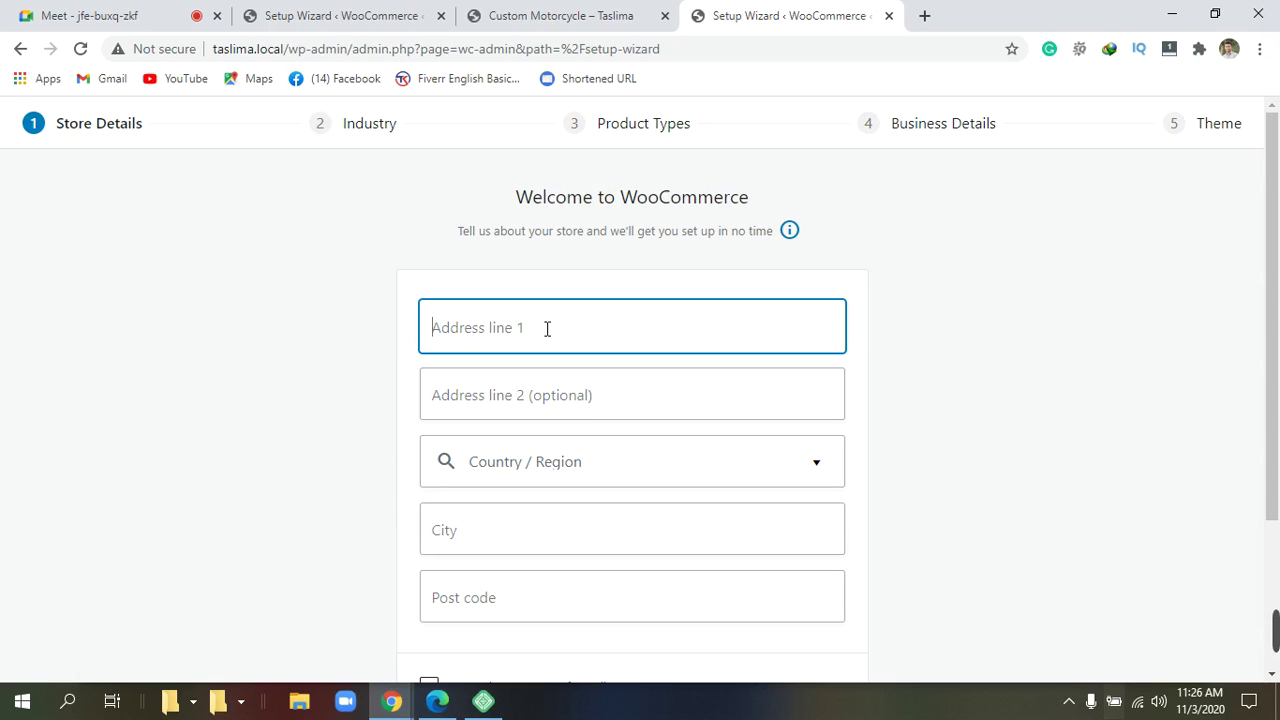
text(CHO)
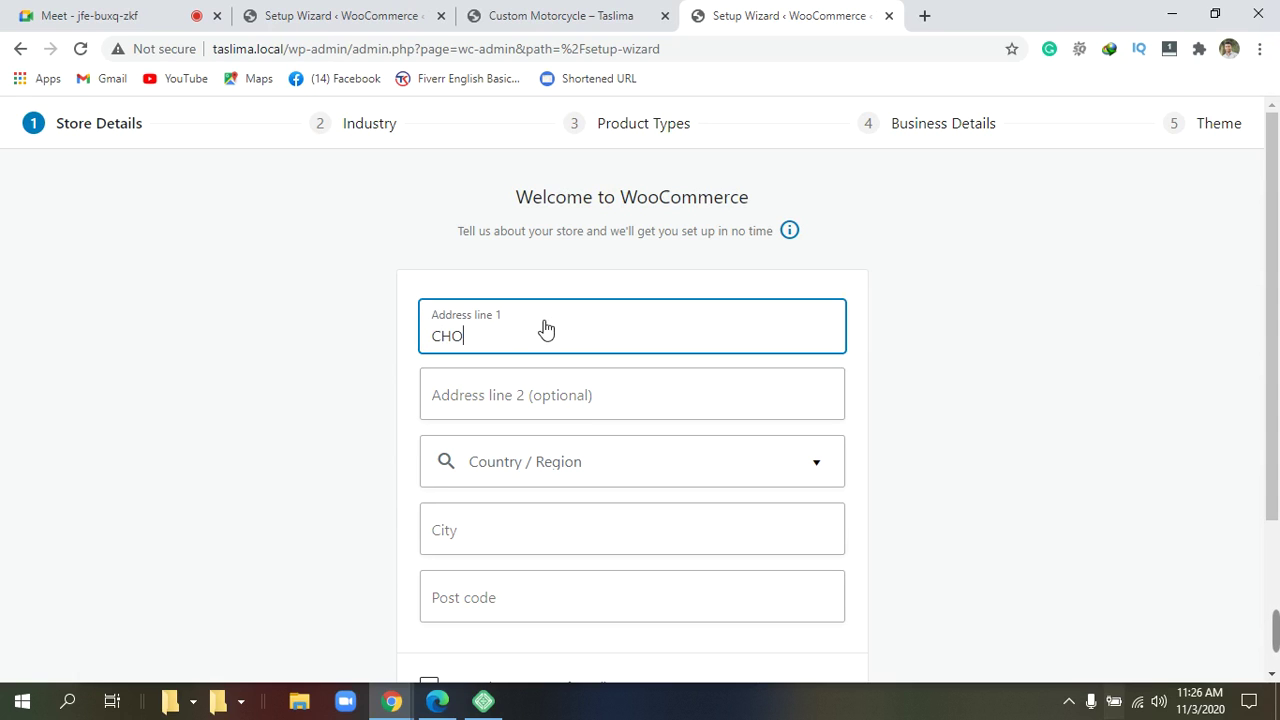
text(RBASHI)
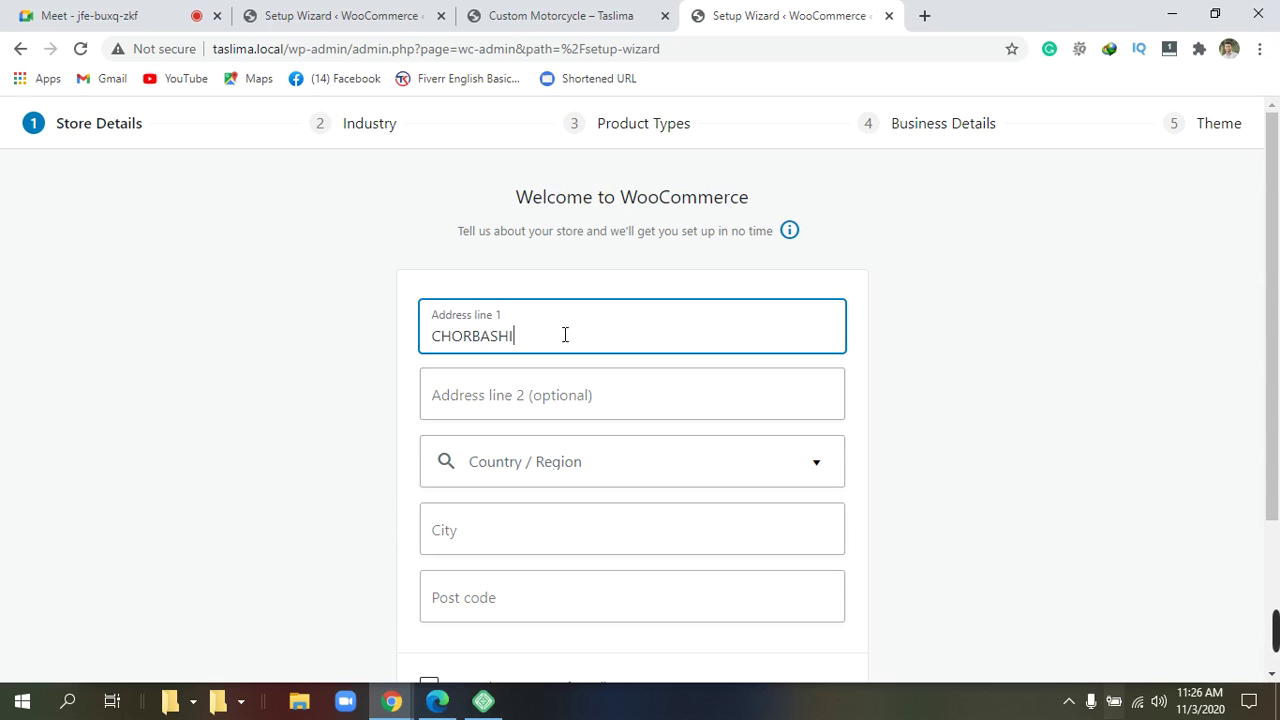
key(BackSpace)
key(BackSpace)
key(BackSpace)
key(BackSpace)
key(BackSpace)
key(BackSpace)
key(BackSpace)
key(BackSpace)
key(BackSpace)
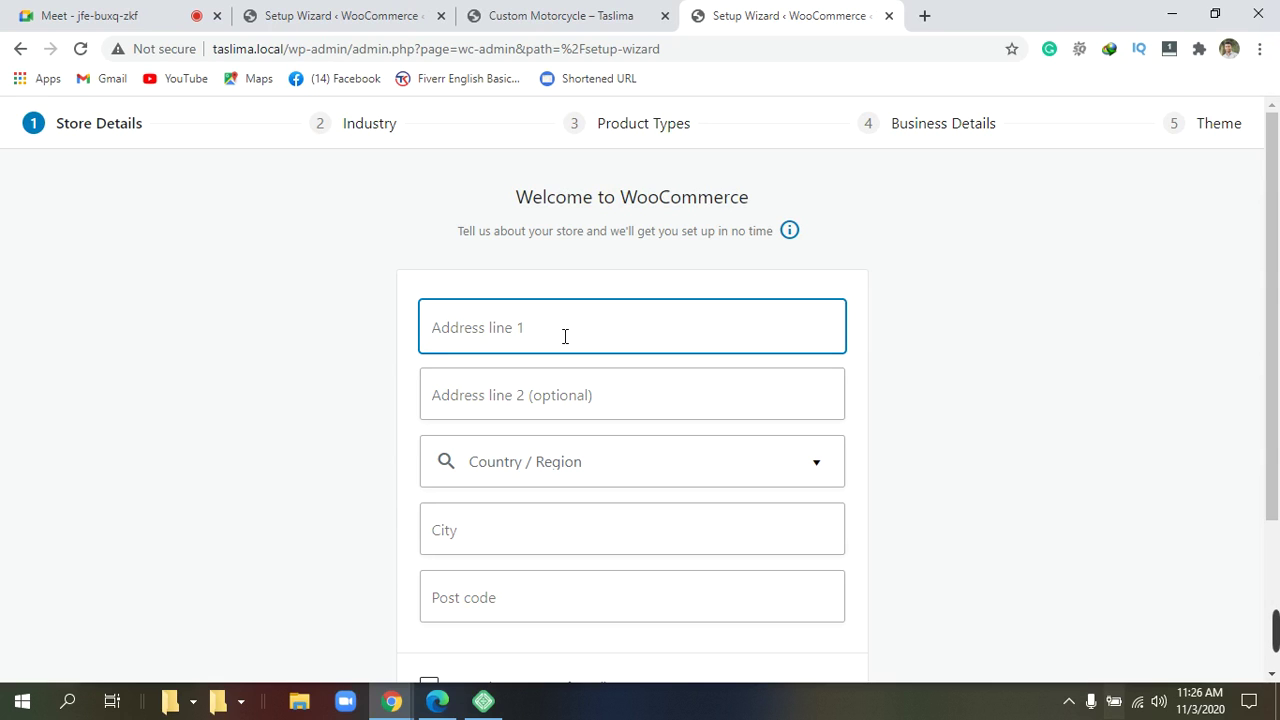
text(cho)
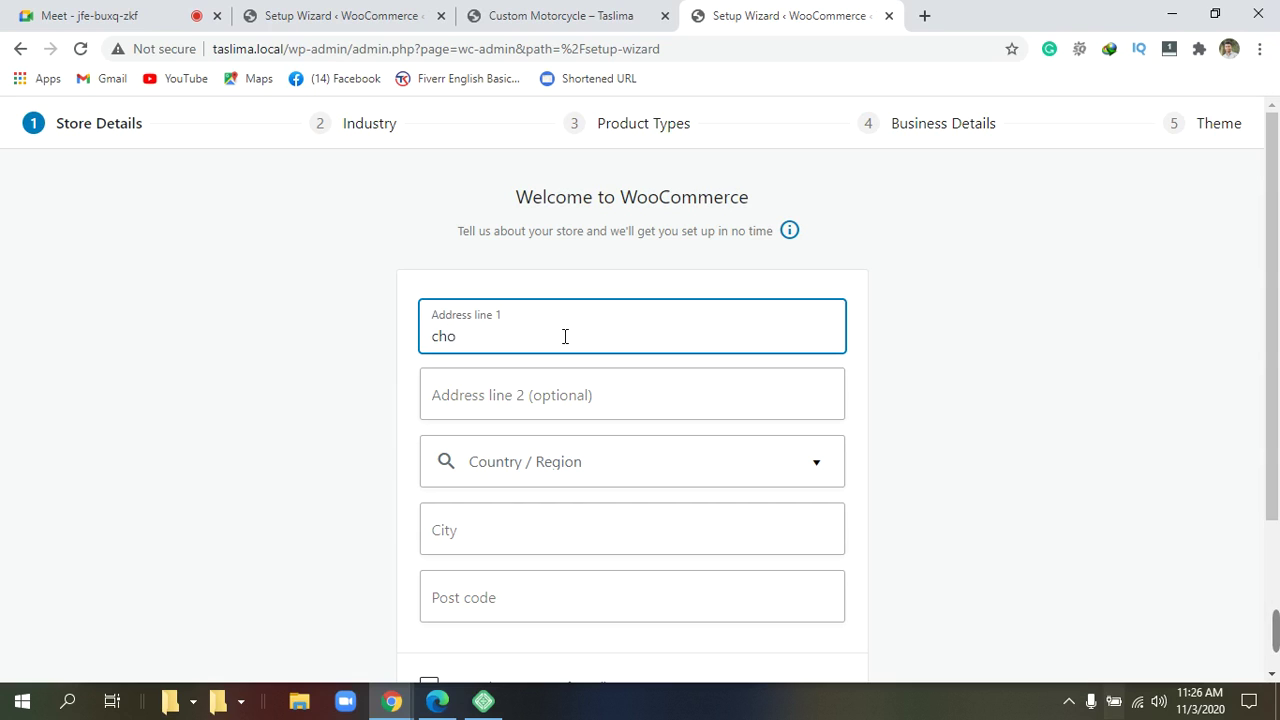
key(BackSpace)
key(BackSpace)
key(BackSpace)
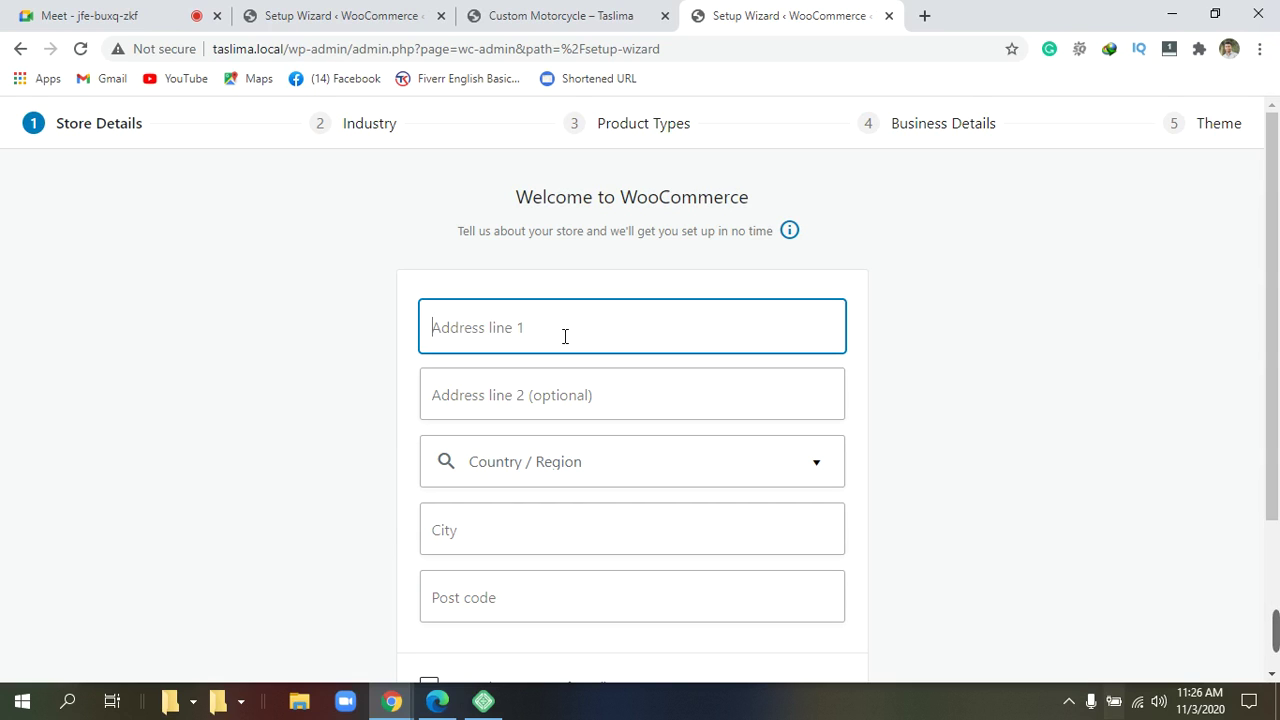
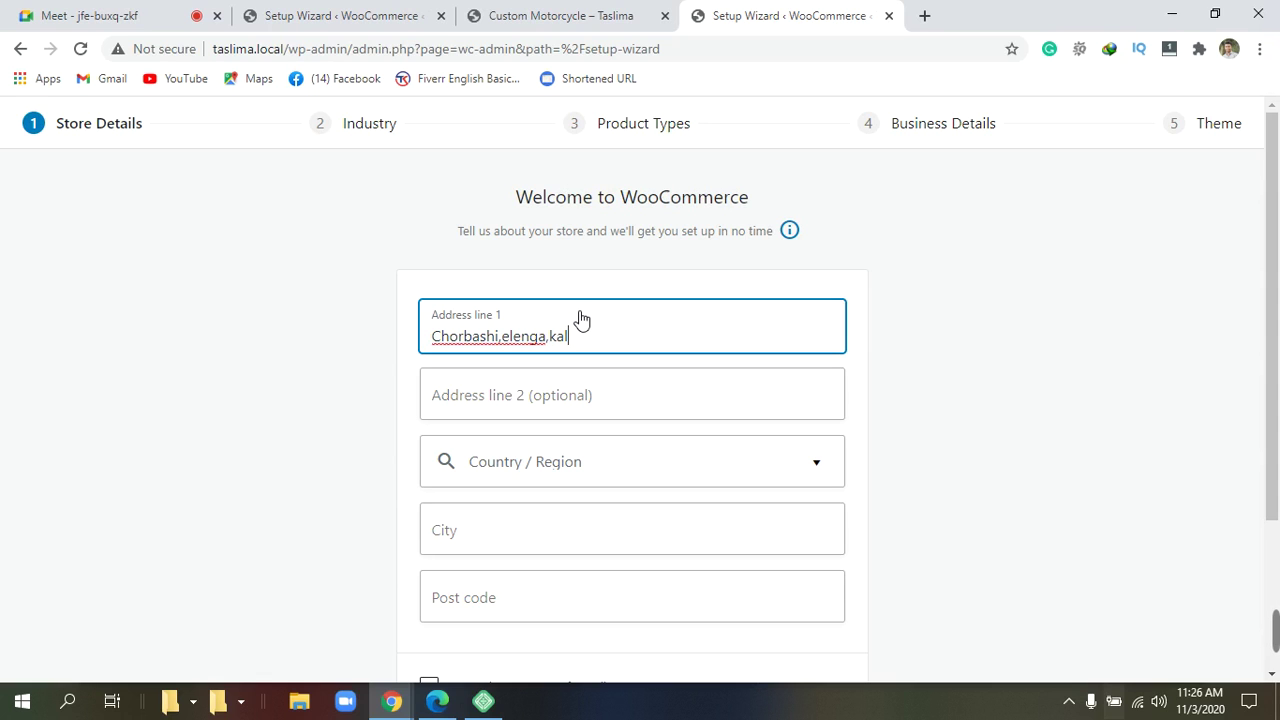
Filter the Country / Region list with 'tan' and choose Bangladesh — Tangail.
click(563, 476)
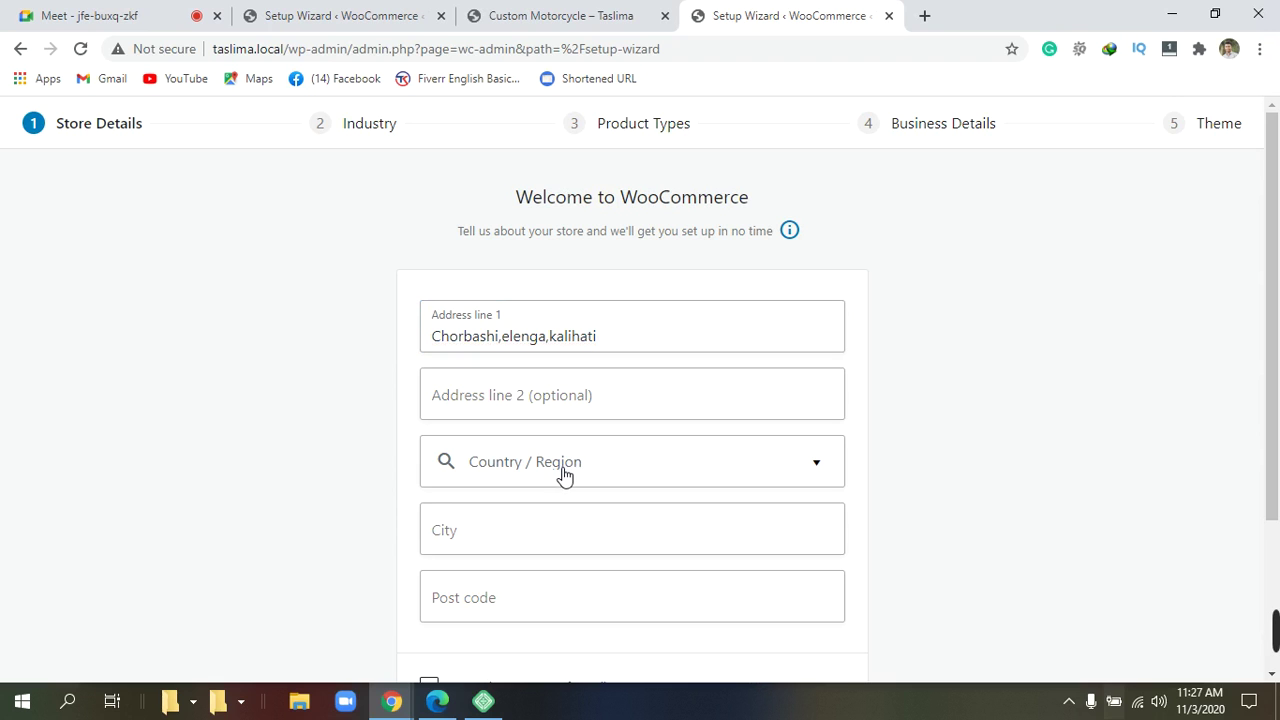
click(564, 476)
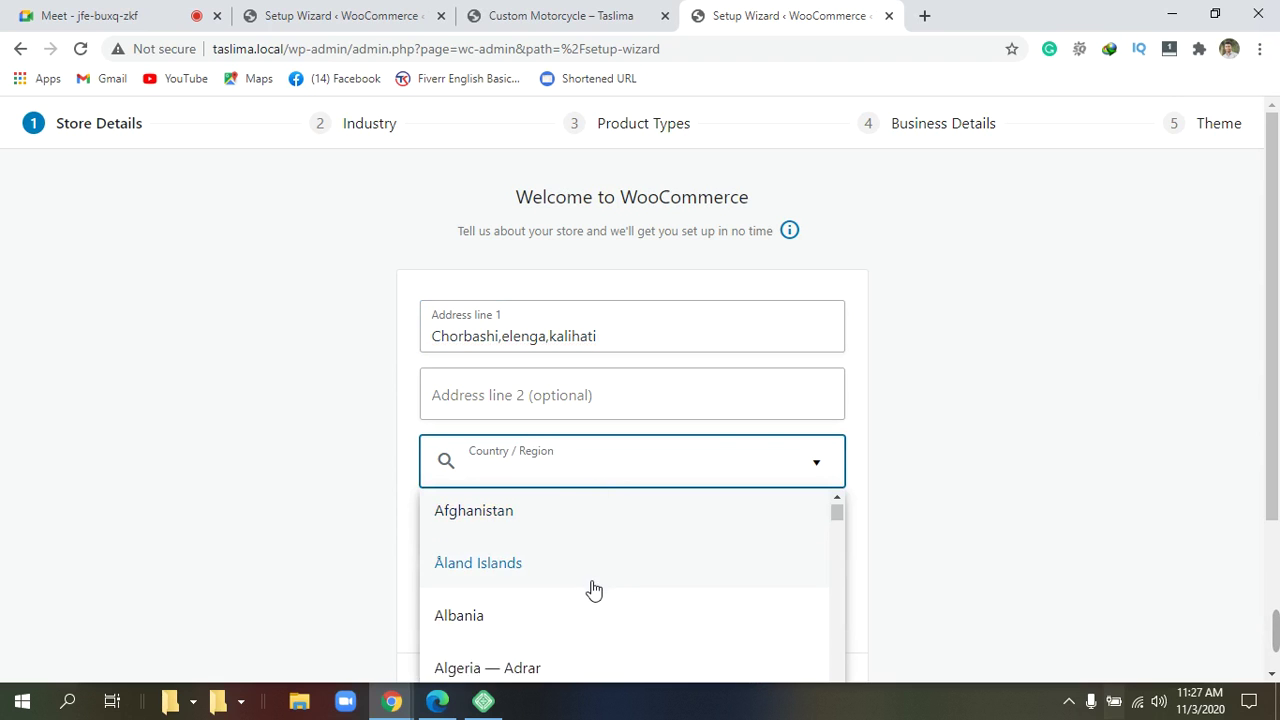
scroll(593, 590, down, 3)
key(Down)
key(Down)
key(Down)
key(Down)
key(Down)
key(Down)
key(Down)
key(Down)
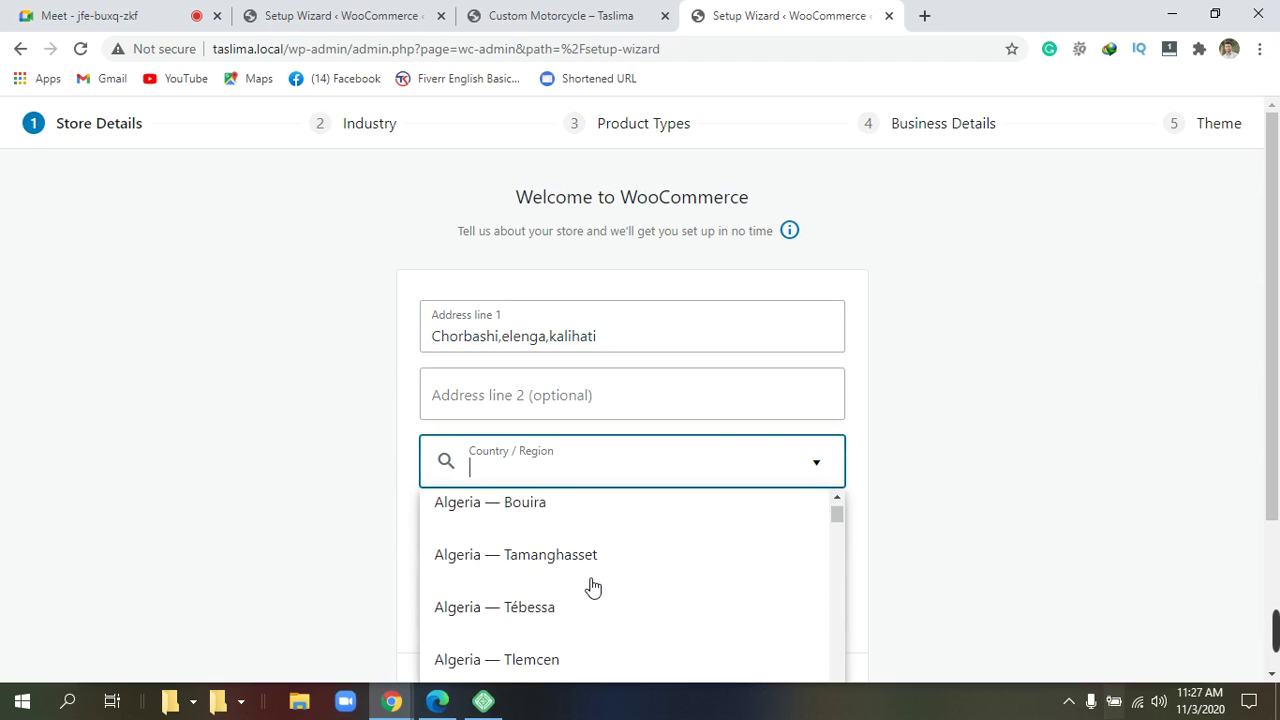
scroll(591, 583, down, 2)
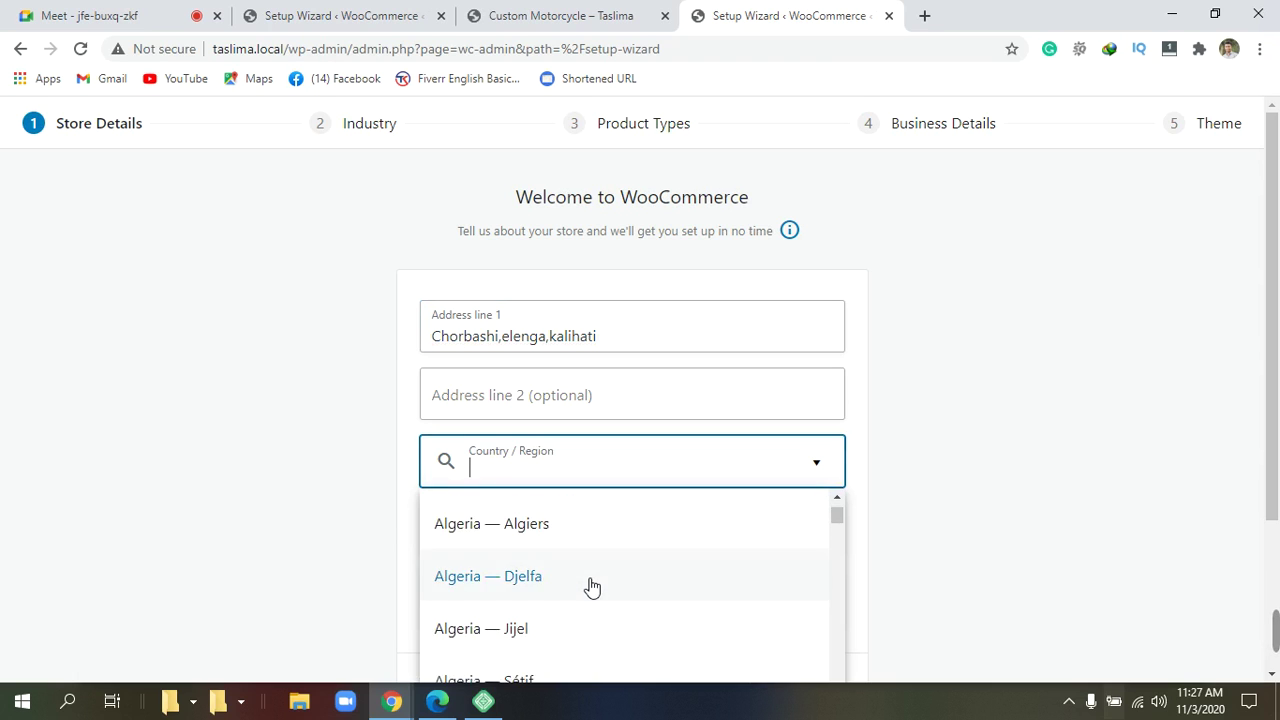
scroll(591, 583, up, 2)
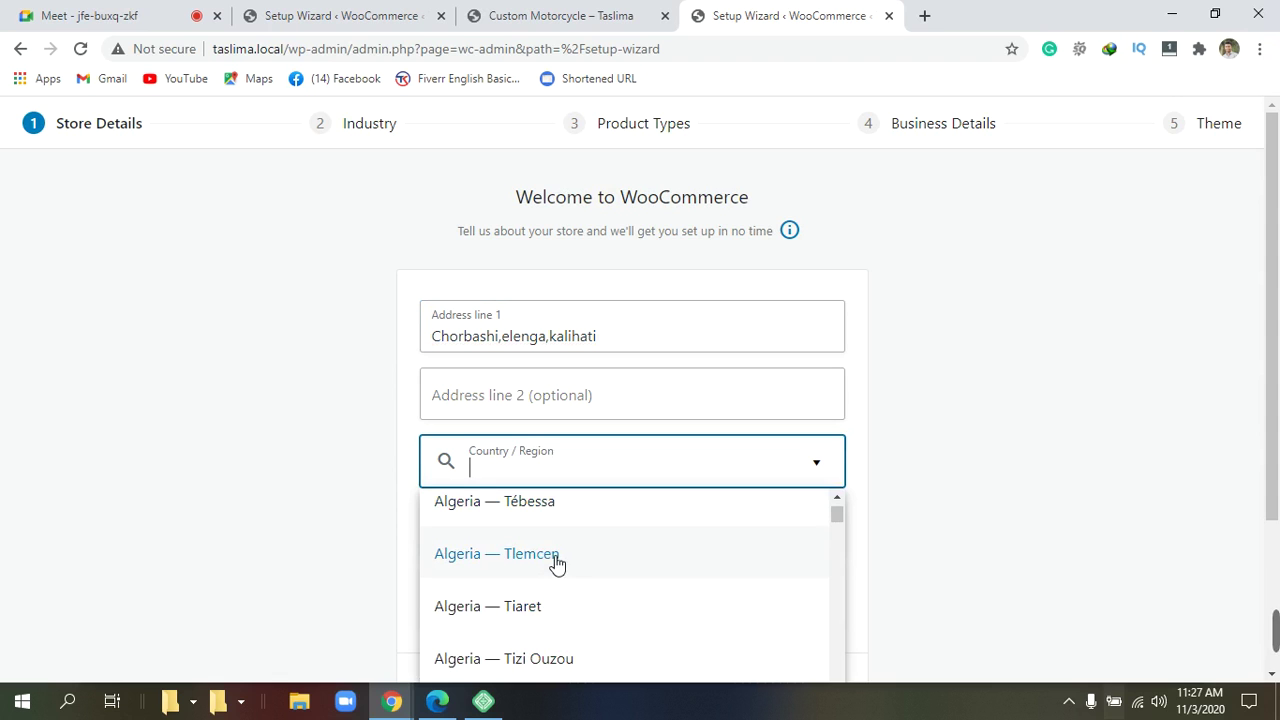
scroll(557, 565, down, 2)
scroll(557, 565, down, 6)
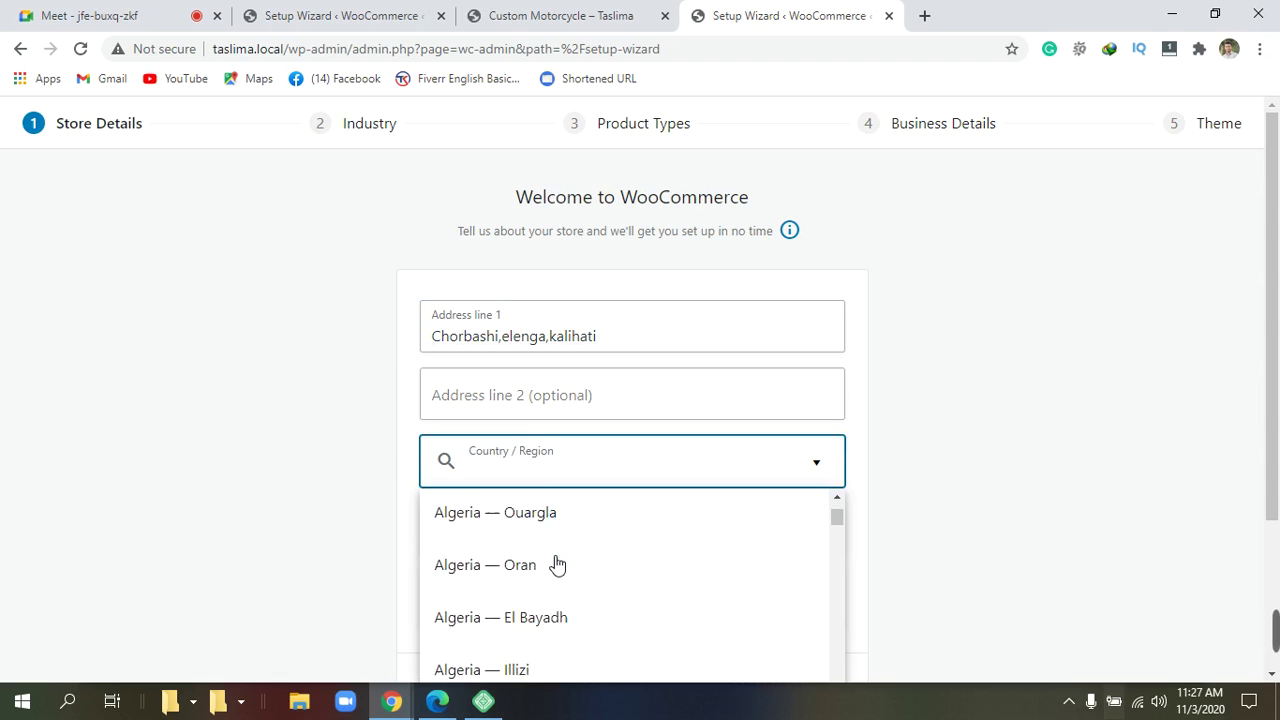
scroll(557, 565, down, 10)
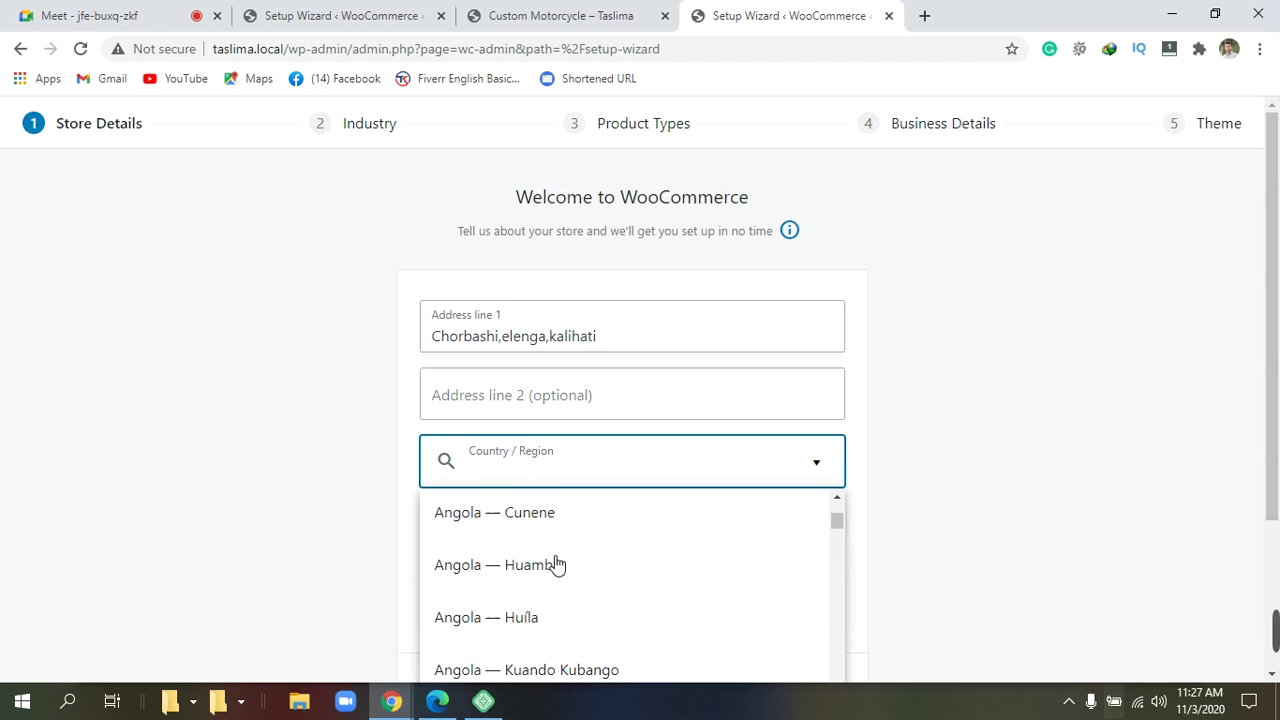
scroll(557, 565, down, 12)
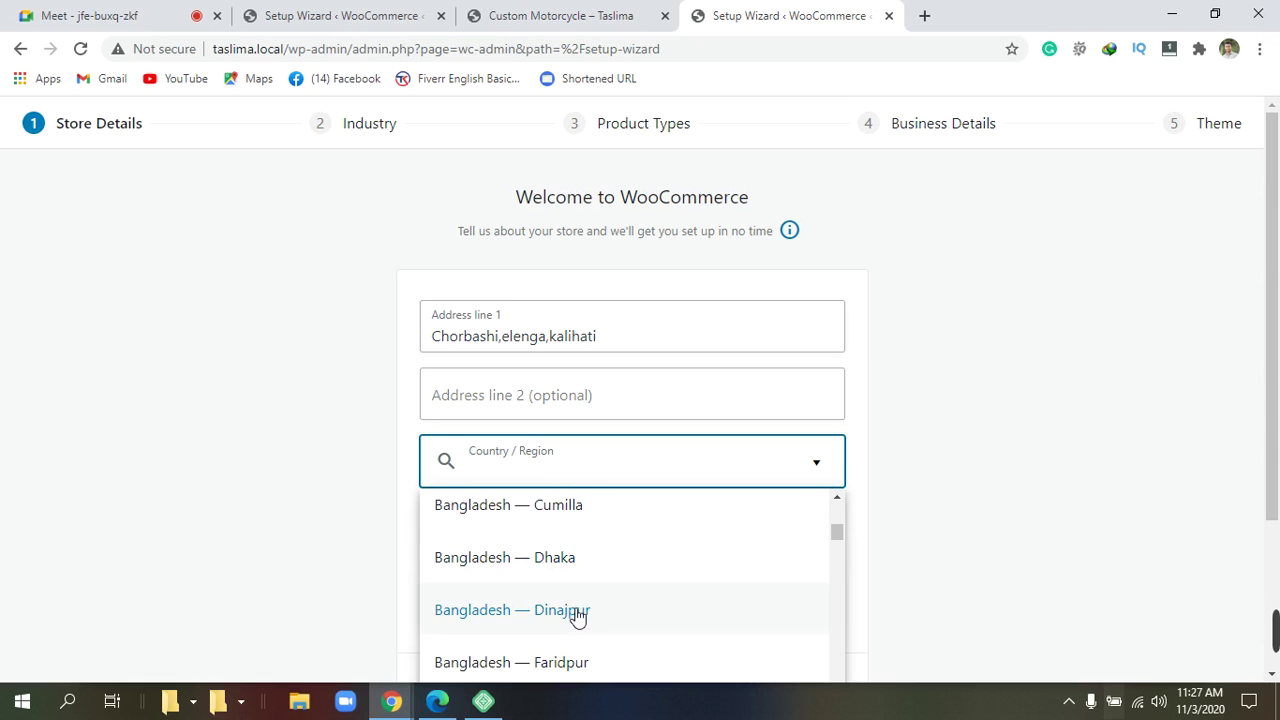
scroll(576, 612, up, 1)
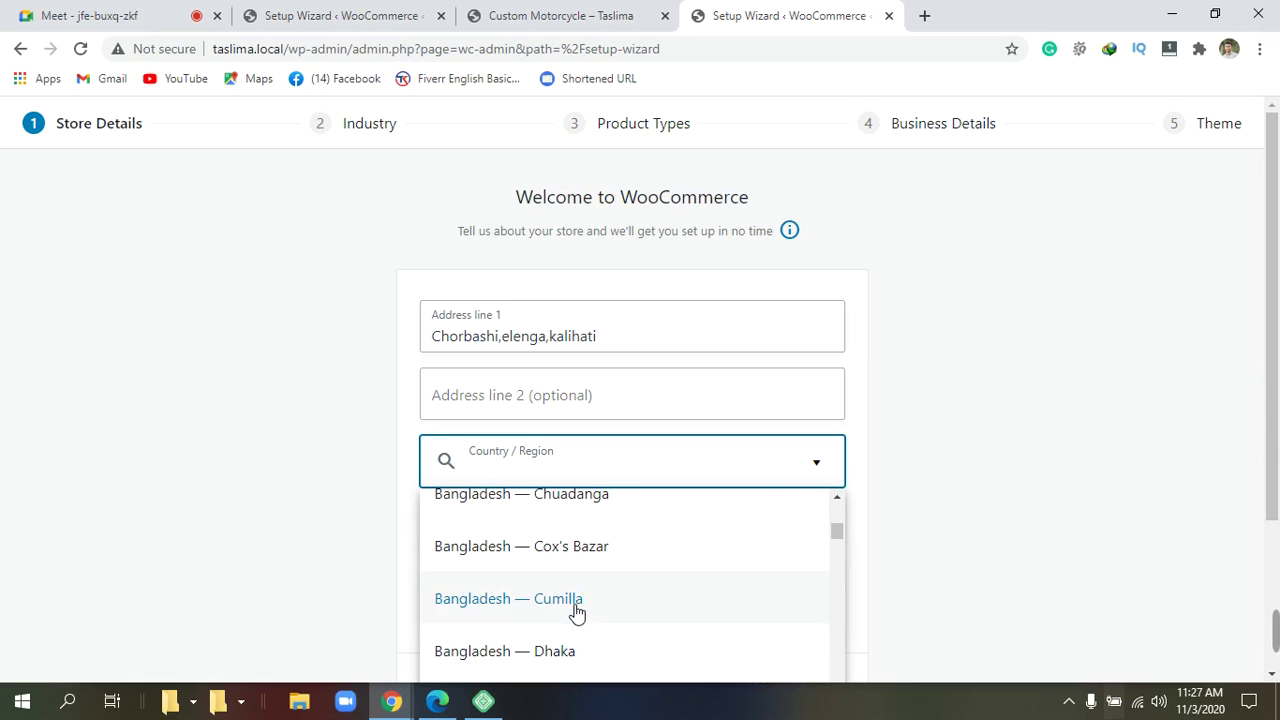
scroll(576, 612, up, 1)
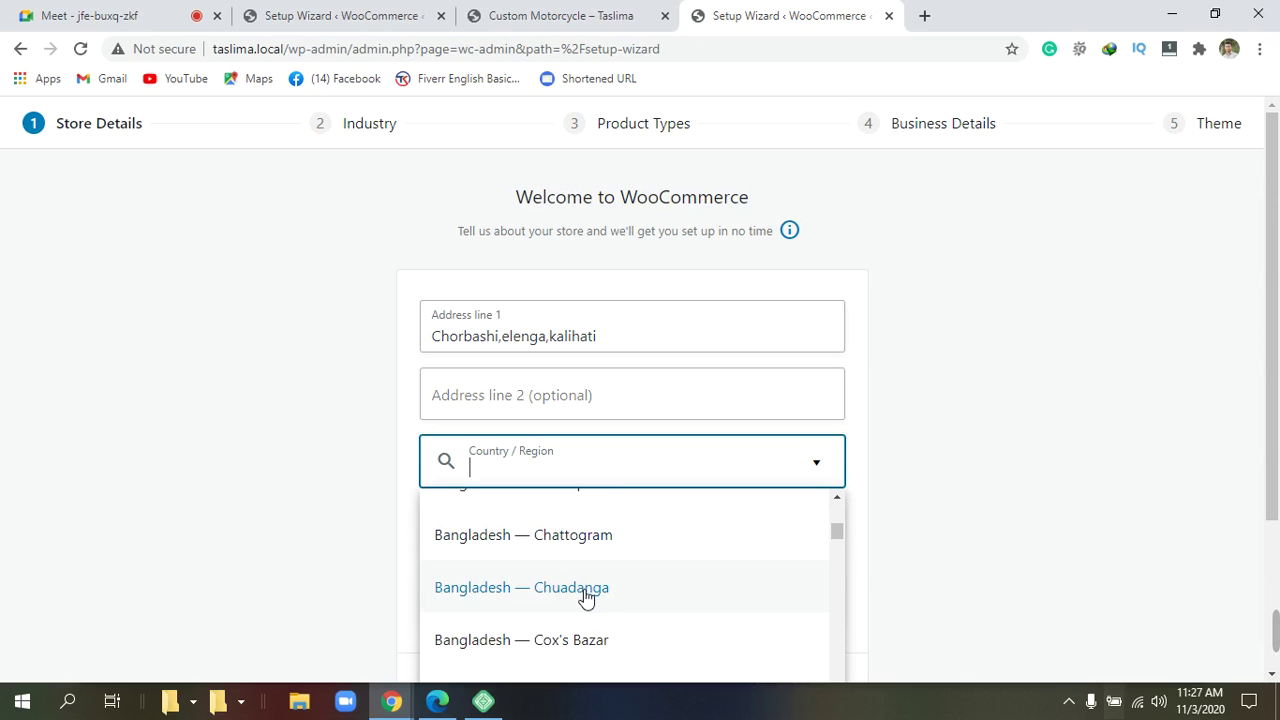
scroll(585, 595, down, 1)
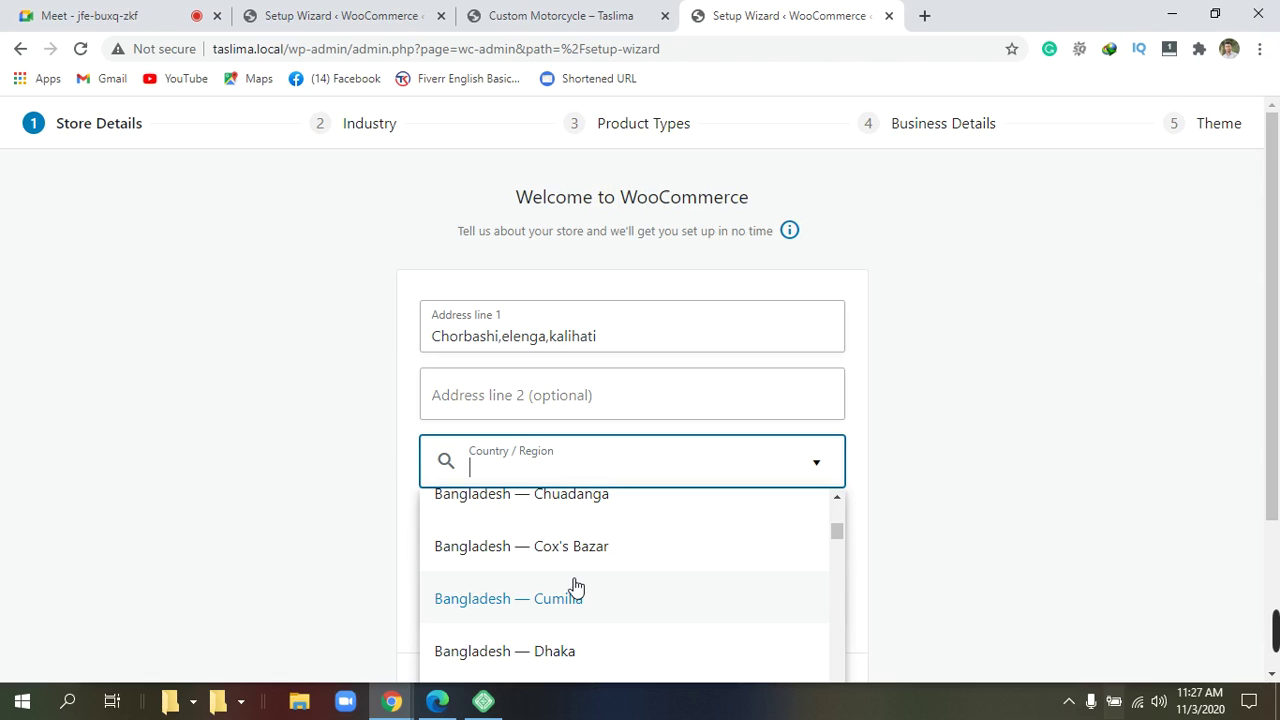
scroll(575, 590, down, 2)
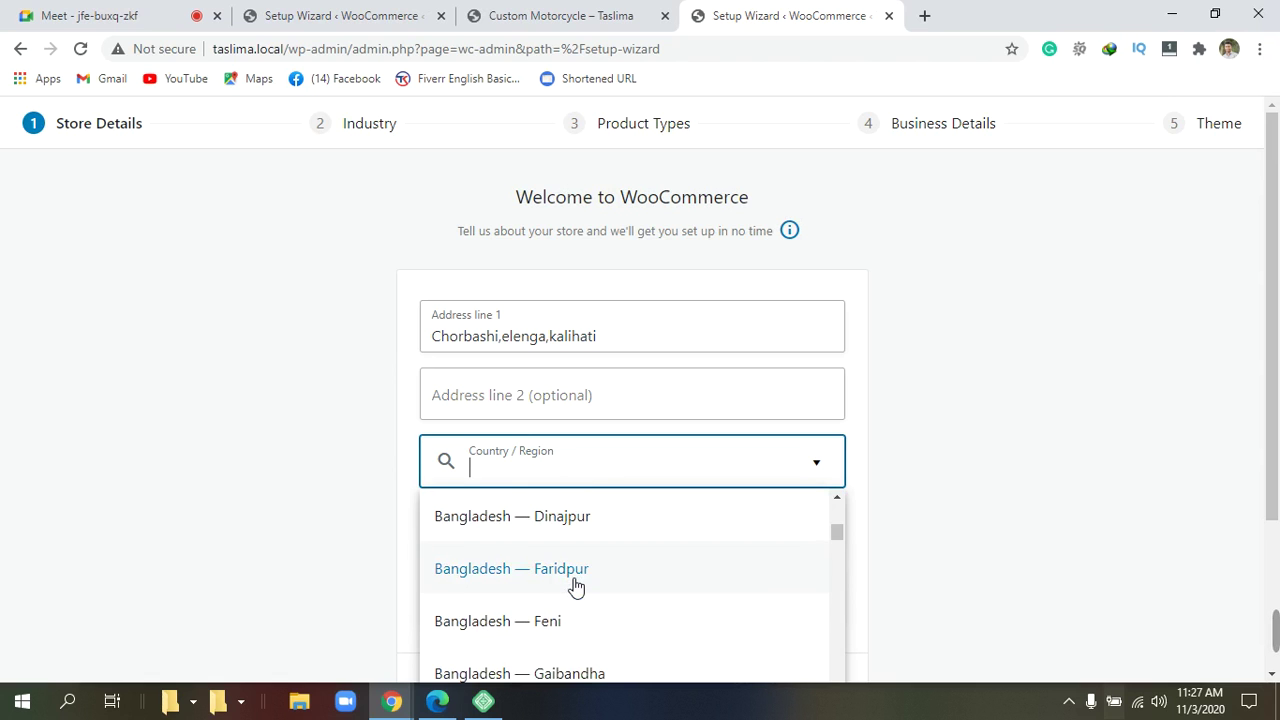
scroll(575, 588, down, 1)
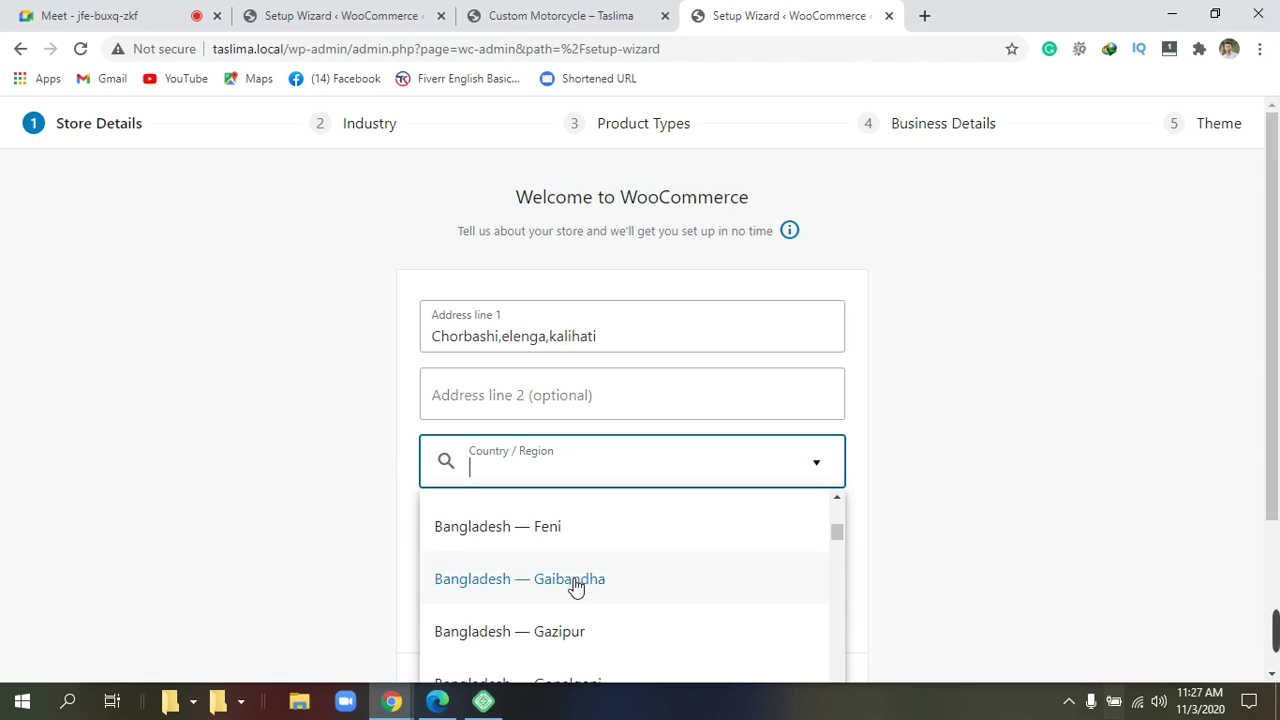
scroll(575, 588, down, 1)
scroll(575, 588, down, 2)
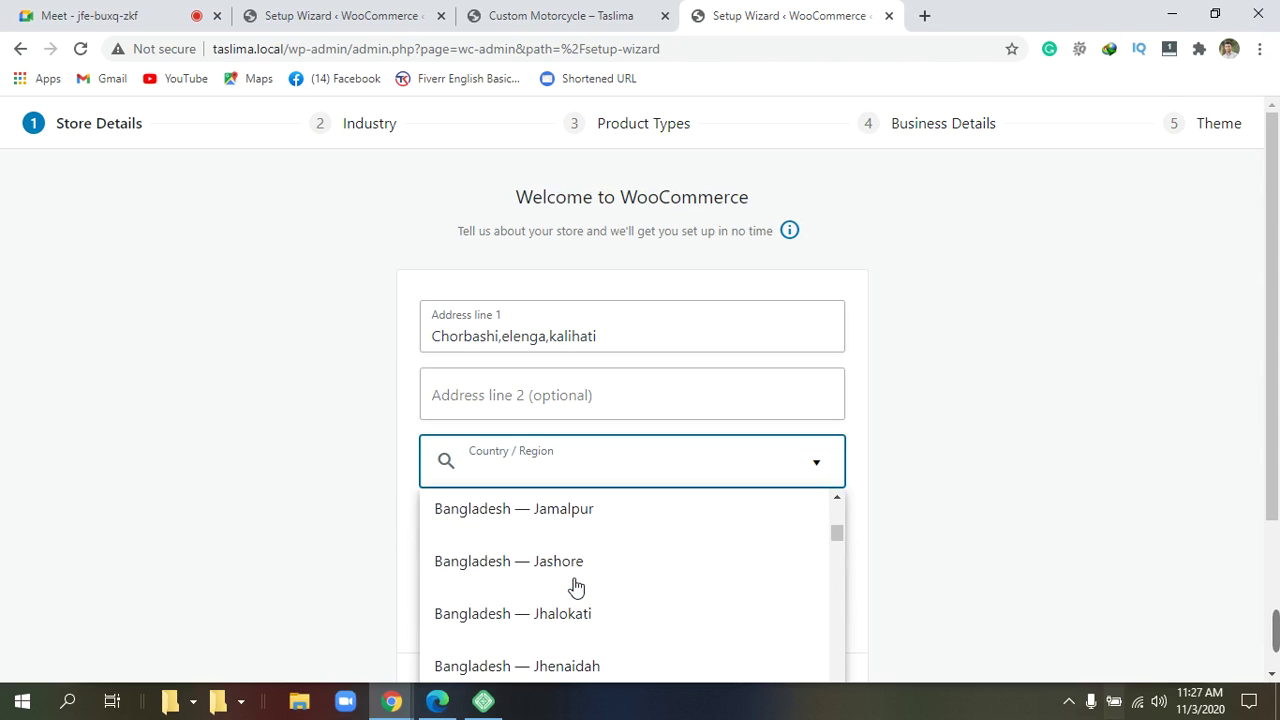
scroll(575, 588, down, 1)
scroll(575, 588, down, 2)
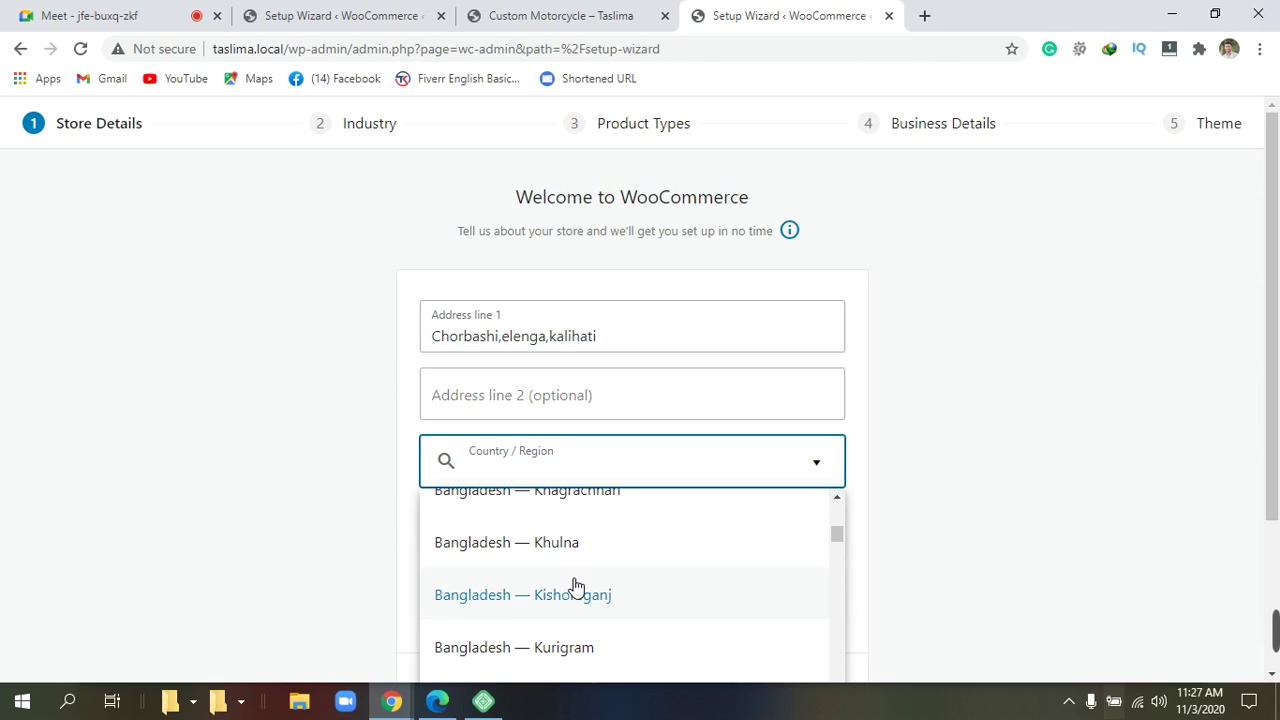
scroll(575, 588, down, 4)
scroll(575, 588, down, 4)
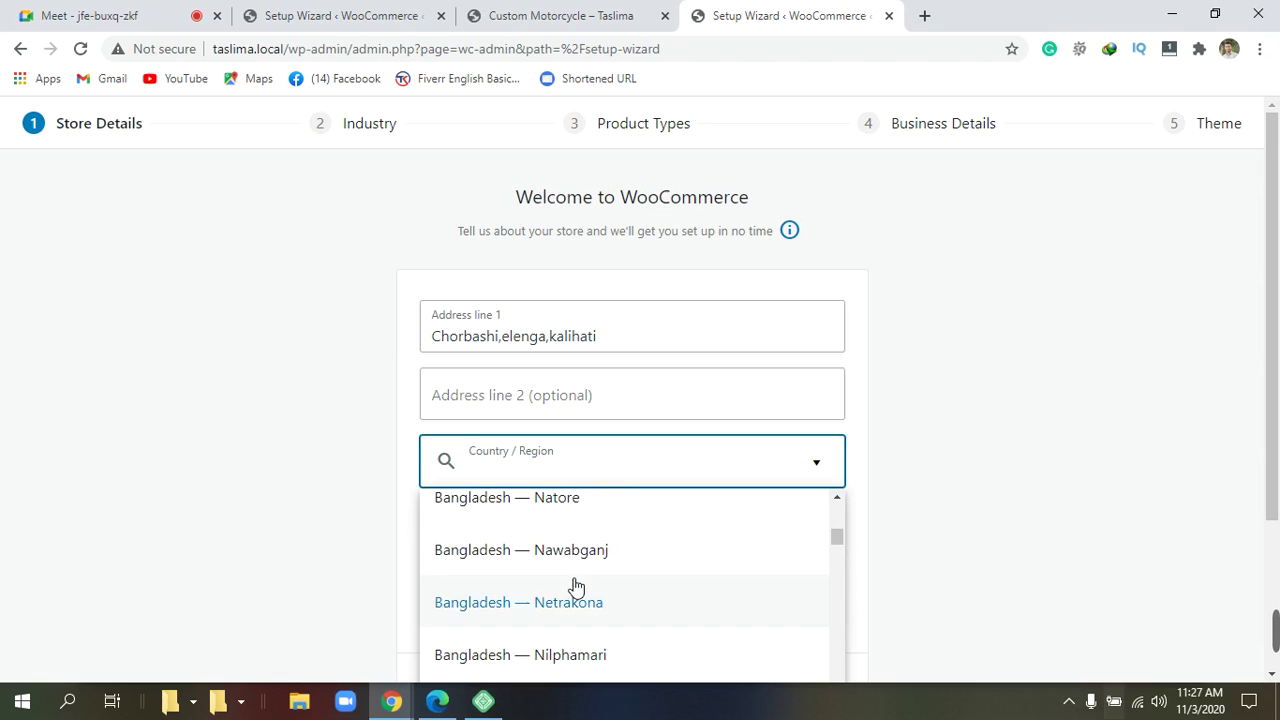
scroll(575, 588, up, 2)
scroll(575, 588, down, 6)
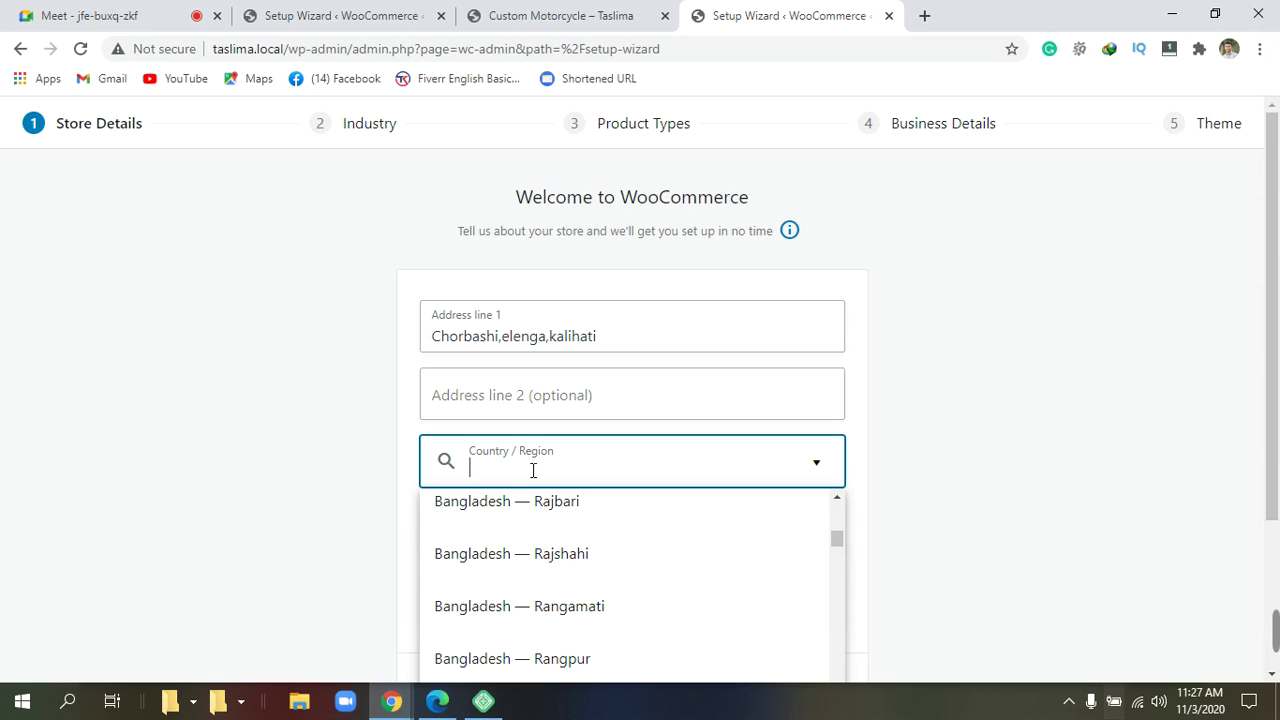
text(t)
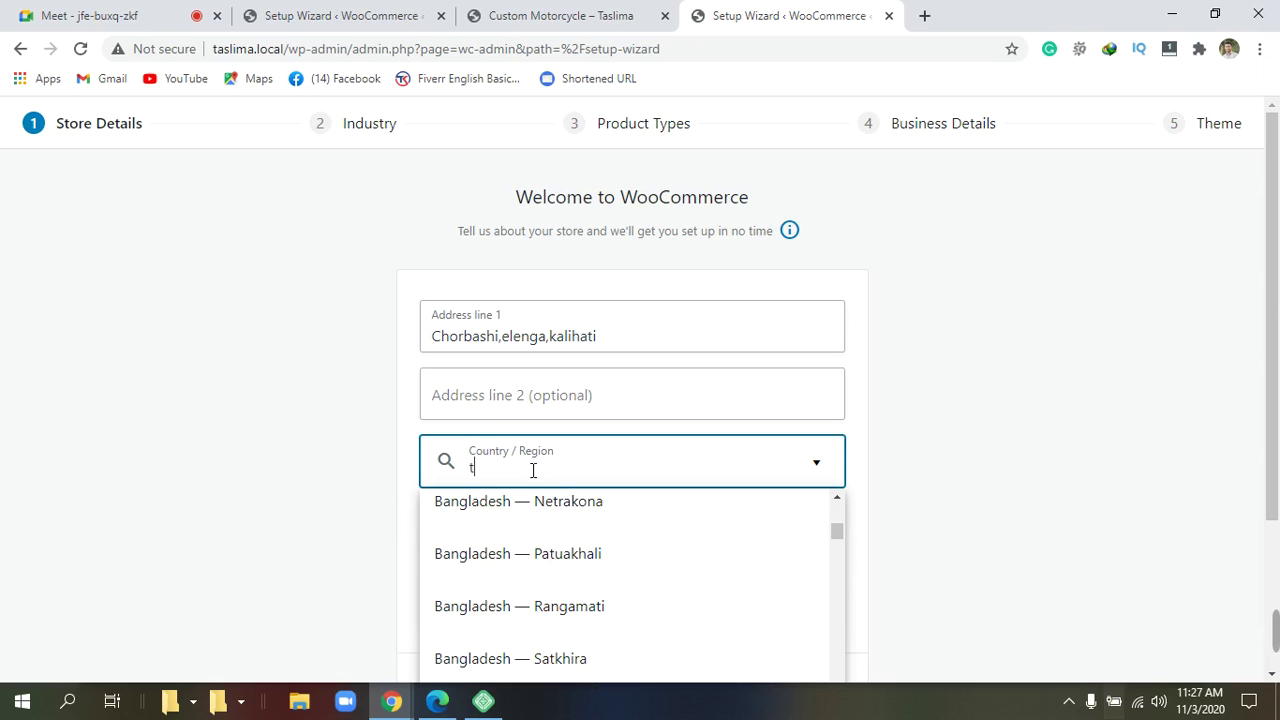
text(an)
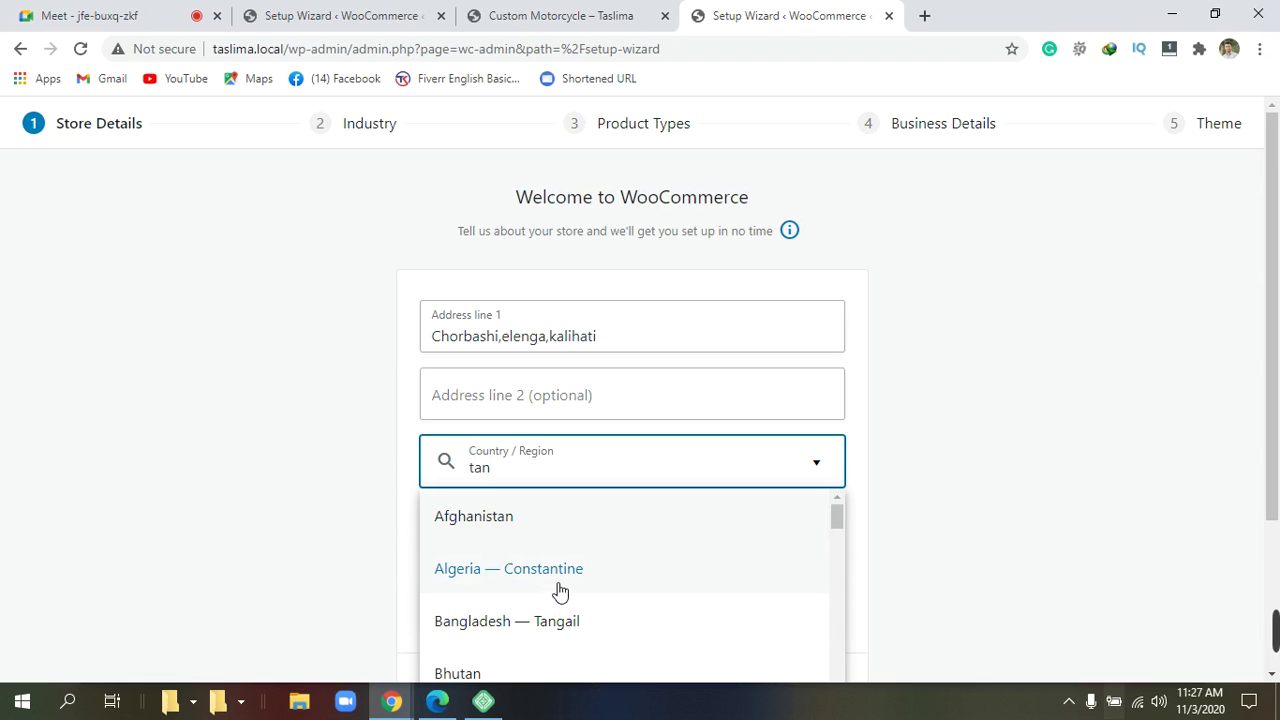
scroll(560, 592, down, 1)
scroll(558, 591, up, 1)
click(557, 626)
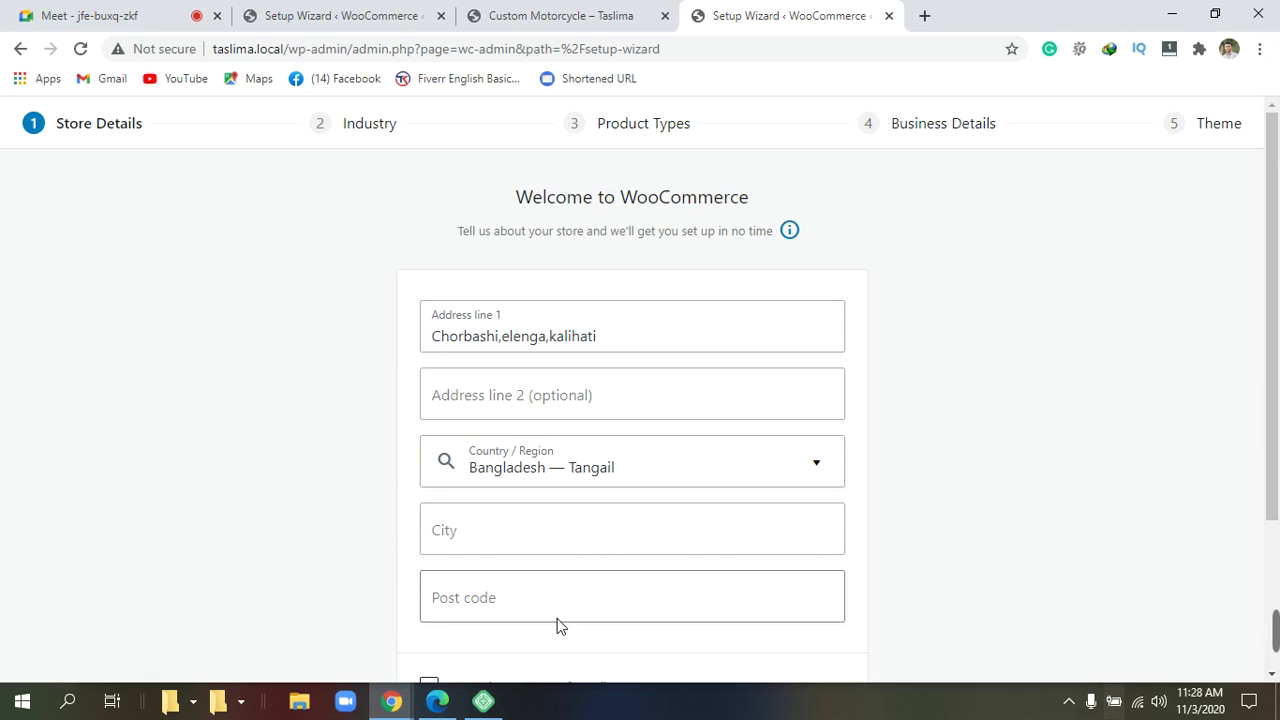
Enter Tangail as the City and 1974 as the Post code.
click(510, 551)
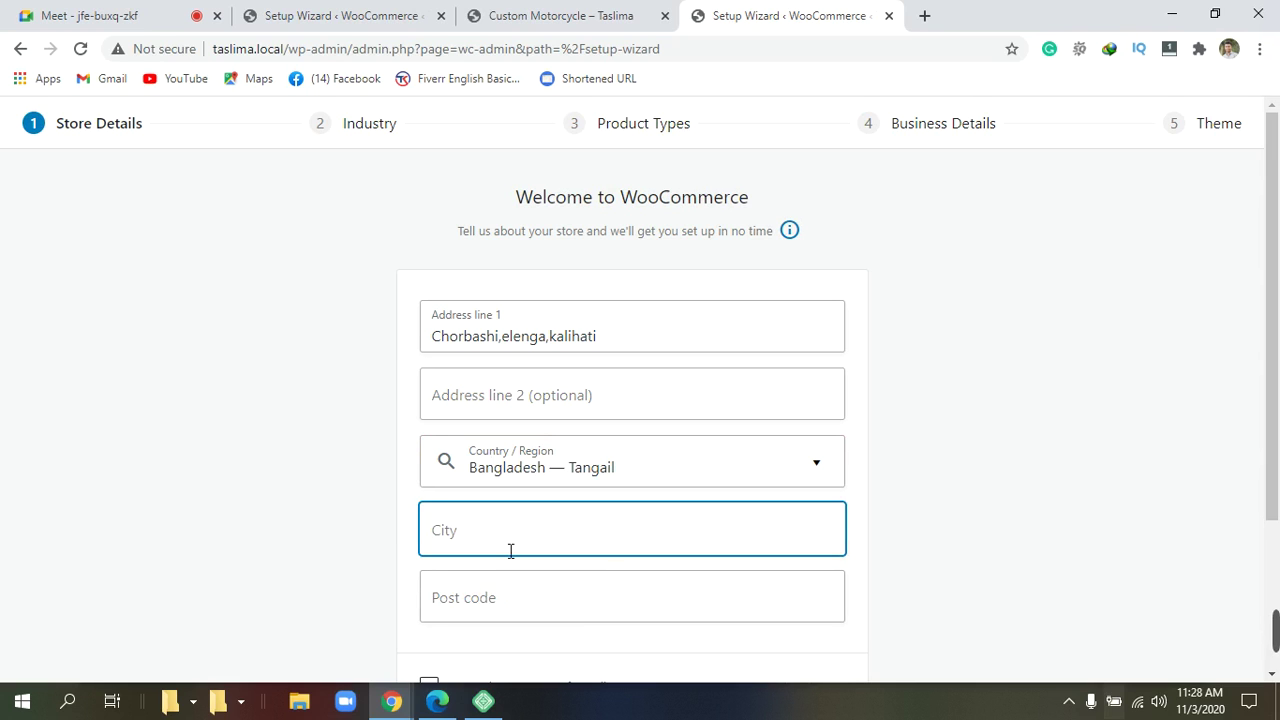
text(t)
key(BackSpace)
text(Tangail)
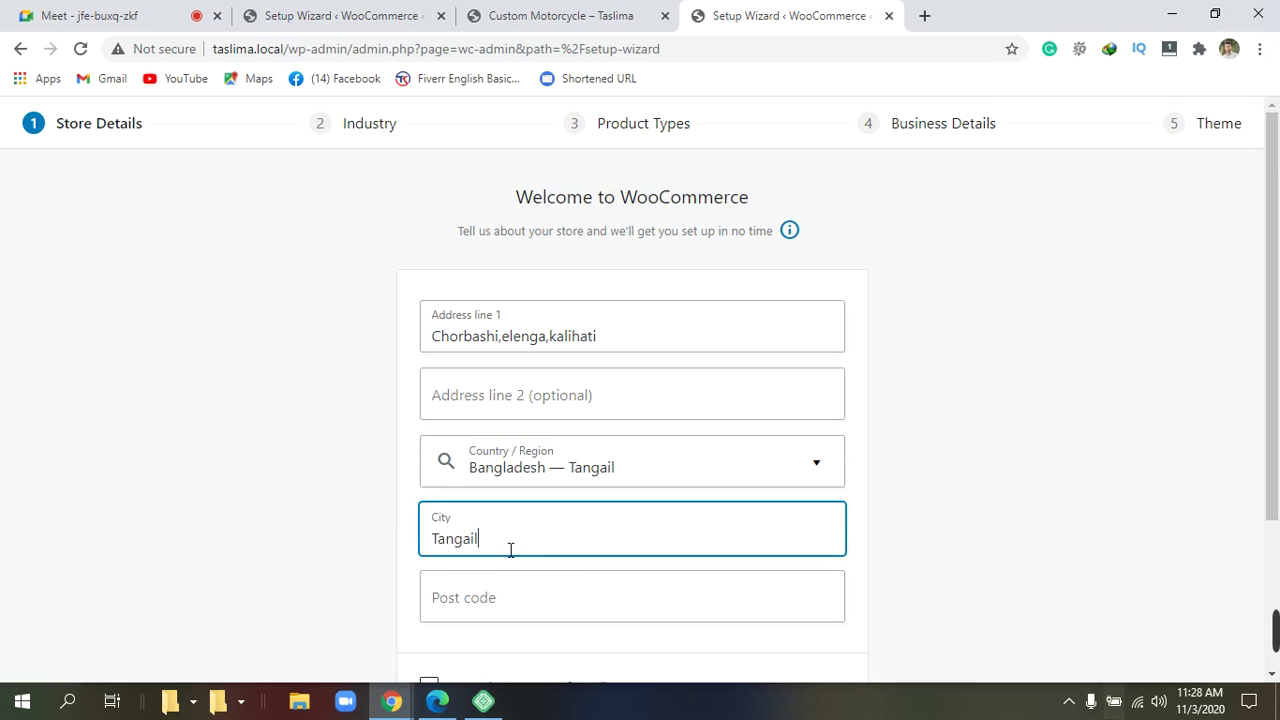
click(507, 613)
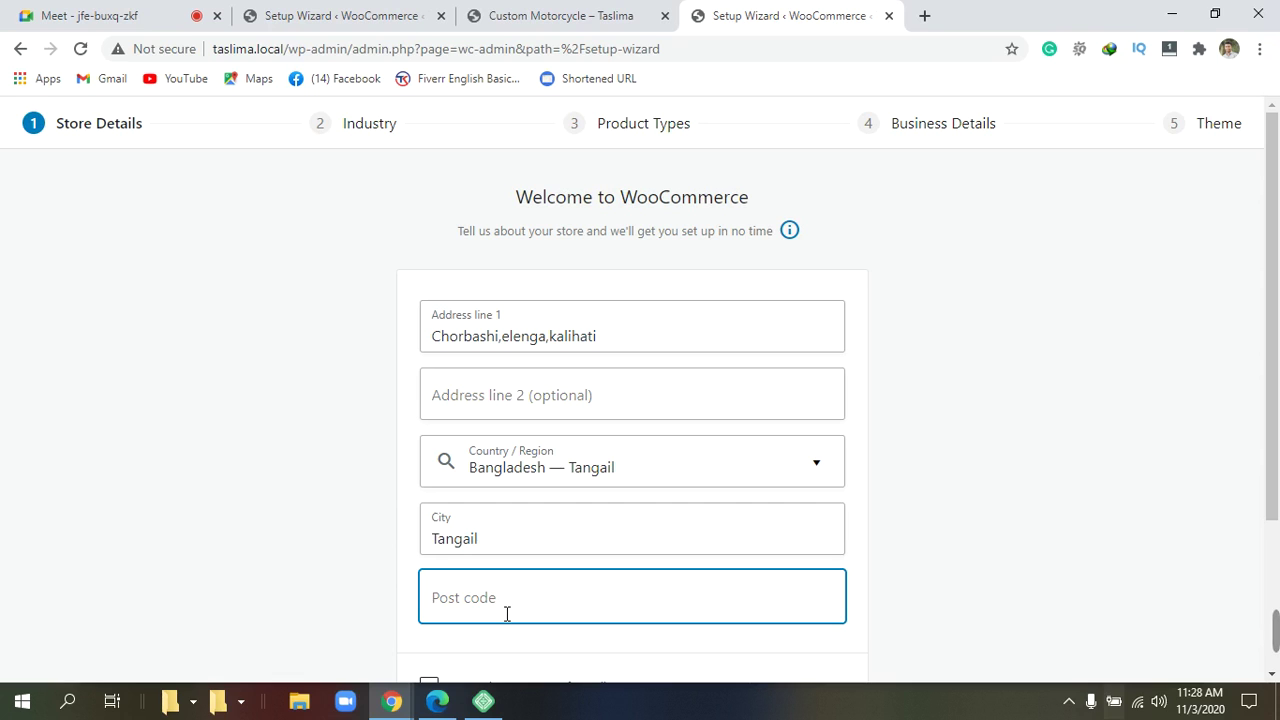
text(194)
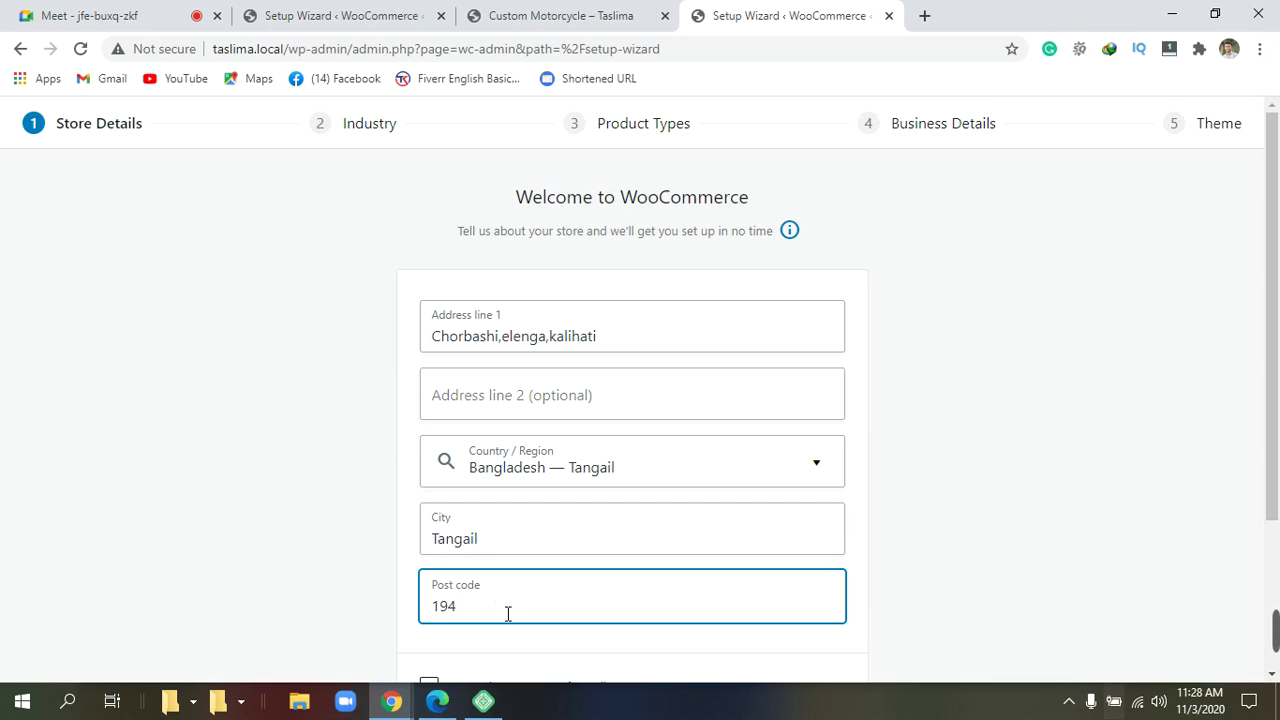
key(BackSpace)
text(94)
key(BackSpace)
key(BackSpace)
text(74)
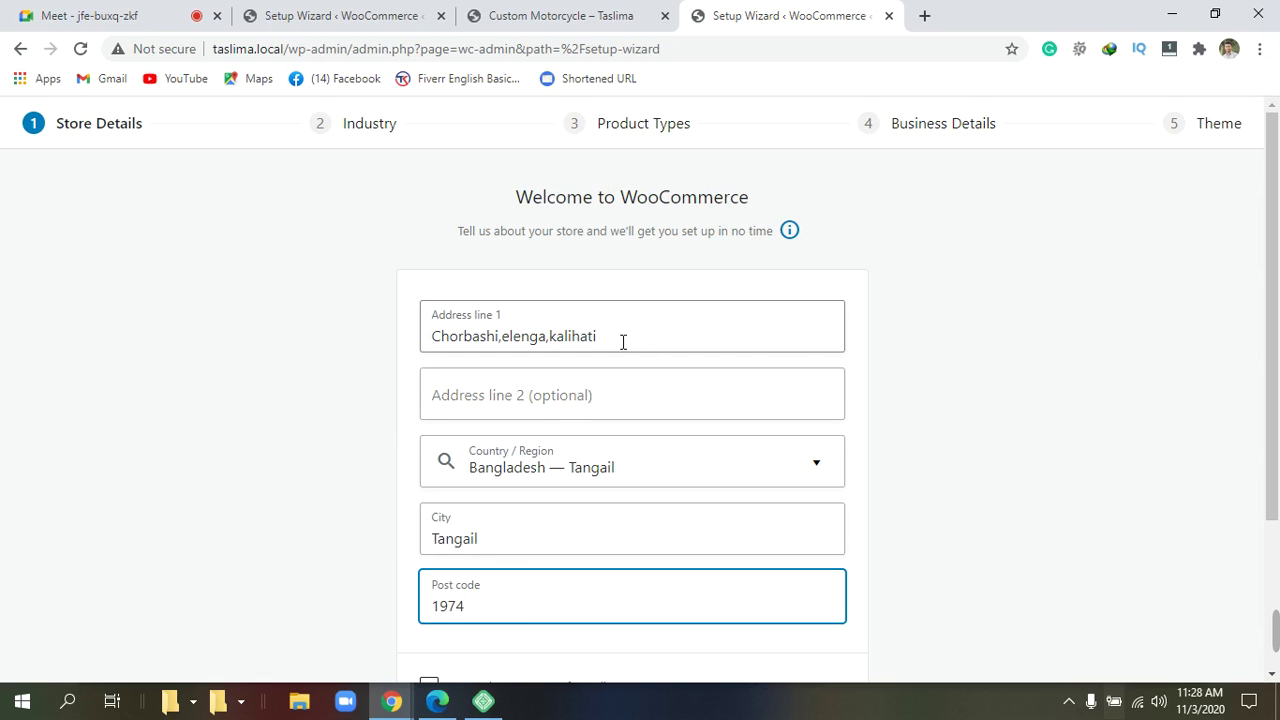
Trim Address line 1 to the town and district, capitalising its first letter.
click(509, 345)
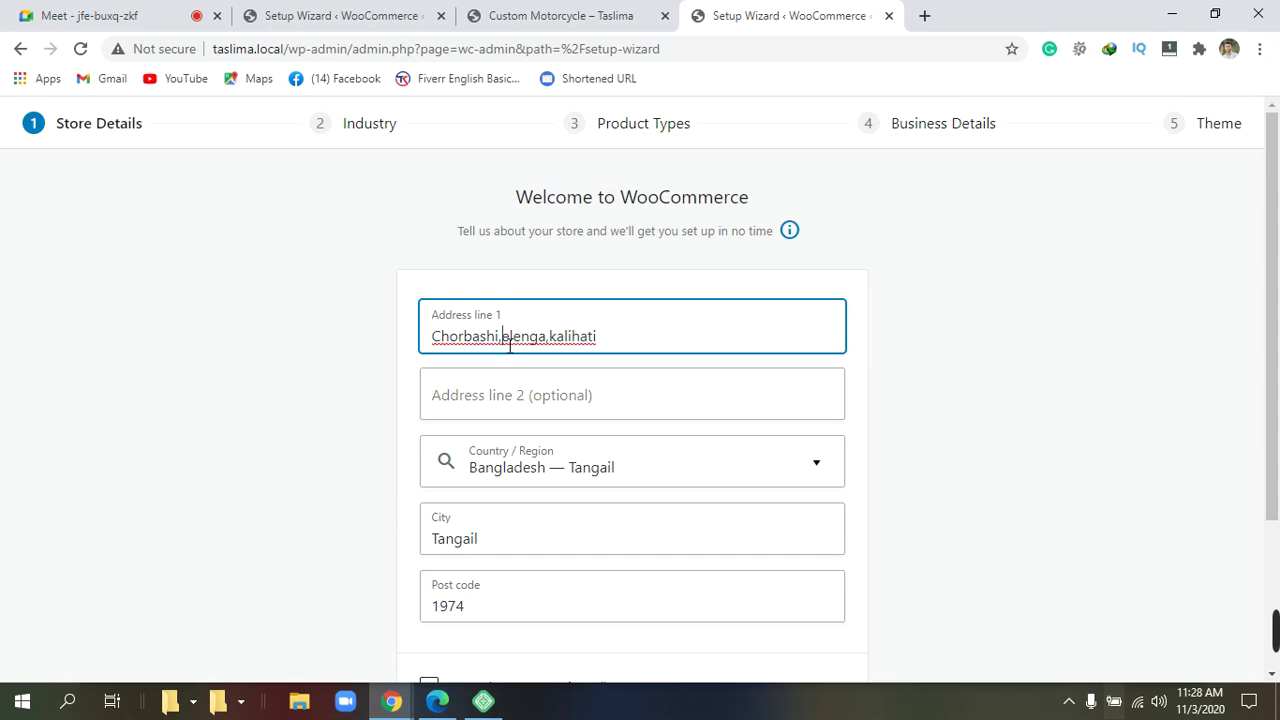
key(BackSpace)
key(BackSpace)
key(BackSpace)
key(BackSpace)
key(BackSpace)
key(BackSpace)
key(BackSpace)
key(BackSpace)
key(BackSpace)
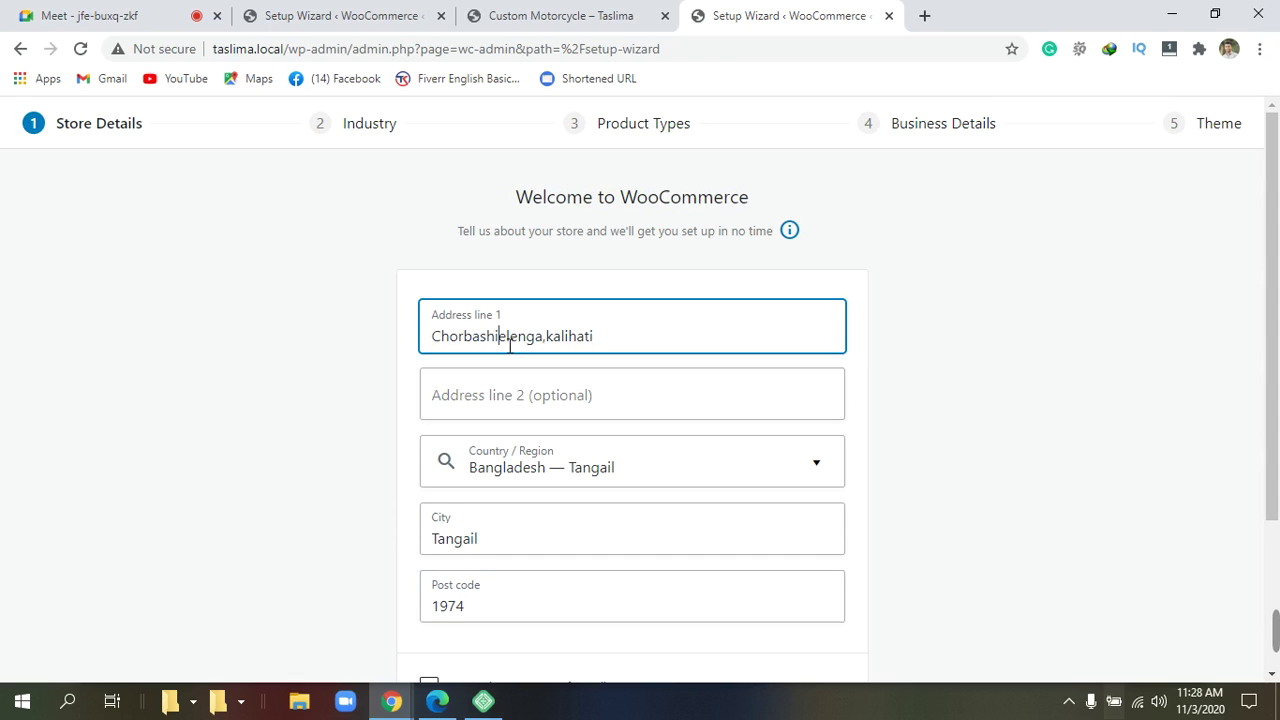
key(BackSpace)
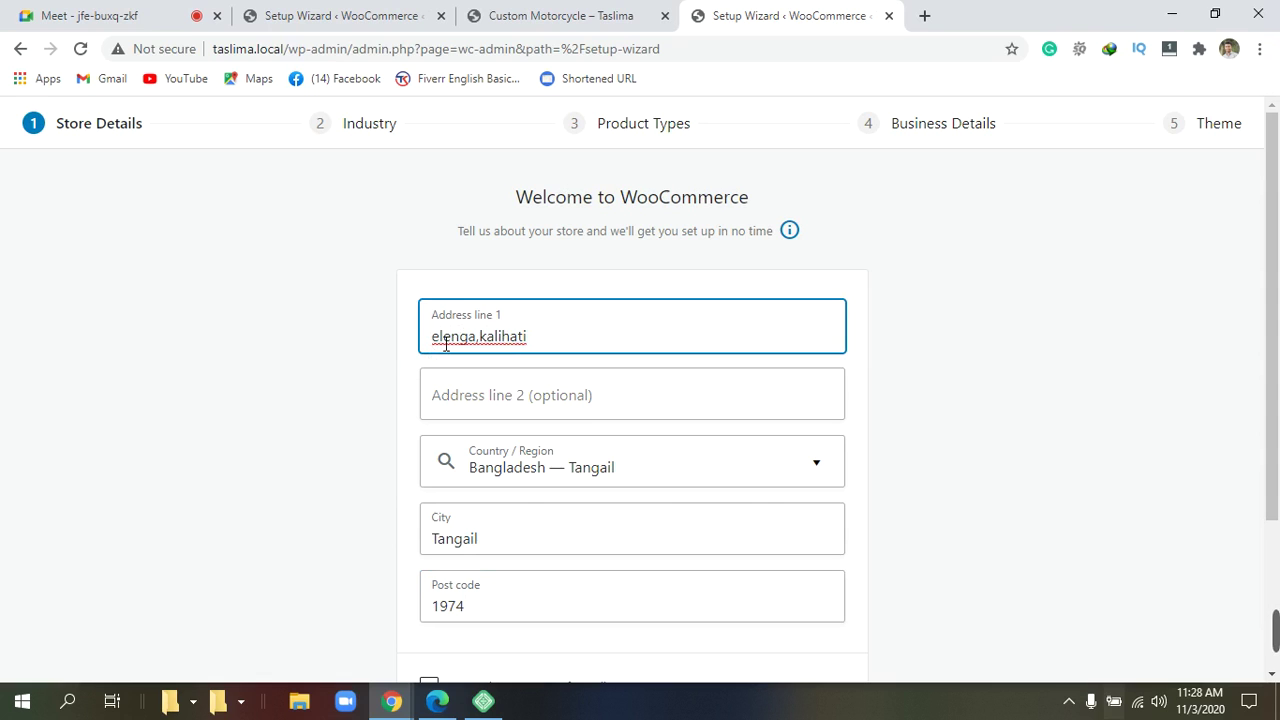
key(Delete)
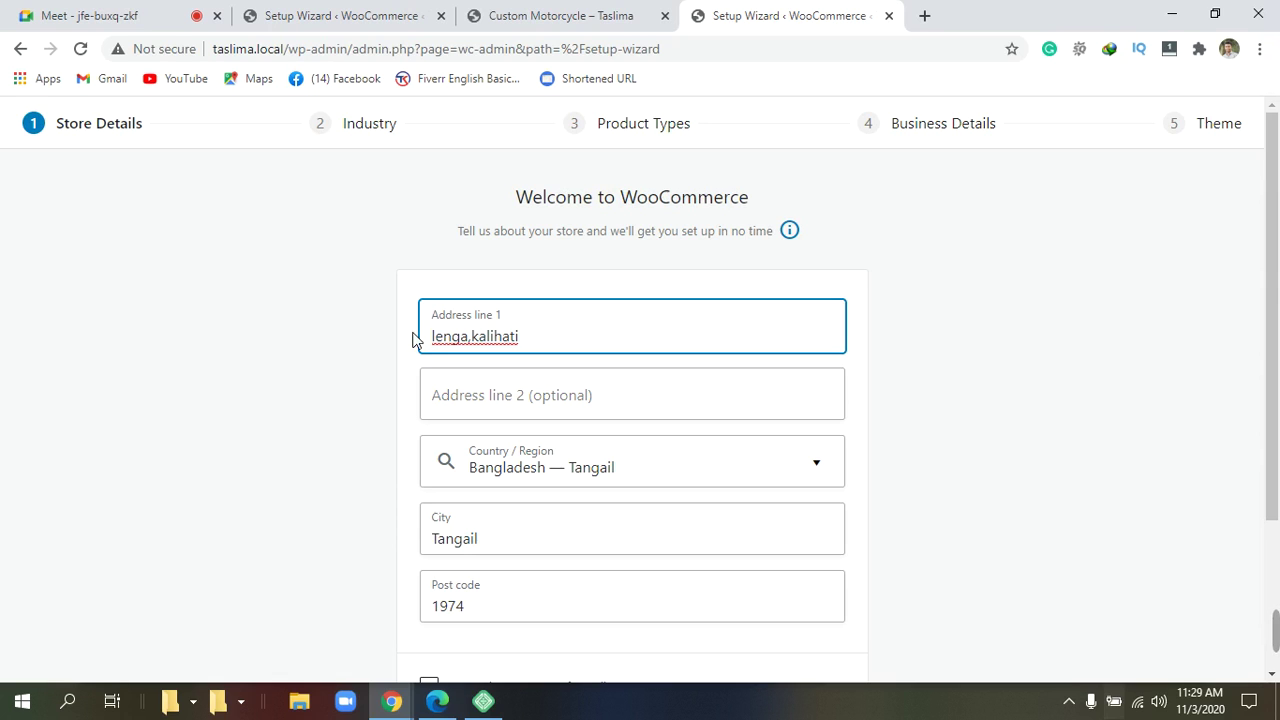
text(E)
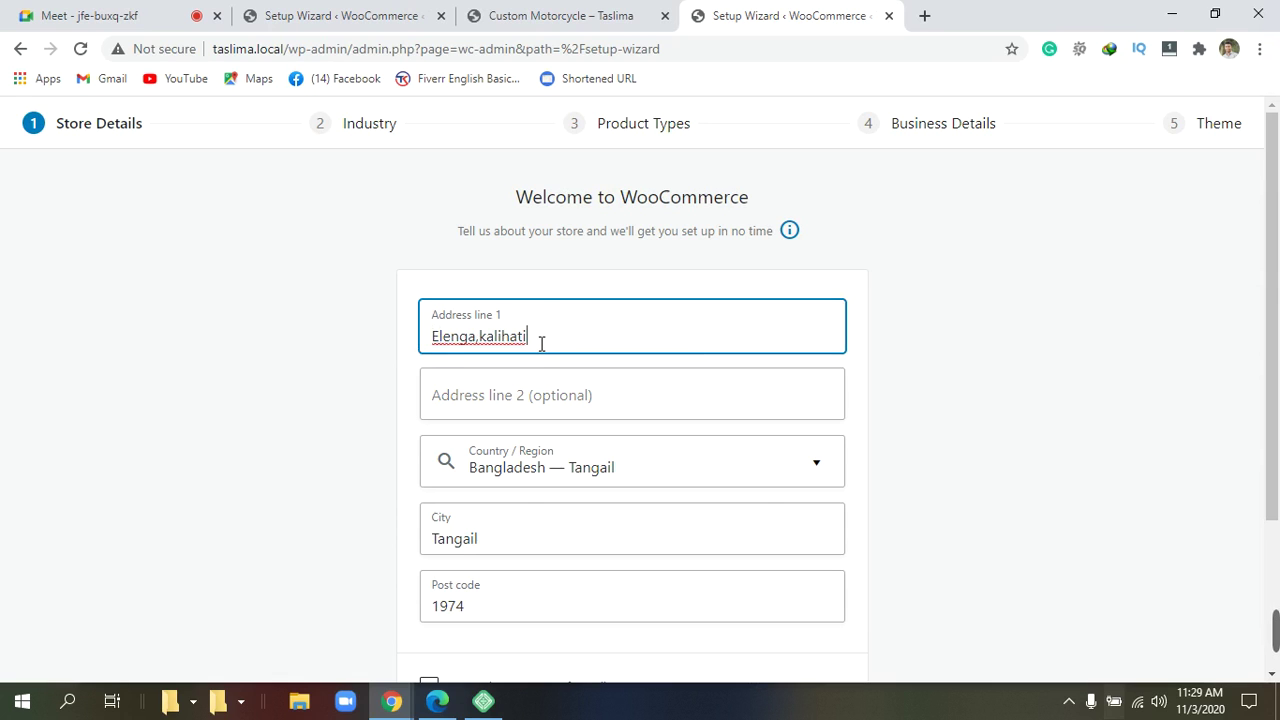
click(542, 344)
right_click(478, 346)
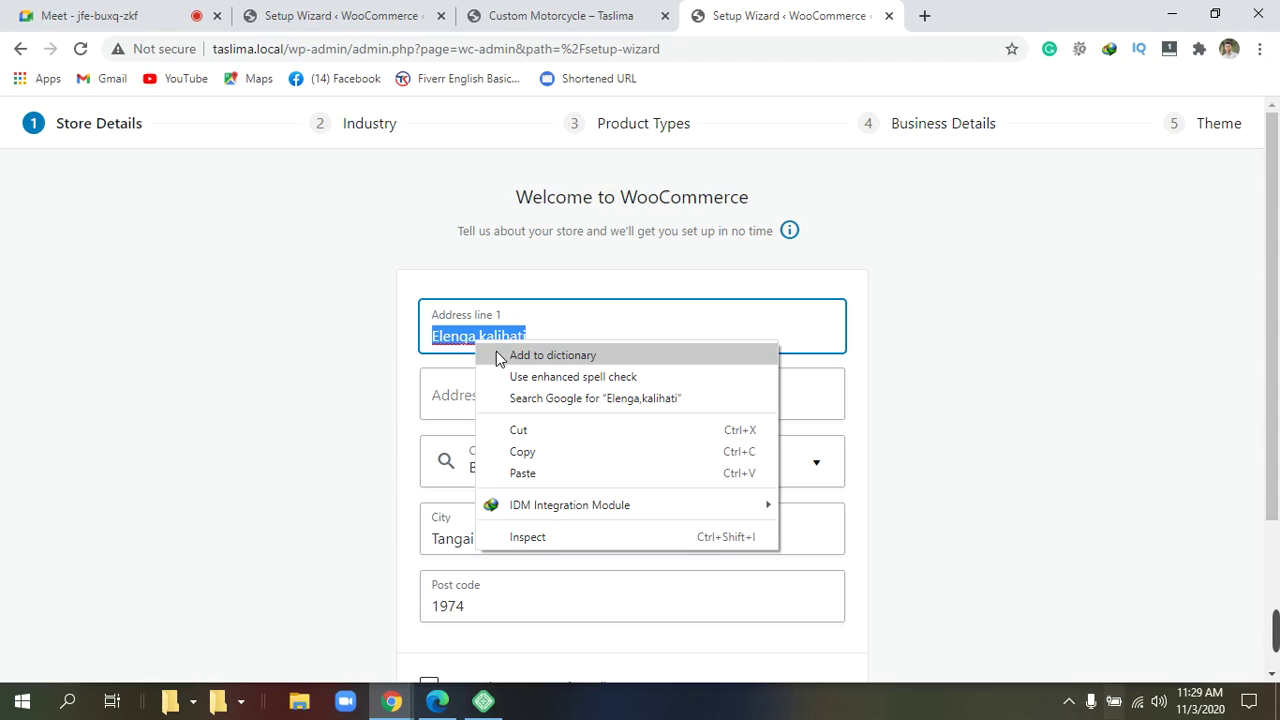
key(Escape)
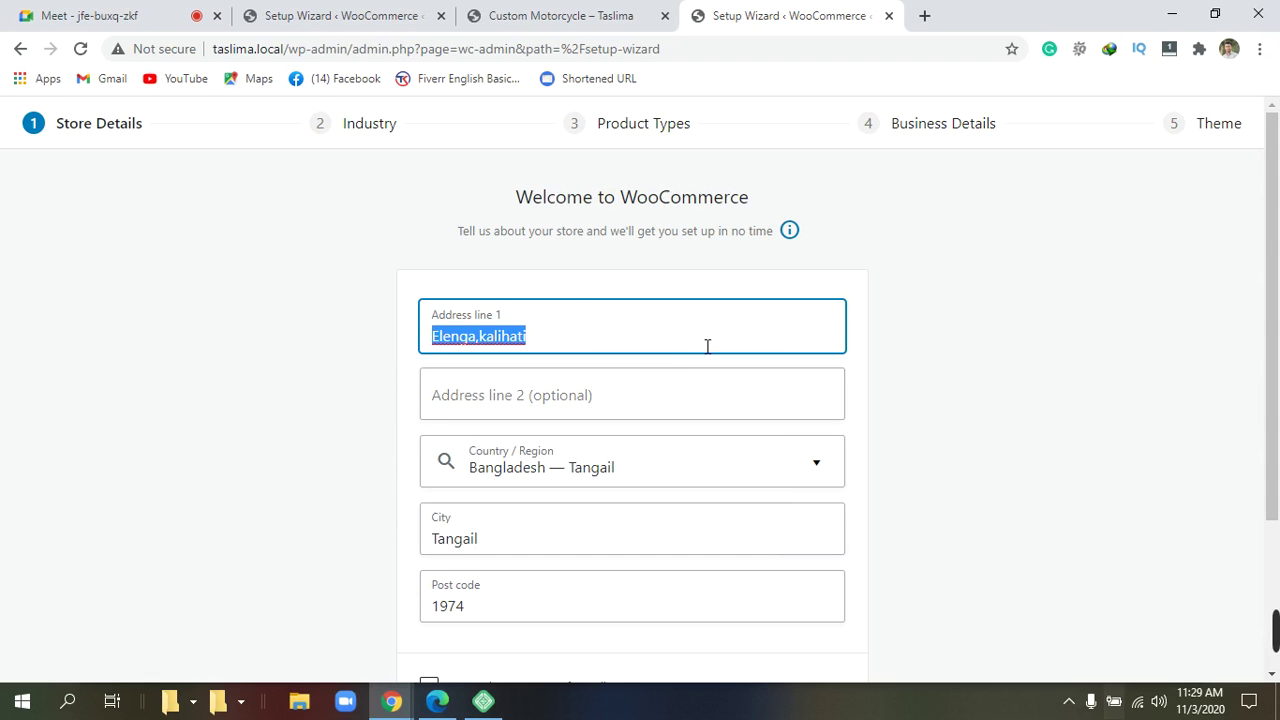
Leave 'I'm setting up a store for a client' unticked and continue past Store Details.
scroll(706, 348, down, 2)
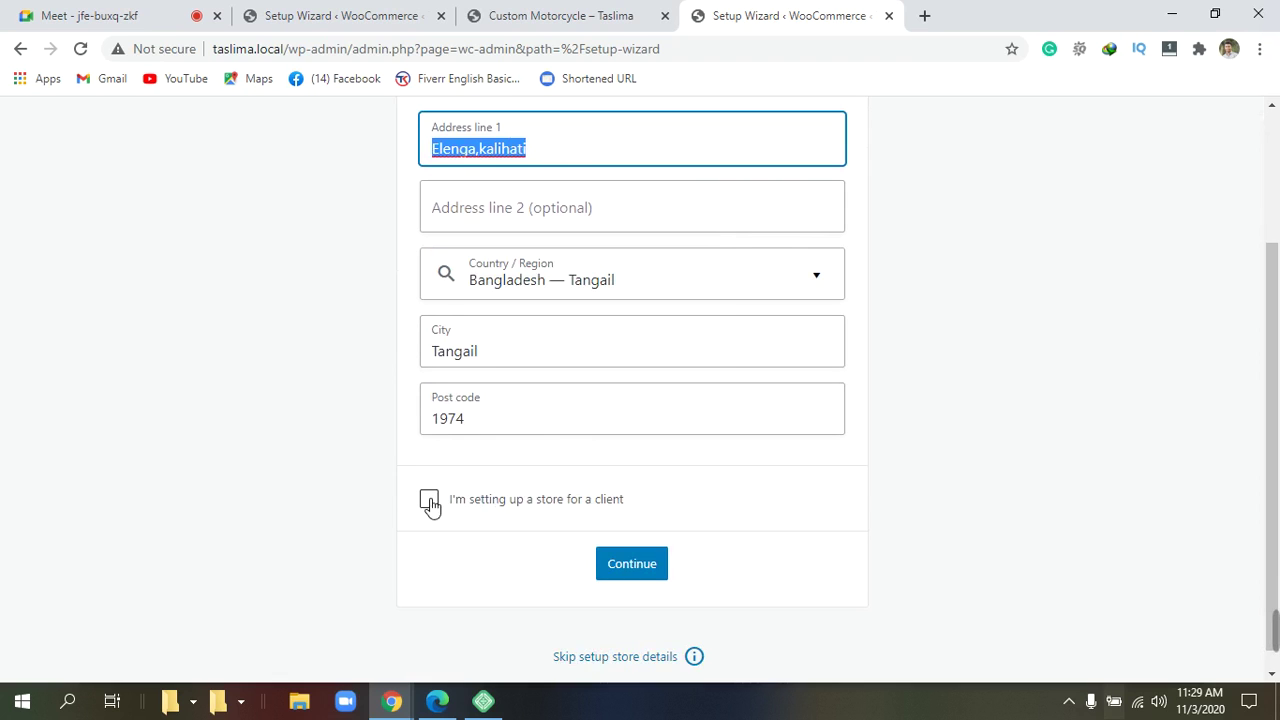
click(440, 502)
click(440, 502)
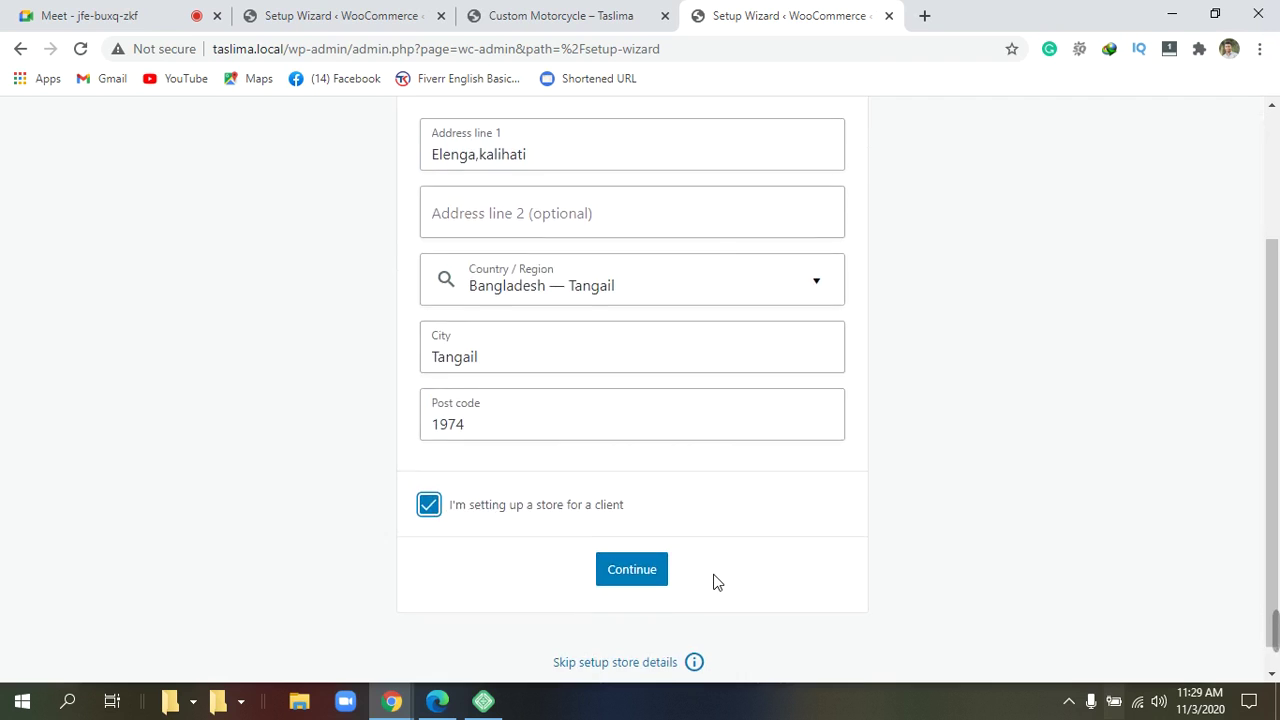
scroll(713, 583, up, 1)
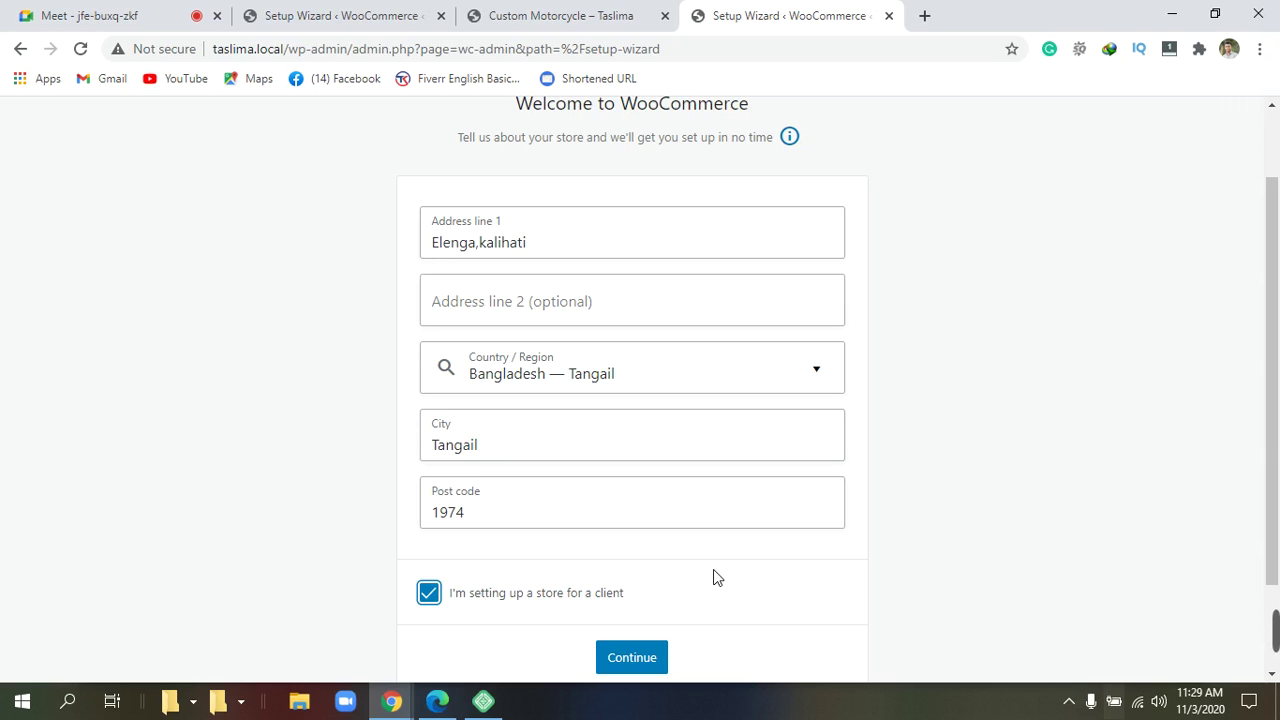
scroll(715, 577, down, 1)
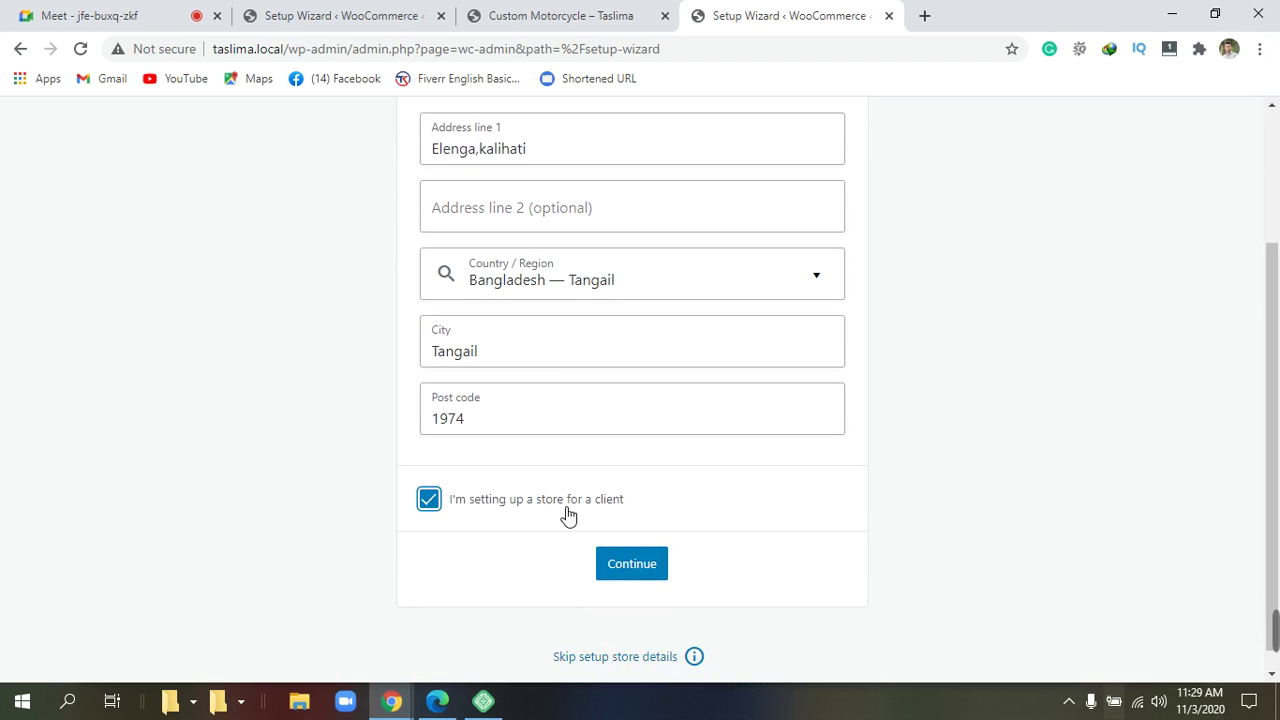
scroll(640, 566, up, 1)
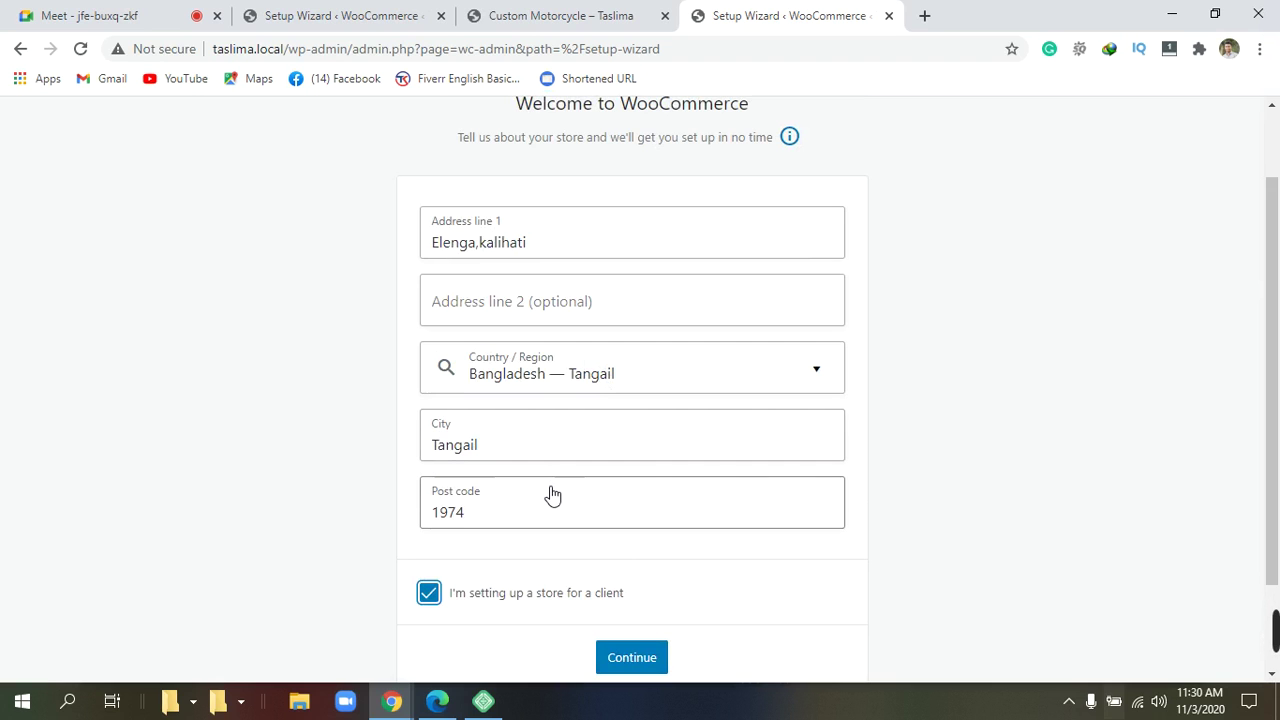
scroll(553, 497, down, 2)
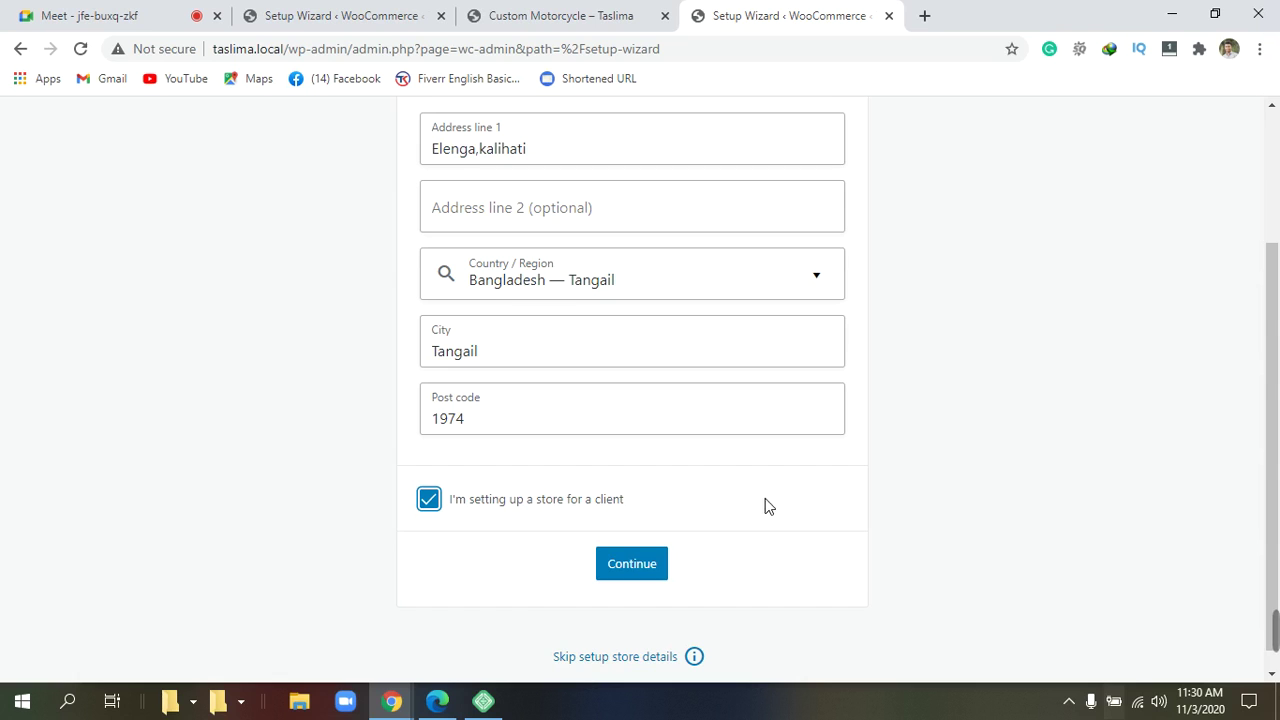
scroll(756, 505, up, 1)
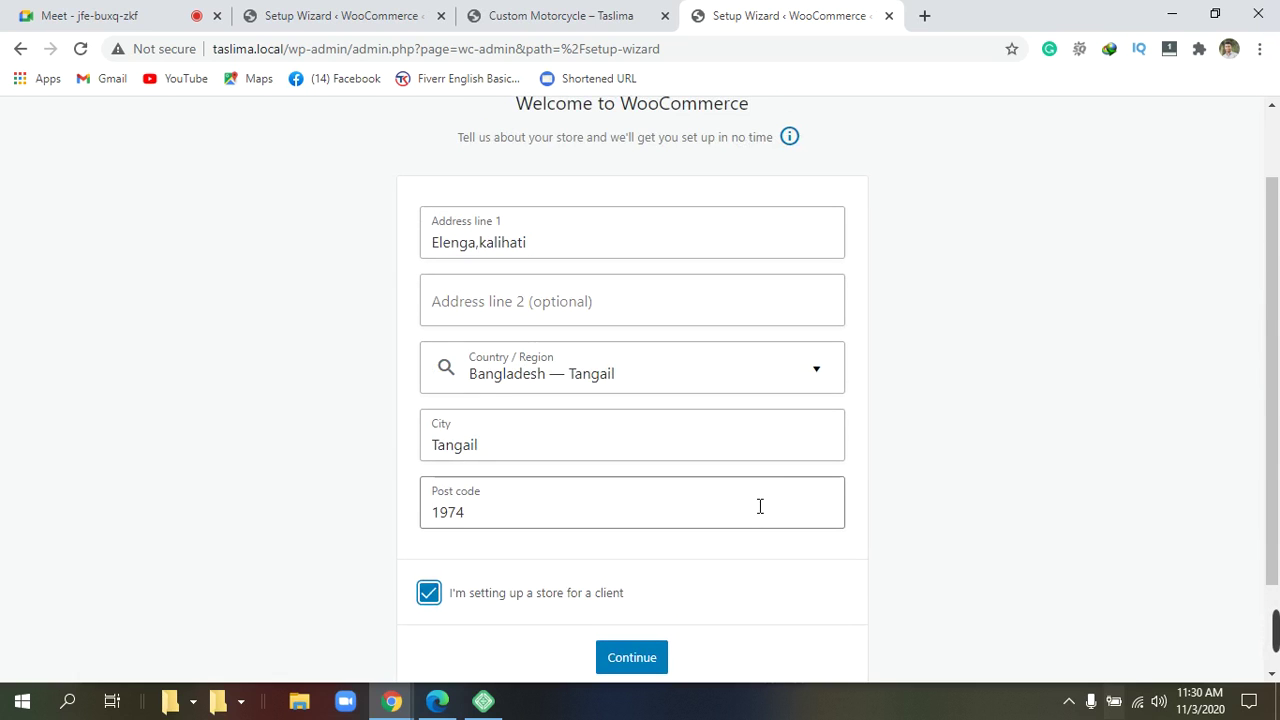
click(430, 594)
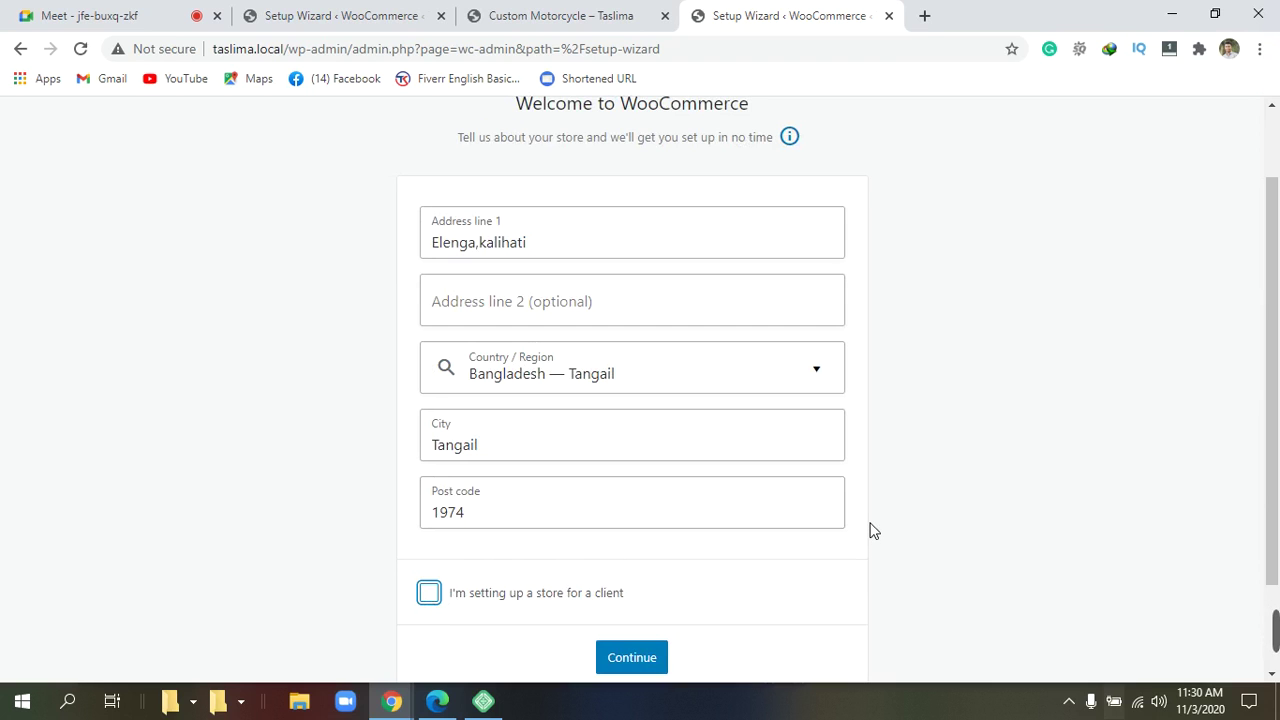
scroll(871, 521, down, 1)
scroll(873, 517, down, 1)
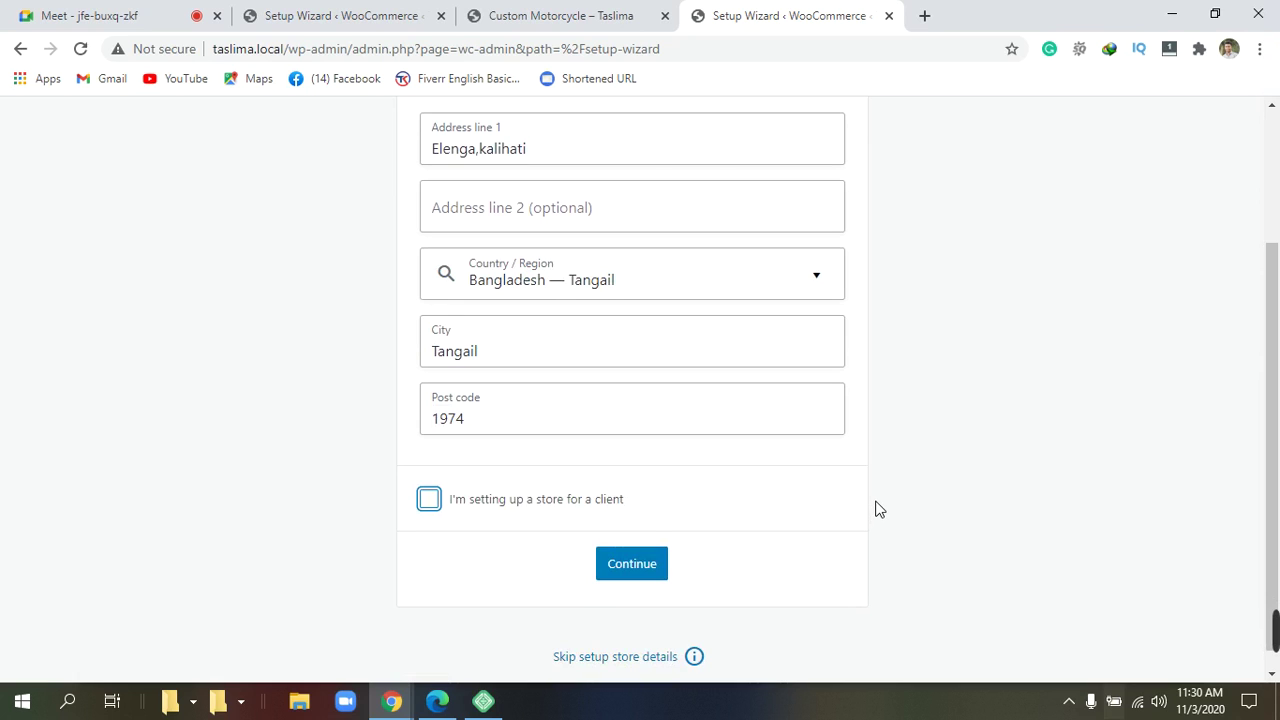
click(669, 573)
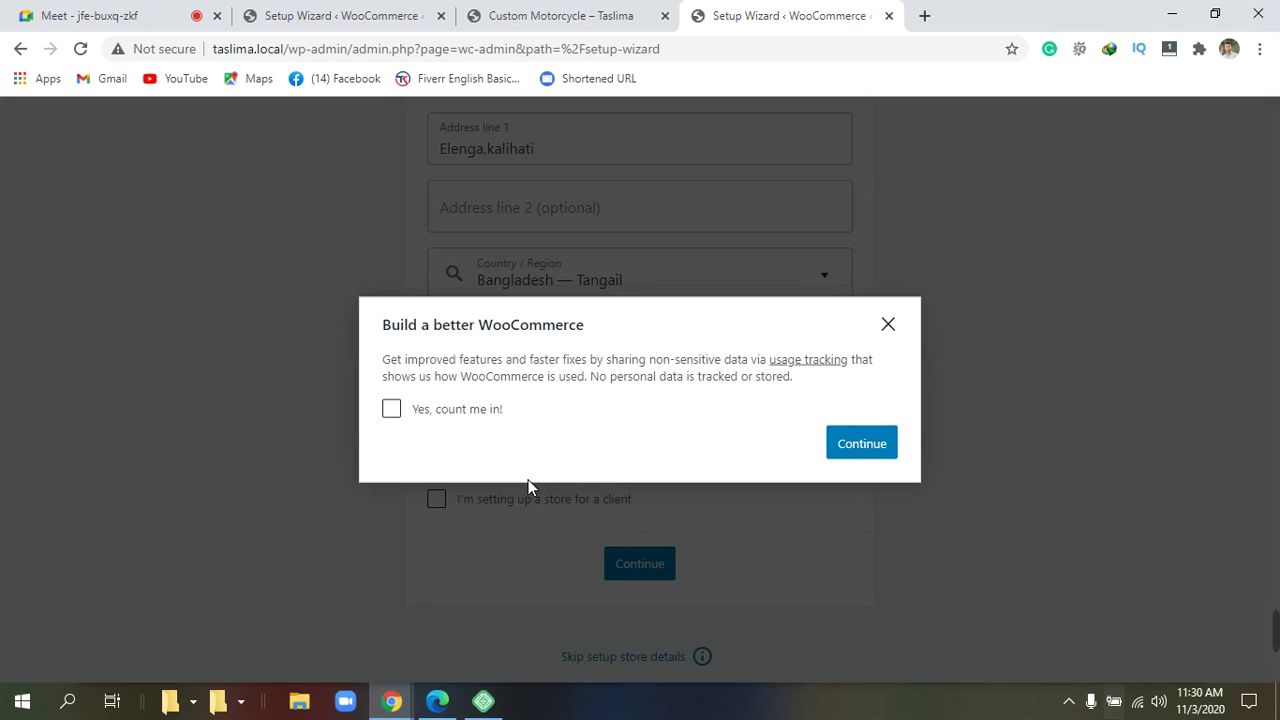
Leave 'Yes, count me in!' unchecked in the tracking prompt and continue.
click(391, 410)
click(392, 411)
click(884, 452)
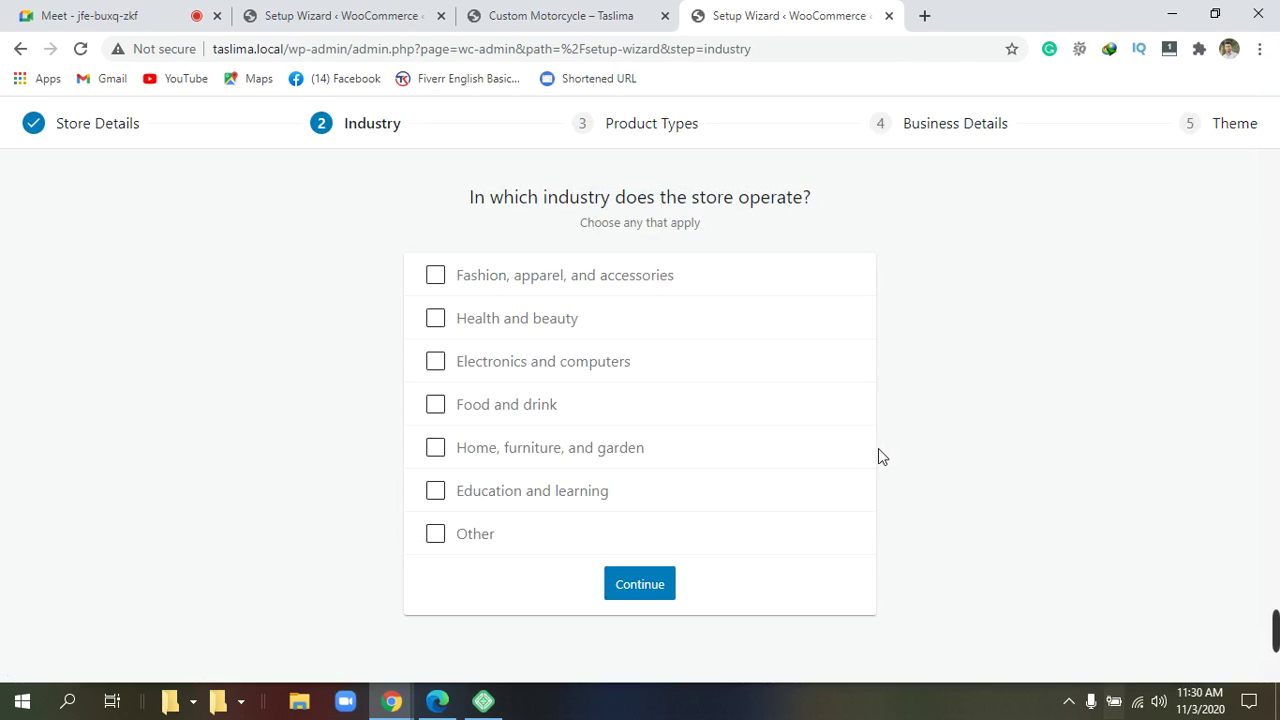
Tick Fashion, Health and beauty, Electronics, Food and drink, Home and garden, and Education industries.
click(438, 279)
click(435, 318)
click(435, 318)
click(435, 361)
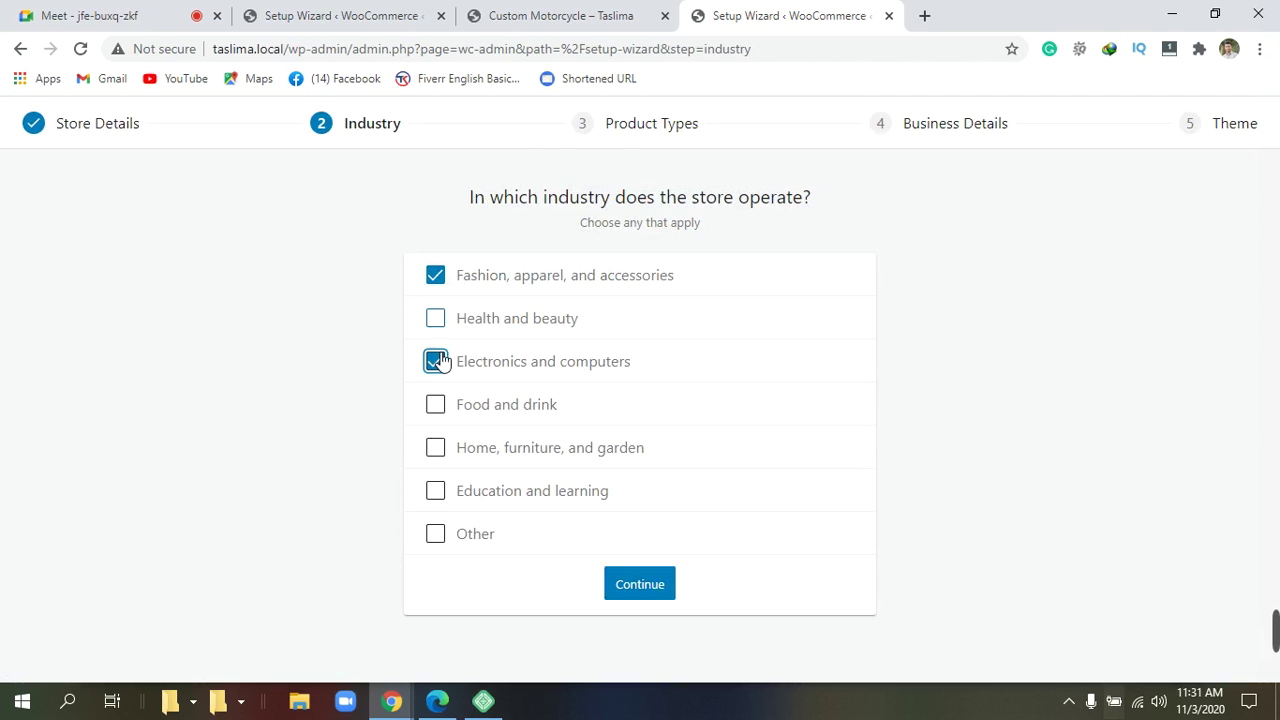
click(440, 320)
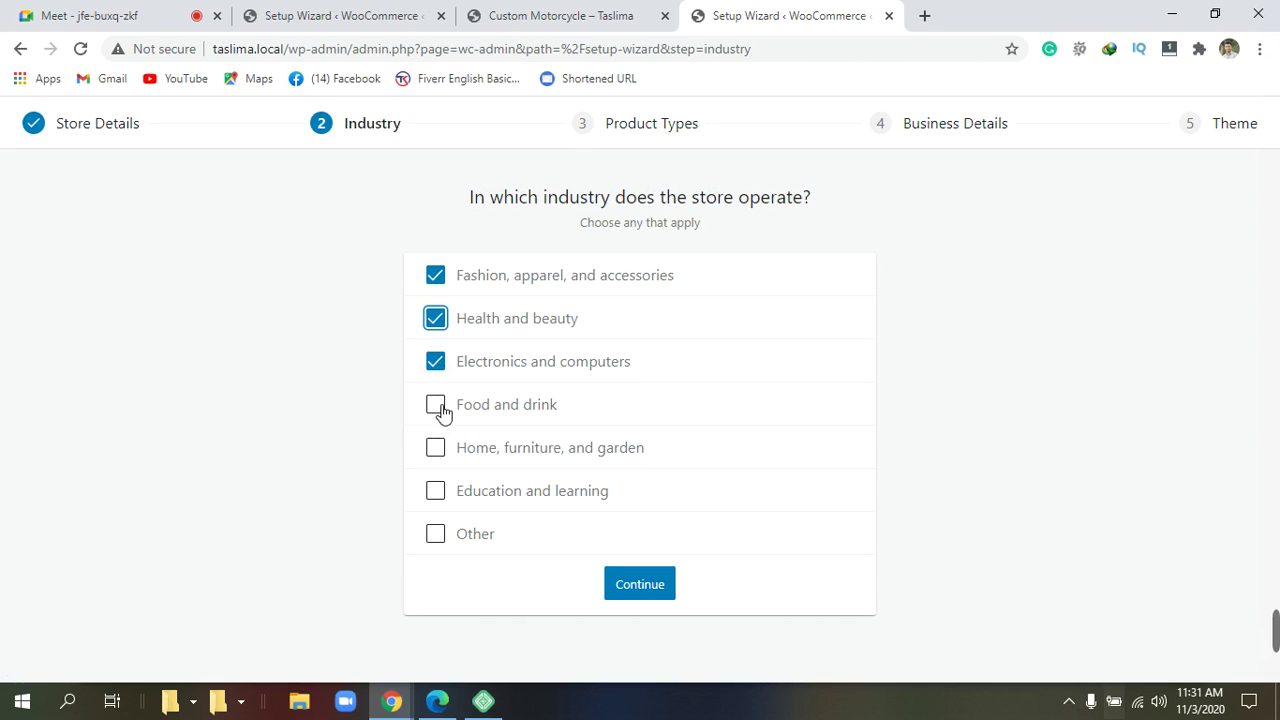
click(438, 406)
click(440, 454)
click(437, 453)
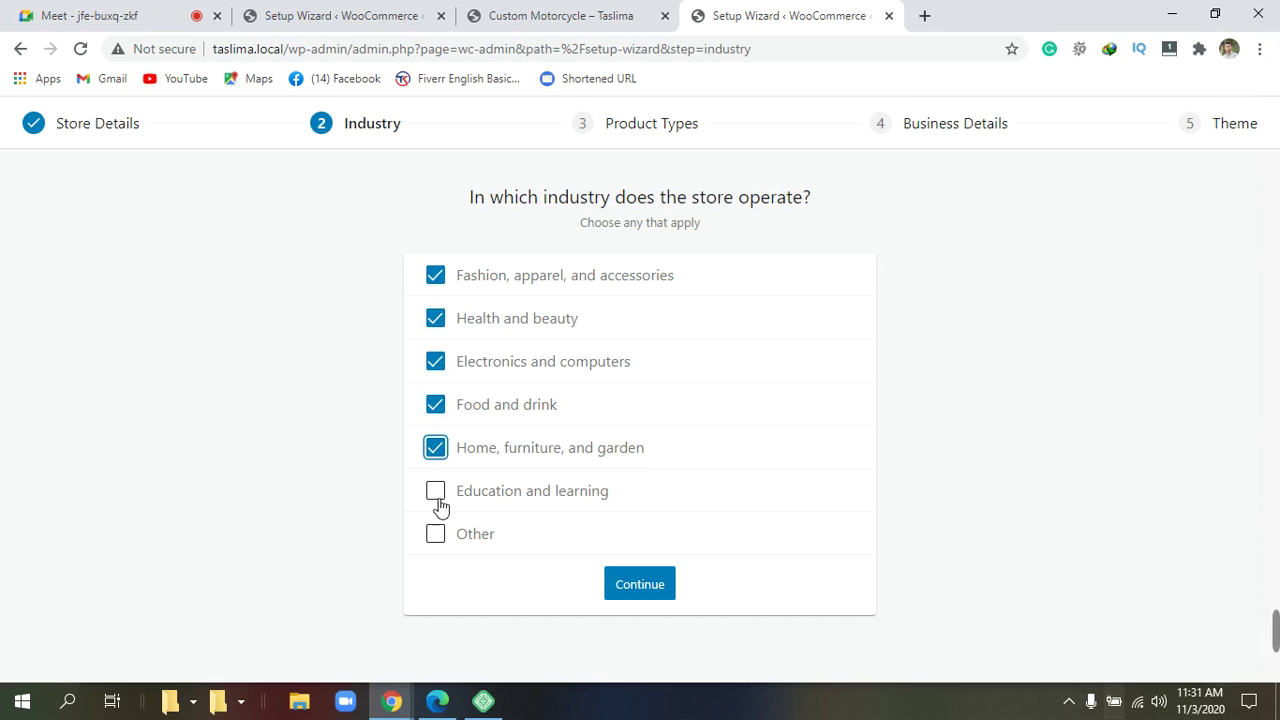
click(438, 492)
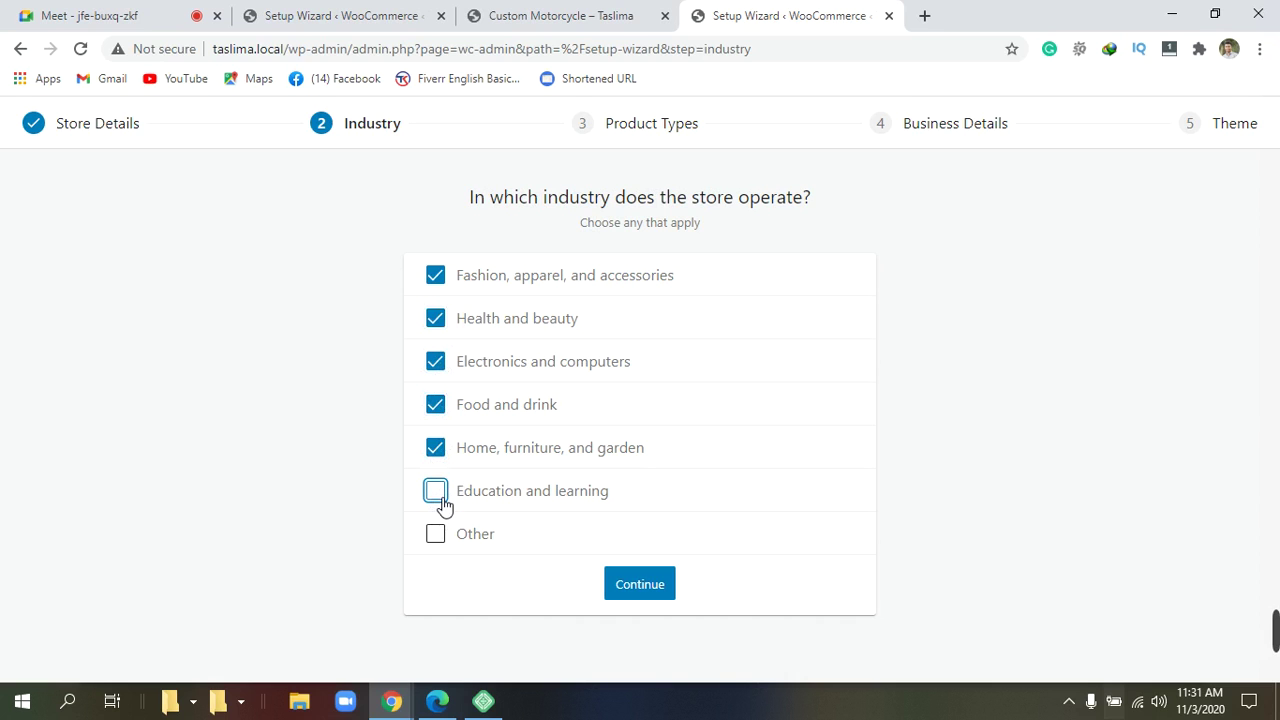
click(441, 494)
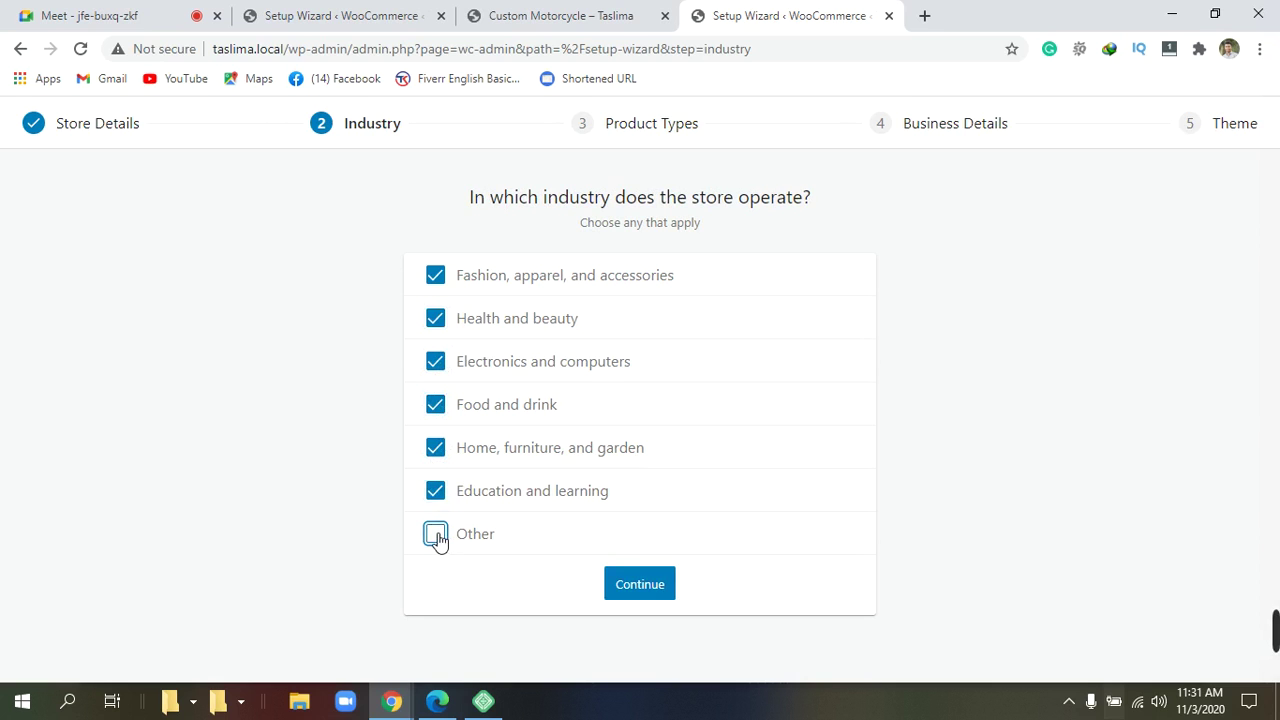
Untick Other again and continue to the Product Types step.
click(437, 536)
click(578, 583)
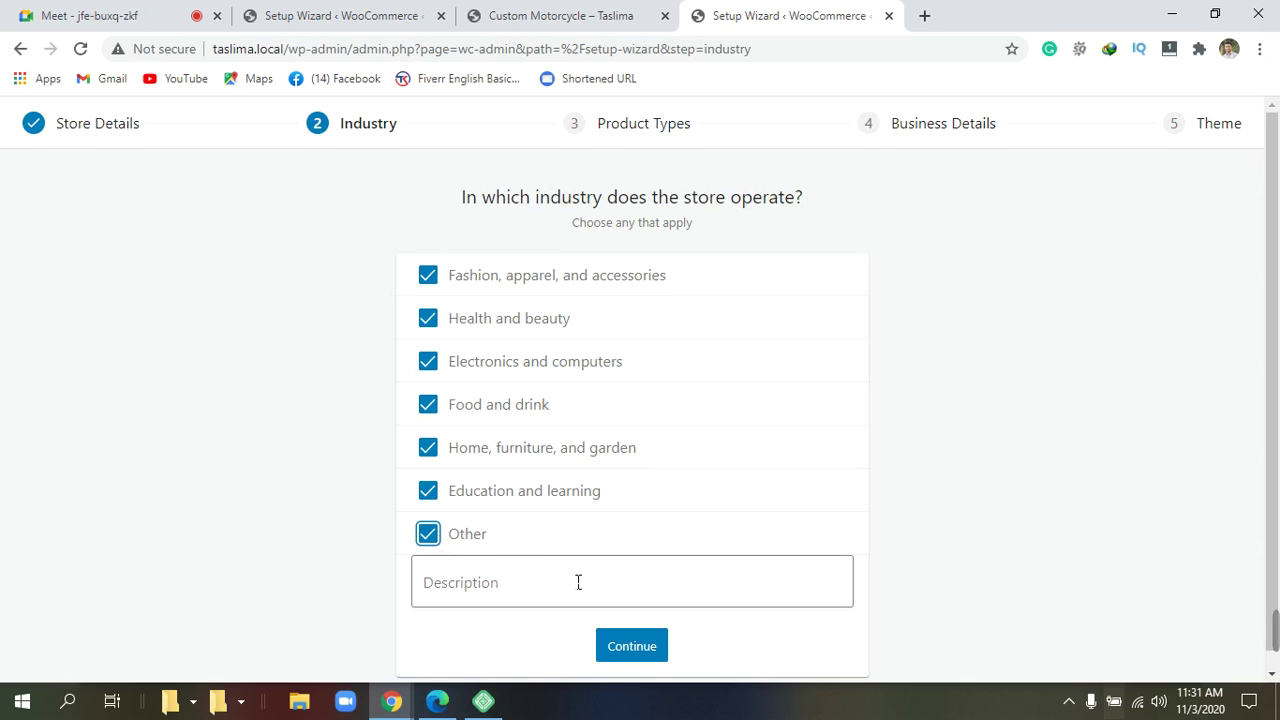
scroll(577, 580, down, 1)
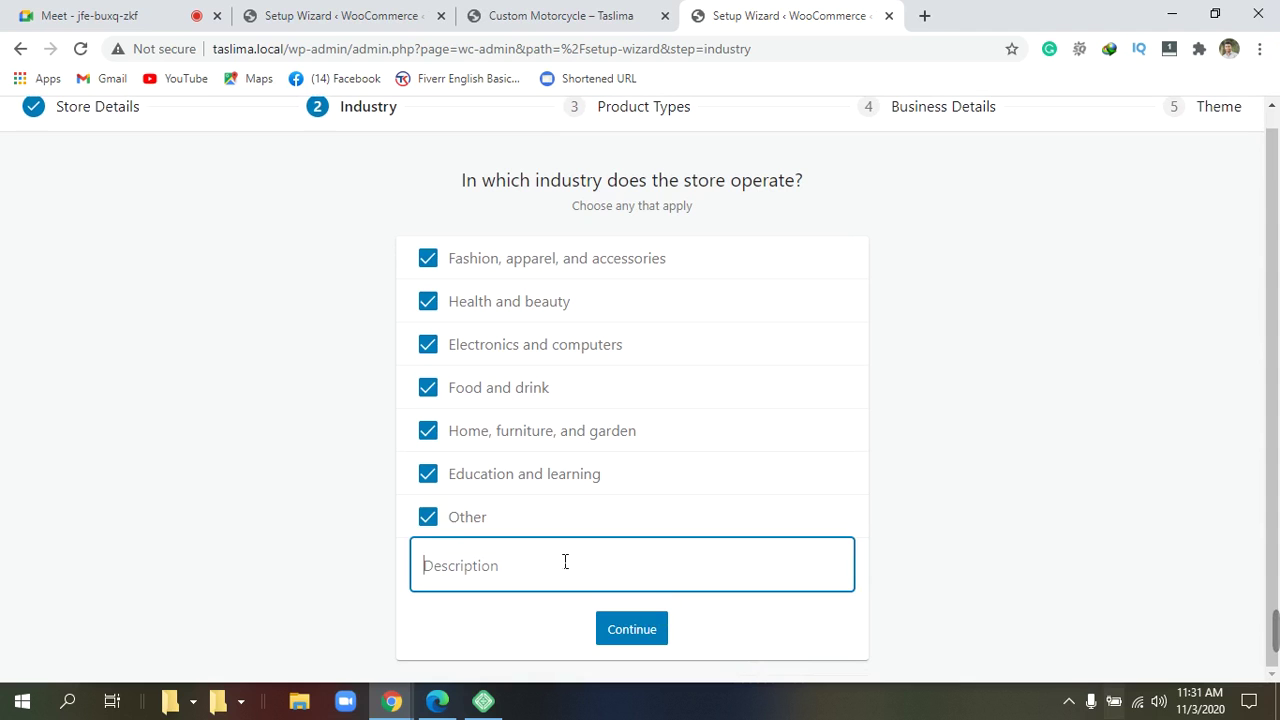
click(429, 517)
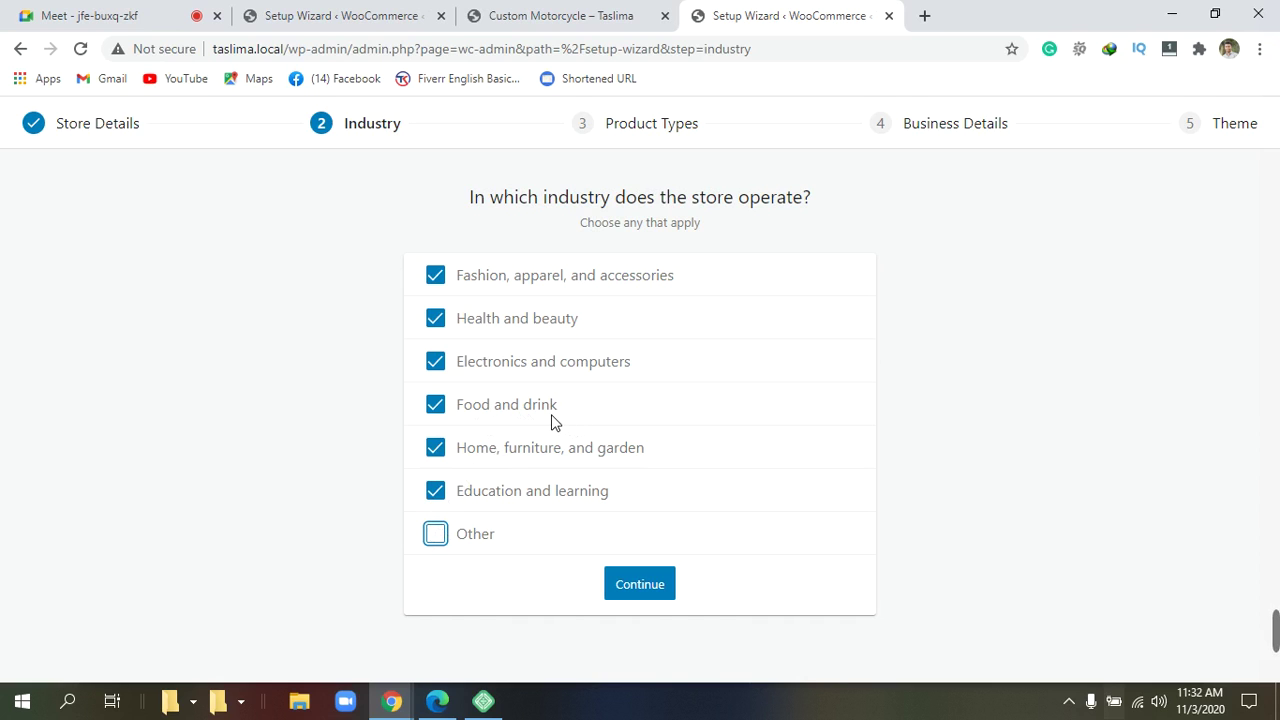
click(645, 596)
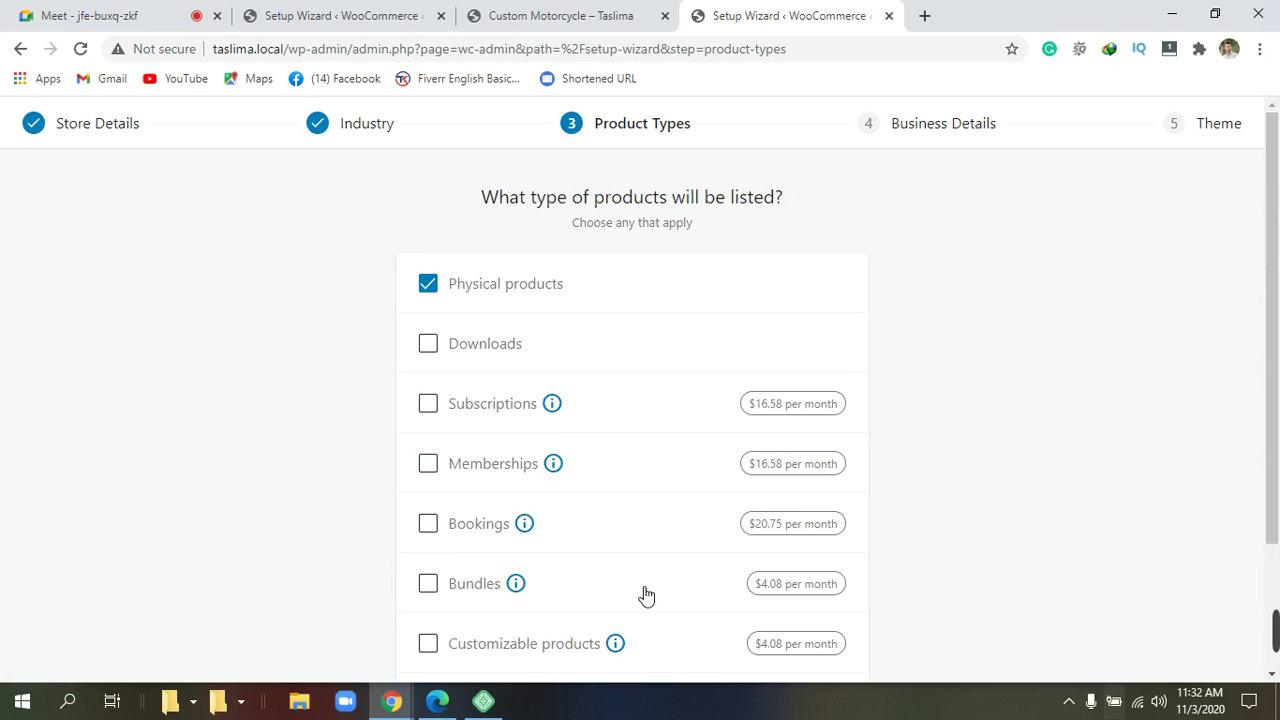
Tick Downloads alongside Physical products and continue to Business Details.
scroll(728, 540, down, 2)
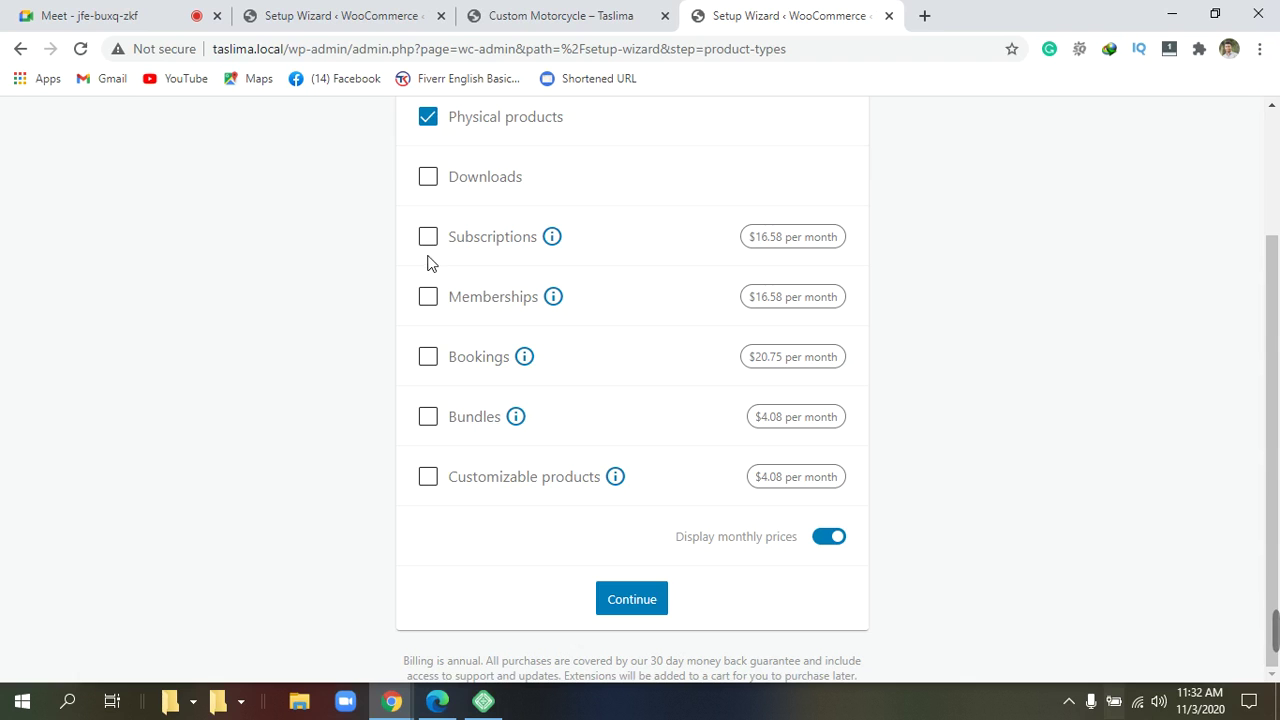
scroll(438, 263, up, 2)
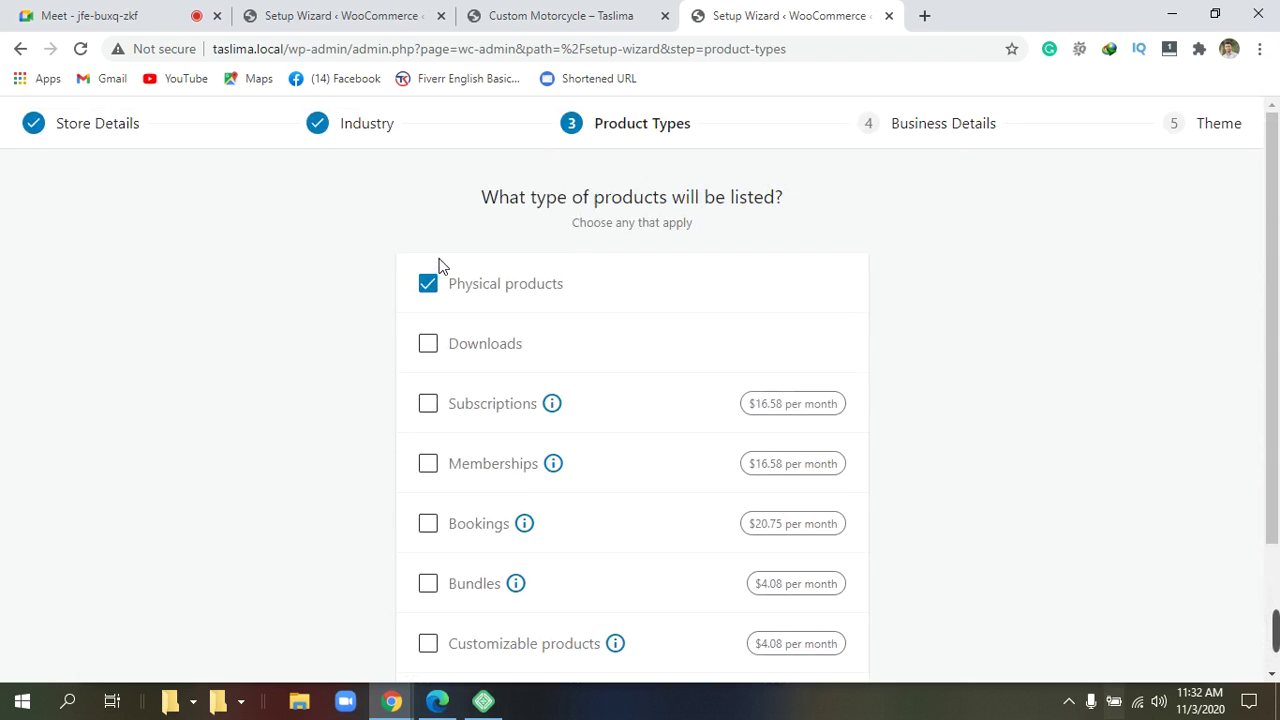
scroll(439, 262, down, 1)
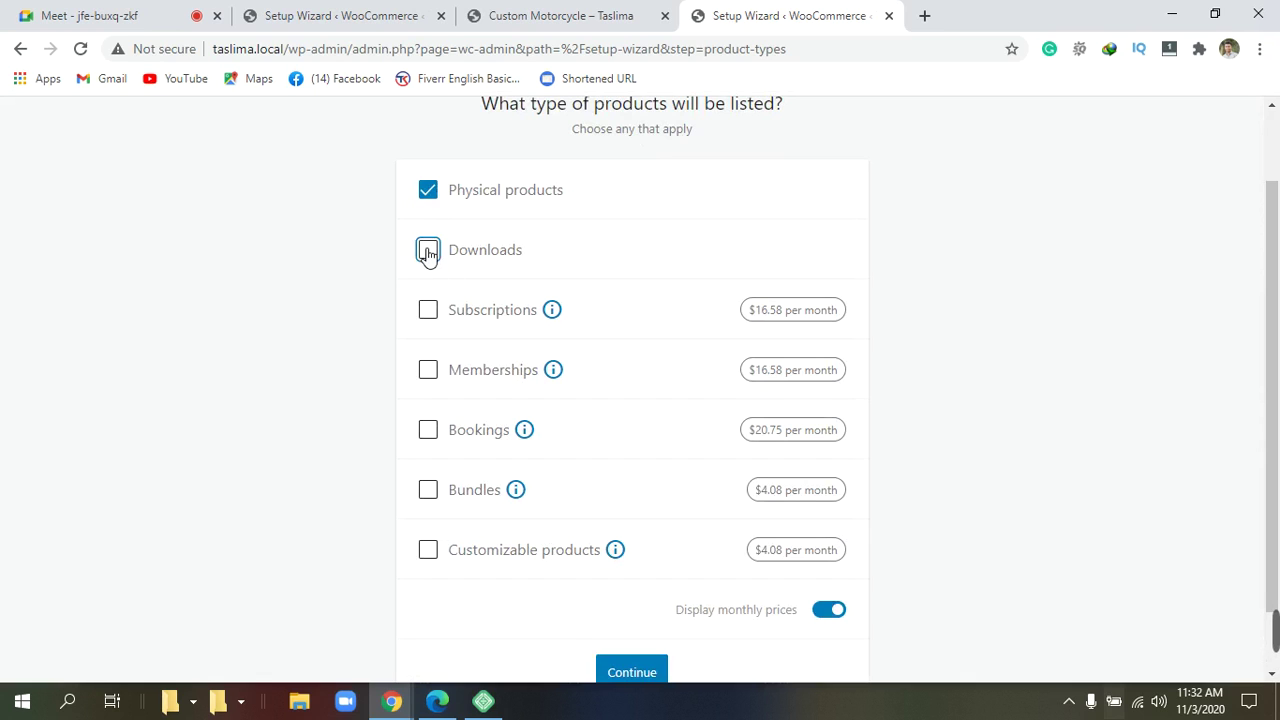
click(429, 254)
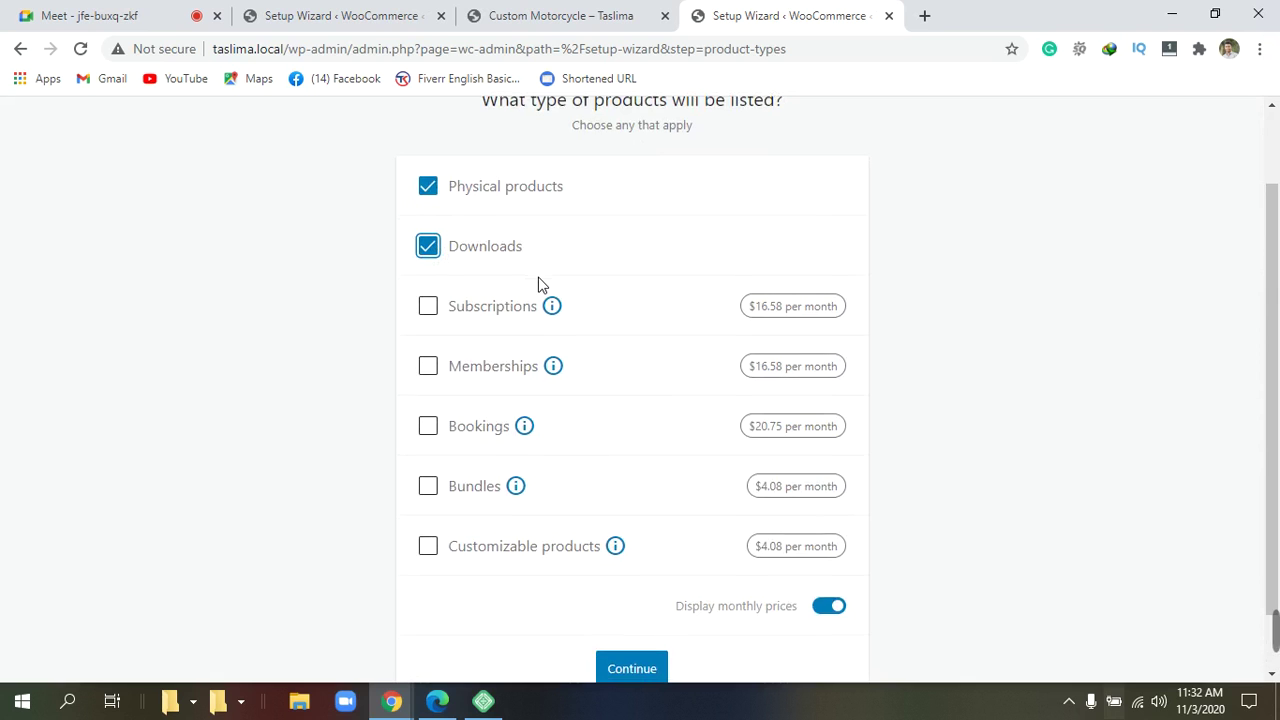
scroll(538, 283, down, 1)
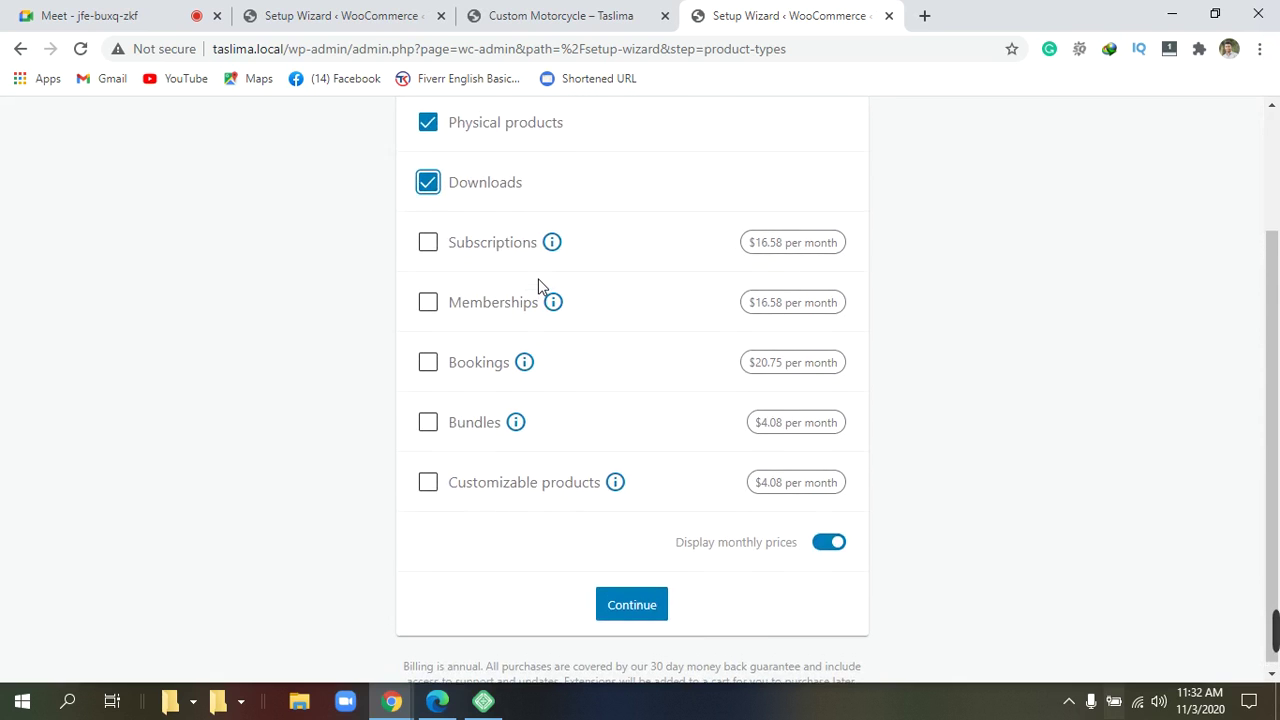
scroll(538, 287, up, 1)
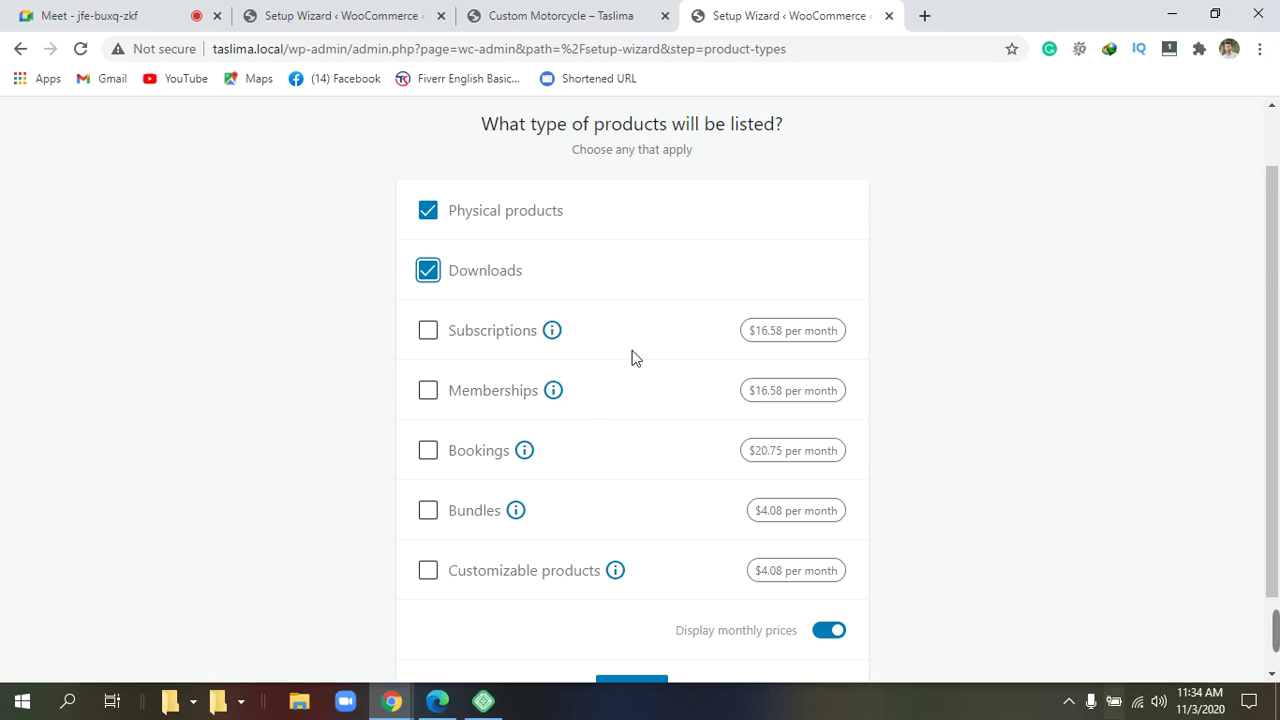
scroll(698, 297, down, 1)
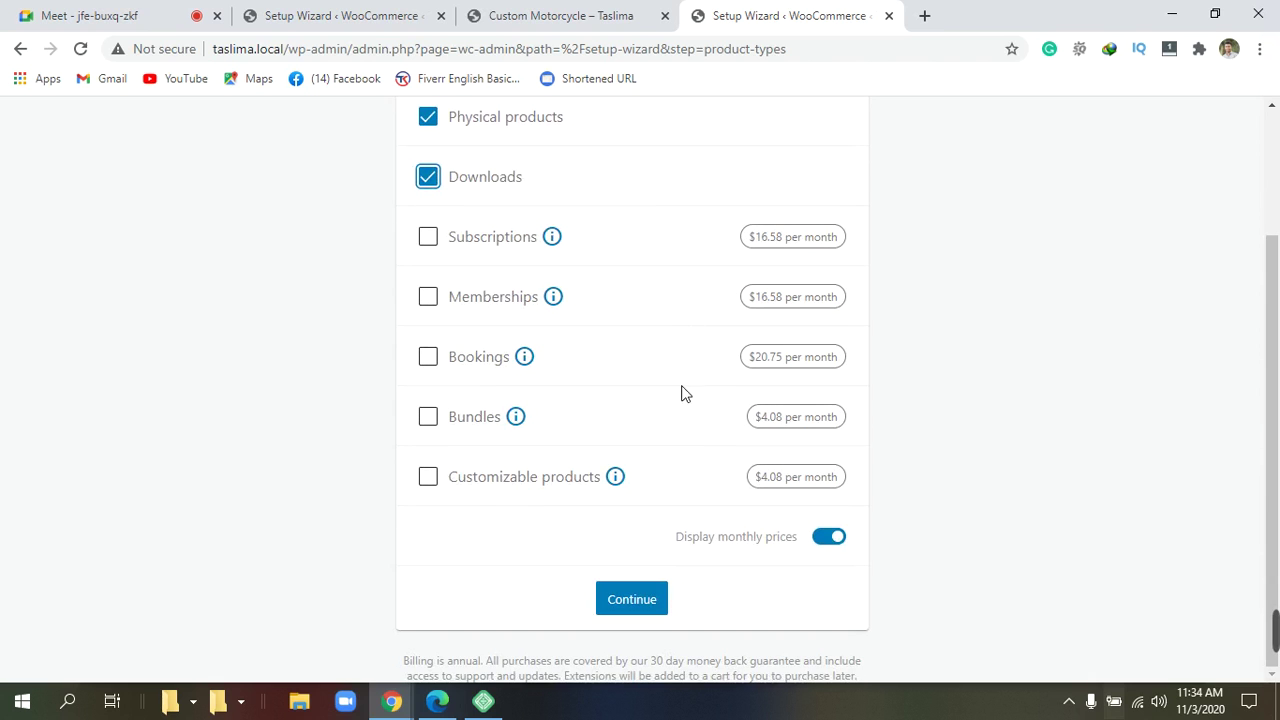
scroll(688, 411, up, 2)
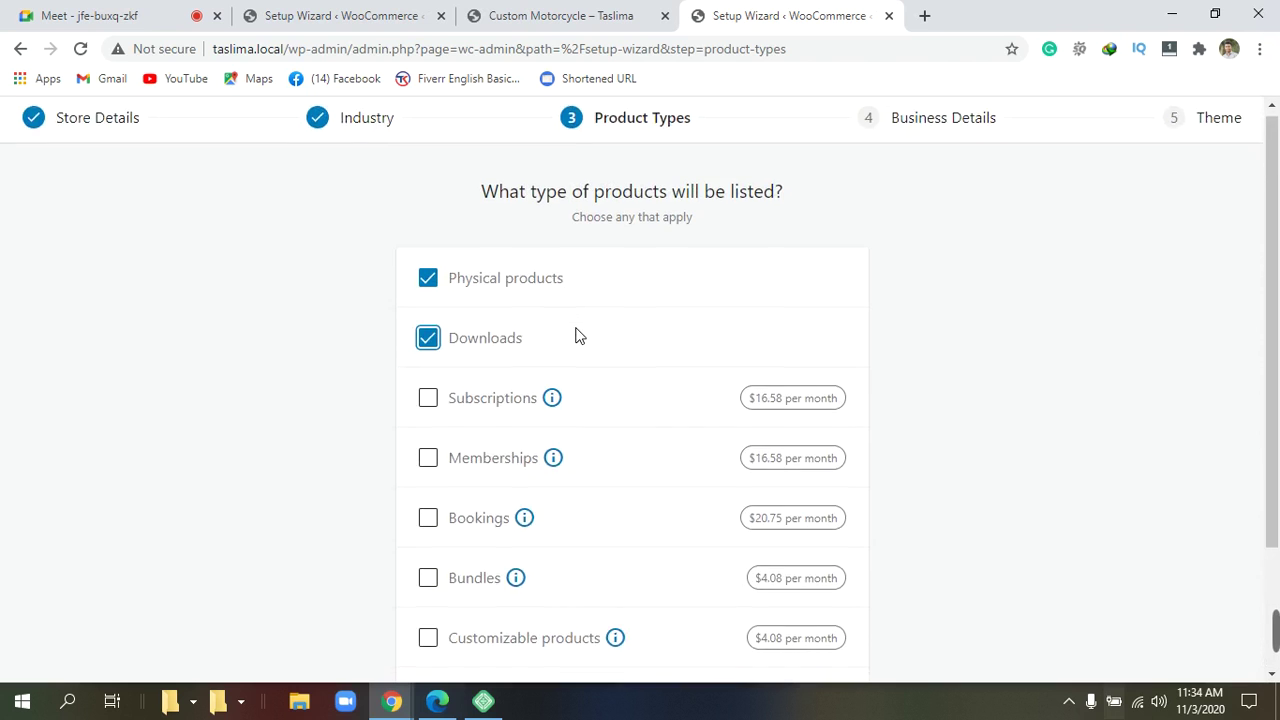
scroll(575, 334, down, 1)
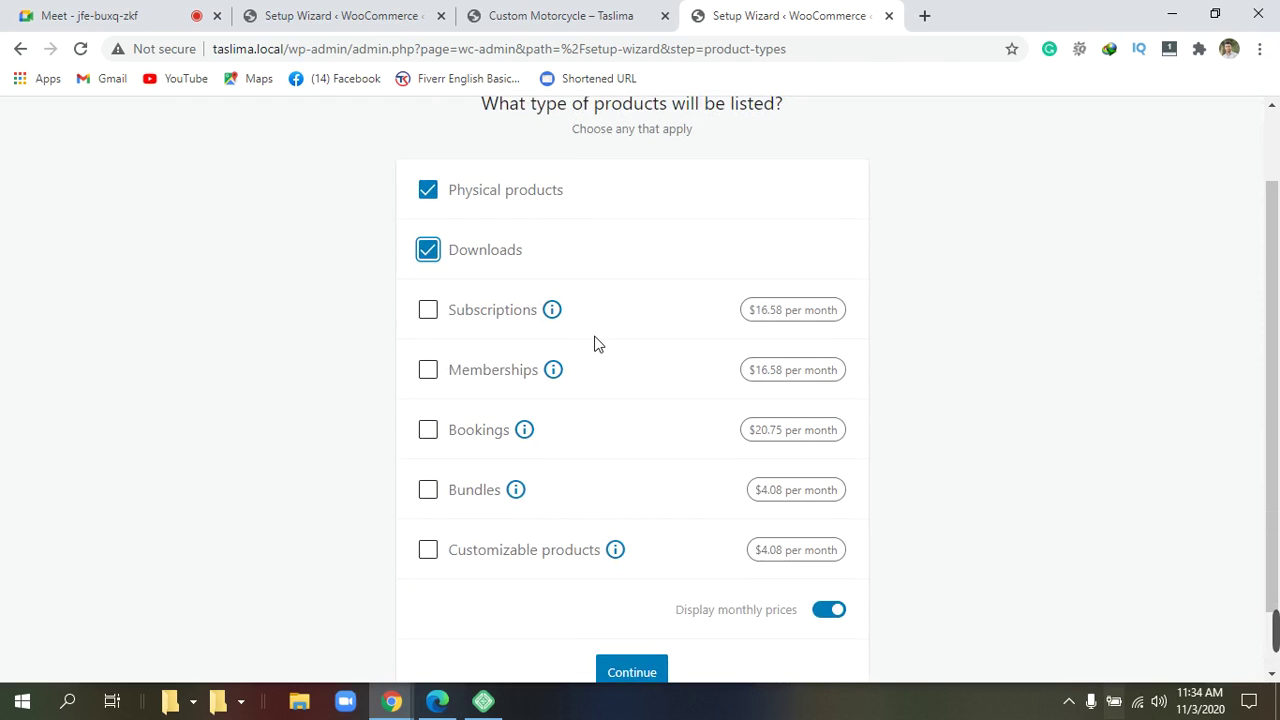
scroll(596, 344, down, 1)
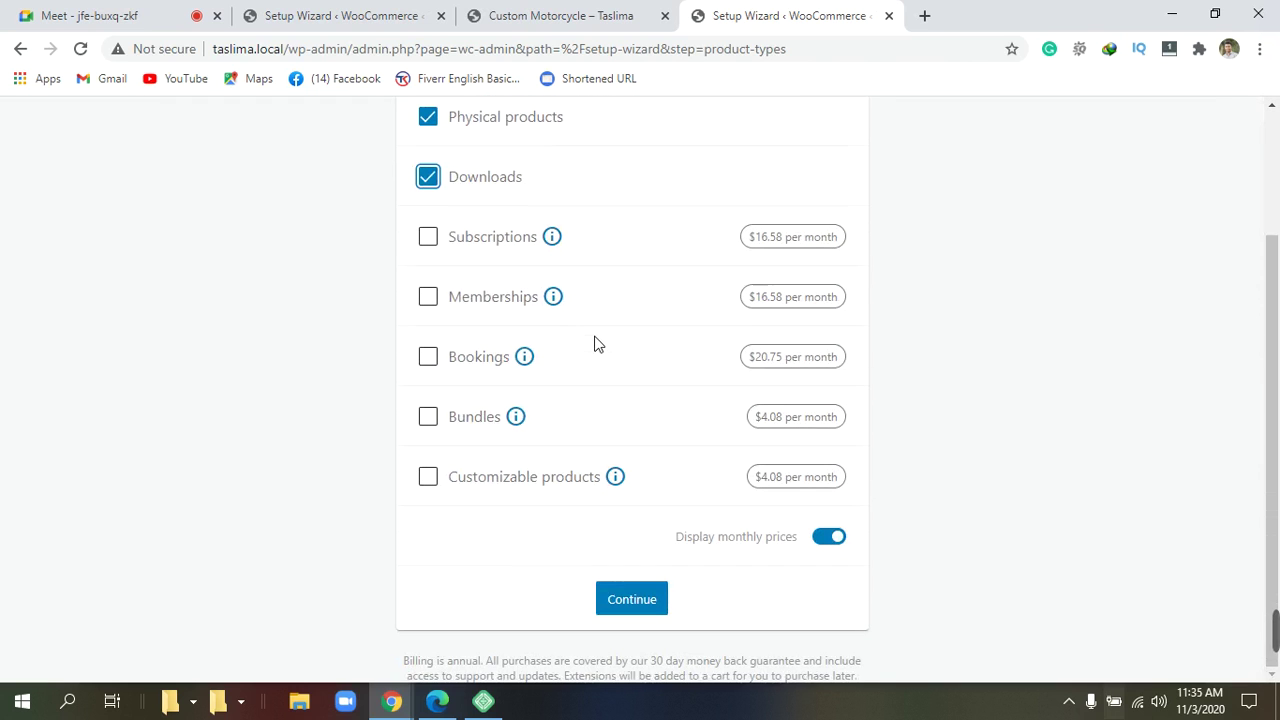
click(650, 599)
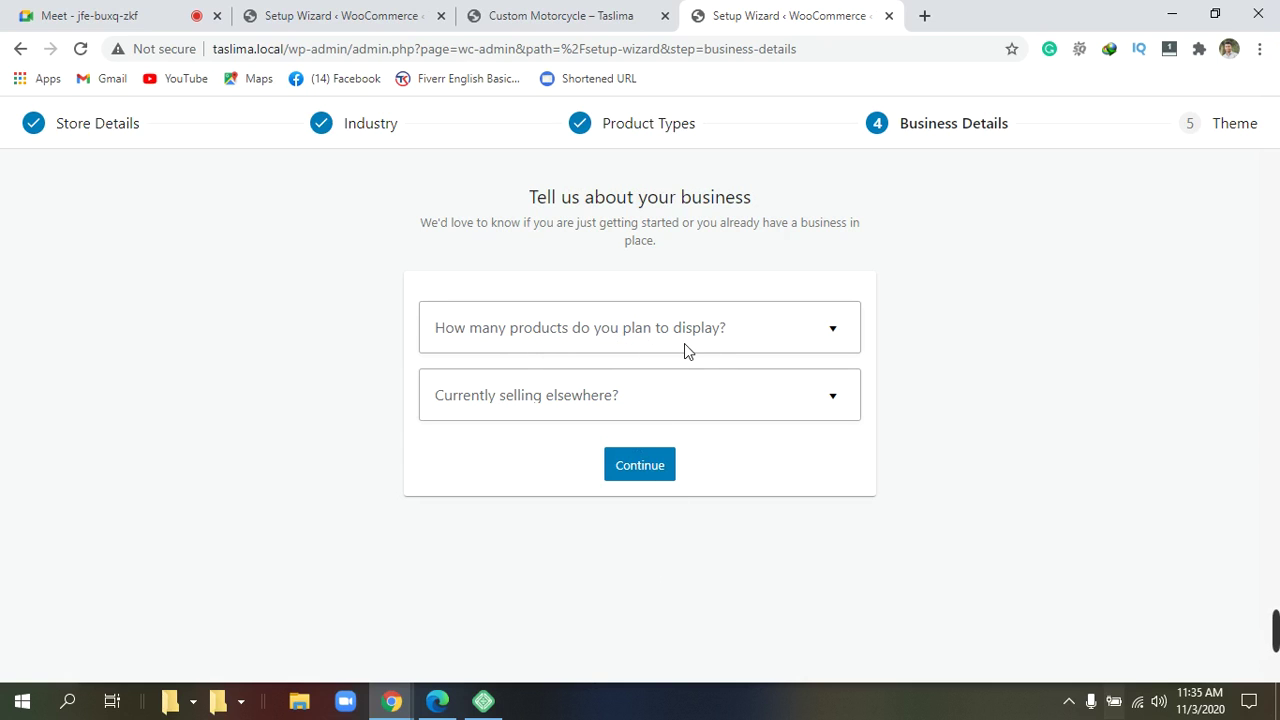
Set the planned product count to 1,000+ and answer No to Currently selling elsewhere?
click(835, 332)
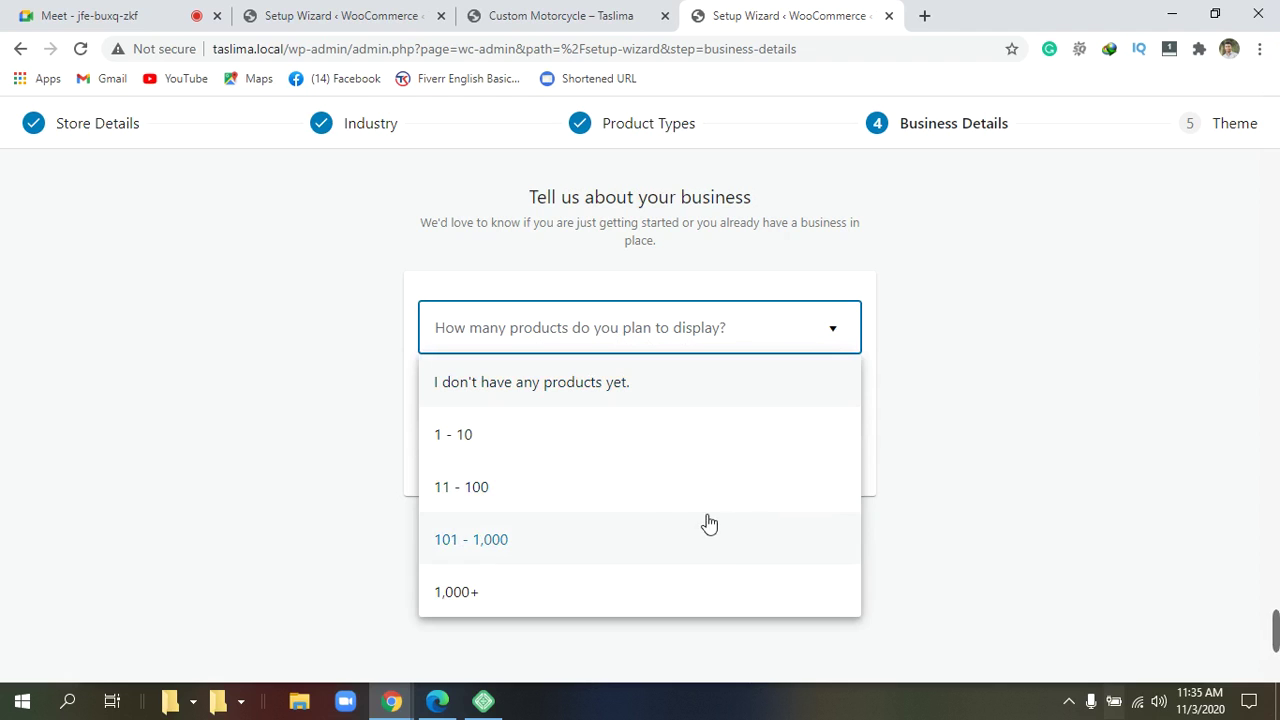
click(561, 600)
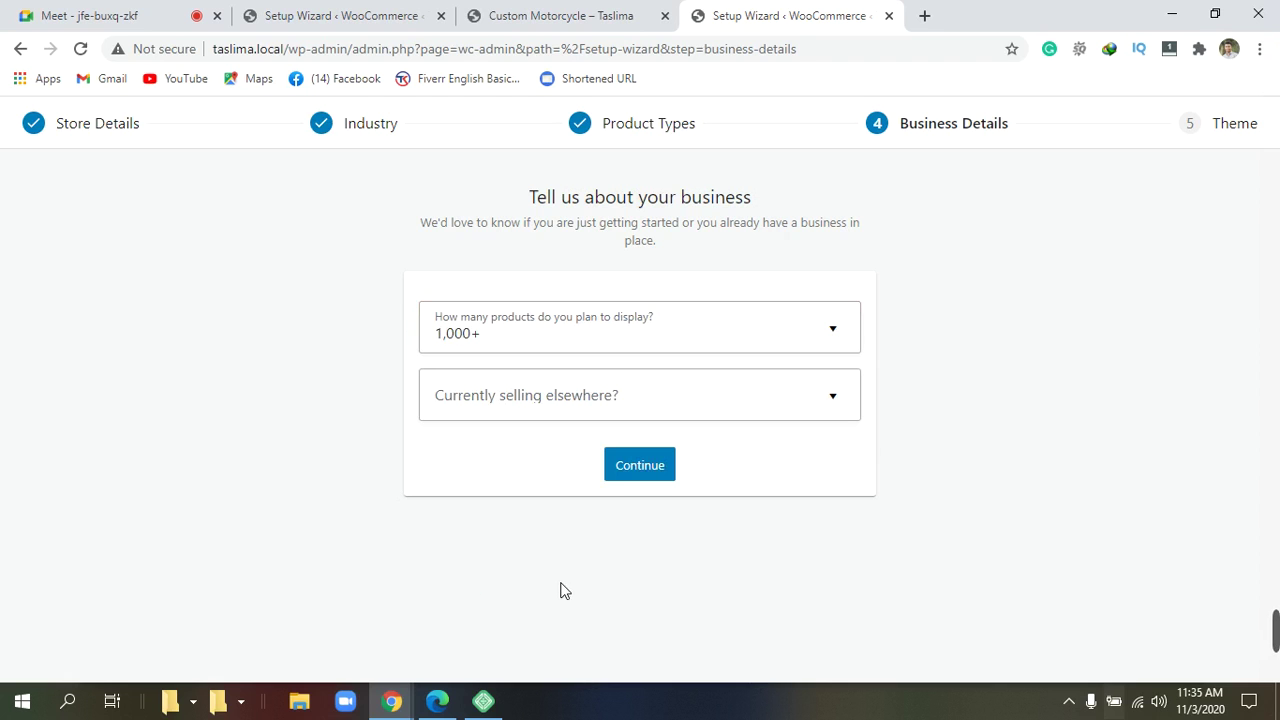
click(833, 398)
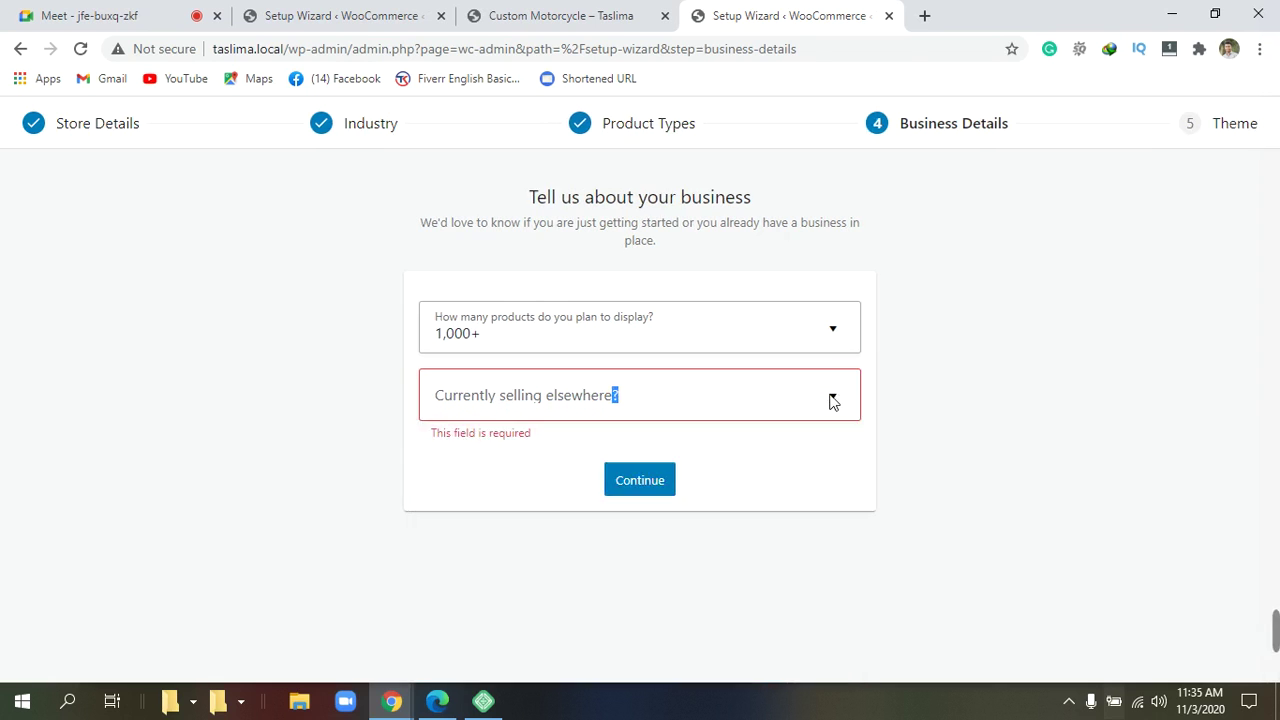
click(833, 398)
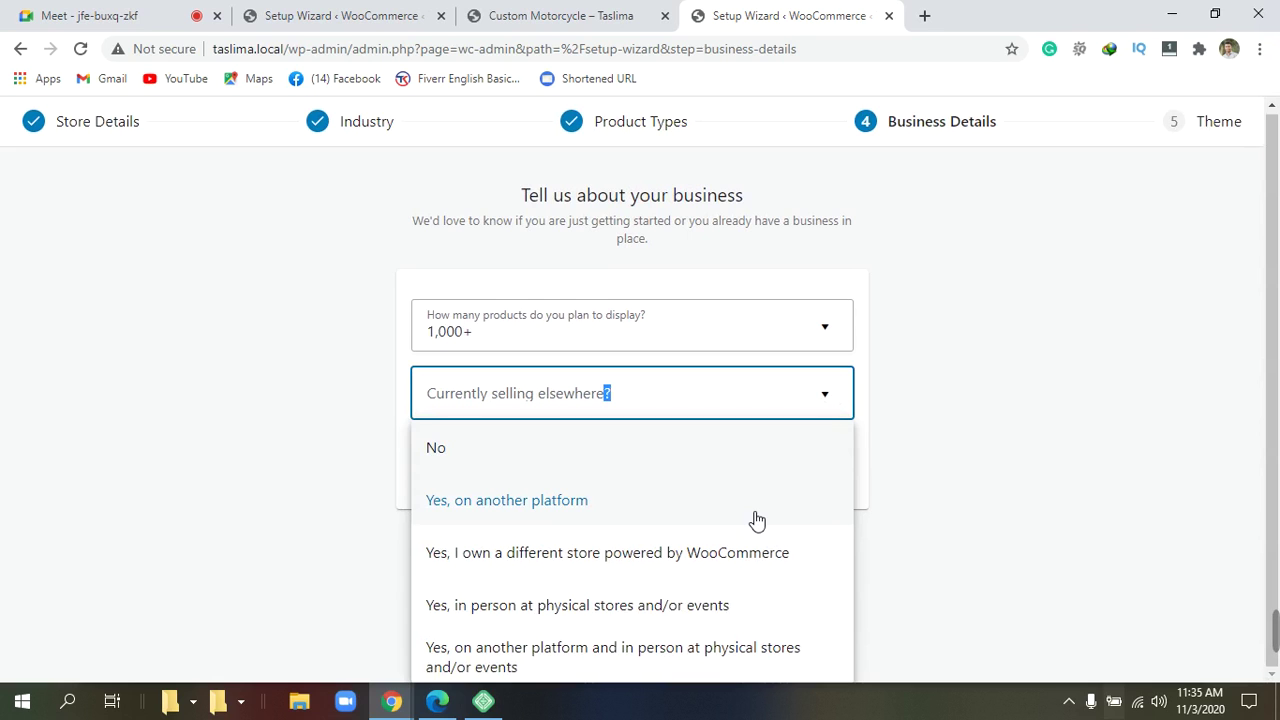
click(441, 465)
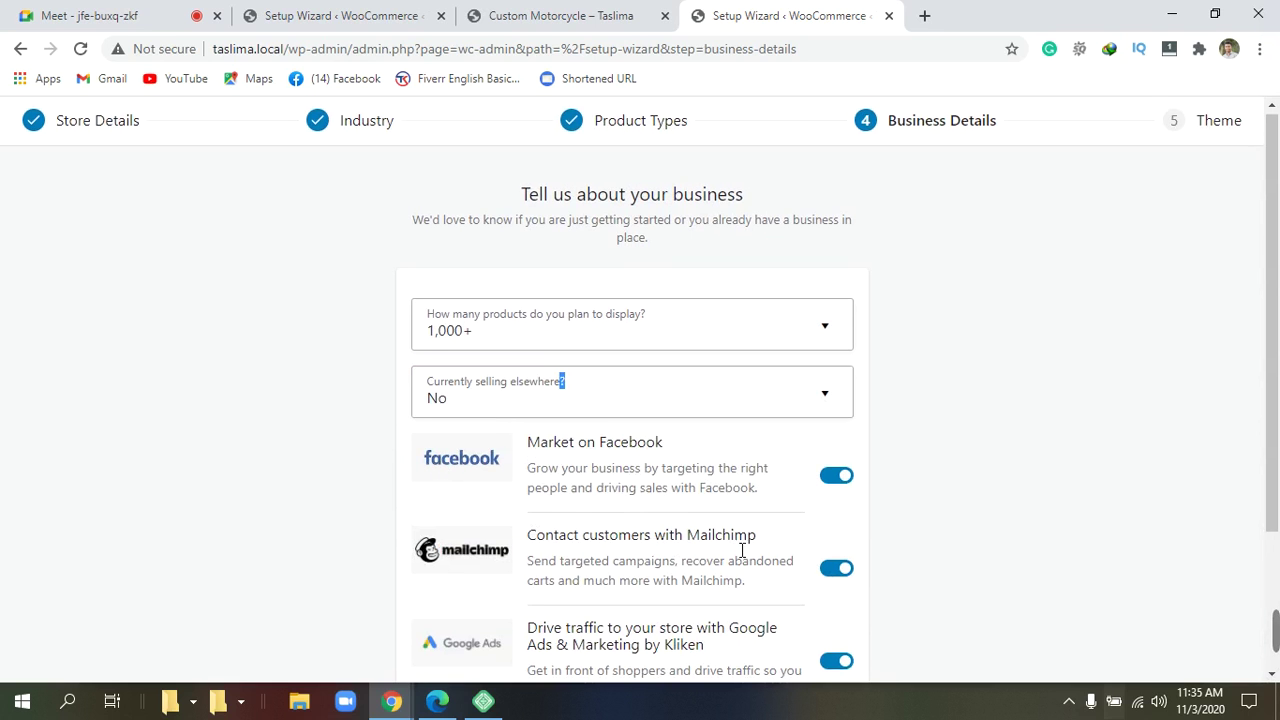
Switch off the Facebook, Mailchimp and Google Ads extensions and continue to the theme step.
scroll(742, 551, down, 1)
scroll(742, 551, down, 1)
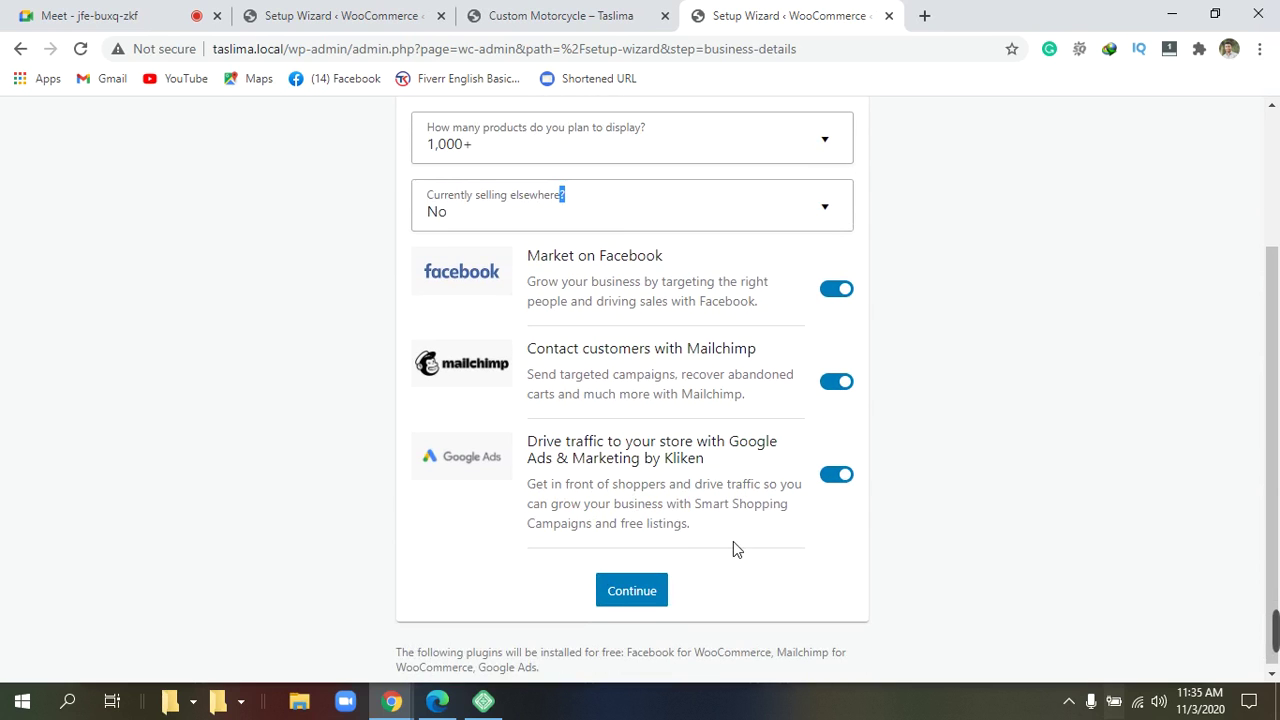
scroll(733, 541, up, 1)
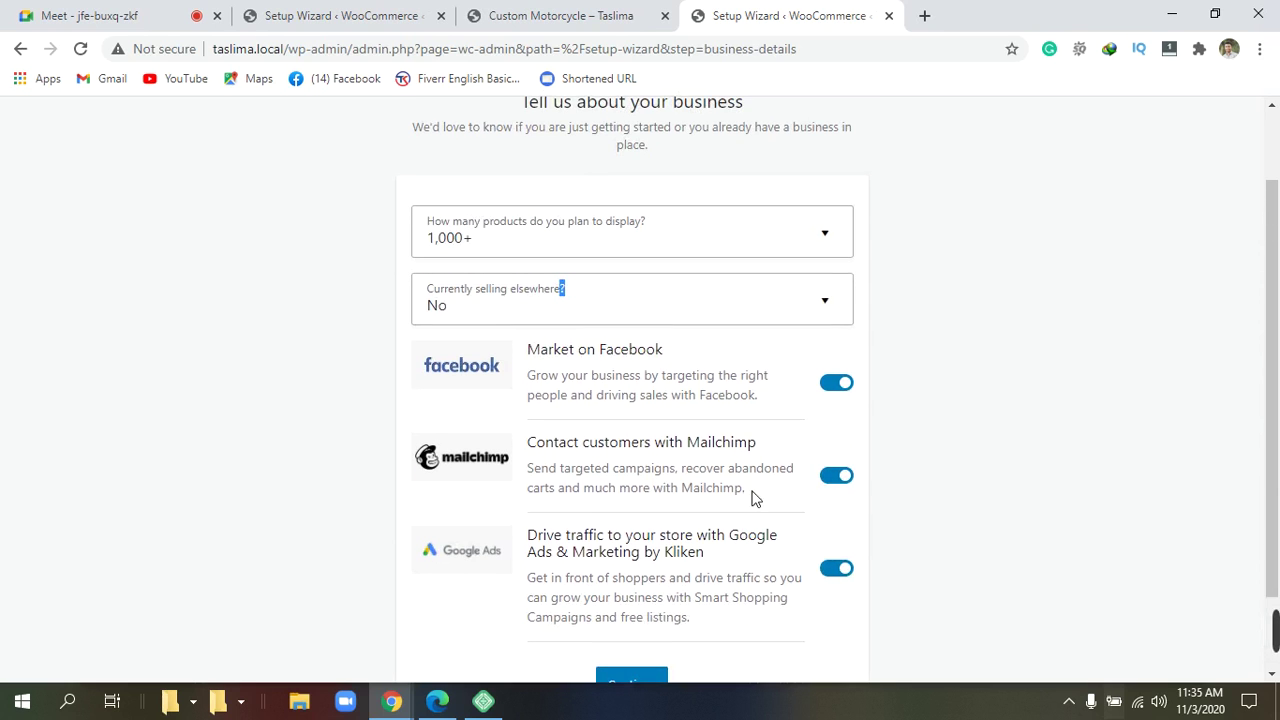
click(843, 384)
click(846, 388)
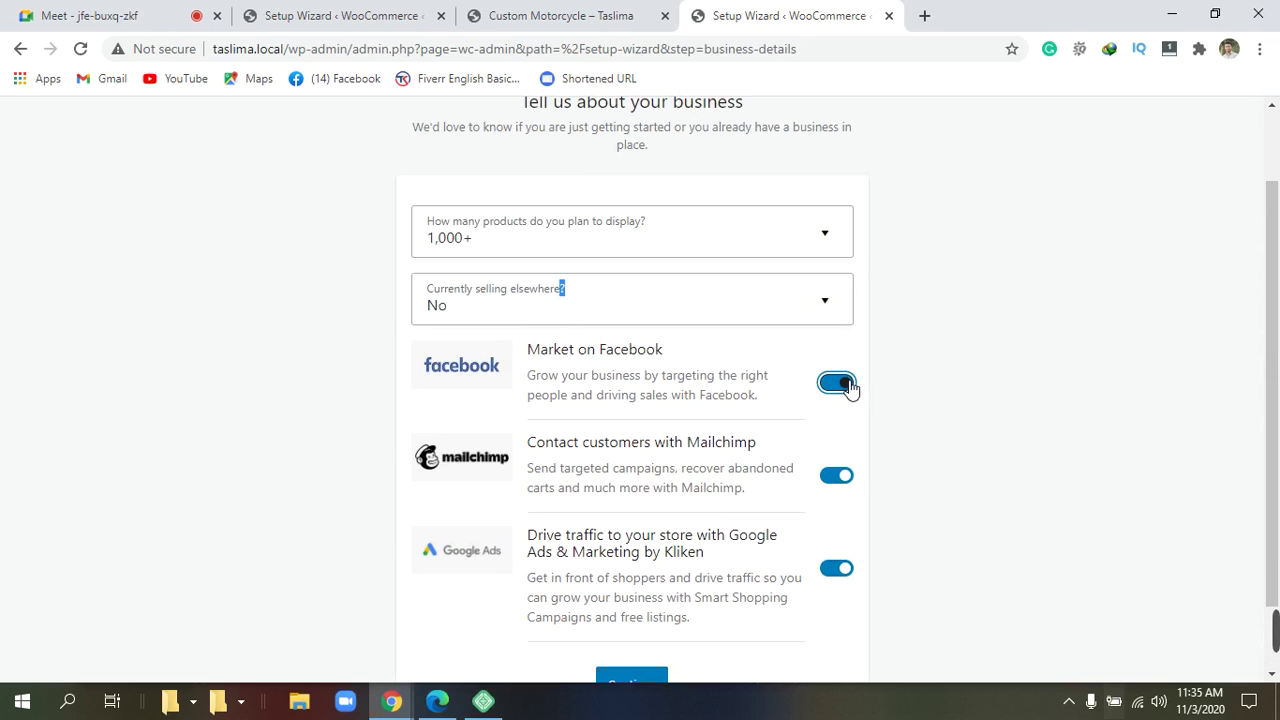
click(843, 479)
click(846, 569)
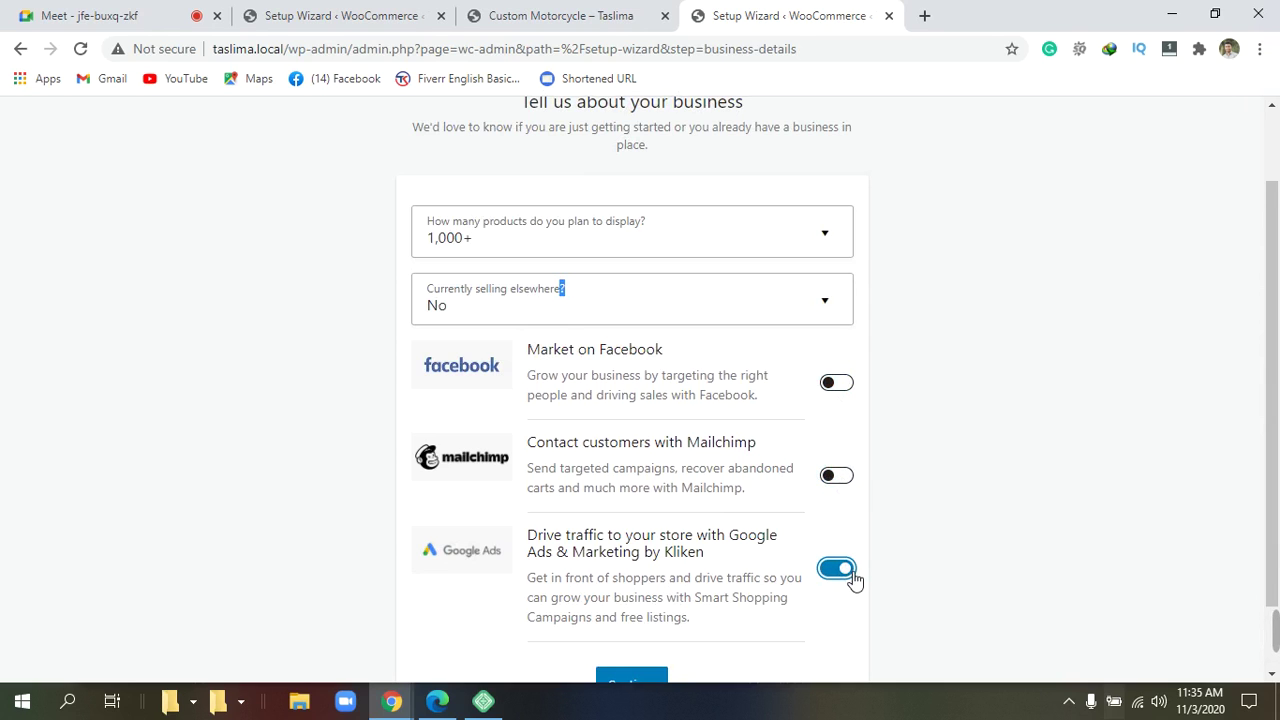
click(851, 573)
scroll(740, 575, down, 1)
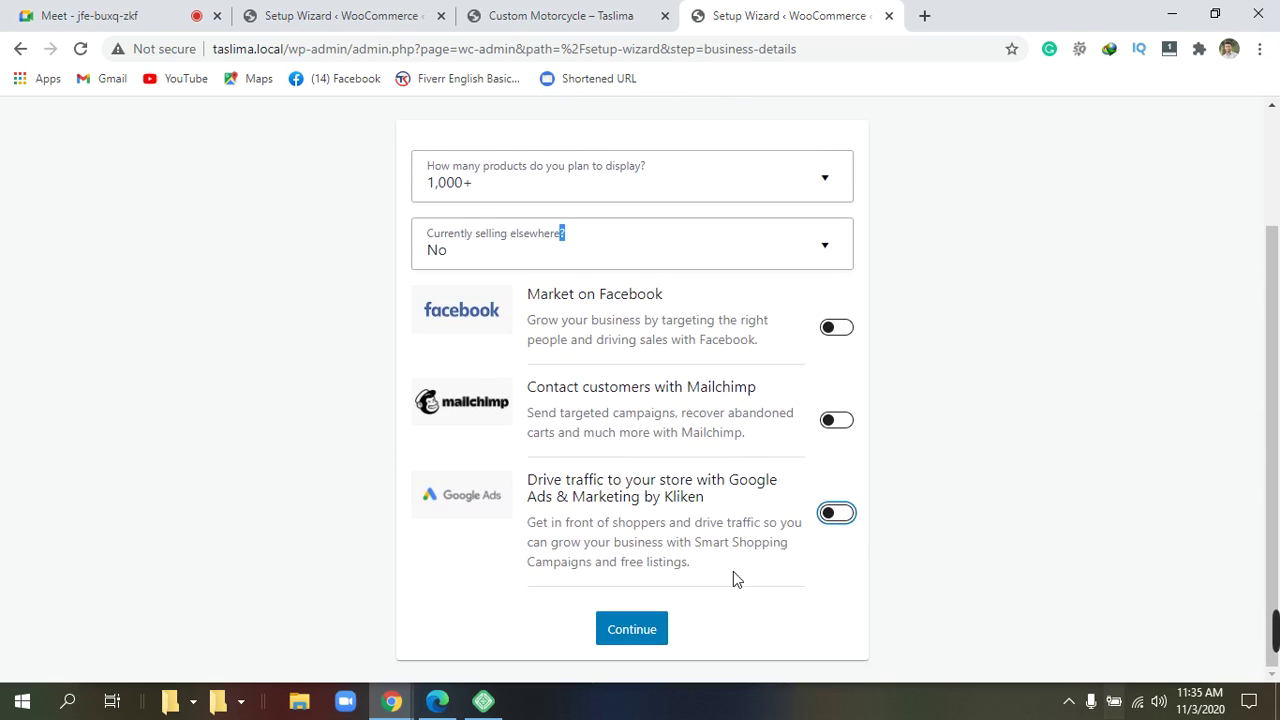
click(648, 620)
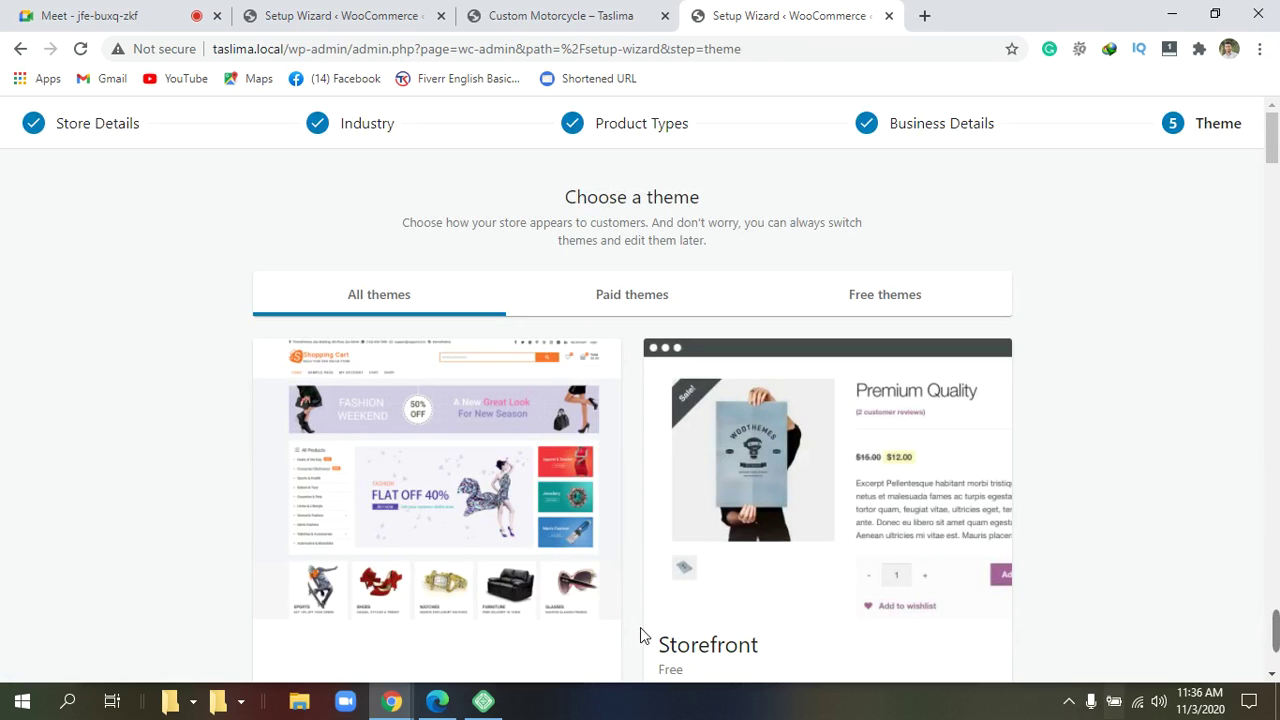
Continue with the currently active ShoppingCart theme.
scroll(660, 600, down, 2)
scroll(665, 600, down, 1)
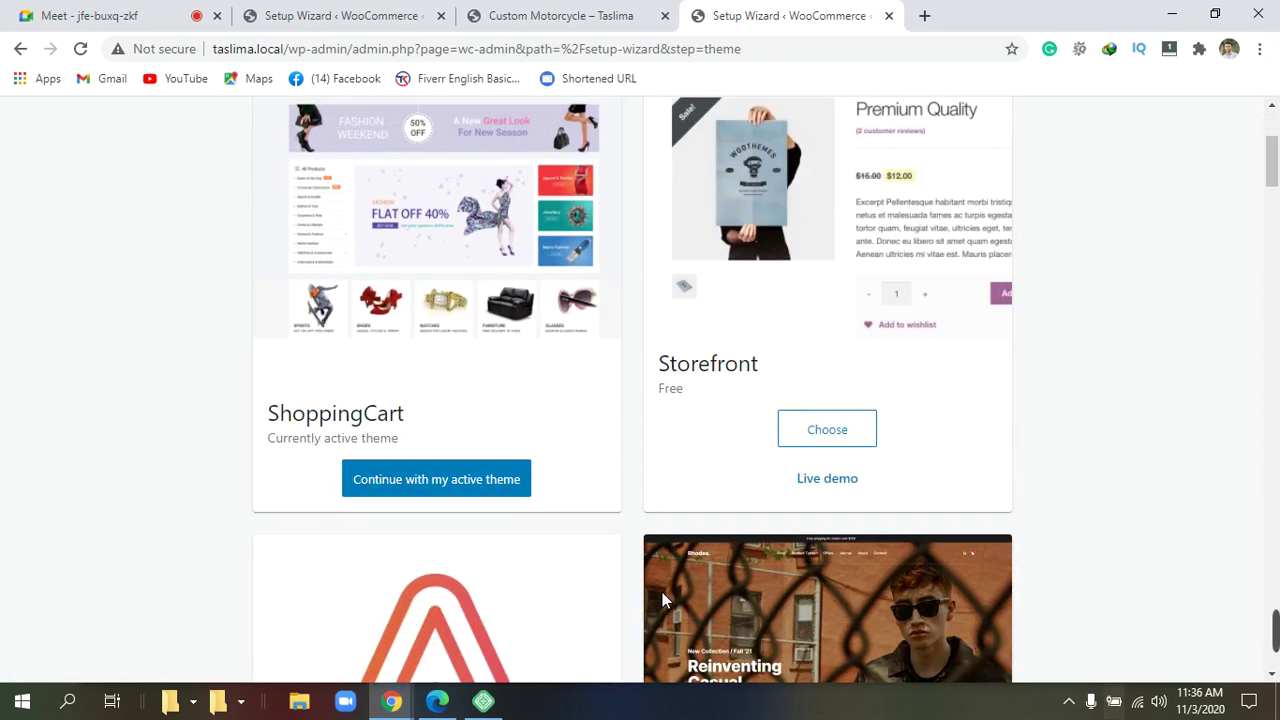
scroll(662, 600, up, 1)
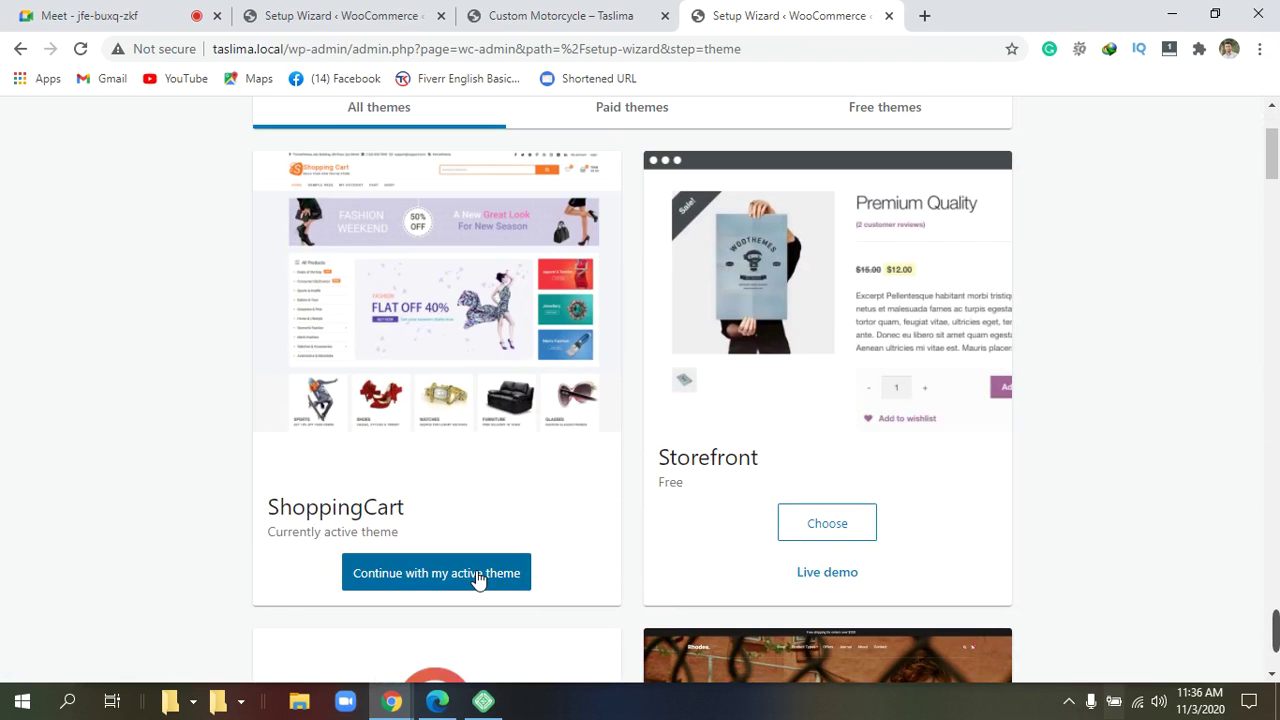
click(479, 573)
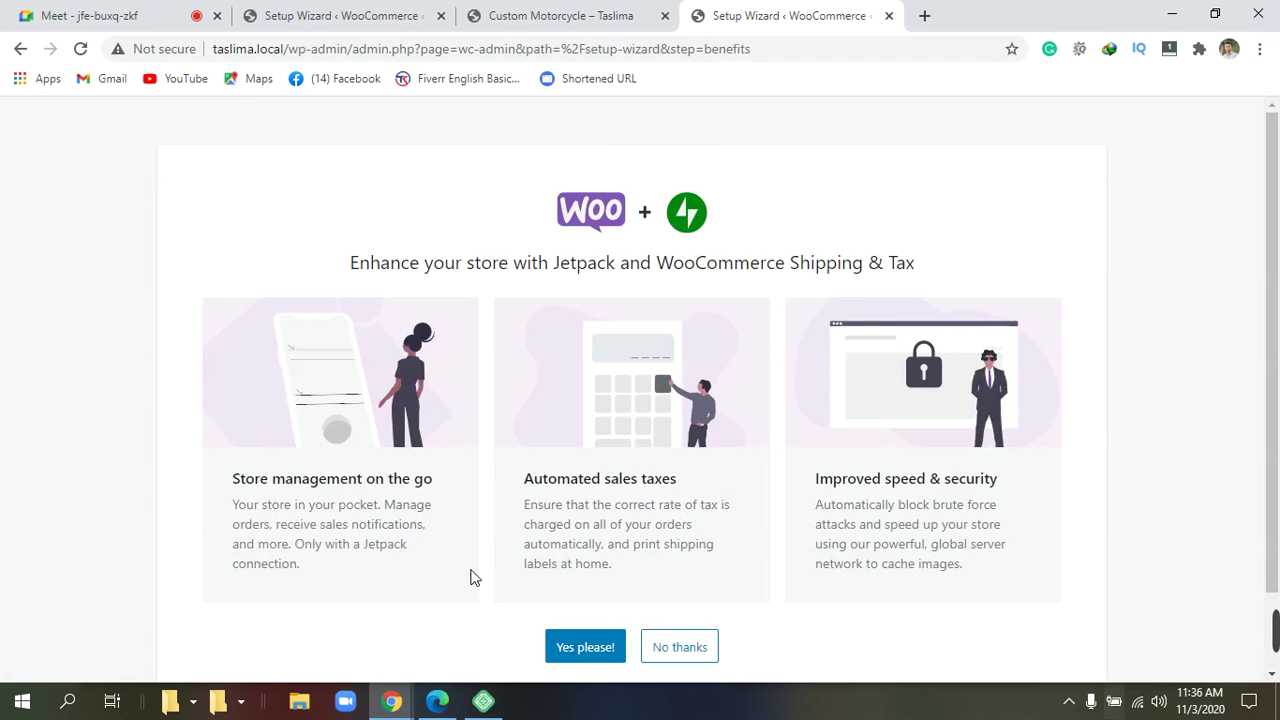
Choose No thanks on the Jetpack and WooCommerce Shipping & Tax offer.
scroll(474, 577, down, 1)
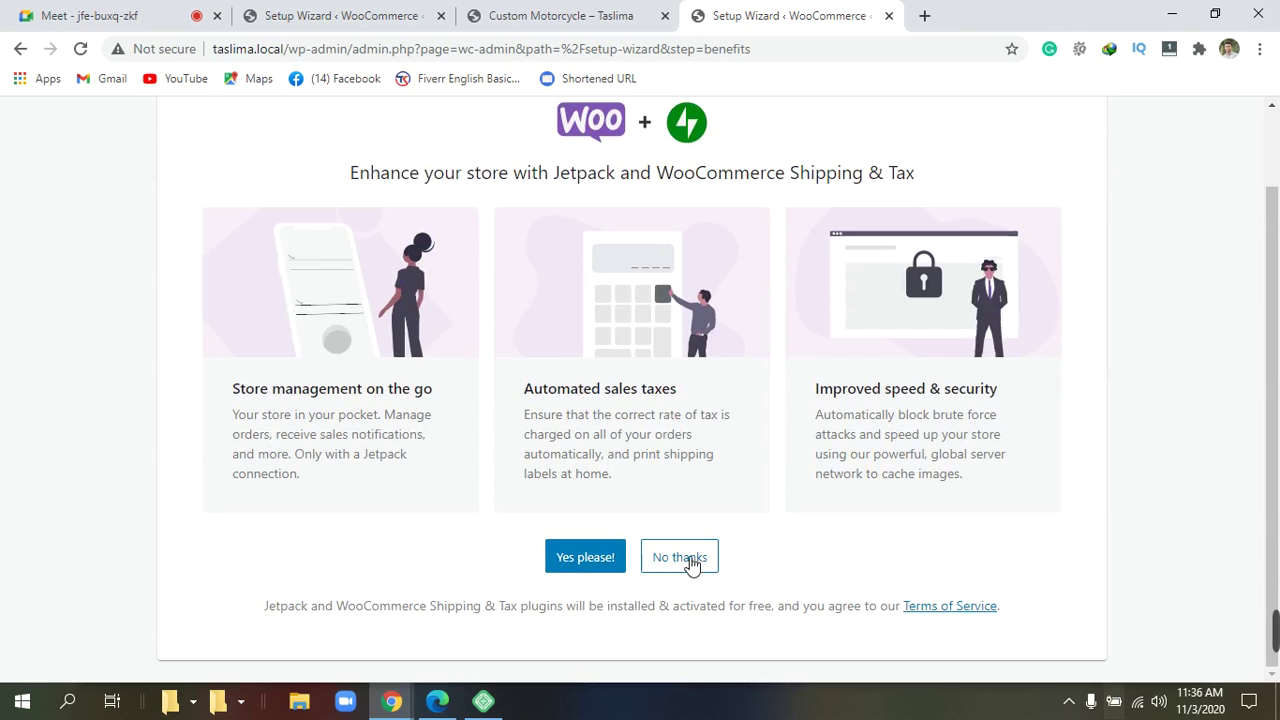
click(687, 561)
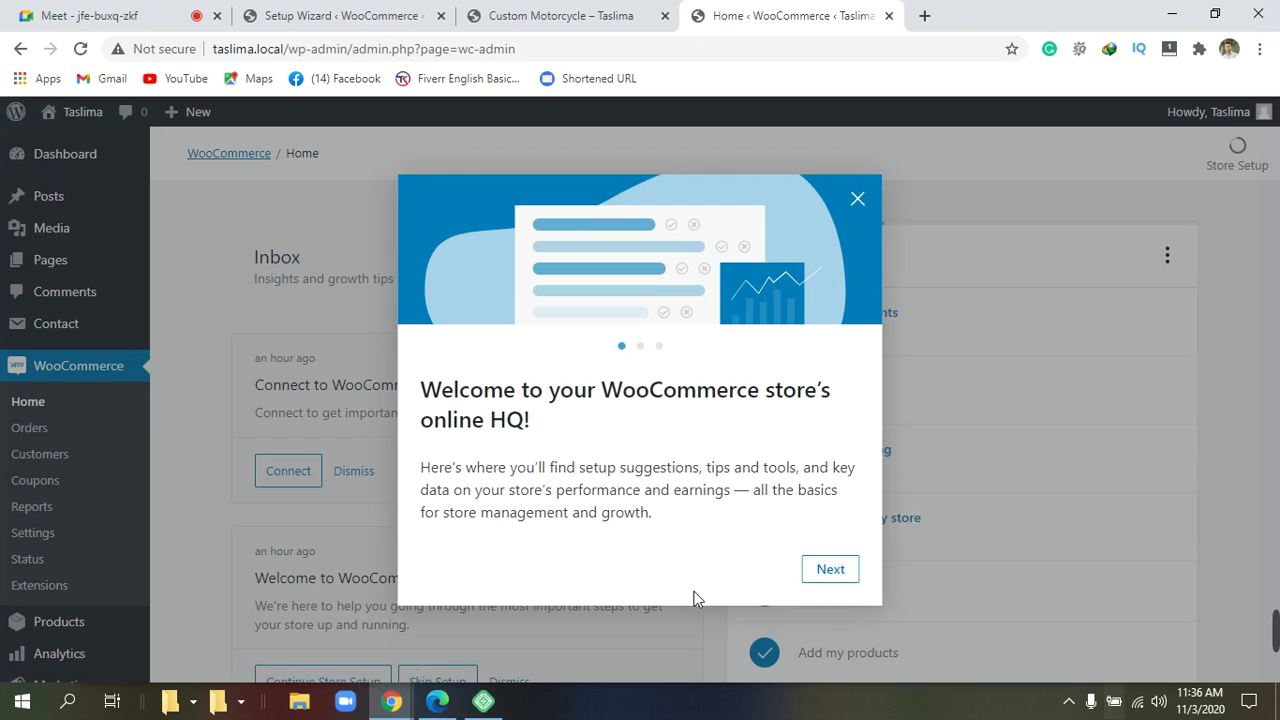
Go through the welcome tour slides with Next, Next, Let's go, then review the WooCommerce Home page.
click(829, 570)
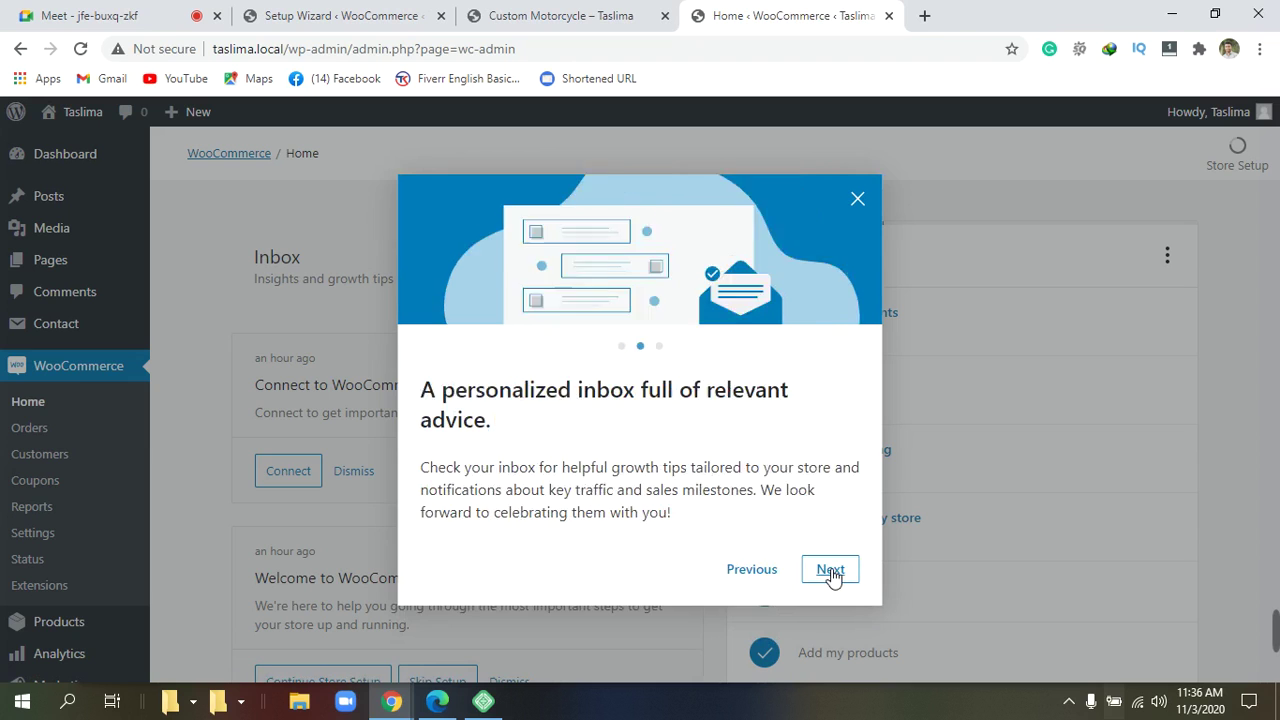
click(831, 571)
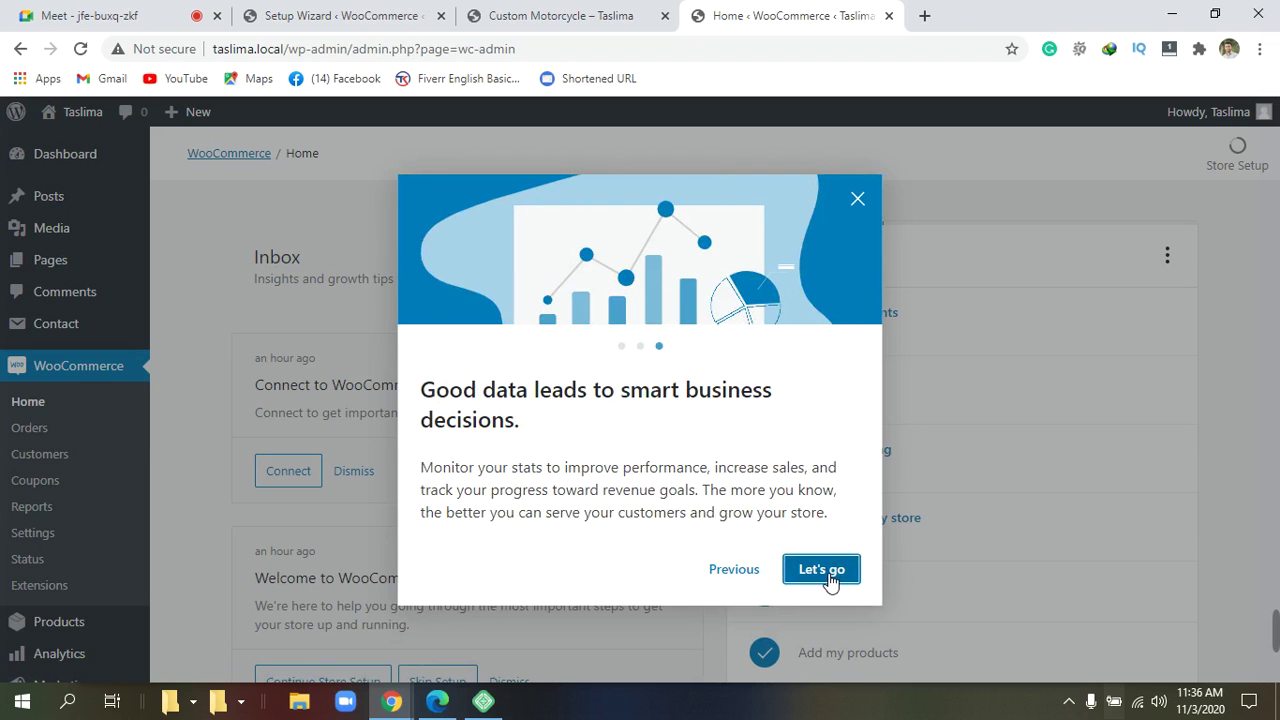
click(821, 570)
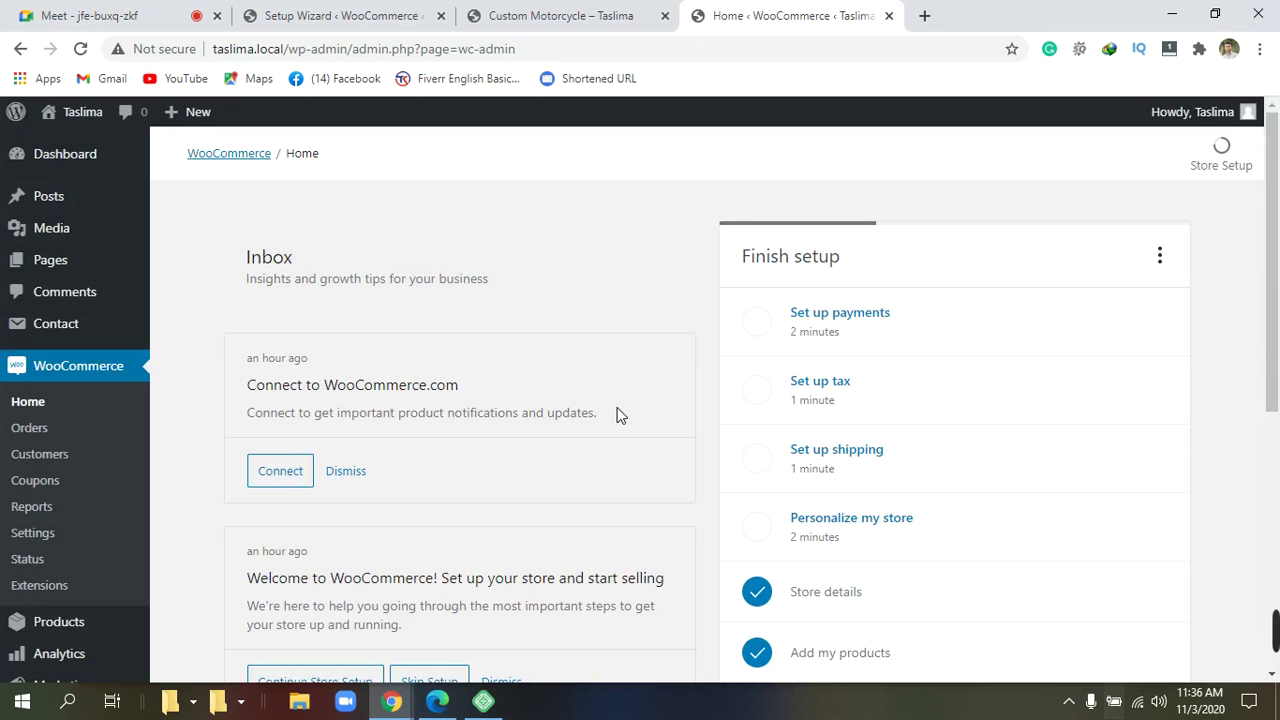
scroll(620, 414, down, 1)
scroll(617, 416, down, 4)
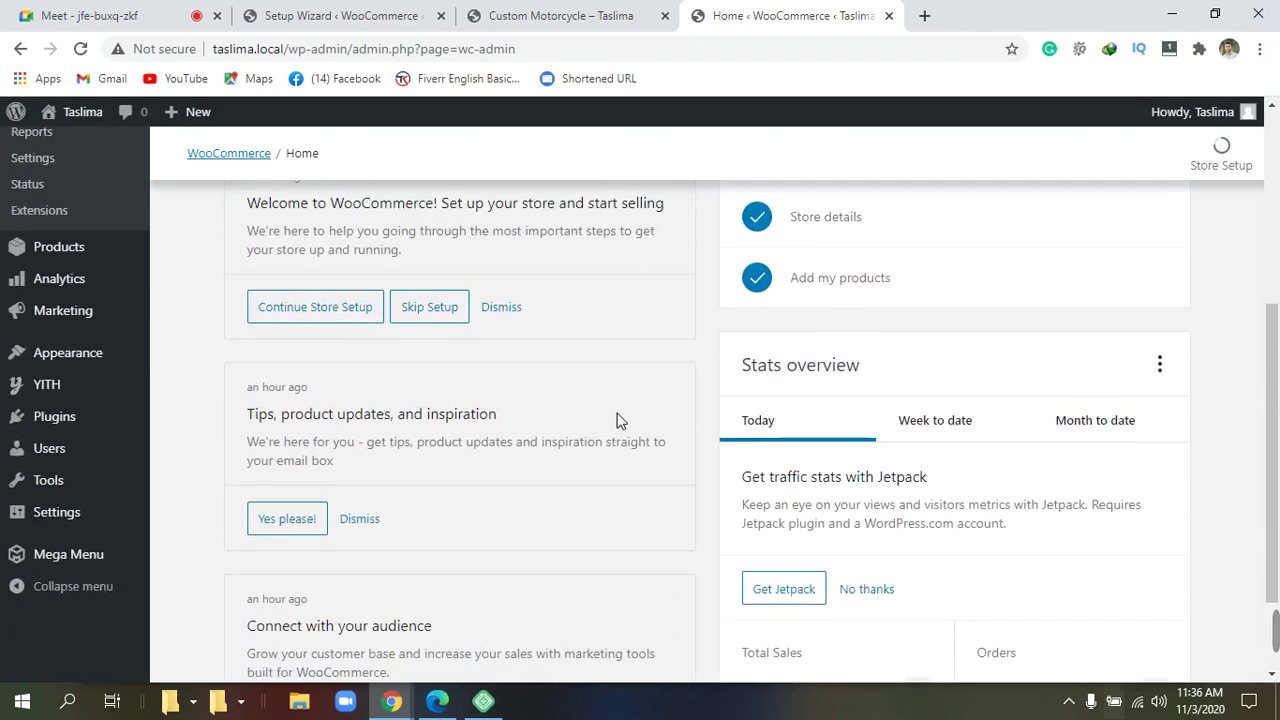
scroll(617, 426, up, 5)
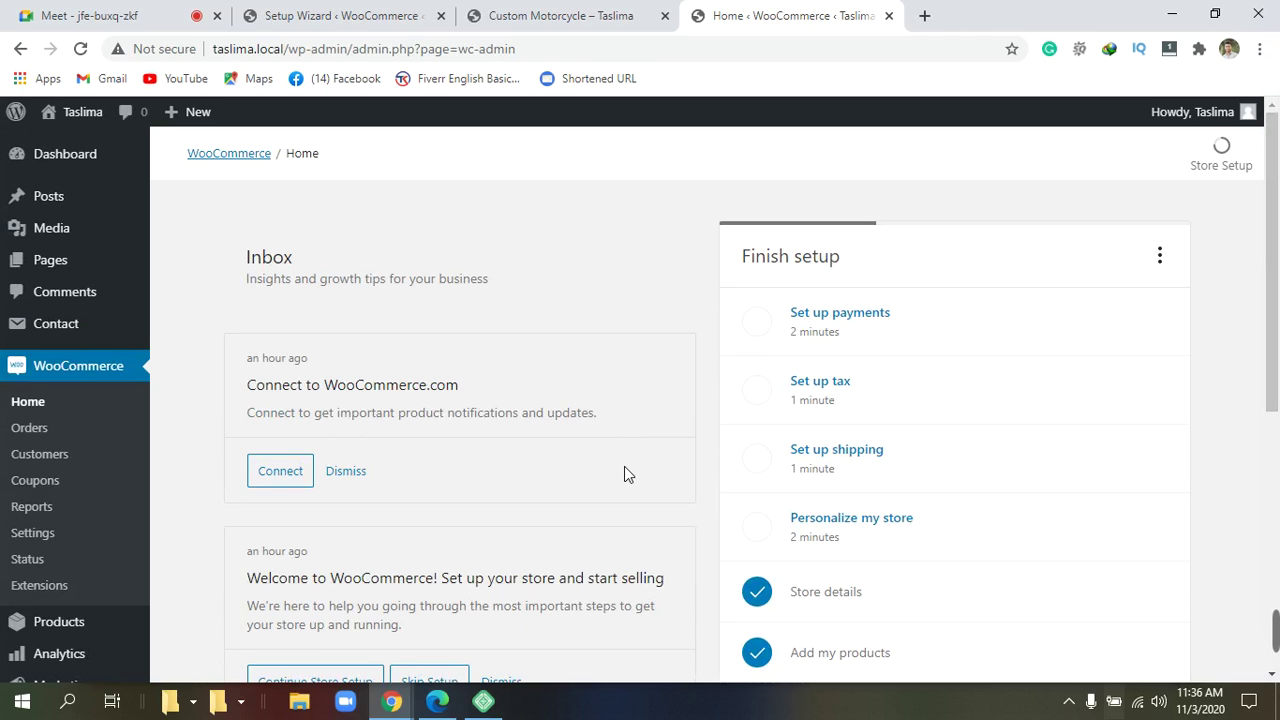
scroll(625, 424, down, 2)
scroll(625, 424, up, 2)
scroll(625, 428, down, 3)
scroll(623, 432, down, 2)
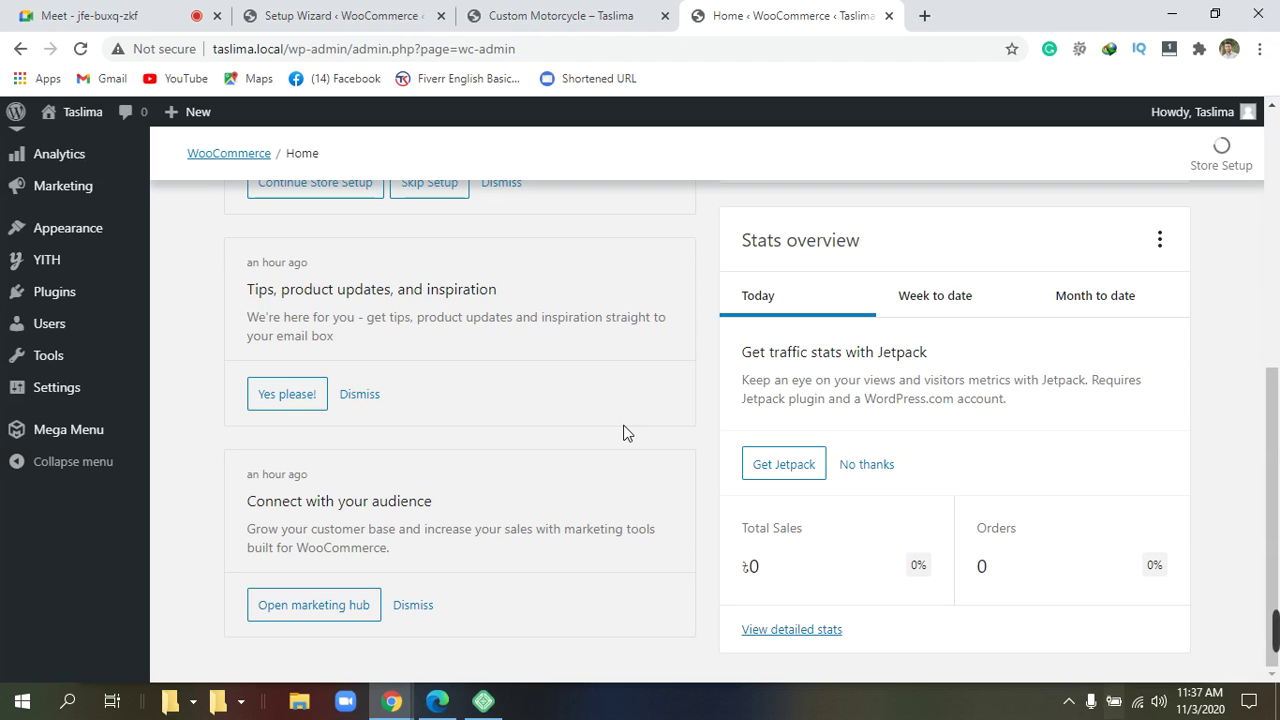
scroll(655, 420, up, 5)
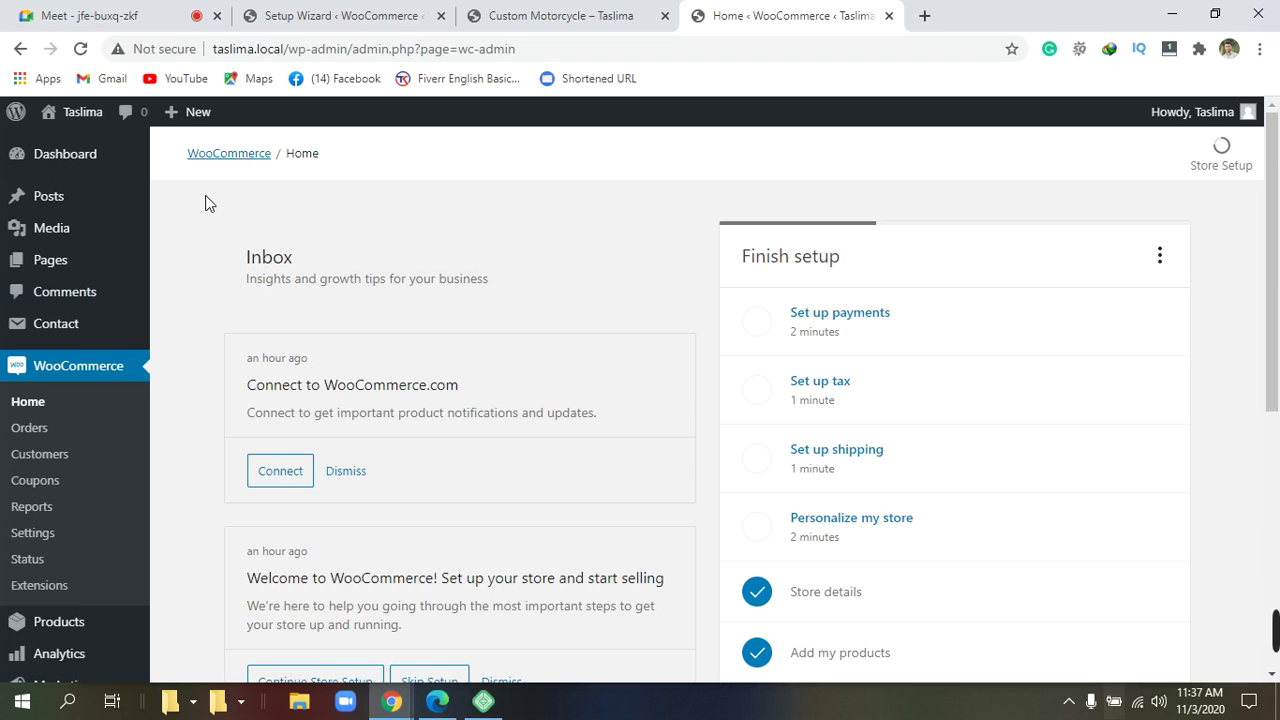
scroll(205, 203, down, 1)
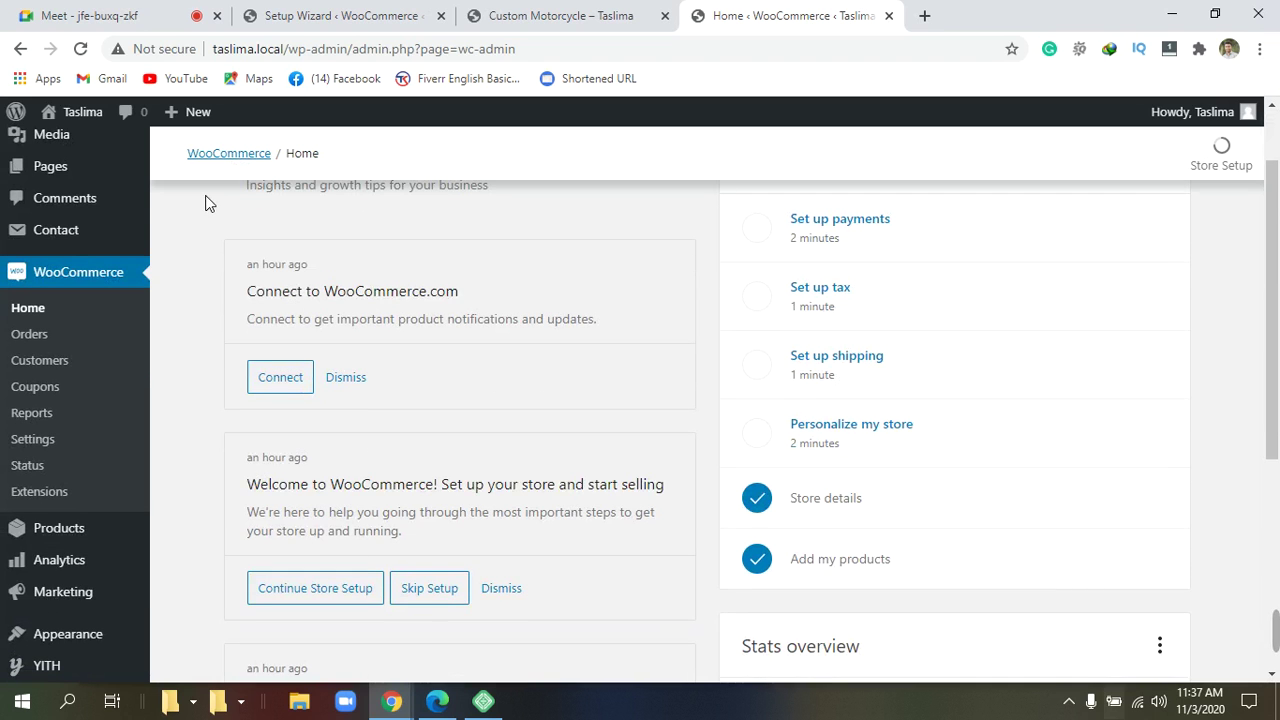
scroll(205, 203, down, 1)
scroll(207, 200, up, 2)
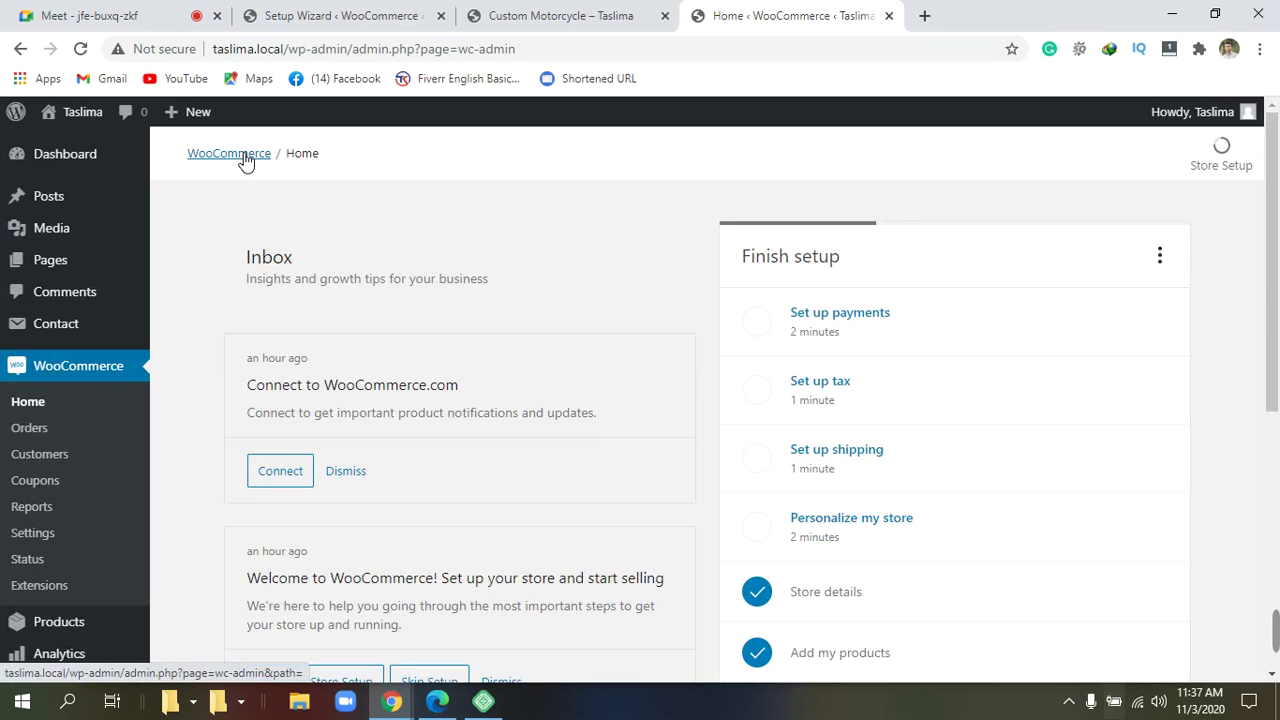
Open WooCommerce > Settings and scroll down to the General store and selling options.
click(245, 160)
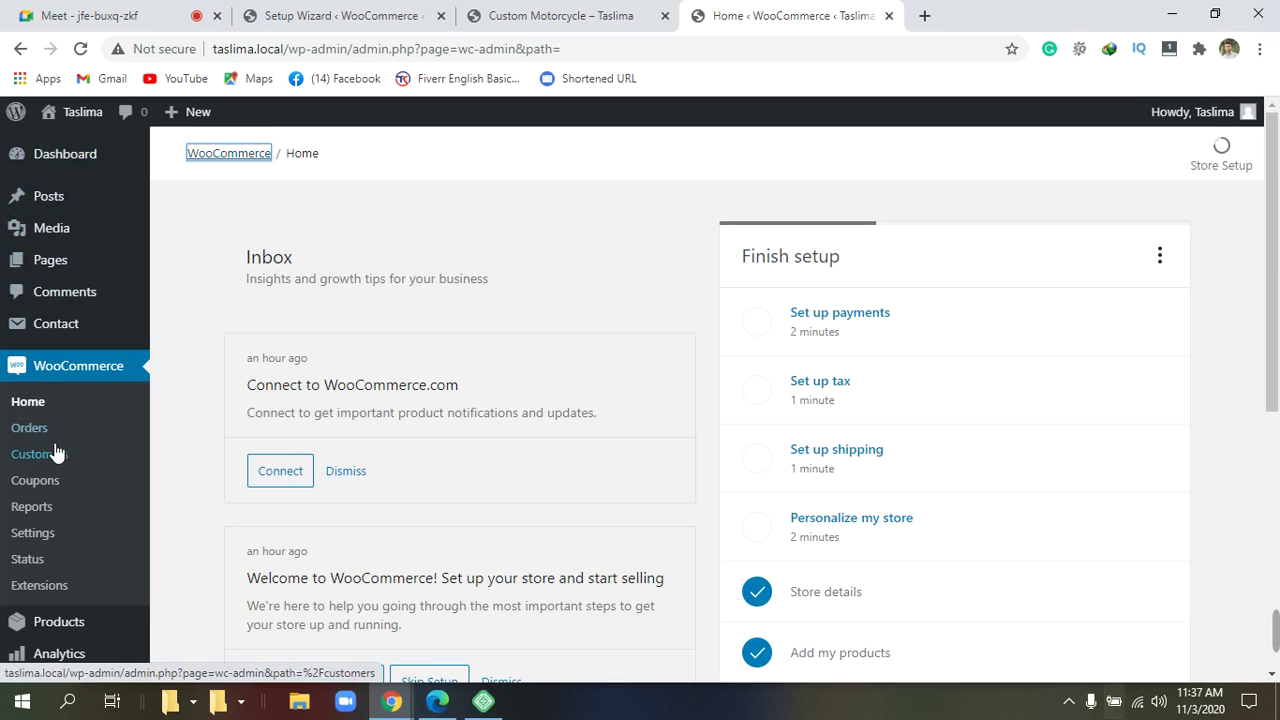
click(50, 536)
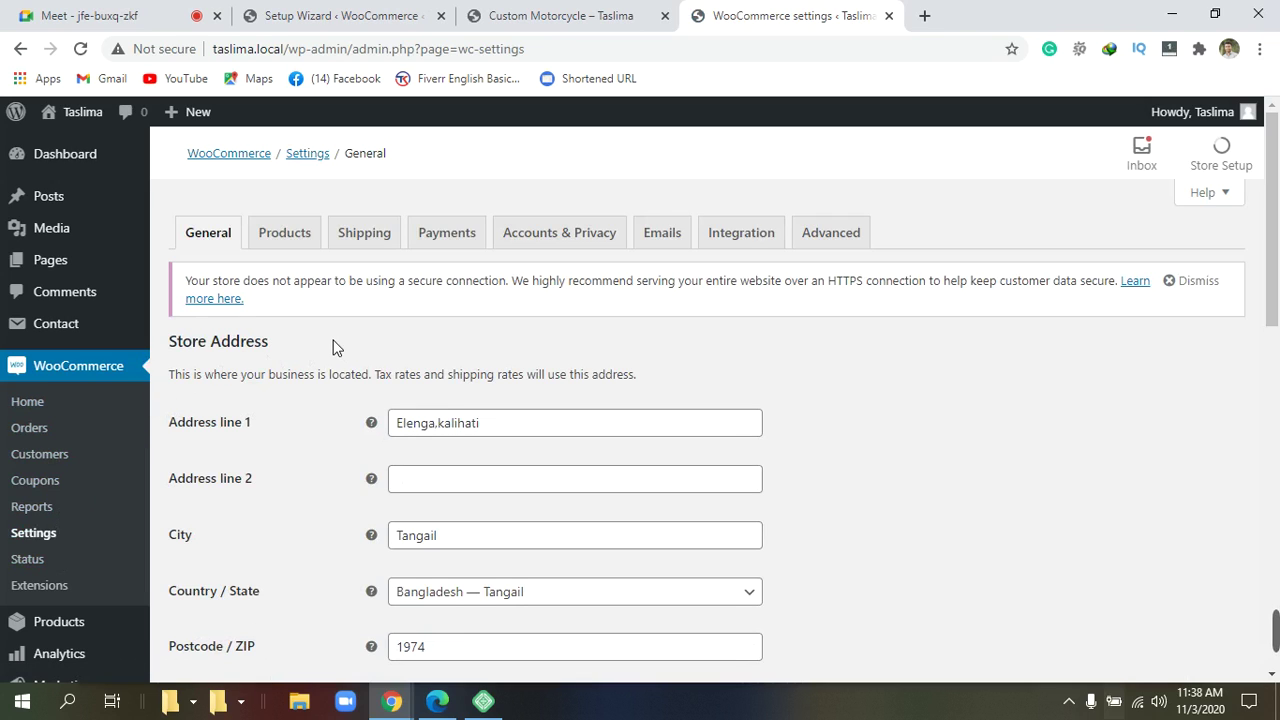
scroll(335, 347, down, 1)
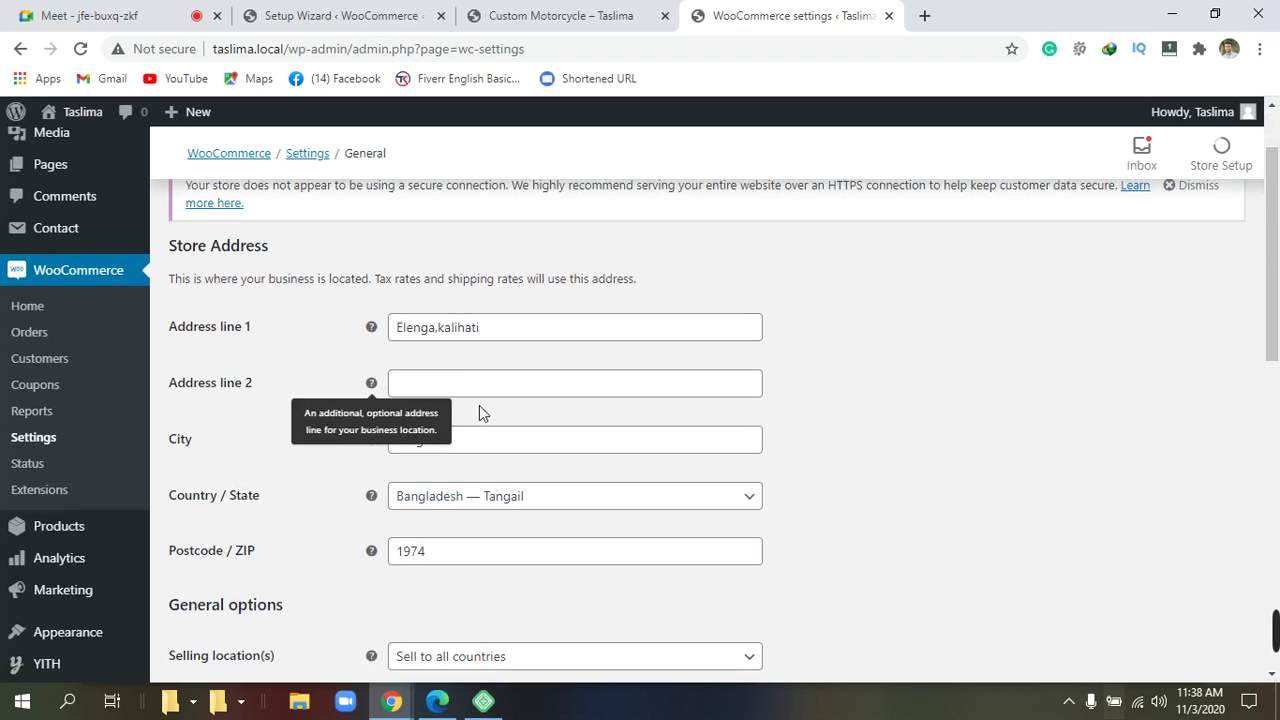
scroll(479, 405, down, 2)
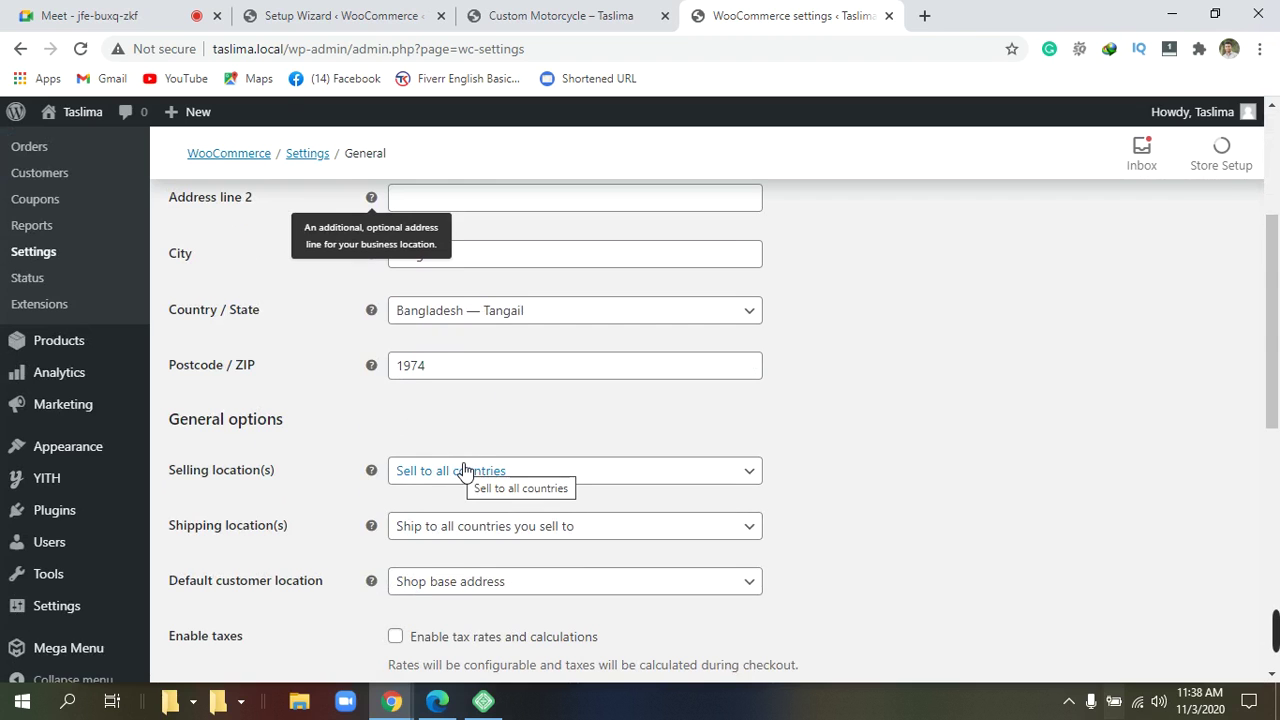
scroll(426, 476, down, 1)
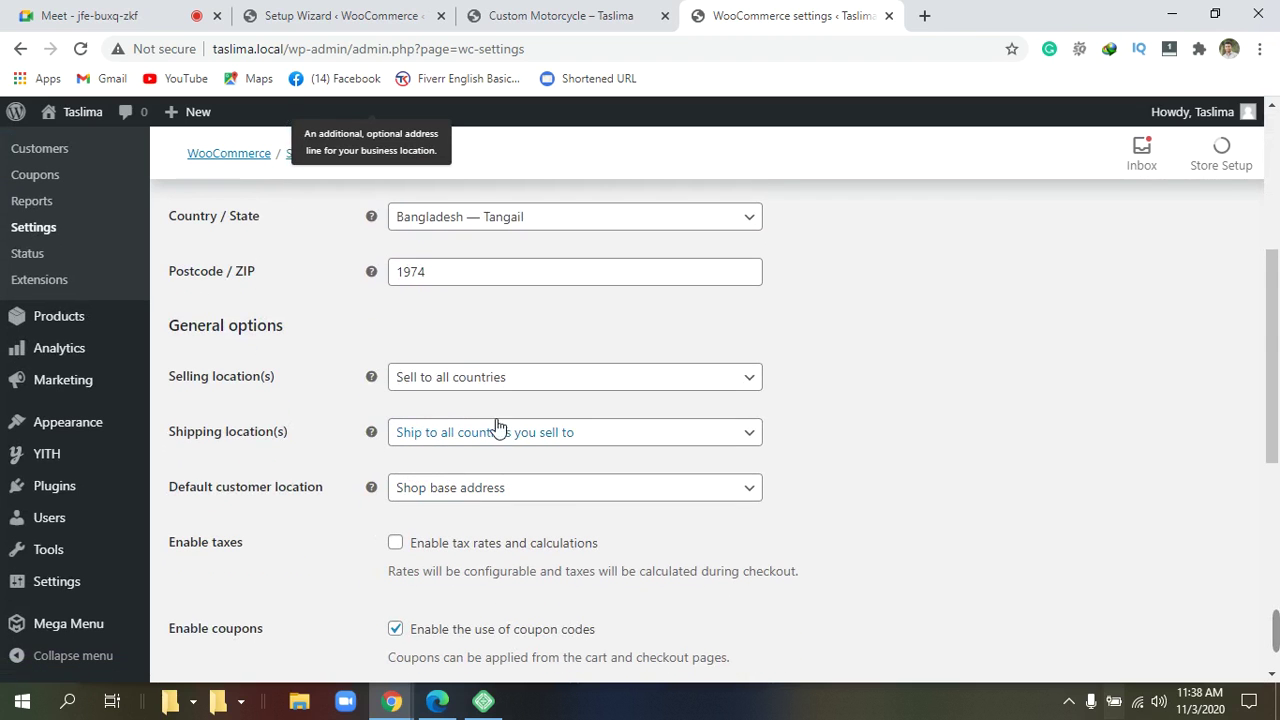
Set Selling location(s) to Sell to specific countries, with Bangladesh as the only country.
click(752, 381)
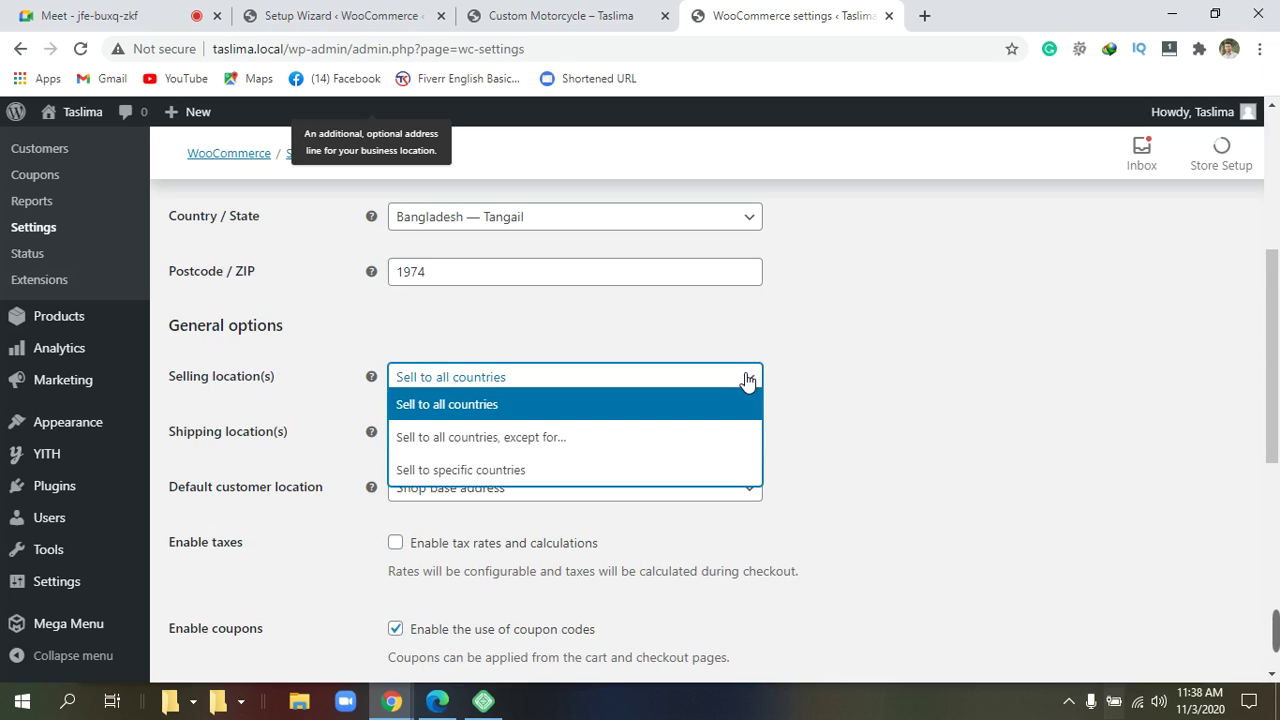
click(500, 470)
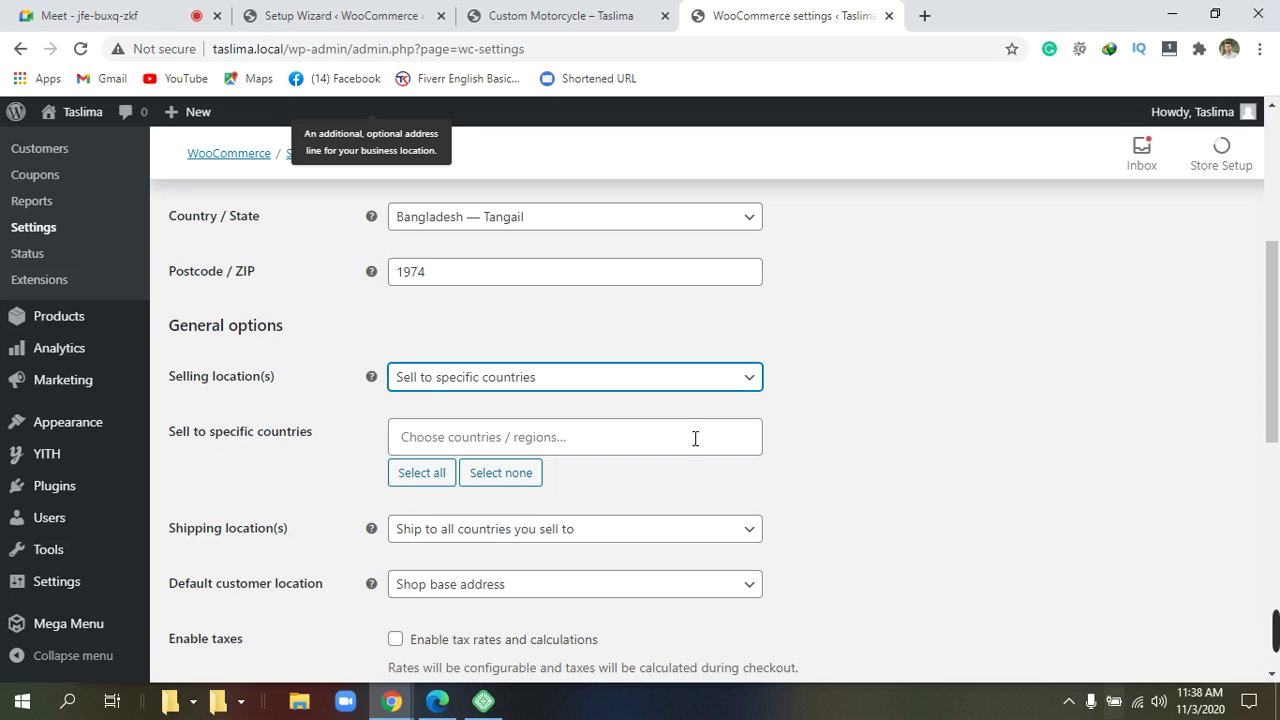
click(660, 419)
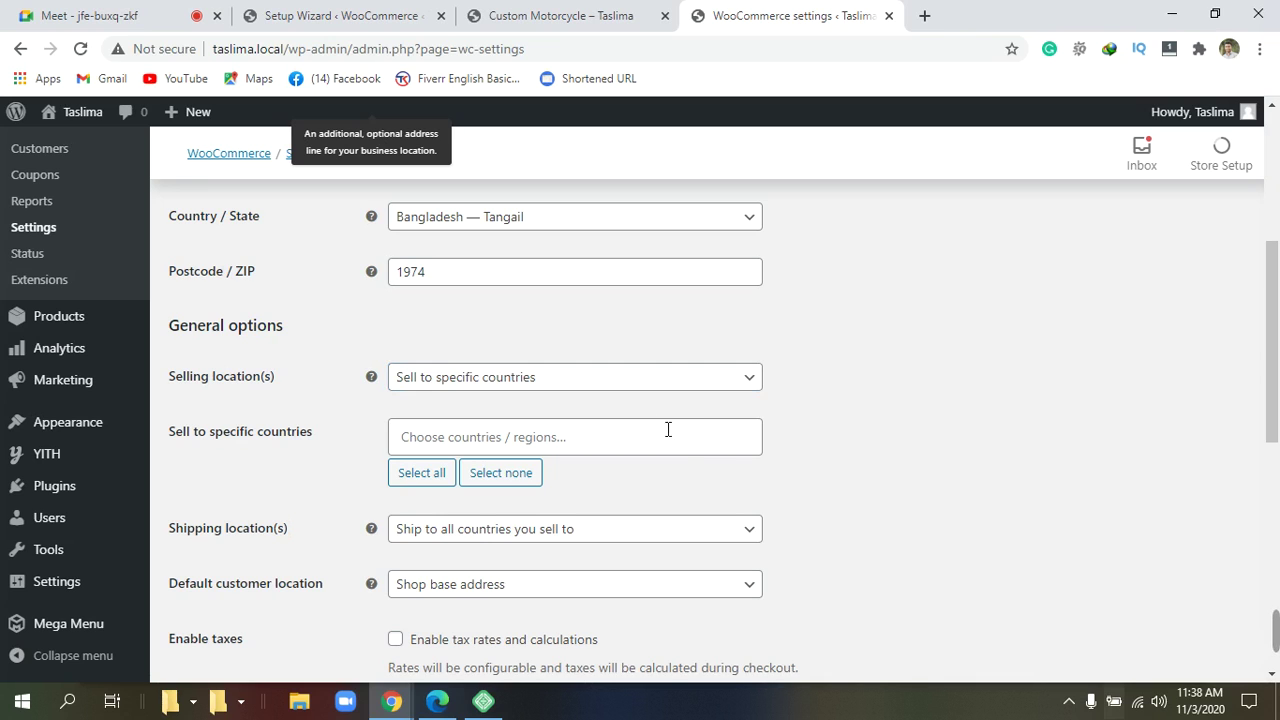
click(686, 449)
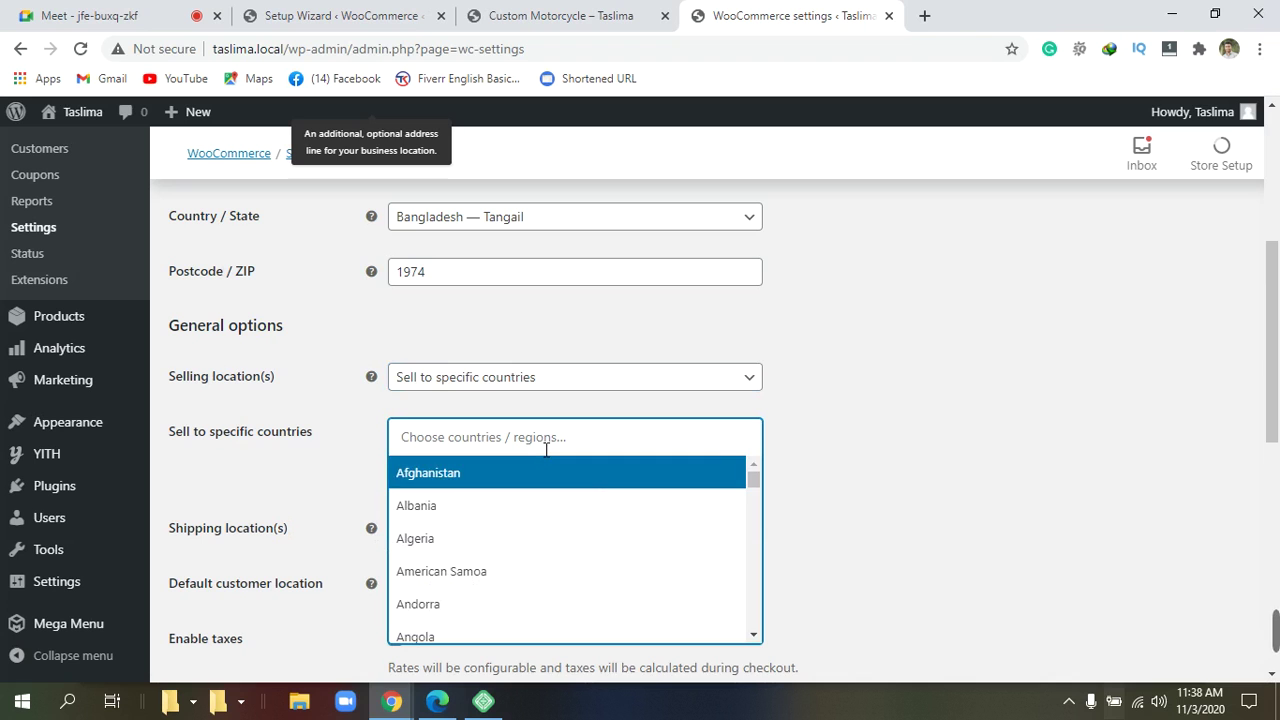
scroll(487, 600, down, 1)
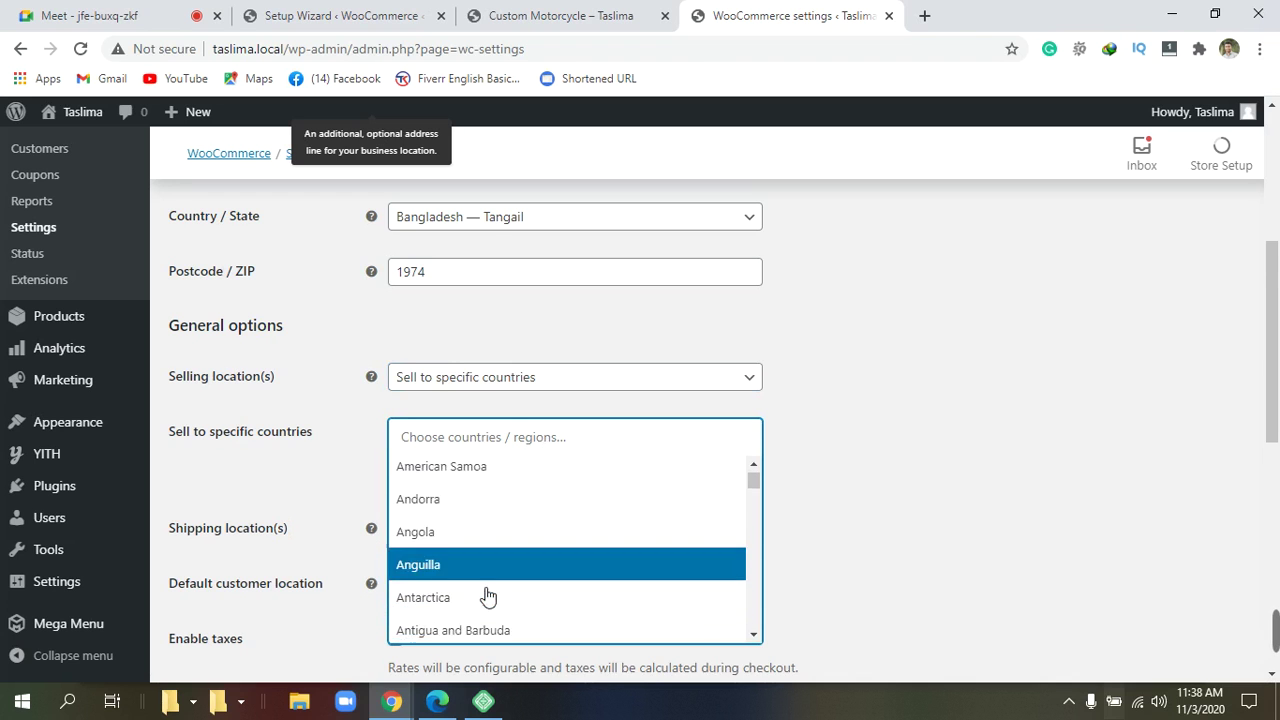
scroll(487, 590, down, 6)
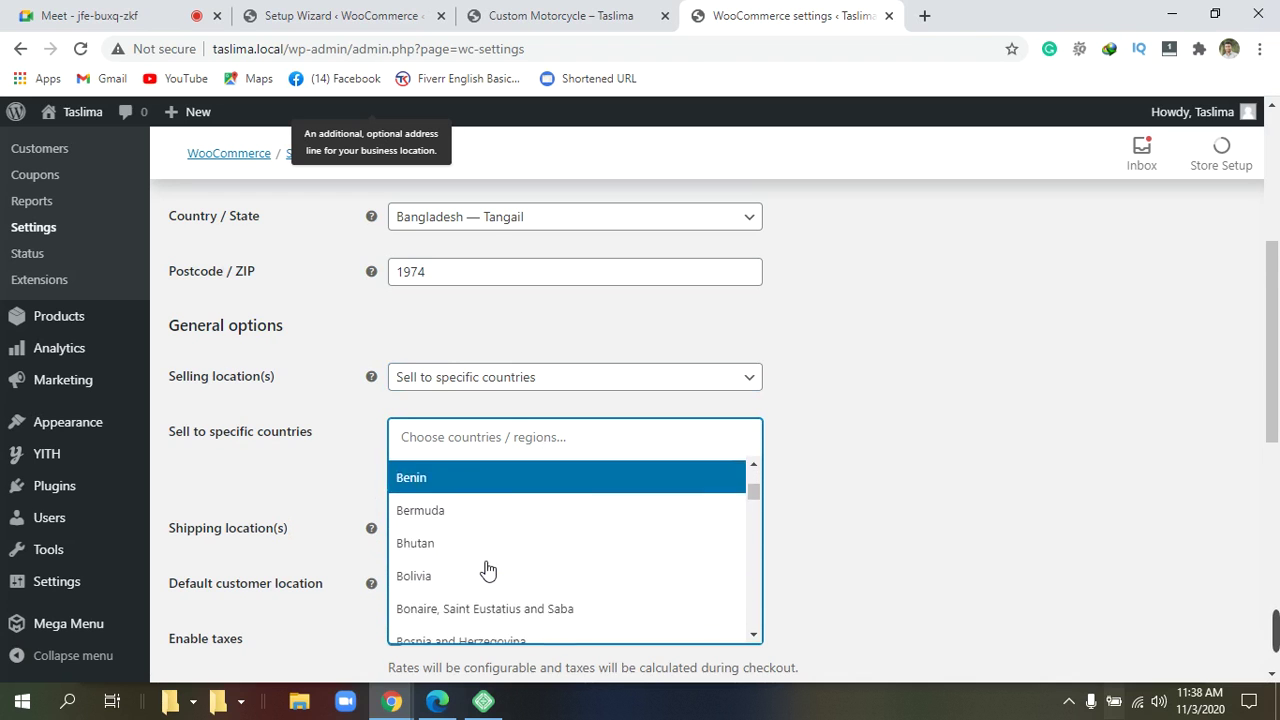
scroll(487, 569, down, 3)
scroll(487, 569, up, 3)
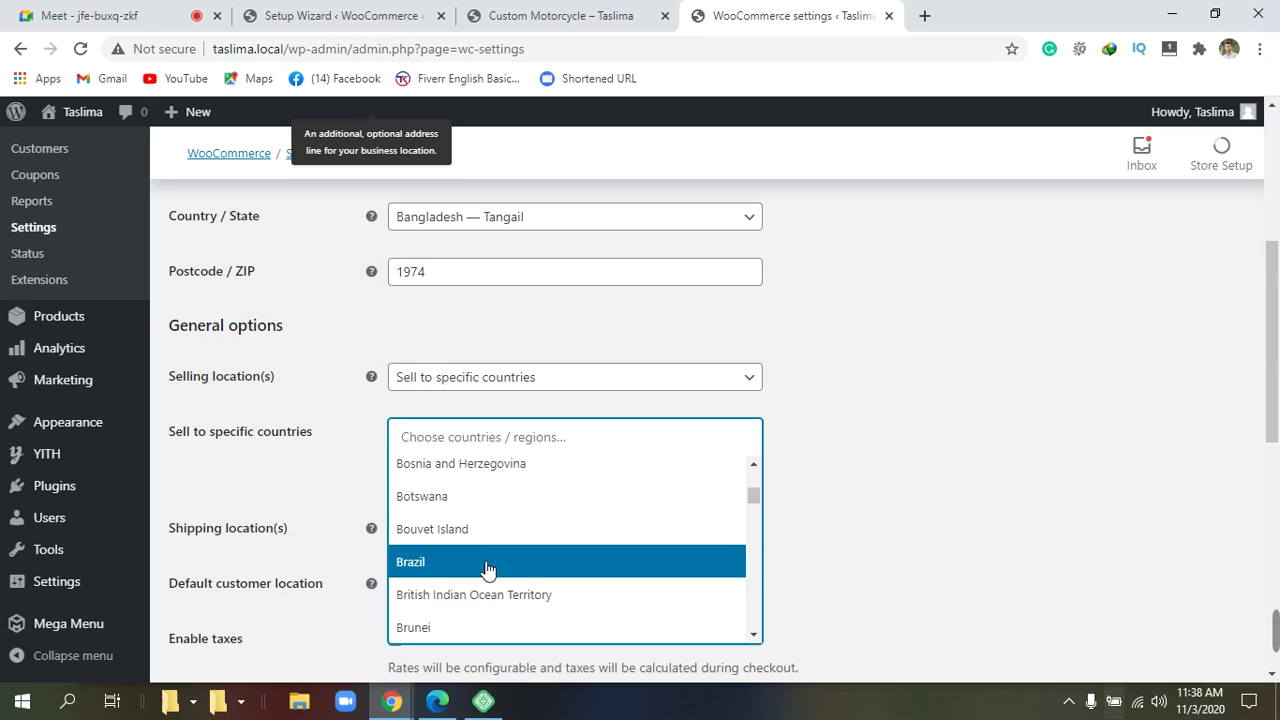
scroll(487, 569, up, 4)
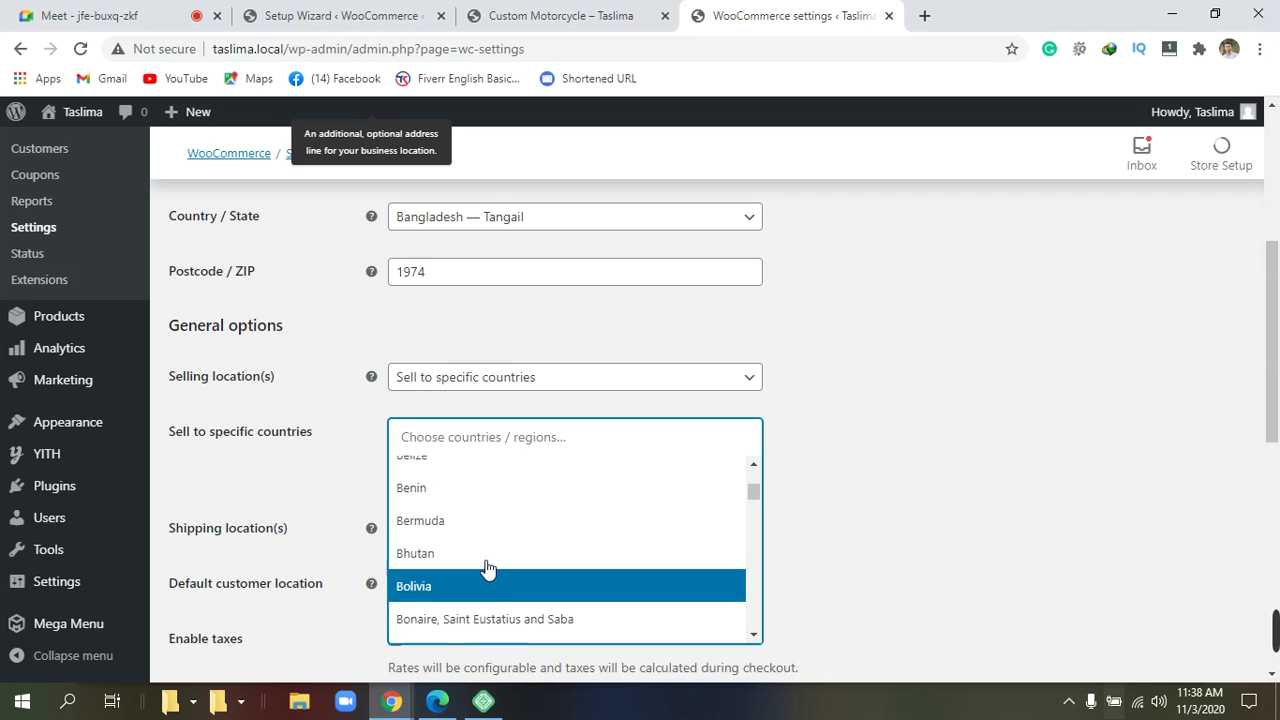
scroll(487, 569, up, 2)
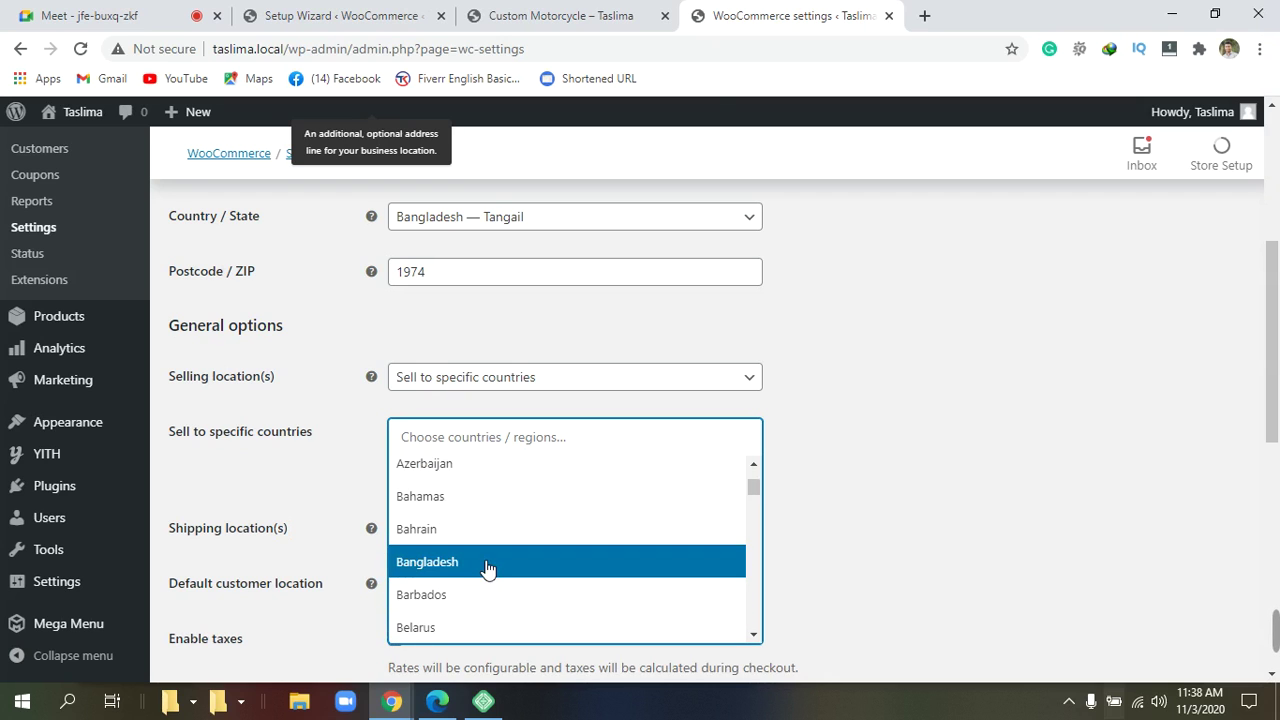
click(459, 566)
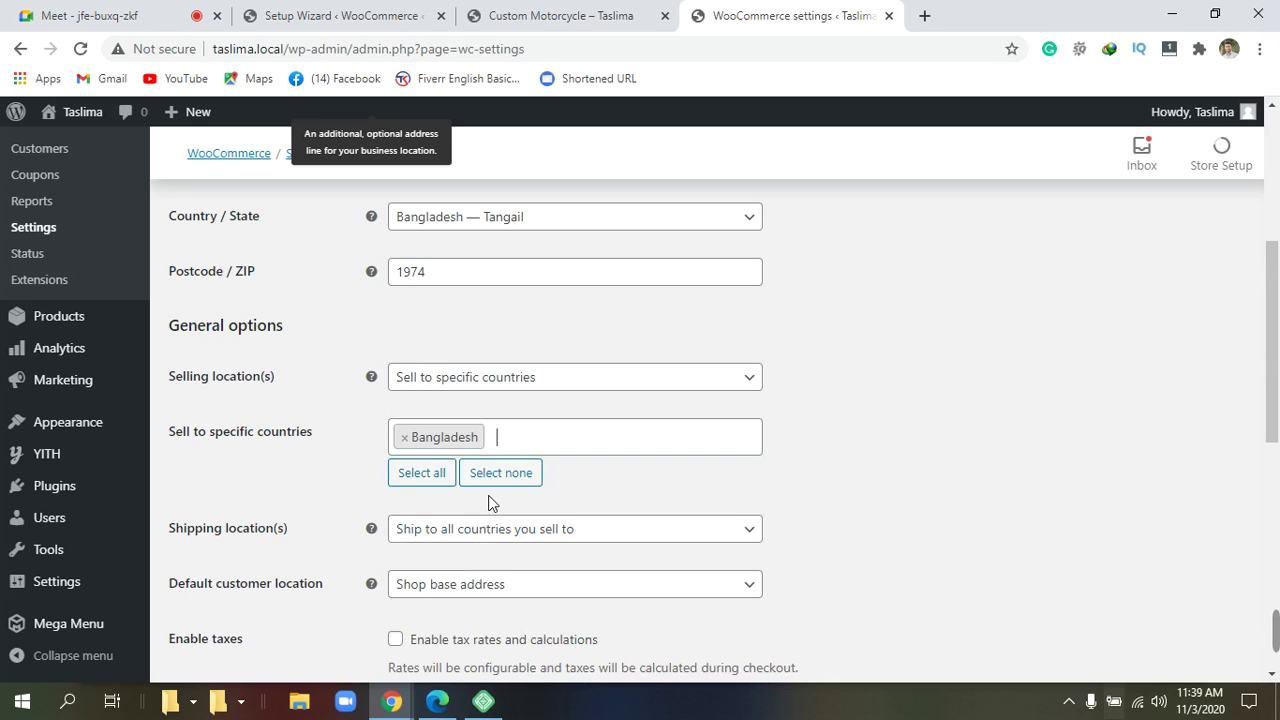
scroll(490, 503, down, 1)
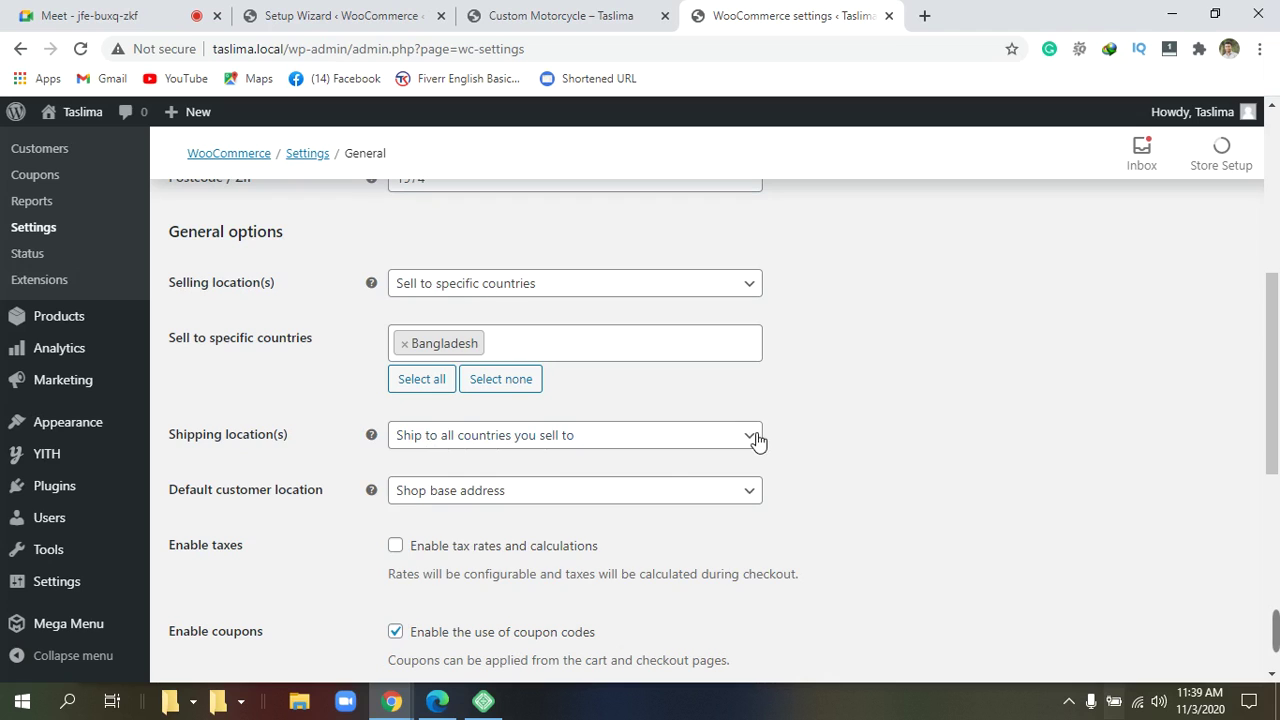
Set Shipping location(s) to Ship to specific countries only, with Bangladesh as the sole country.
click(755, 439)
click(755, 438)
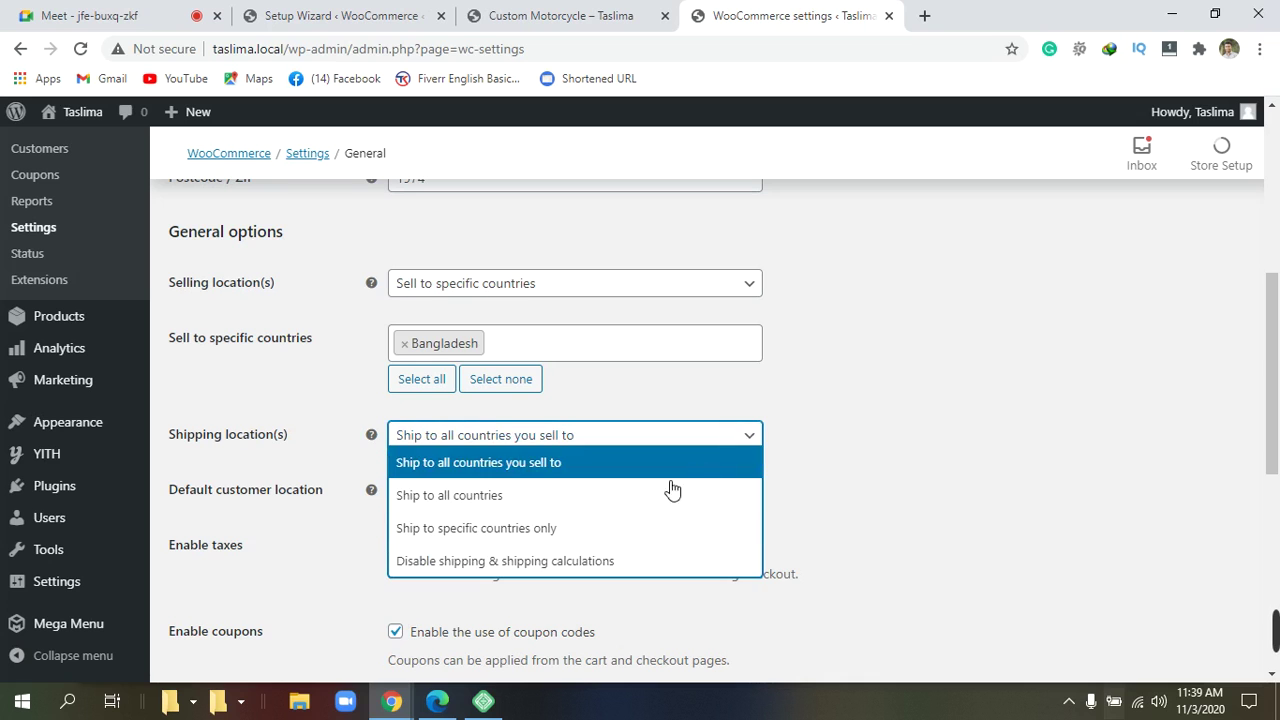
click(554, 529)
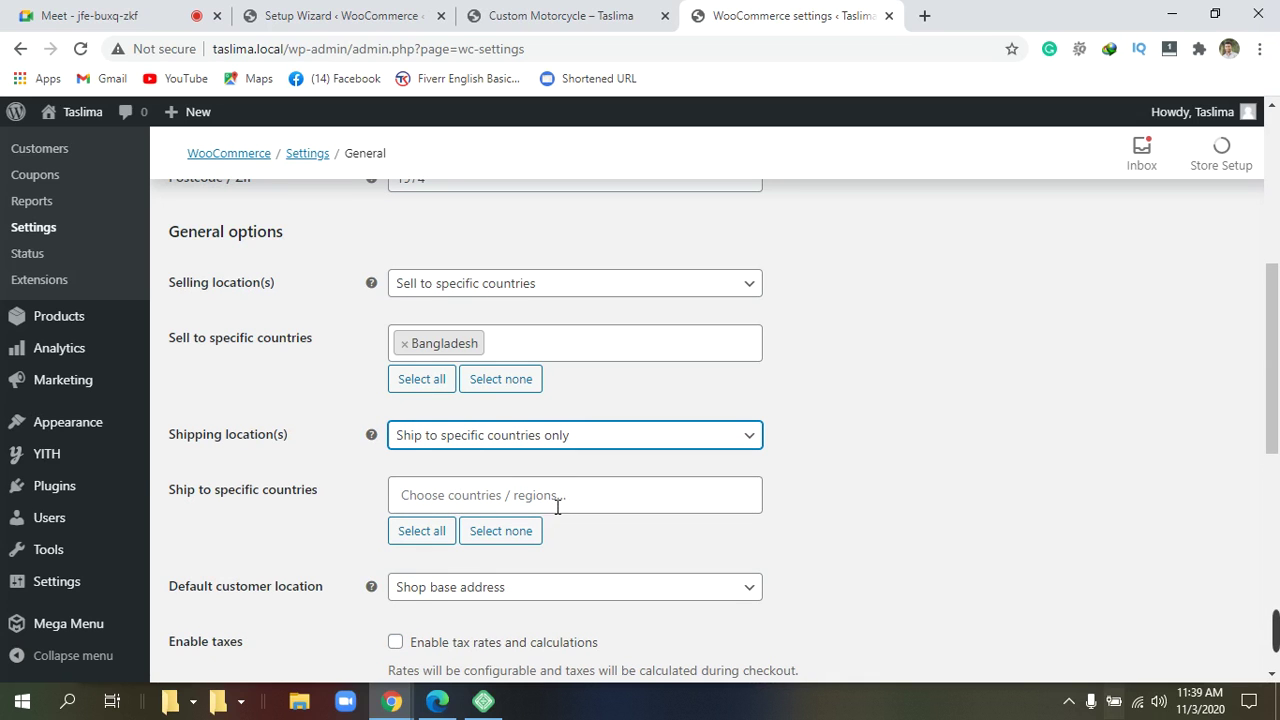
scroll(556, 506, down, 1)
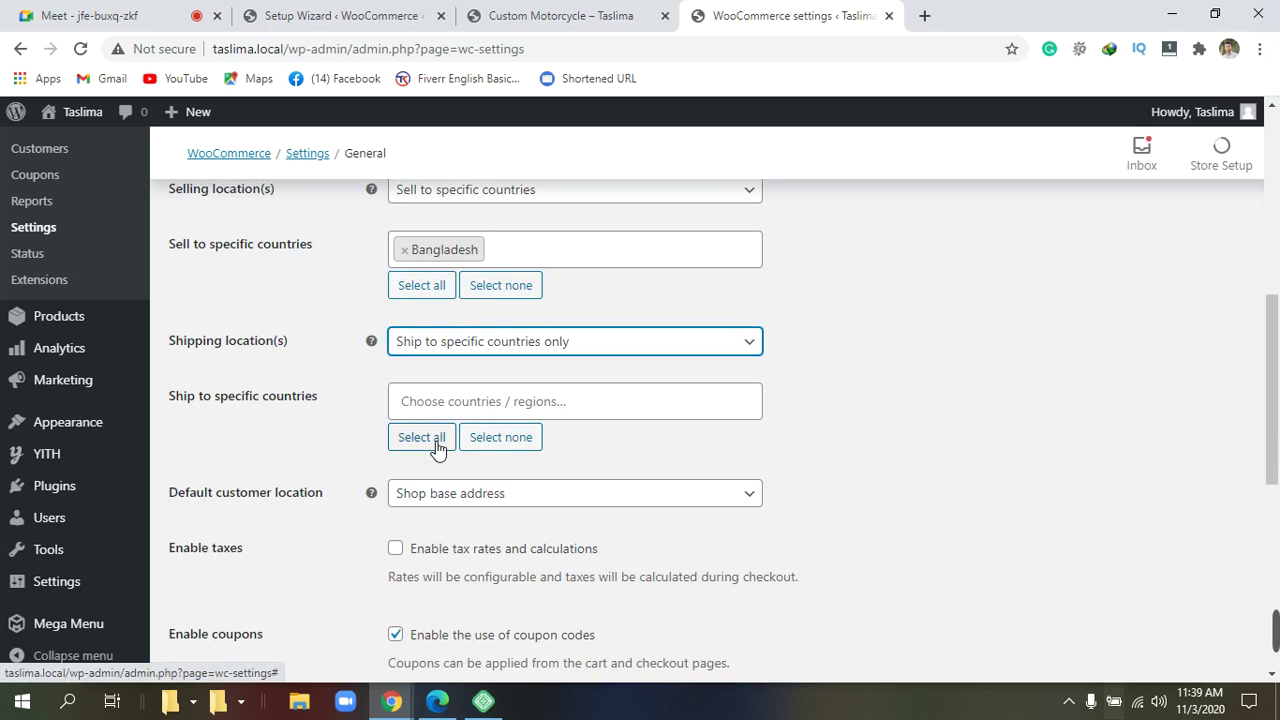
click(588, 403)
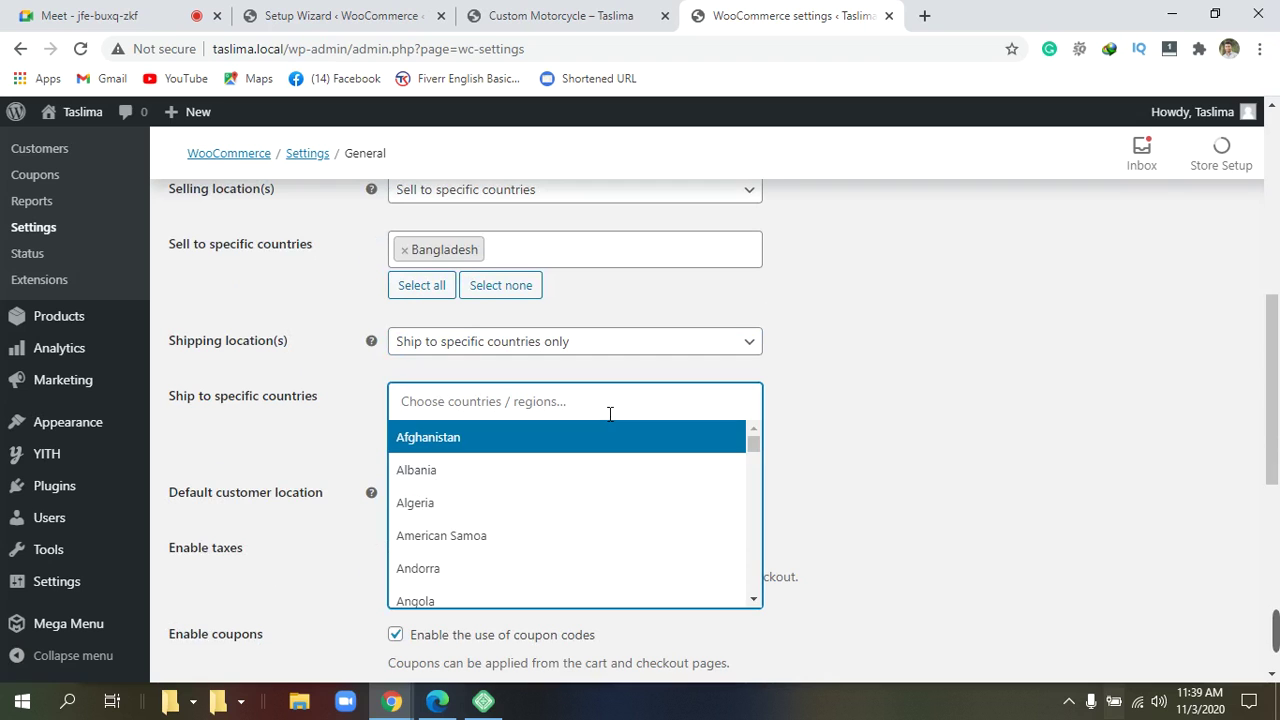
scroll(560, 489, down, 5)
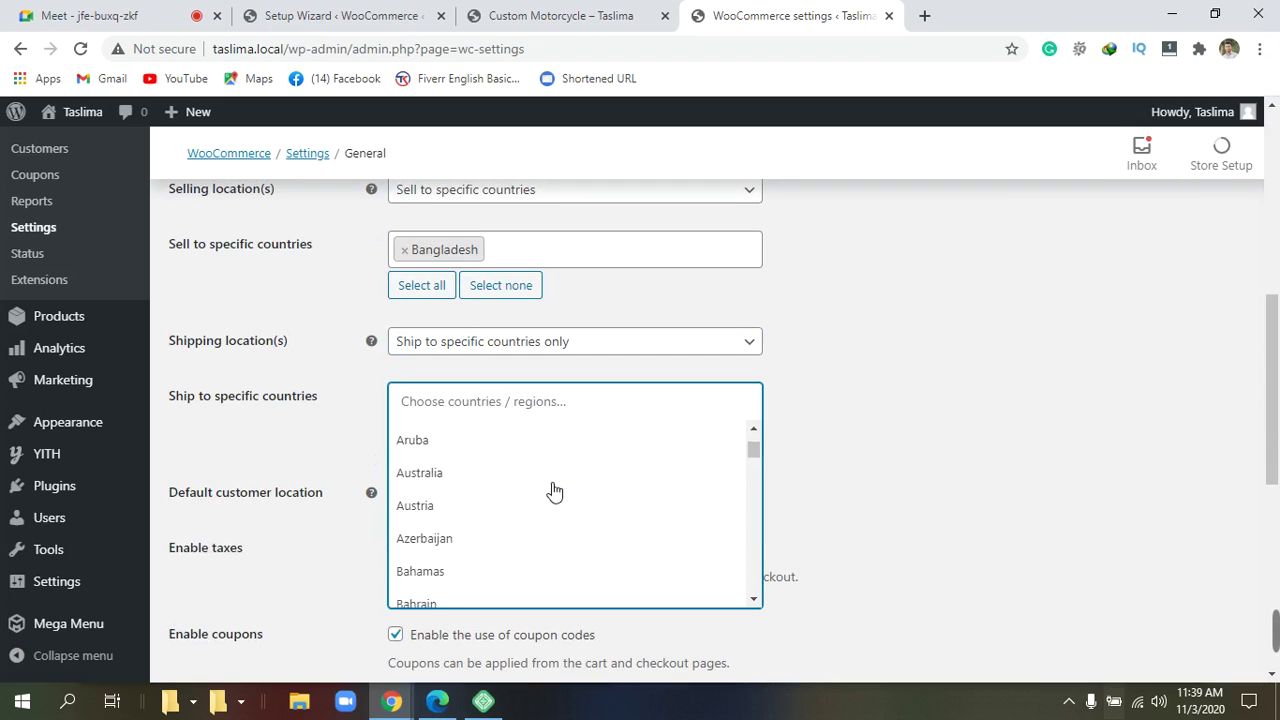
click(510, 528)
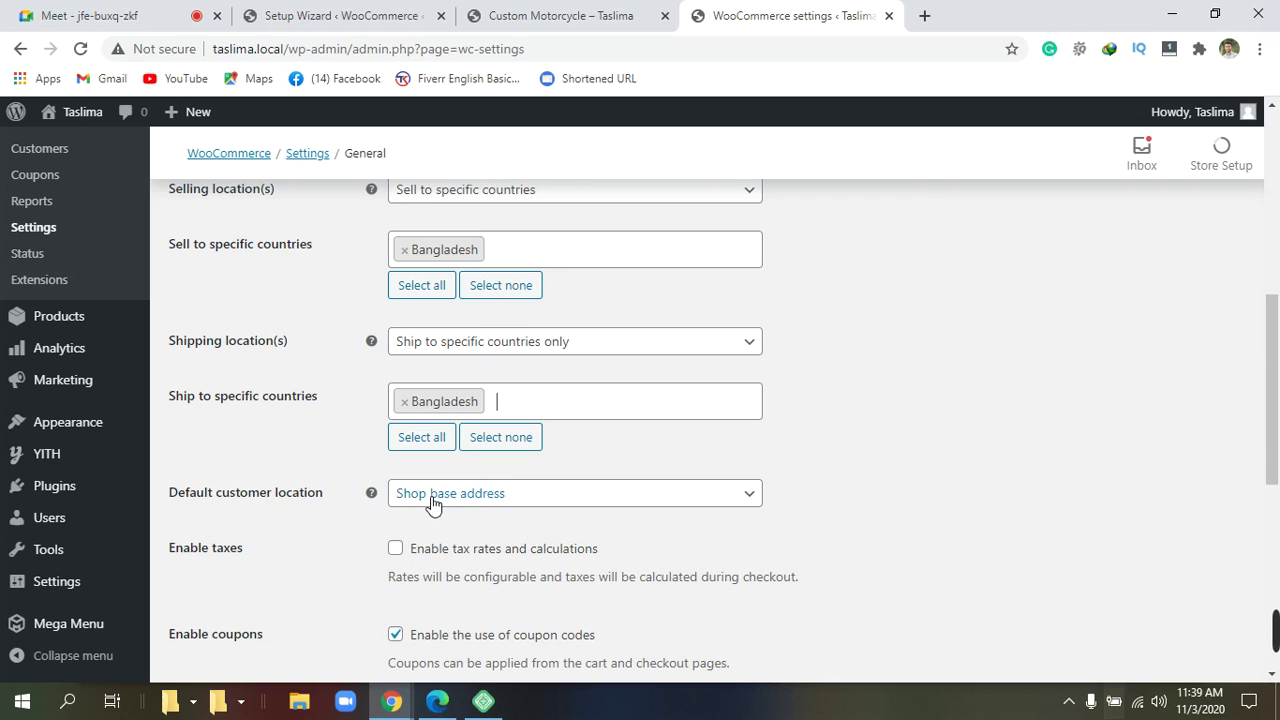
Set Default customer location to No location by default.
click(571, 502)
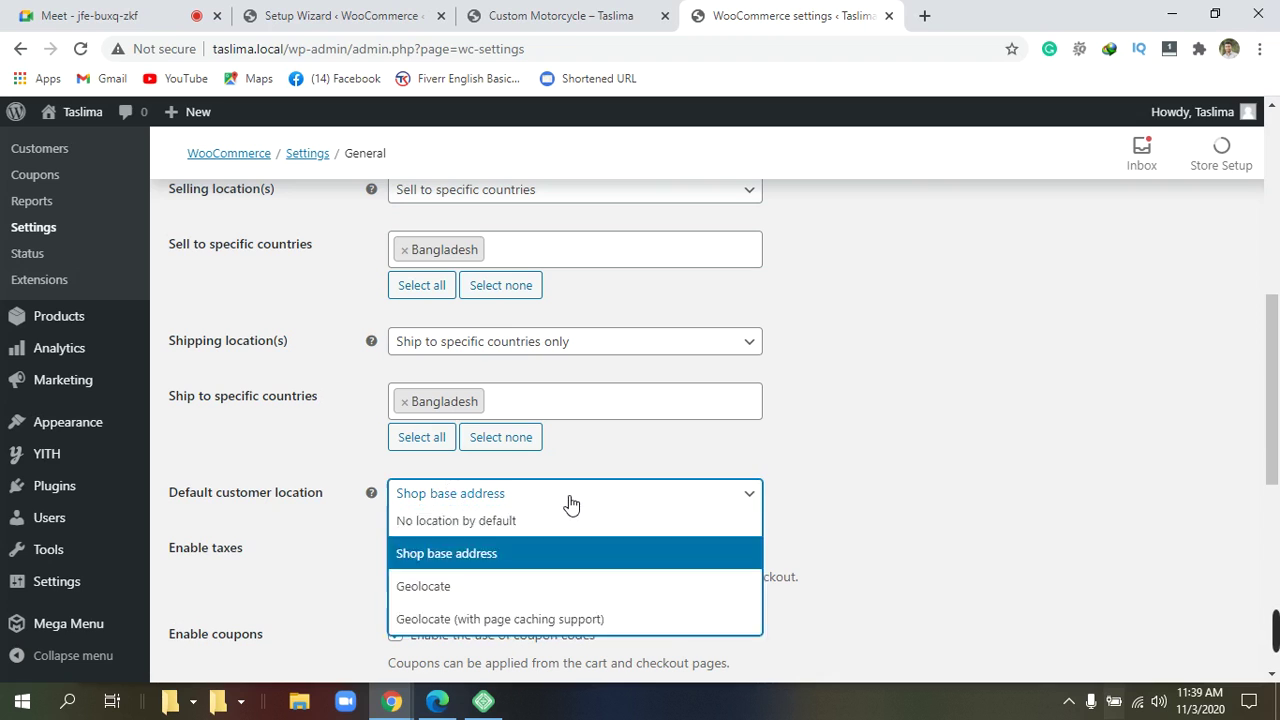
click(570, 503)
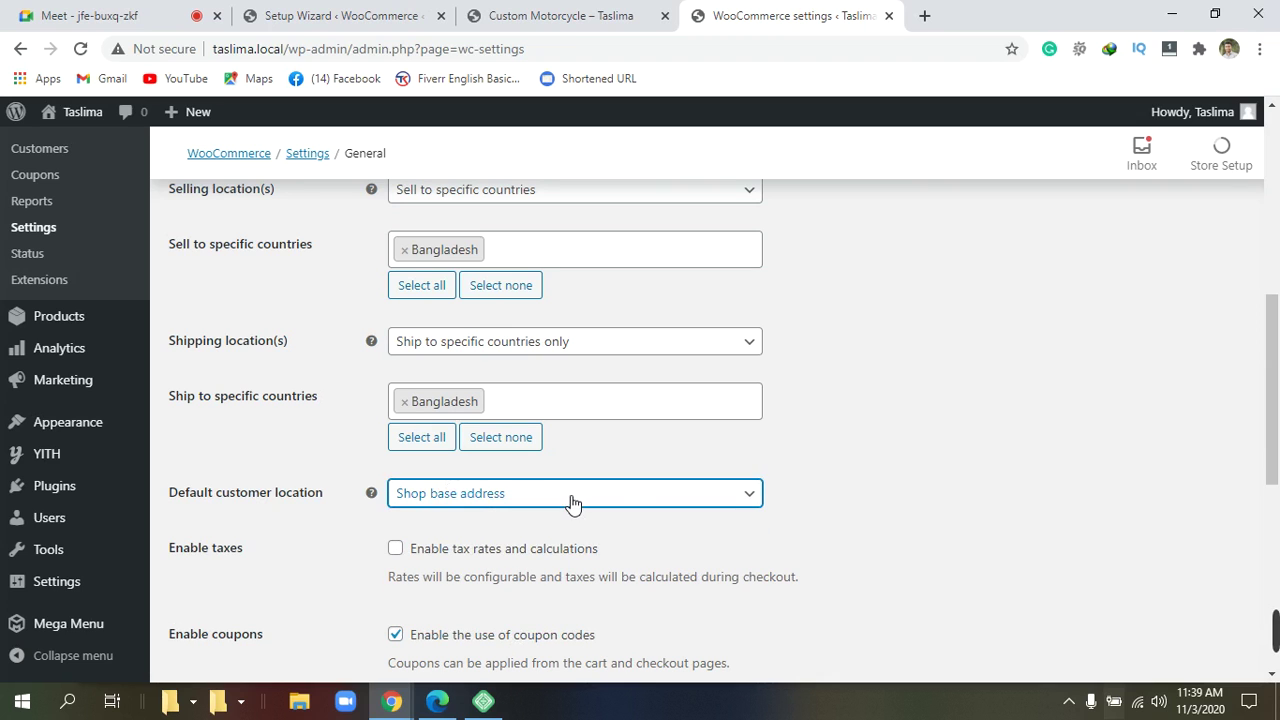
click(753, 501)
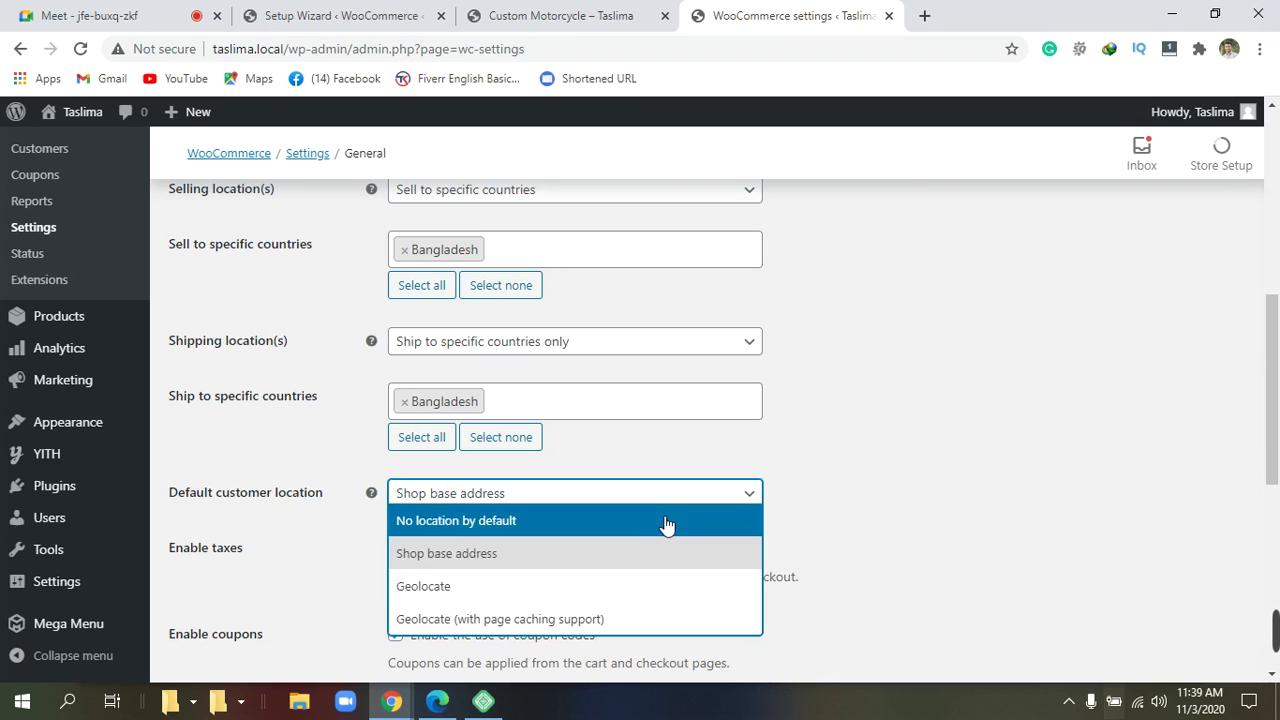
double_click(592, 522)
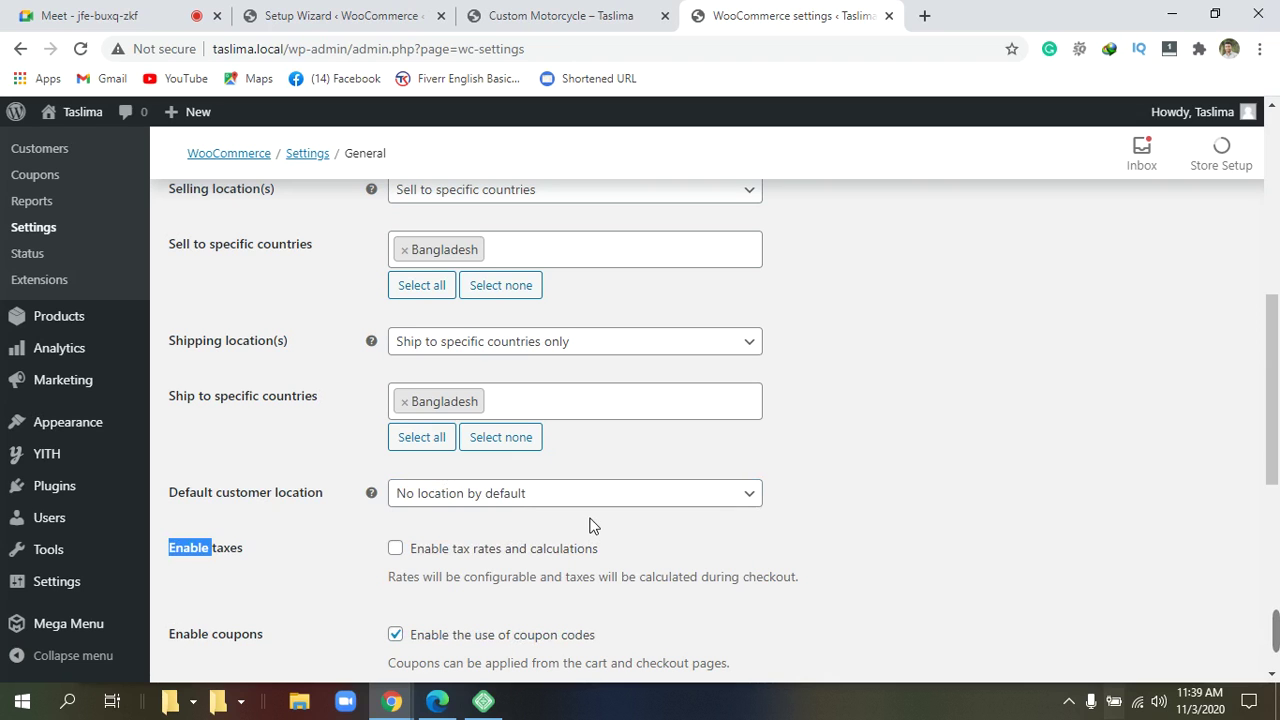
scroll(598, 515, down, 1)
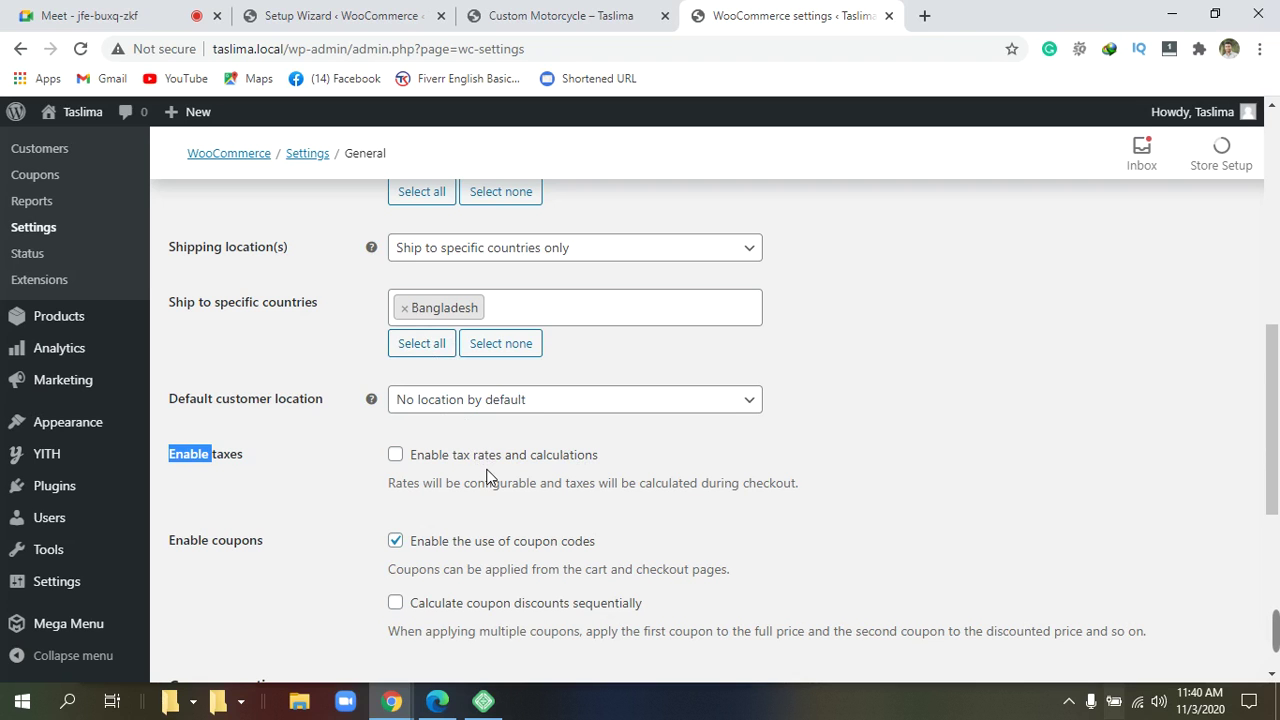
Tick Enable tax rates and calculations and Calculate coupon discounts sequentially.
scroll(490, 477, down, 1)
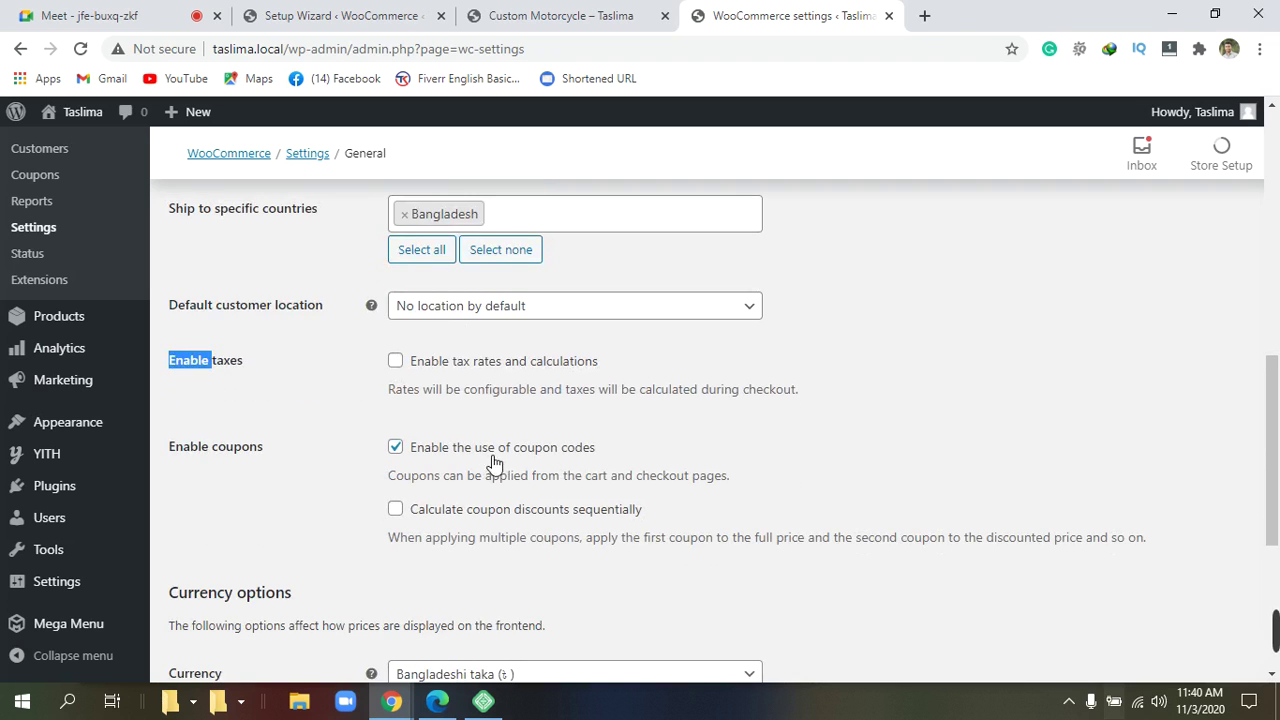
click(396, 361)
scroll(430, 418, down, 1)
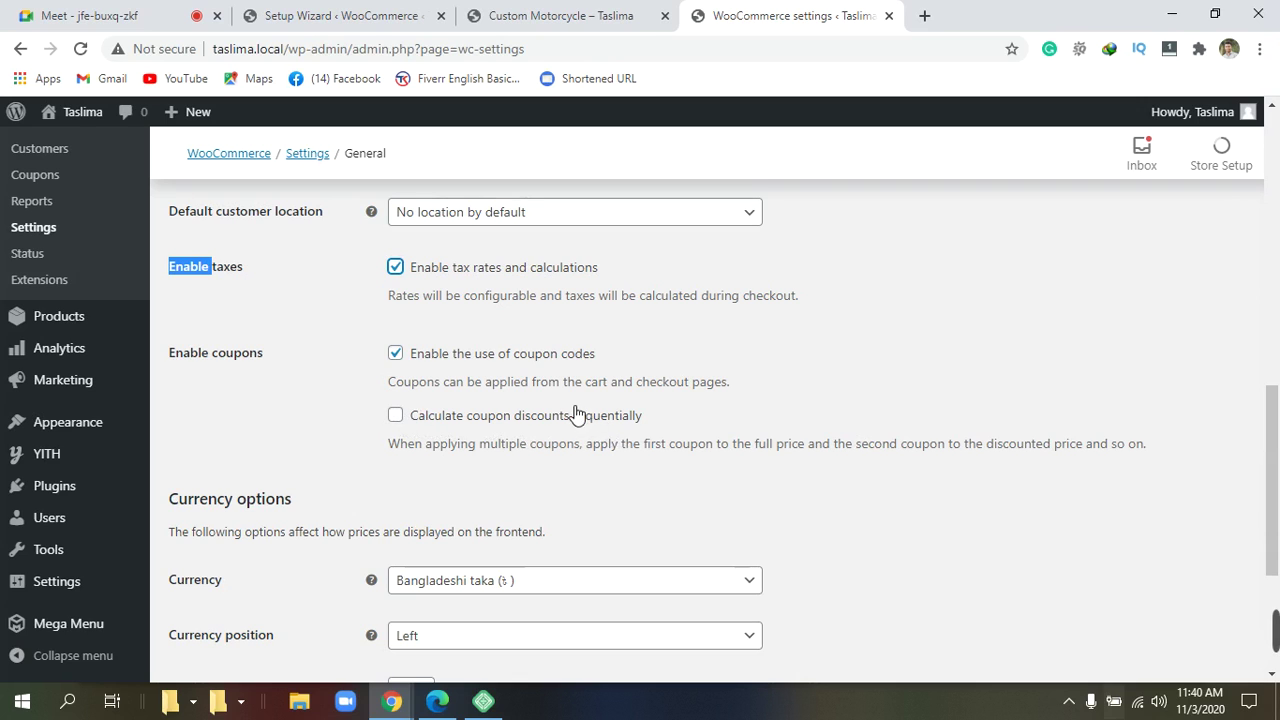
click(396, 416)
scroll(430, 432, down, 3)
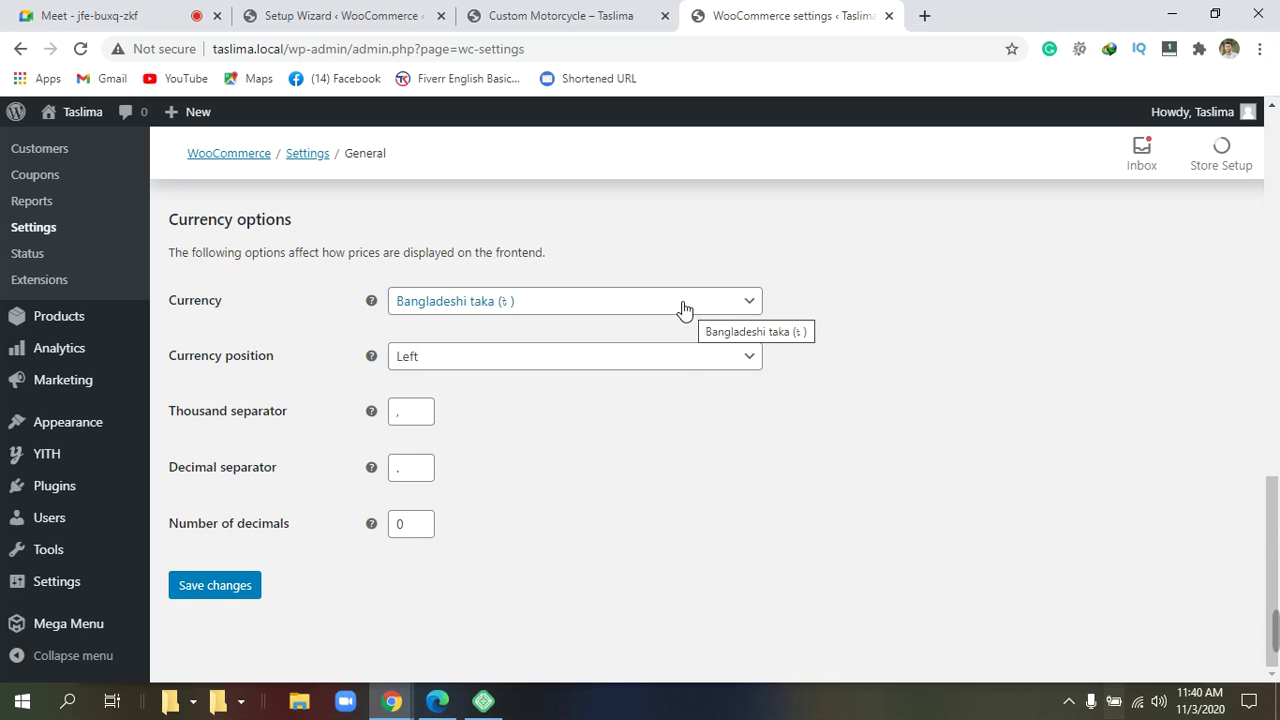
click(684, 310)
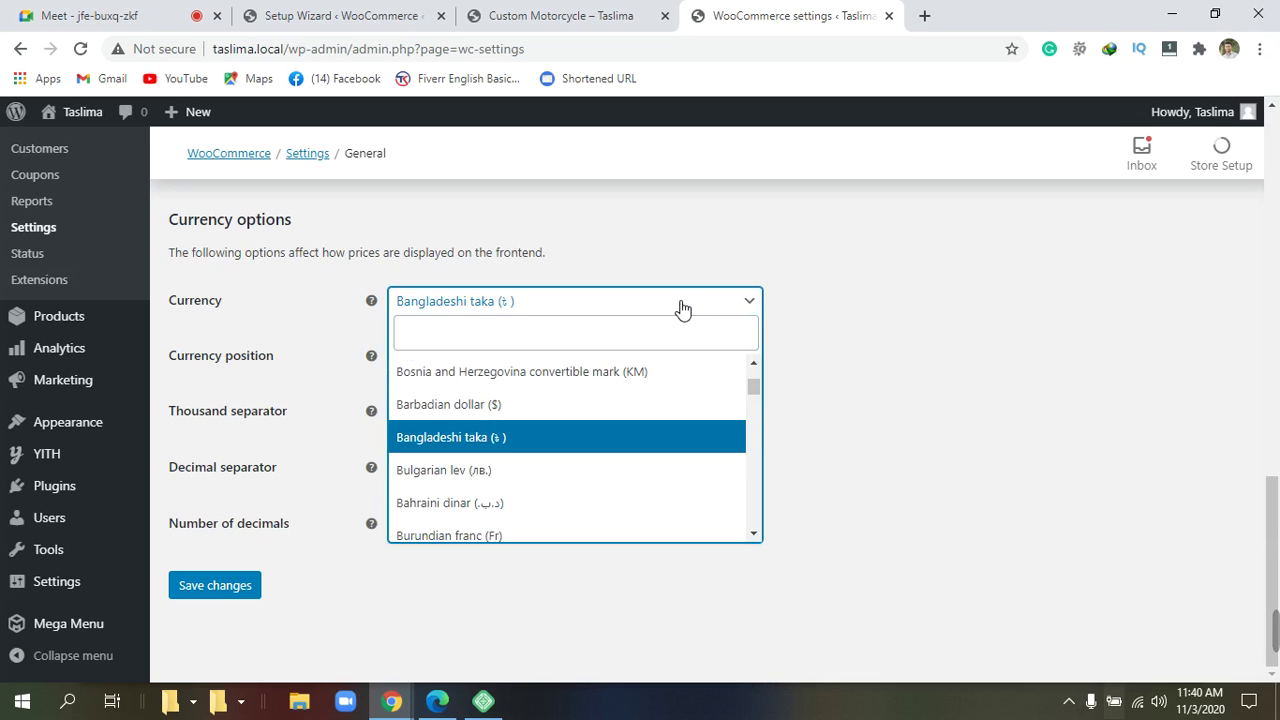
click(529, 437)
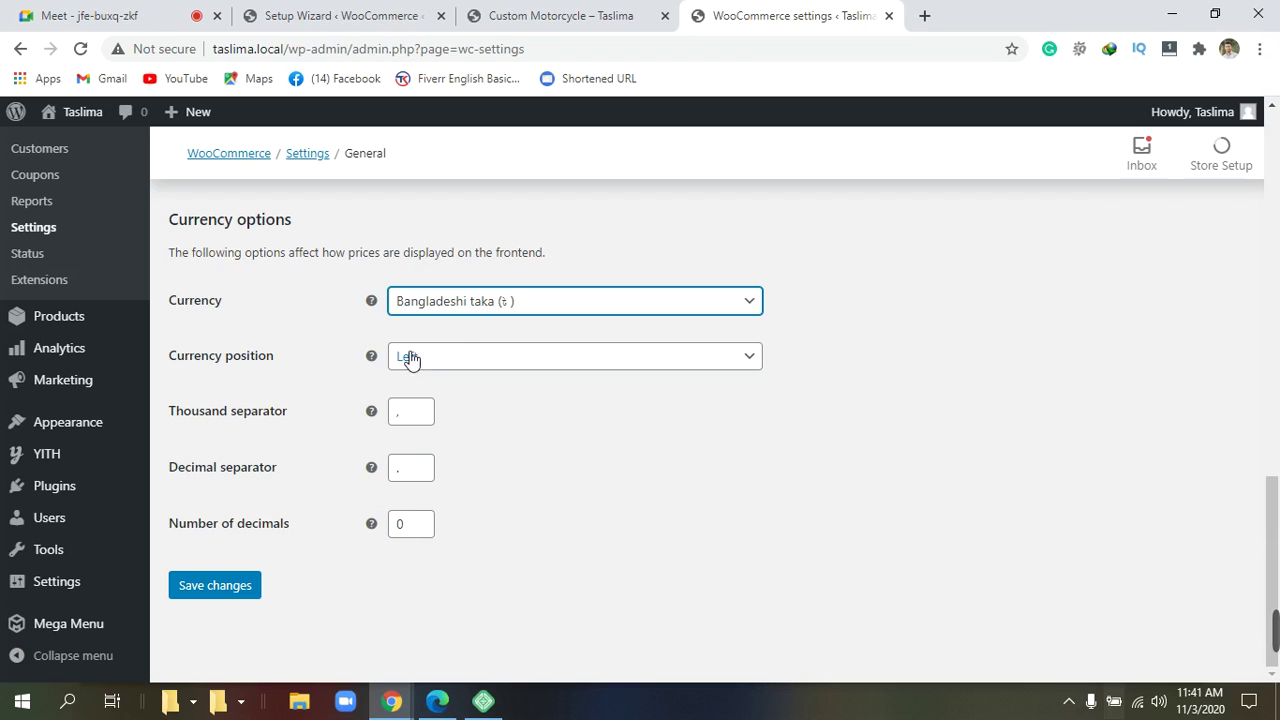
mouse_move(366, 360)
click(757, 360)
click(757, 360)
click(756, 358)
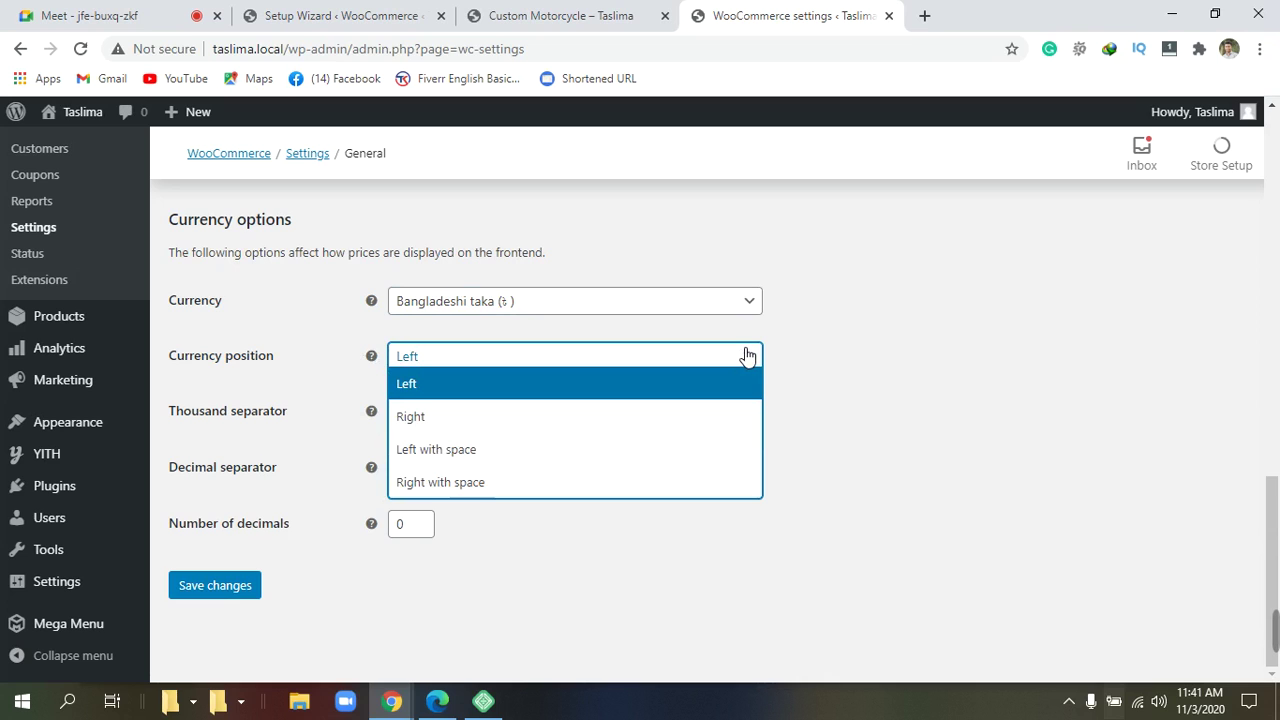
click(452, 376)
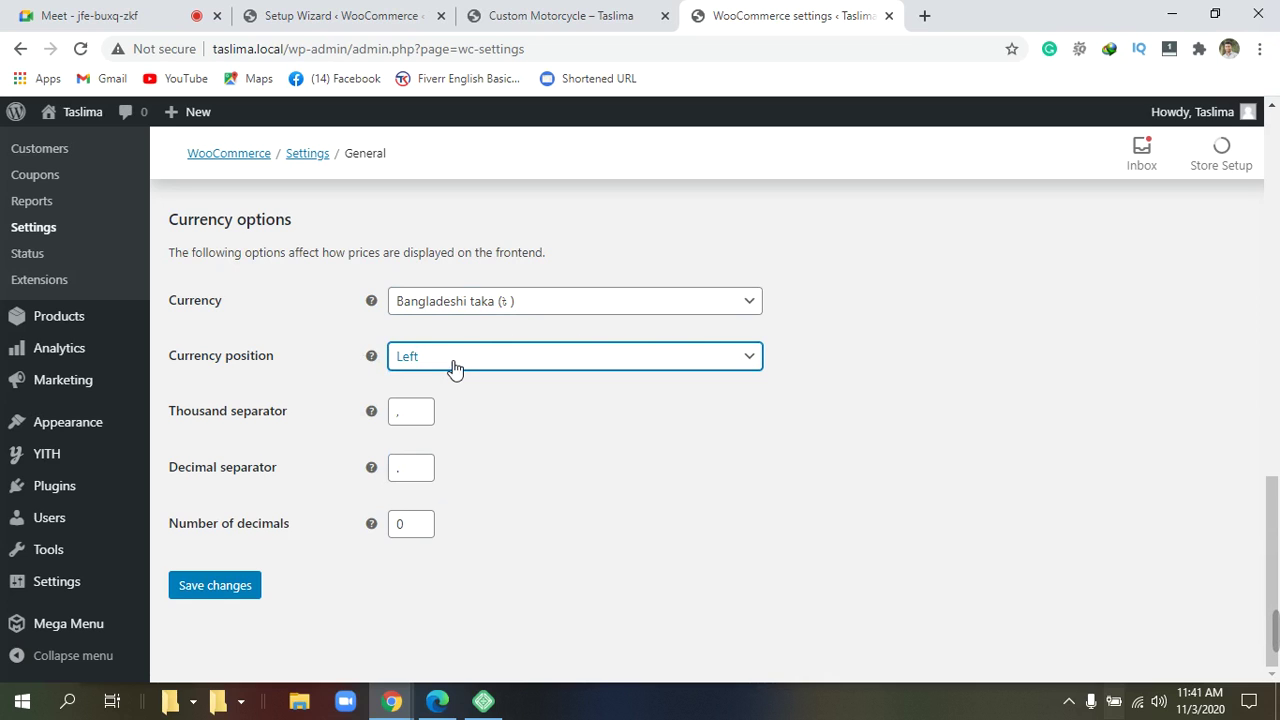
click(452, 368)
click(452, 368)
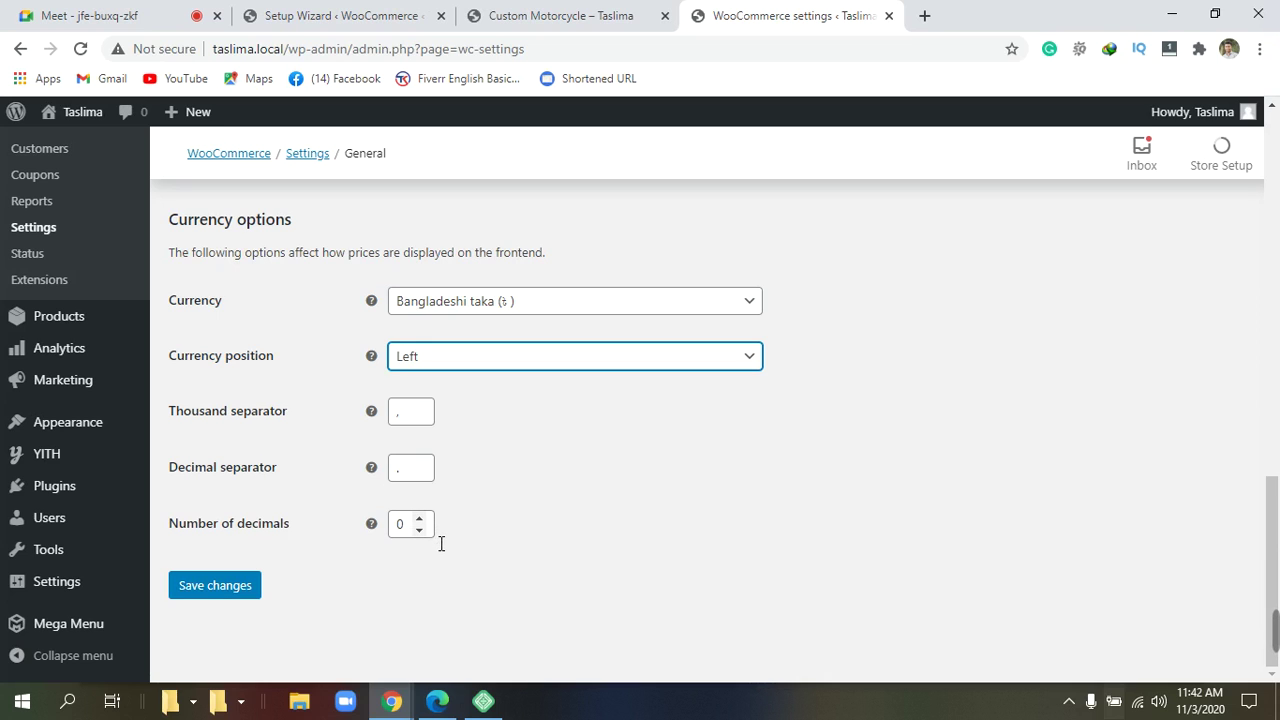
Change Number of decimals from 0 to 2 and save the general store settings.
click(418, 527)
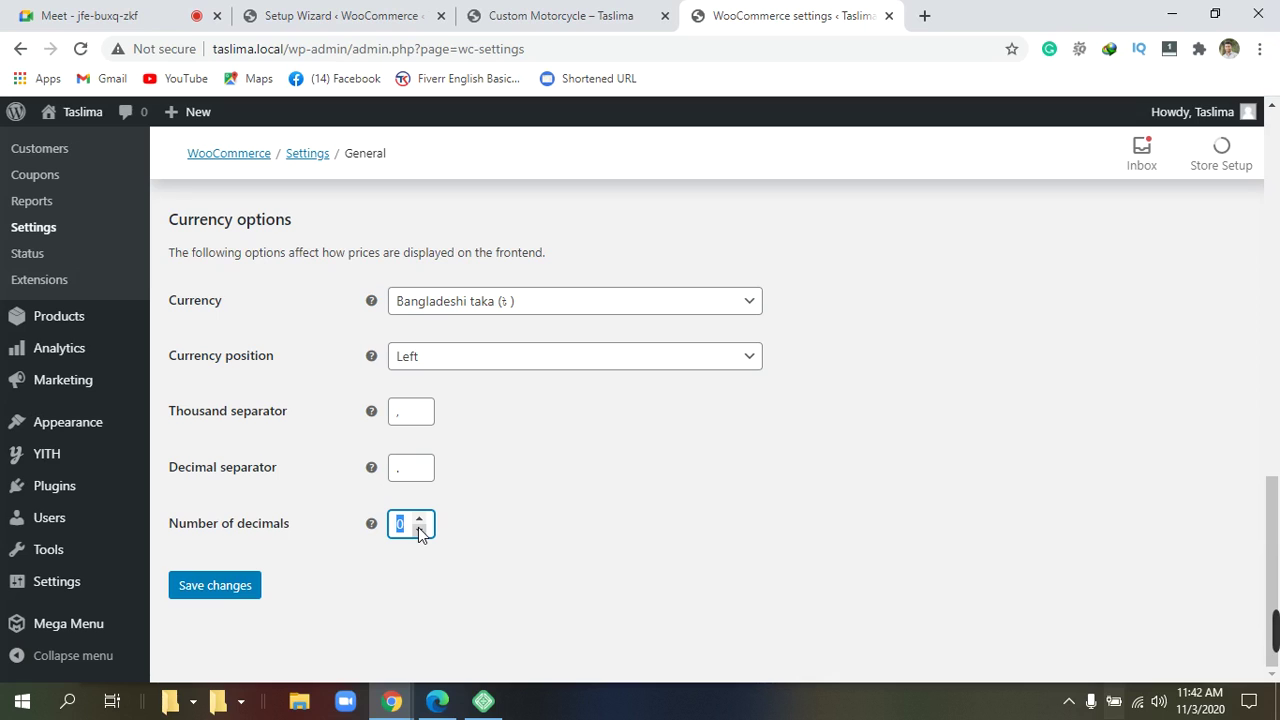
click(407, 533)
key(BackSpace)
text(2)
scroll(437, 528, up, 7)
scroll(437, 528, down, 7)
click(218, 588)
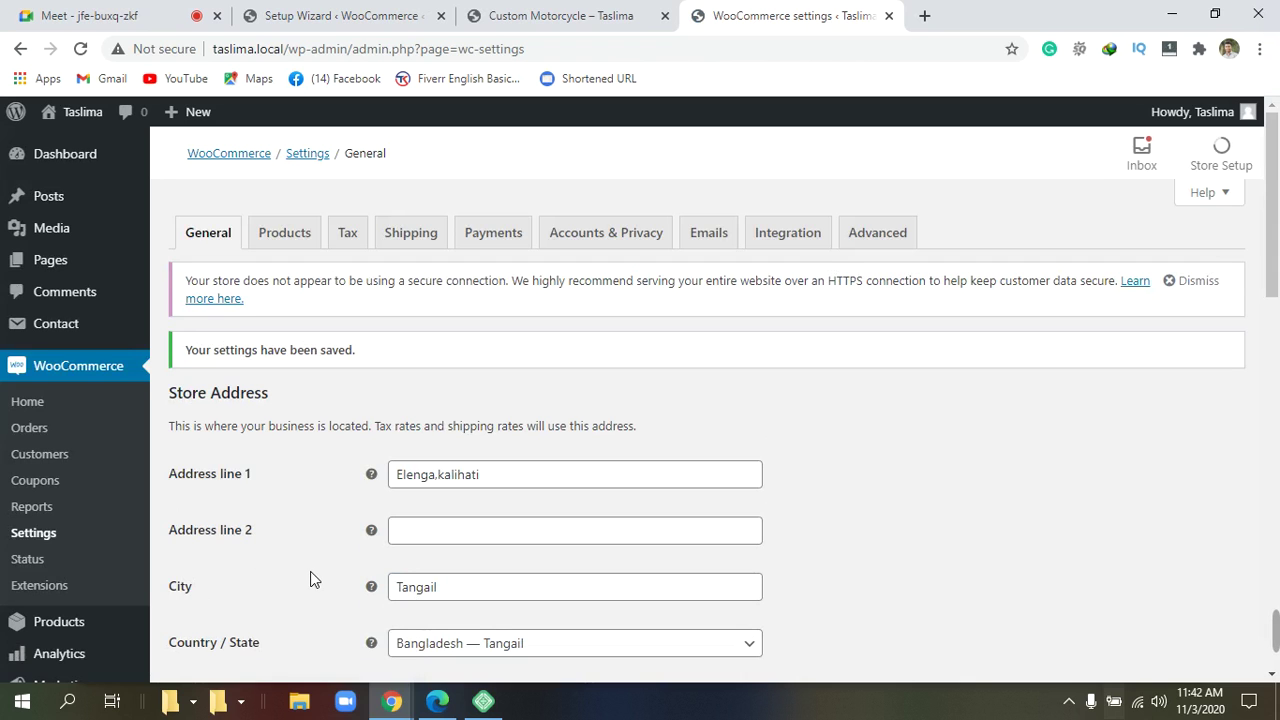
scroll(312, 578, down, 3)
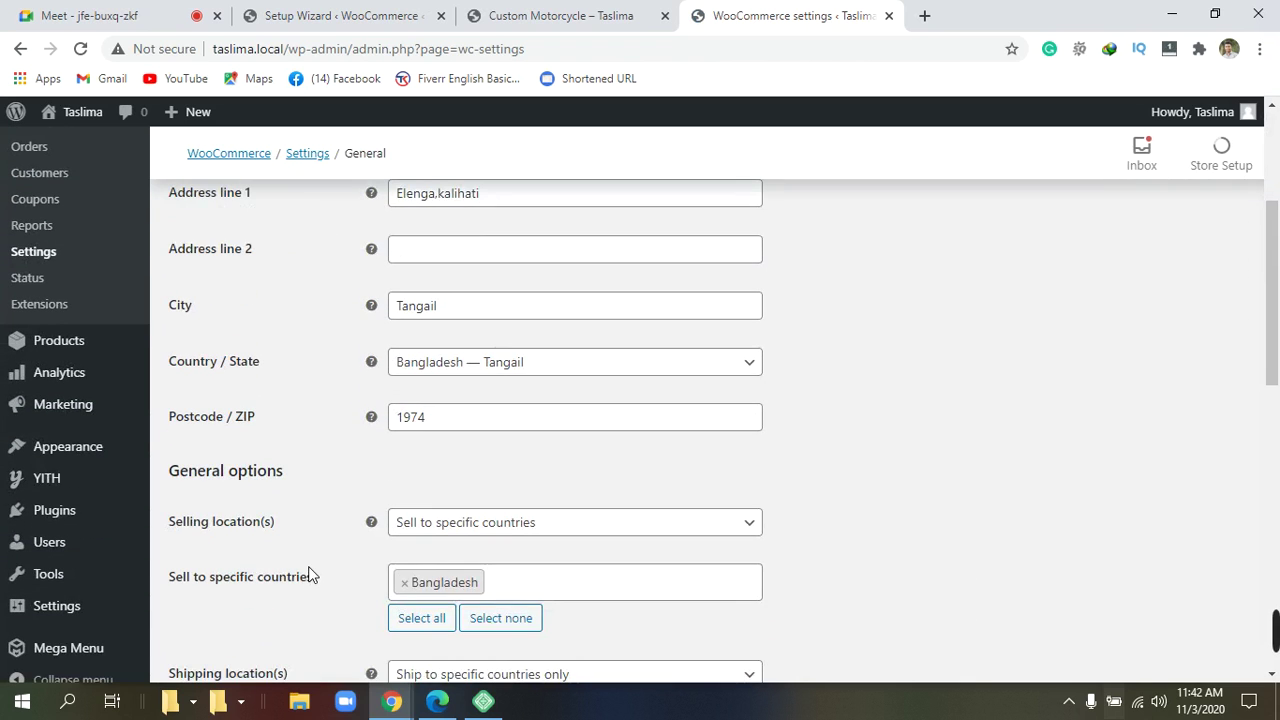
scroll(309, 575, up, 3)
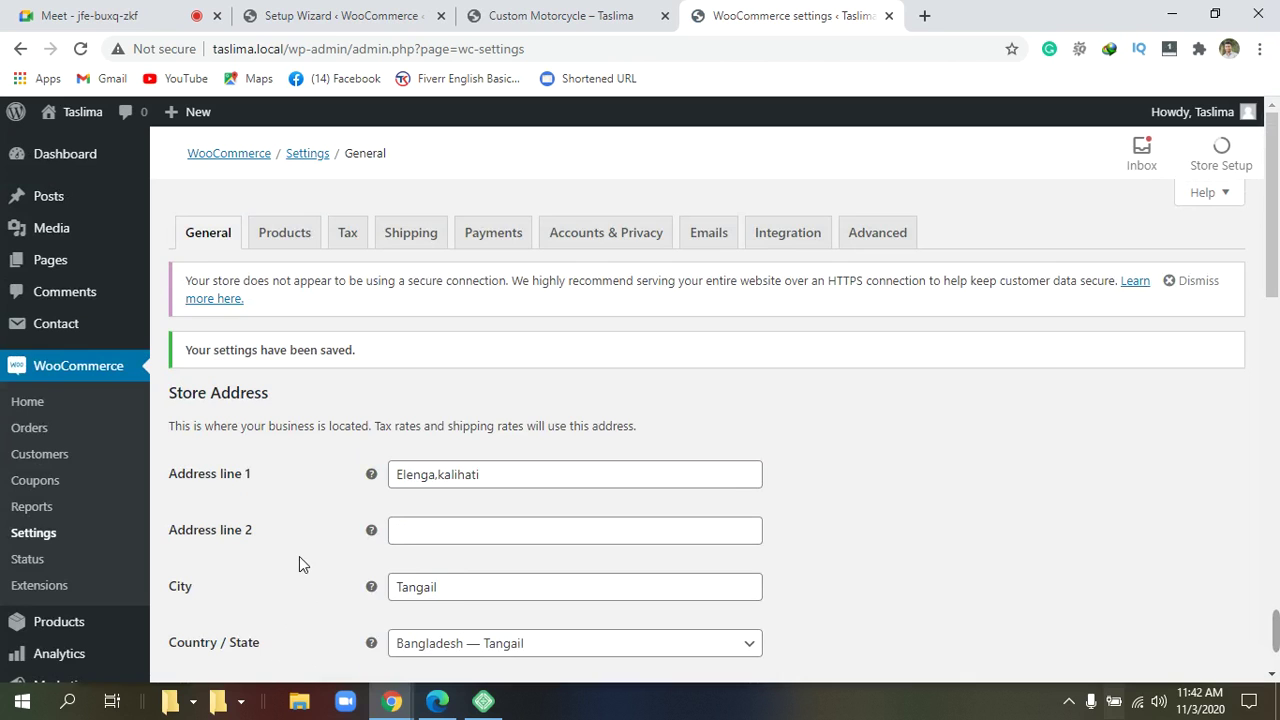
In the product settings, enable redirecting to the cart page after adding an item.
click(280, 236)
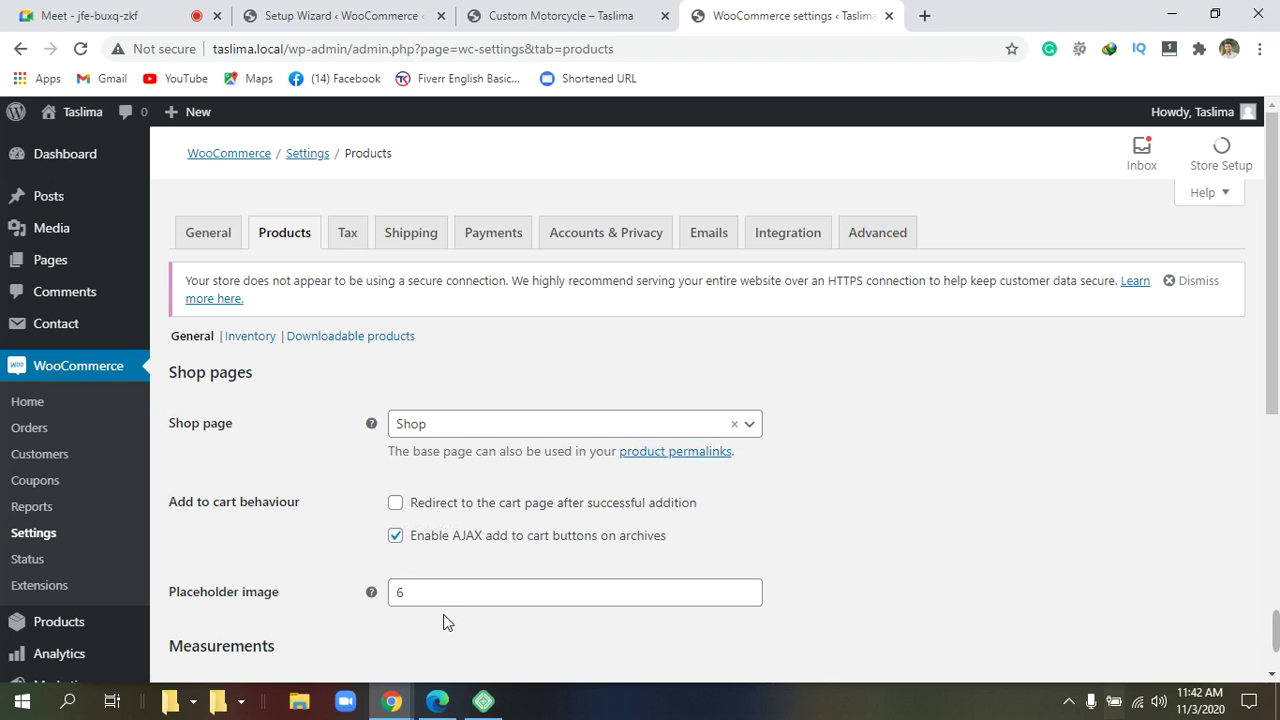
scroll(445, 618, down, 1)
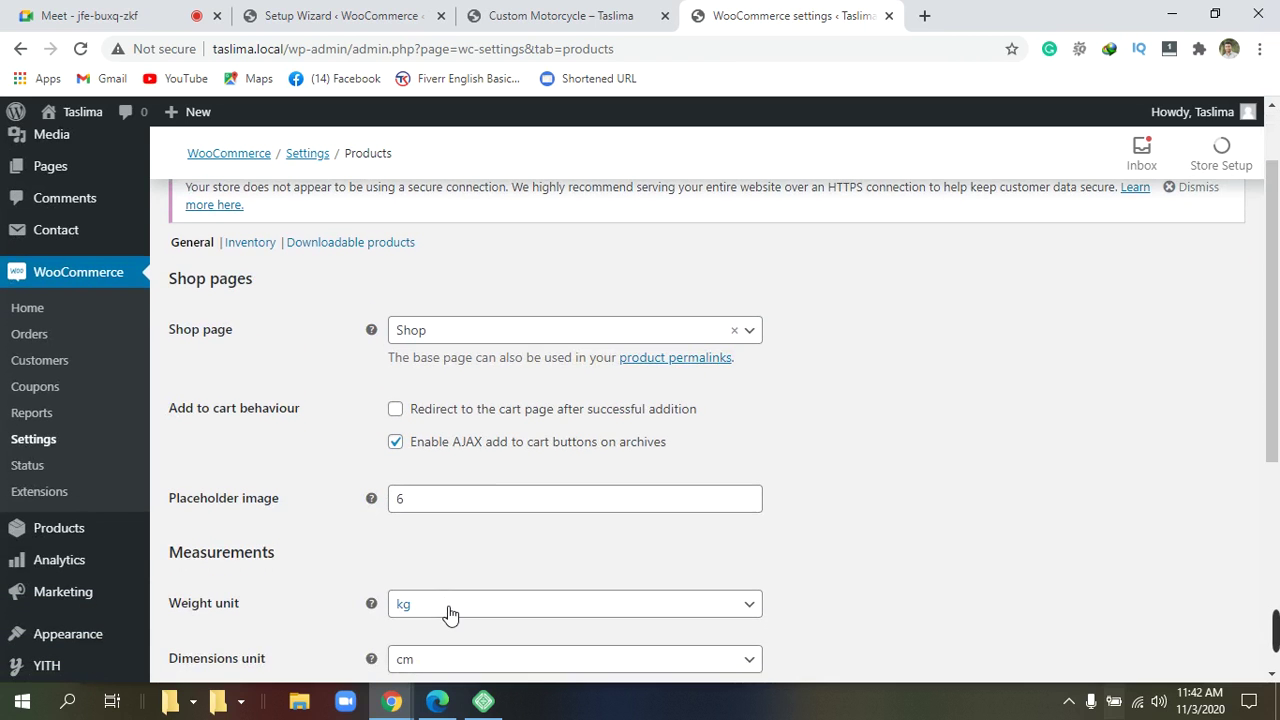
click(395, 409)
mouse_move(372, 499)
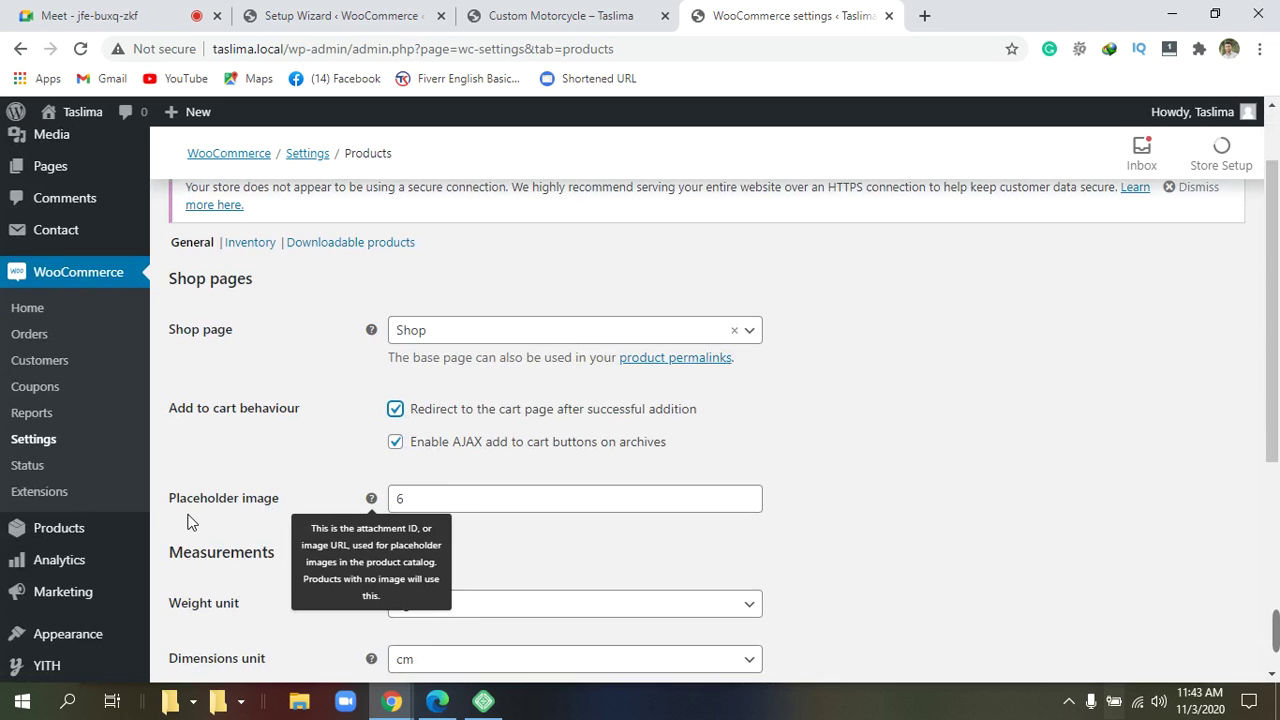
click(755, 507)
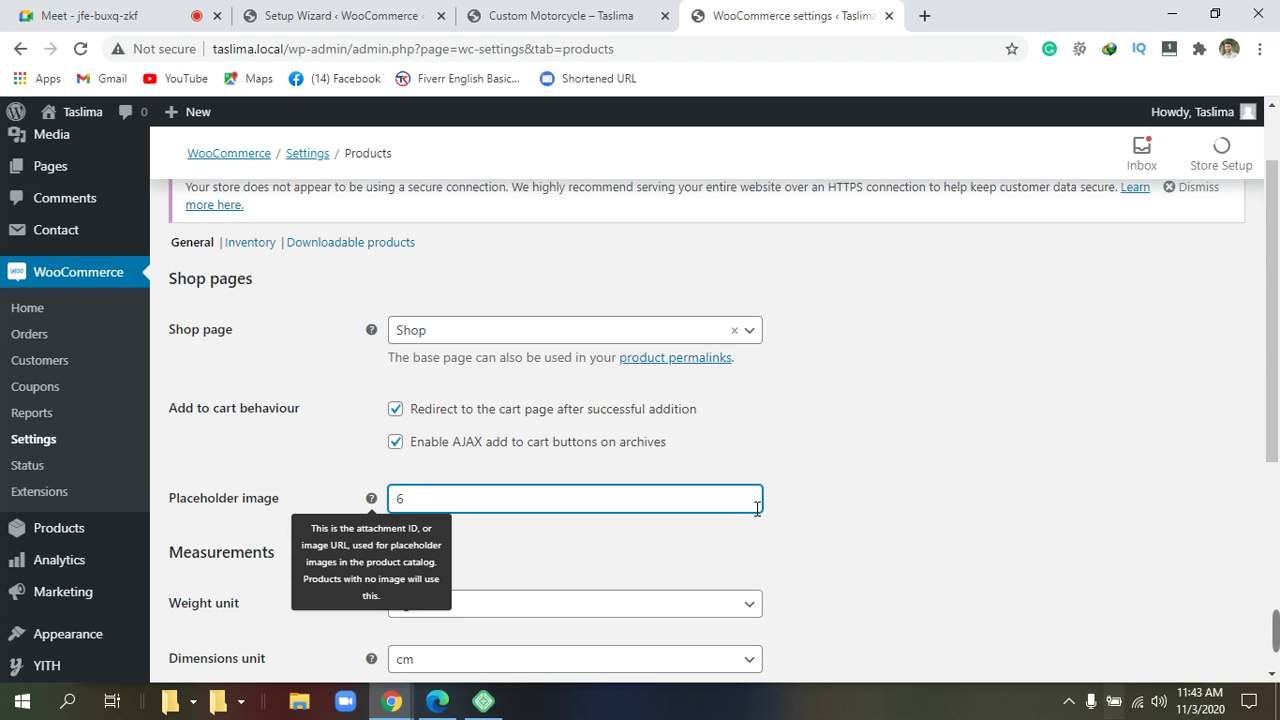
scroll(757, 506, down, 2)
click(802, 388)
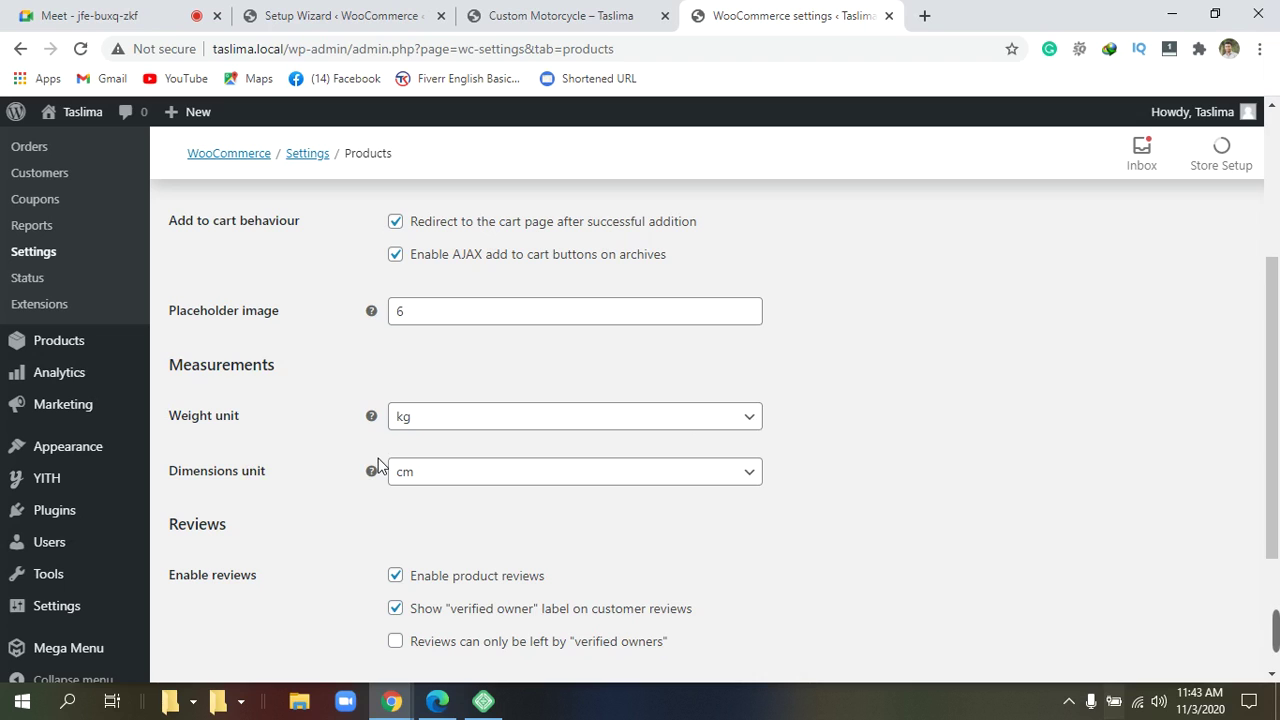
Keep kg as the weight unit, limit reviews to verified owners, and save.
mouse_move(369, 470)
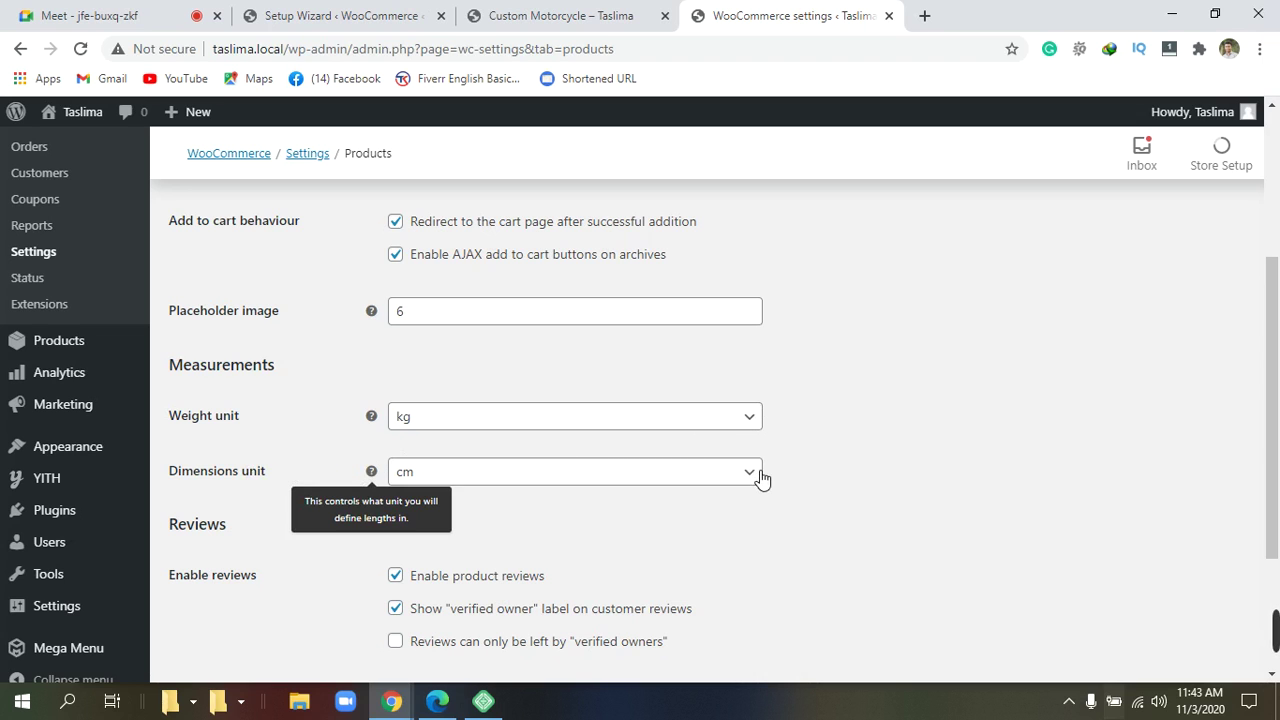
click(754, 420)
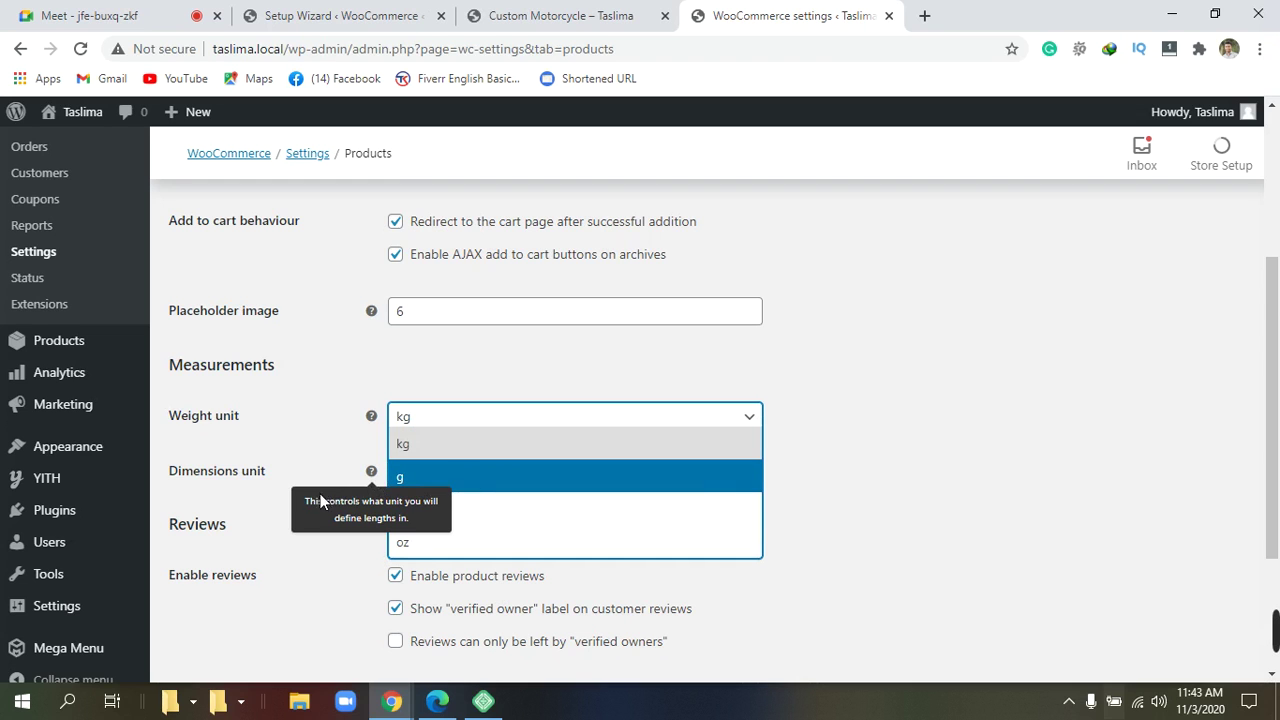
scroll(326, 510, down, 1)
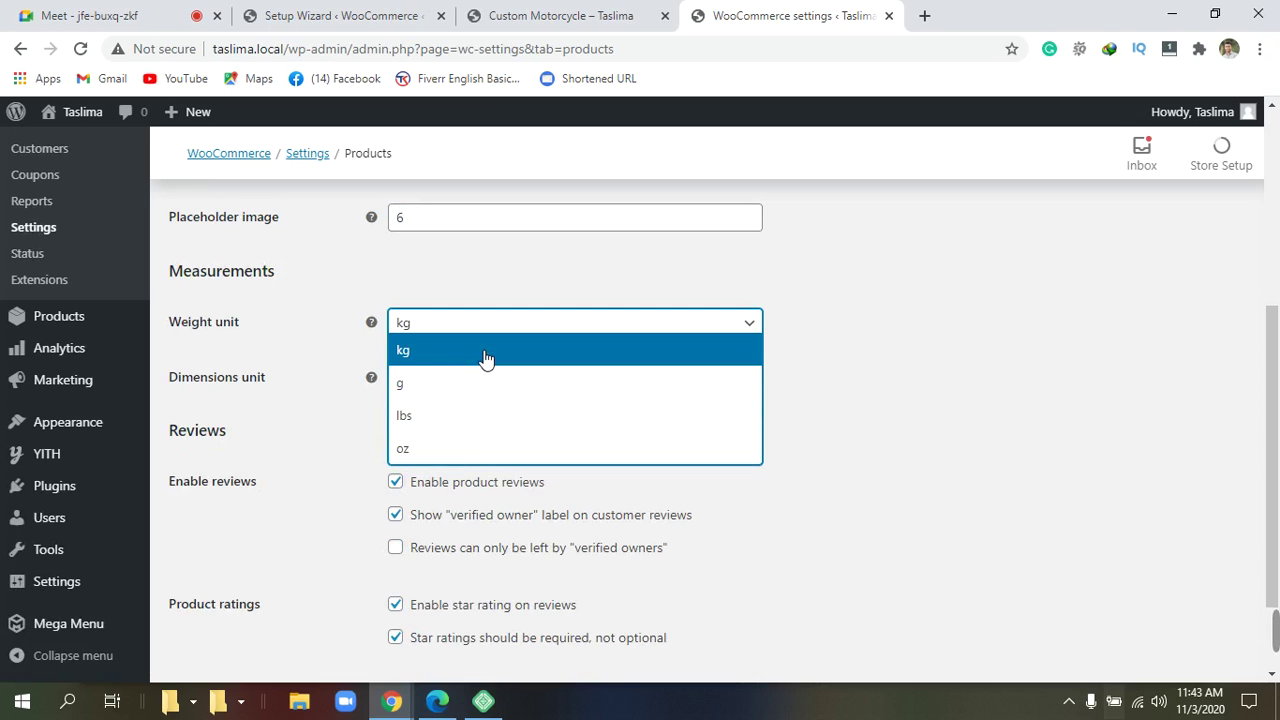
double_click(830, 337)
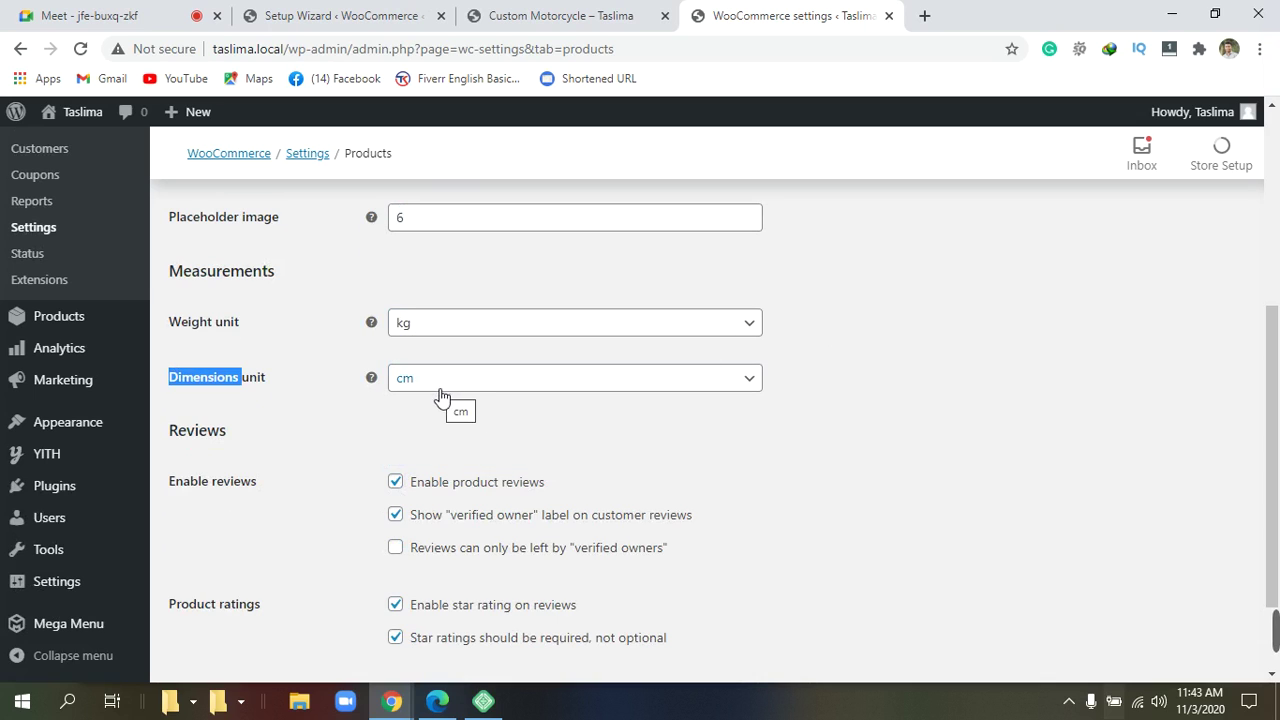
scroll(590, 412, down, 2)
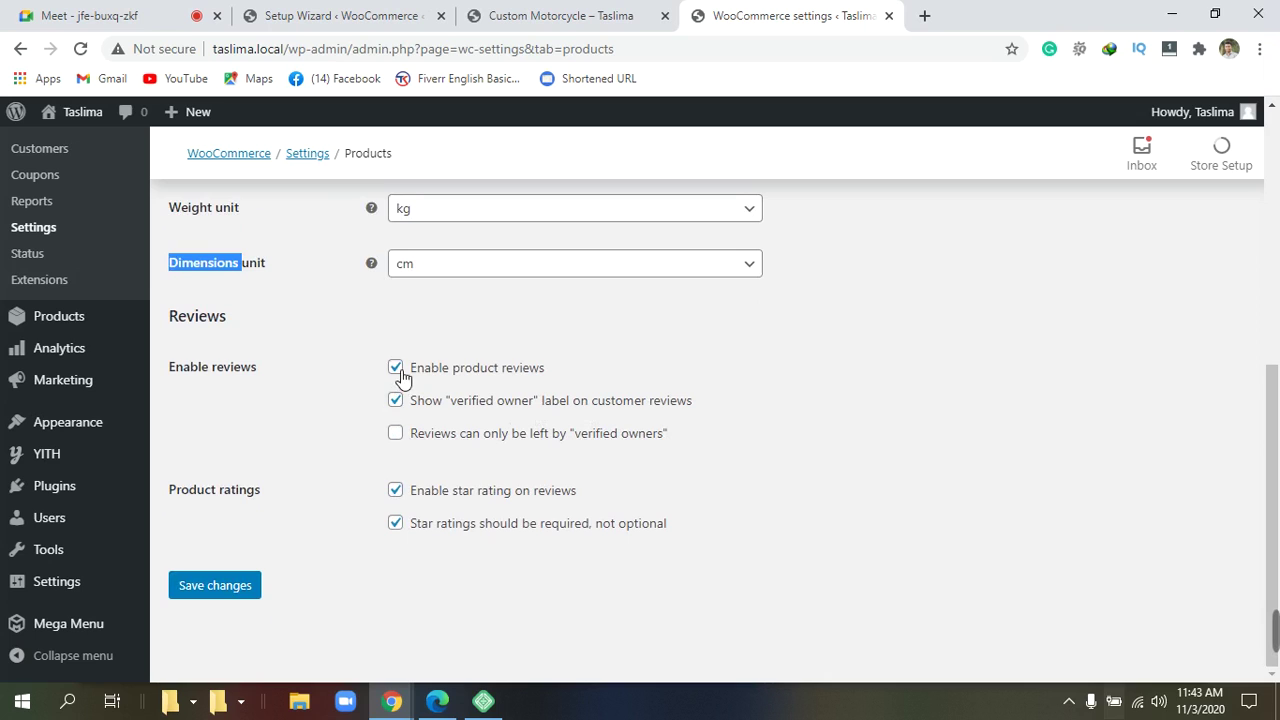
click(395, 433)
click(239, 592)
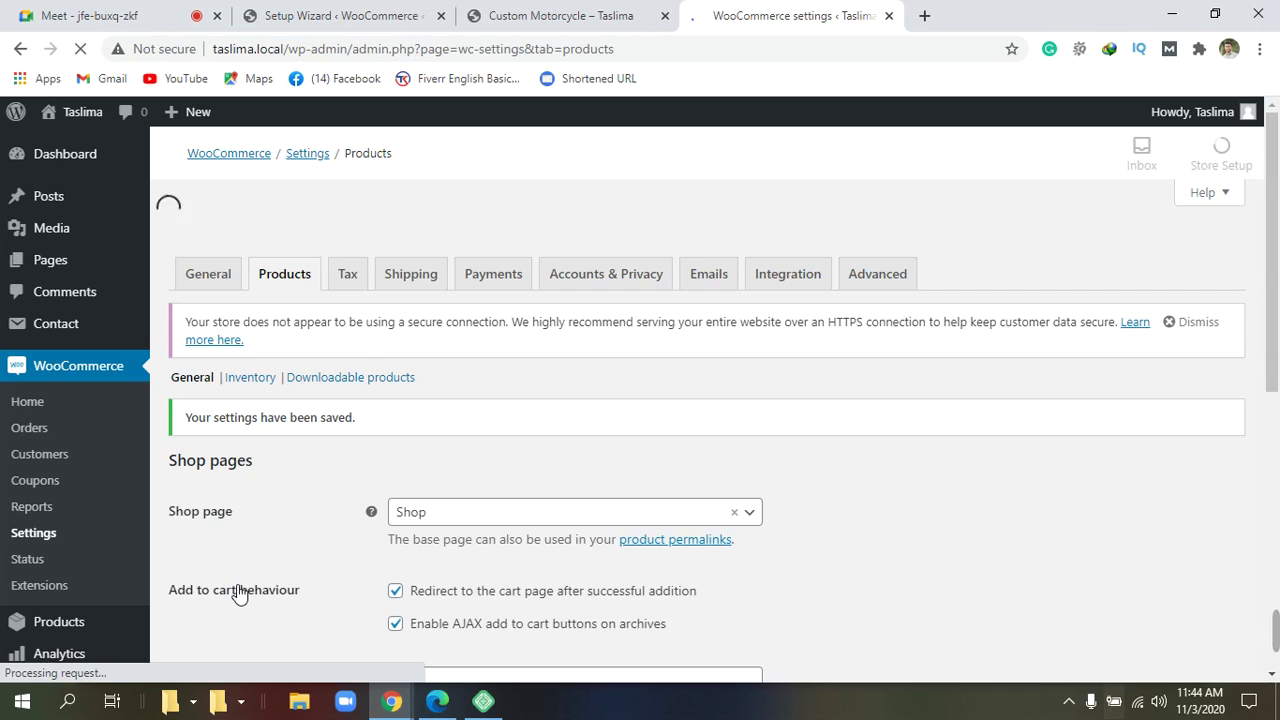
Review the Tax options: prices exclusive of tax, tax based on the shipping address.
click(344, 247)
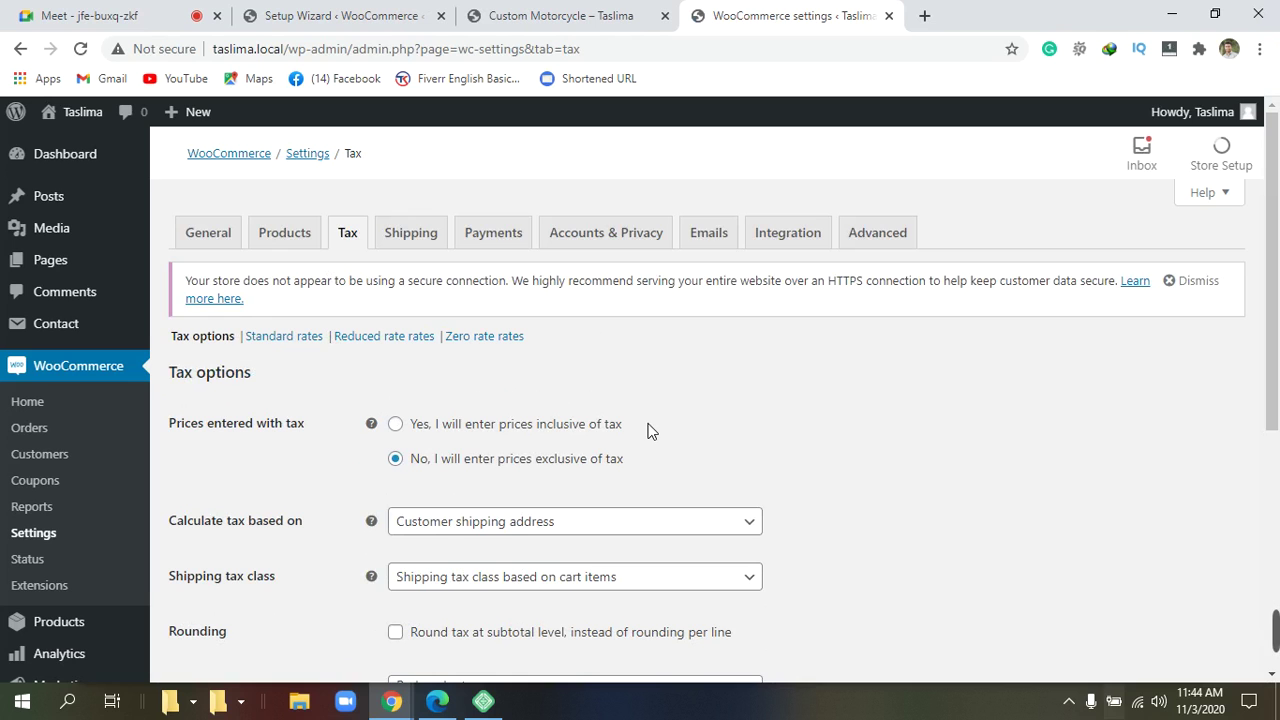
scroll(644, 430, down, 3)
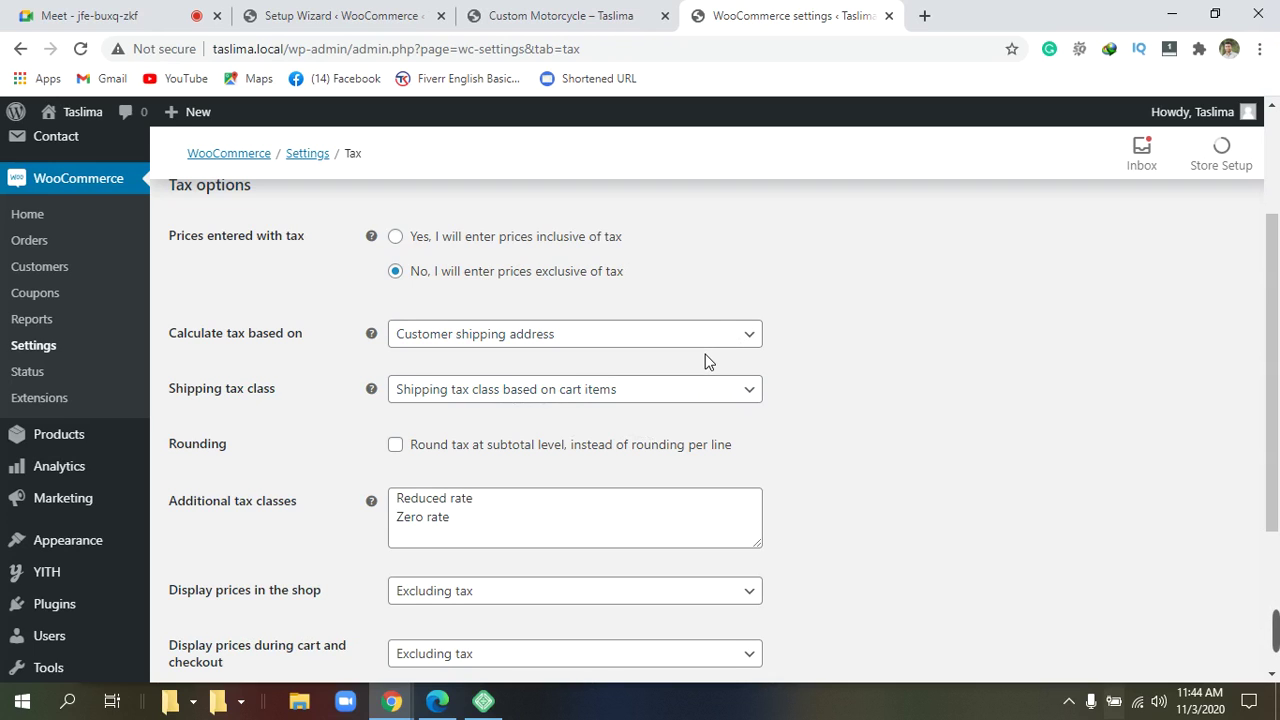
scroll(620, 378, up, 2)
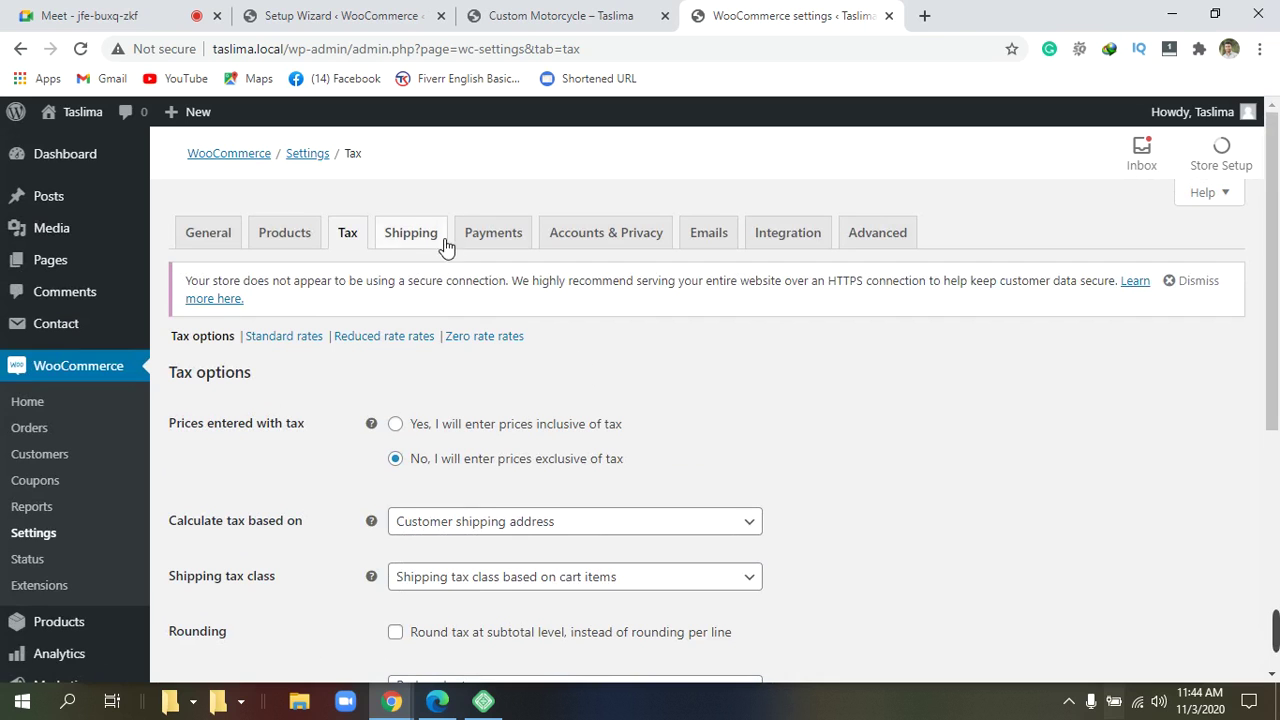
Look over the Shipping settings, then go to the Payments settings.
click(409, 234)
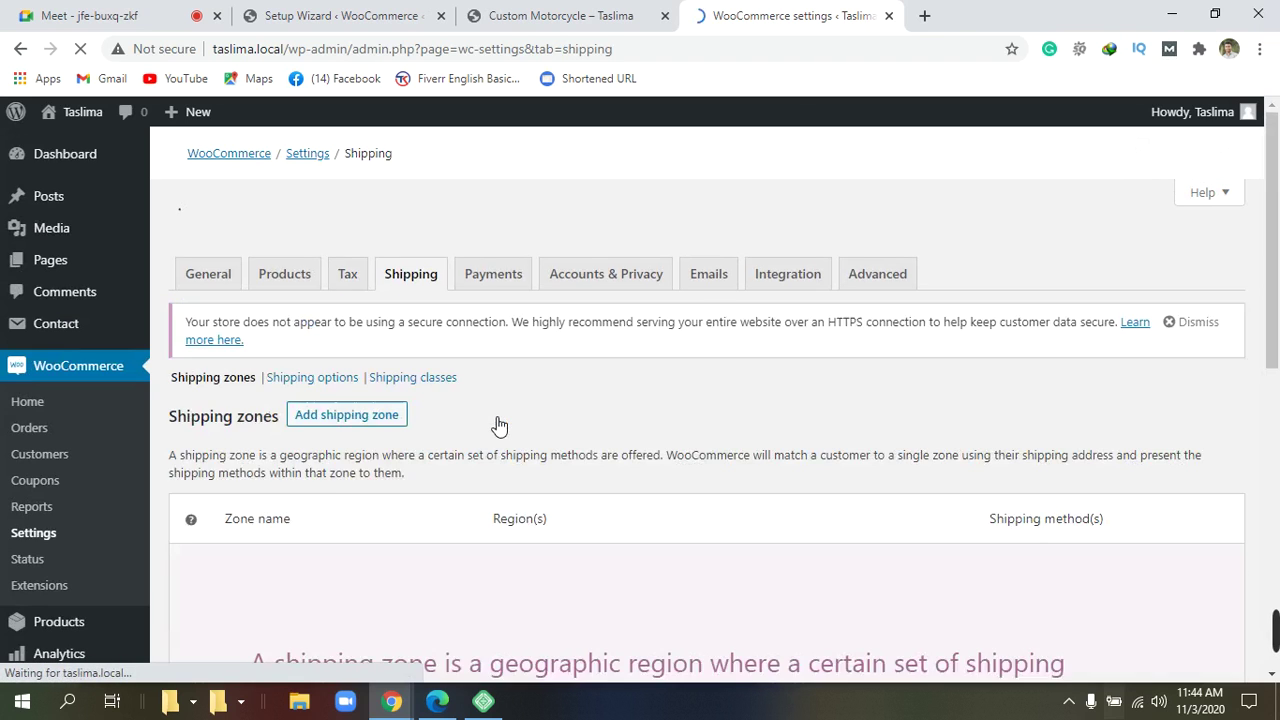
scroll(494, 423, down, 1)
scroll(494, 420, up, 1)
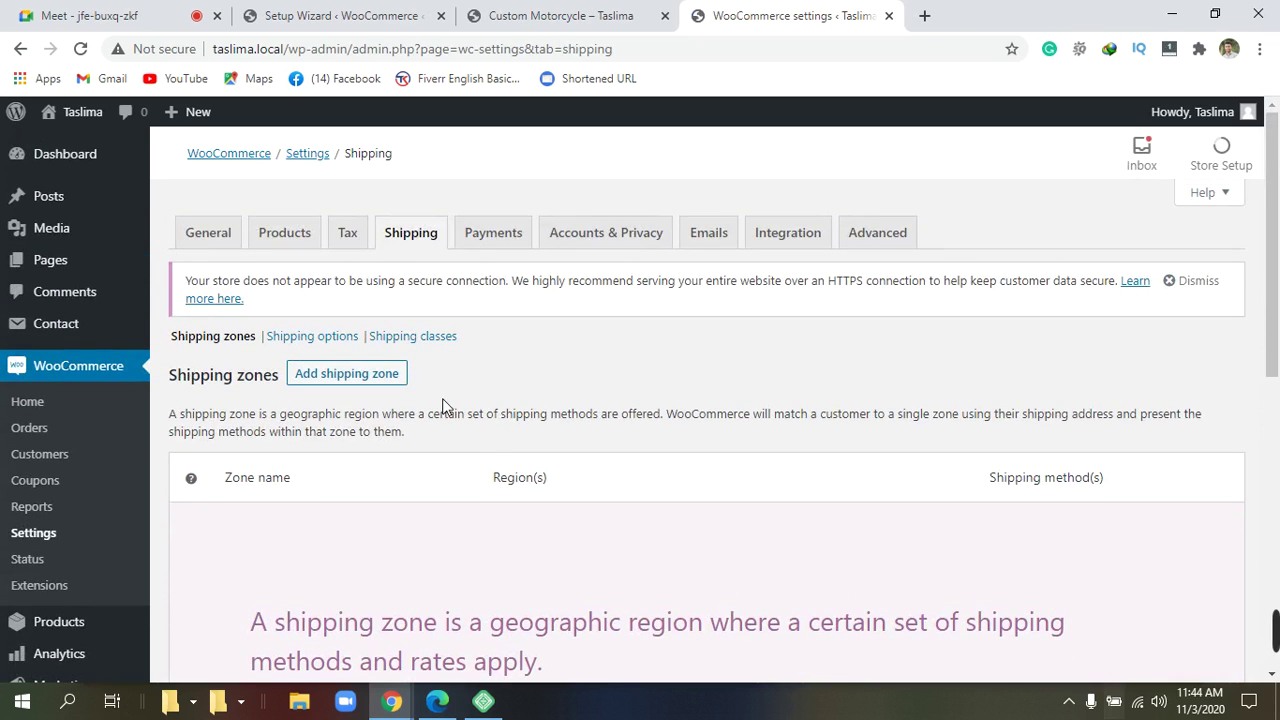
scroll(437, 406, down, 6)
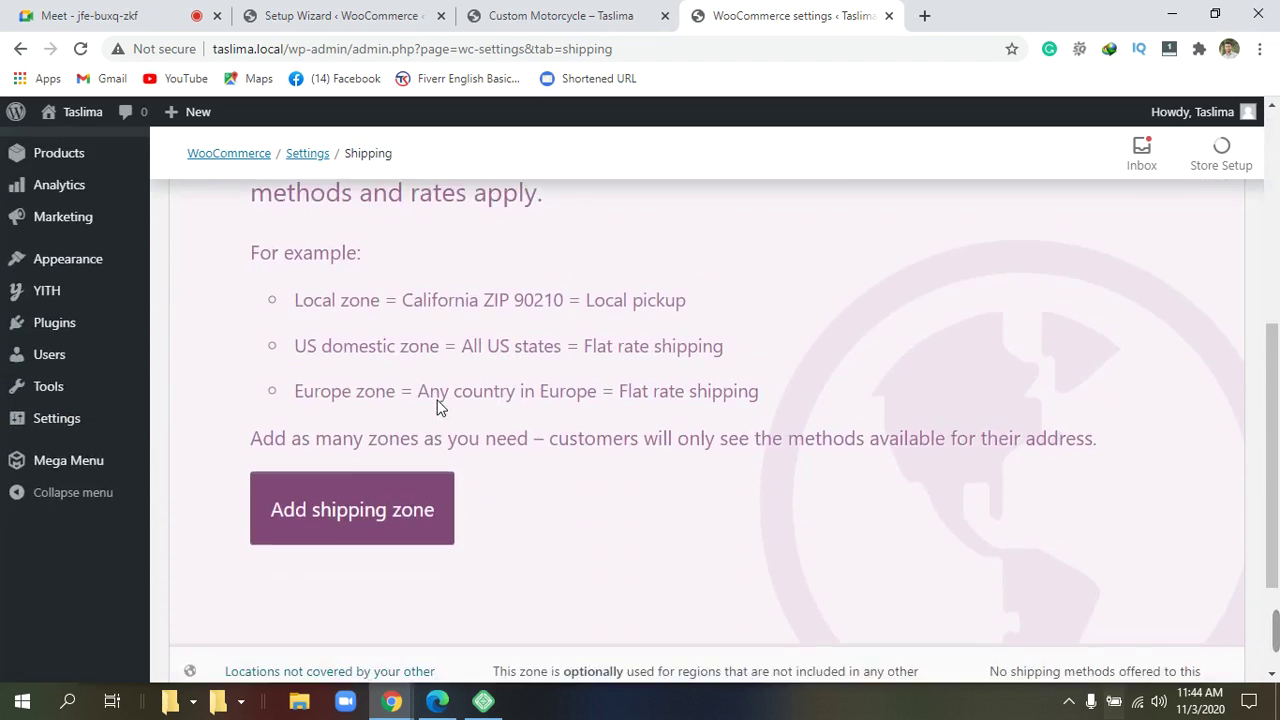
scroll(444, 409, up, 6)
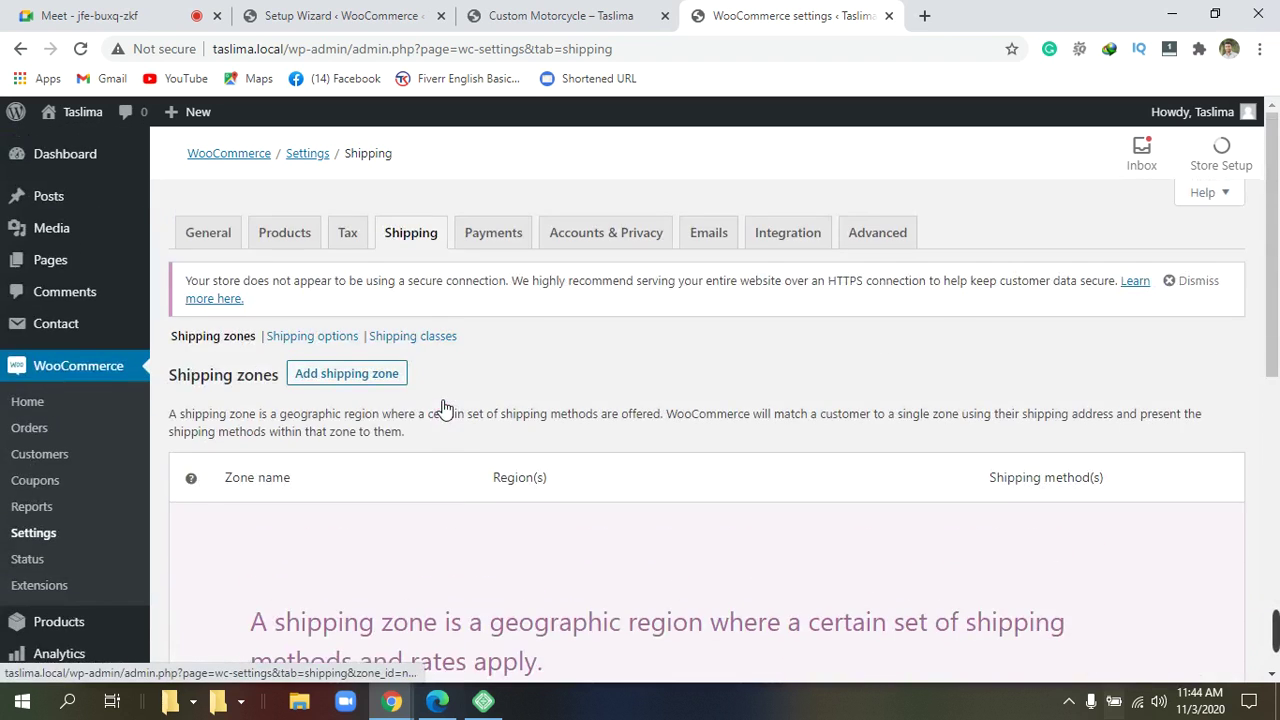
click(496, 240)
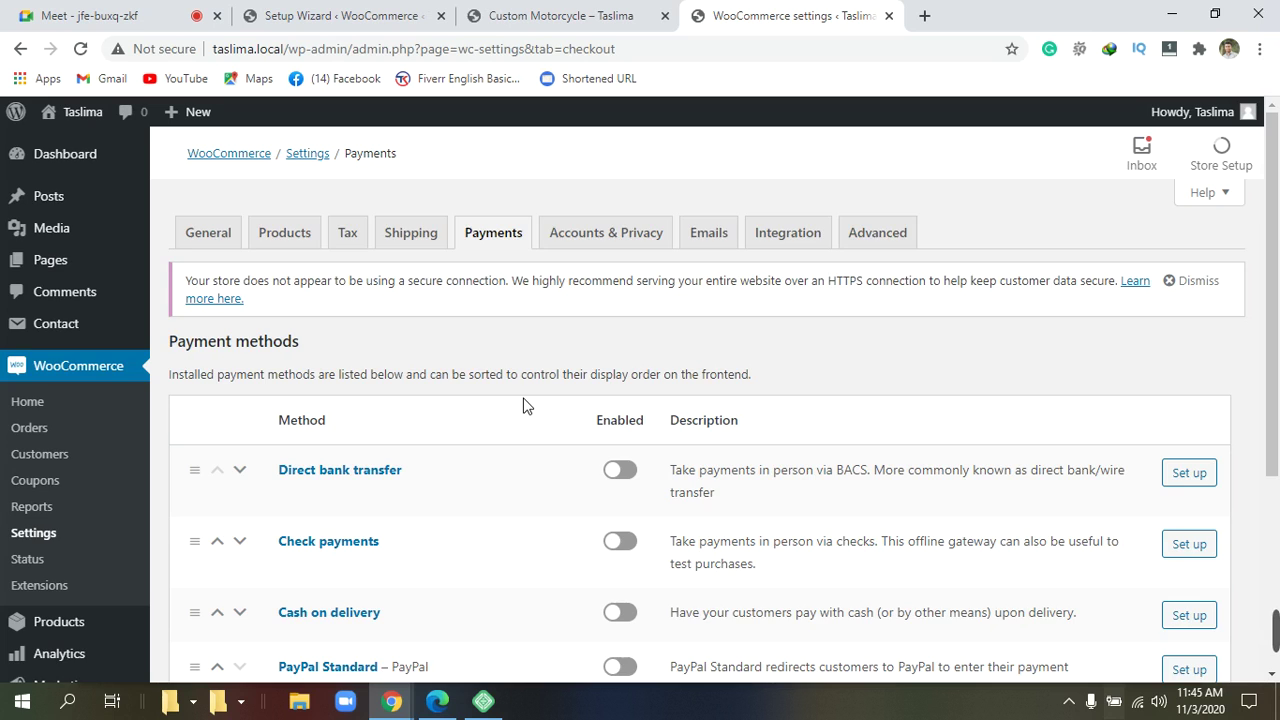
Enable Direct bank transfer, Cash on delivery and PayPal Standard, leaving Check payments off.
scroll(524, 403, down, 1)
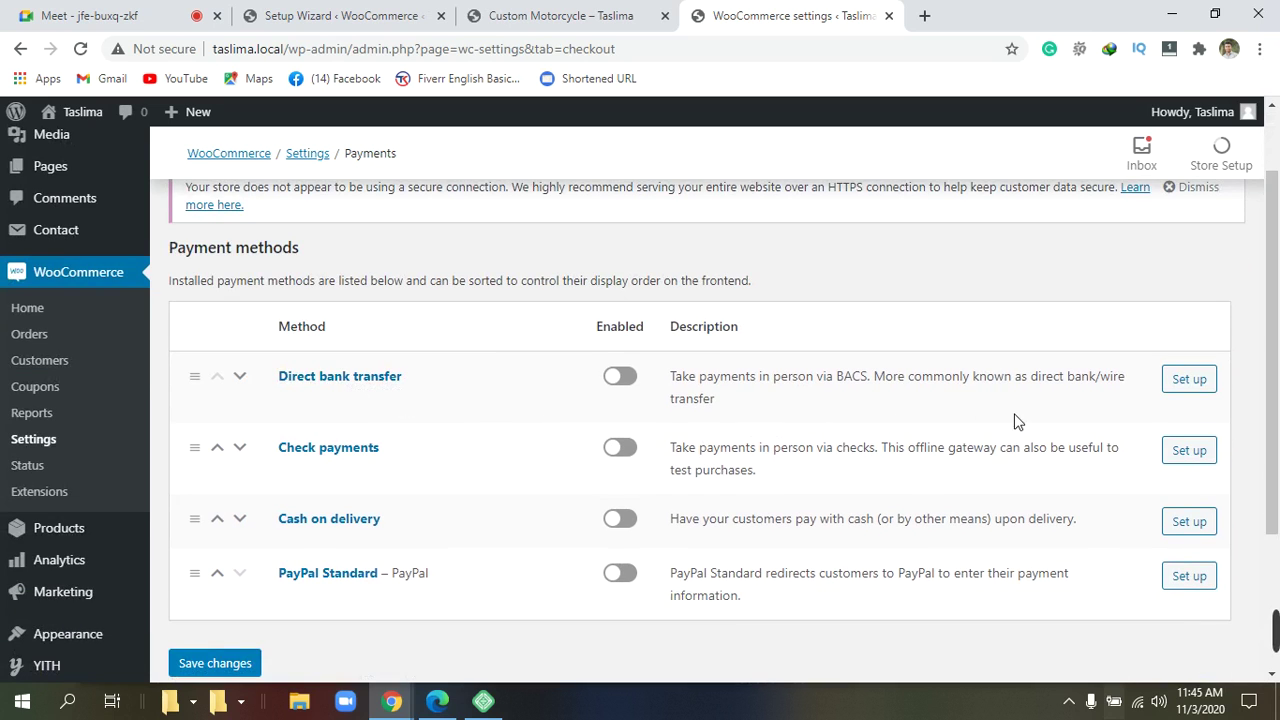
click(620, 376)
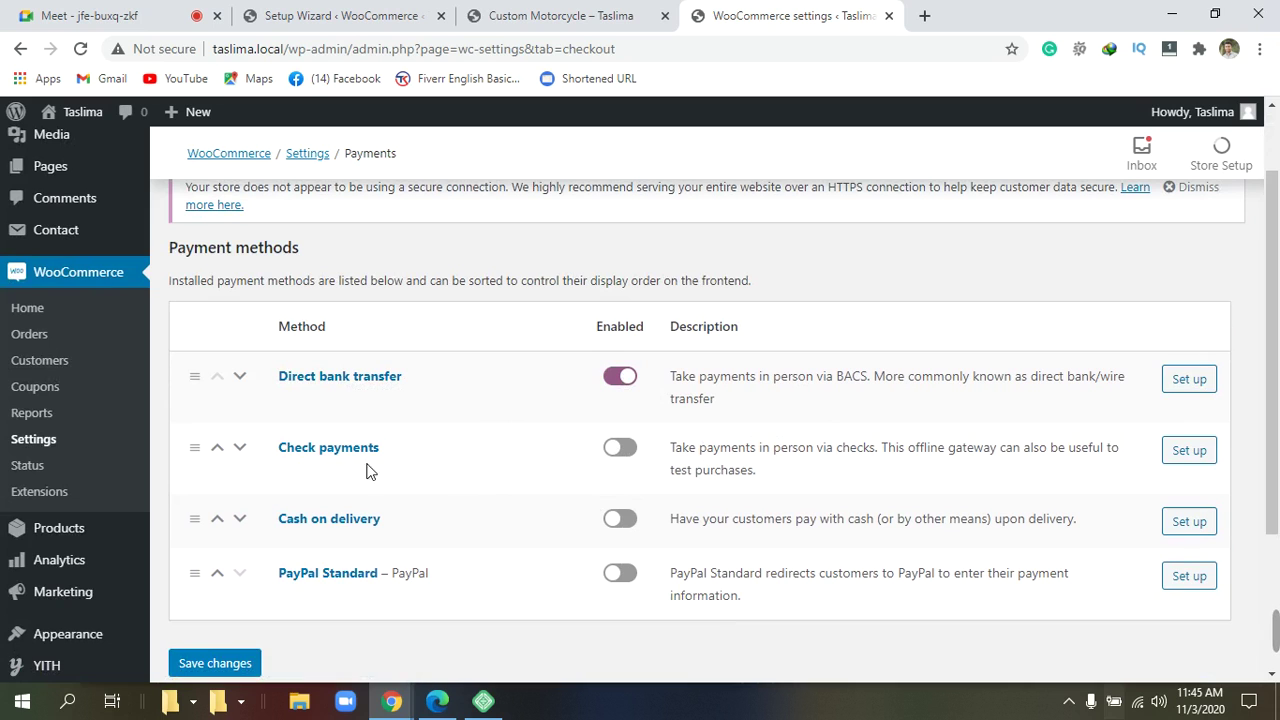
click(616, 448)
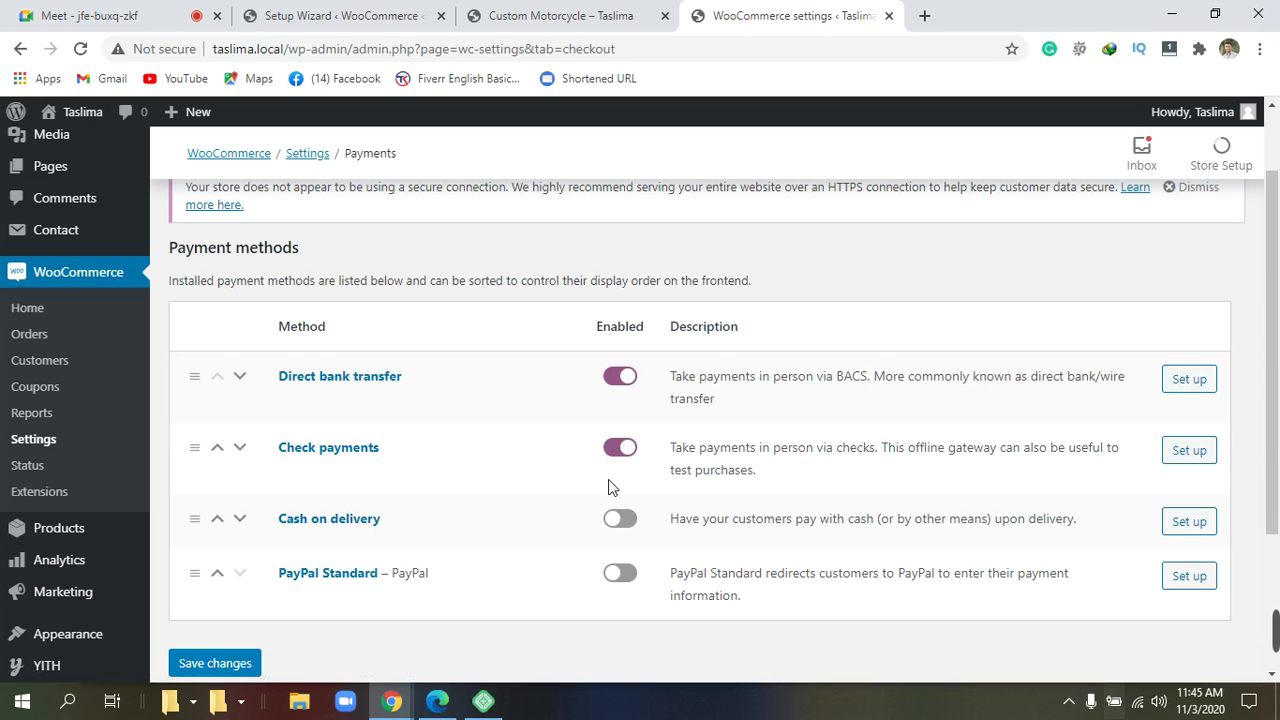
click(627, 449)
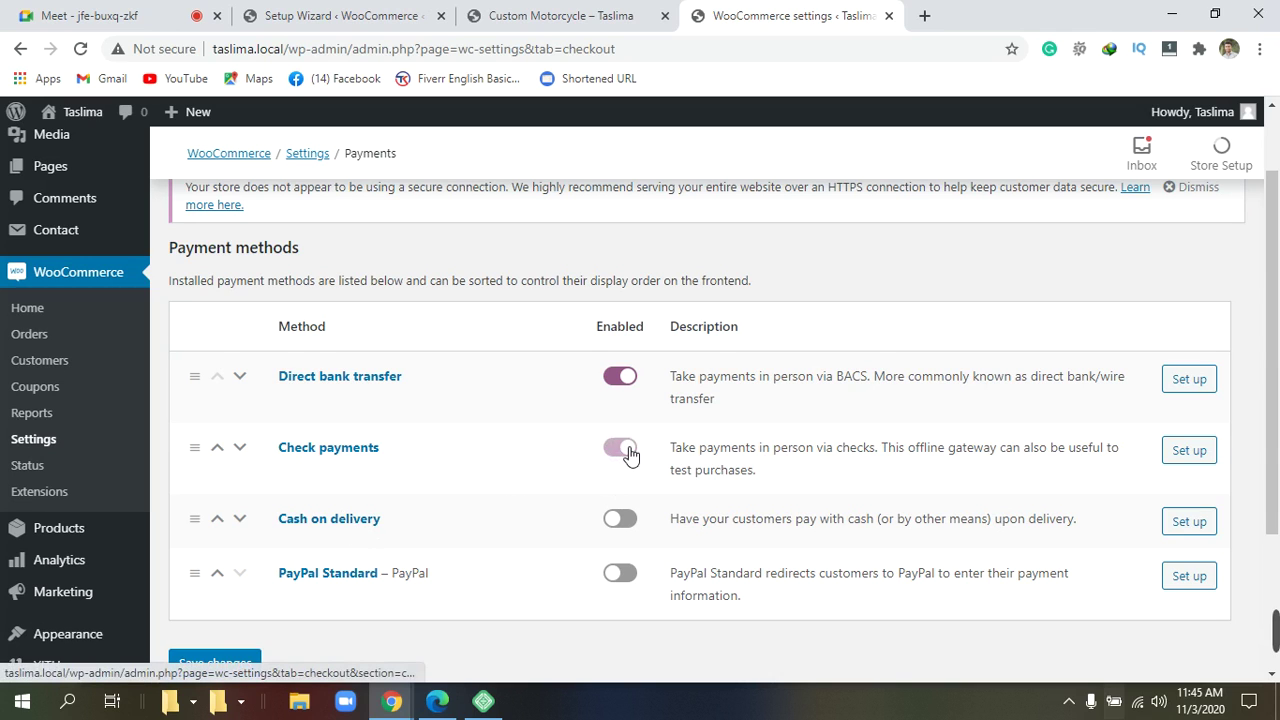
click(618, 520)
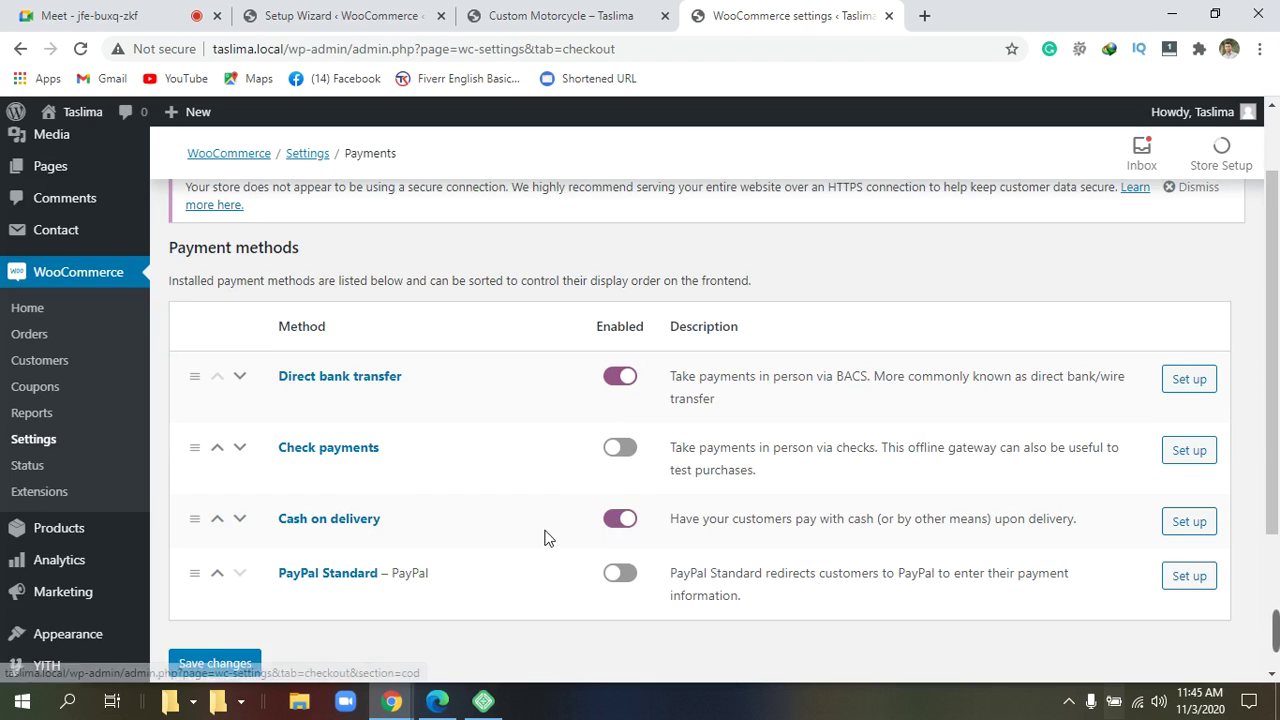
scroll(546, 534, down, 3)
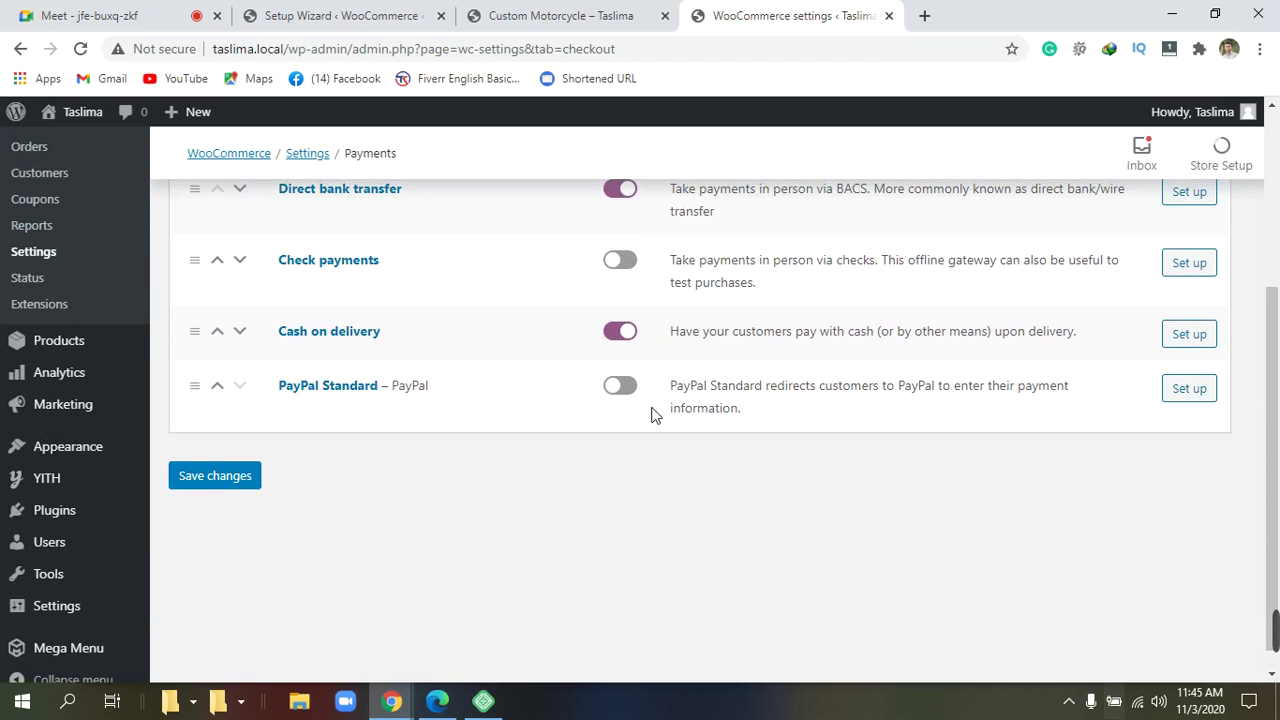
click(619, 390)
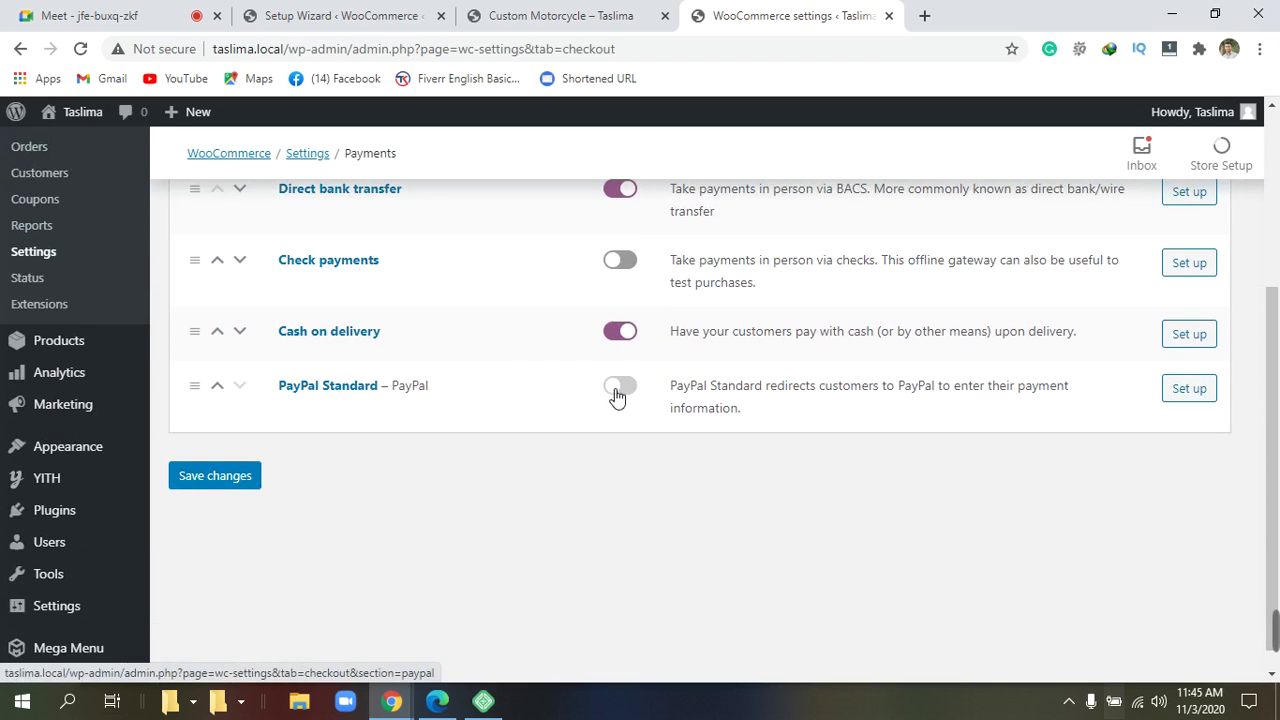
scroll(610, 398, up, 3)
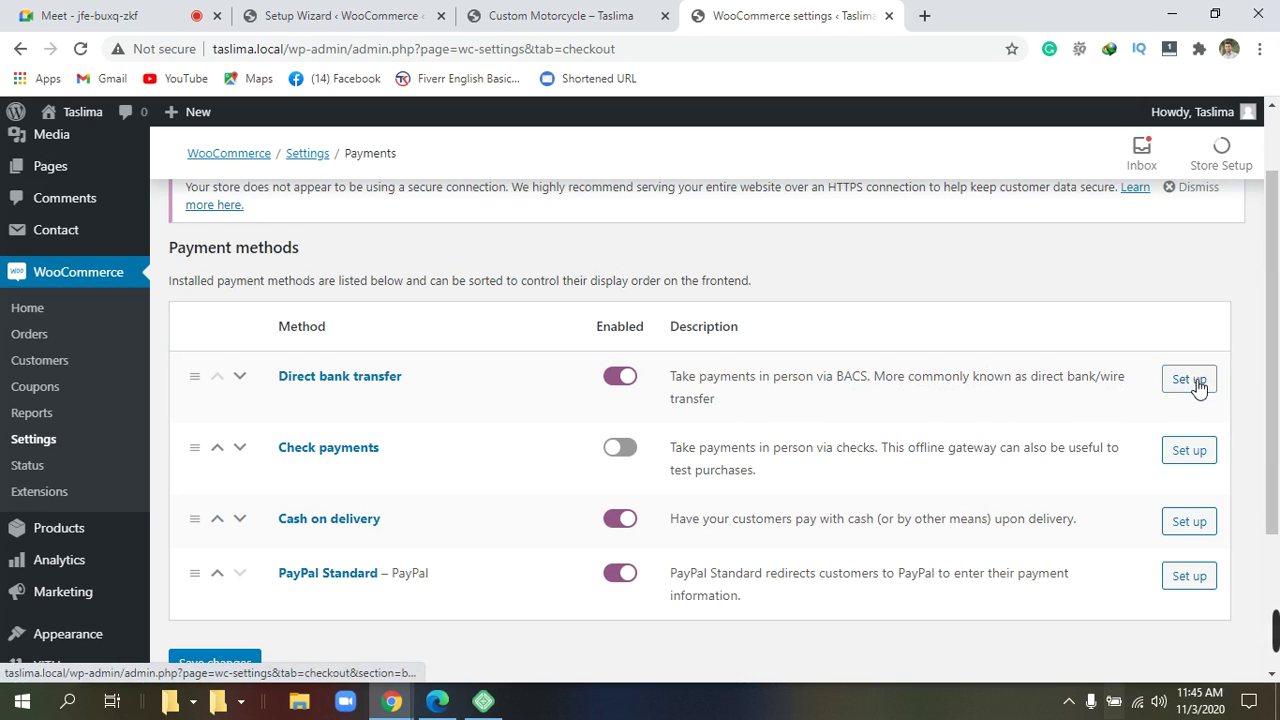
Open the Direct bank transfer setup page and scroll down to its Account details table.
click(1193, 380)
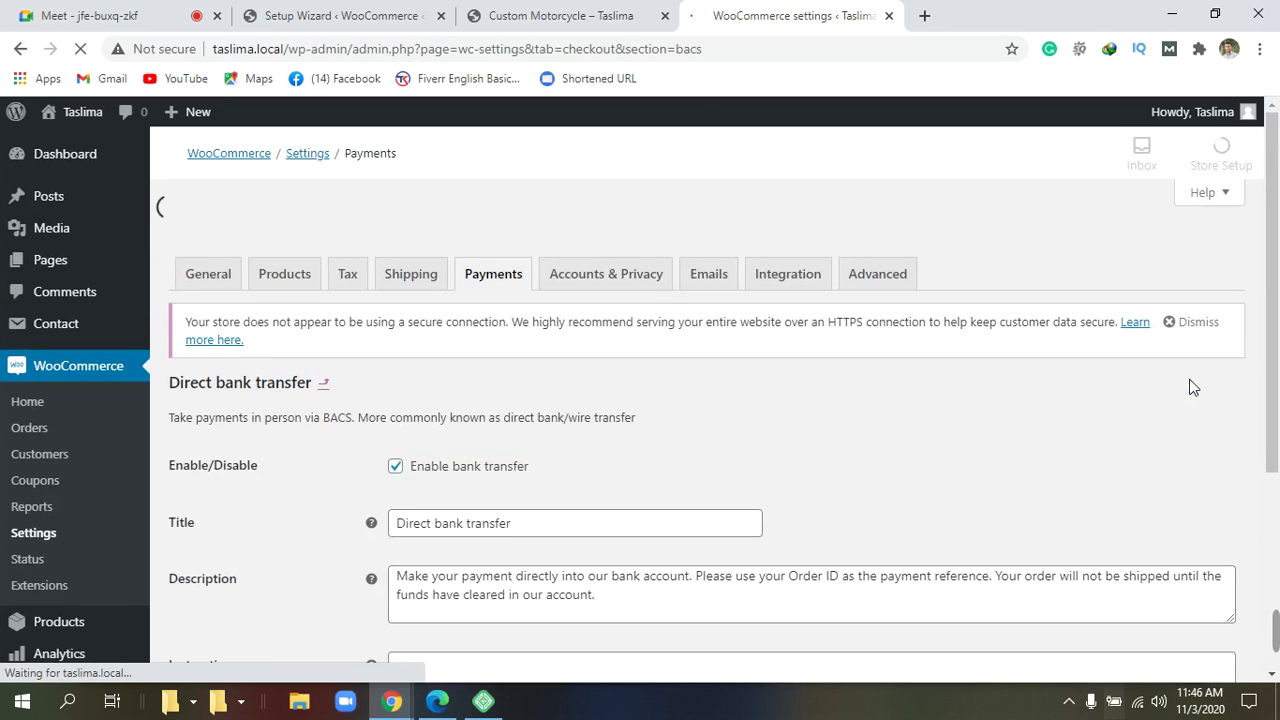
scroll(660, 360, down, 2)
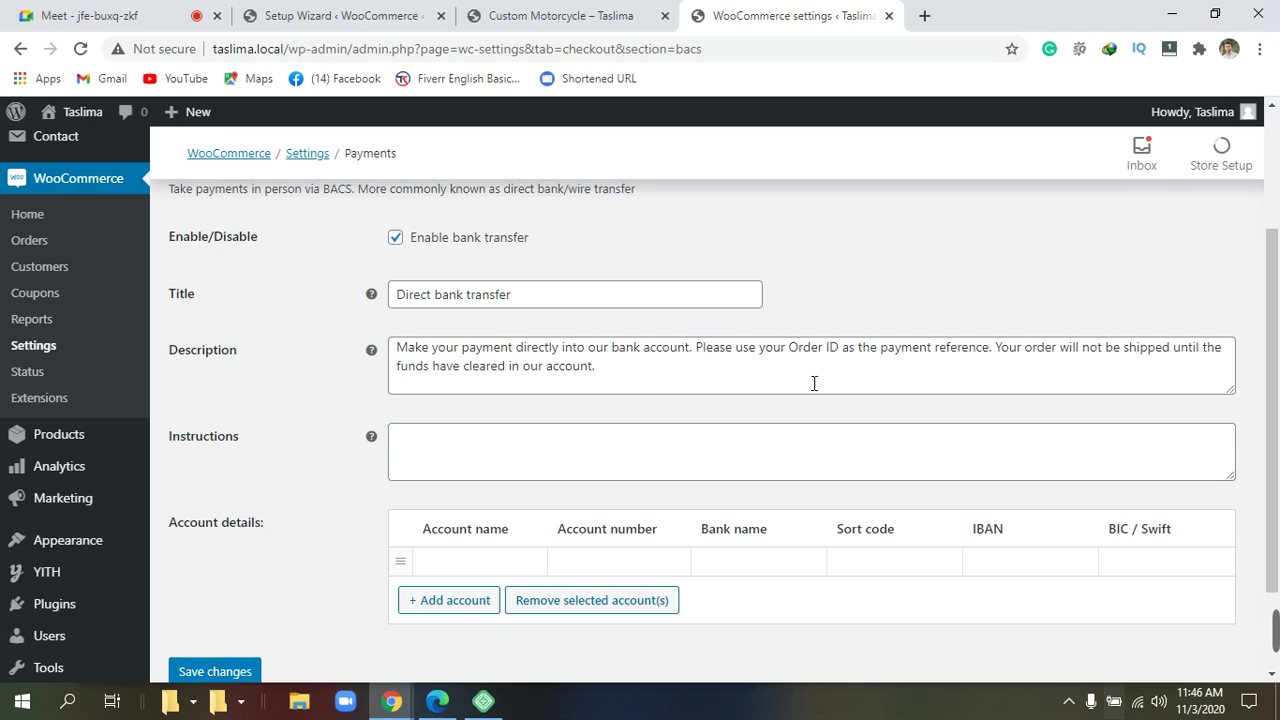
scroll(546, 467, down, 1)
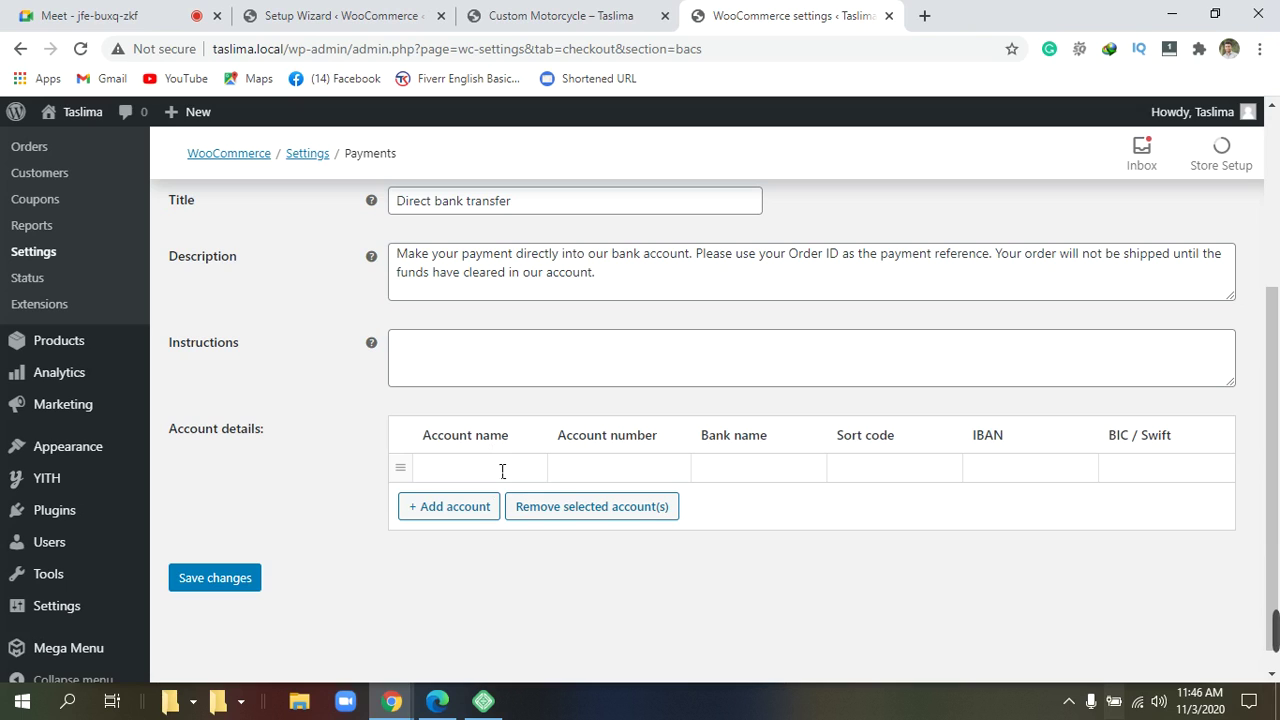
Enter the account holder's name and the account number in the bank account row.
click(521, 481)
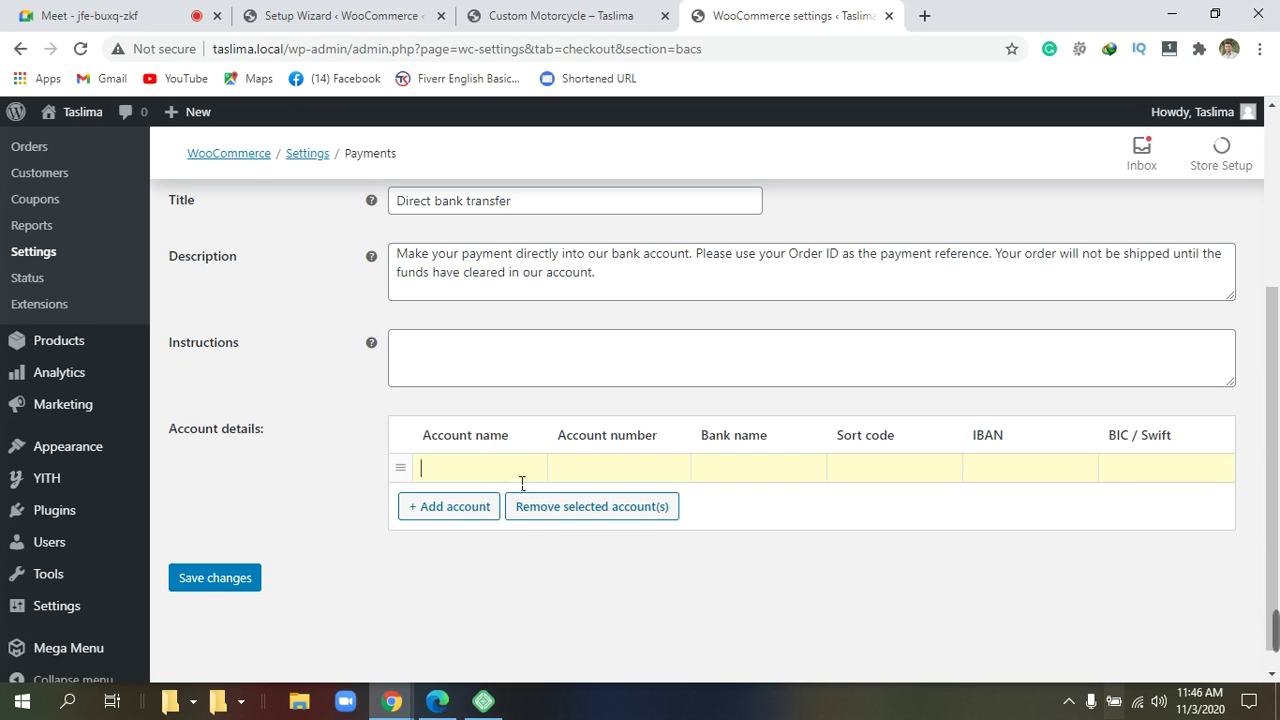
text(ALAMIN)
click(612, 478)
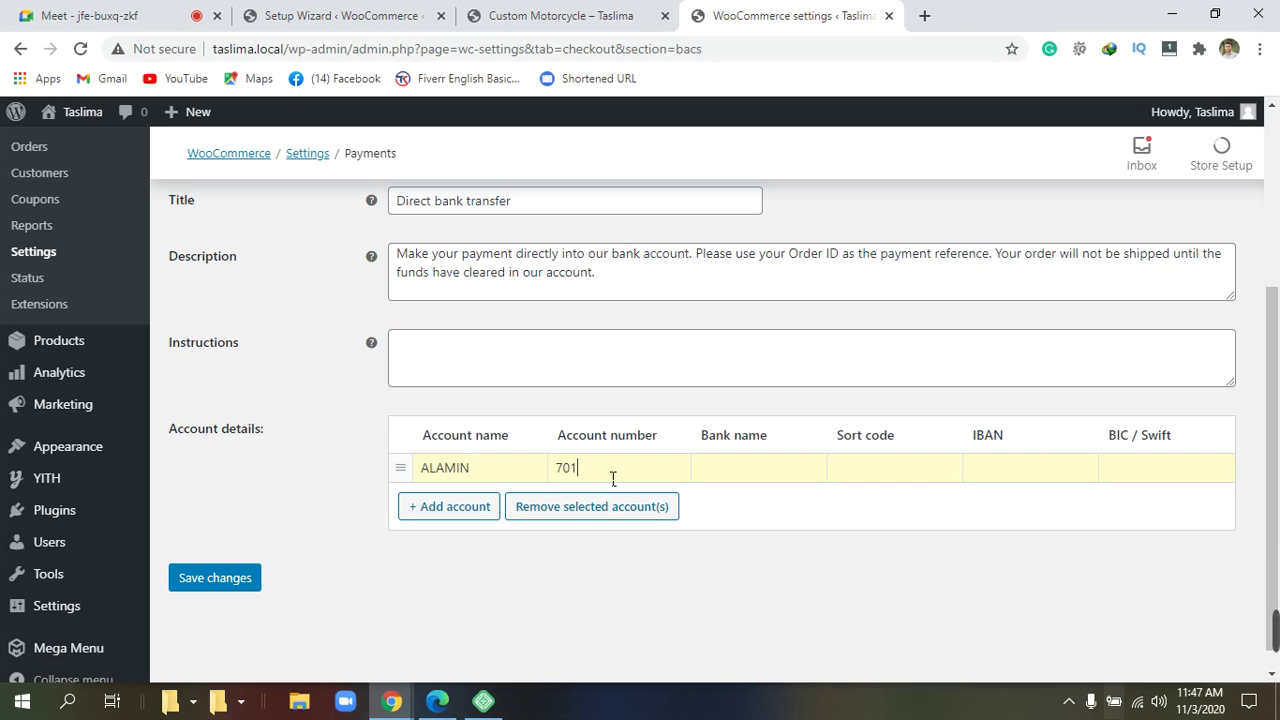
Set the bank name to DBBL, select the empty Sort code cell, then switch to Google Meet.
key(Tab)
text(B)
key(BackSpace)
text(db)
key(BackSpace)
key(BackSpace)
text(DBBL)
click(898, 484)
click(899, 482)
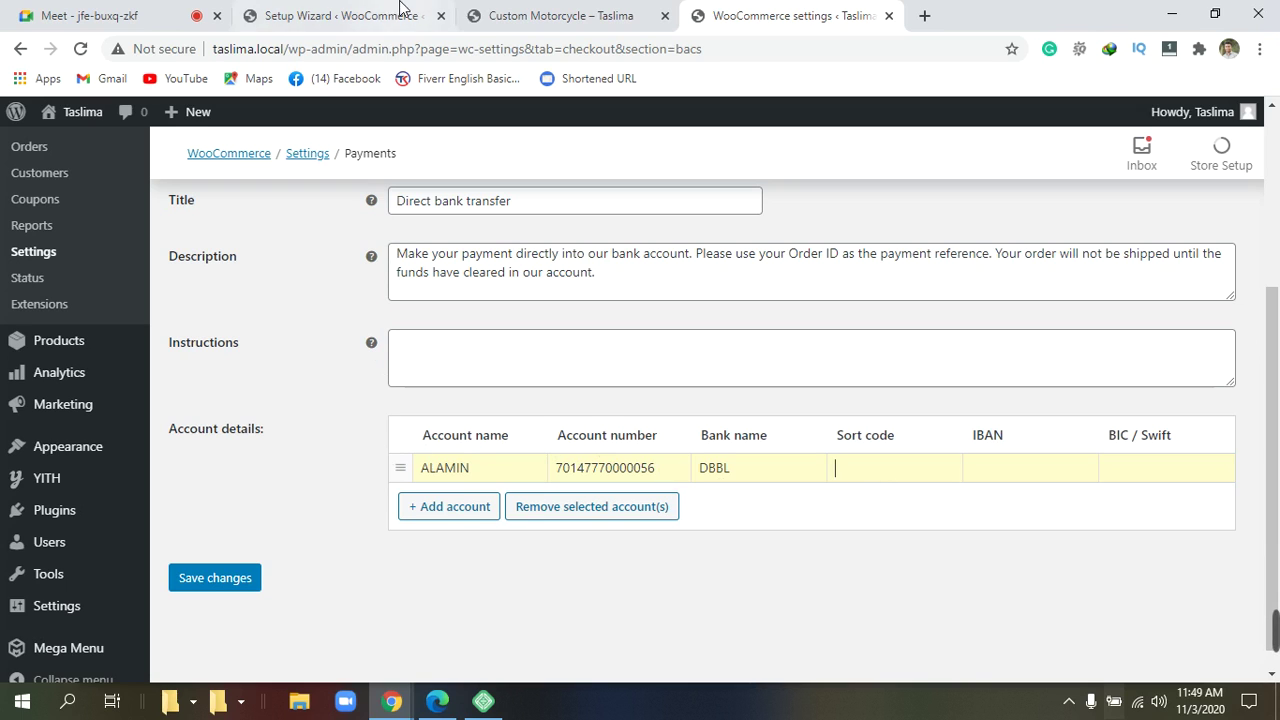
click(120, 14)
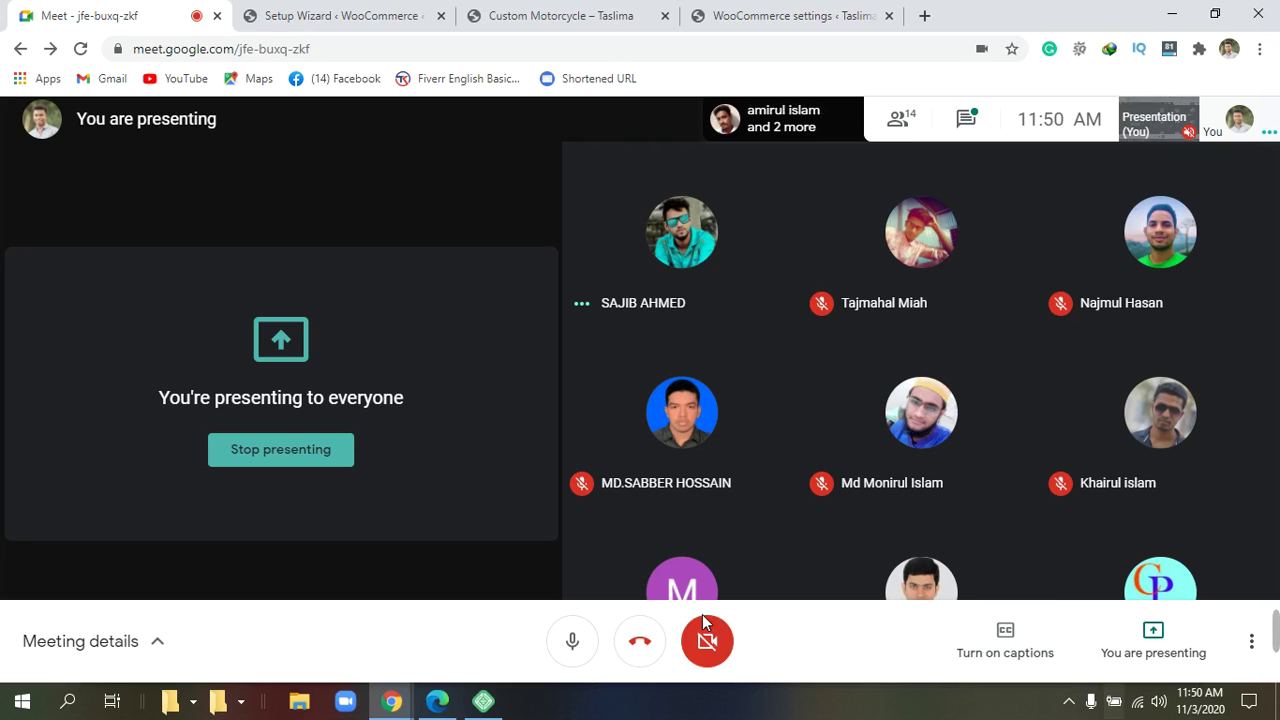
click(707, 640)
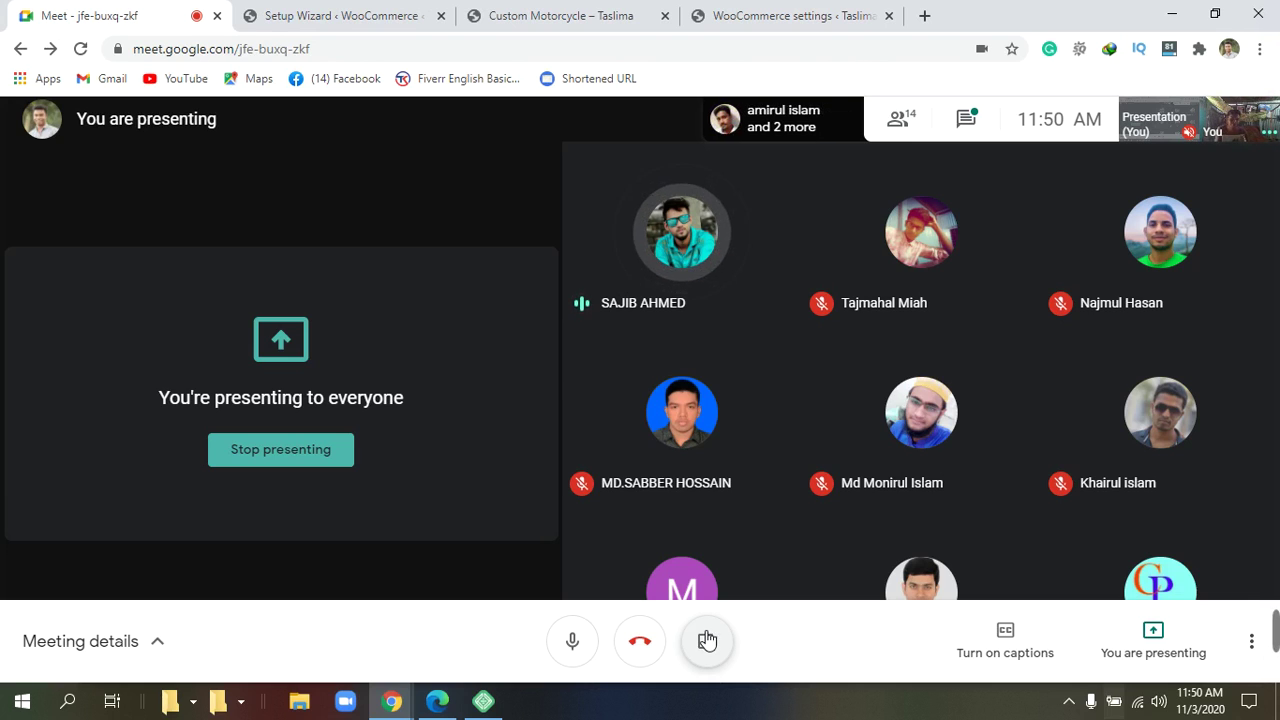
click(1240, 128)
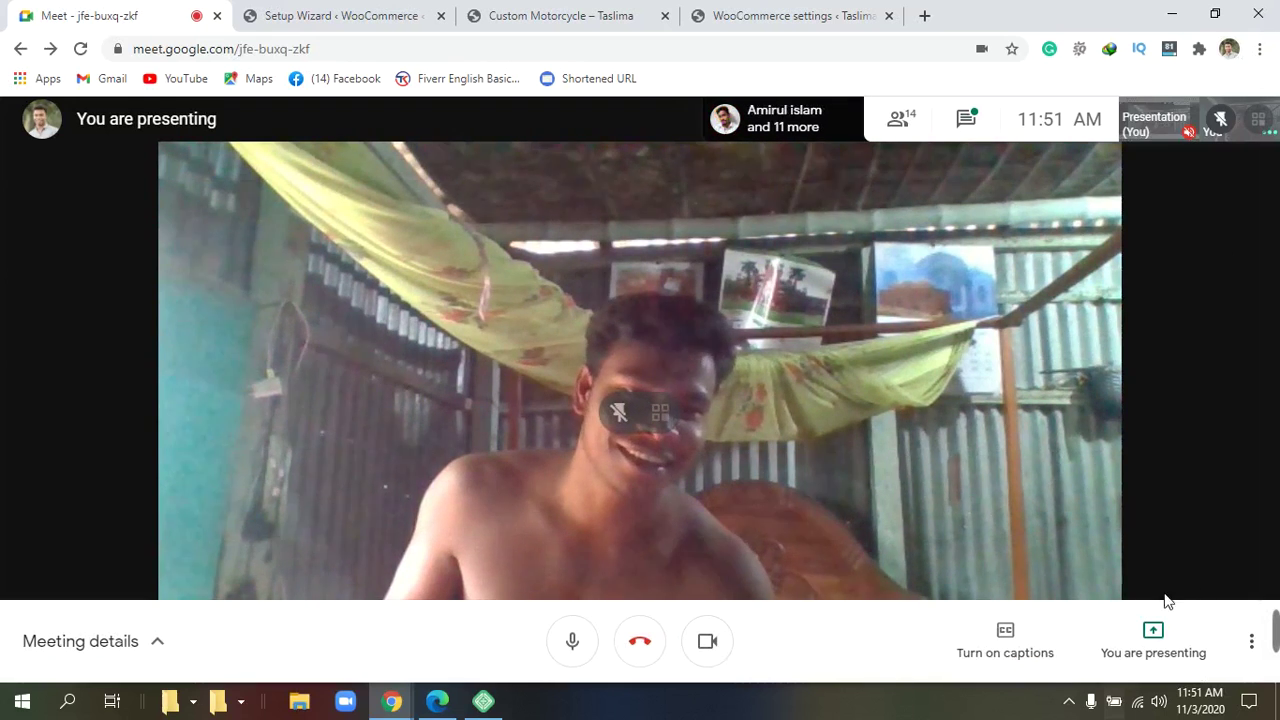
click(707, 645)
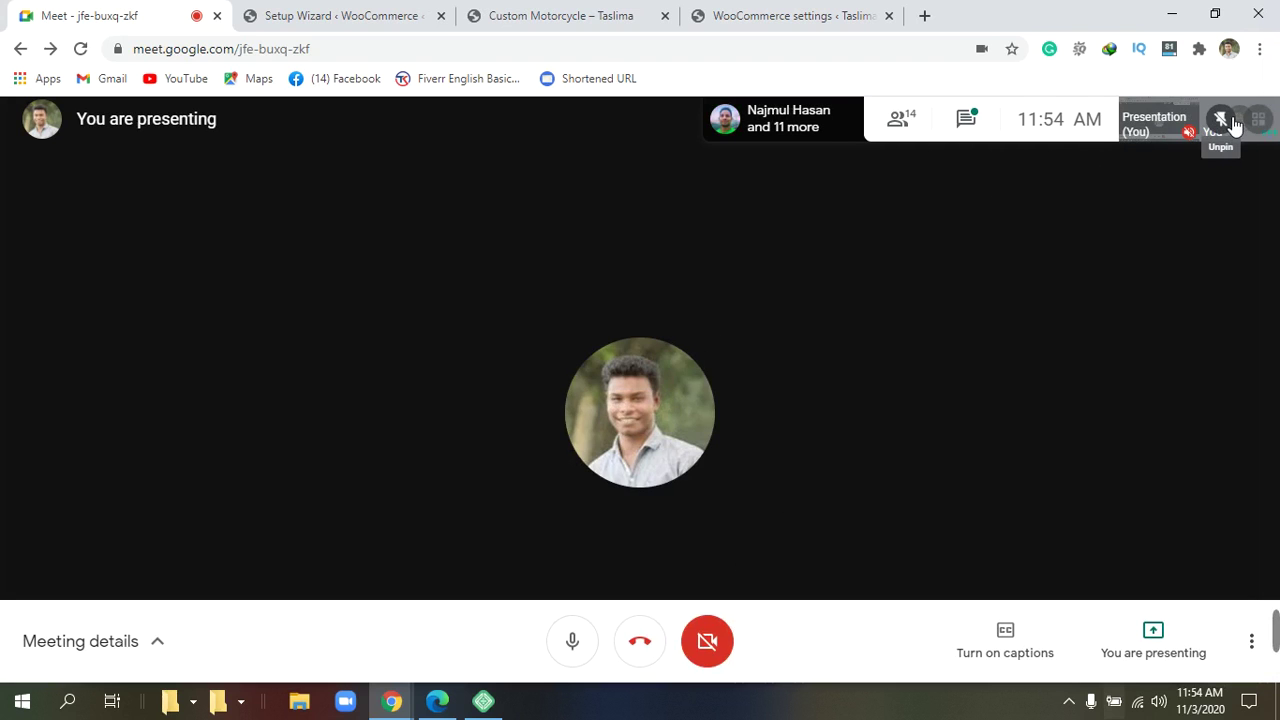
click(1221, 118)
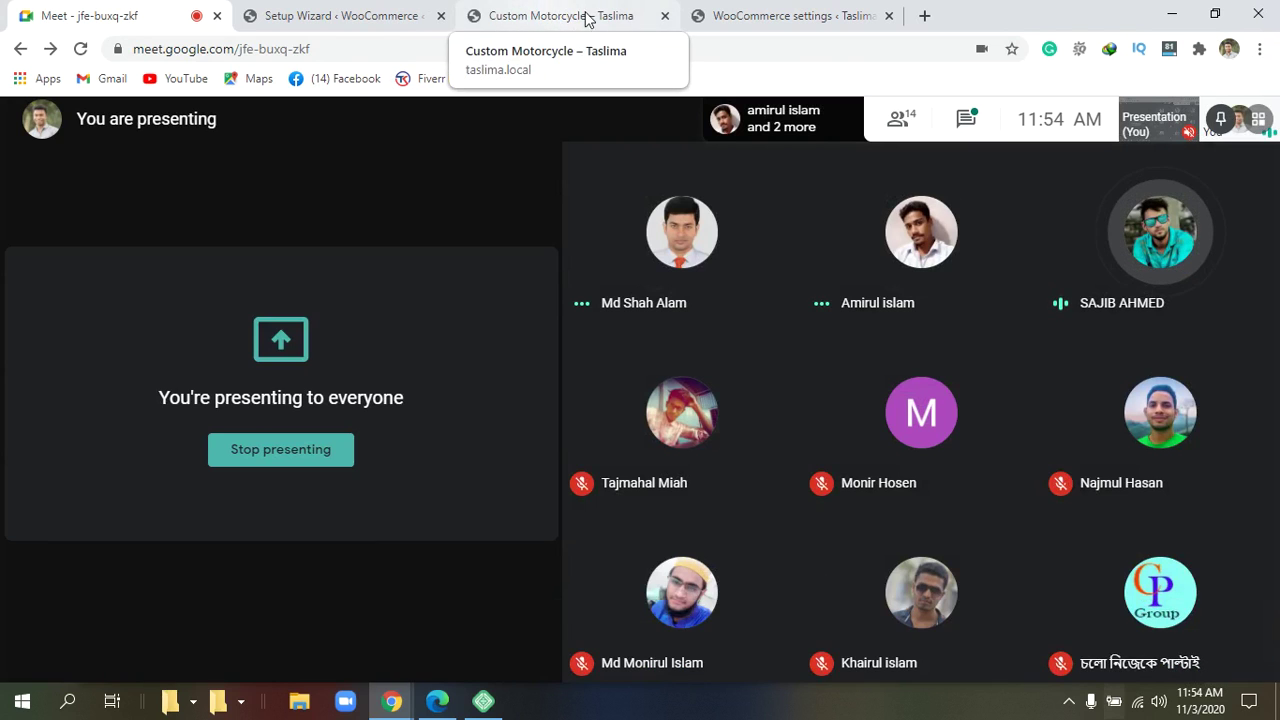
click(762, 18)
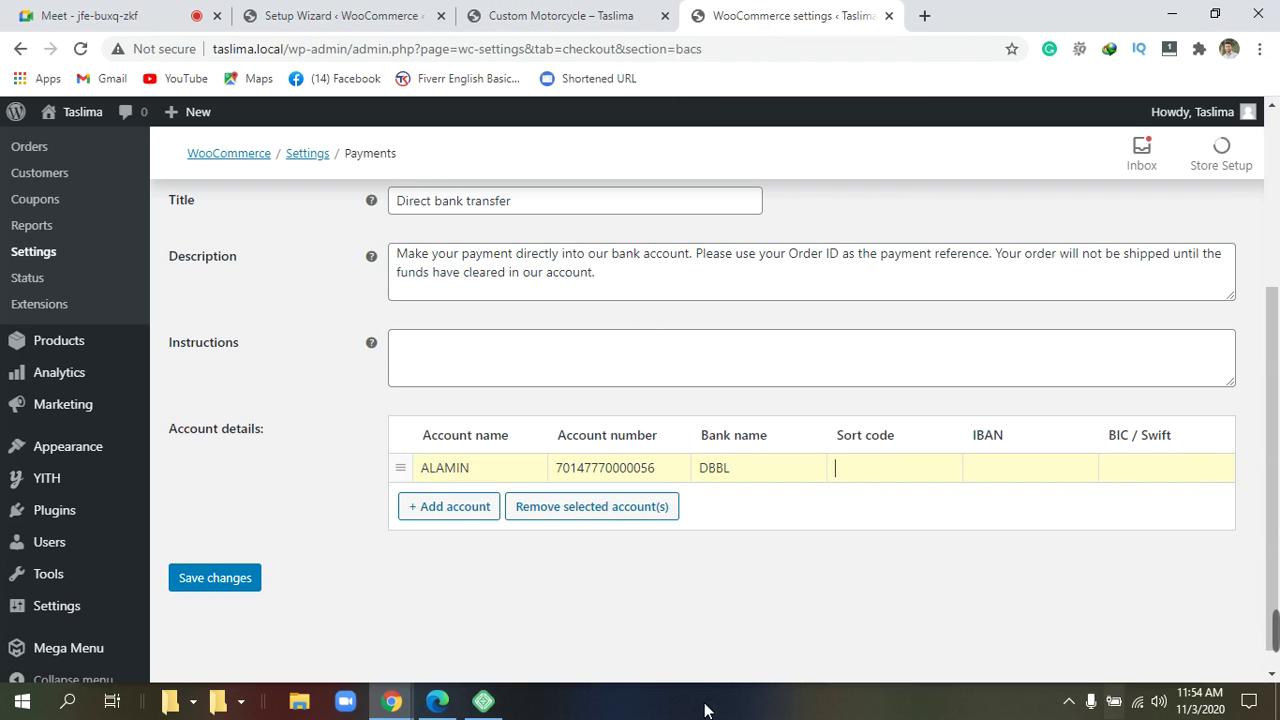
scroll(729, 630, down, 1)
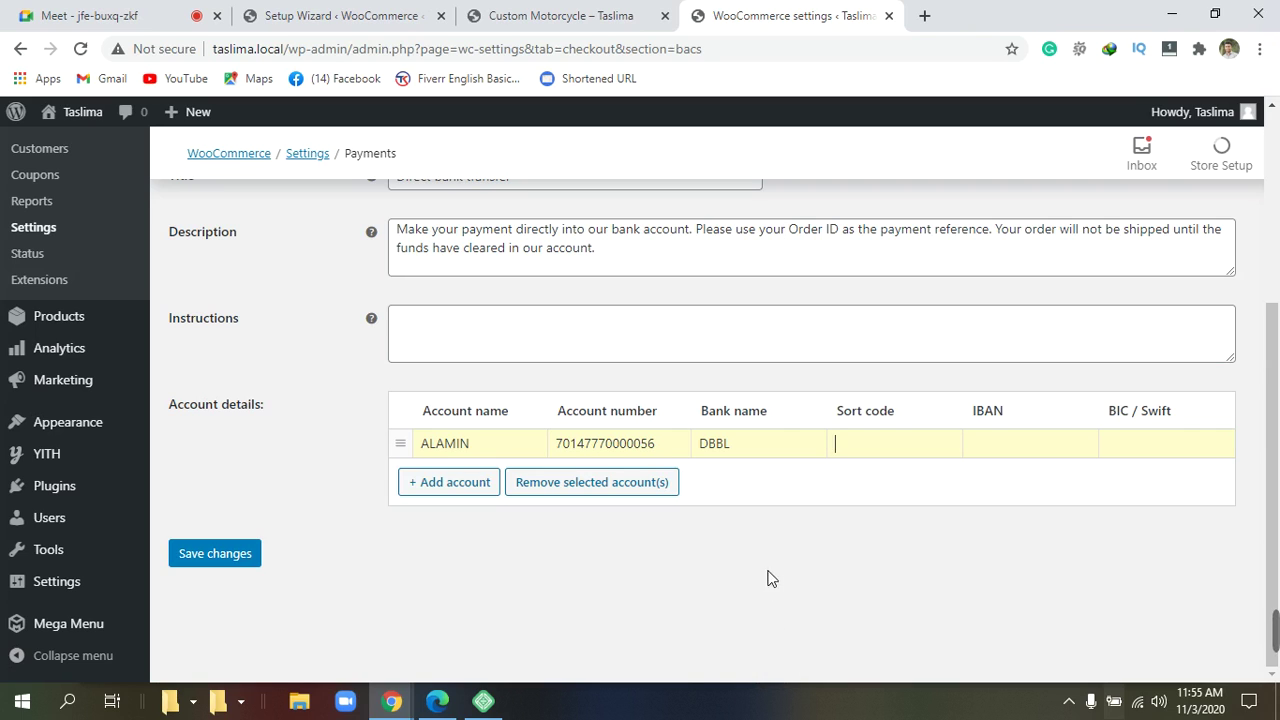
Replace the bank name DBBL with 'Islami bank', correcting typos along the way.
click(776, 455)
key(BackSpace)
key(BackSpace)
key(BackSpace)
key(BackSpace)
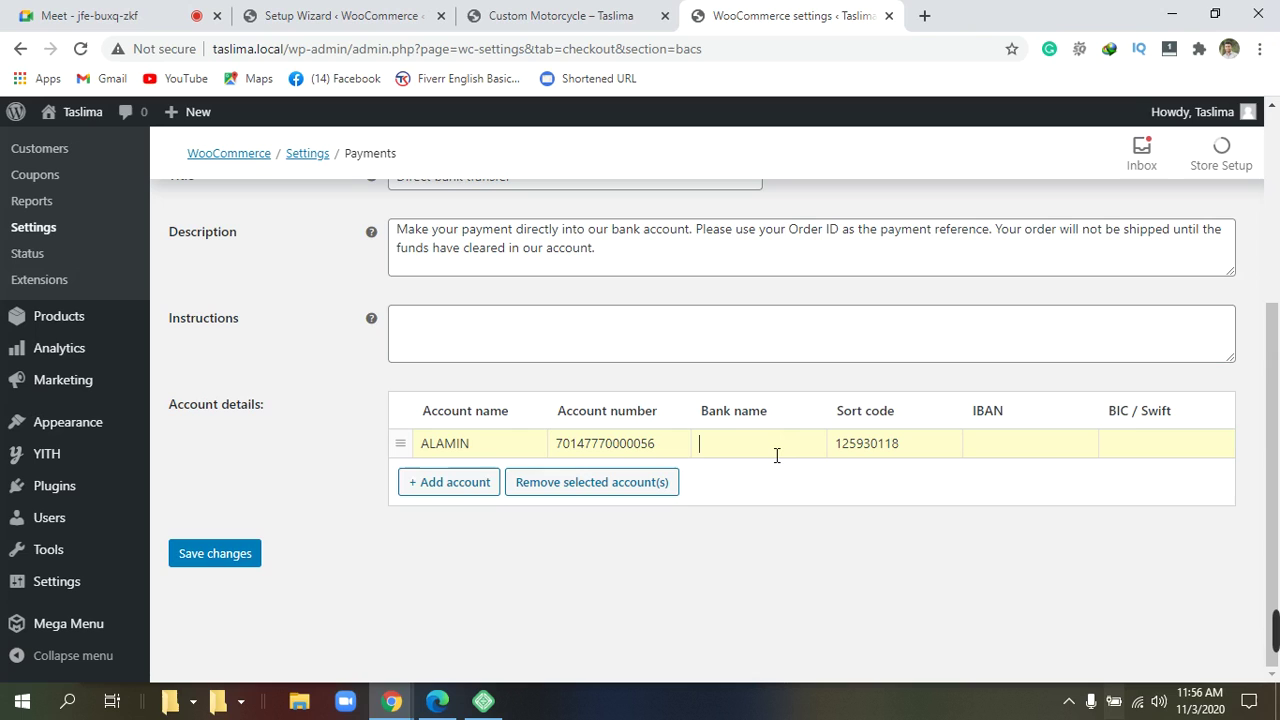
text(Islami ba)
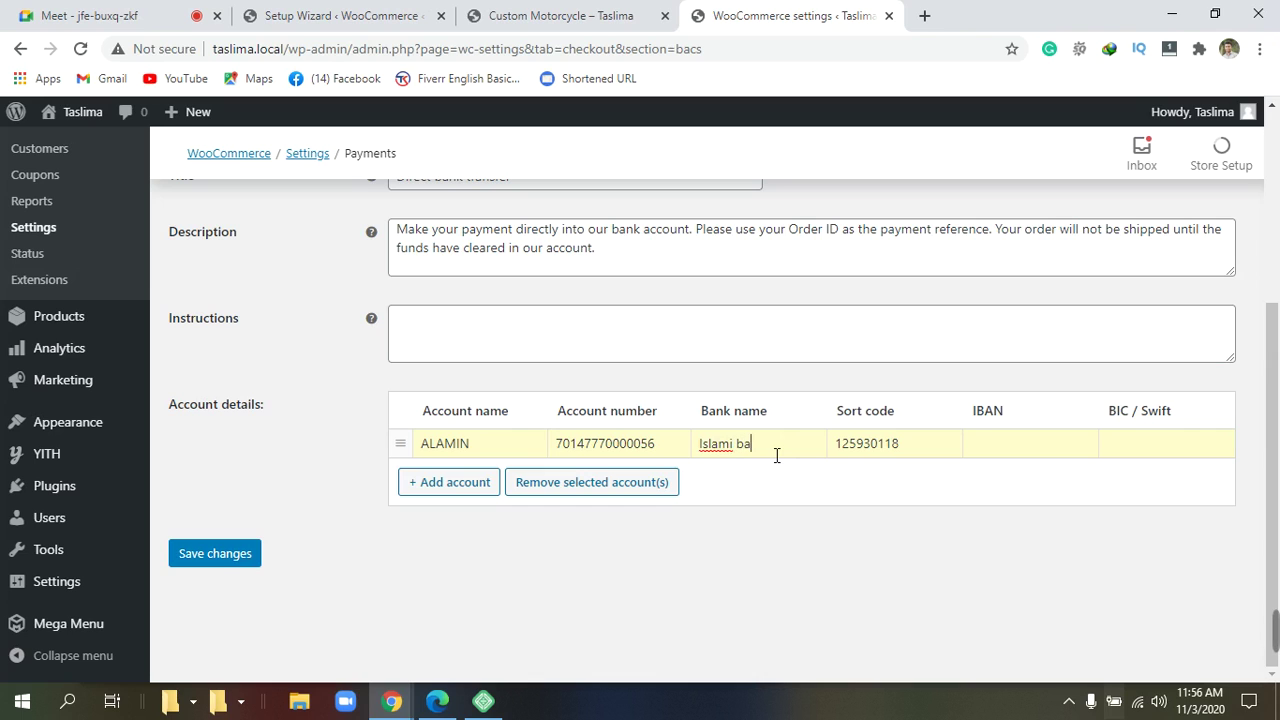
text(nh)
key(BackSpace)
key(BackSpace)
key(BackSpace)
key(BackSpace)
text(bank)
Replace the old account number with the new account number.
click(670, 449)
key(BackSpace)
key(BackSpace)
key(BackSpace)
key(BackSpace)
key(BackSpace)
key(BackSpace)
key(BackSpace)
key(BackSpace)
key(BackSpace)
key(BackSpace)
key(BackSpace)
key(BackSpace)
key(BackSpace)
key(BackSpace)
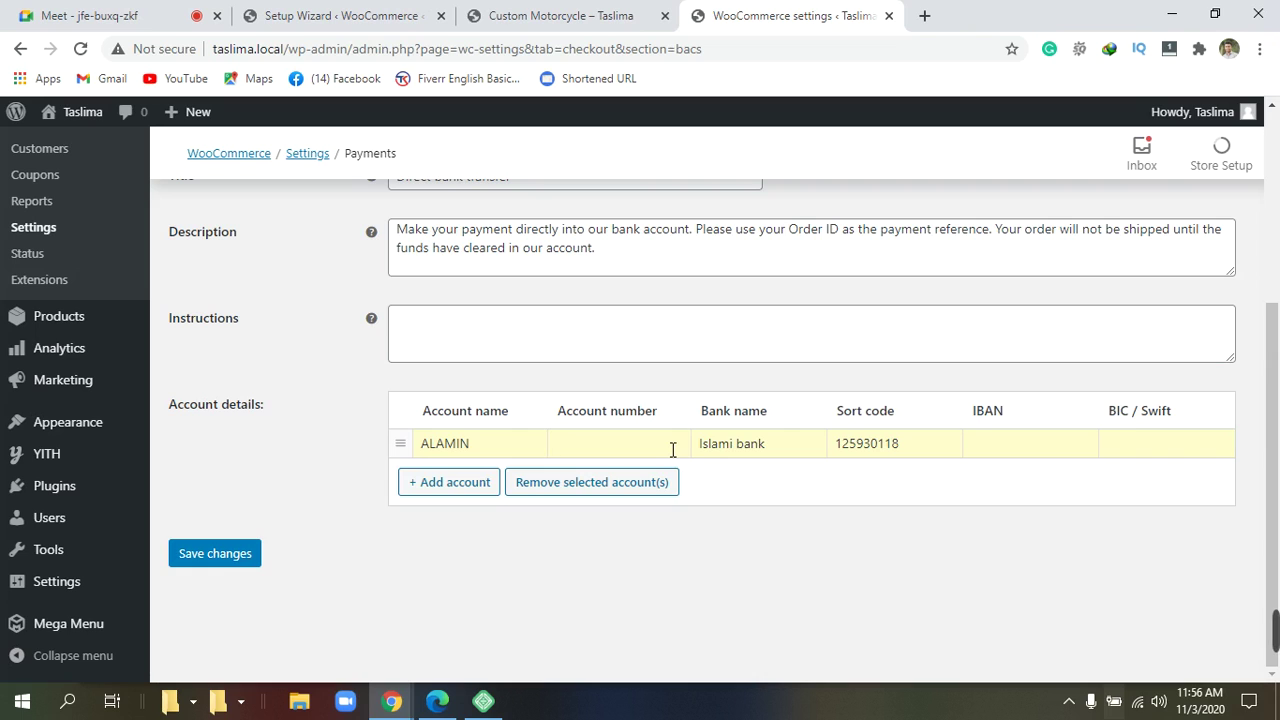
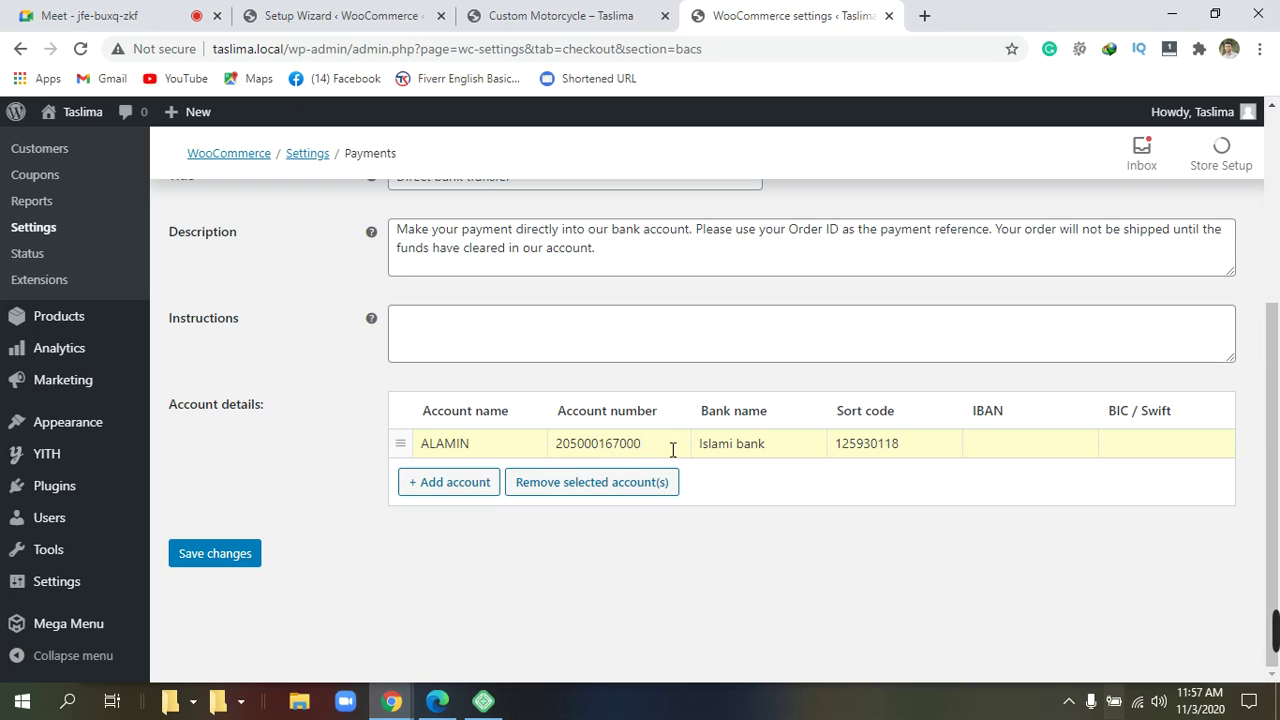
Set BIC / Swift to 212, leave IBAN blank, and switch to the meeting.
click(1012, 452)
text(212)
click(1018, 458)
click(1018, 458)
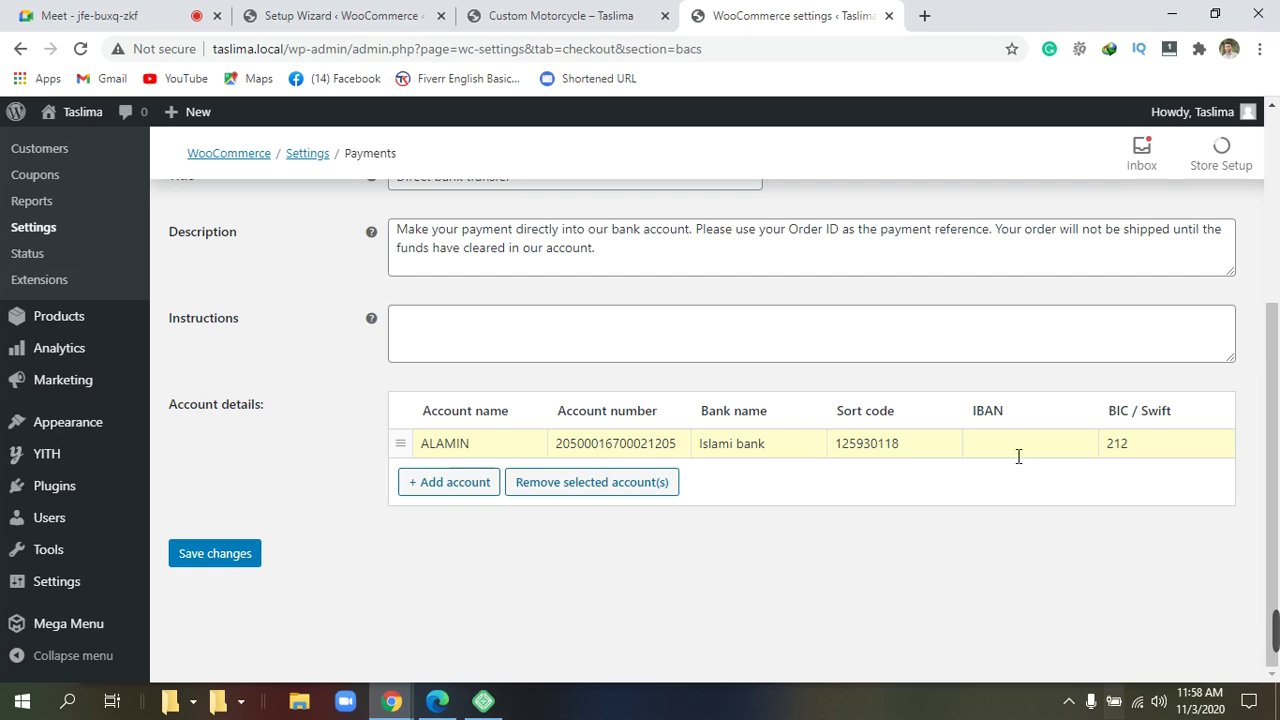
click(128, 12)
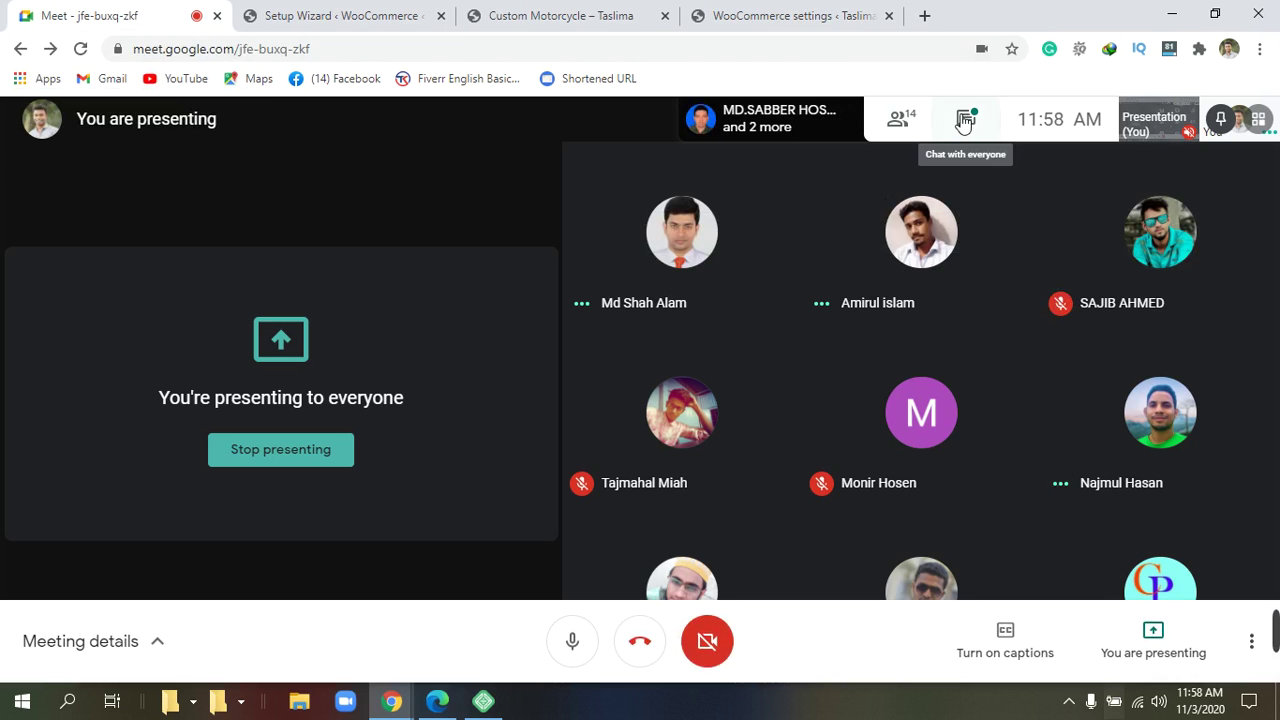
Open the Meet chat and copy the Swift code IBBLBDDH from a participant's message.
click(965, 120)
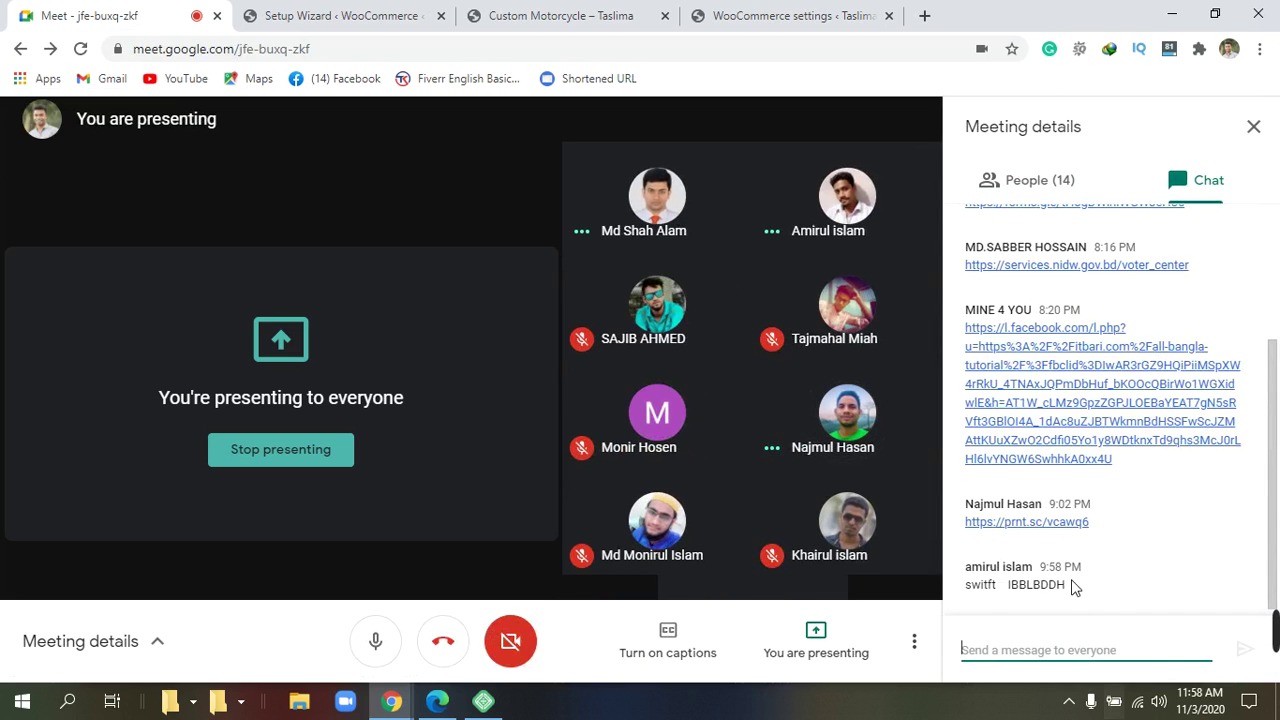
drag(1073, 587, 1013, 591)
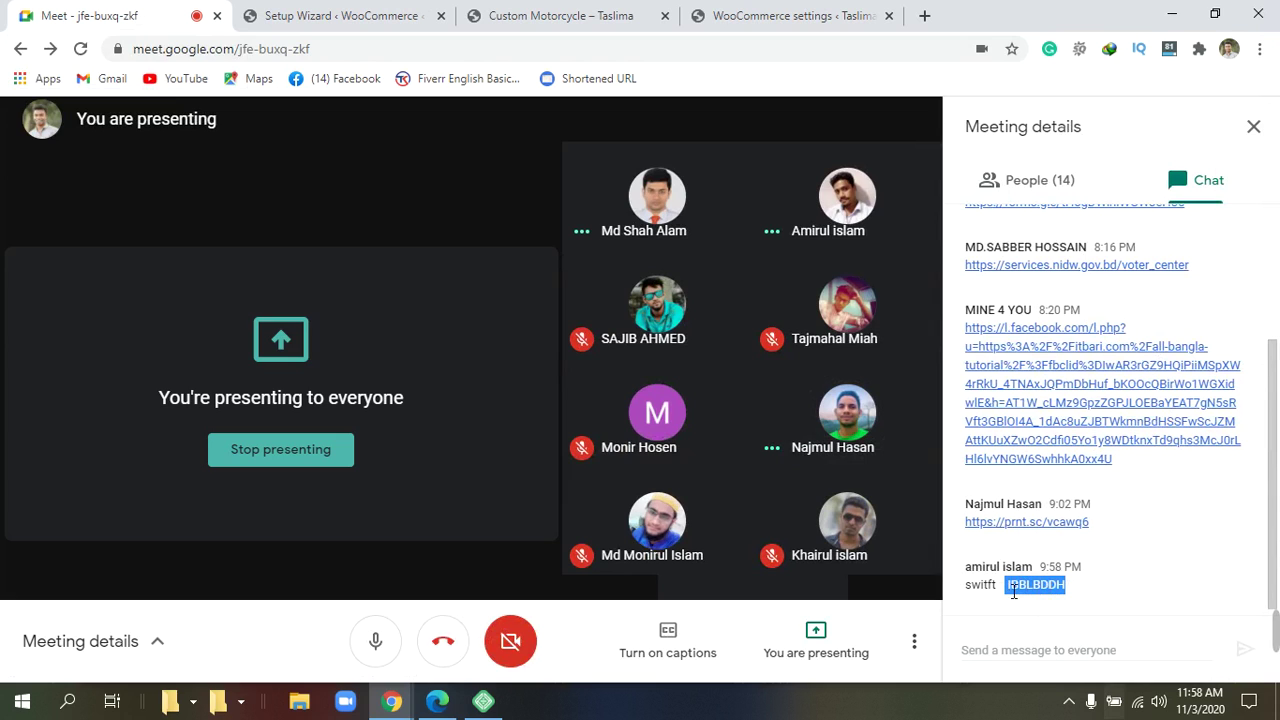
right_click(1046, 582)
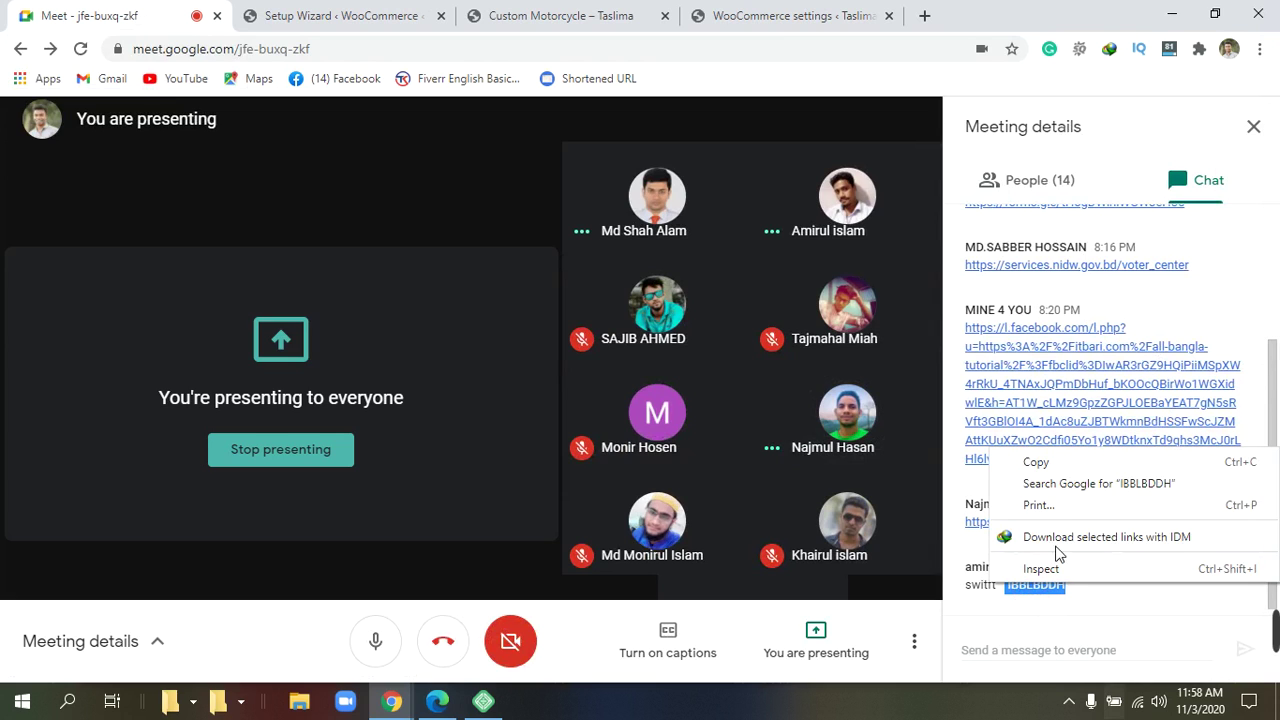
click(1036, 462)
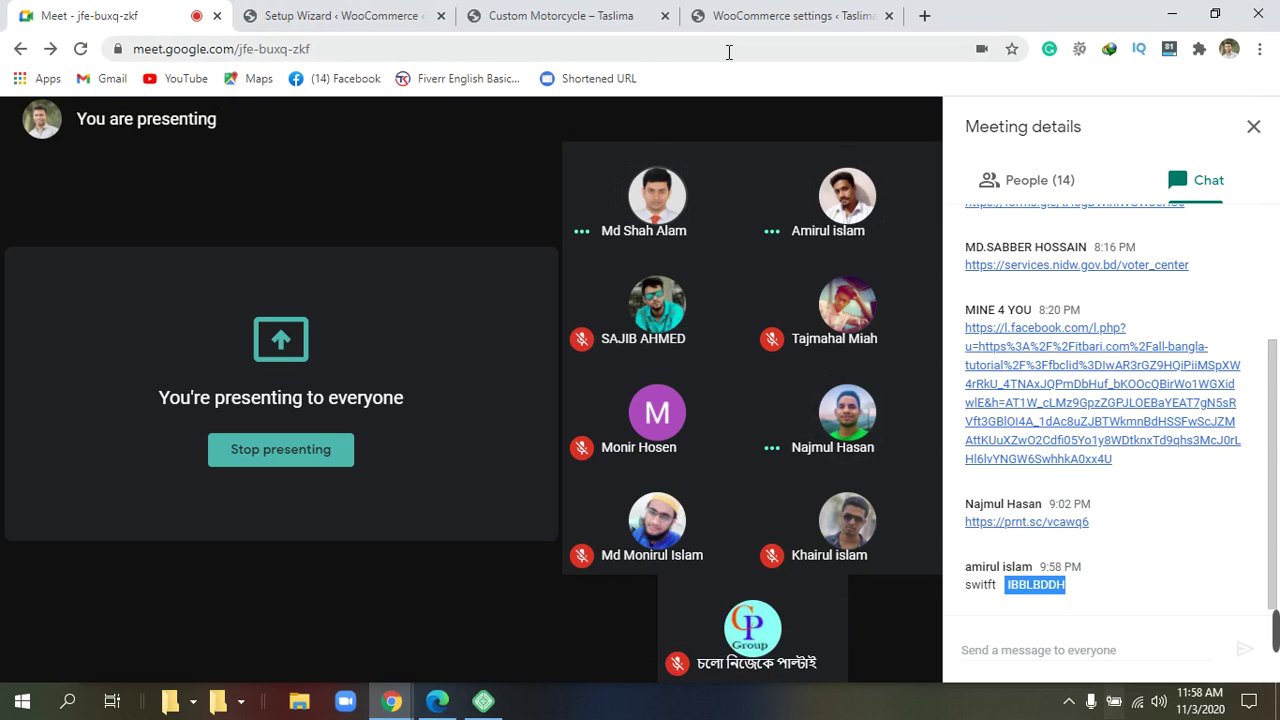
Replace BIC / Swift 212 with the pasted IBBLBDDH, leaving the IBAN field empty.
click(765, 16)
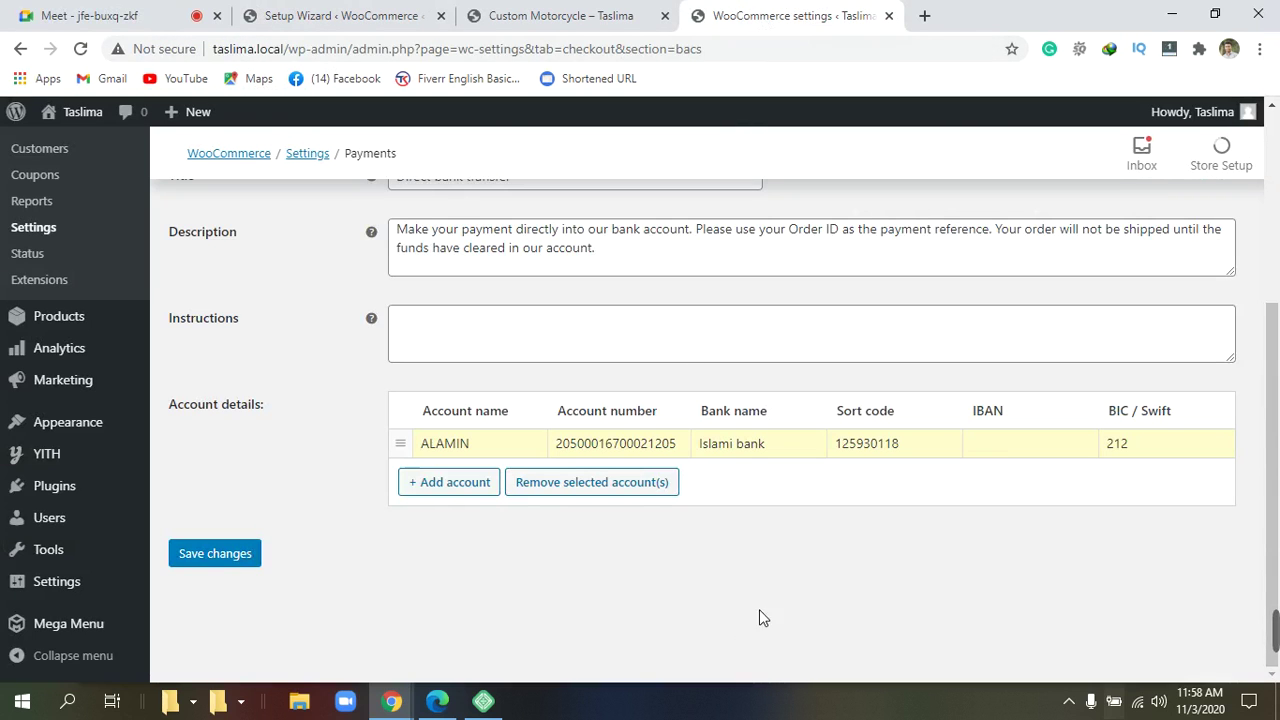
right_click(985, 442)
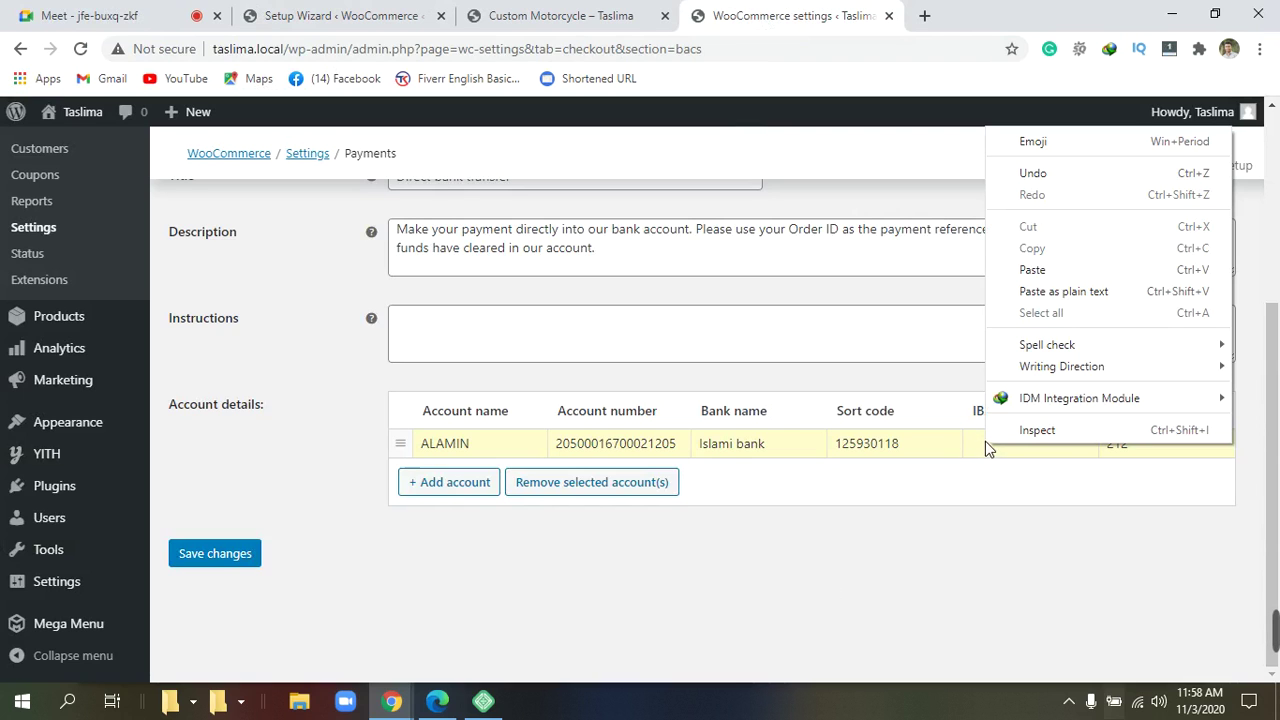
click(1035, 272)
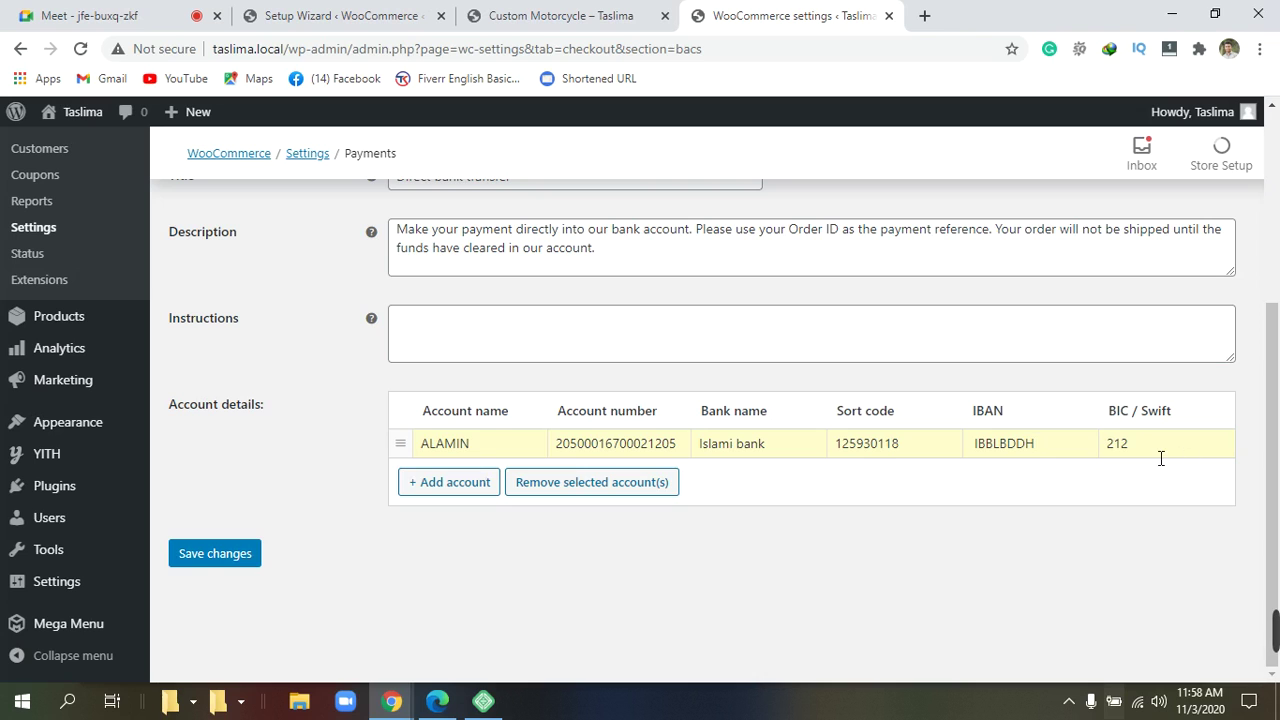
key(BackSpace)
key(BackSpace)
key(BackSpace)
right_click(1148, 454)
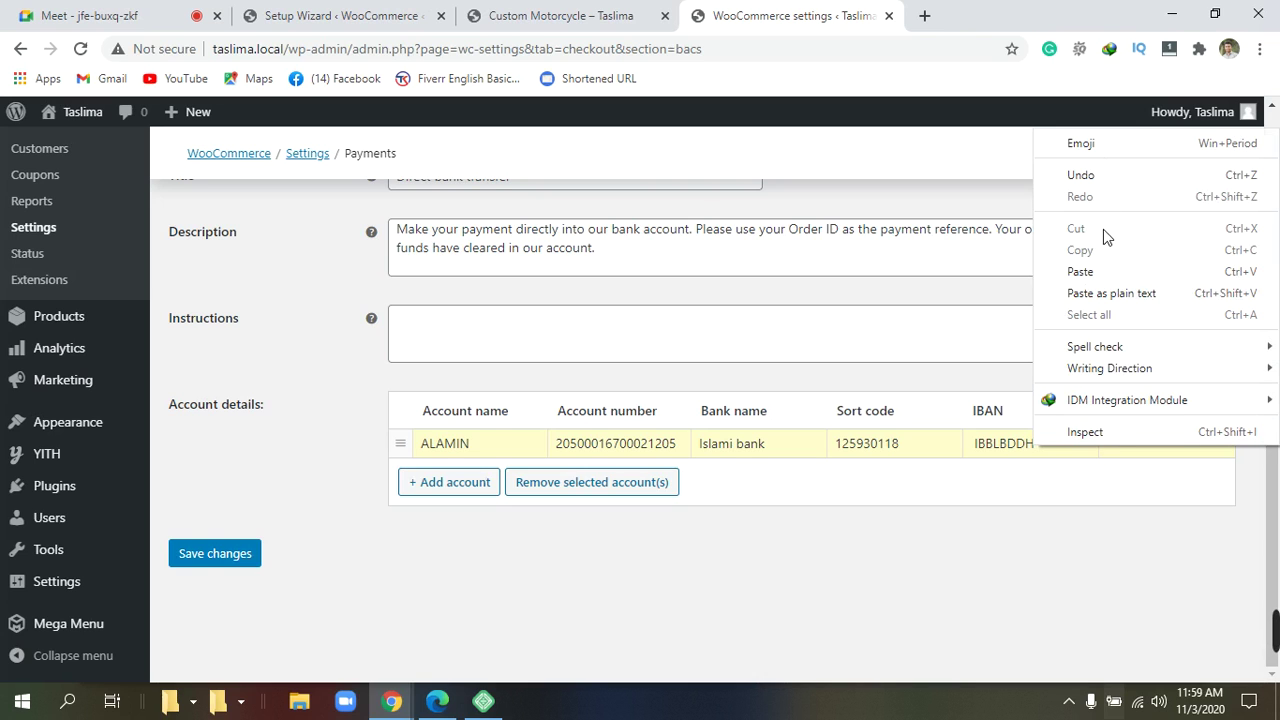
click(1103, 272)
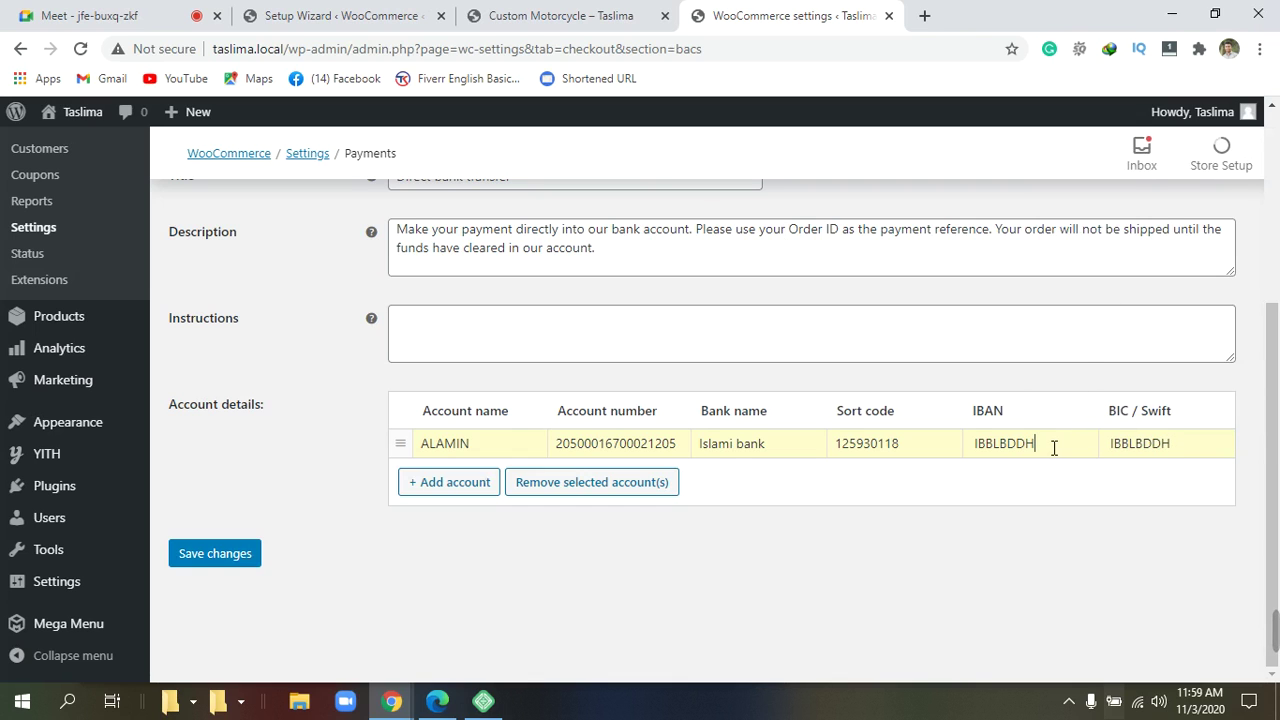
key(BackSpace)
key(BackSpace)
key(BackSpace)
key(BackSpace)
key(BackSpace)
key(BackSpace)
key(BackSpace)
key(BackSpace)
click(1036, 455)
click(1036, 460)
key(BackSpace)
key(BackSpace)
key(BackSpace)
key(BackSpace)
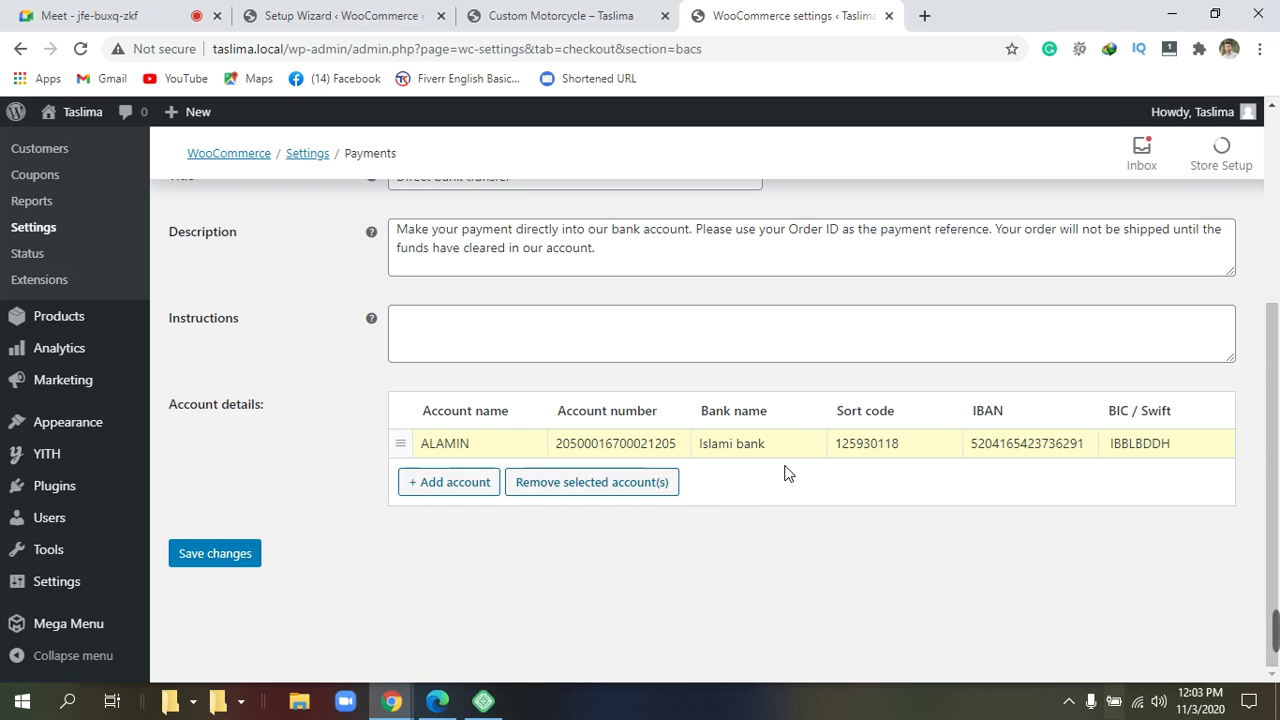
scroll(785, 473, up, 3)
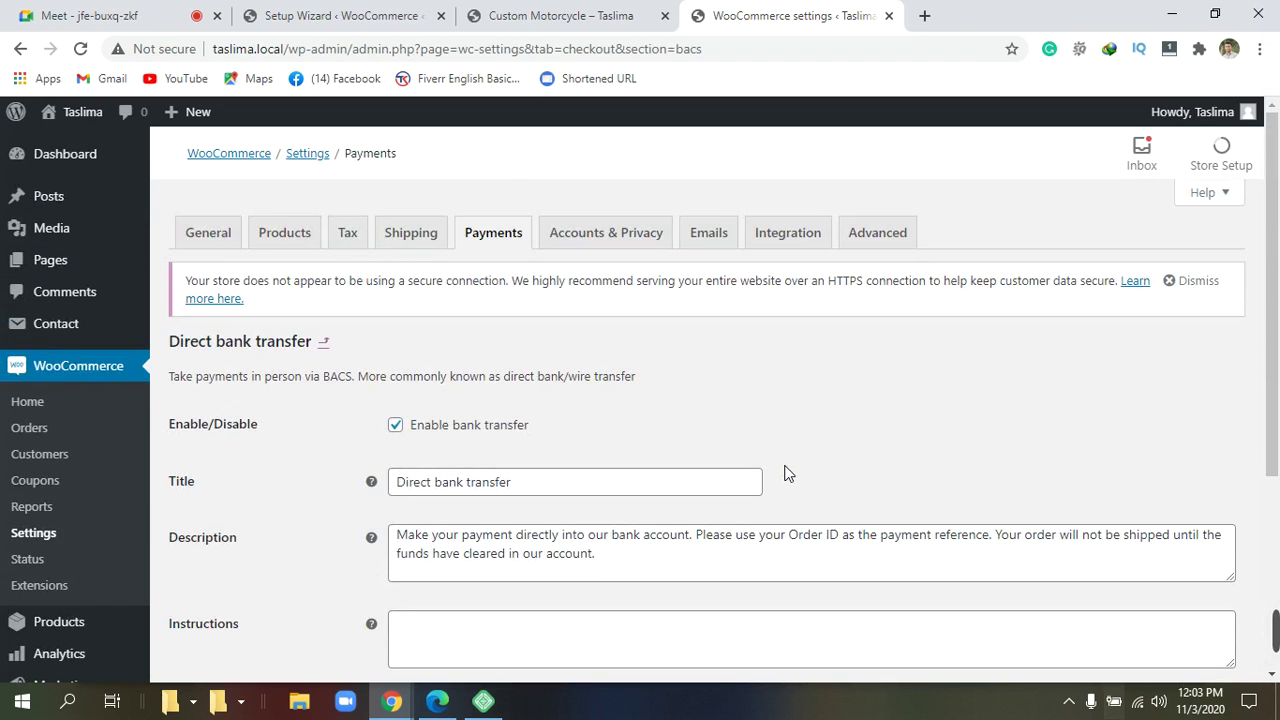
scroll(785, 473, down, 3)
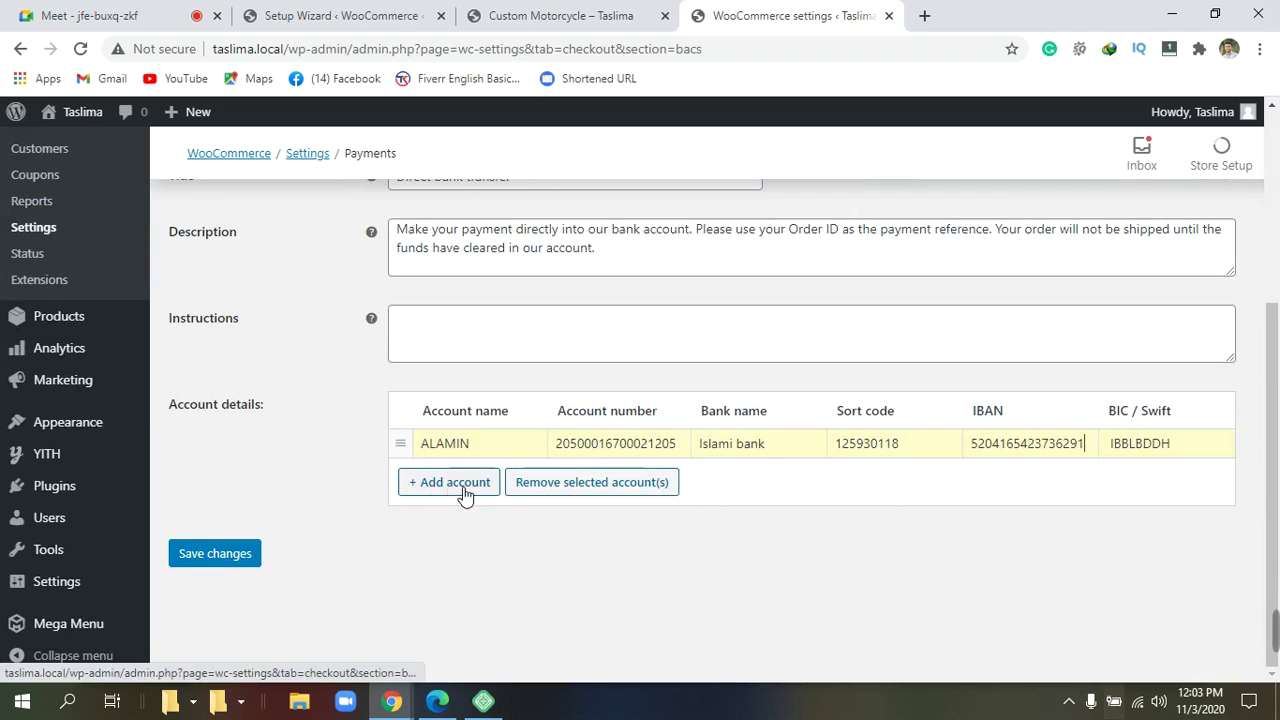
Save the Direct bank transfer settings with the completed account details.
click(242, 555)
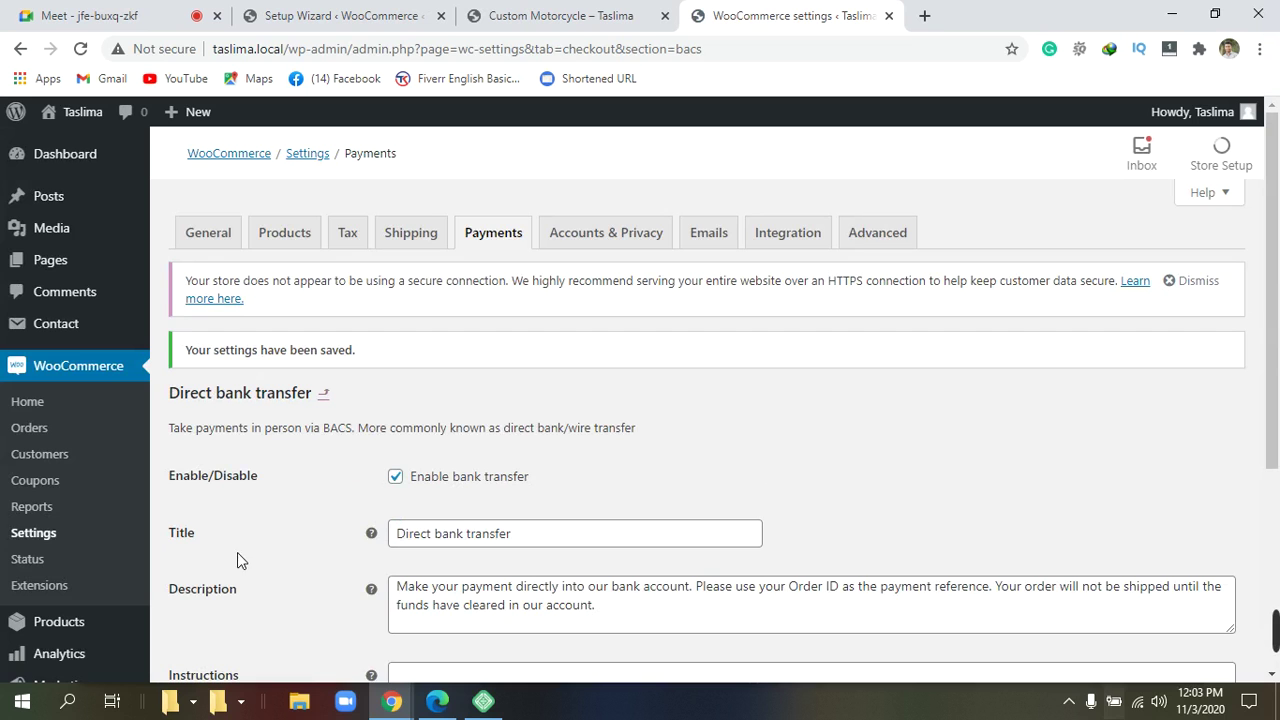
scroll(386, 506, down, 3)
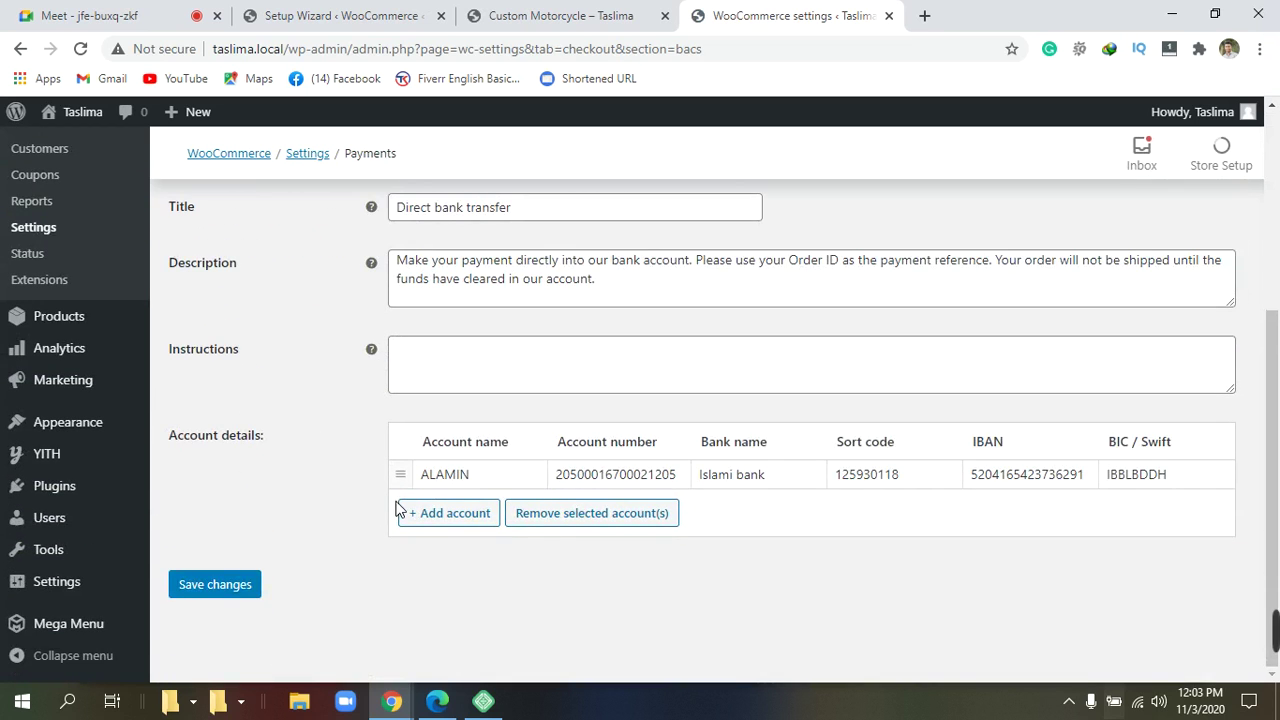
click(400, 512)
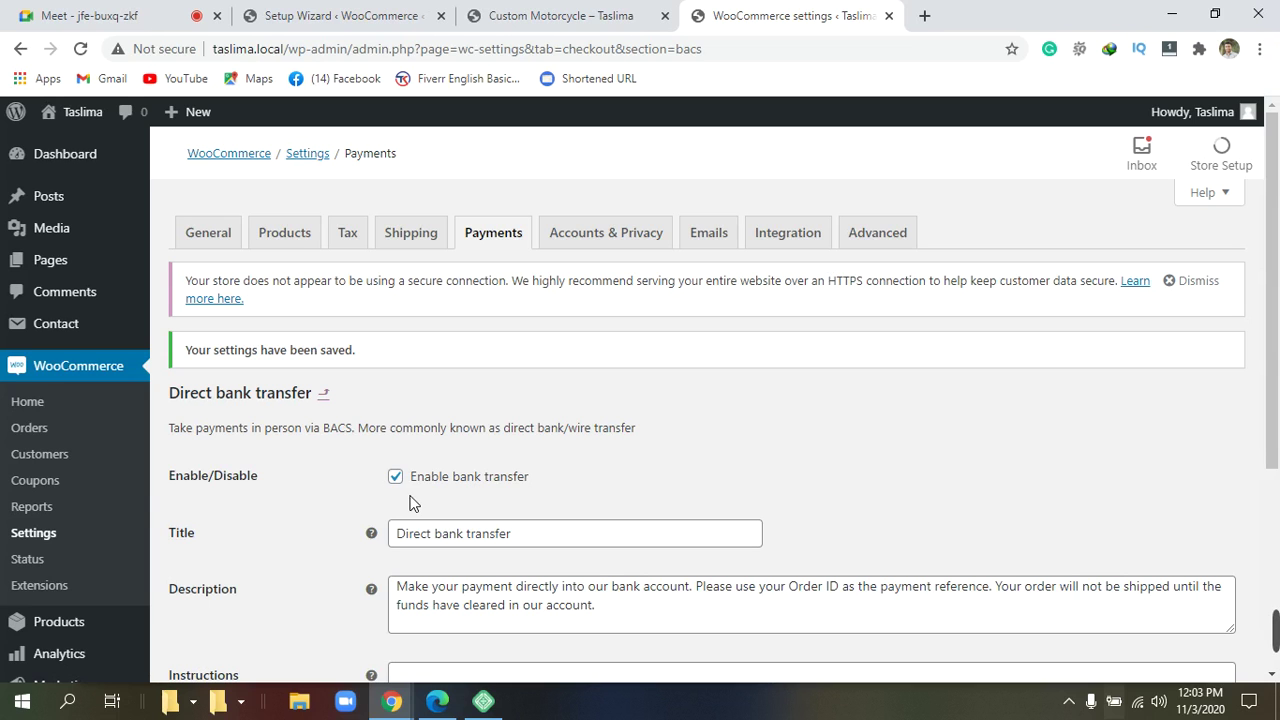
Return to the Payments tab's list of payment methods.
scroll(417, 492, down, 3)
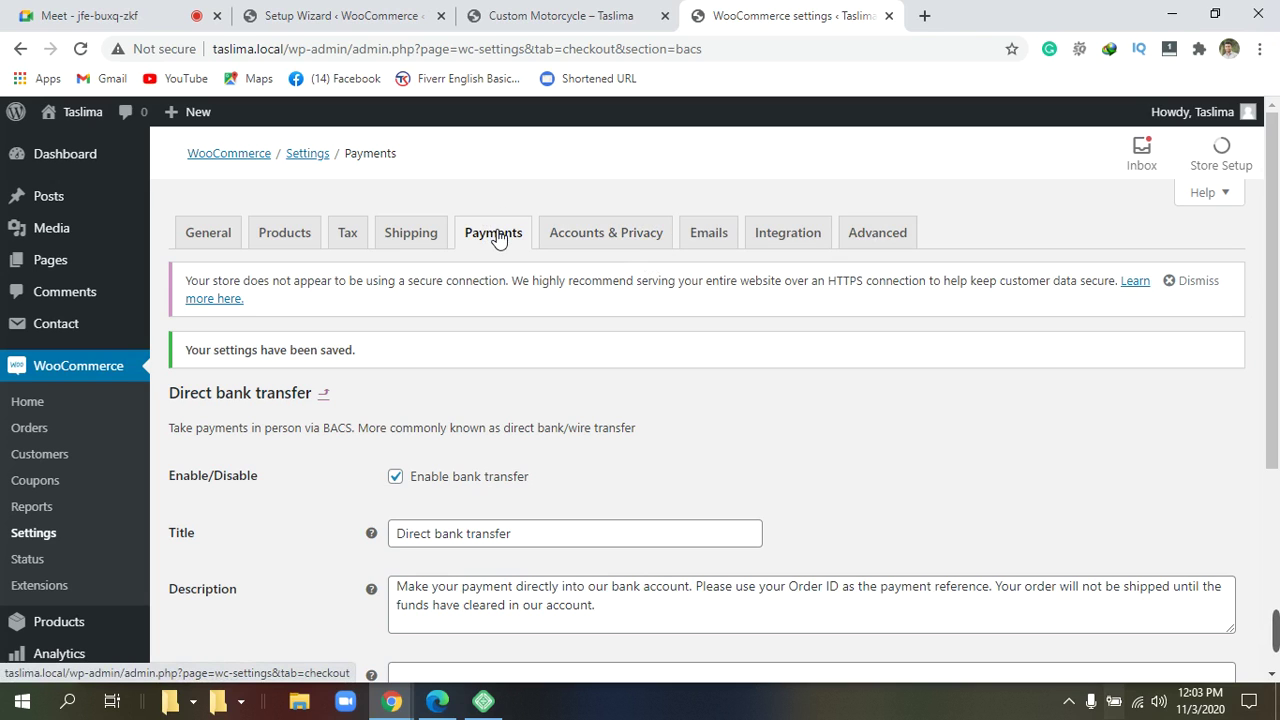
scroll(516, 360, down, 3)
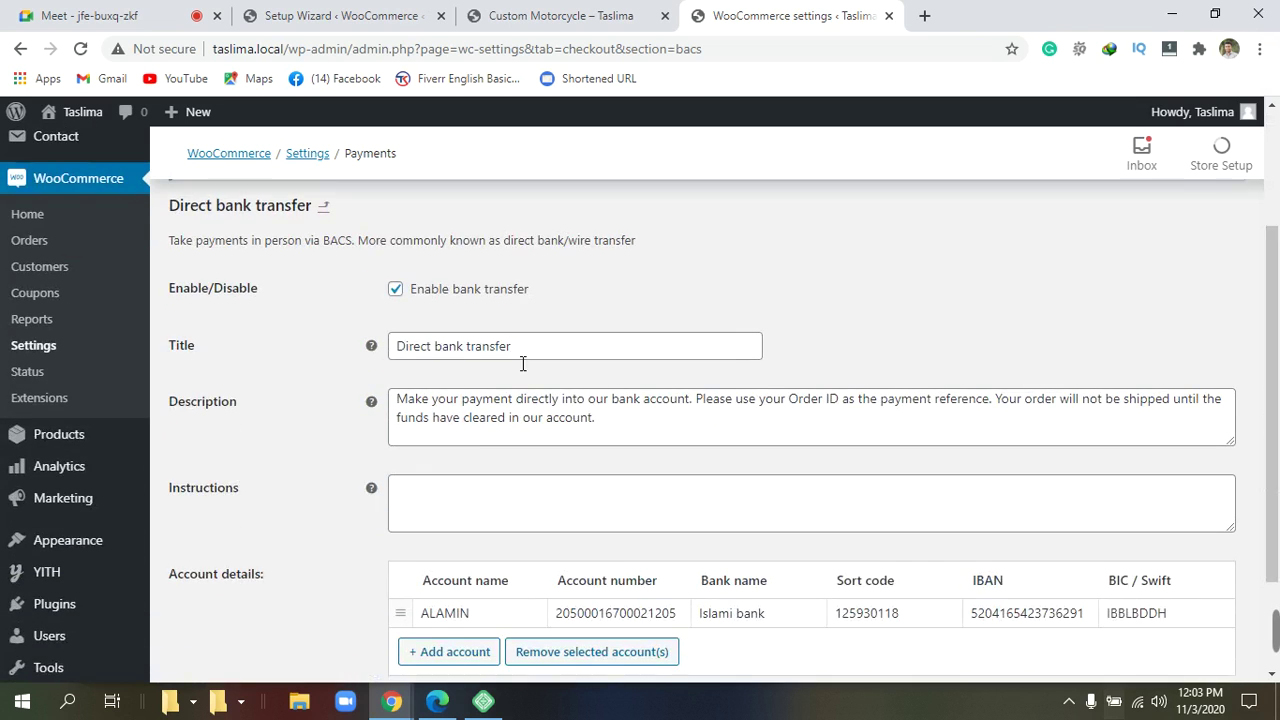
scroll(523, 364, down, 1)
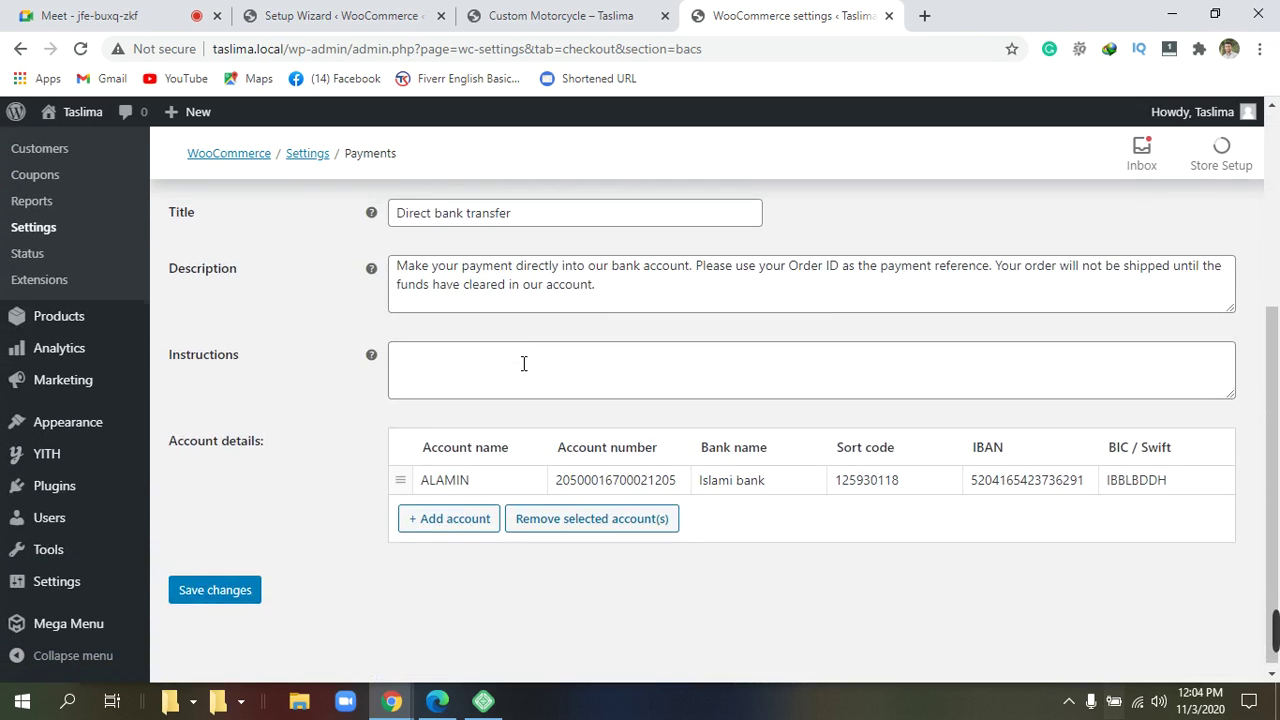
scroll(521, 362, up, 2)
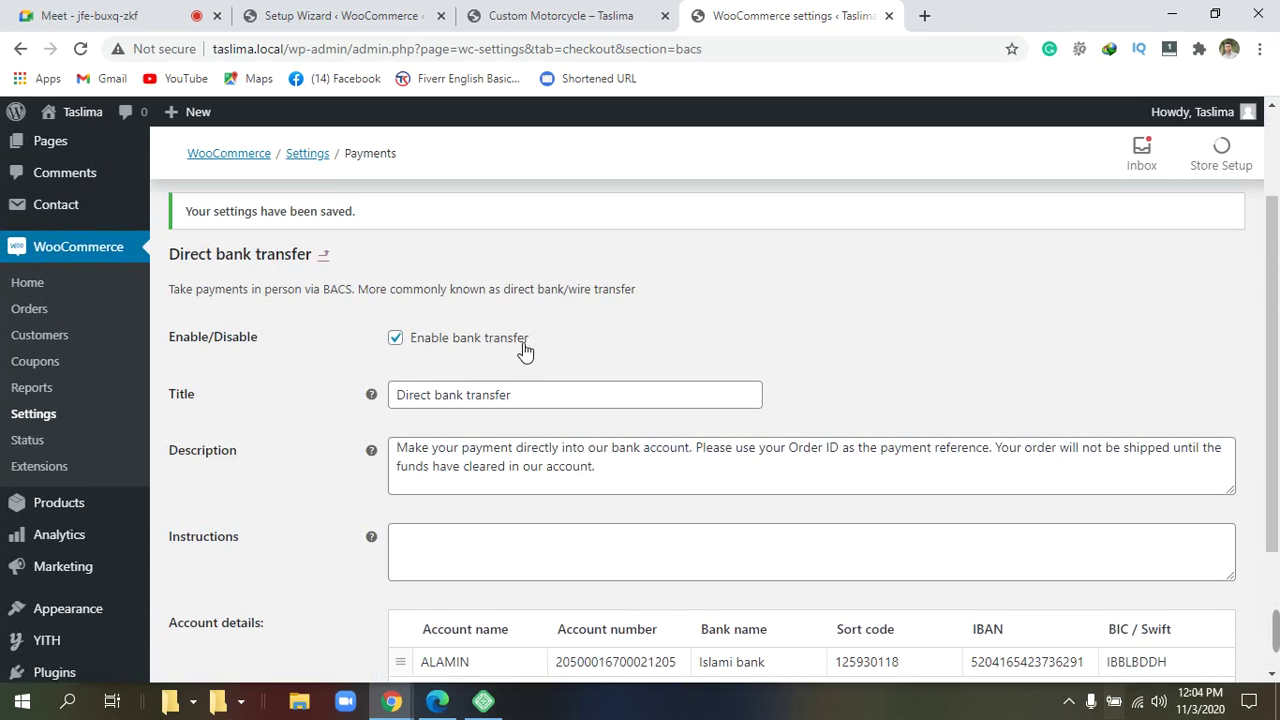
scroll(519, 355, down, 2)
scroll(523, 345, up, 3)
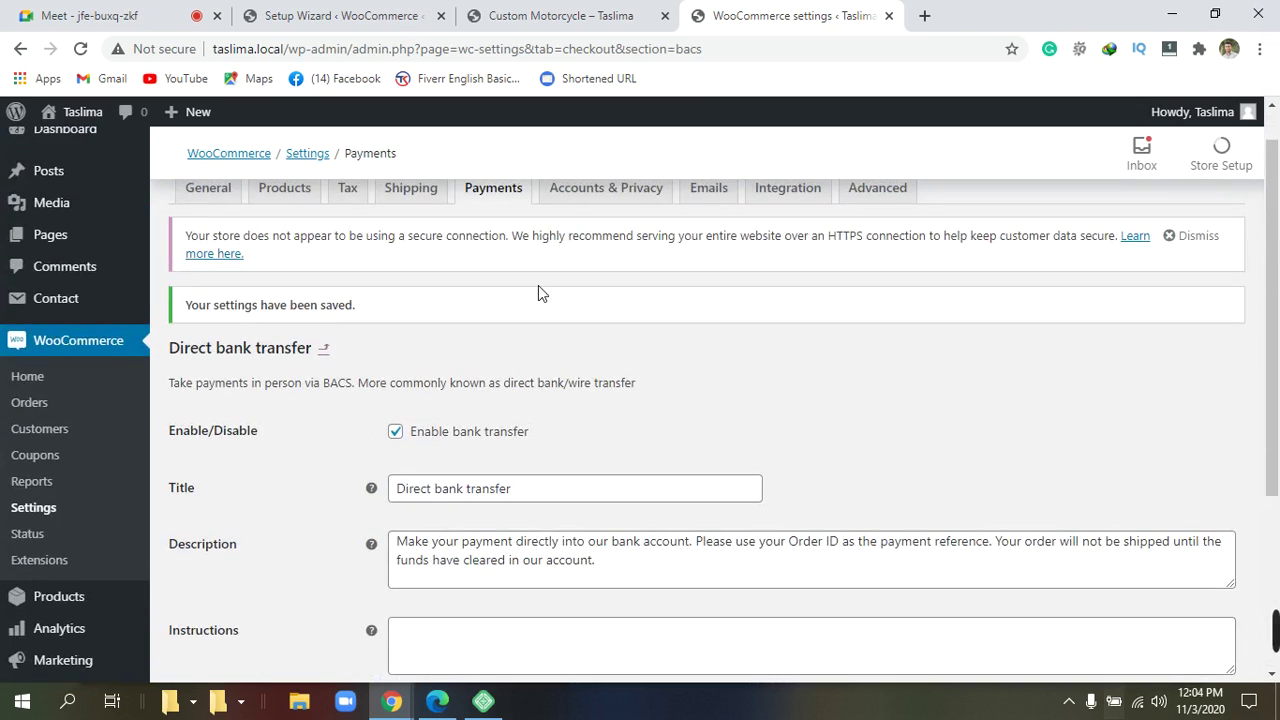
scroll(514, 234, up, 1)
click(517, 233)
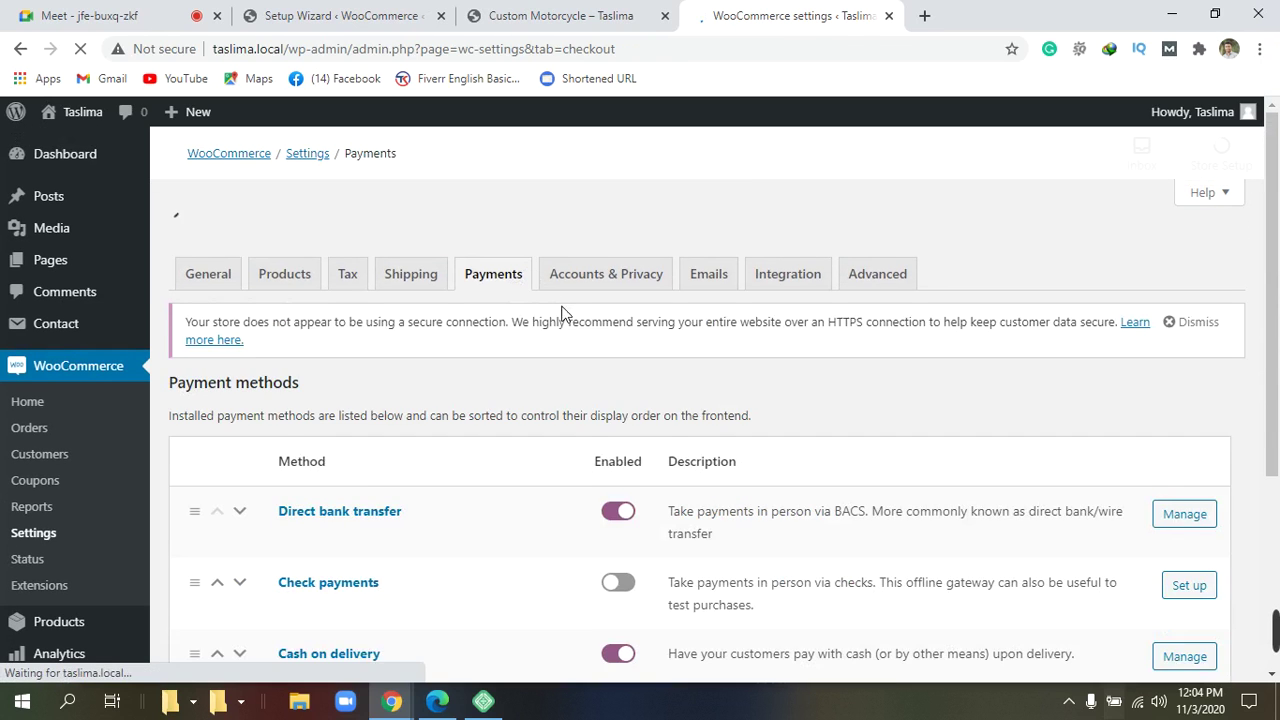
Open Manage for Cash on delivery in the payment methods list.
scroll(567, 402, down, 2)
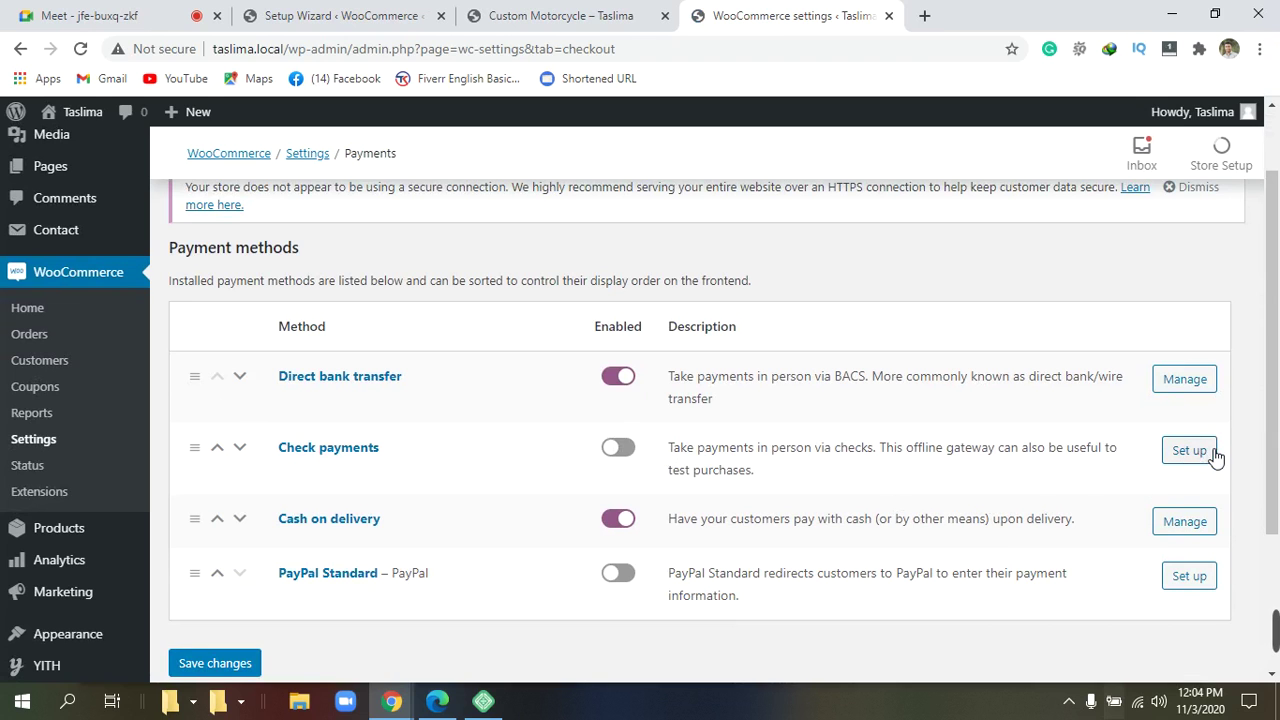
scroll(1106, 495, down, 2)
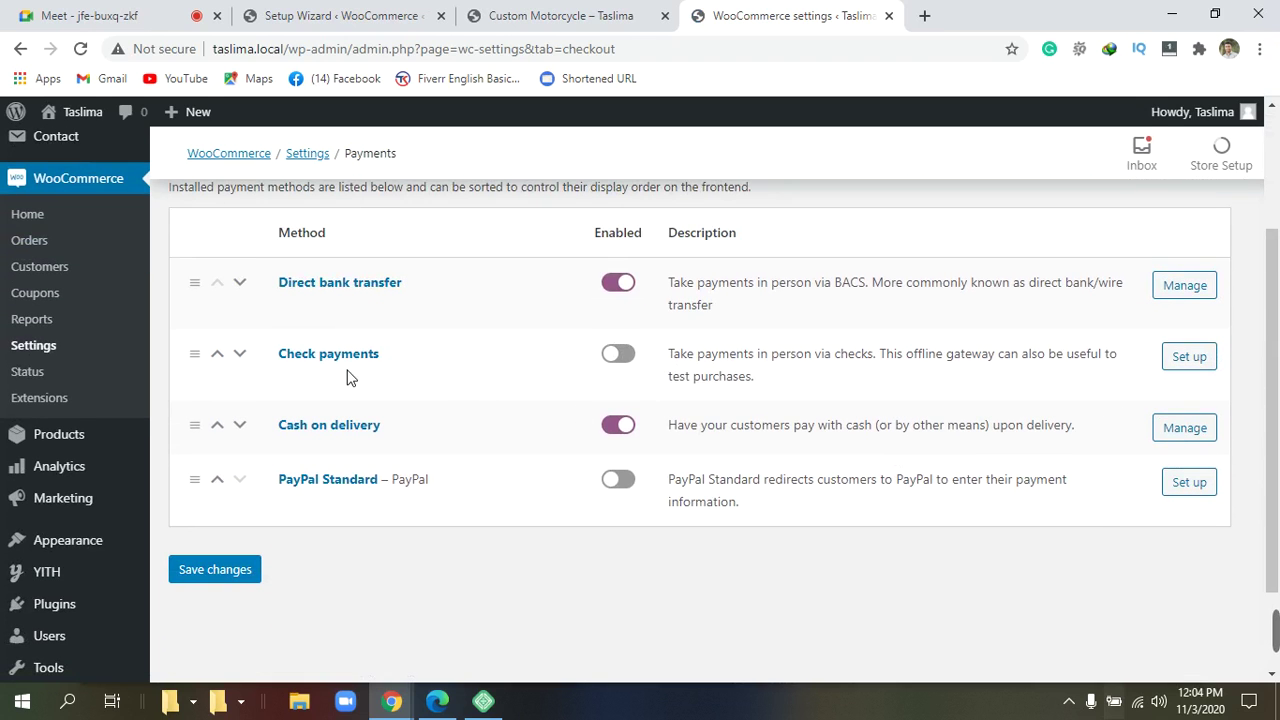
click(1188, 436)
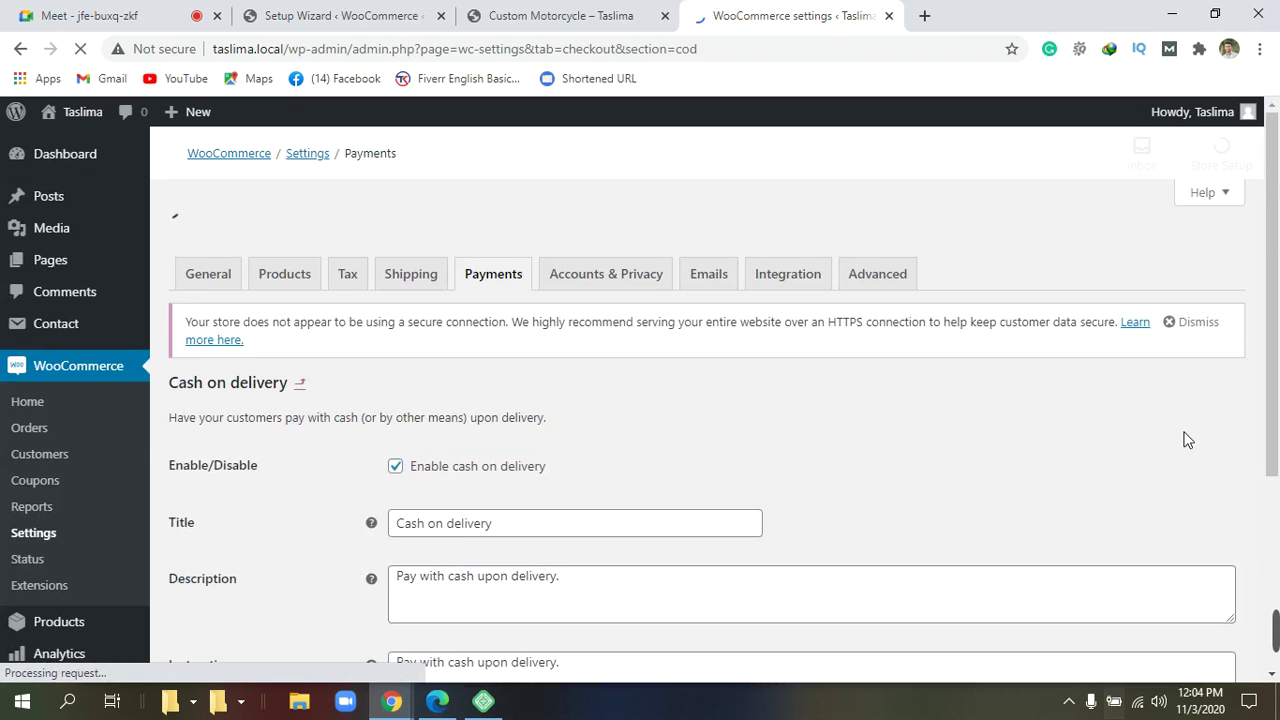
Add Any "Free shipping" to Cash on delivery's Enable for shipping methods.
scroll(945, 432, down, 2)
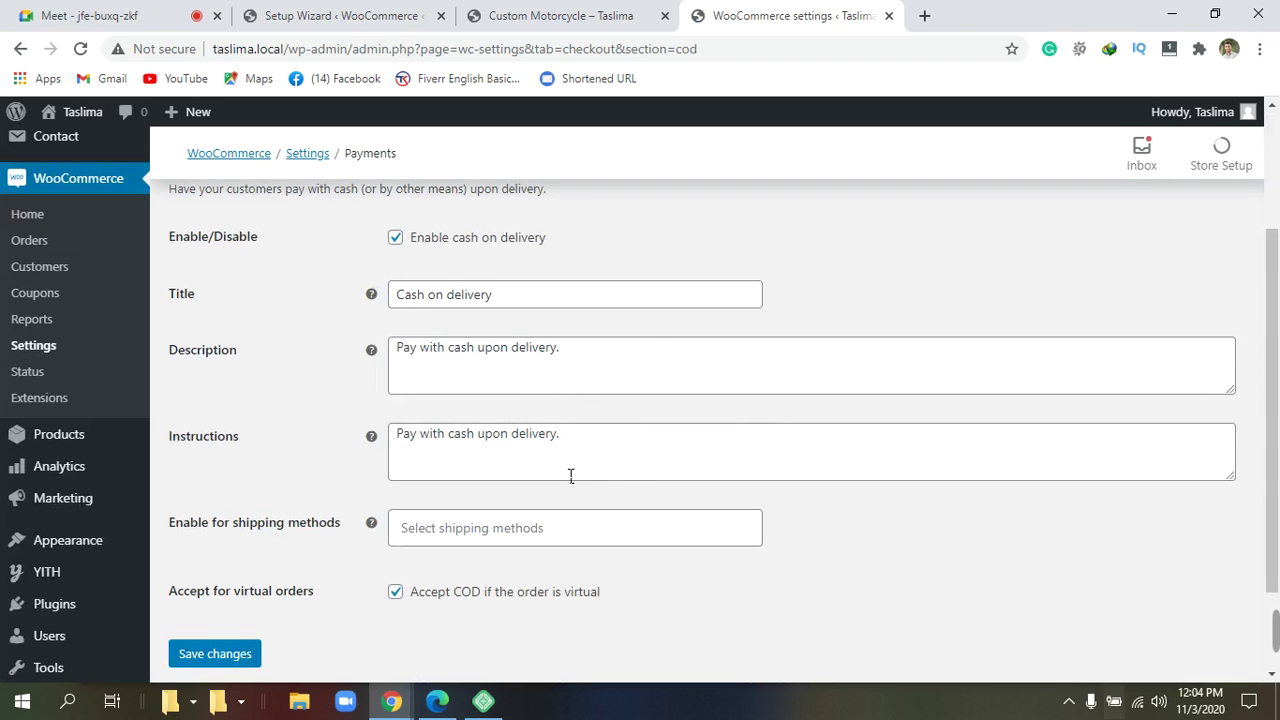
click(586, 545)
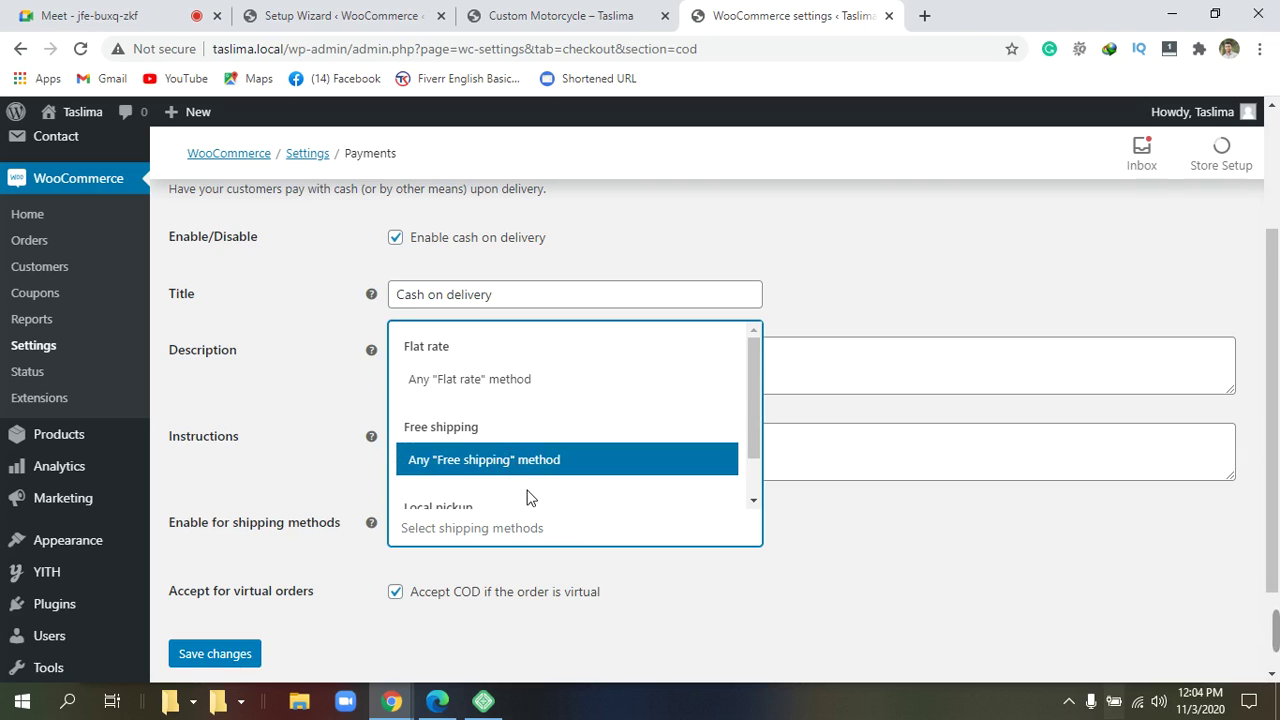
scroll(527, 496, down, 1)
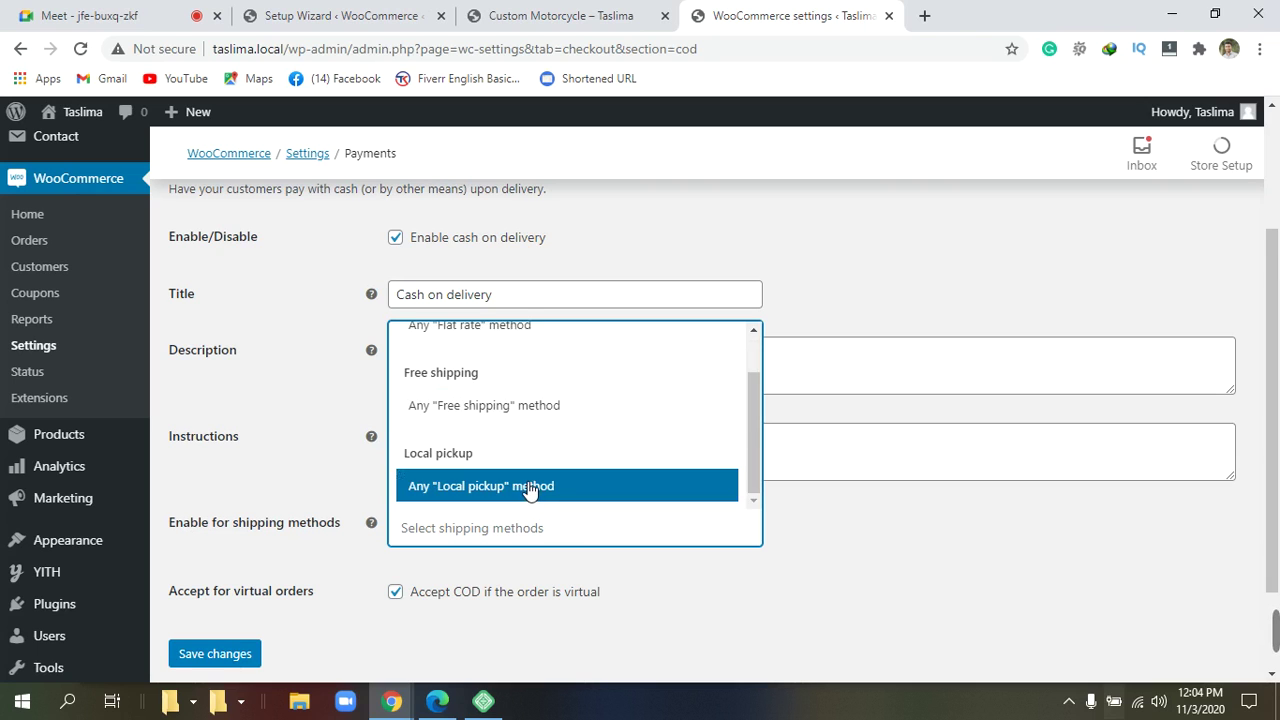
scroll(518, 465, up, 1)
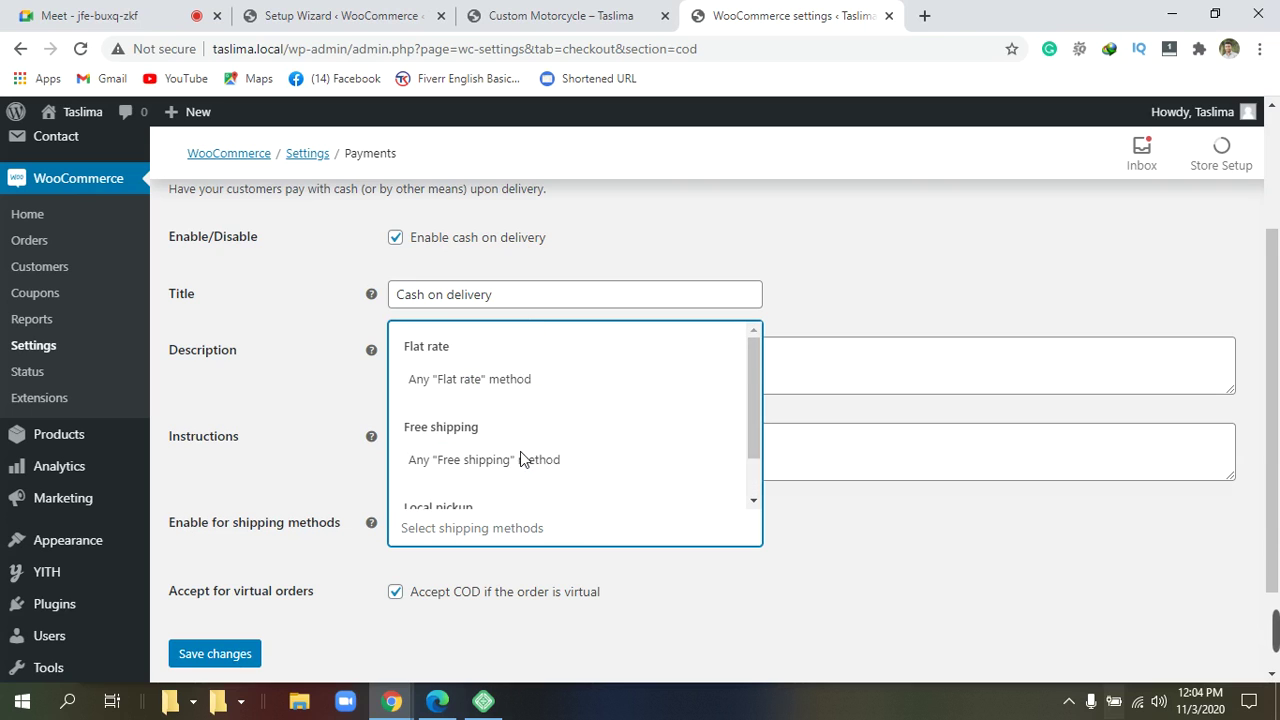
scroll(520, 458, down, 1)
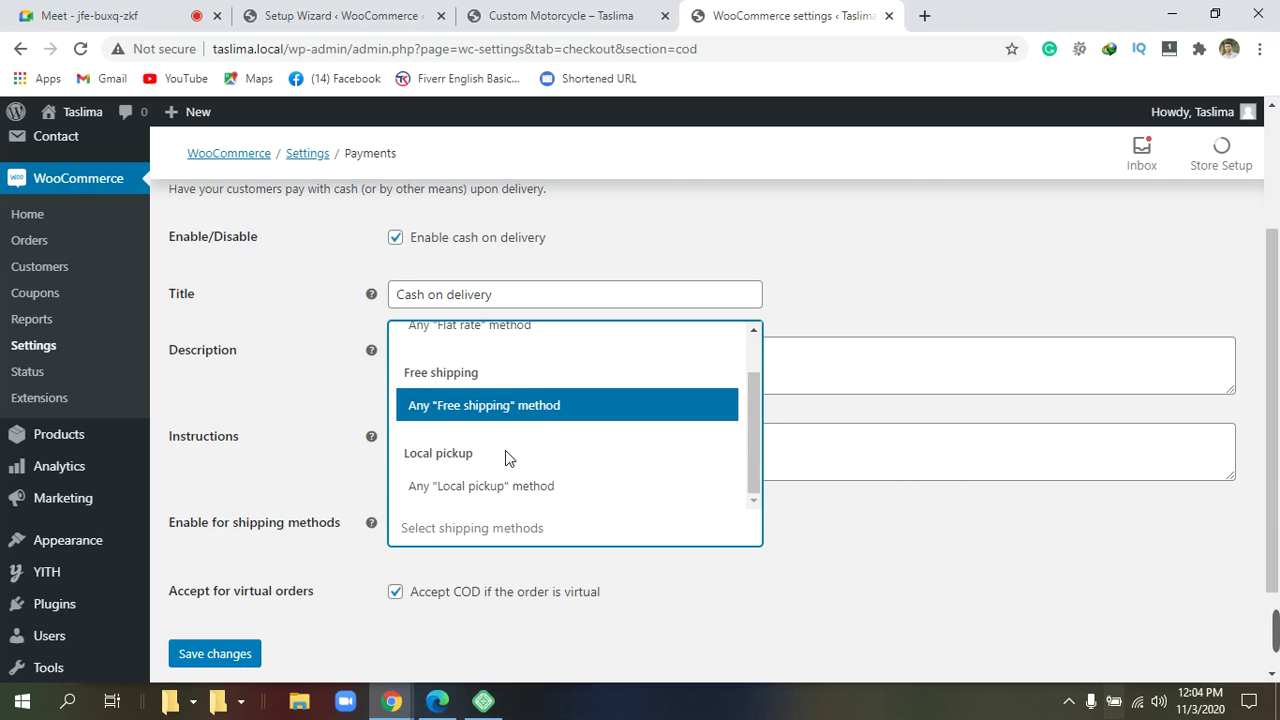
scroll(505, 450, up, 1)
click(849, 556)
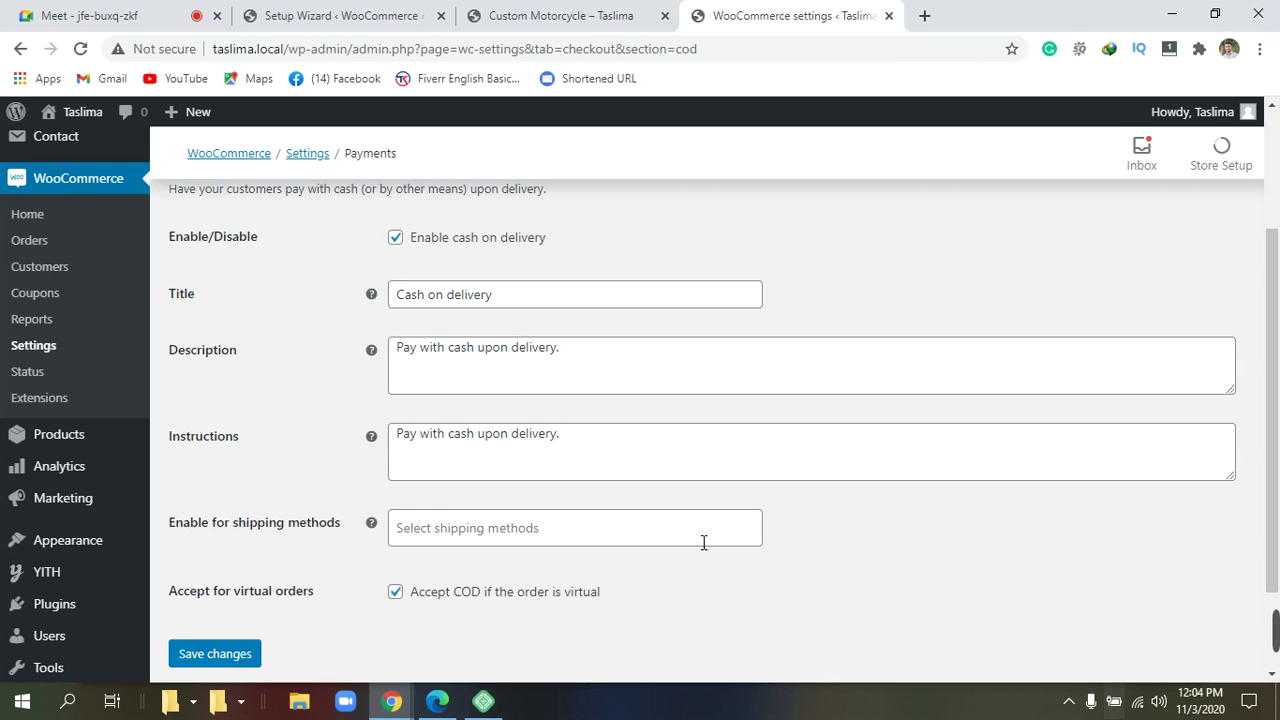
scroll(700, 540, down, 1)
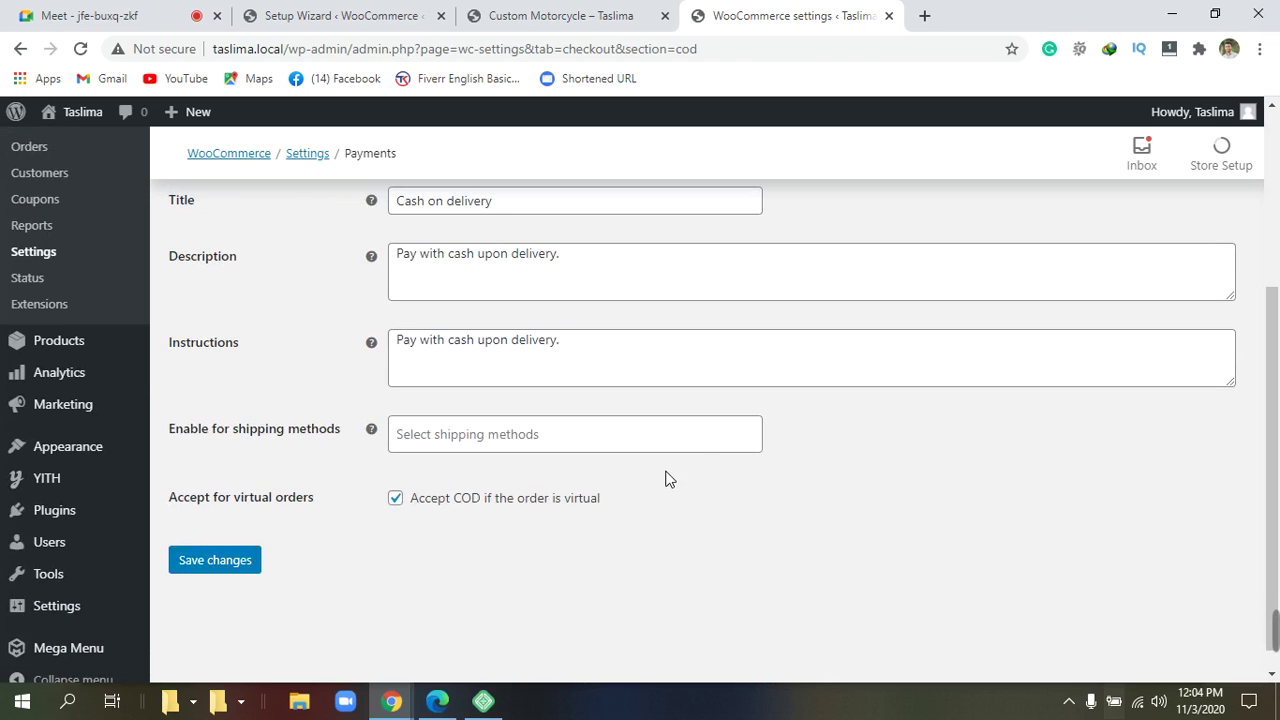
click(704, 450)
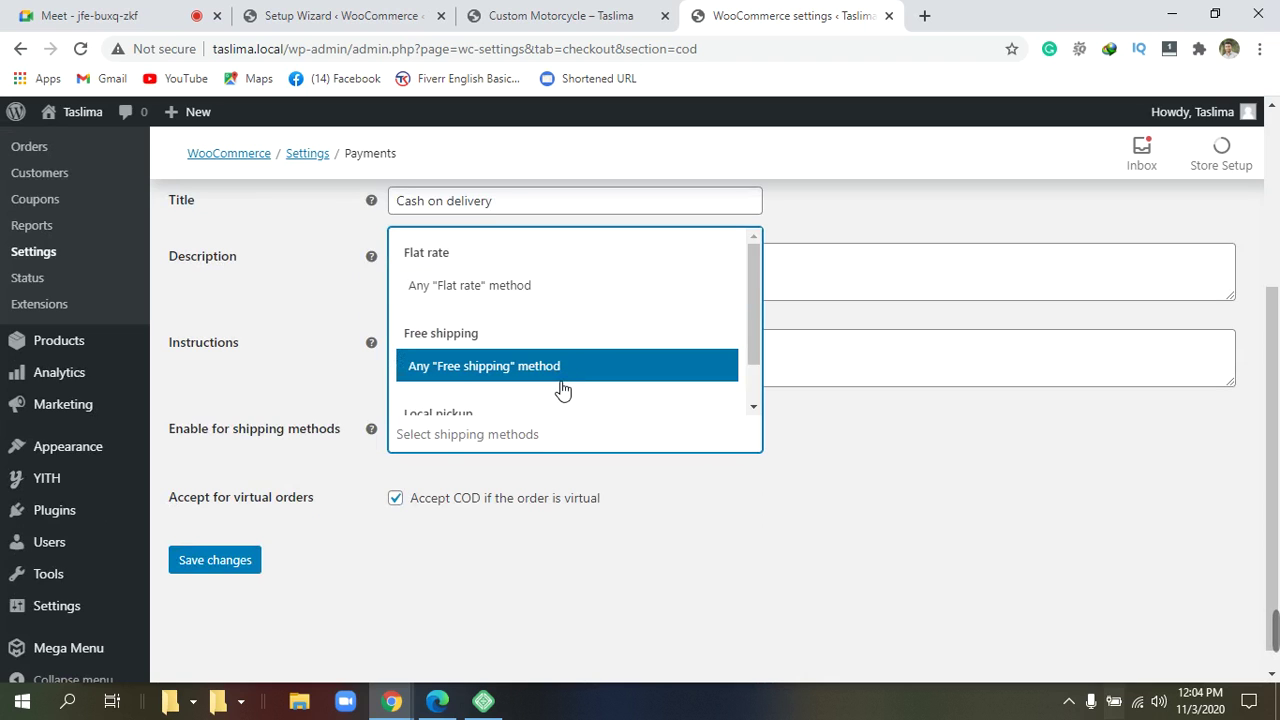
scroll(562, 390, down, 1)
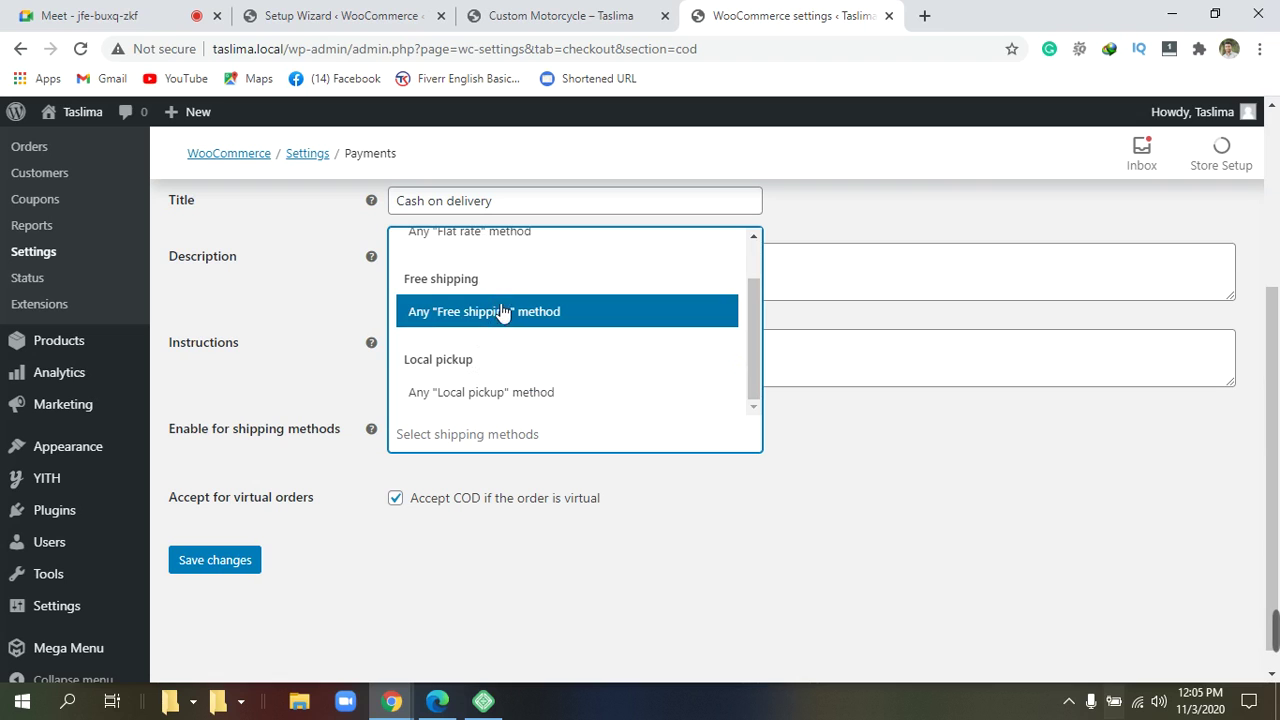
click(500, 311)
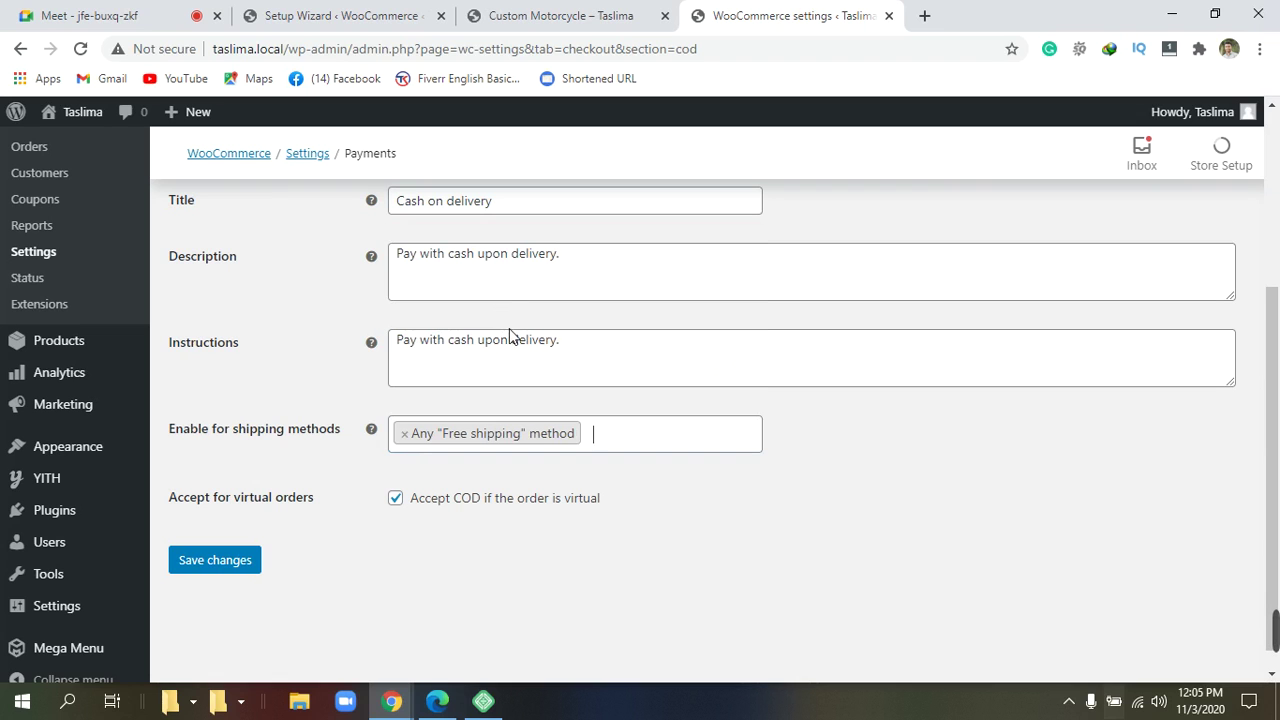
Add Any "Flat rate", remove Local pickup, and save the Cash on delivery settings.
scroll(620, 434, down, 1)
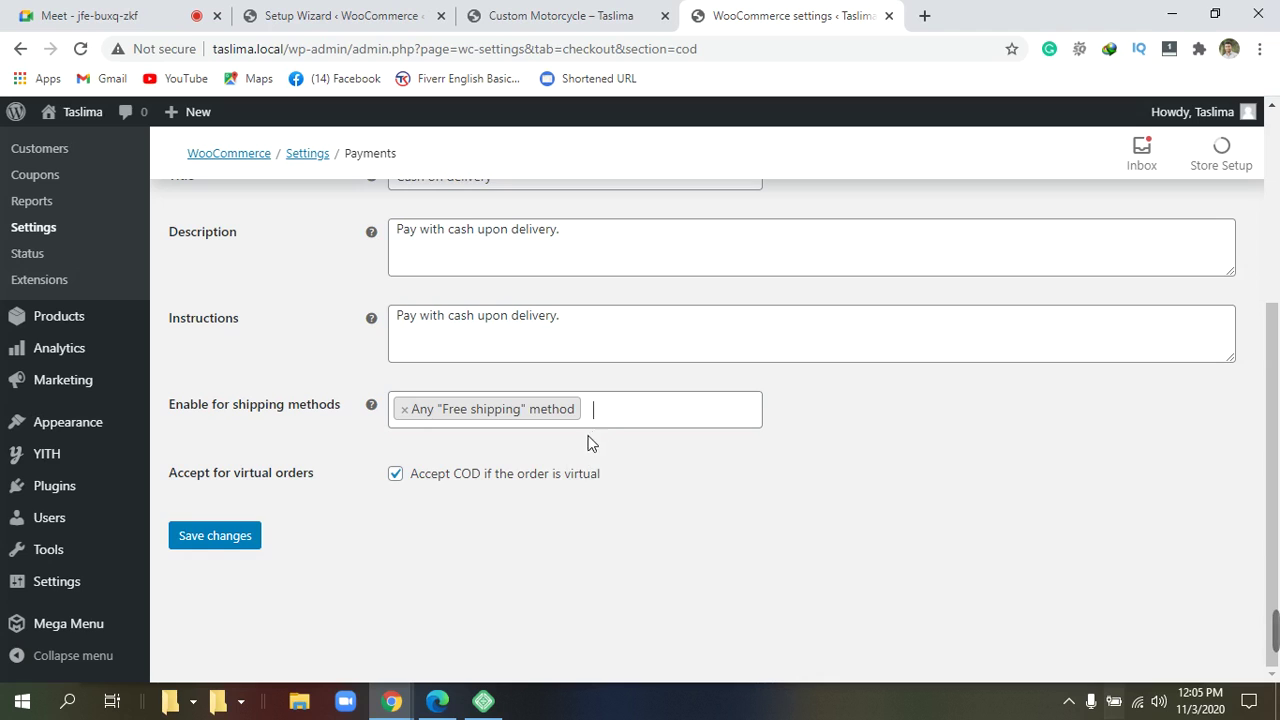
click(610, 418)
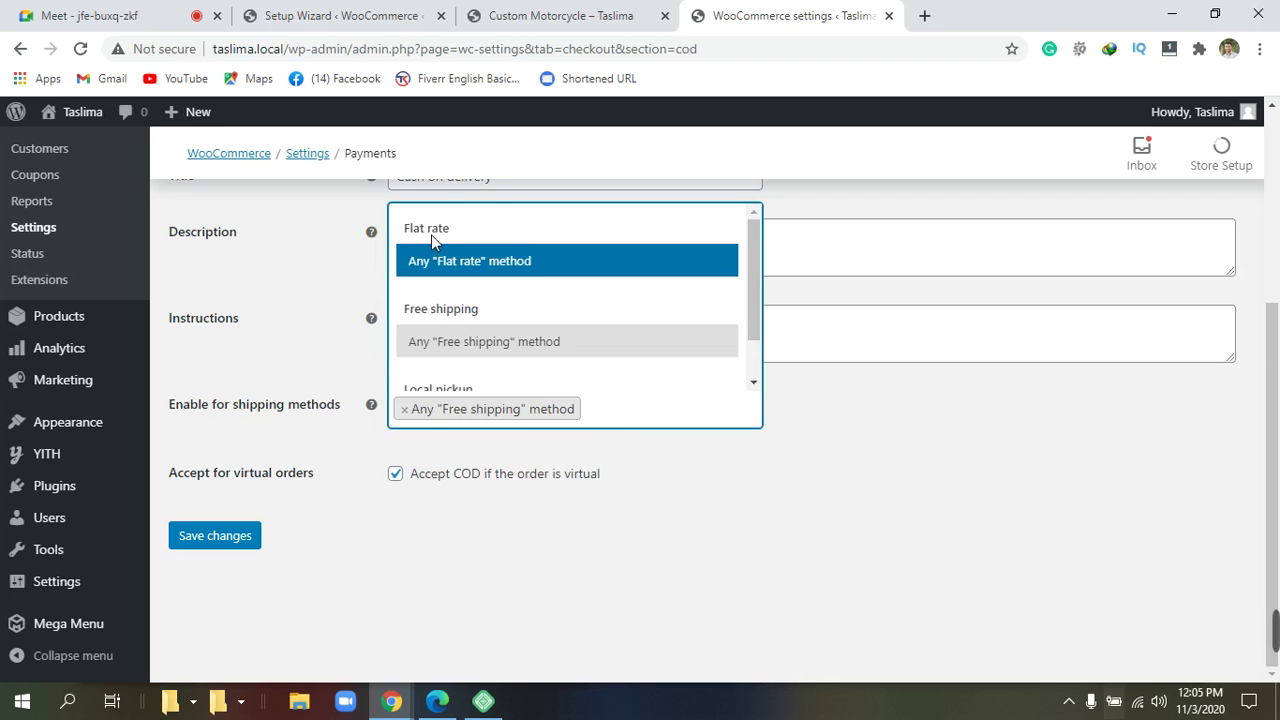
click(542, 266)
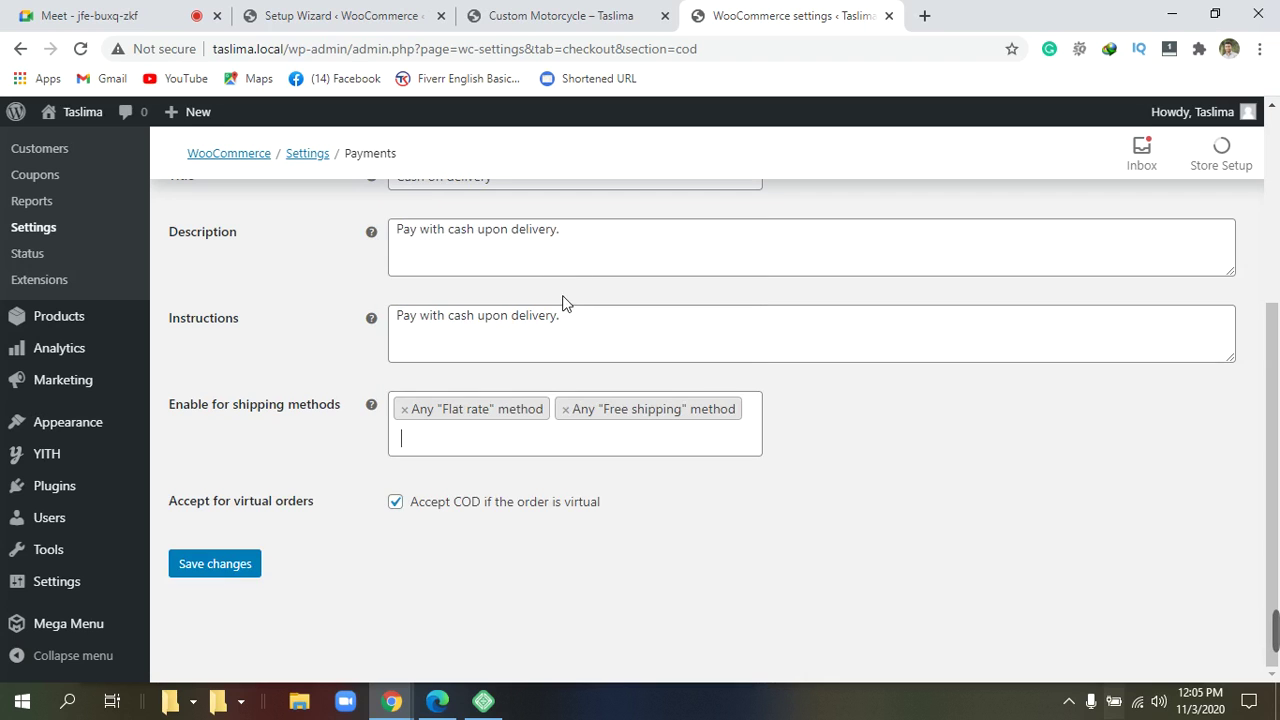
click(431, 443)
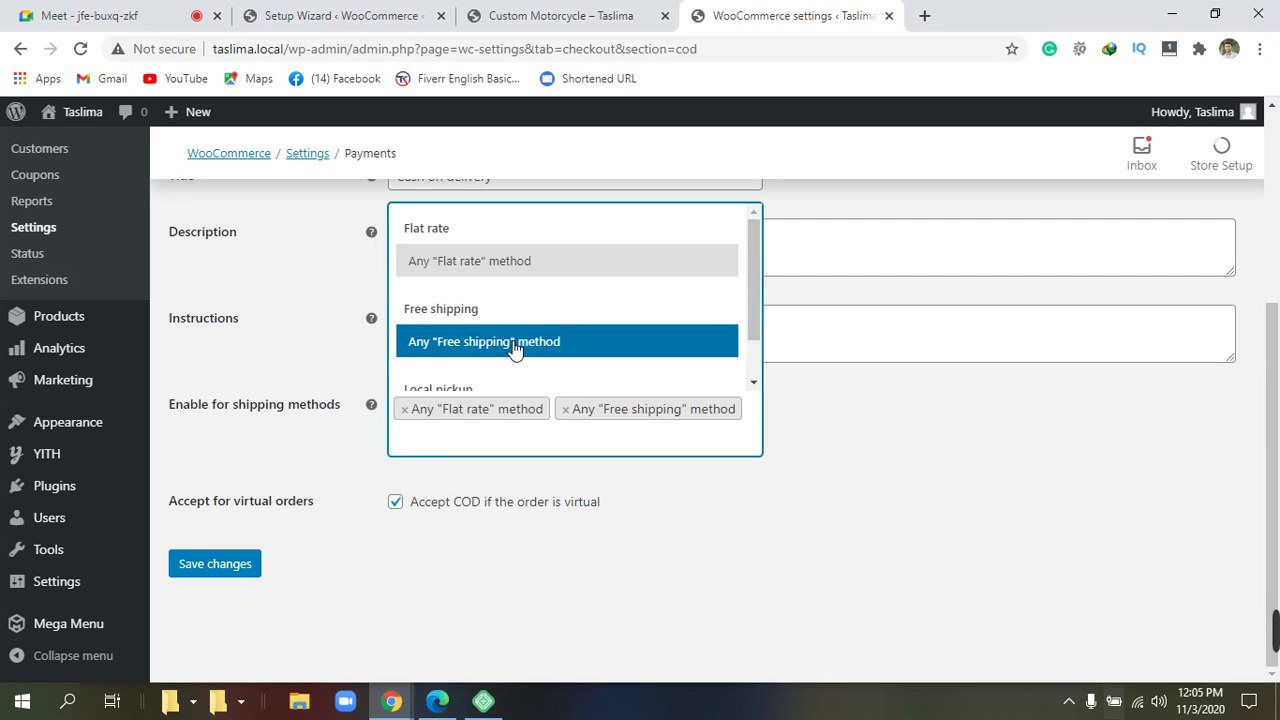
scroll(524, 330, down, 1)
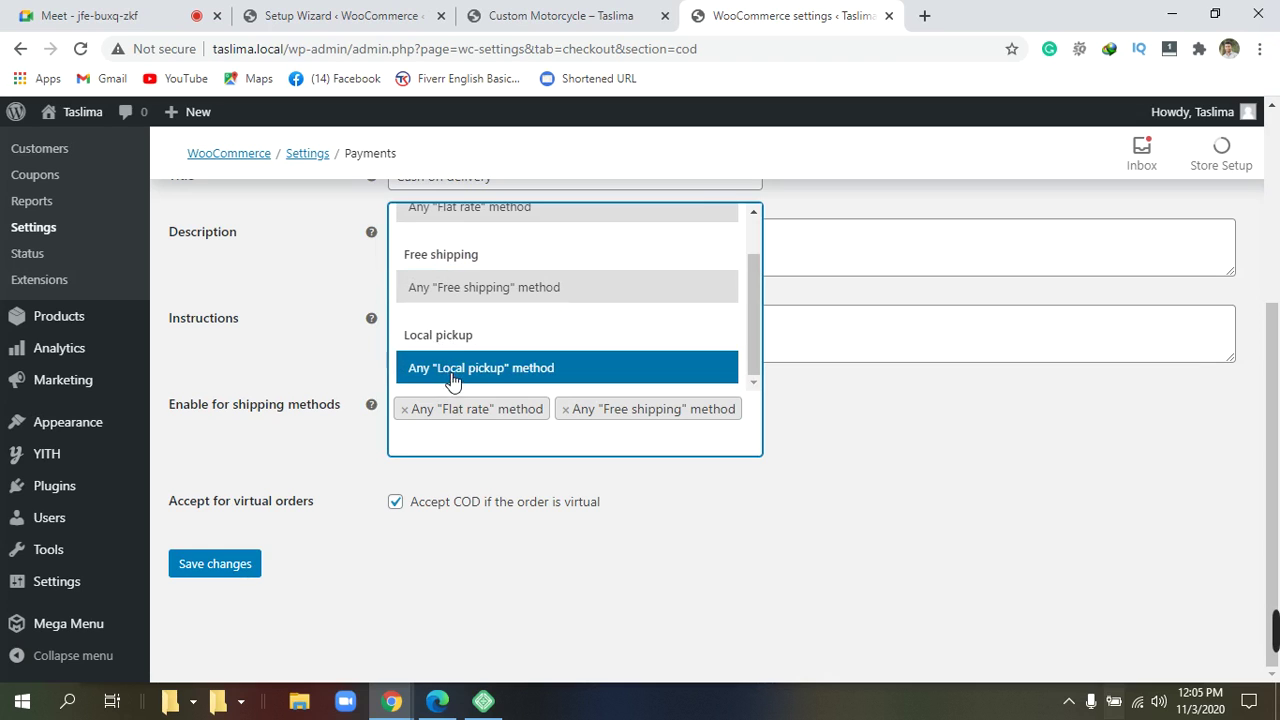
click(455, 372)
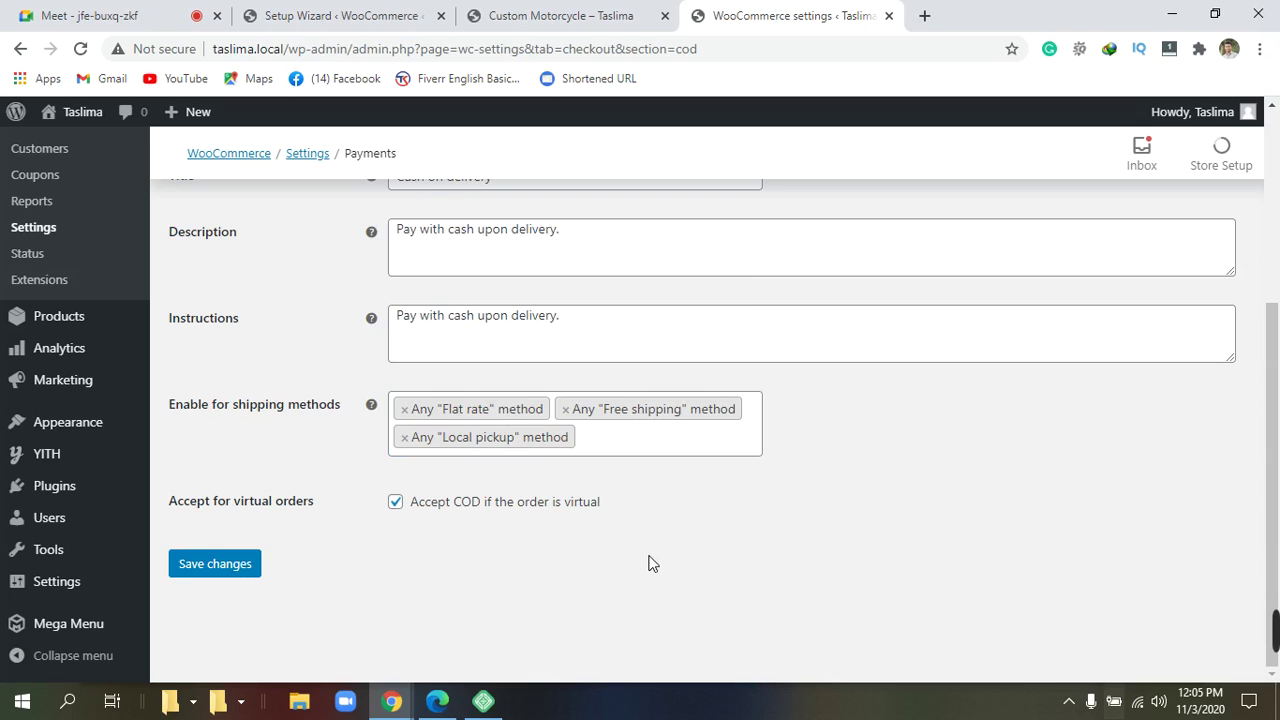
click(405, 438)
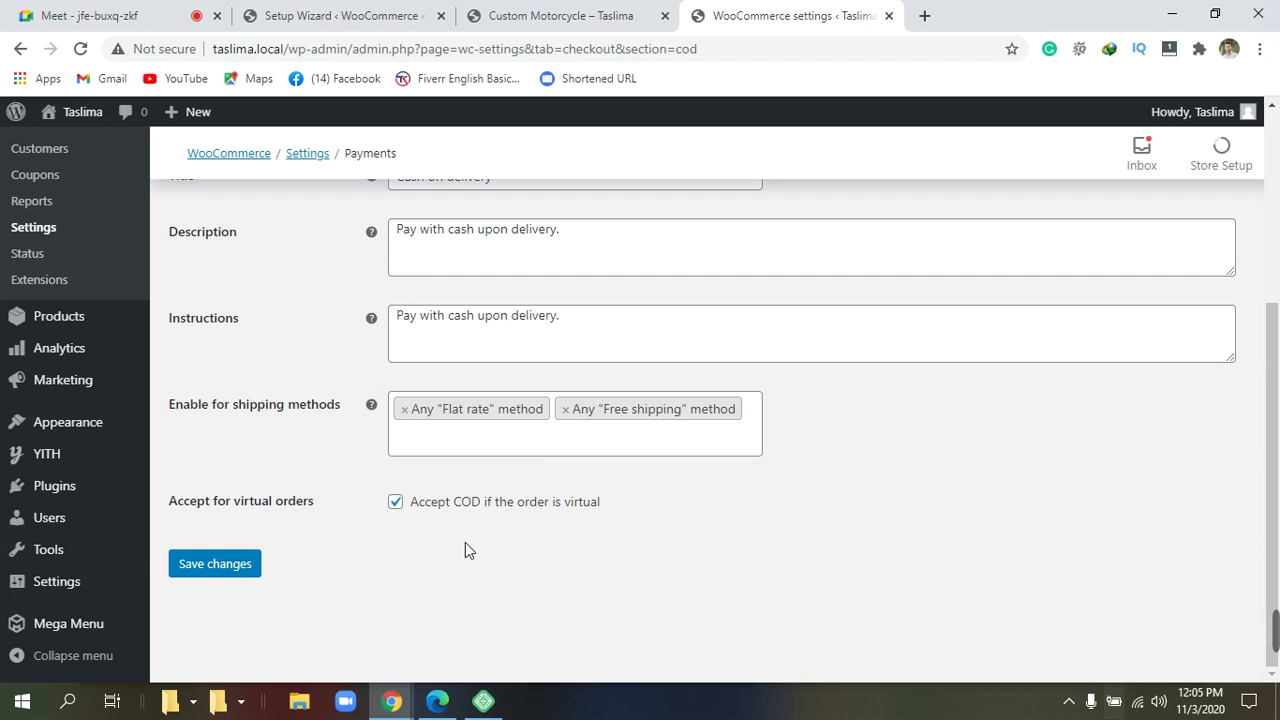
click(202, 568)
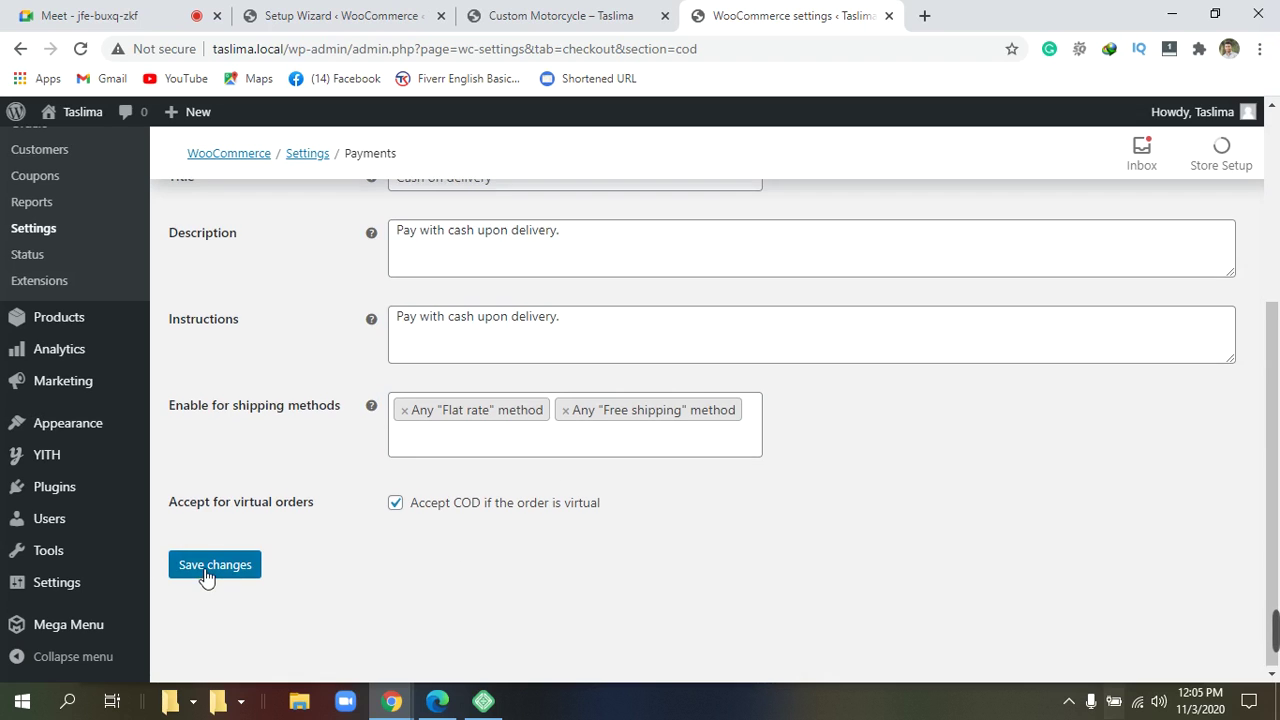
scroll(205, 577, down, 3)
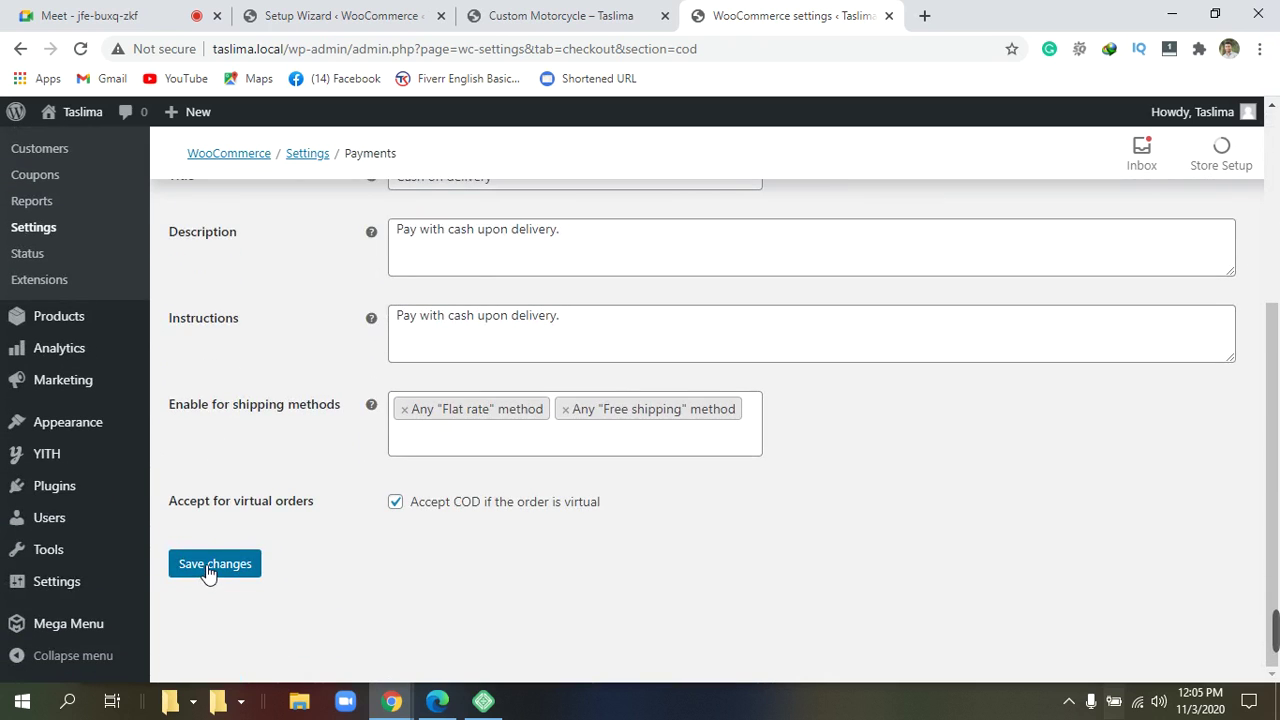
Save the Cash on delivery settings once more.
click(210, 567)
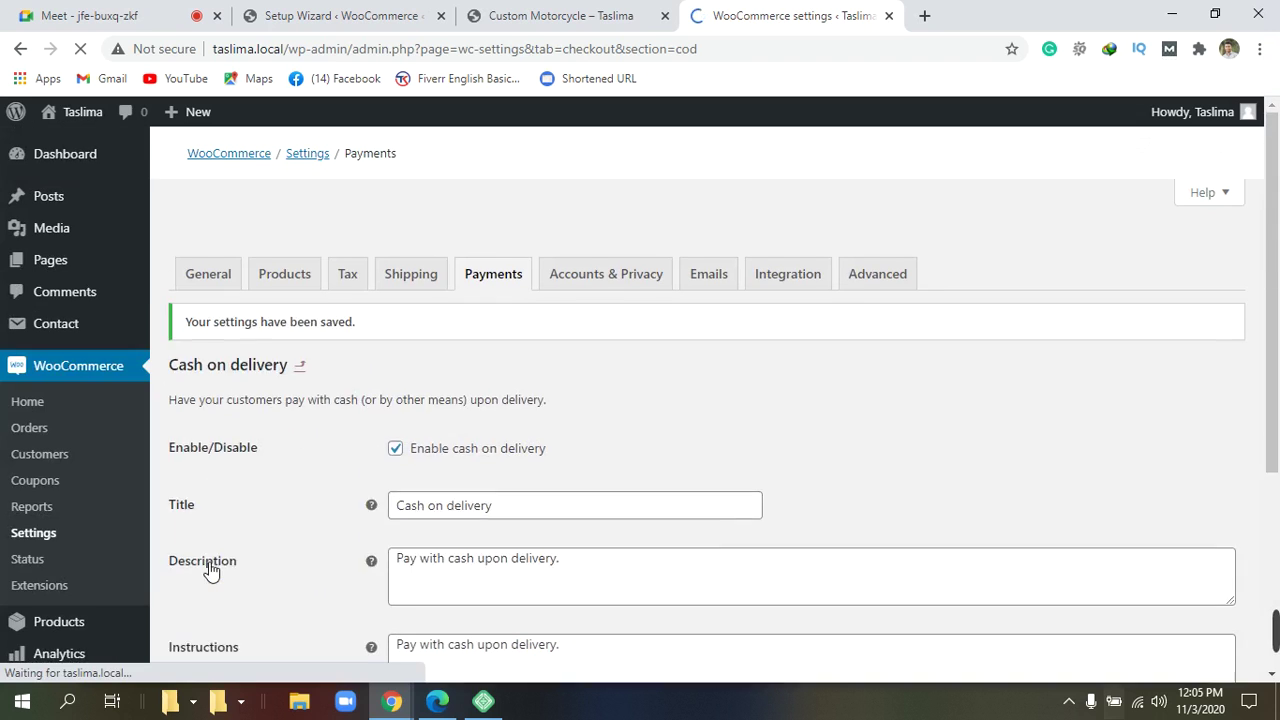
scroll(437, 491, down, 2)
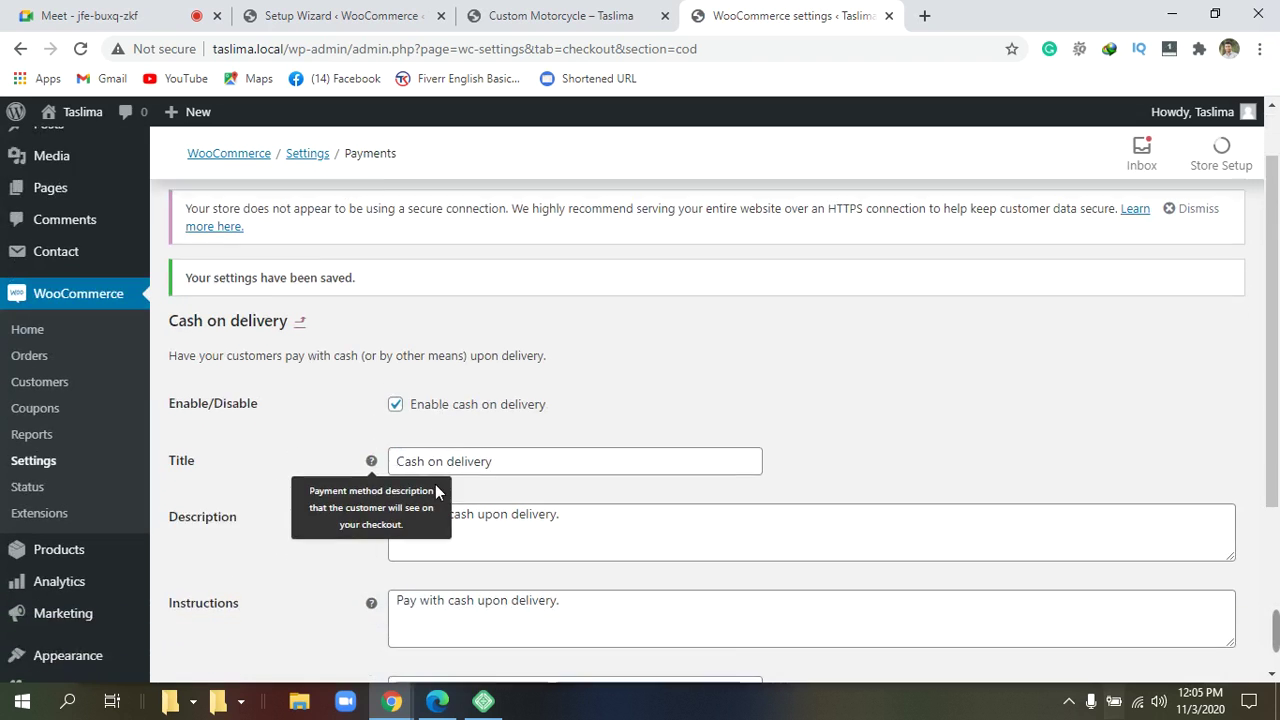
scroll(546, 177, up, 1)
scroll(546, 177, up, 1)
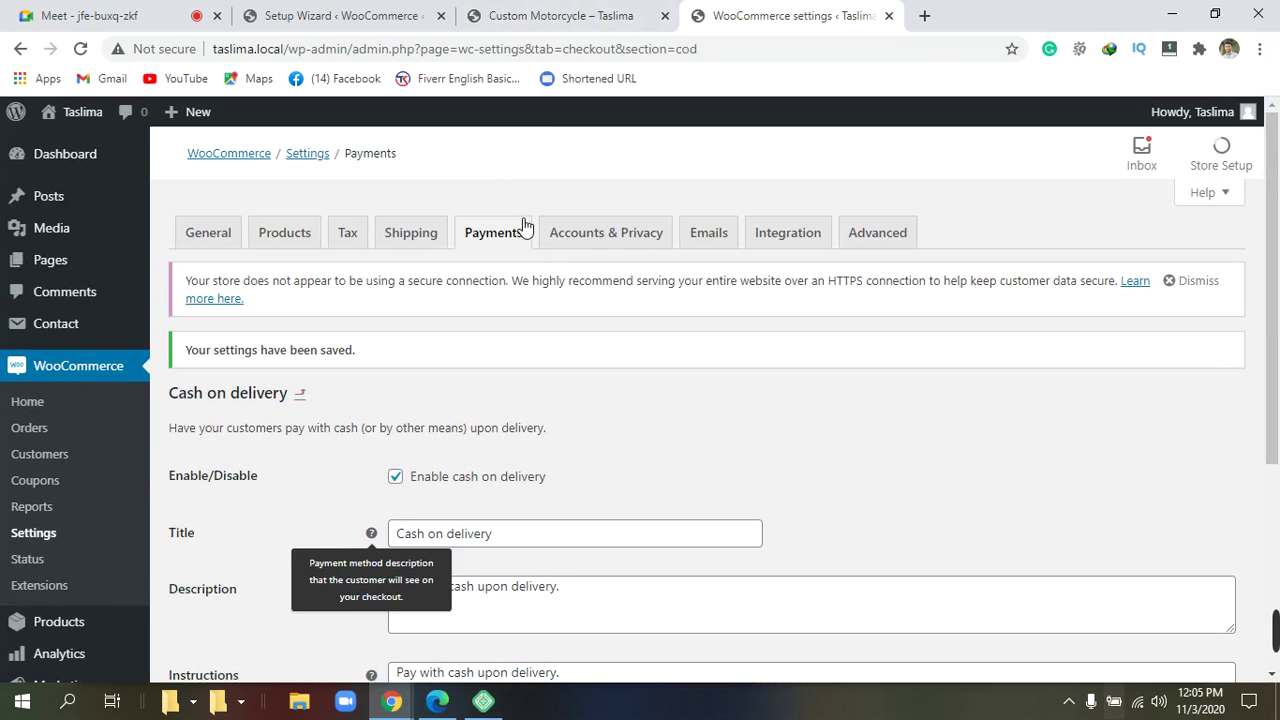
Open the PayPal Standard setup from the payment methods list.
click(505, 238)
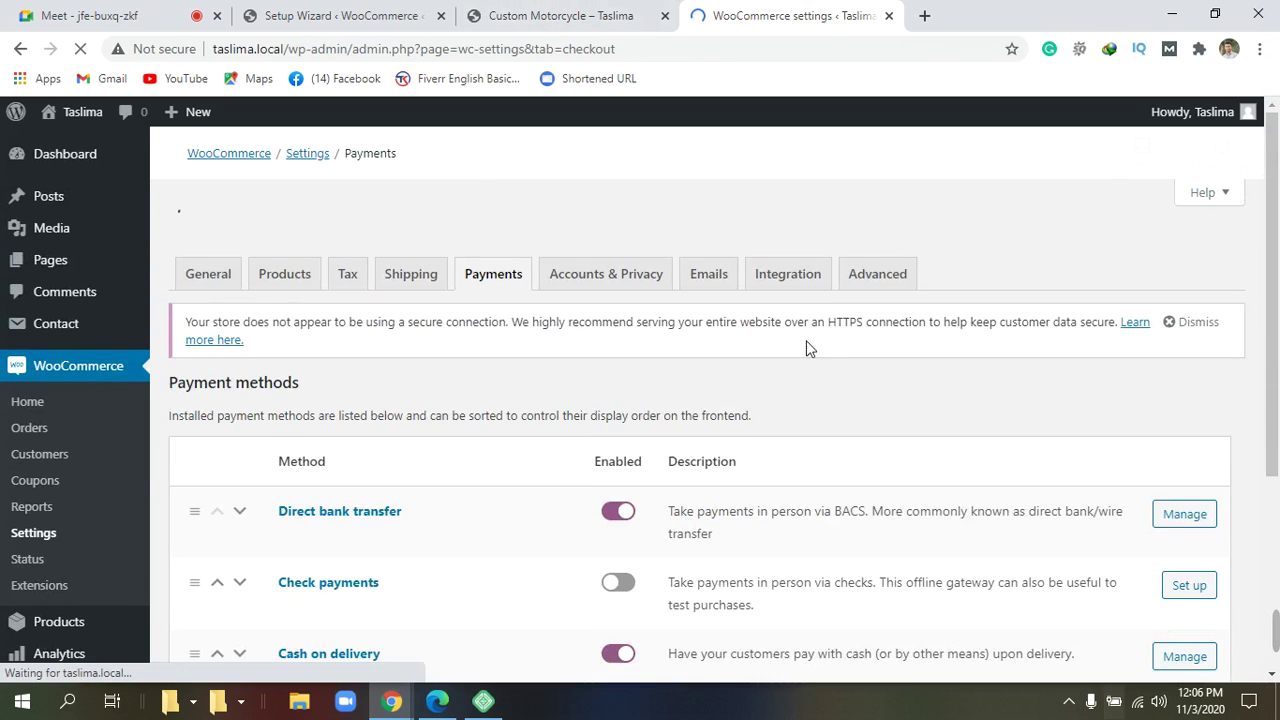
scroll(896, 468, down, 3)
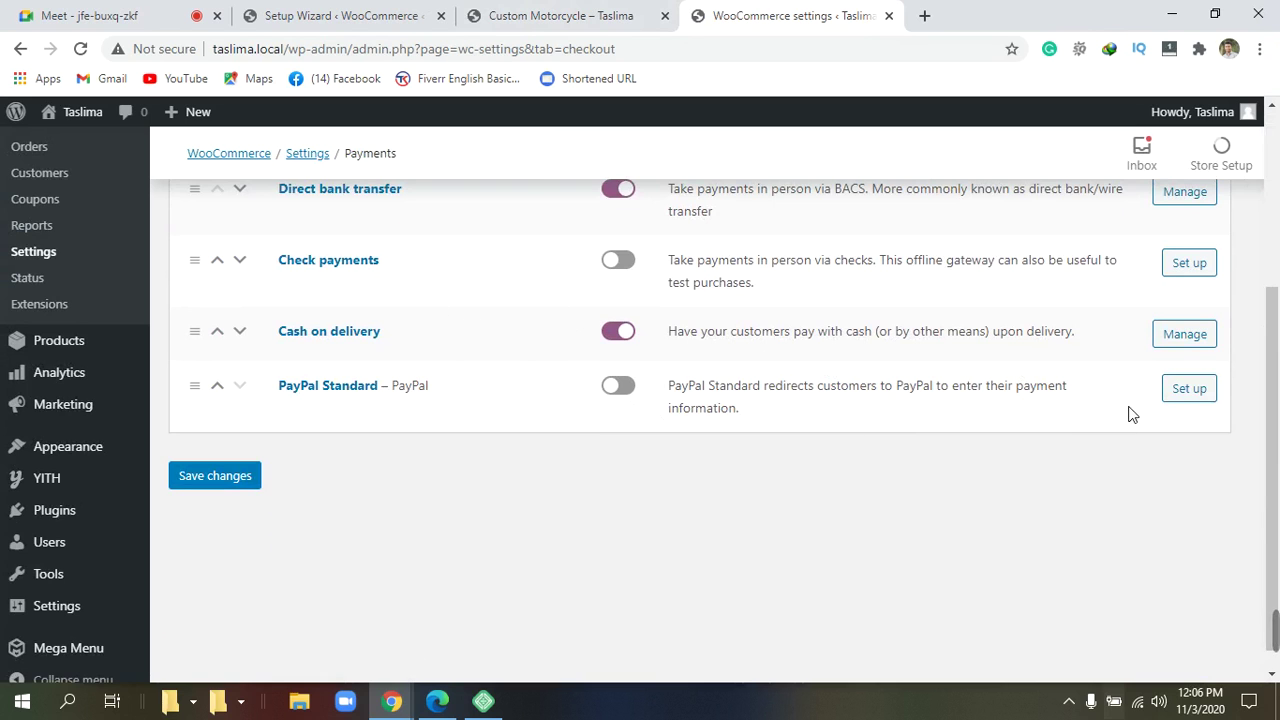
click(1192, 394)
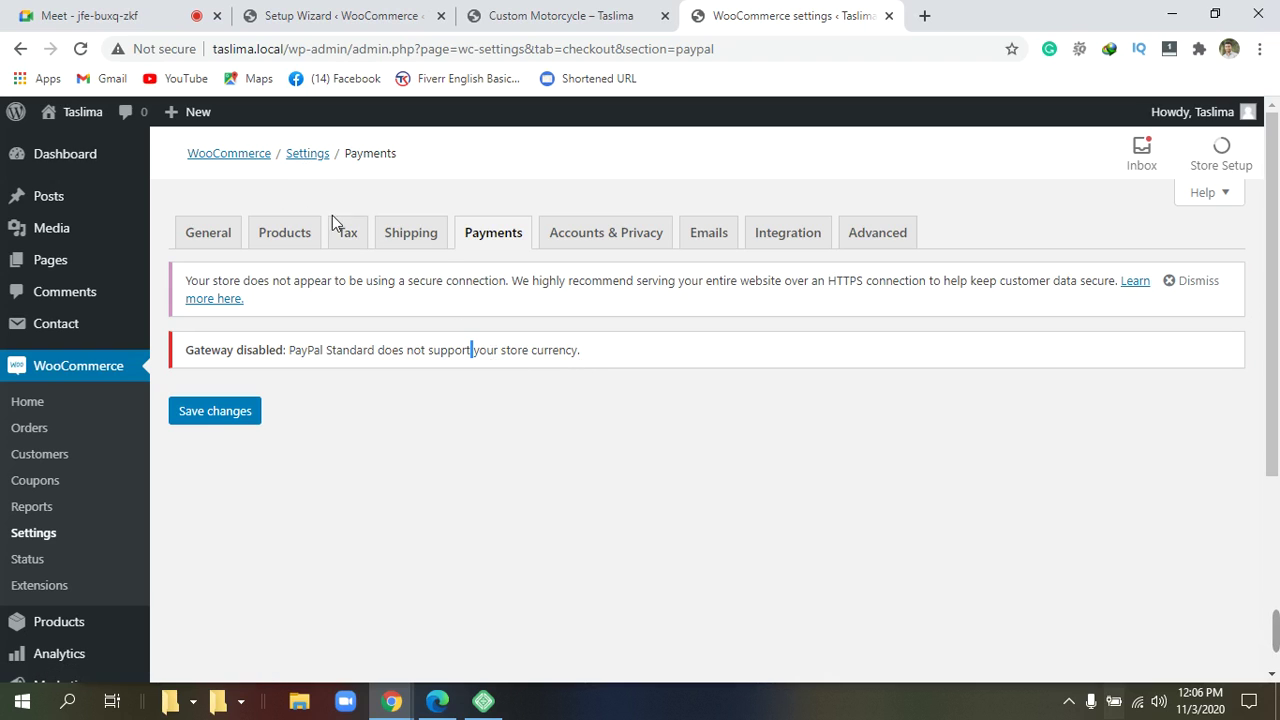
Open Accounts & Privacy and review guest checkout and automatic username/password generation options.
click(620, 244)
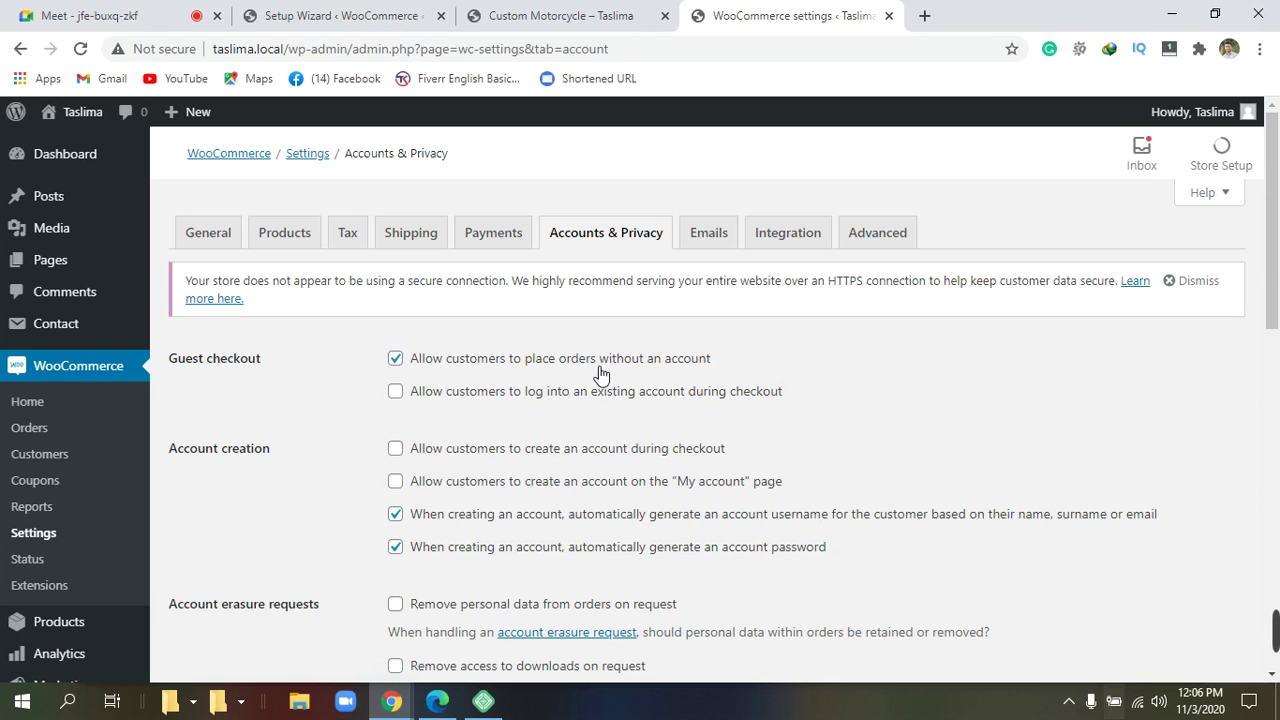
scroll(565, 551, down, 4)
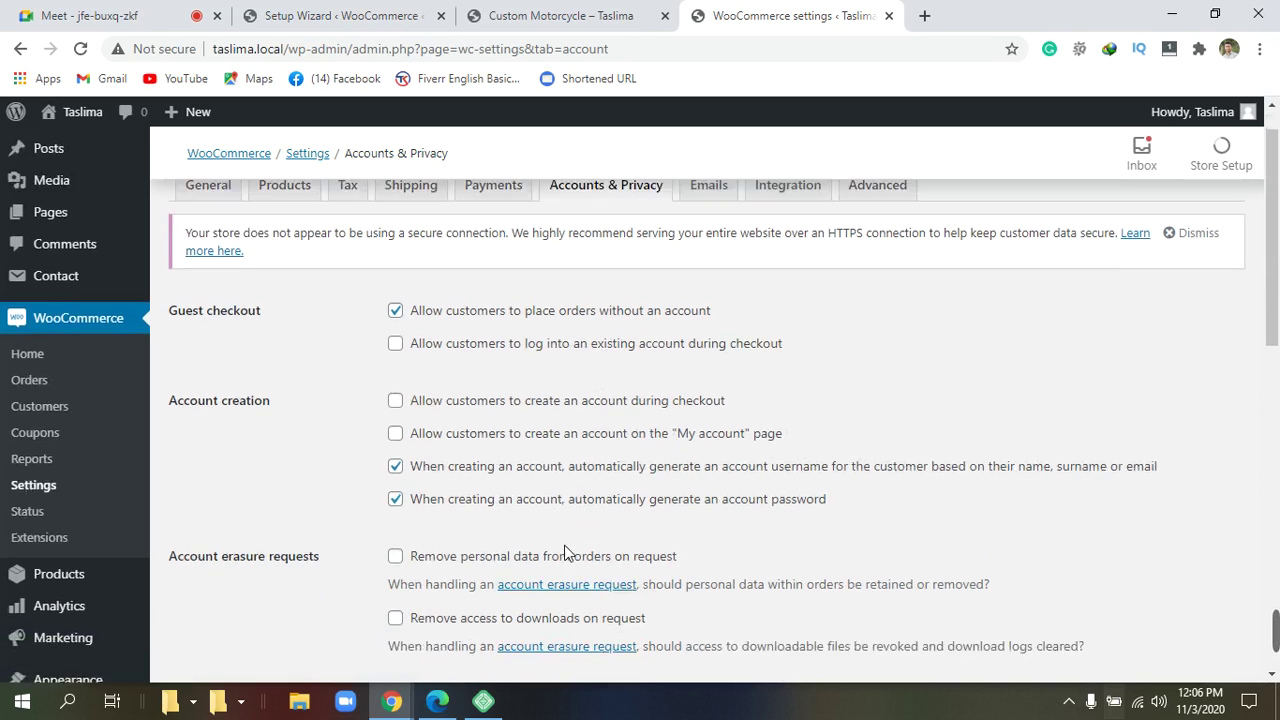
scroll(574, 554, down, 6)
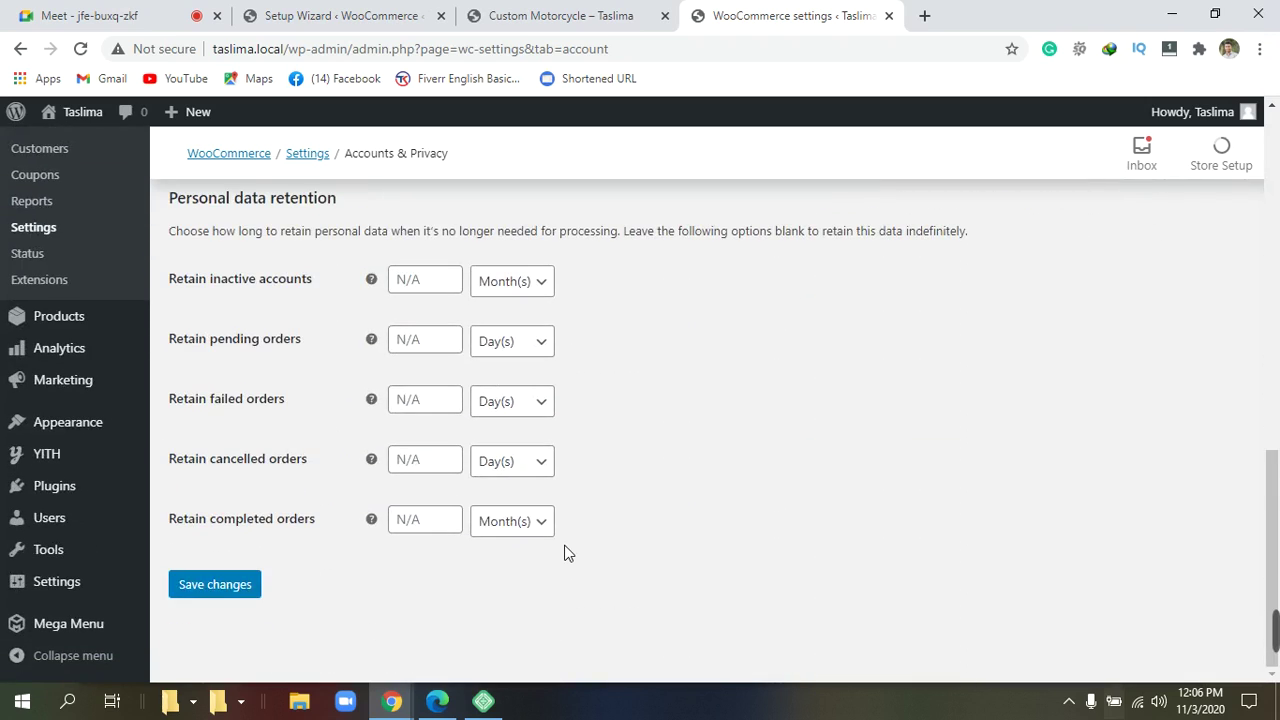
scroll(565, 550, up, 10)
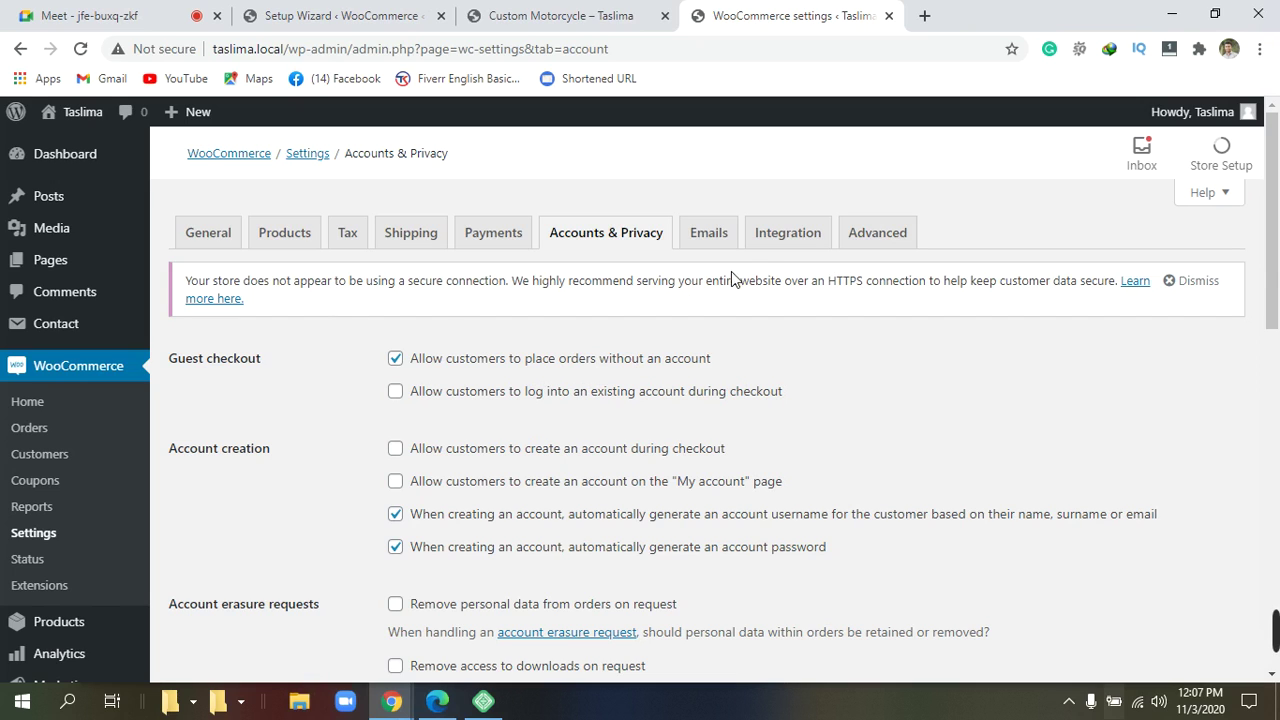
Open the WooCommerce Emails tab and look through the notifications table to the sender options.
click(728, 234)
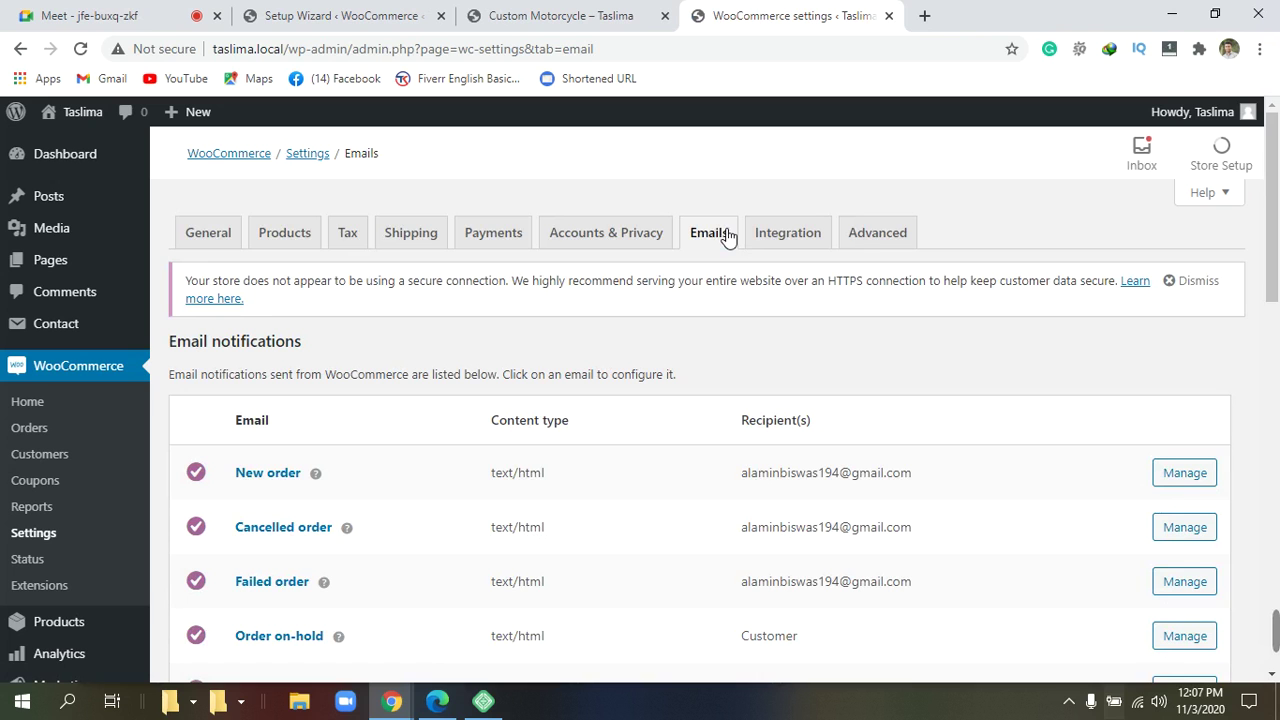
scroll(673, 362, down, 3)
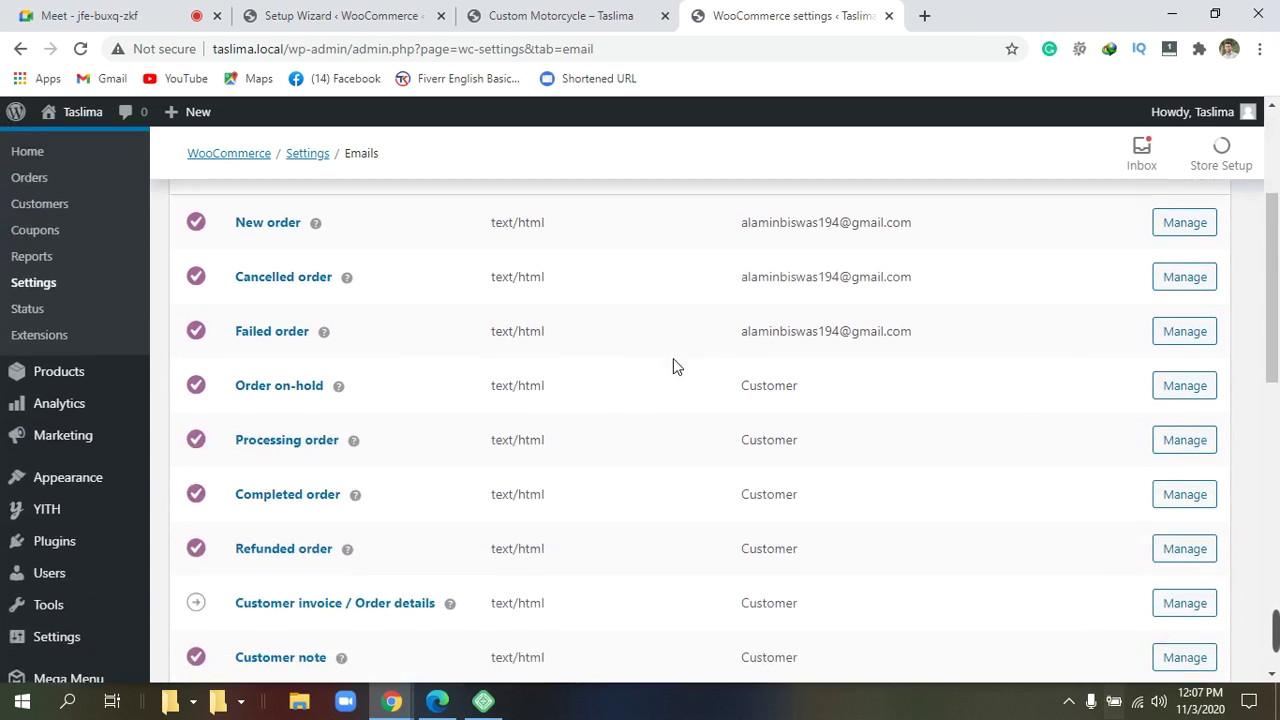
scroll(671, 363, up, 2)
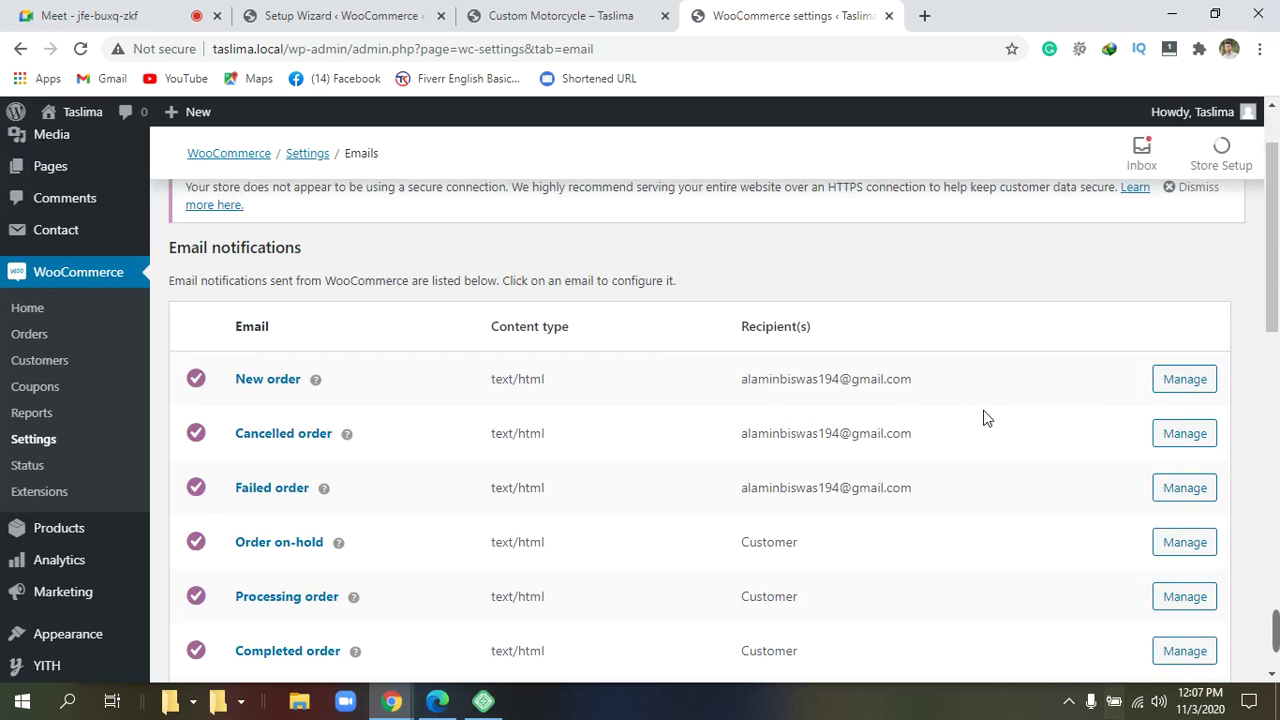
scroll(962, 440, down, 2)
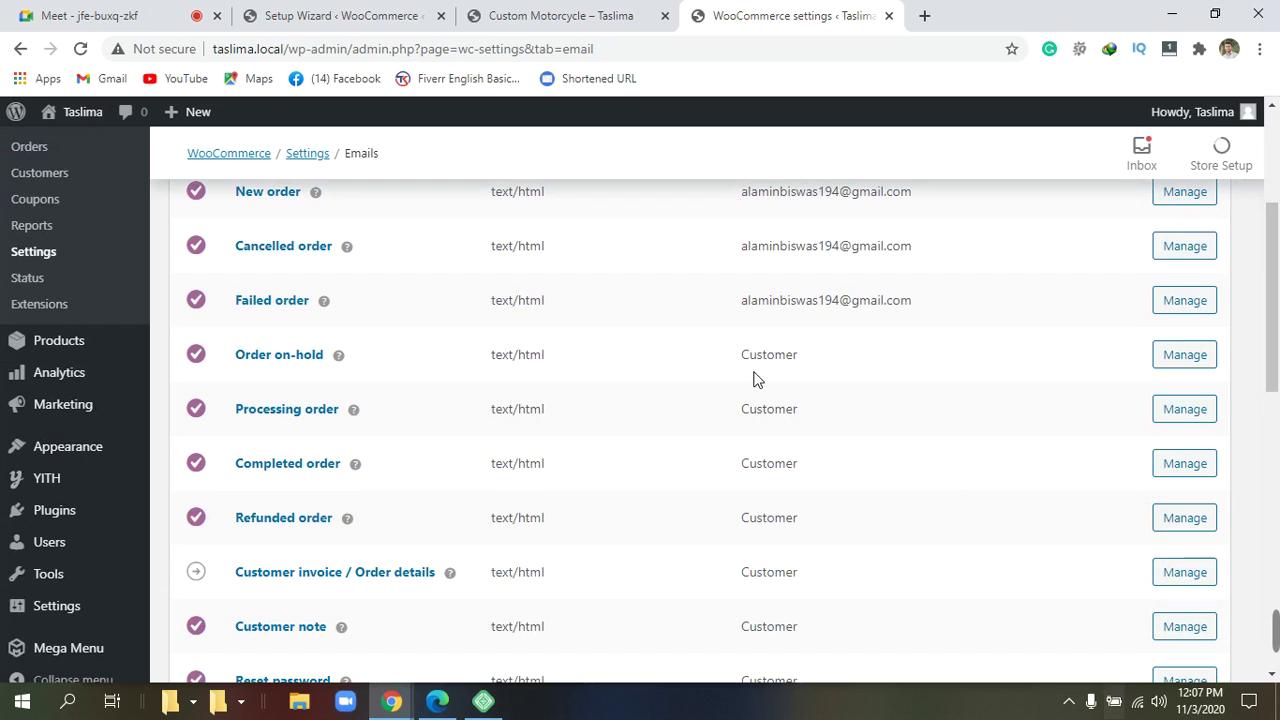
scroll(754, 377, up, 1)
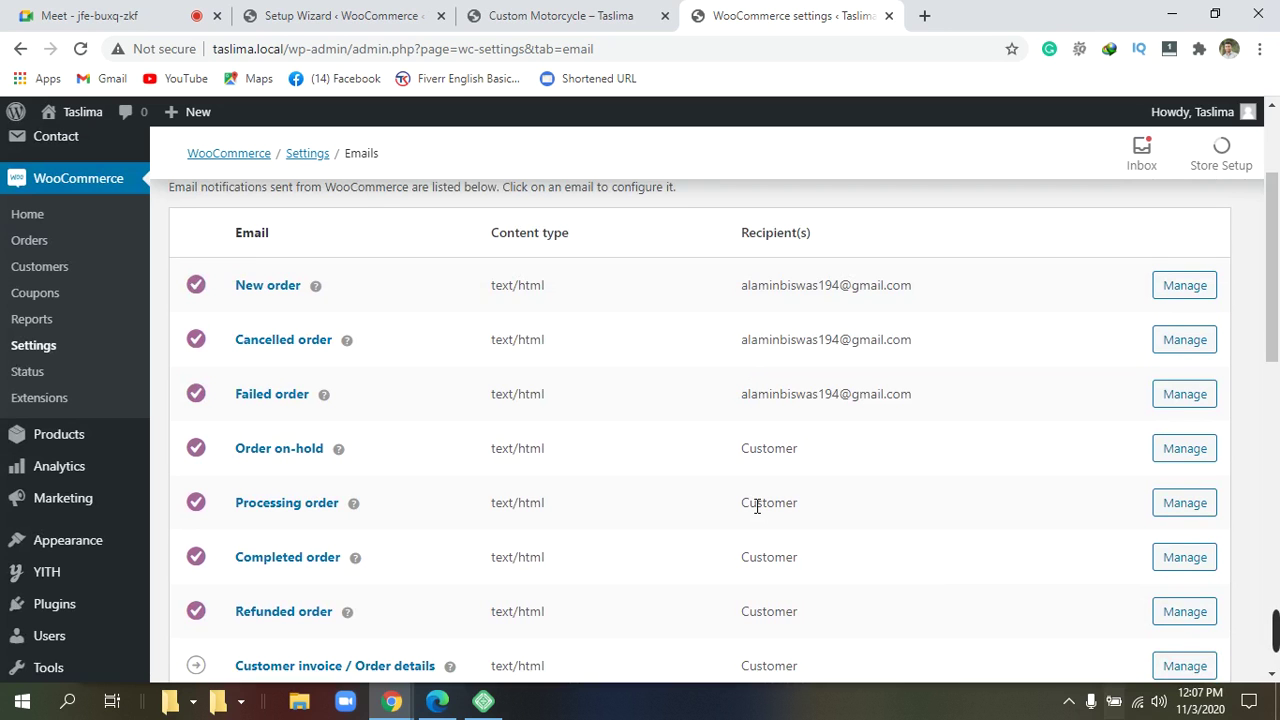
scroll(755, 505, down, 2)
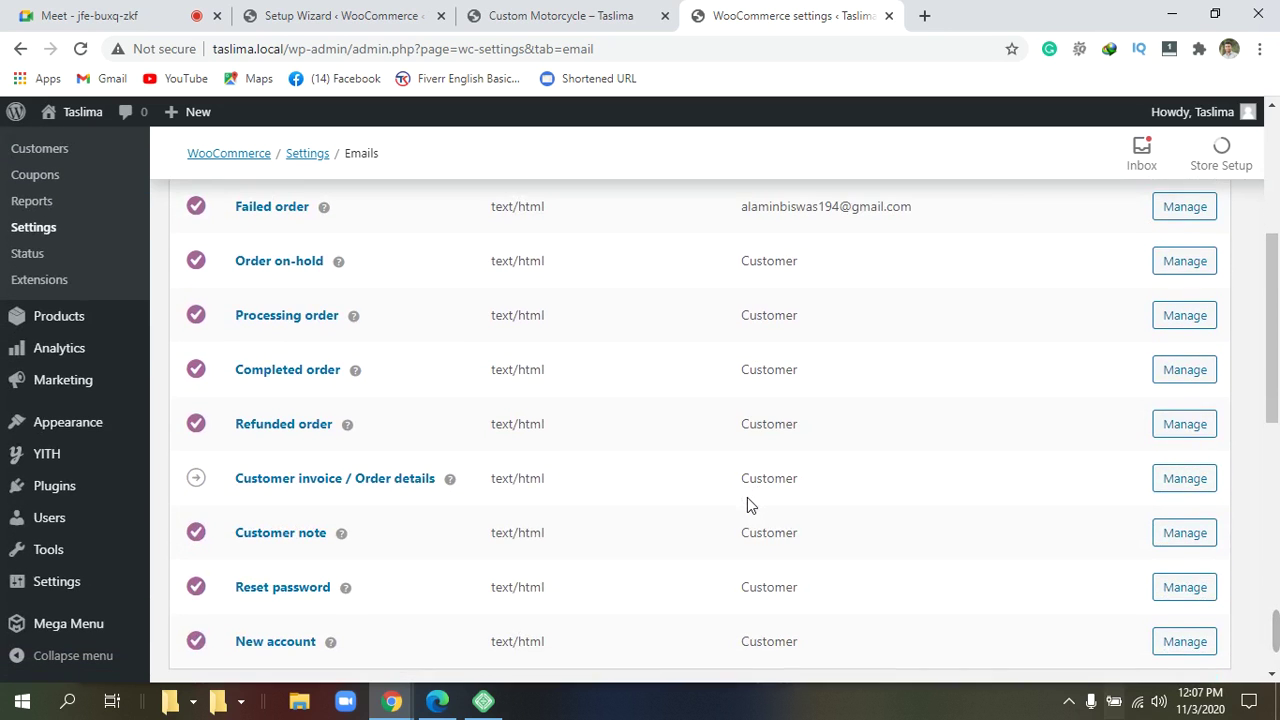
scroll(747, 497, down, 6)
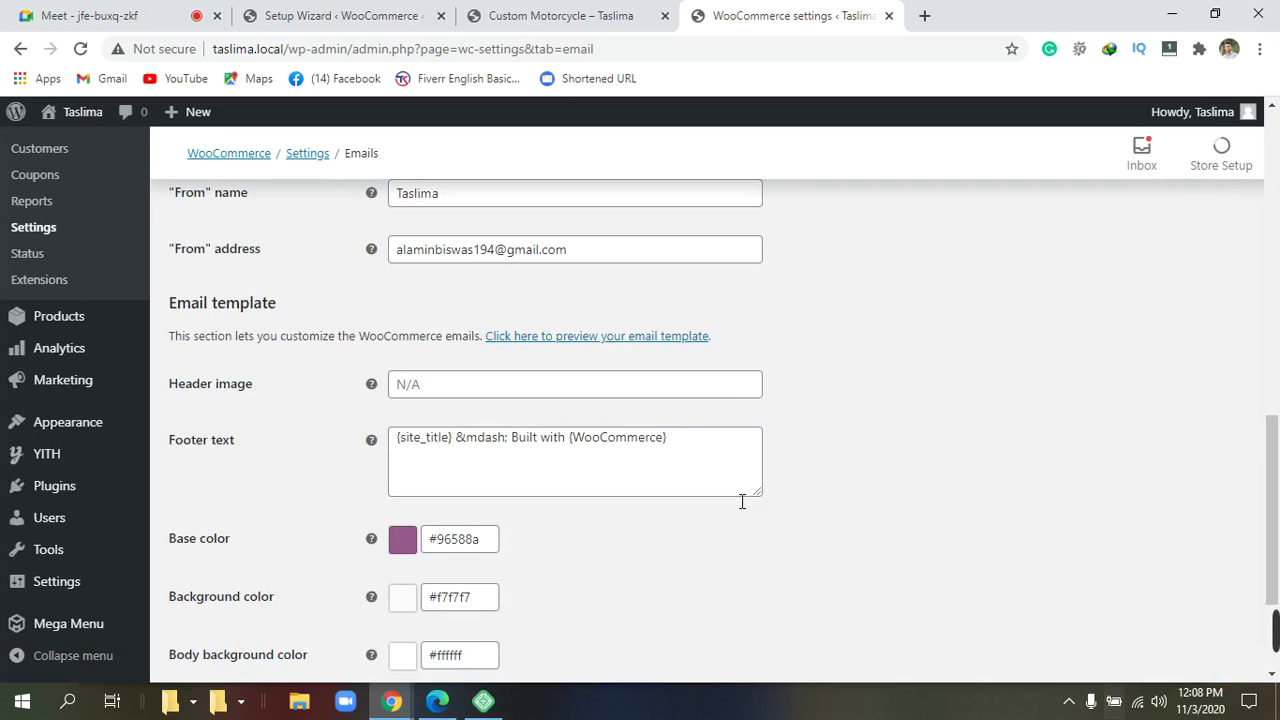
scroll(745, 500, up, 2)
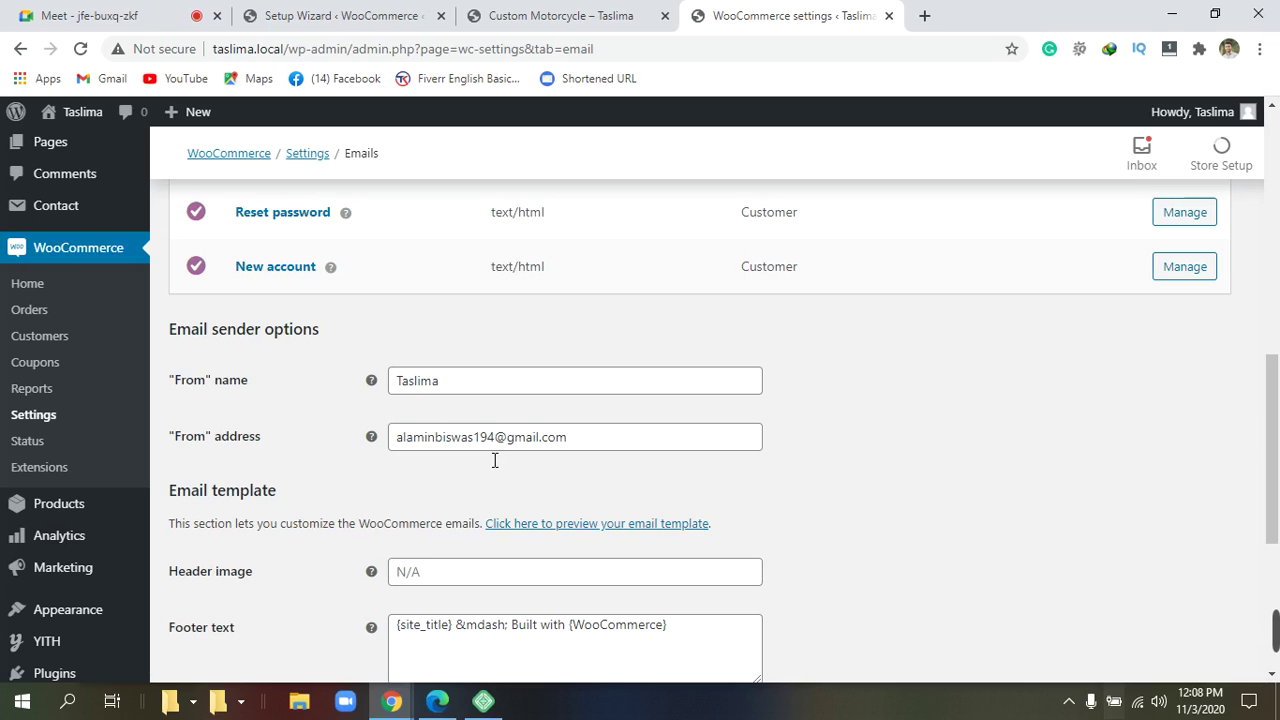
Clear the existing sender 'From' name and type a new sender name.
click(467, 386)
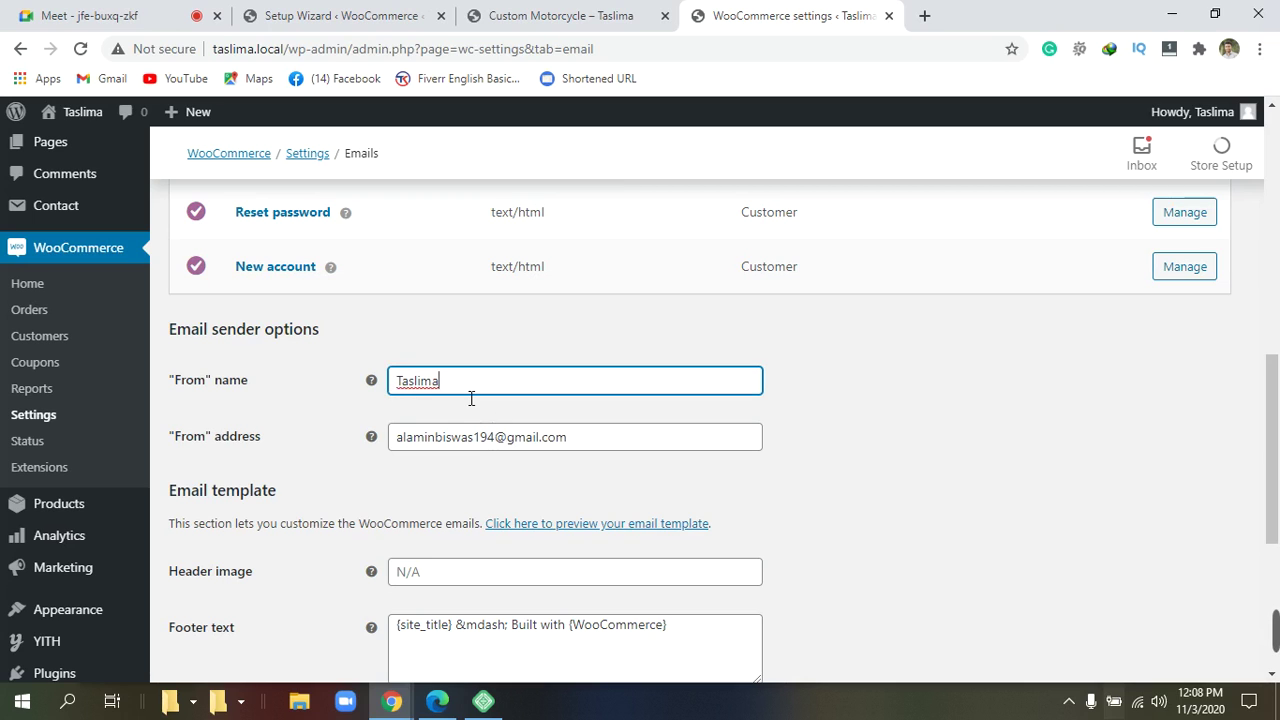
scroll(471, 398, down, 1)
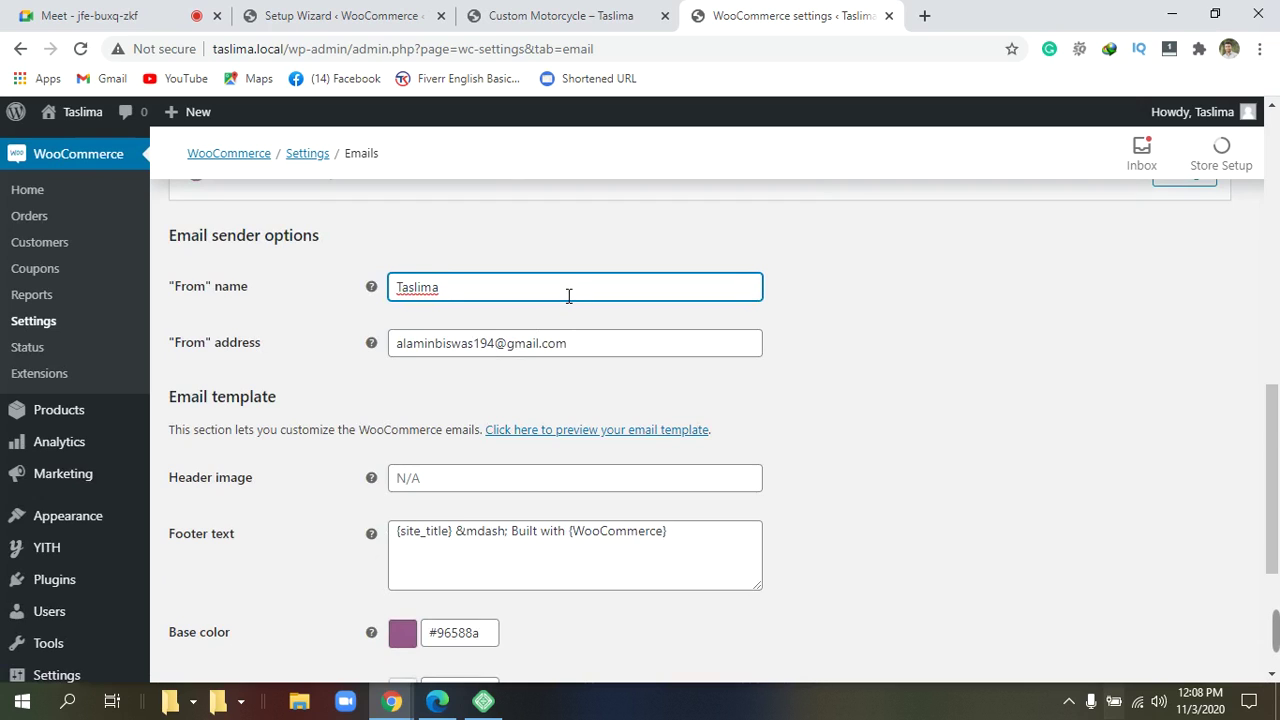
key(BackSpace)
key(BackSpace)
key(BackSpace)
key(BackSpace)
key(BackSpace)
key(BackSpace)
key(BackSpace)
text(aa)
key(BackSpace)
key(BackSpace)
text(a)
key(BackSpace)
text(a)
key(BackSpace)
text(aaaaAAA)
key(BackSpace)
key(BackSpace)
key(BackSpace)
key(BackSpace)
key(BackSpace)
key(BackSpace)
key(BackSpace)
text(ALAMIN)
Scroll down to the Email template settings and select the Header image field.
scroll(478, 343, down, 1)
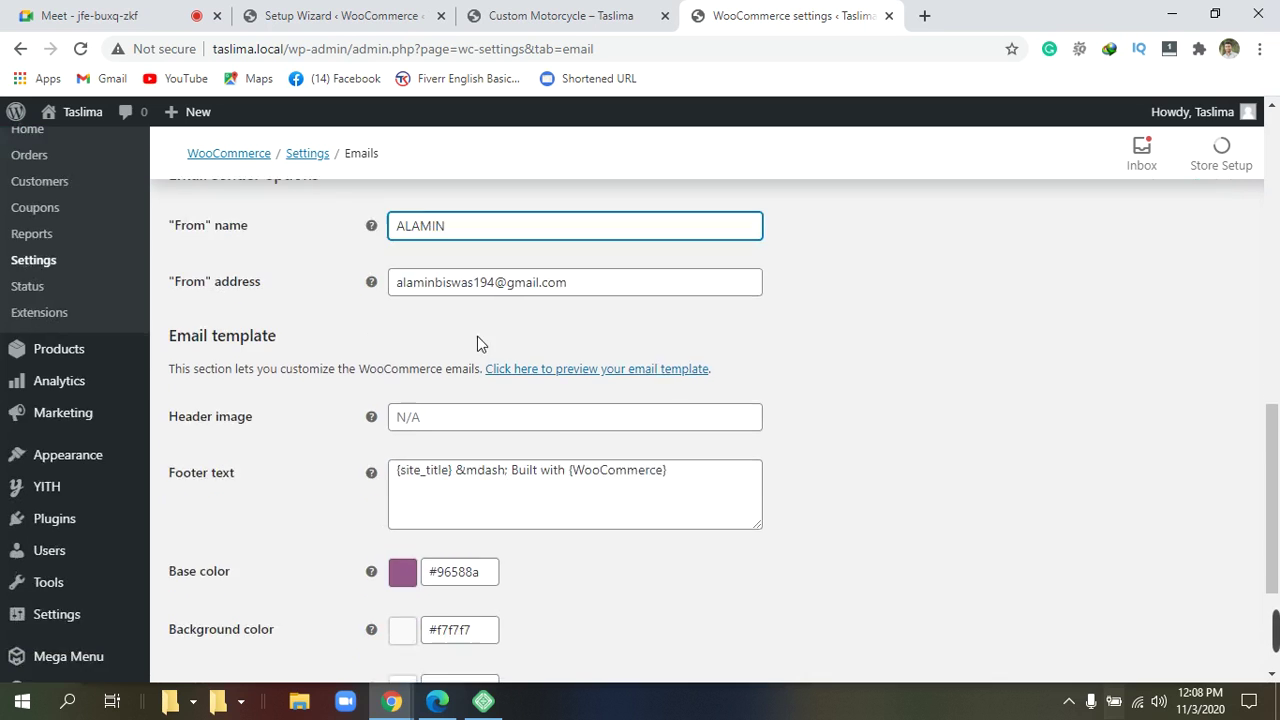
scroll(477, 343, down, 1)
mouse_move(372, 392)
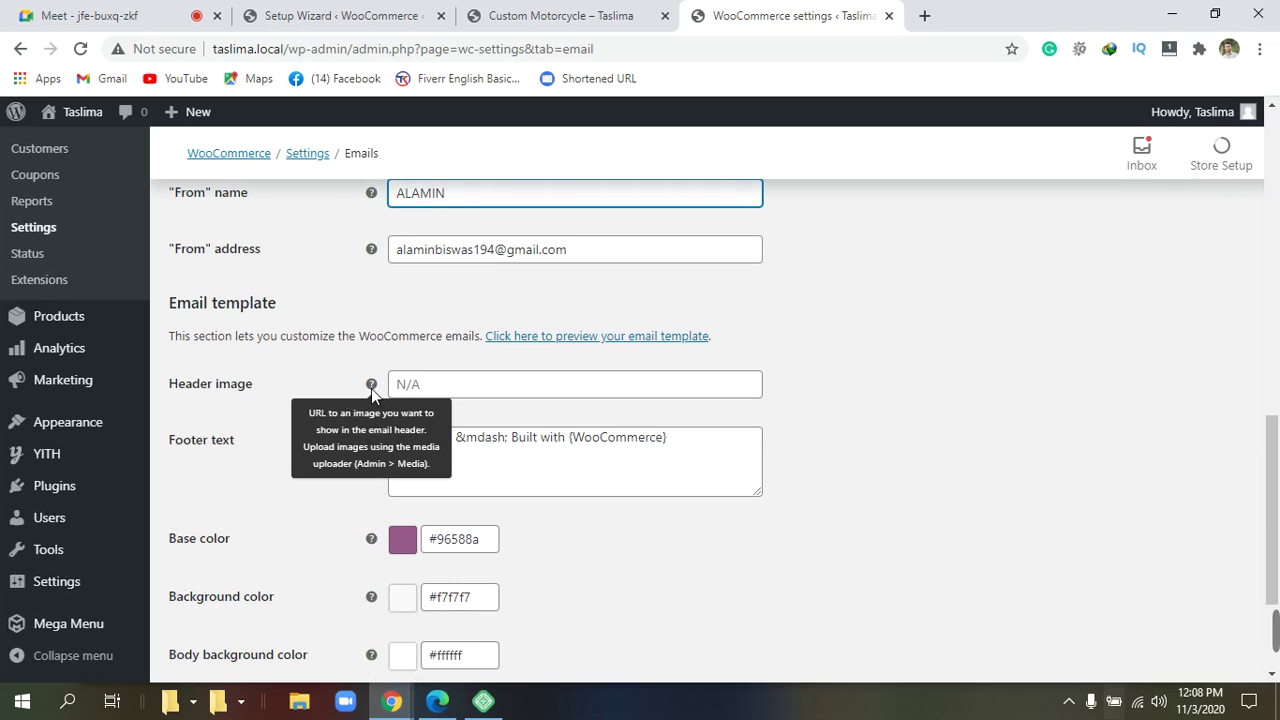
scroll(335, 378, down, 1)
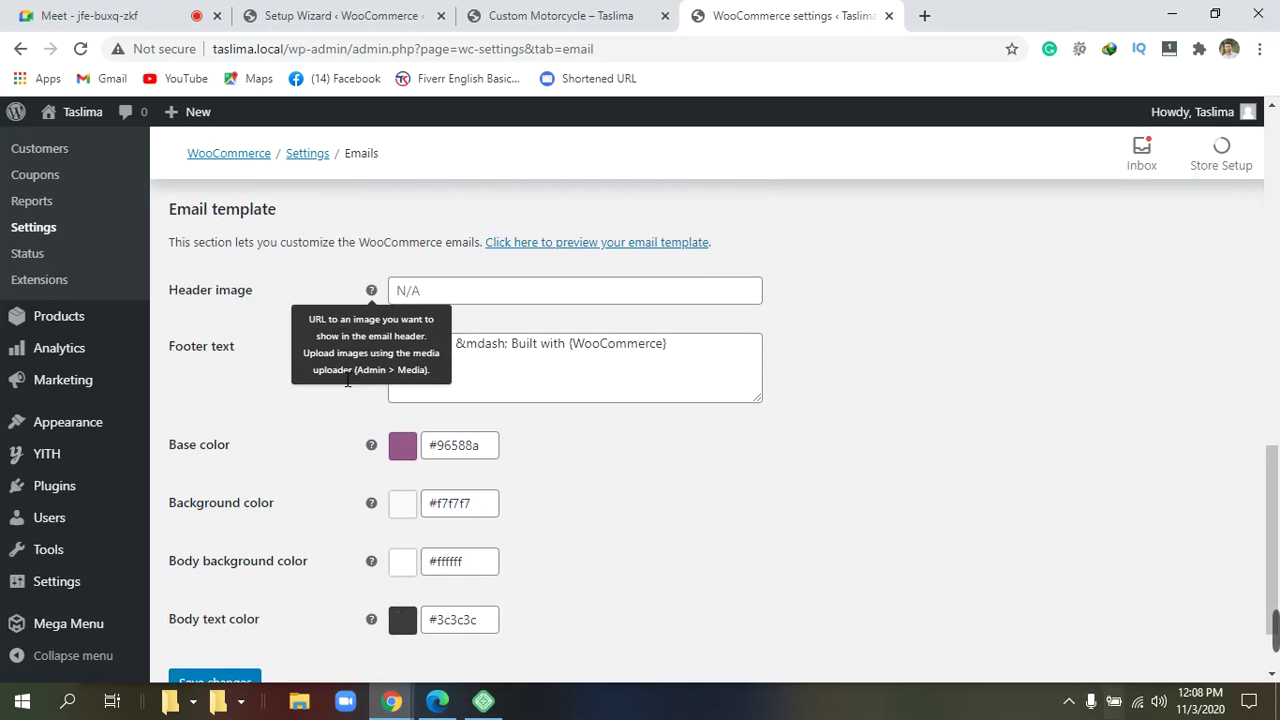
click(562, 305)
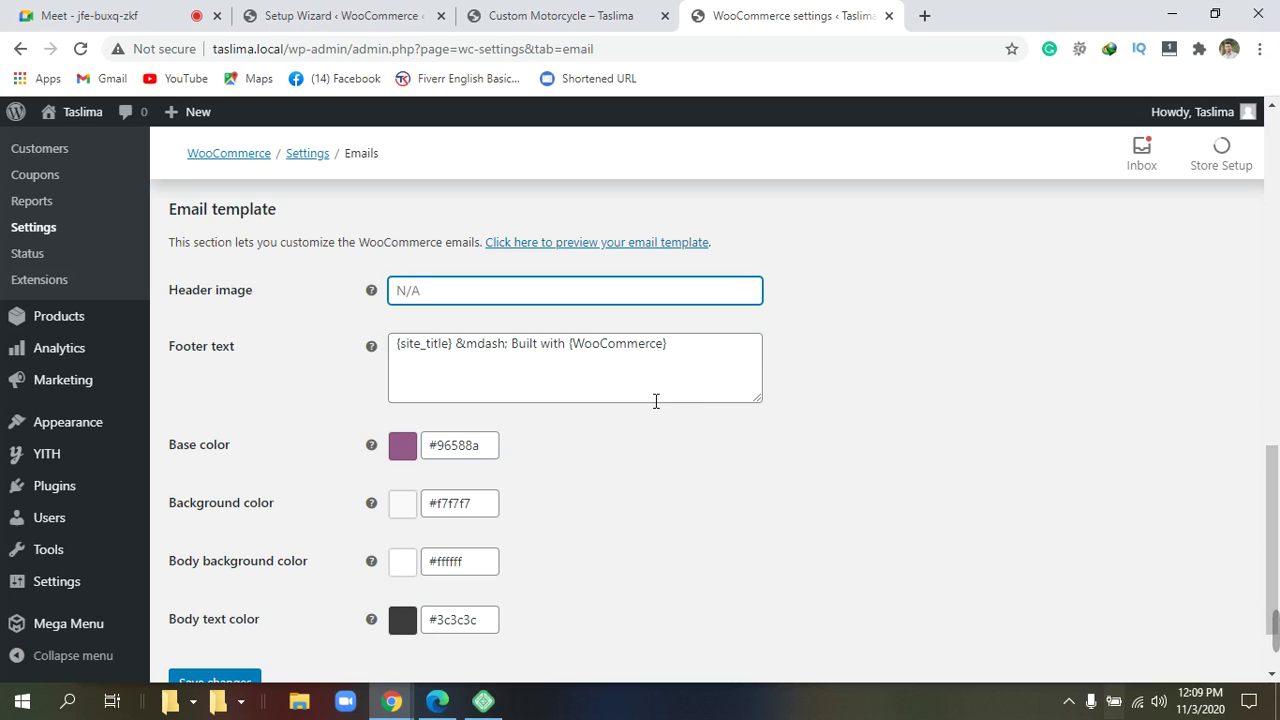
mouse_move(1276, 634)
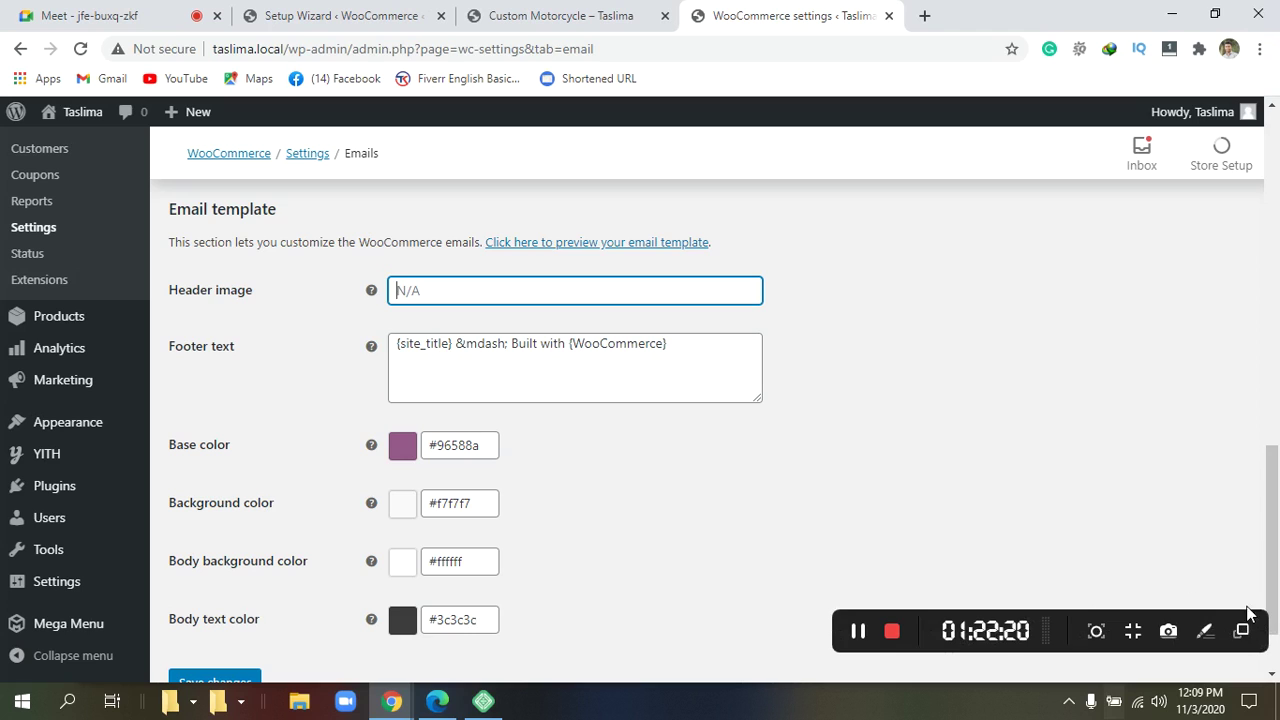
click(850, 706)
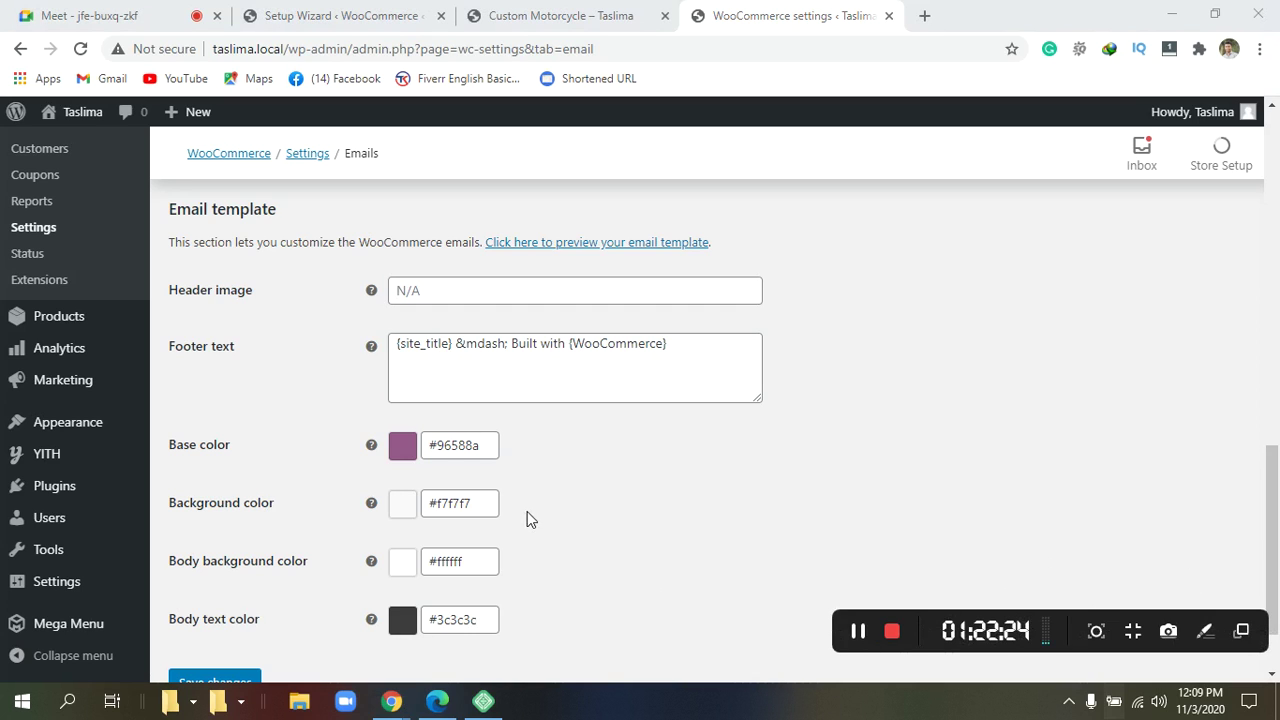
click(607, 521)
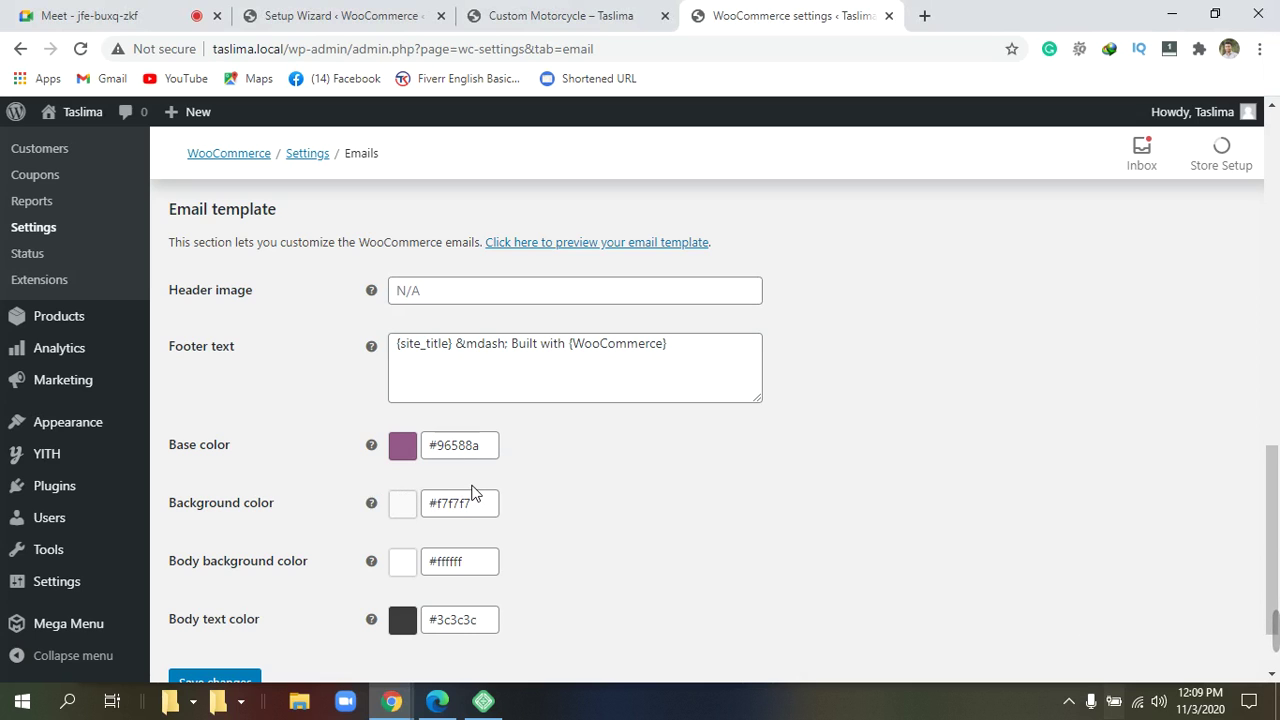
scroll(471, 487, up, 2)
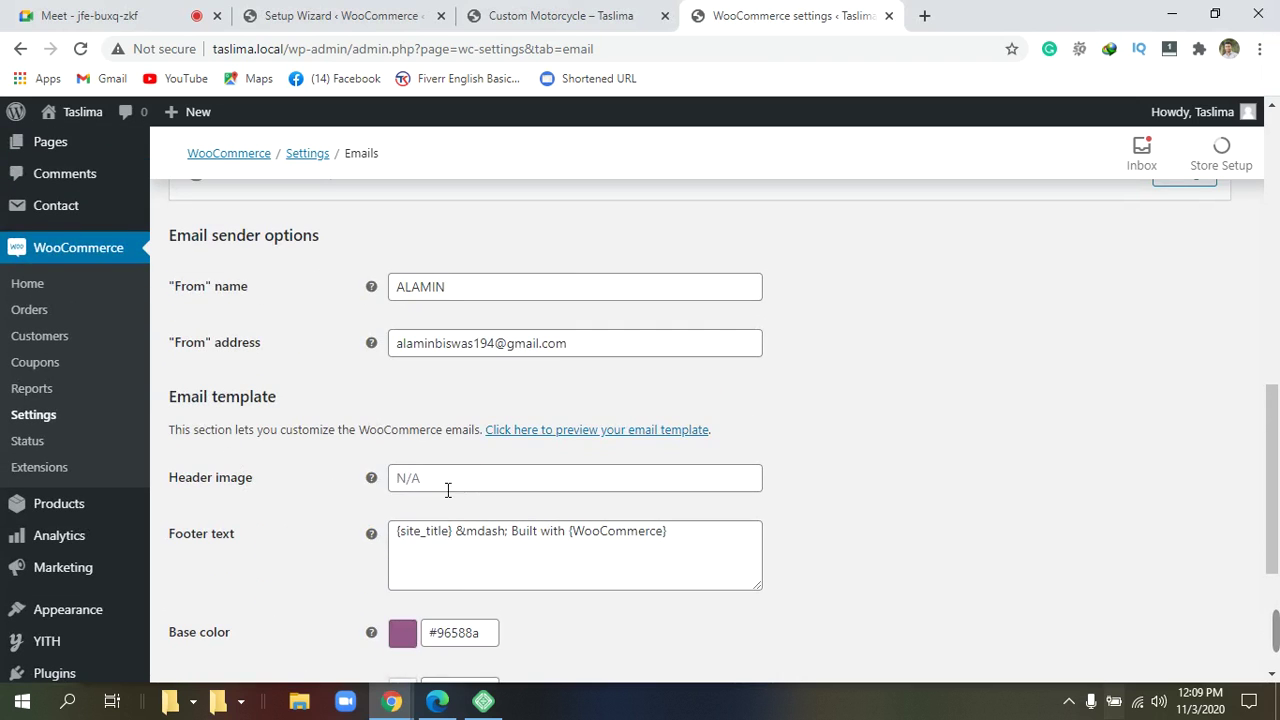
Type a name into the Header image field, then move into the Footer text box.
click(448, 490)
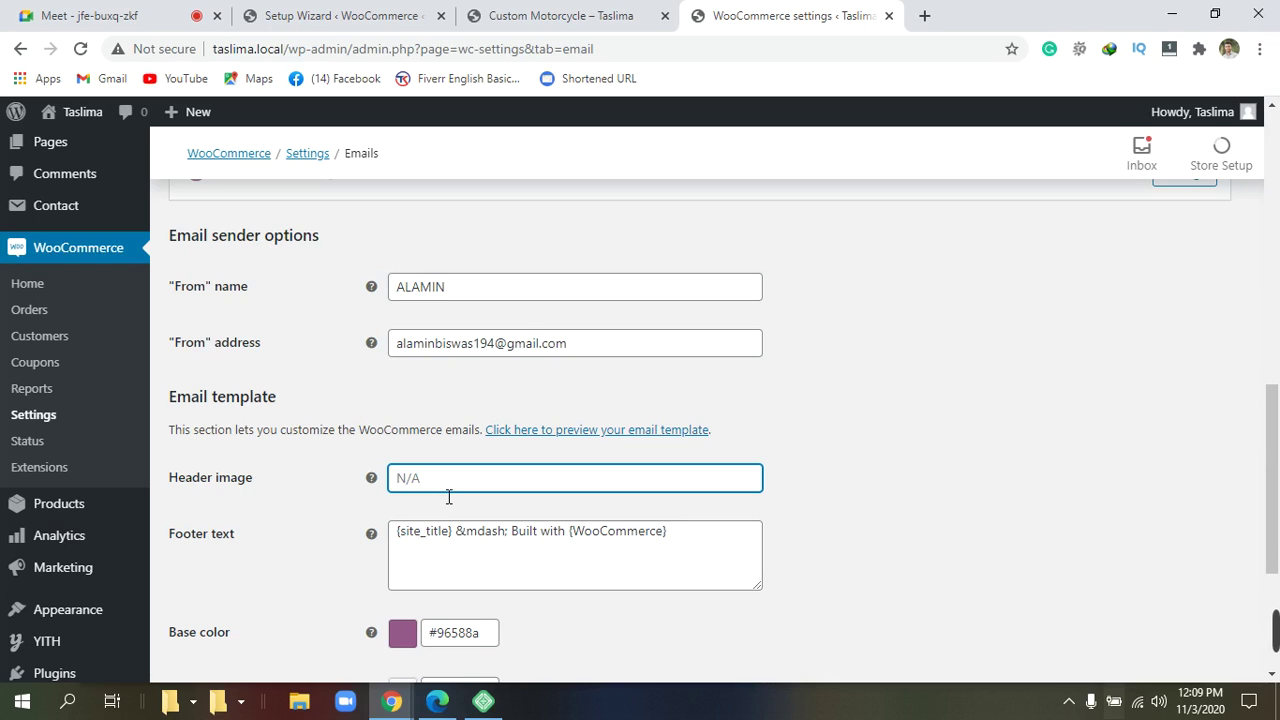
text(TASLIMA)
click(460, 563)
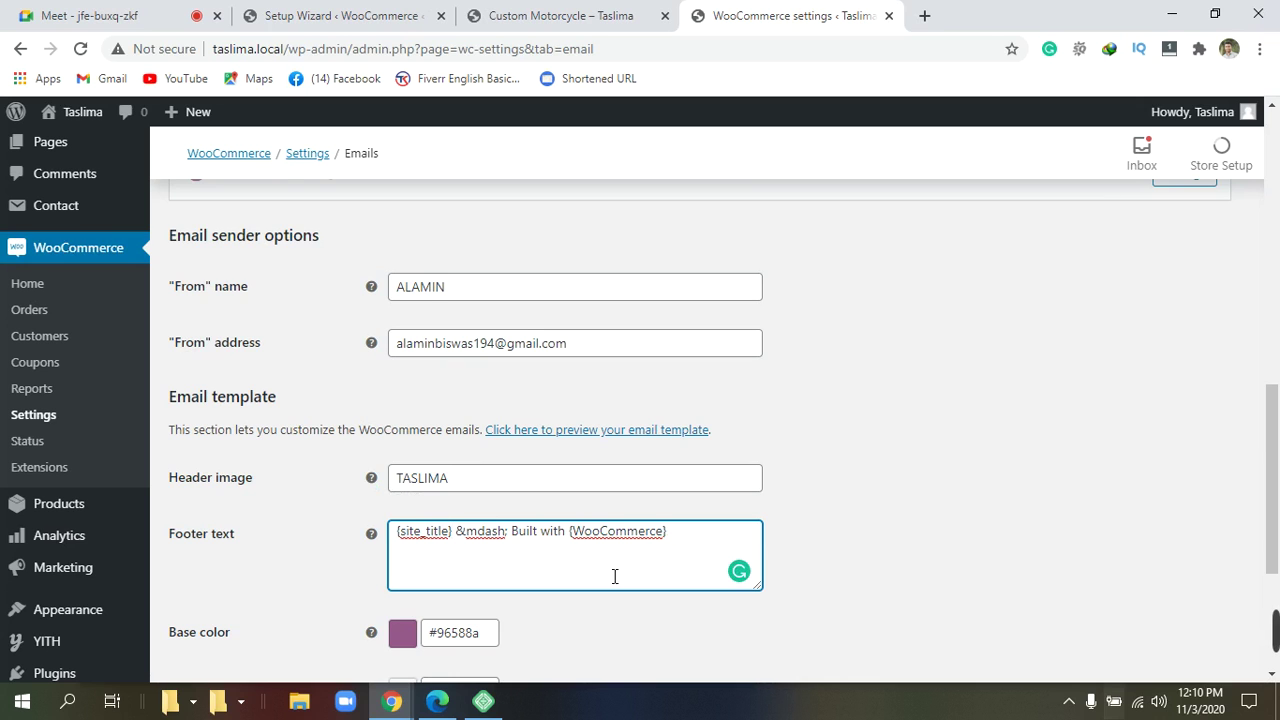
scroll(619, 560, down, 1)
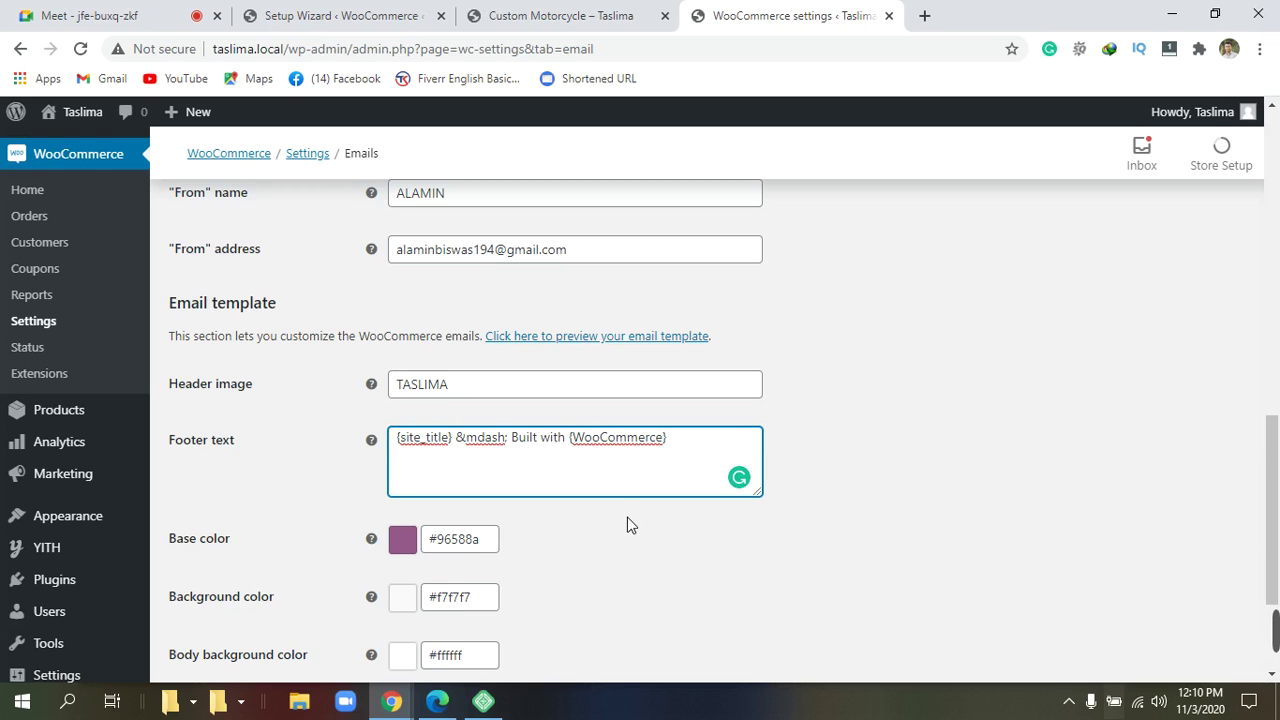
scroll(627, 519, down, 2)
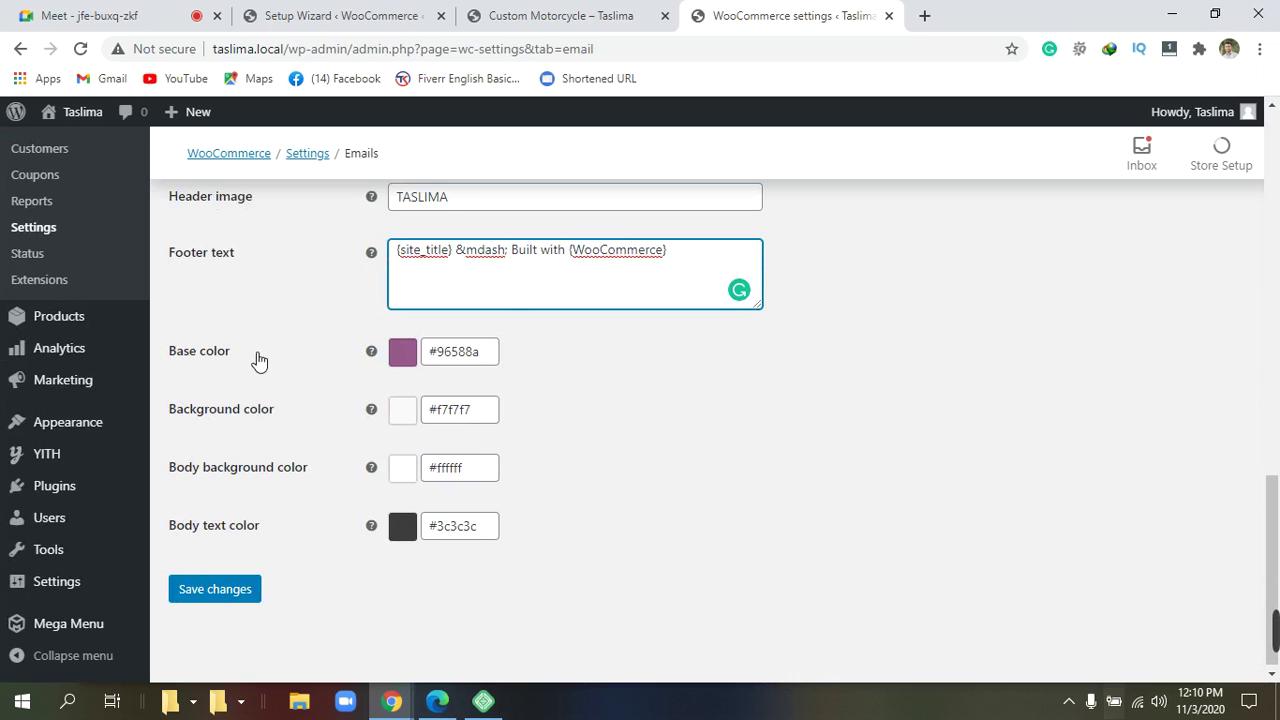
Erase the default footer text from the end, leaving only '{site_'.
click(689, 258)
key(BackSpace)
key(BackSpace)
key(BackSpace)
key(BackSpace)
key(BackSpace)
key(BackSpace)
key(BackSpace)
key(BackSpace)
key(BackSpace)
key(BackSpace)
key(BackSpace)
key(BackSpace)
key(BackSpace)
key(BackSpace)
key(BackSpace)
key(BackSpace)
key(BackSpace)
key(BackSpace)
key(BackSpace)
key(BackSpace)
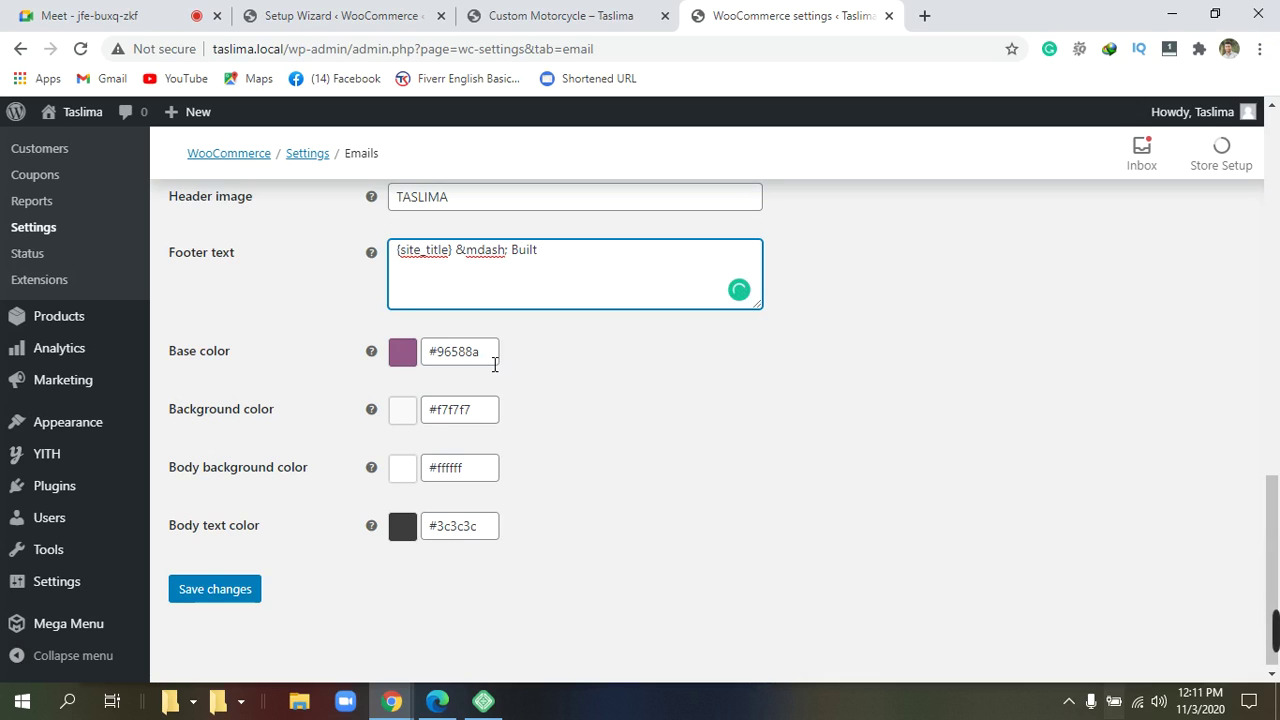
key(BackSpace)
key(BackSpace)
key(BackSpace)
key(BackSpace)
key(BackSpace)
key(BackSpace)
key(BackSpace)
key(BackSpace)
key(BackSpace)
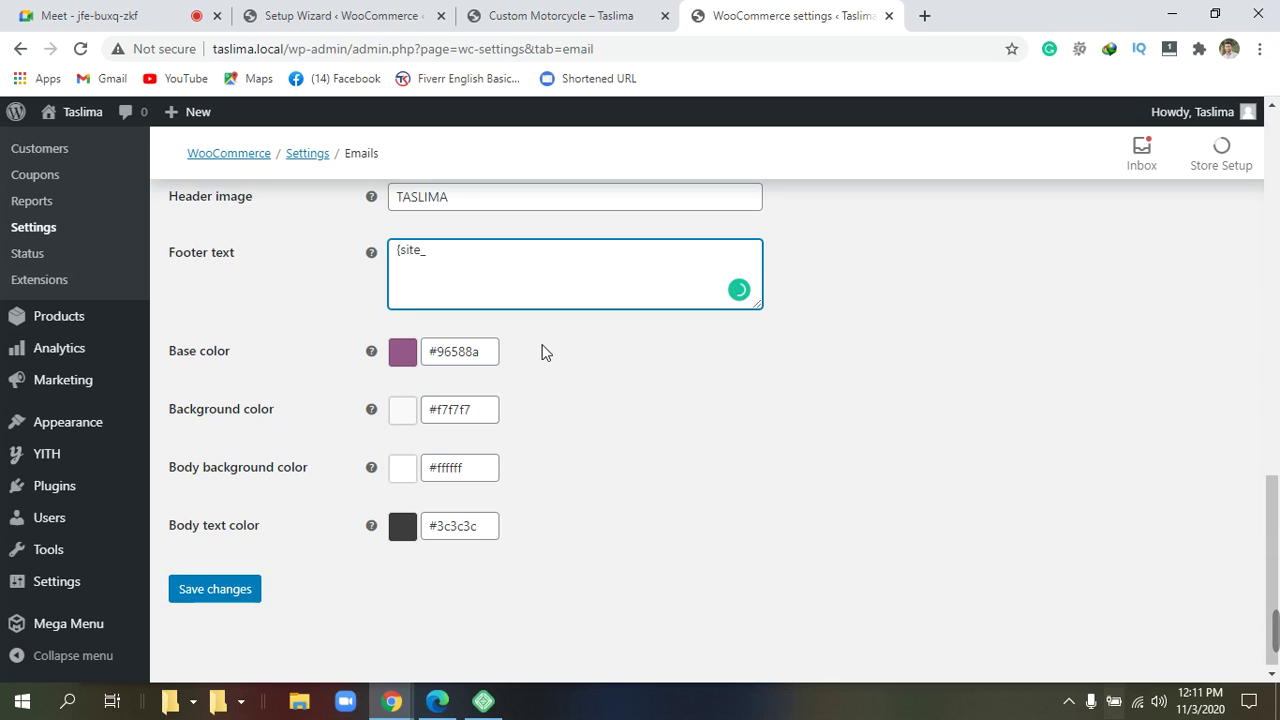
key(BackSpace)
key(BackSpace)
key(BackSpace)
key(BackSpace)
key(BackSpace)
key(BackSpace)
Pick the brighter magenta #ad3c97 as the email base colour.
click(472, 354)
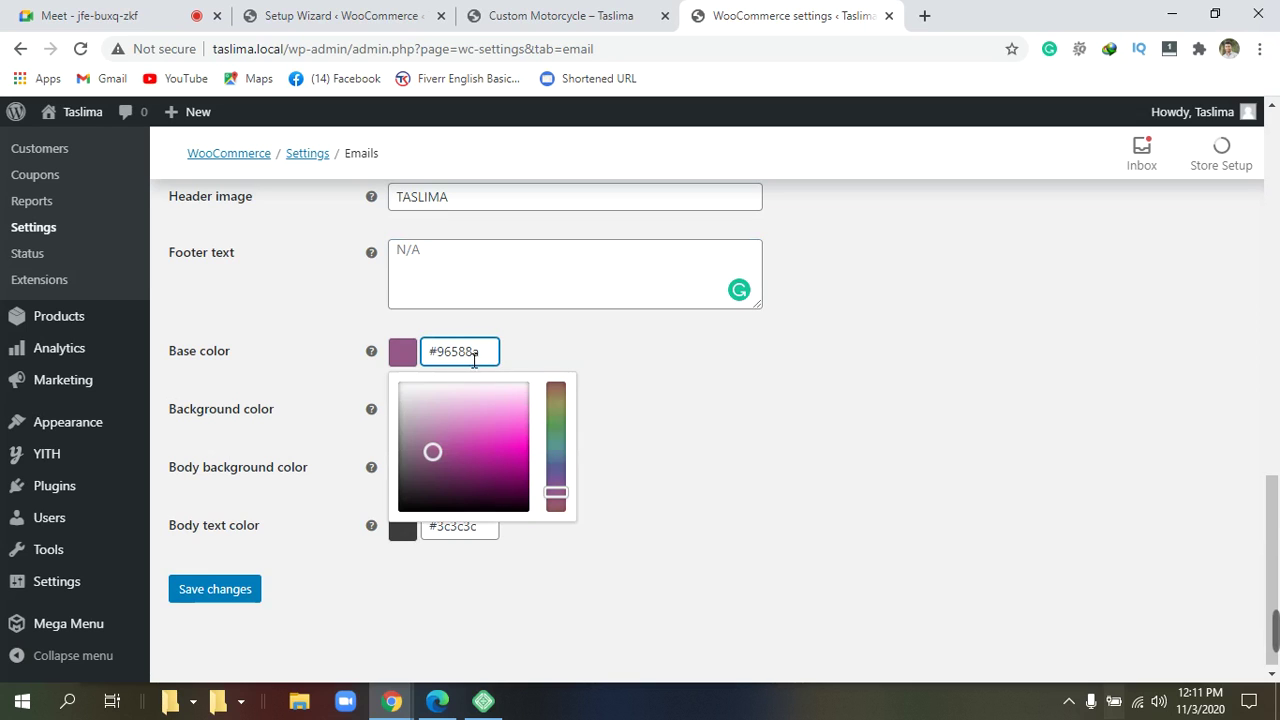
click(461, 453)
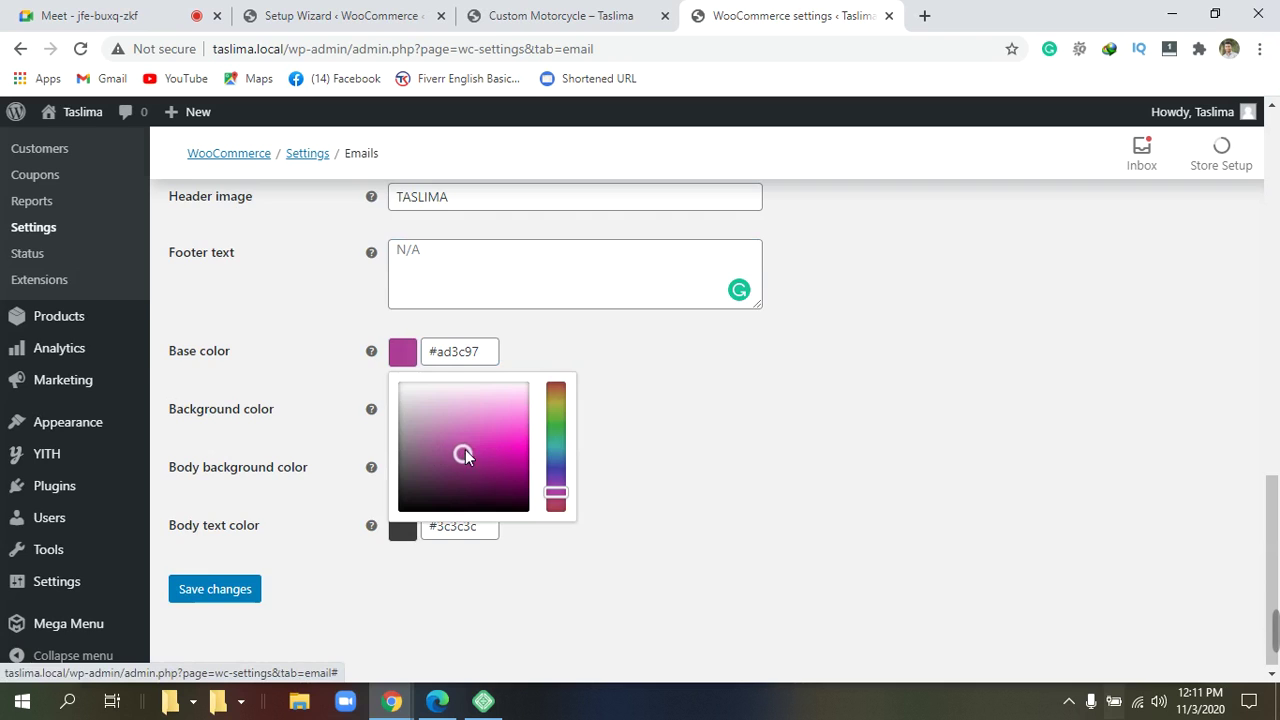
click(465, 449)
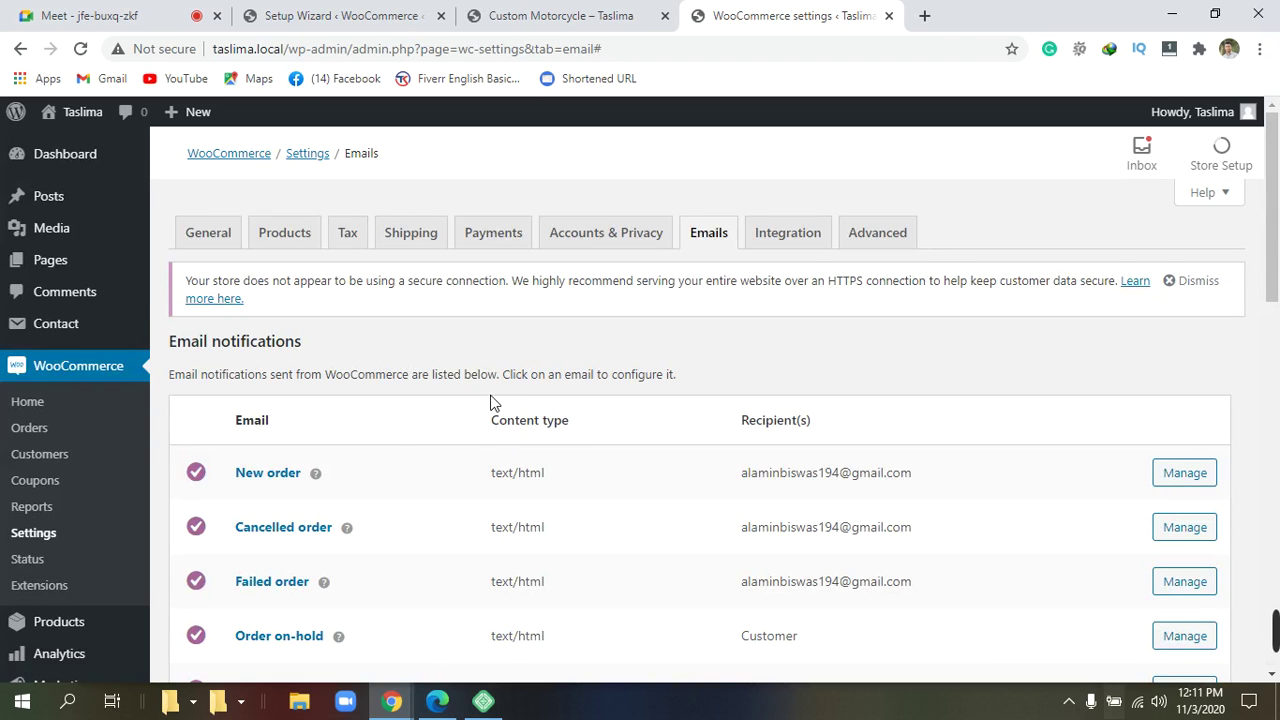
scroll(502, 405, down, 5)
scroll(494, 400, down, 5)
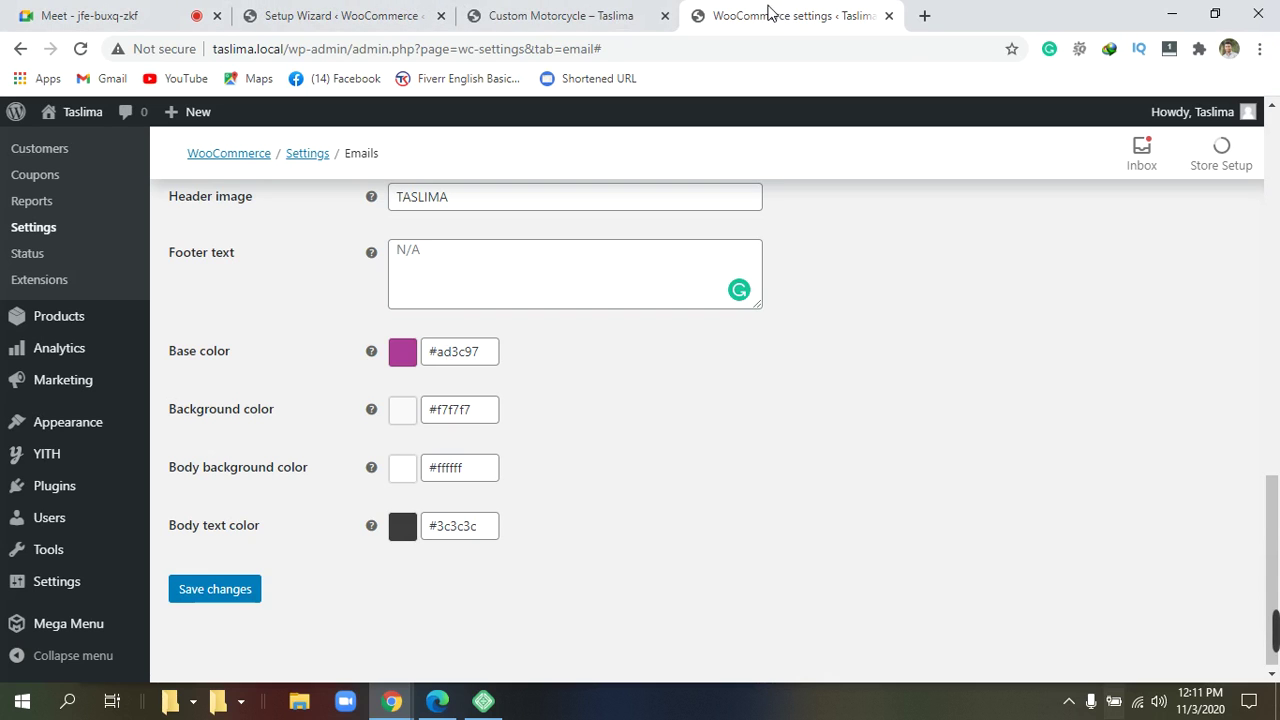
Switch to the Fiverr profile in Edge and check the Messages dropdown before closing it.
click(438, 700)
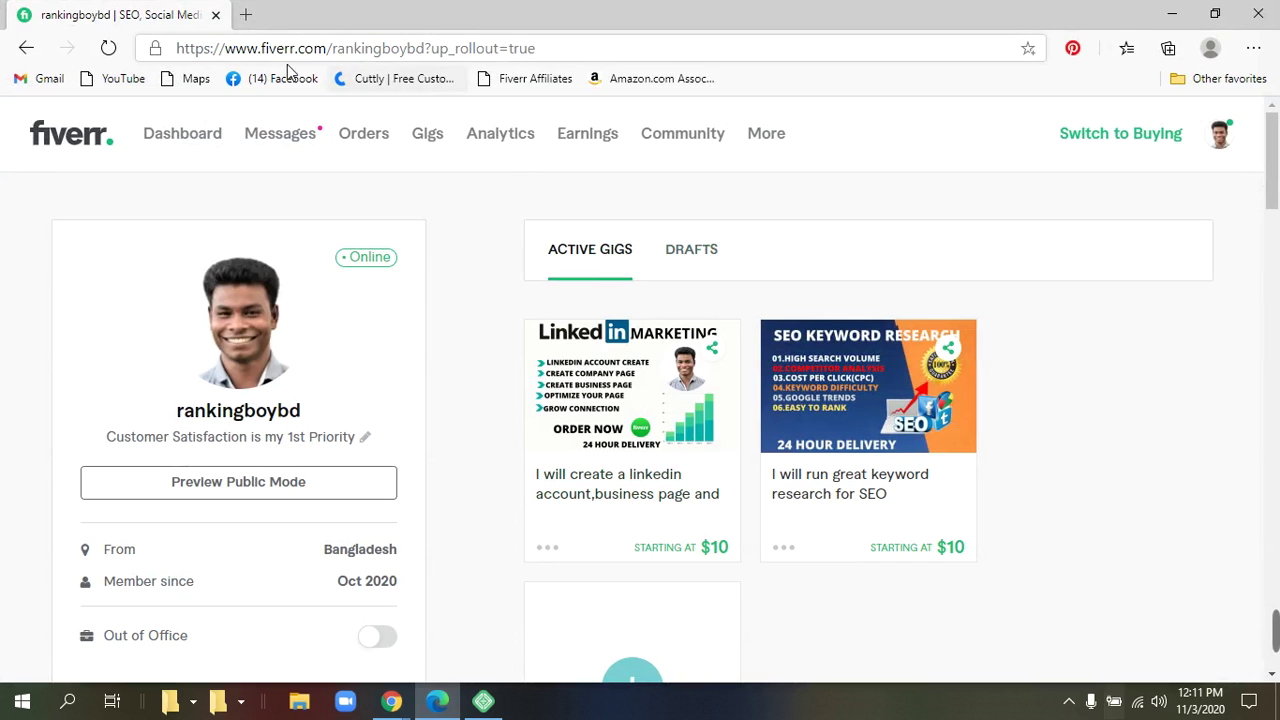
click(301, 140)
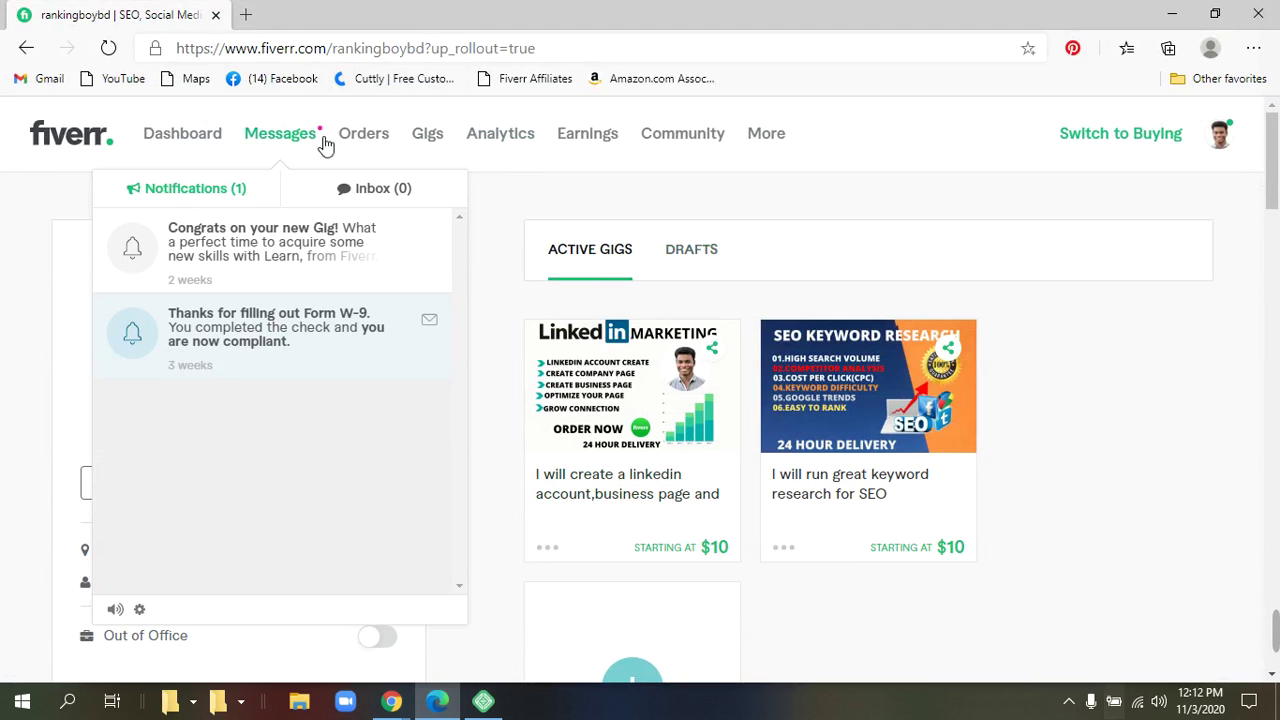
click(893, 222)
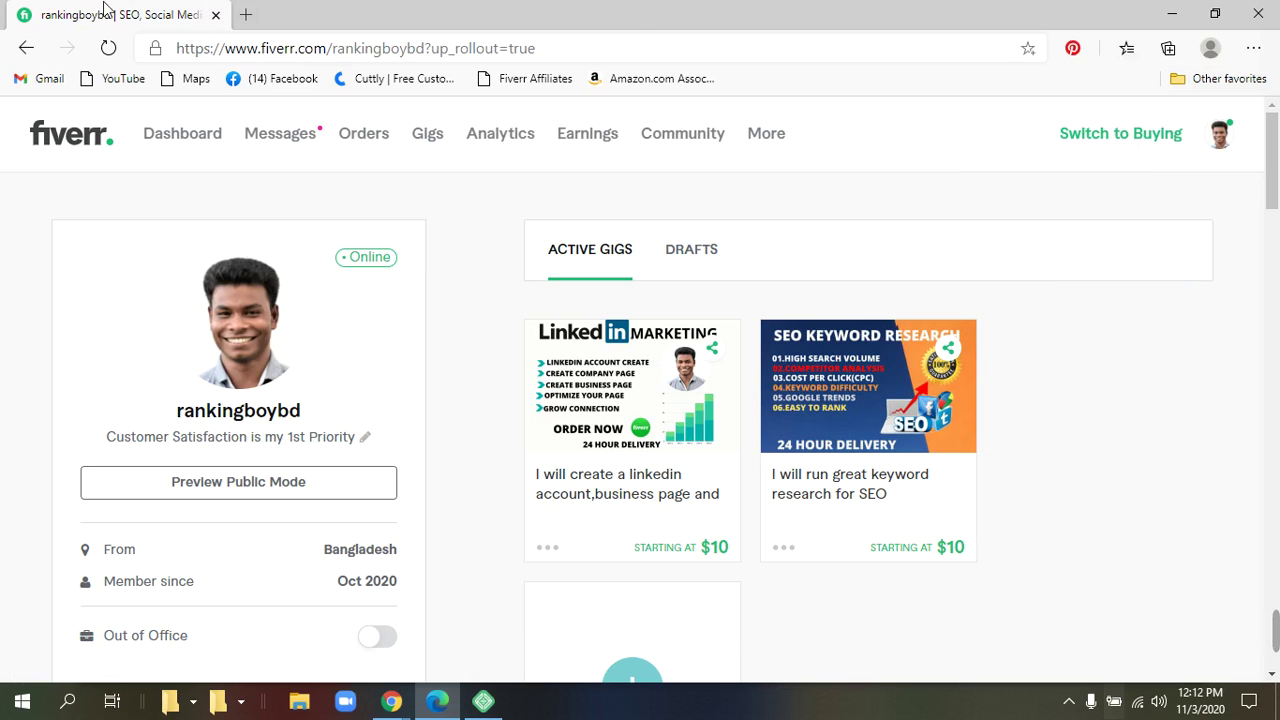
Back in Chrome, open a new tab with the Gmail inbox.
mouse_move(400, 700)
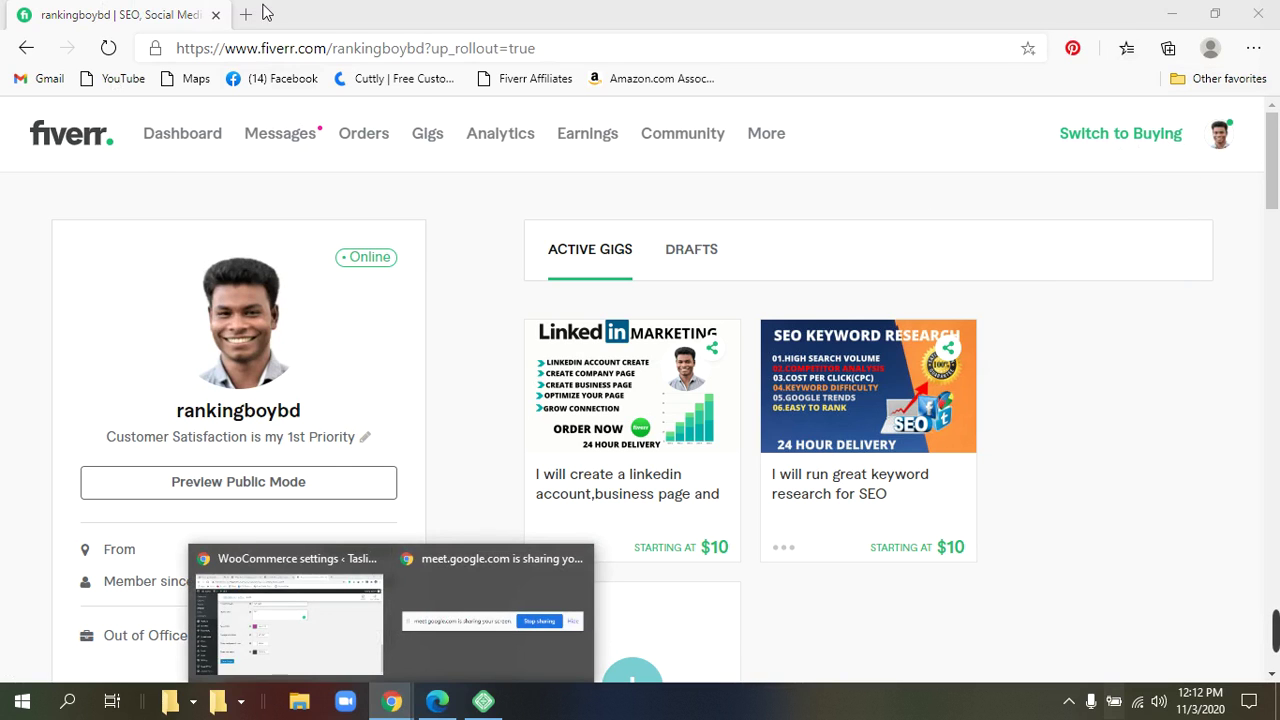
click(283, 597)
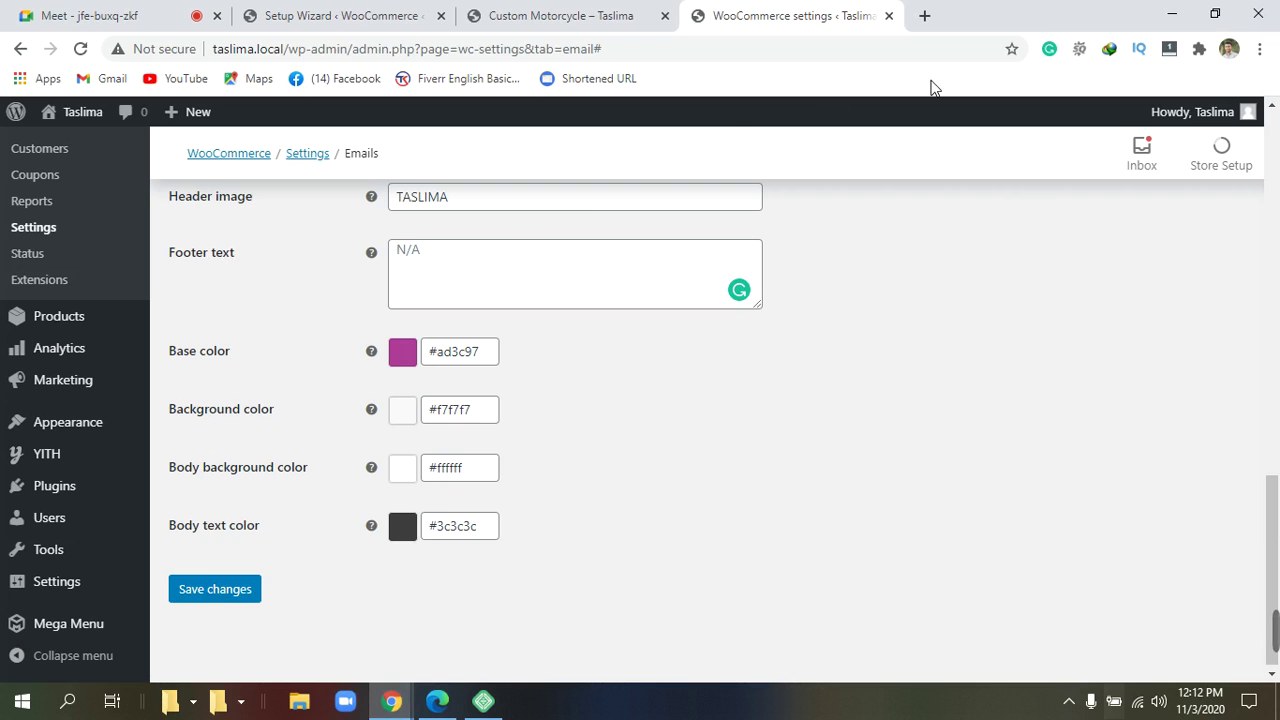
click(920, 14)
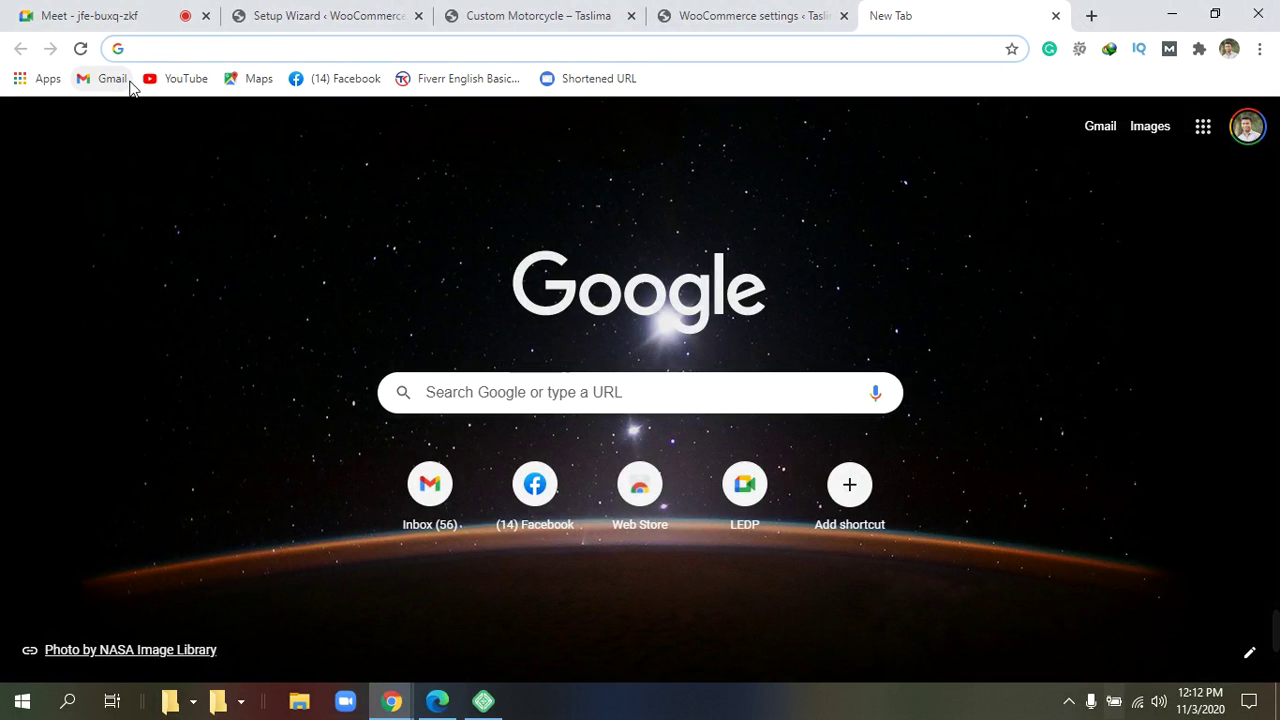
click(113, 86)
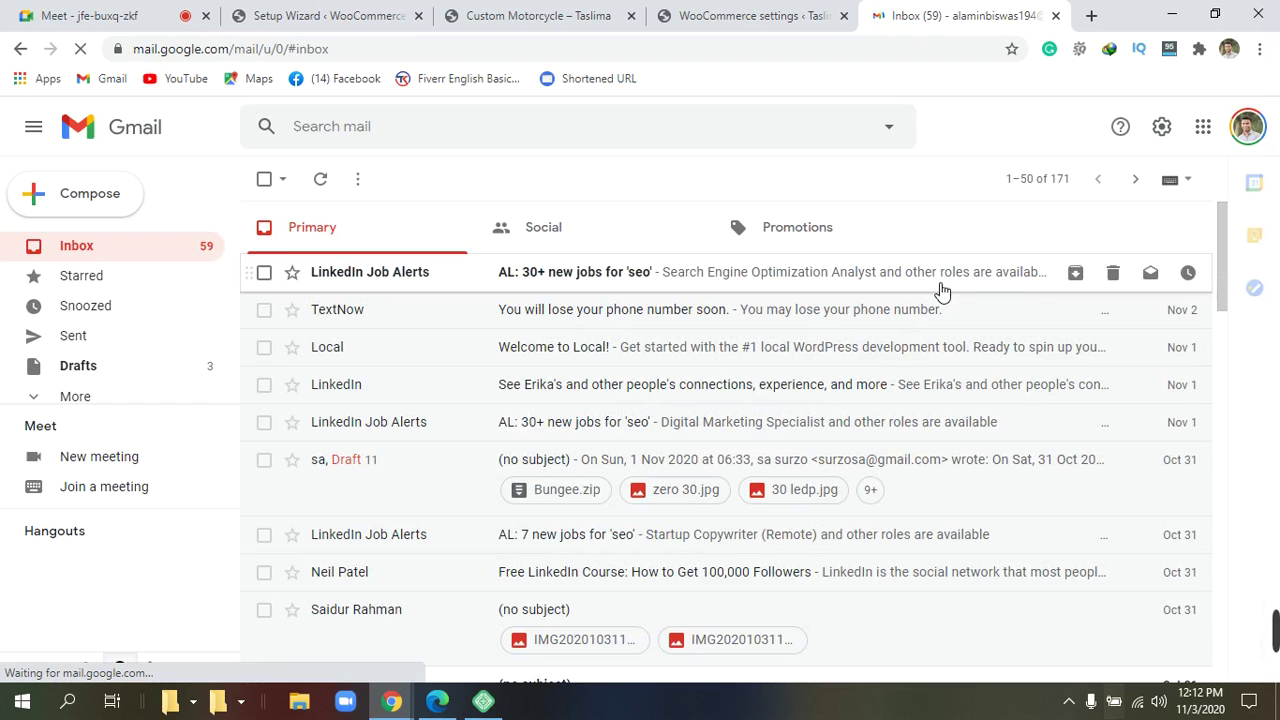
Scroll through the inbox's 59 unread conversations and back to the top.
scroll(737, 340, down, 2)
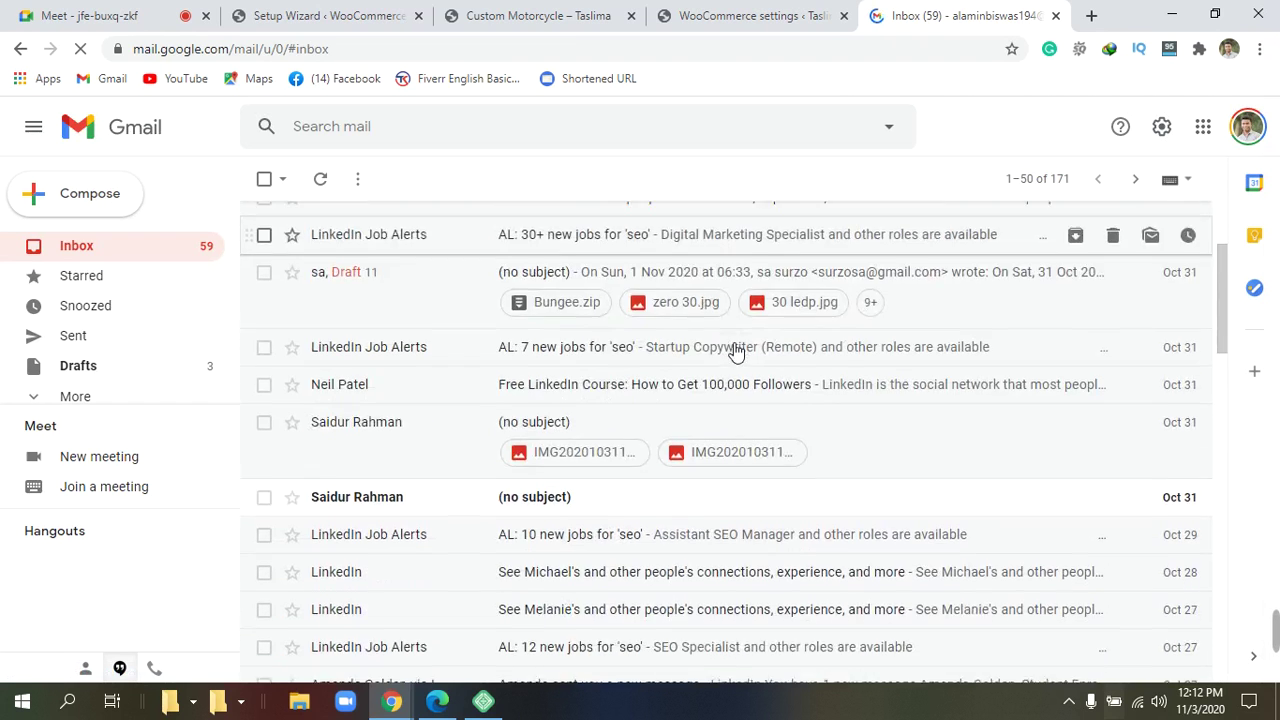
scroll(737, 352, down, 4)
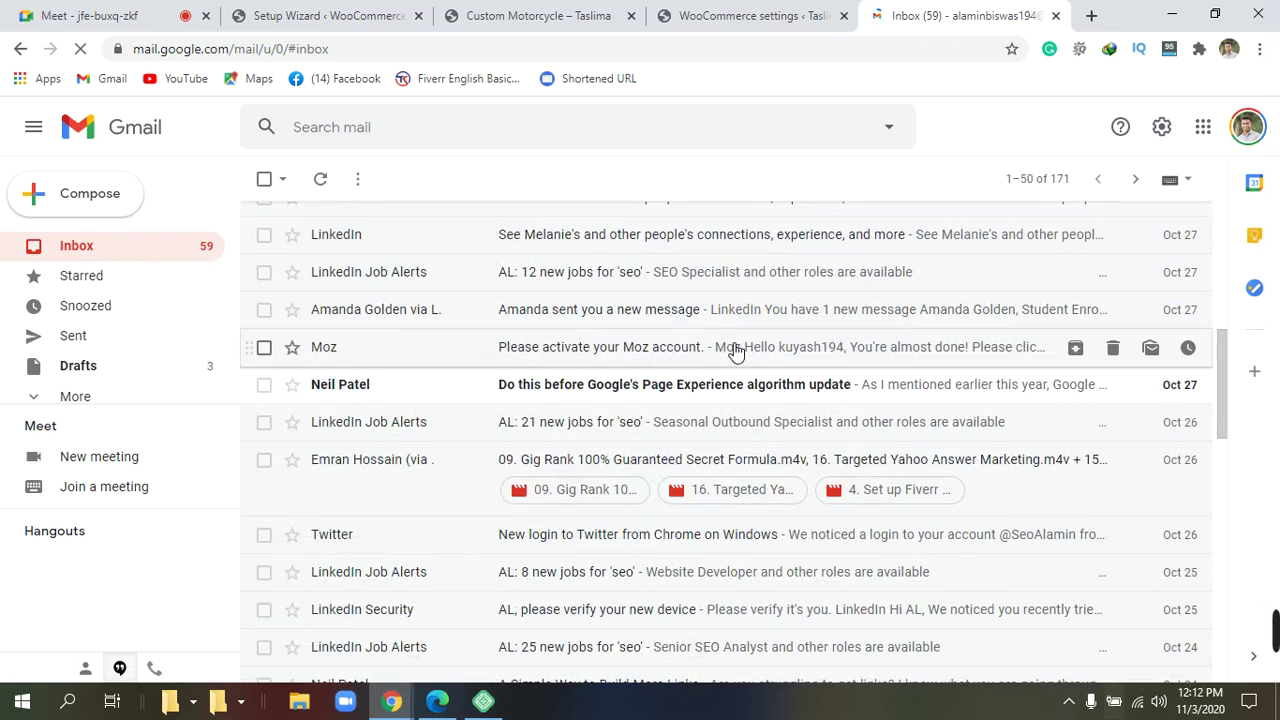
scroll(737, 352, down, 2)
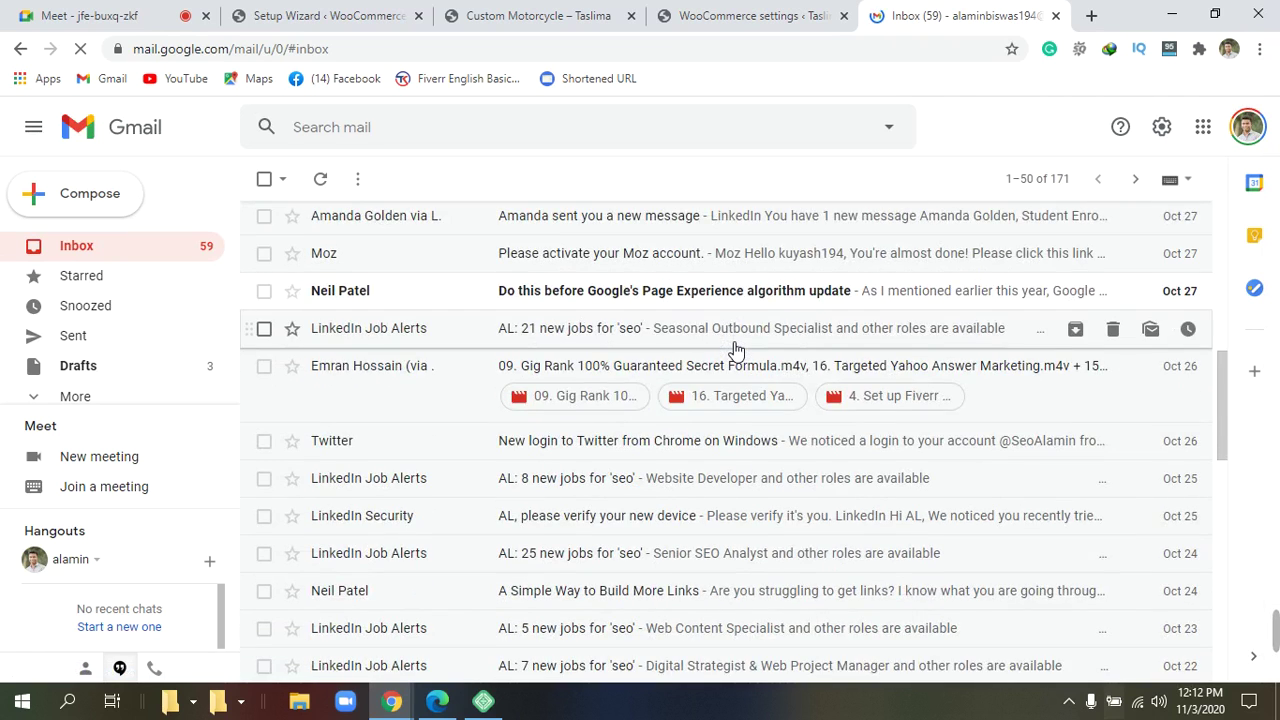
scroll(737, 350, down, 2)
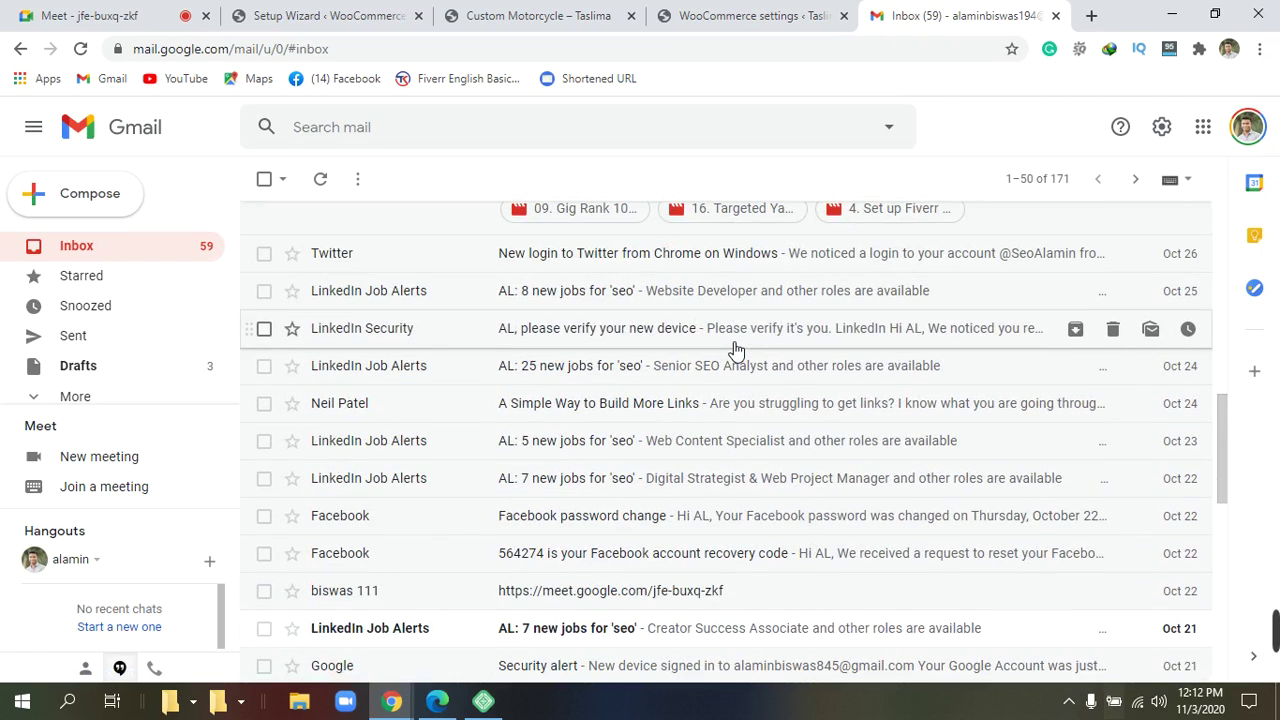
scroll(737, 350, down, 3)
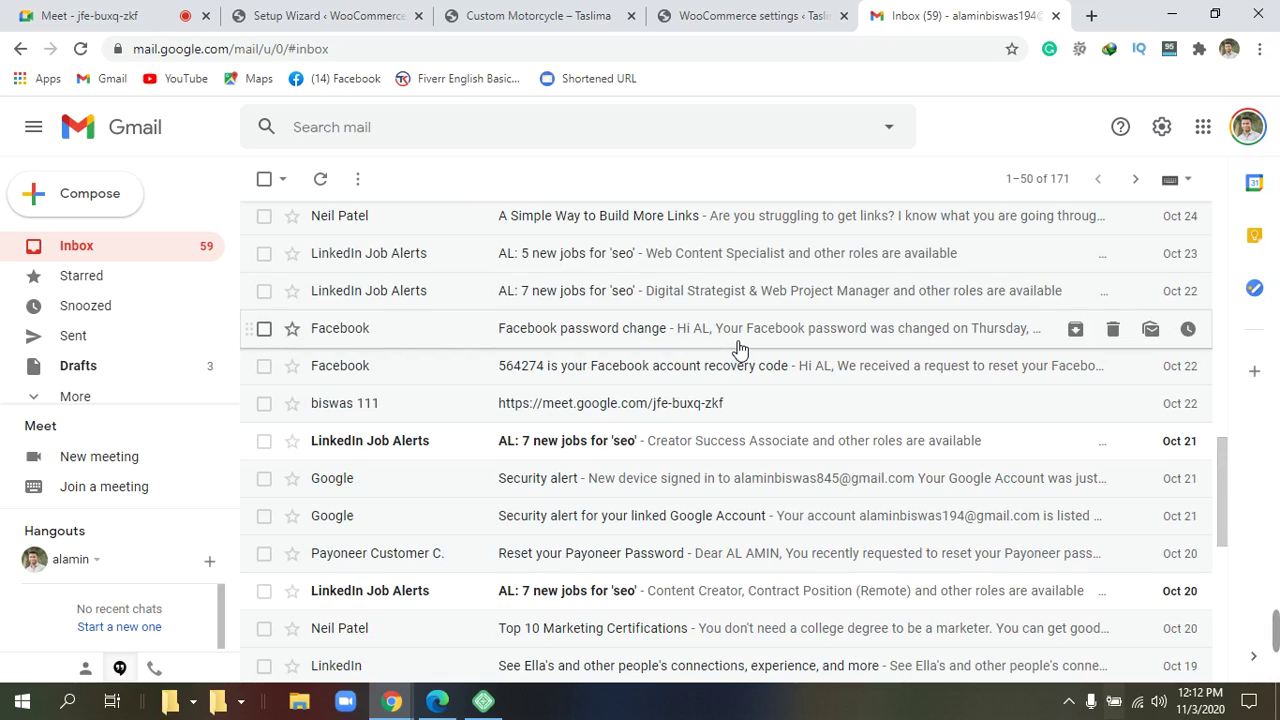
scroll(737, 350, down, 8)
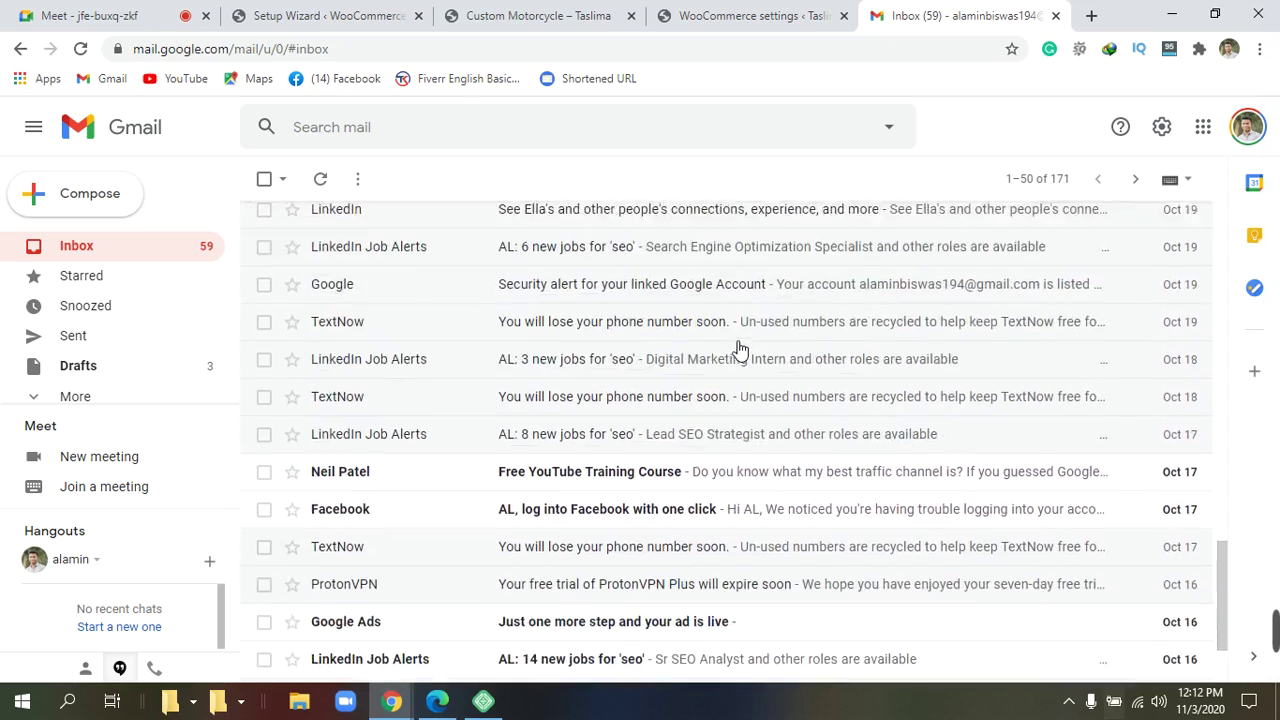
scroll(737, 350, down, 2)
scroll(744, 347, down, 1)
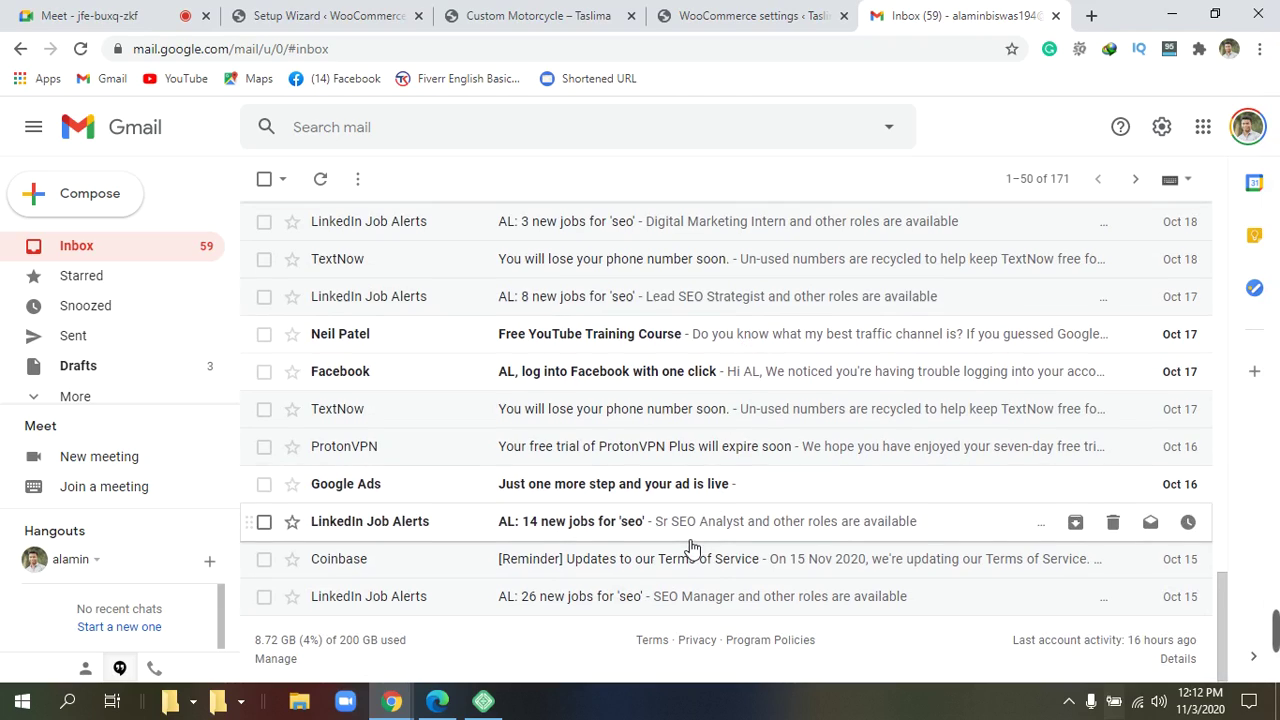
scroll(690, 545, up, 3)
scroll(690, 545, up, 15)
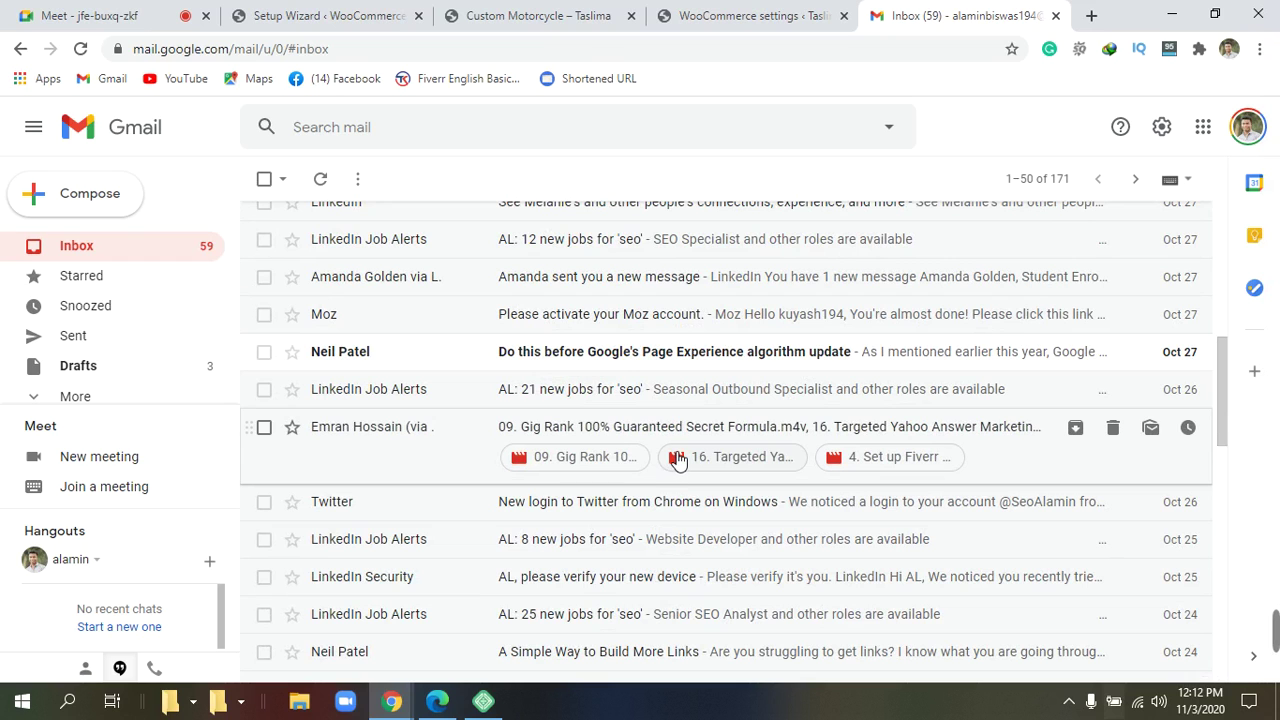
scroll(645, 440, up, 3)
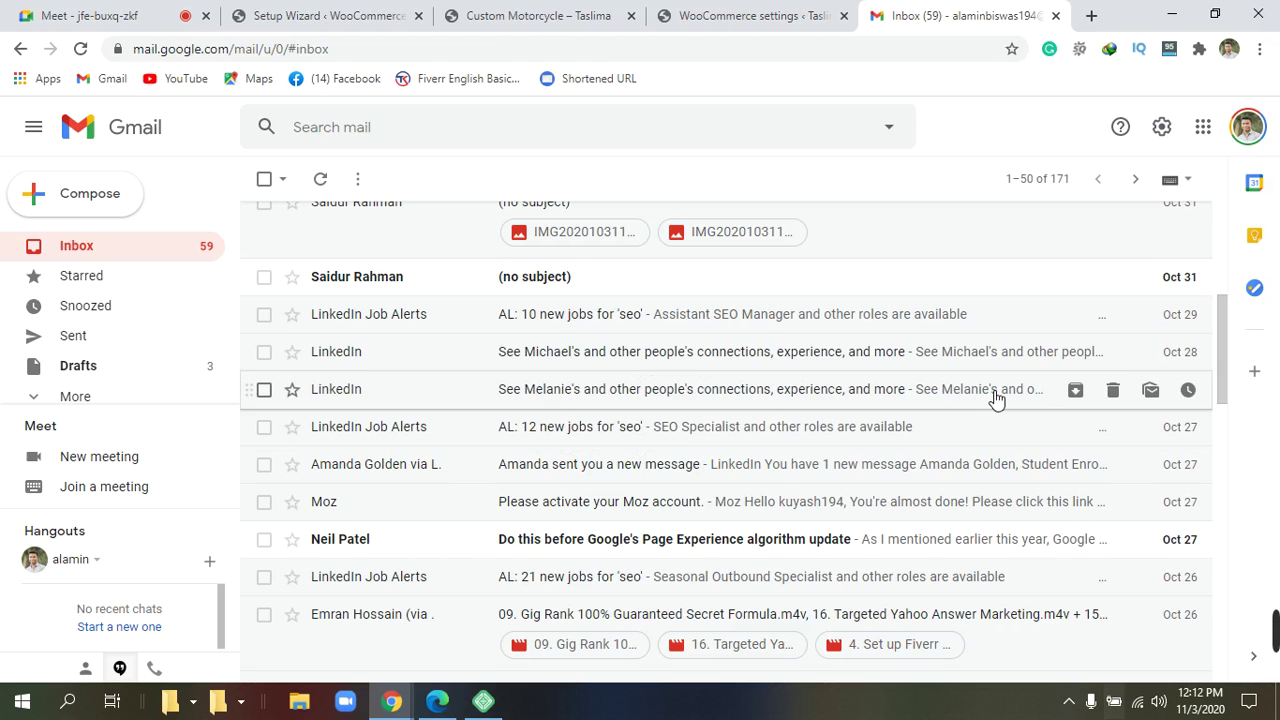
scroll(760, 325, up, 5)
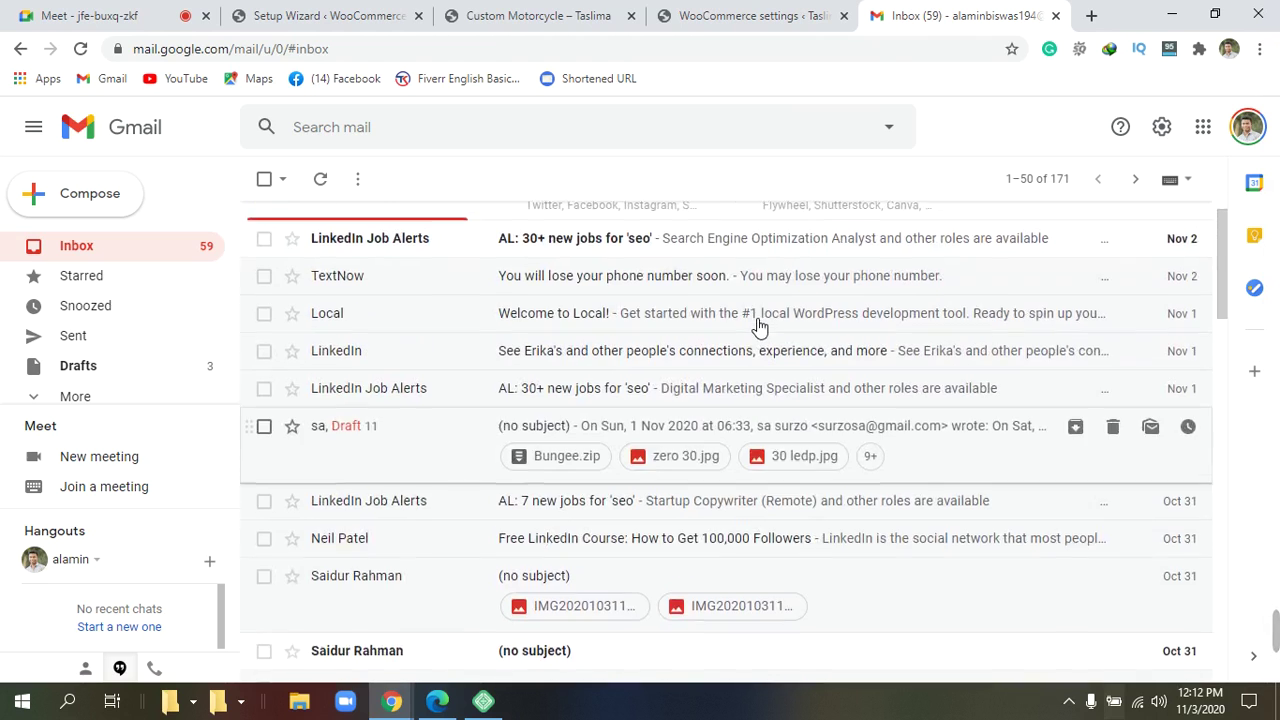
mouse_move(1276, 632)
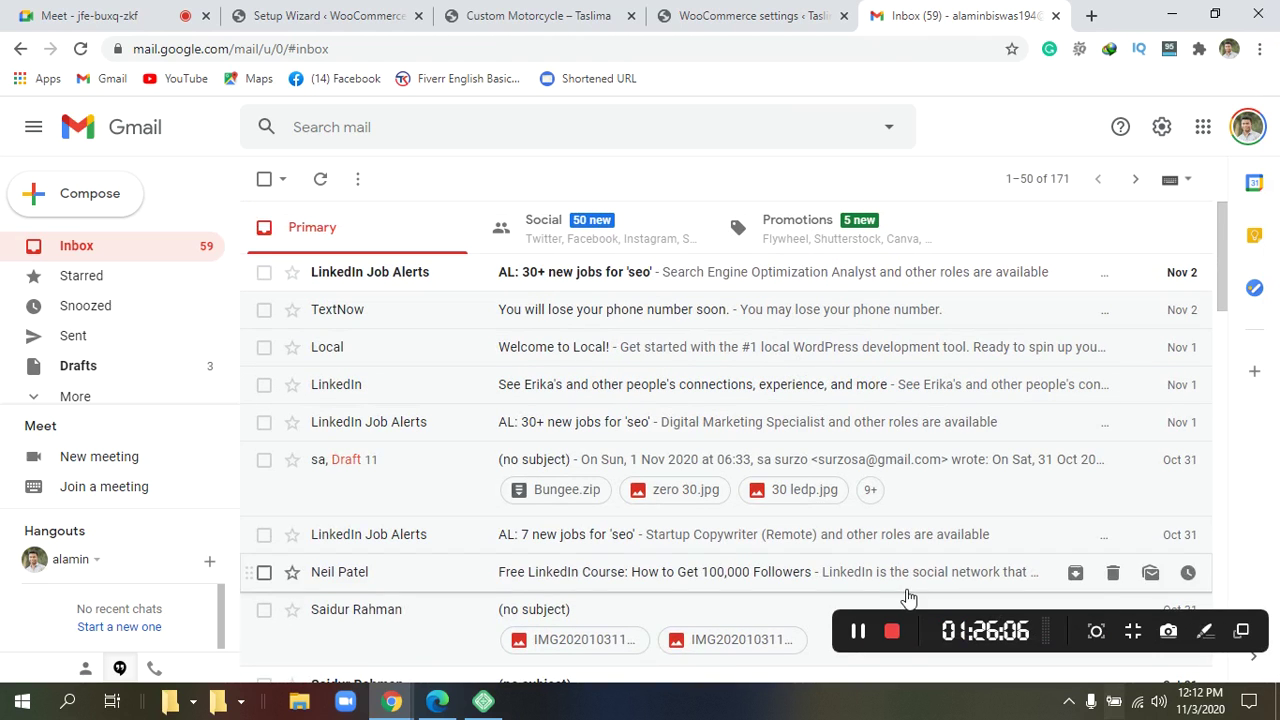
click(866, 634)
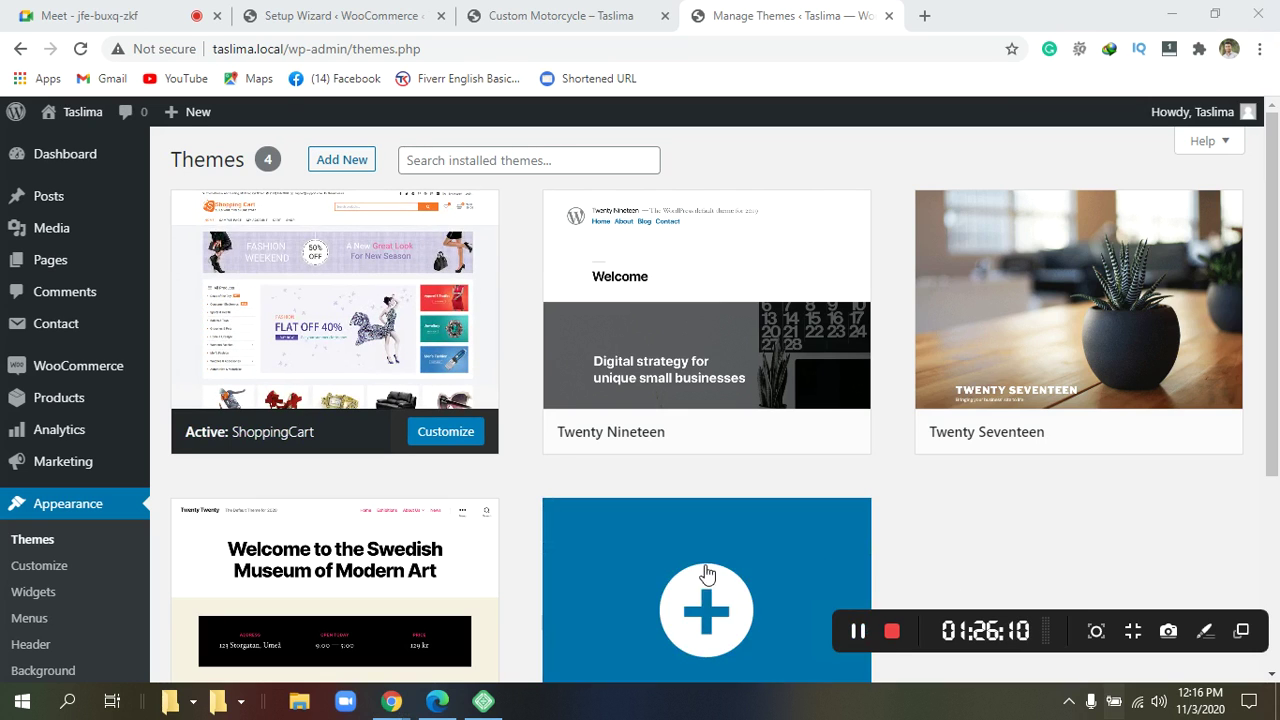
scroll(489, 334, down, 3)
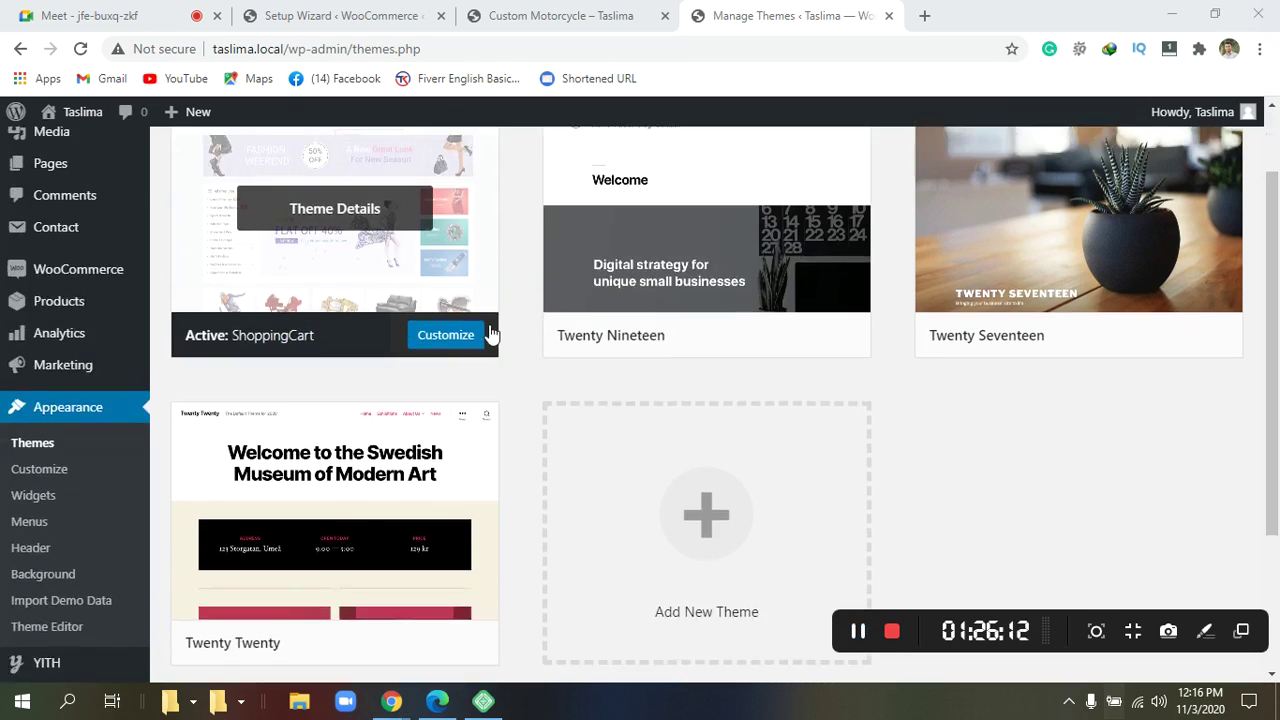
scroll(489, 334, up, 3)
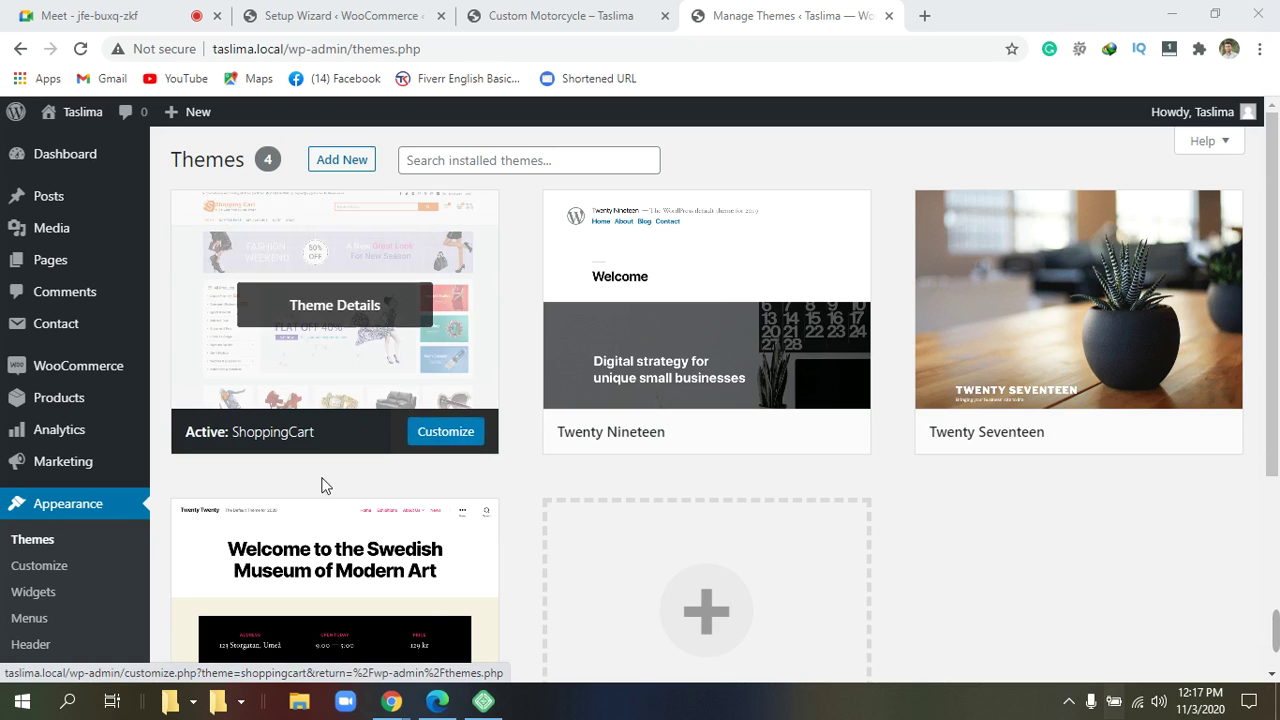
Open Appearance > Customize for the ShoppingCart theme and scroll the storefront preview.
click(63, 569)
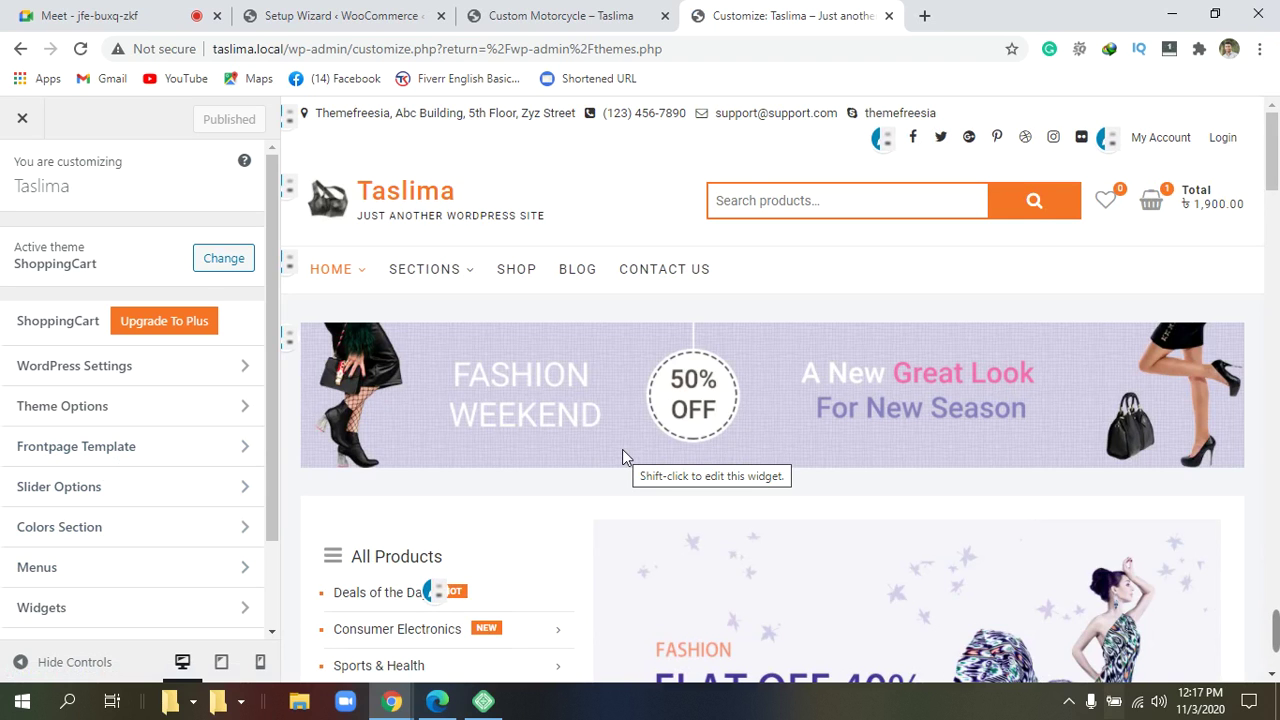
scroll(622, 455, down, 3)
scroll(630, 458, down, 10)
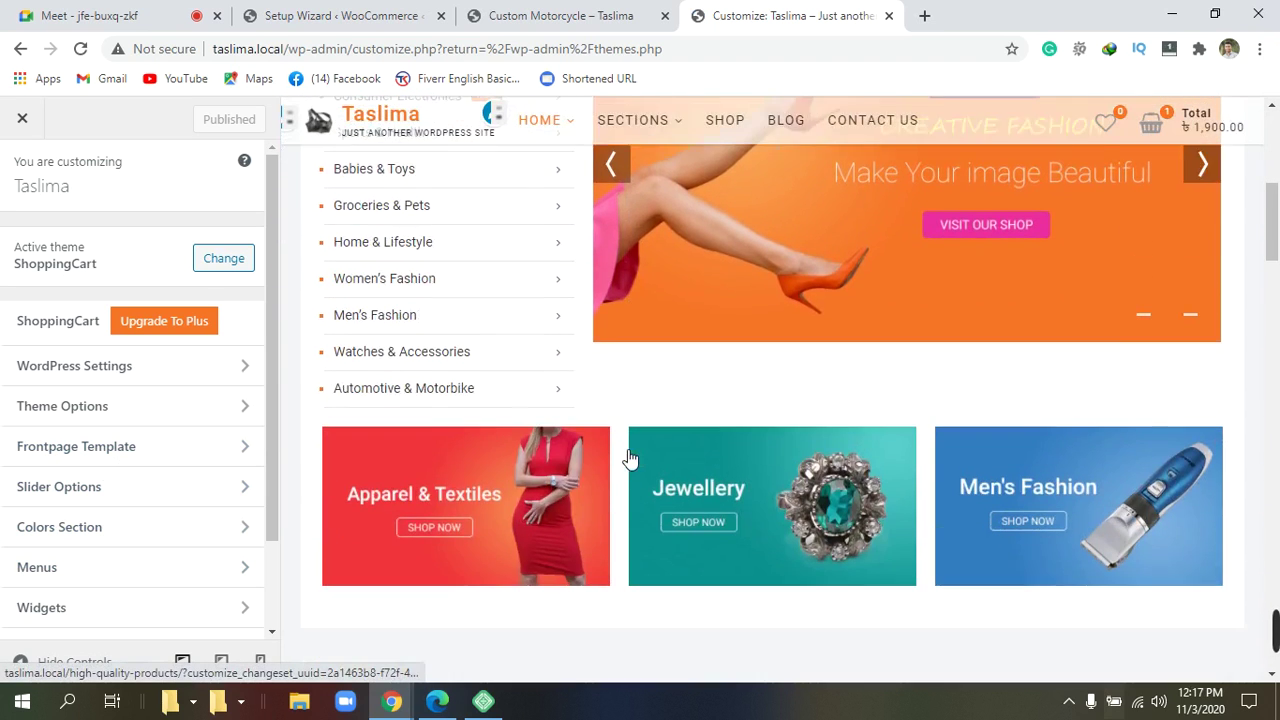
scroll(622, 456, up, 13)
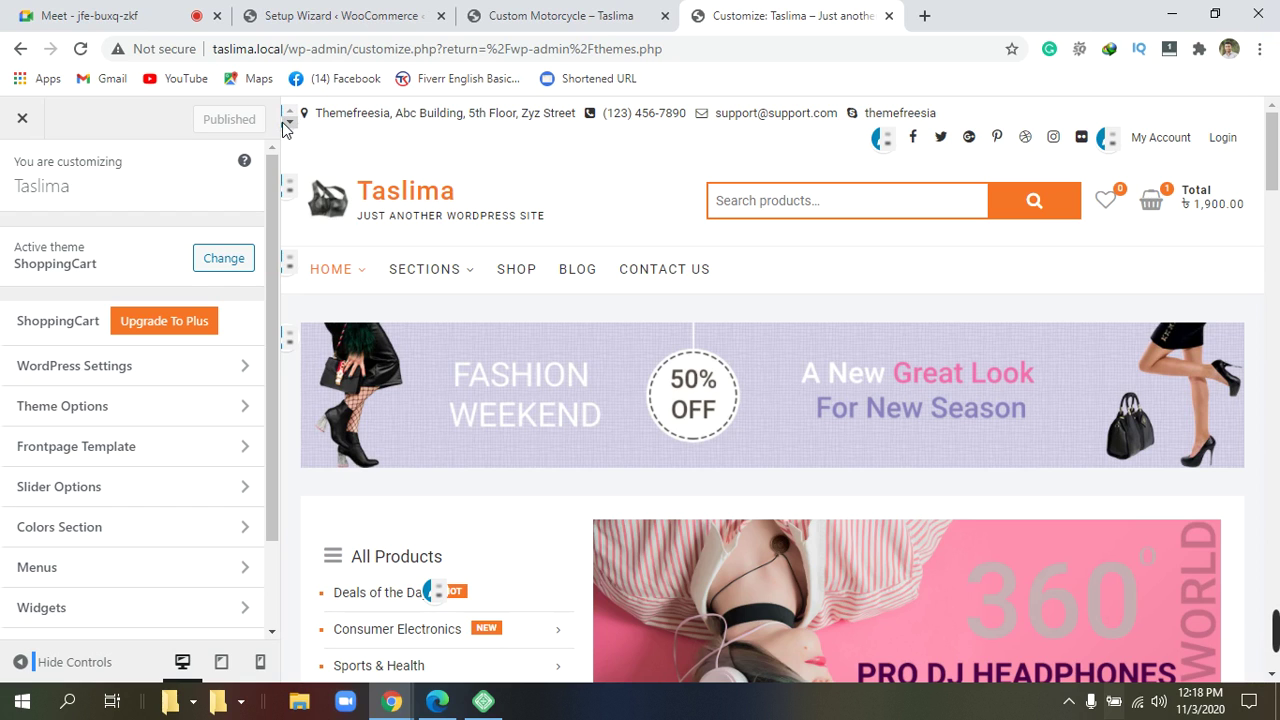
Open the Top Header Info text widget and delete the wrong town name from the address.
click(285, 124)
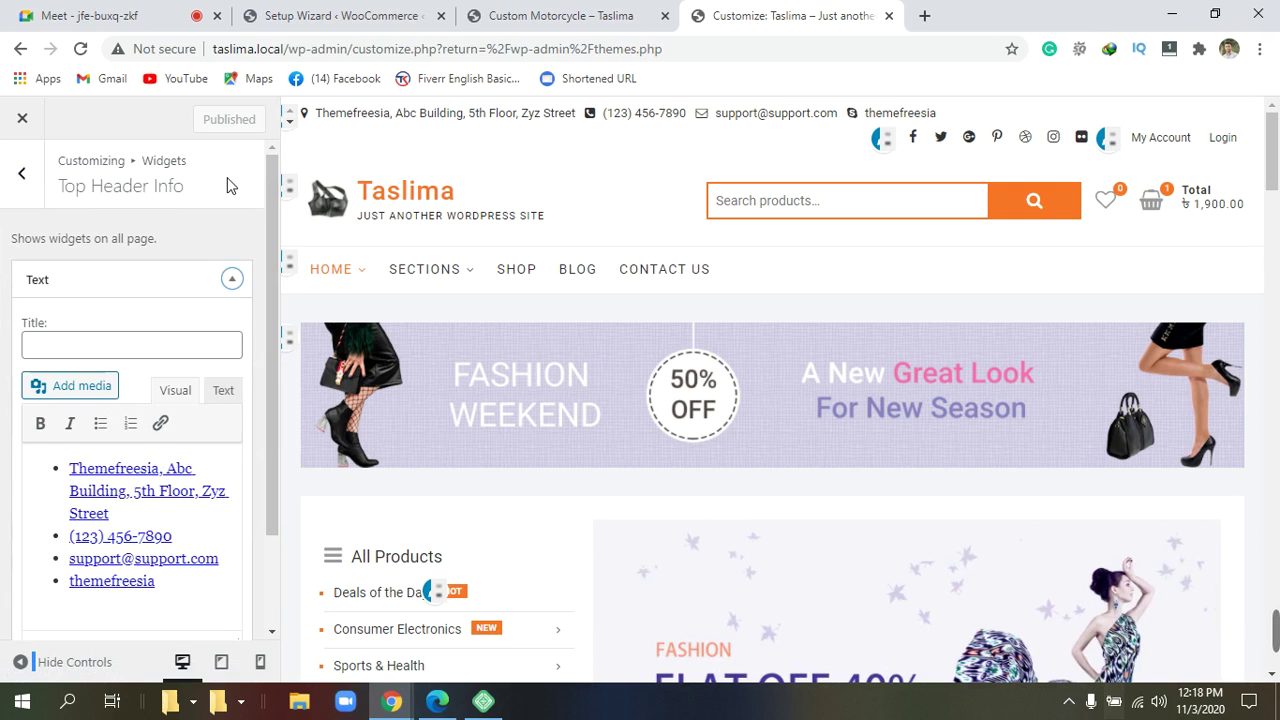
scroll(228, 189, down, 1)
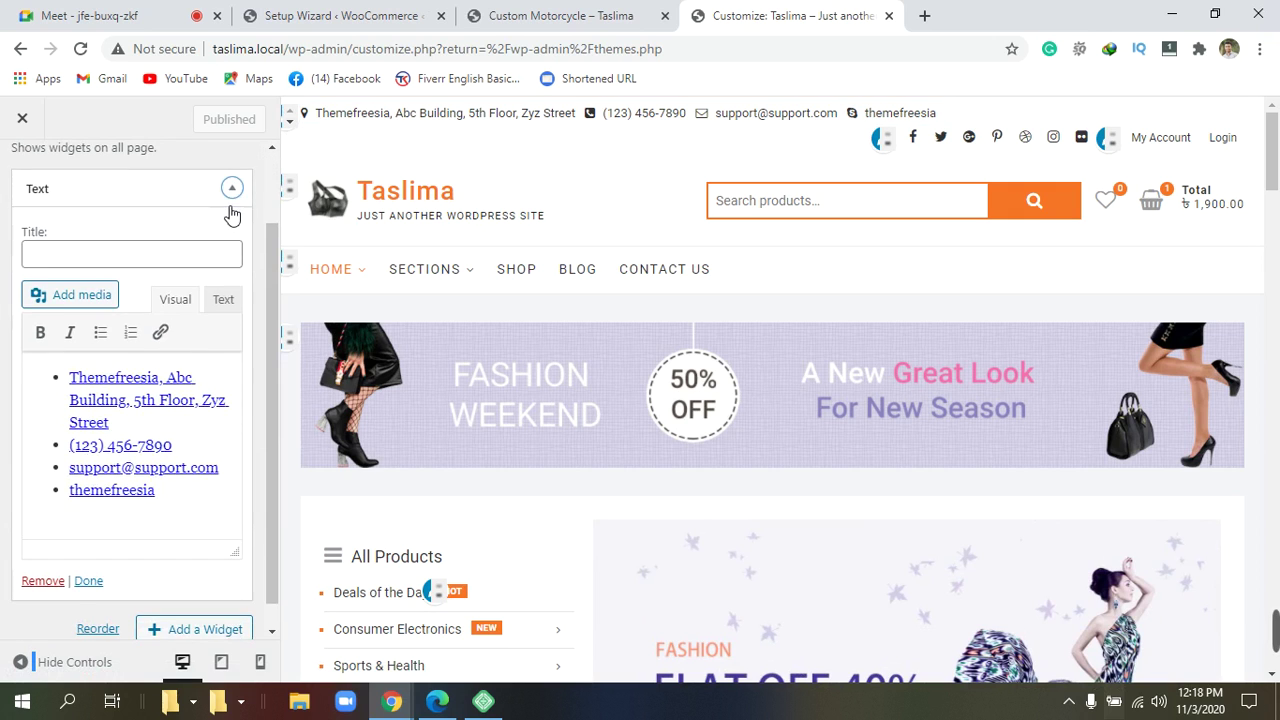
scroll(228, 212, up, 1)
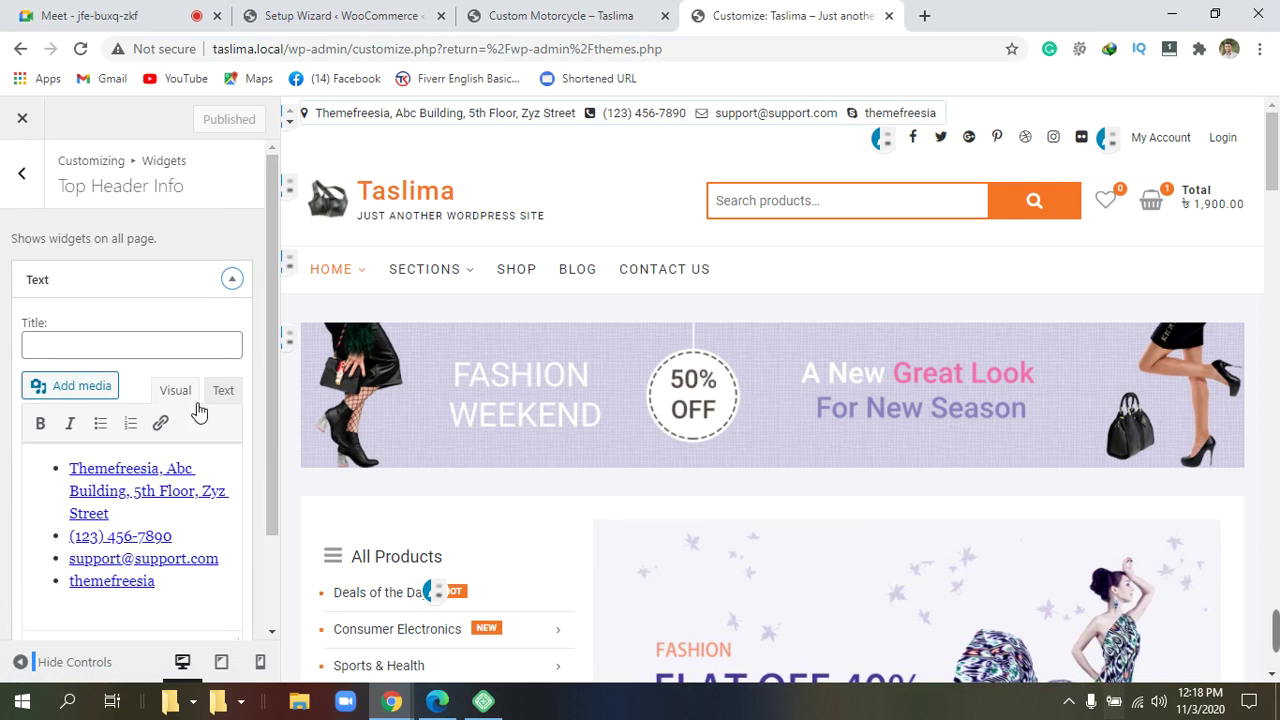
scroll(192, 510, down, 1)
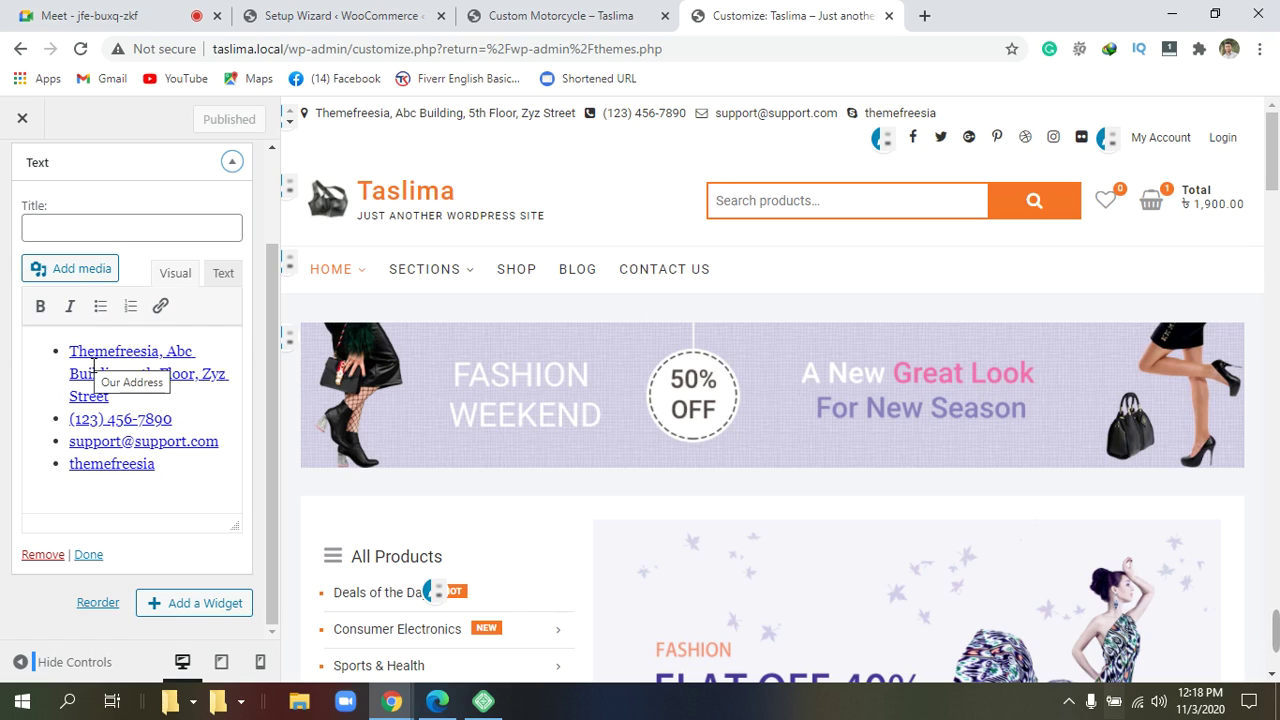
click(160, 358)
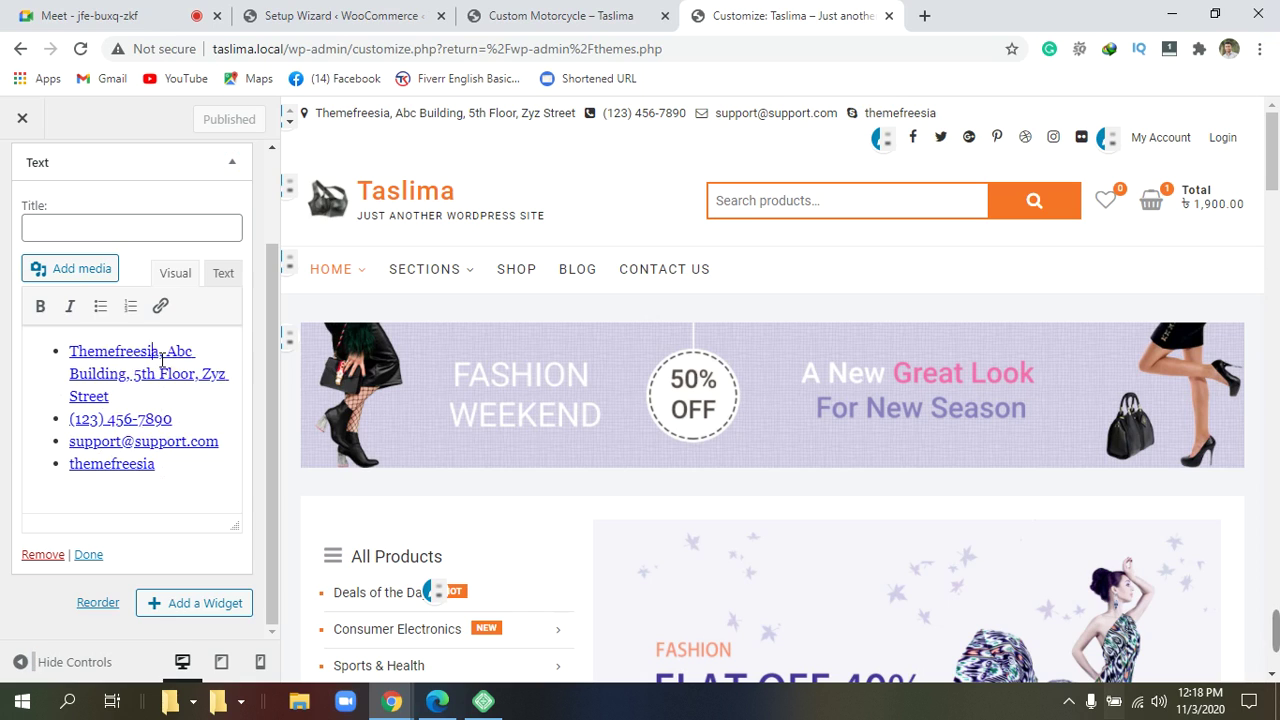
triple_click(162, 358)
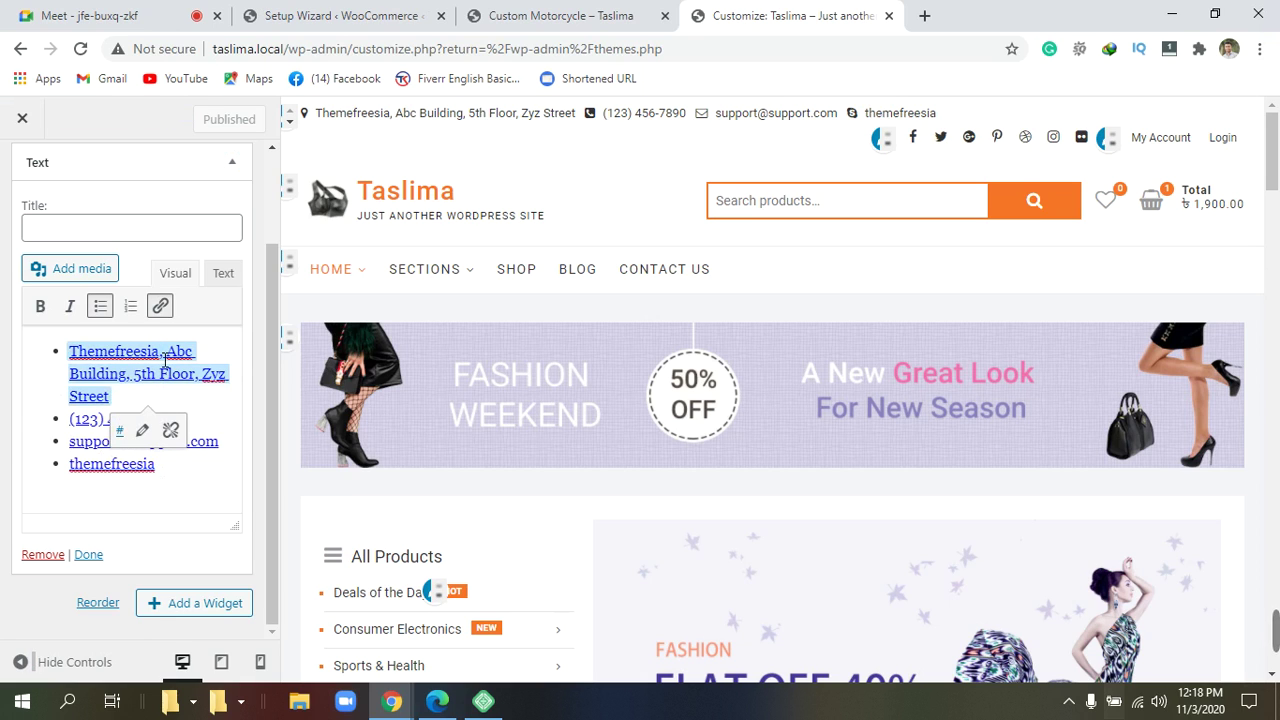
key(BackSpace)
key(BackSpace)
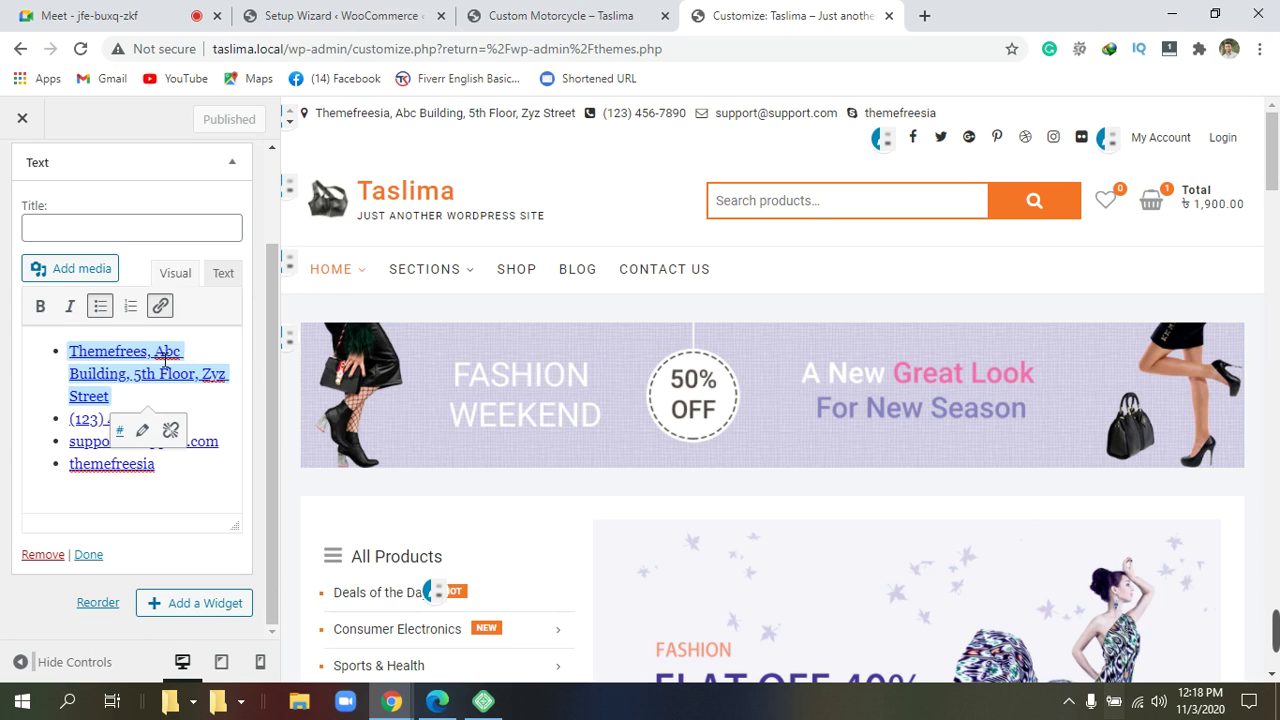
key(BackSpace)
key(BackSpace)
key(BackSpace)
key(BackSpace)
key(BackSpace)
key(BackSpace)
key(BackSpace)
key(BackSpace)
key(BackSpace)
key(BackSpace)
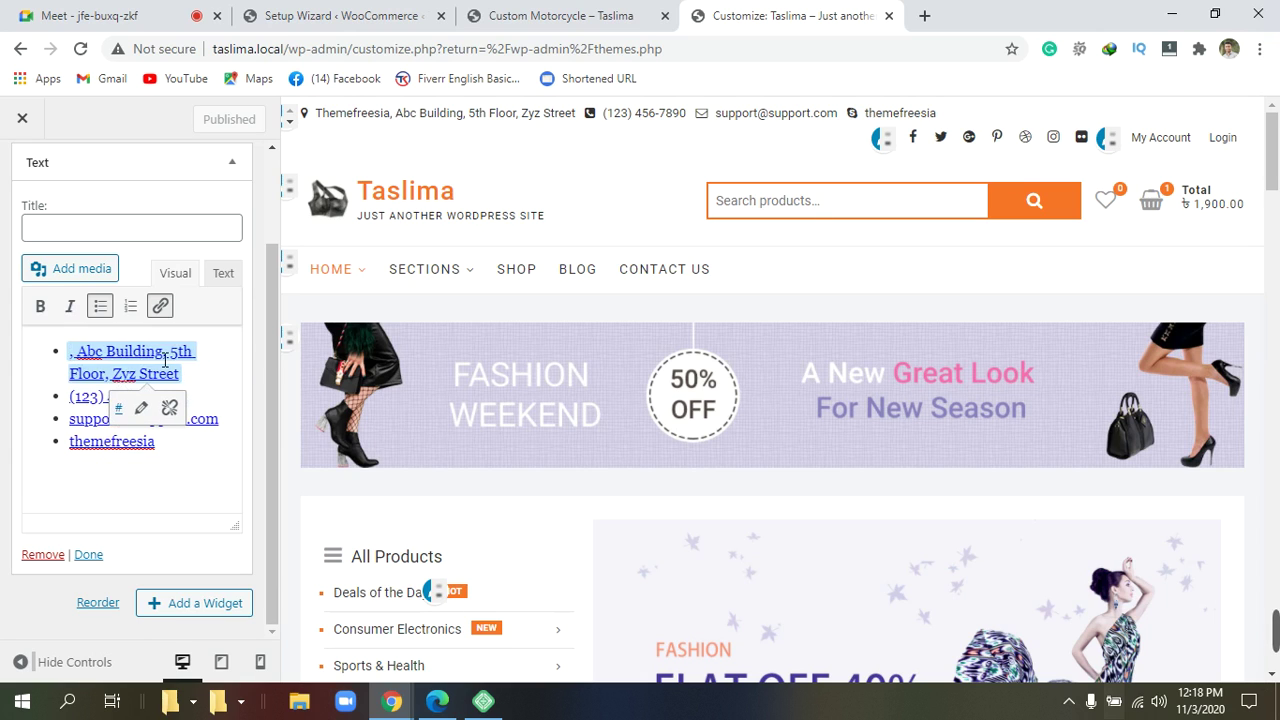
key(BackSpace)
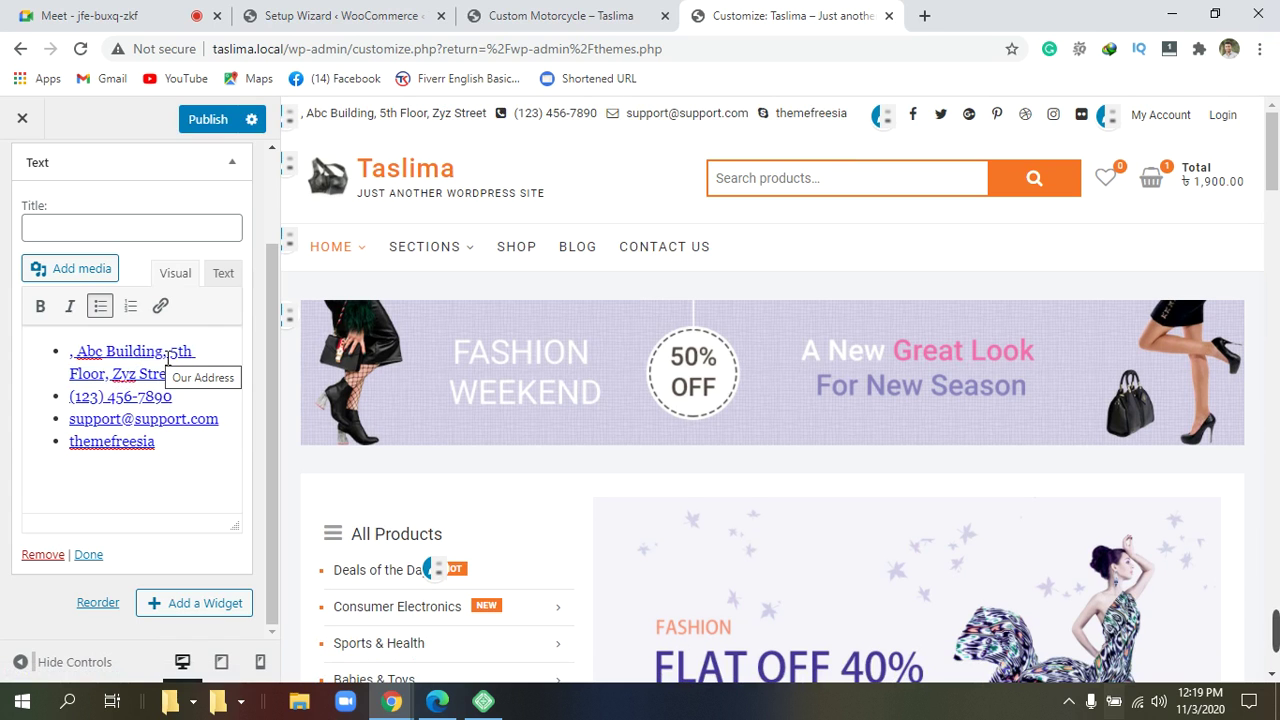
key(Delete)
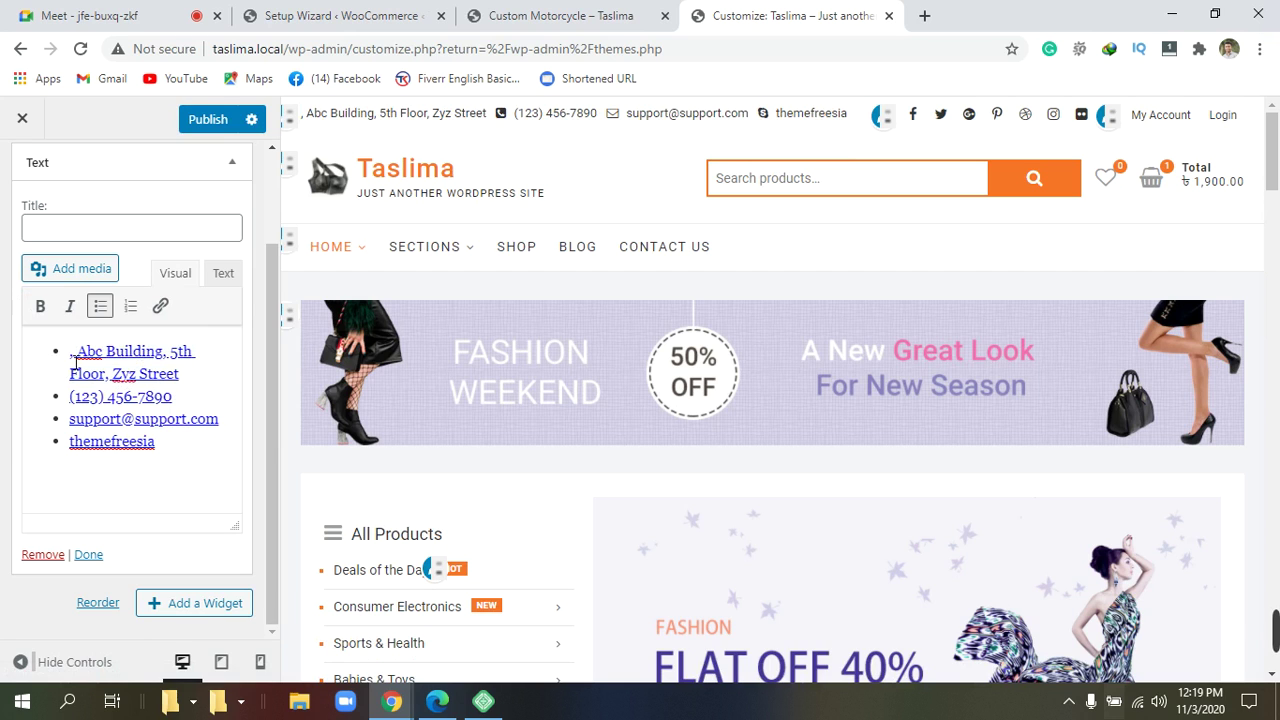
Spell the town as 'Tangail' at the start of the address line.
text(t)
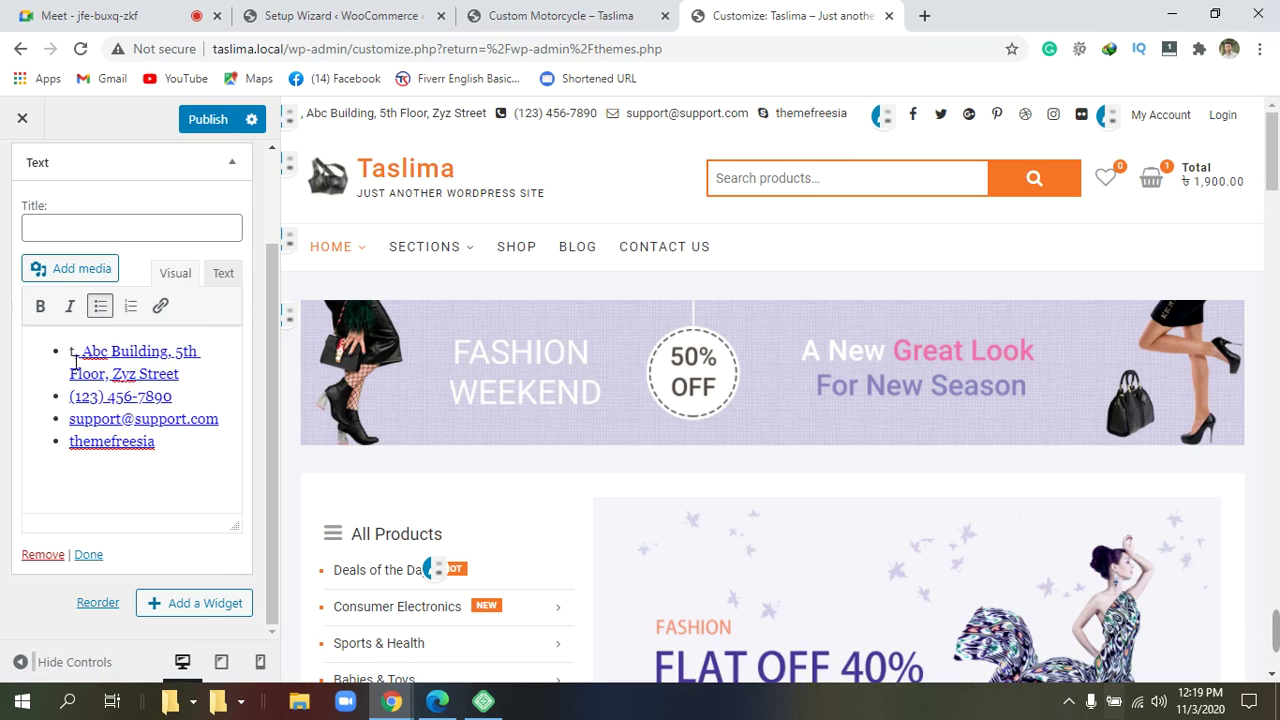
key(BackSpace)
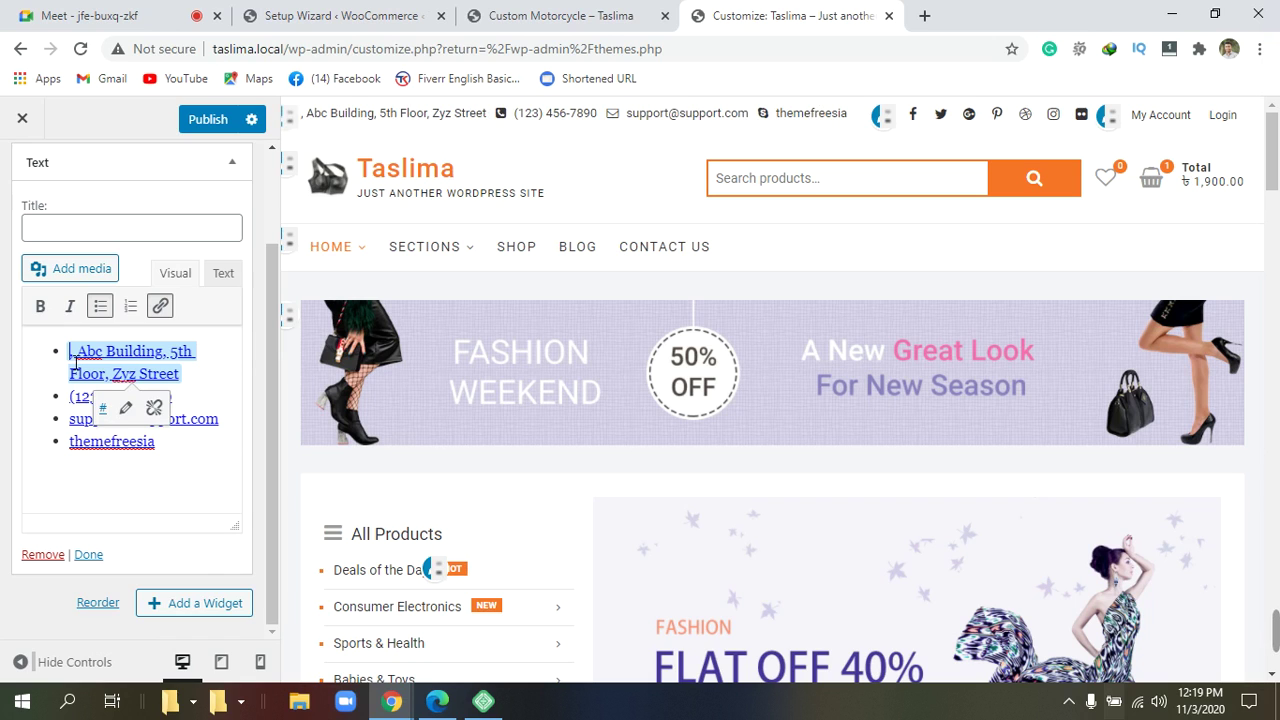
text(TA )
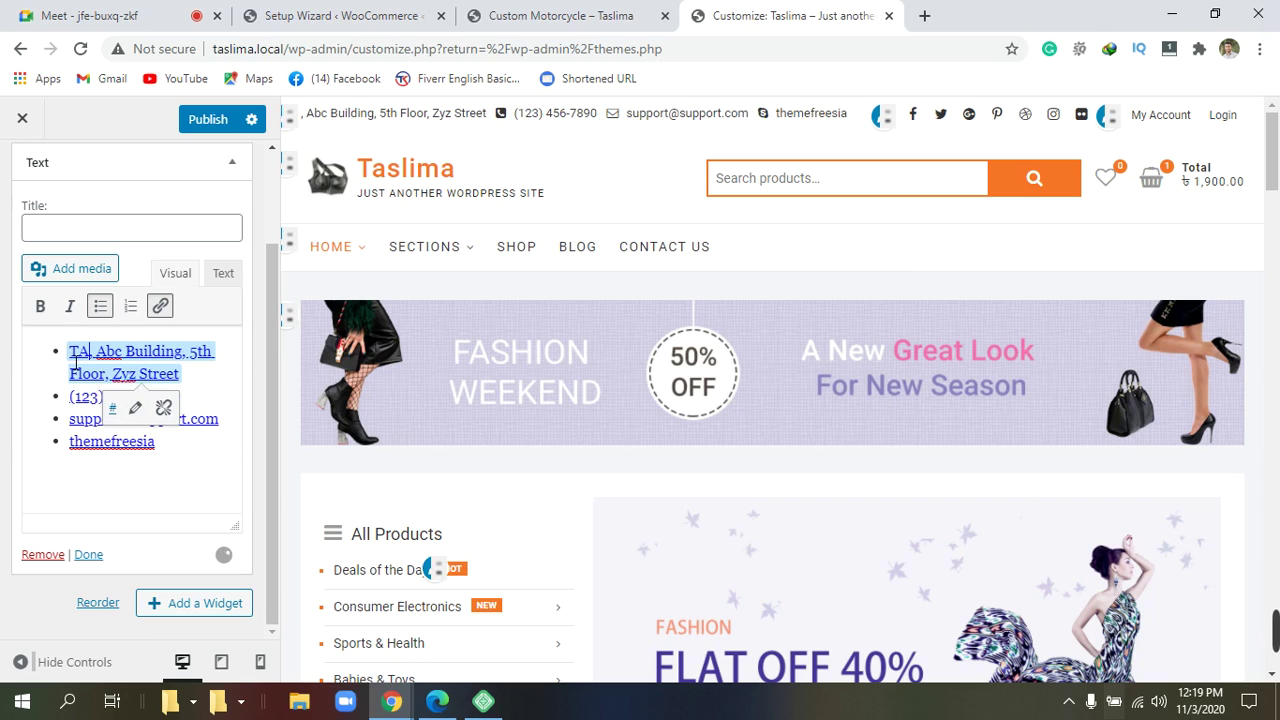
text(NGAI)
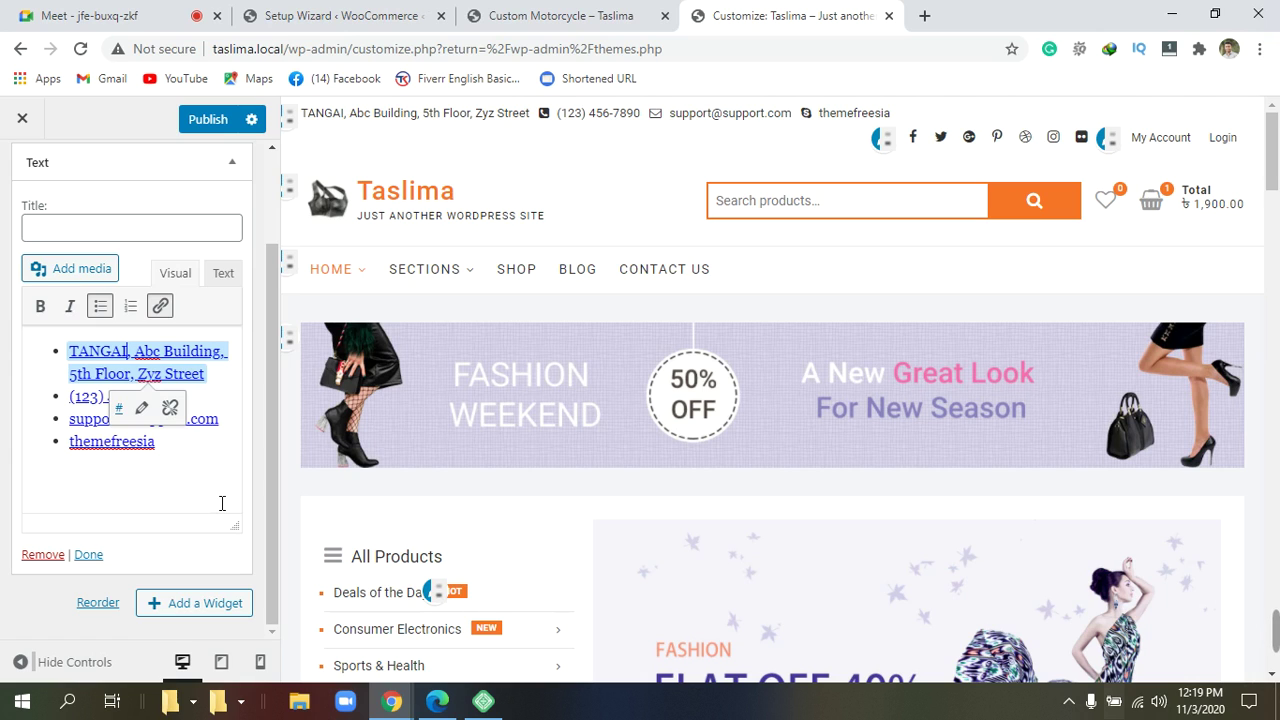
text(L)
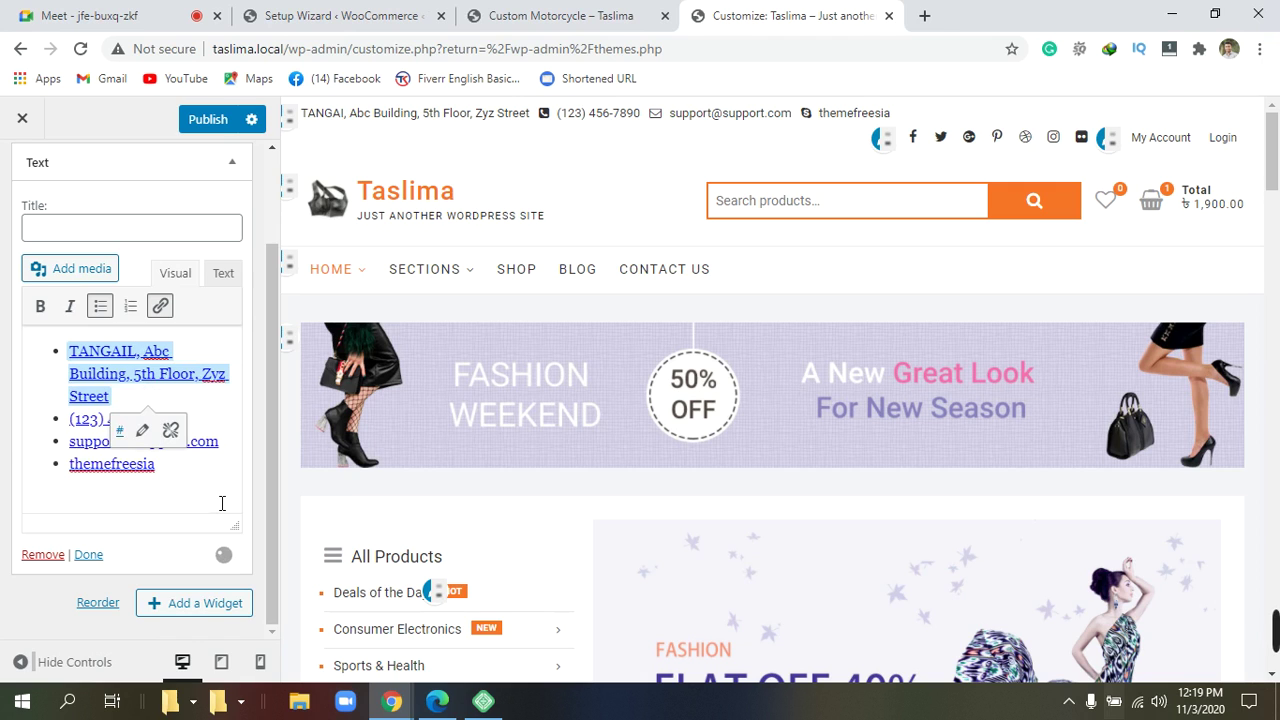
key(BackSpace)
key(BackSpace)
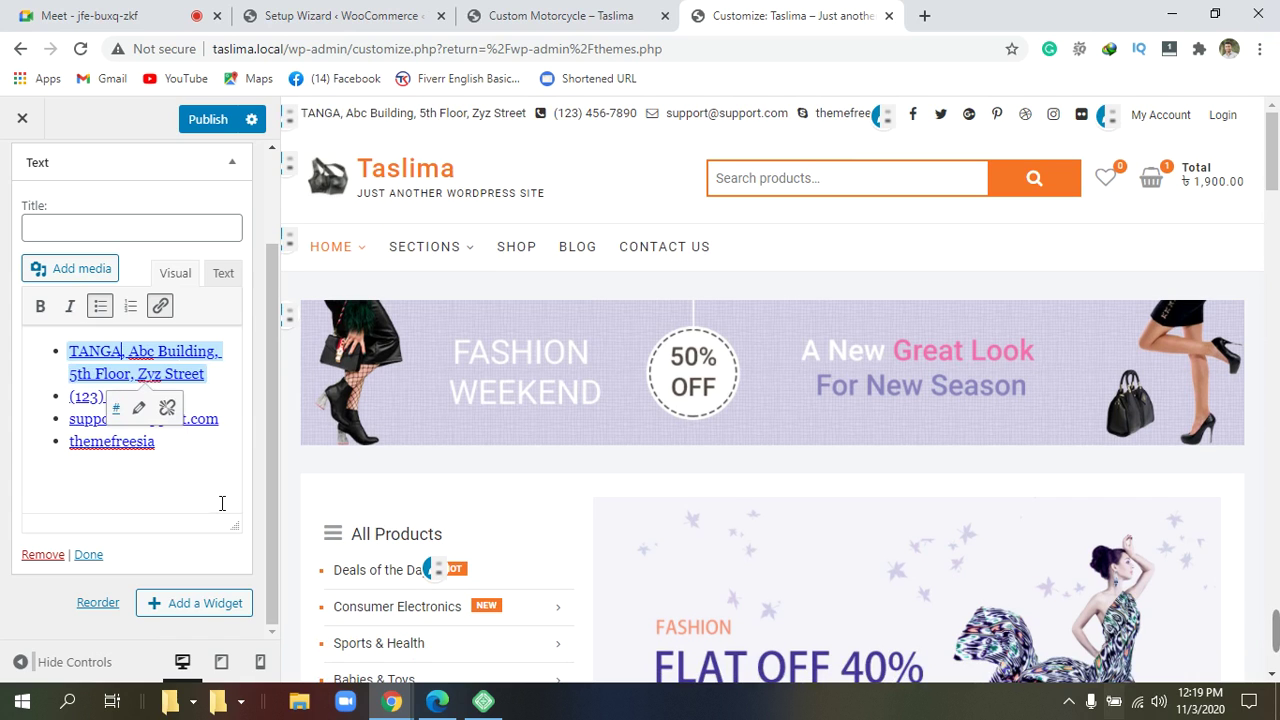
text(LL)
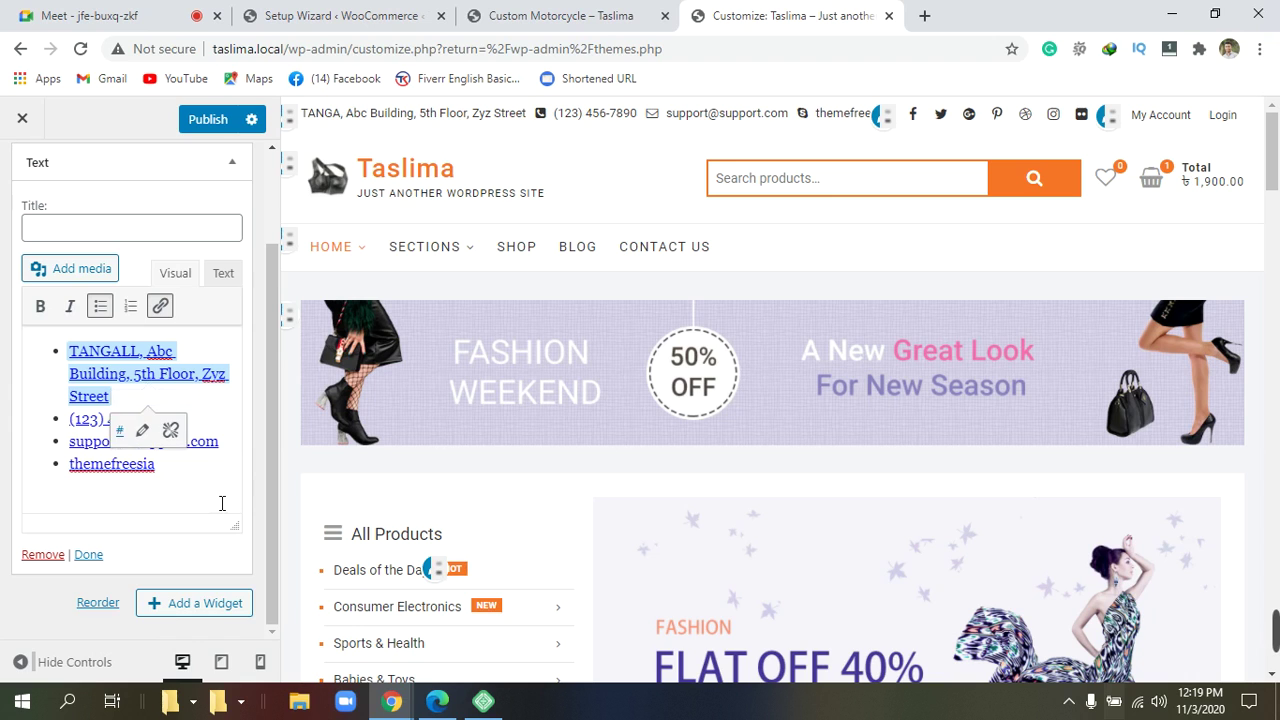
key(BackSpace)
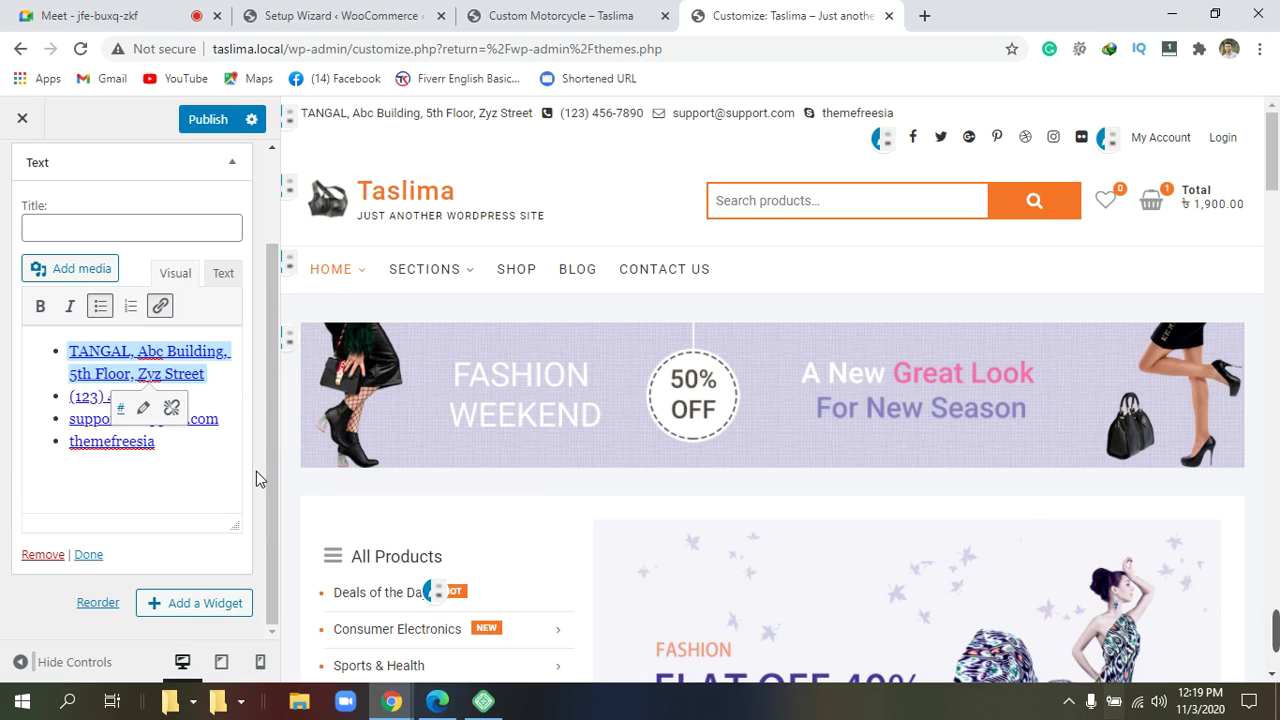
key(BackSpace)
key(BackSpace)
key(BackSpace)
key(BackSpace)
key(BackSpace)
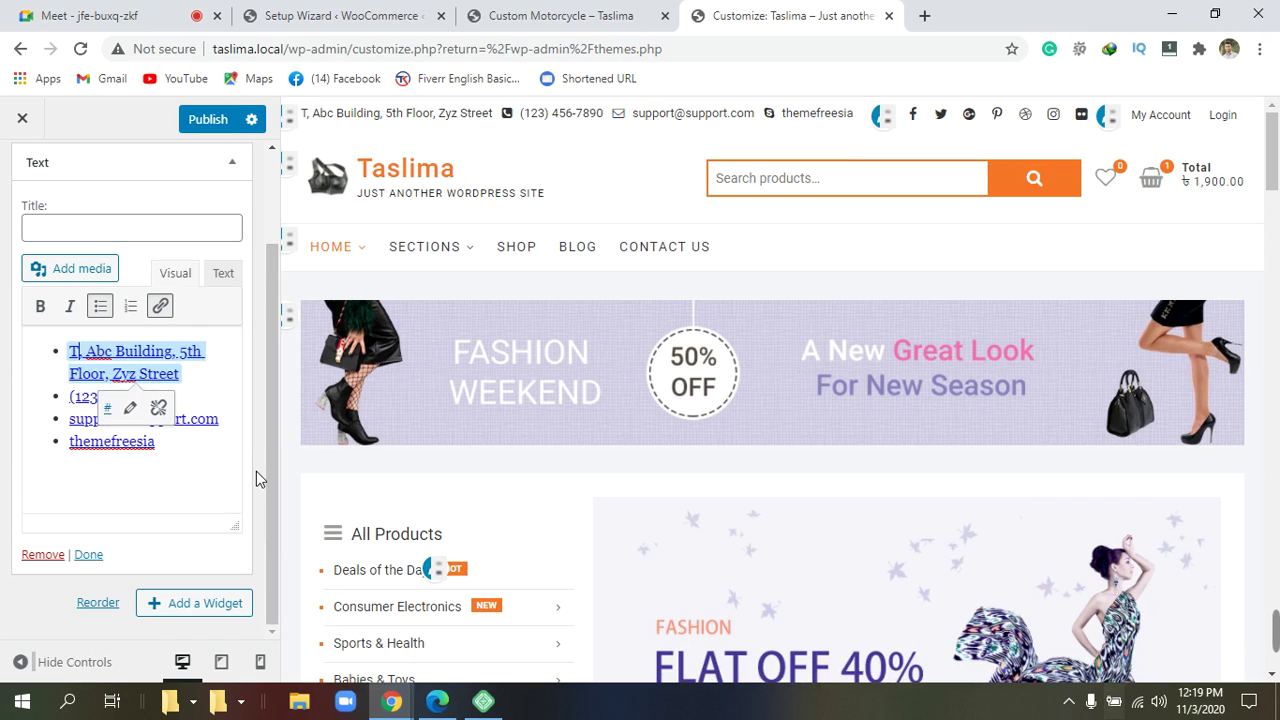
text(a)
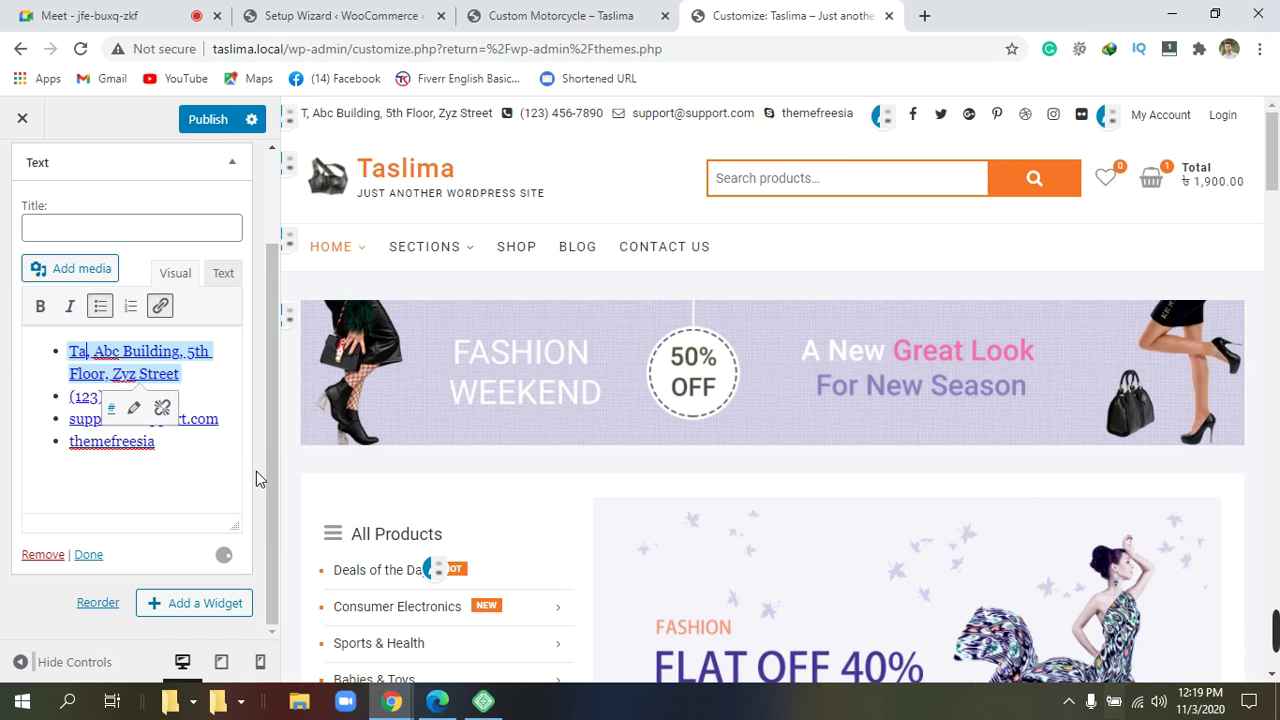
text(ni)
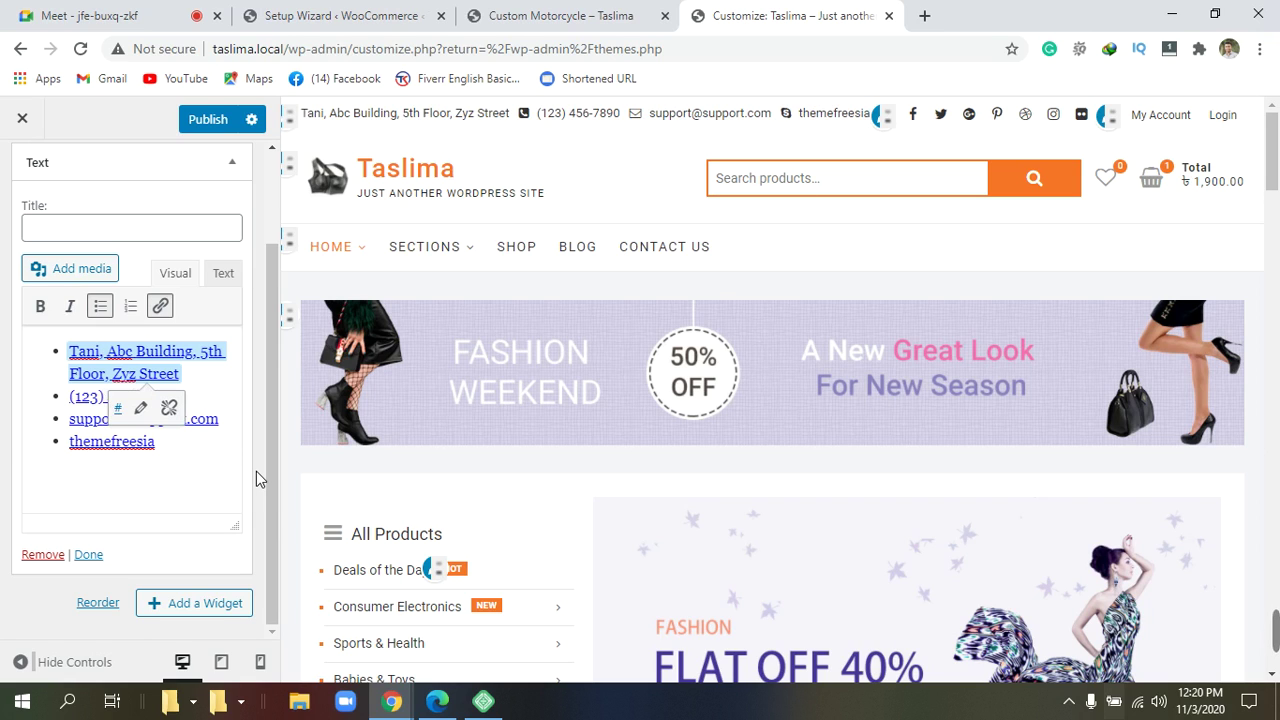
key(BackSpace)
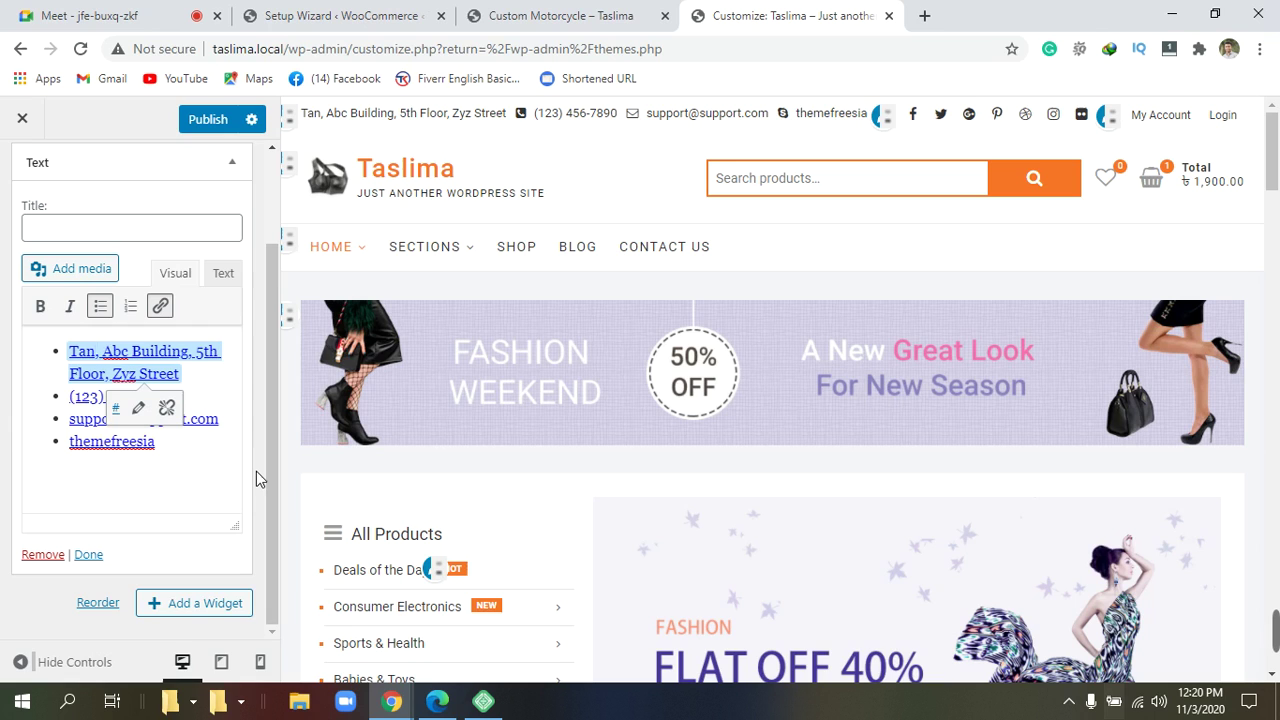
text(g)
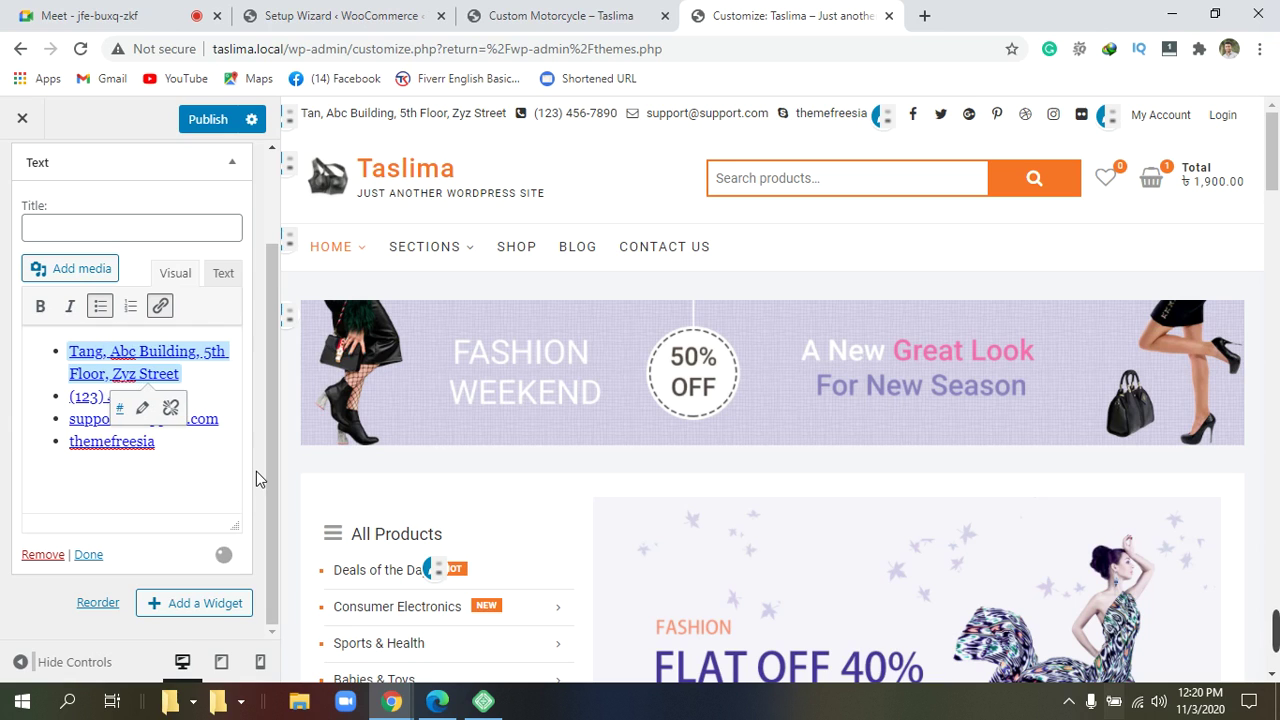
text(a)
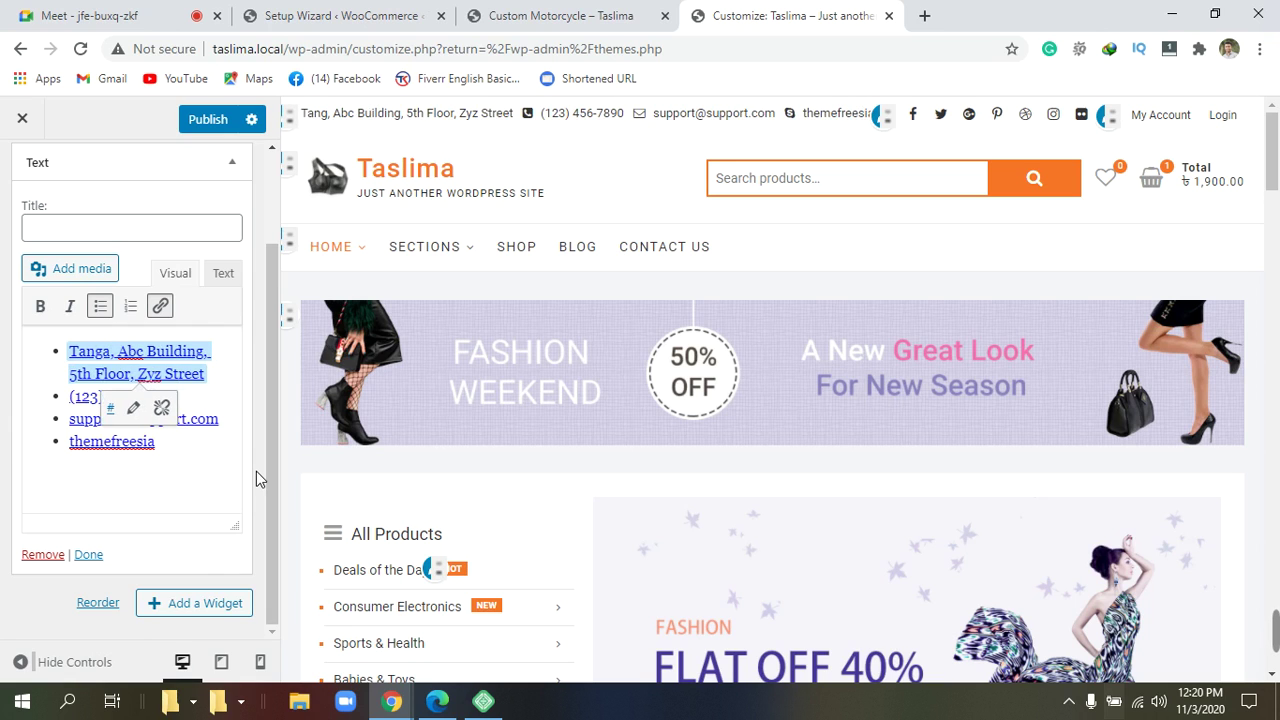
text(l)
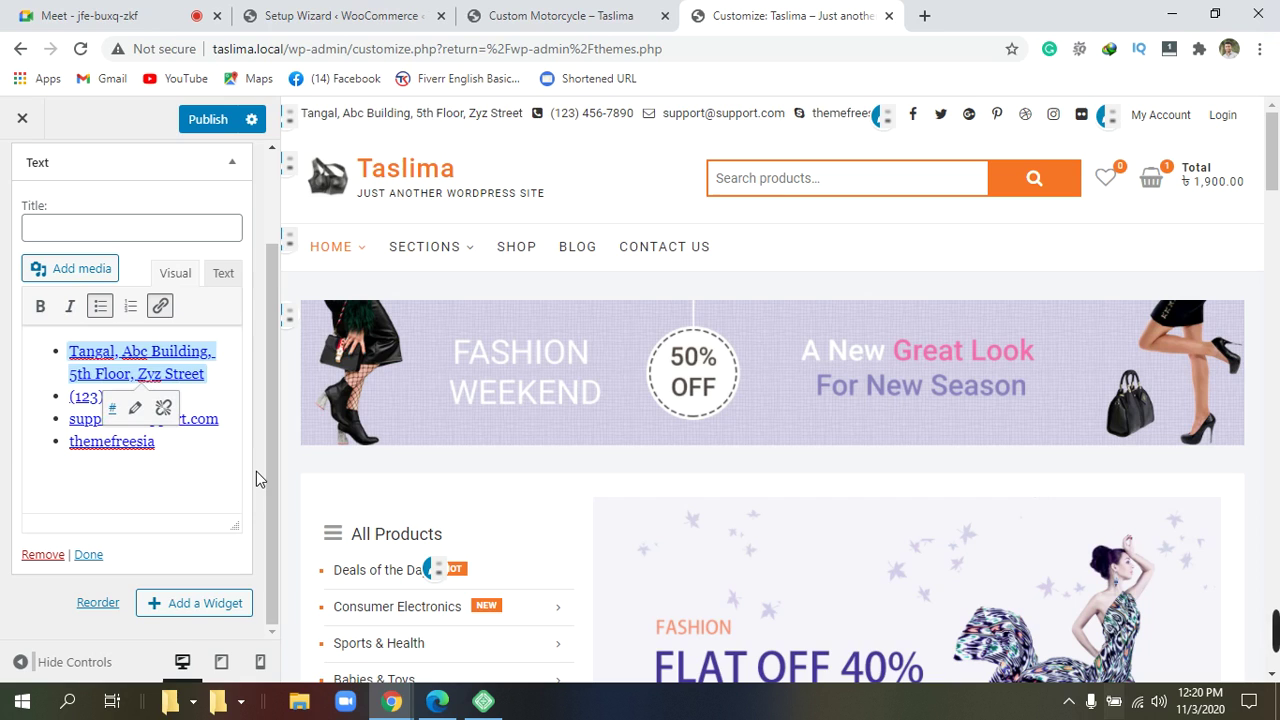
key(BackSpace)
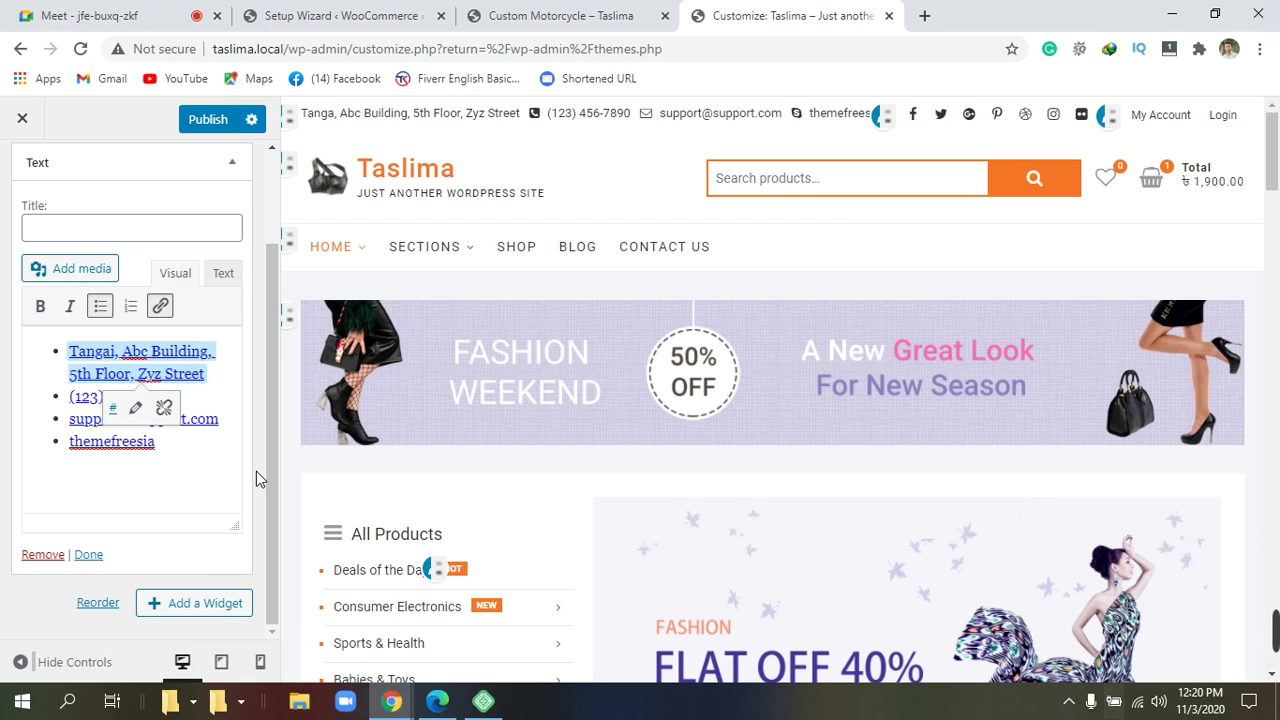
text(il)
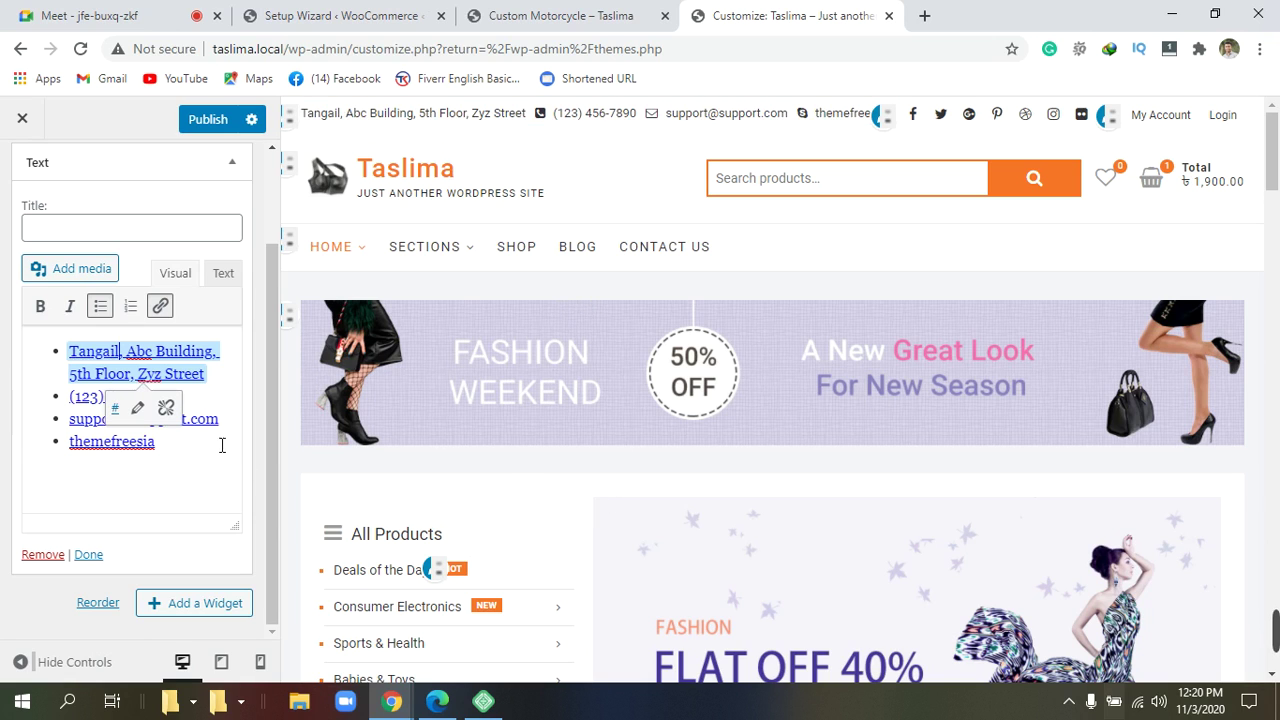
Publish the Customizer so the Tangail header address is saved.
click(165, 503)
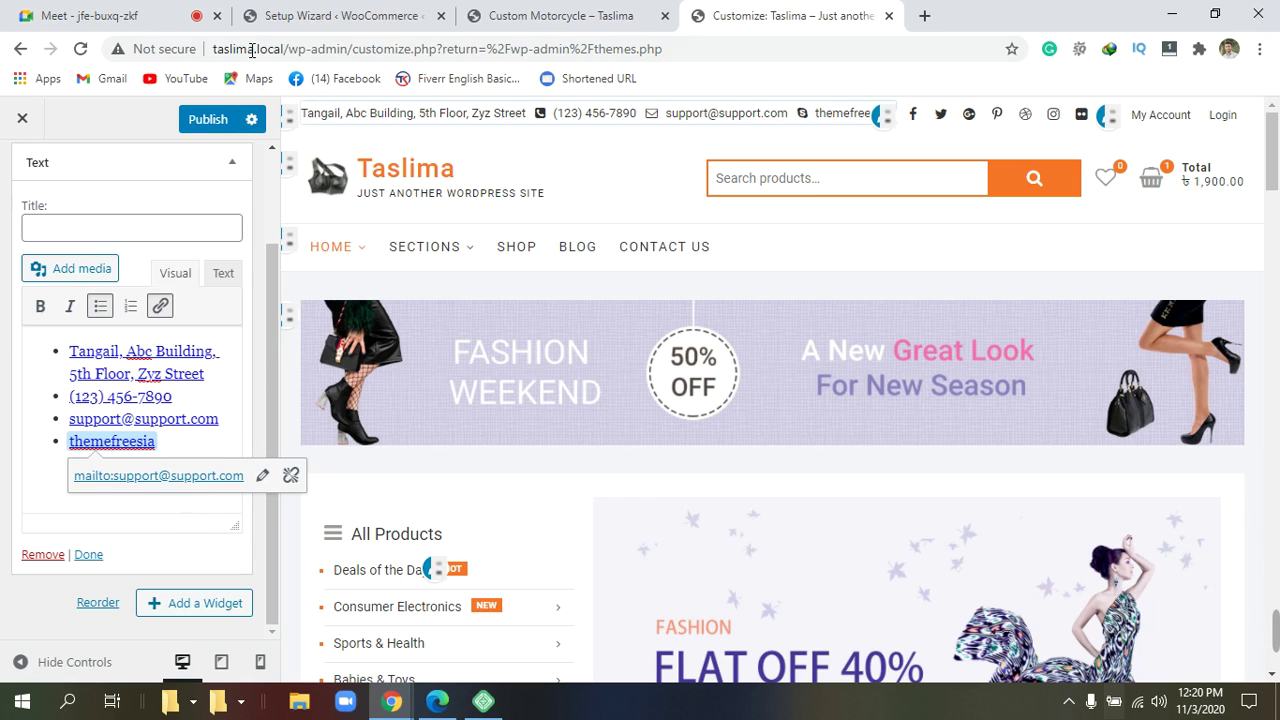
click(210, 125)
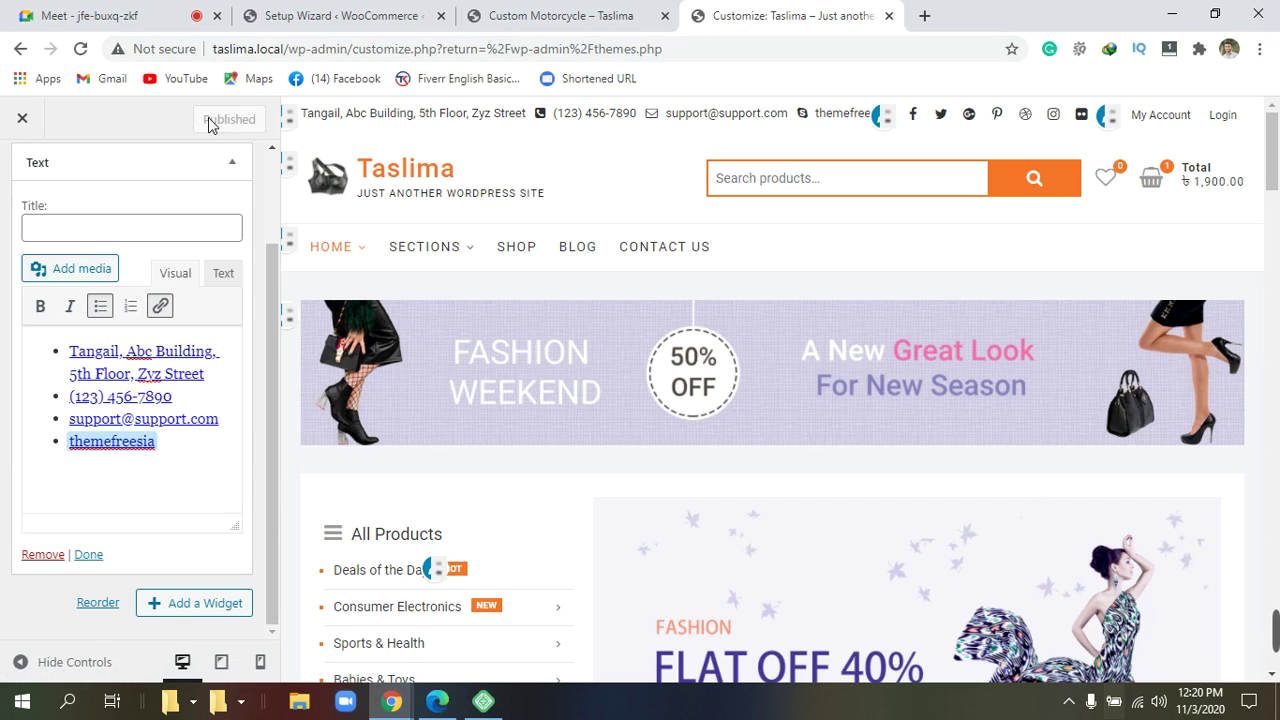
mouse_move(1277, 648)
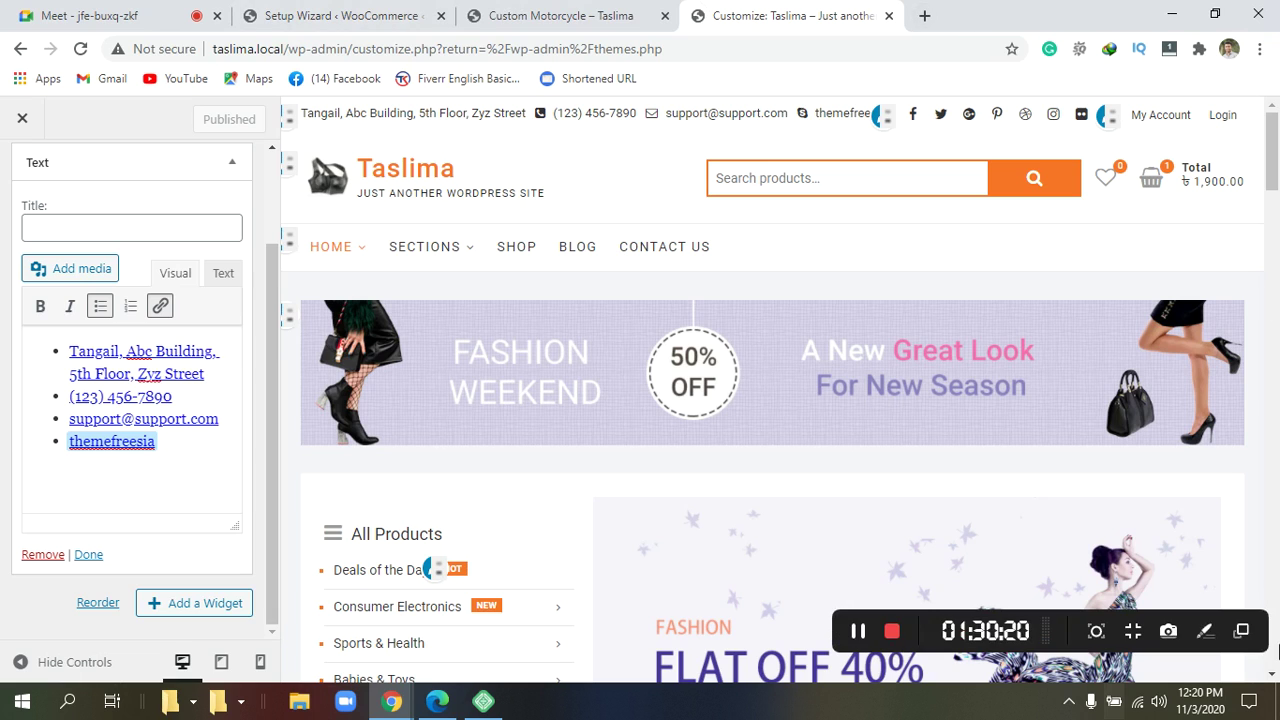
click(851, 716)
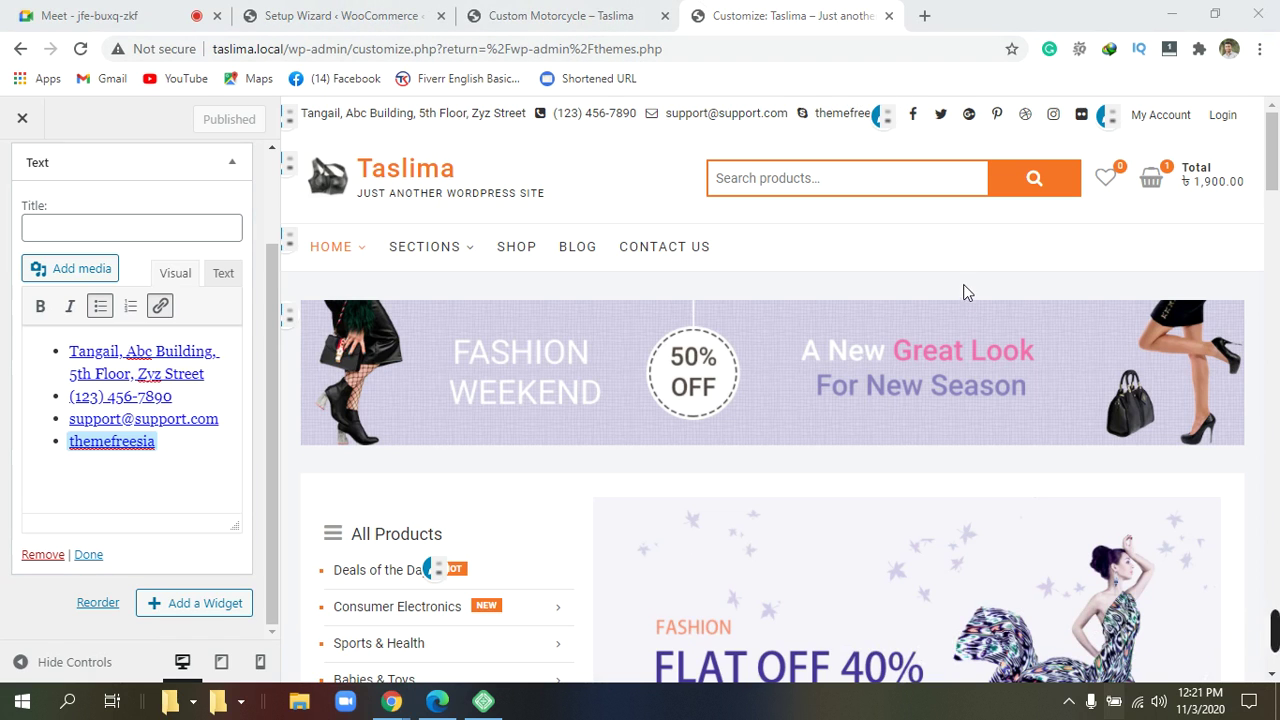
scroll(486, 356, down, 4)
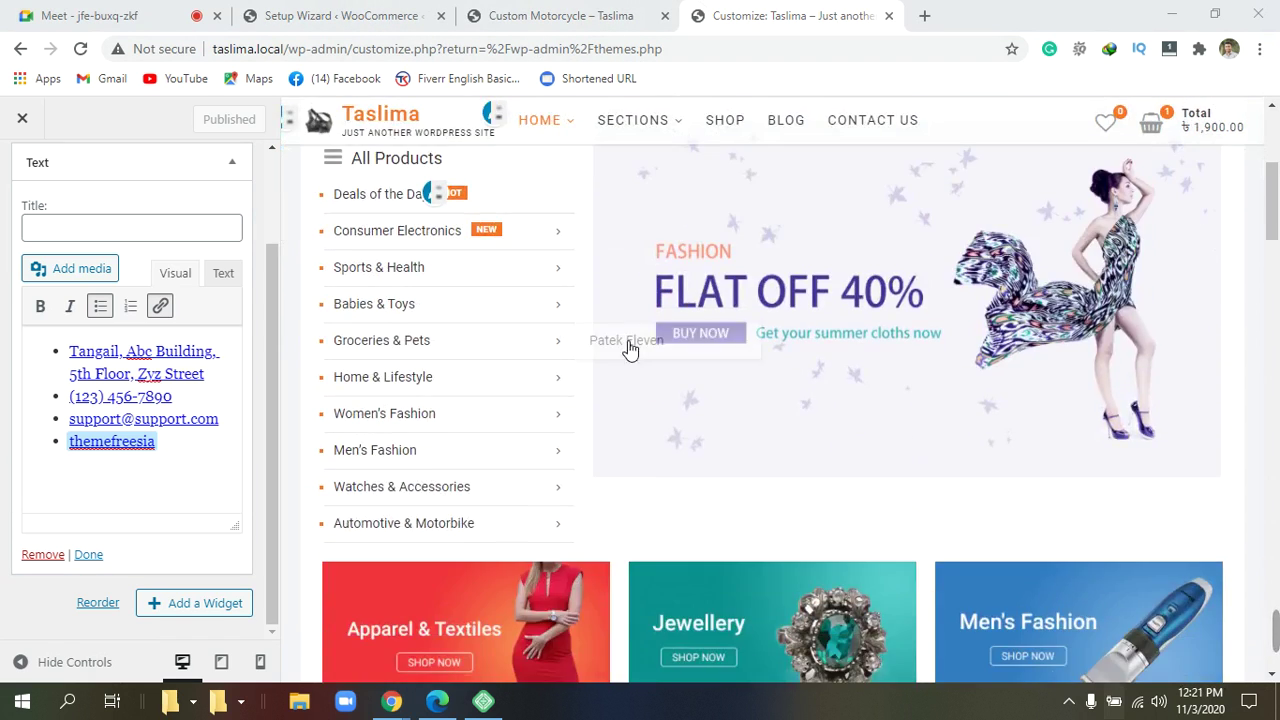
scroll(629, 349, up, 4)
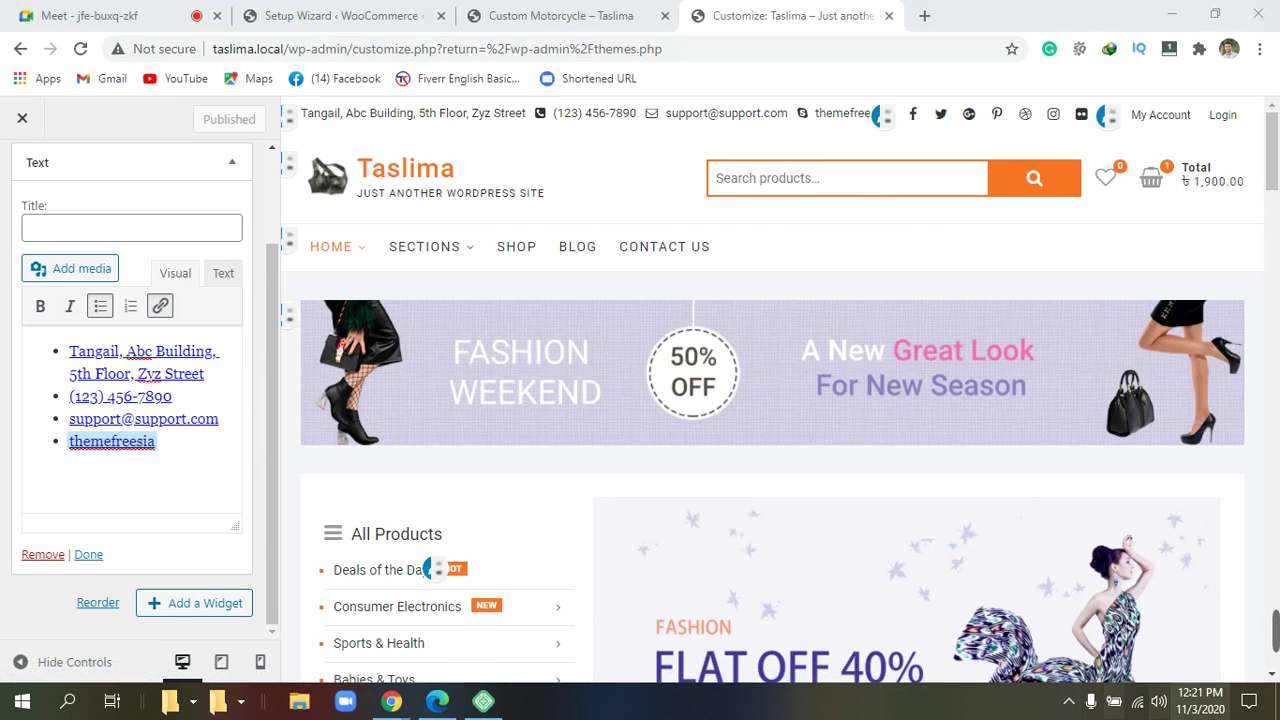
mouse_move(1258, 645)
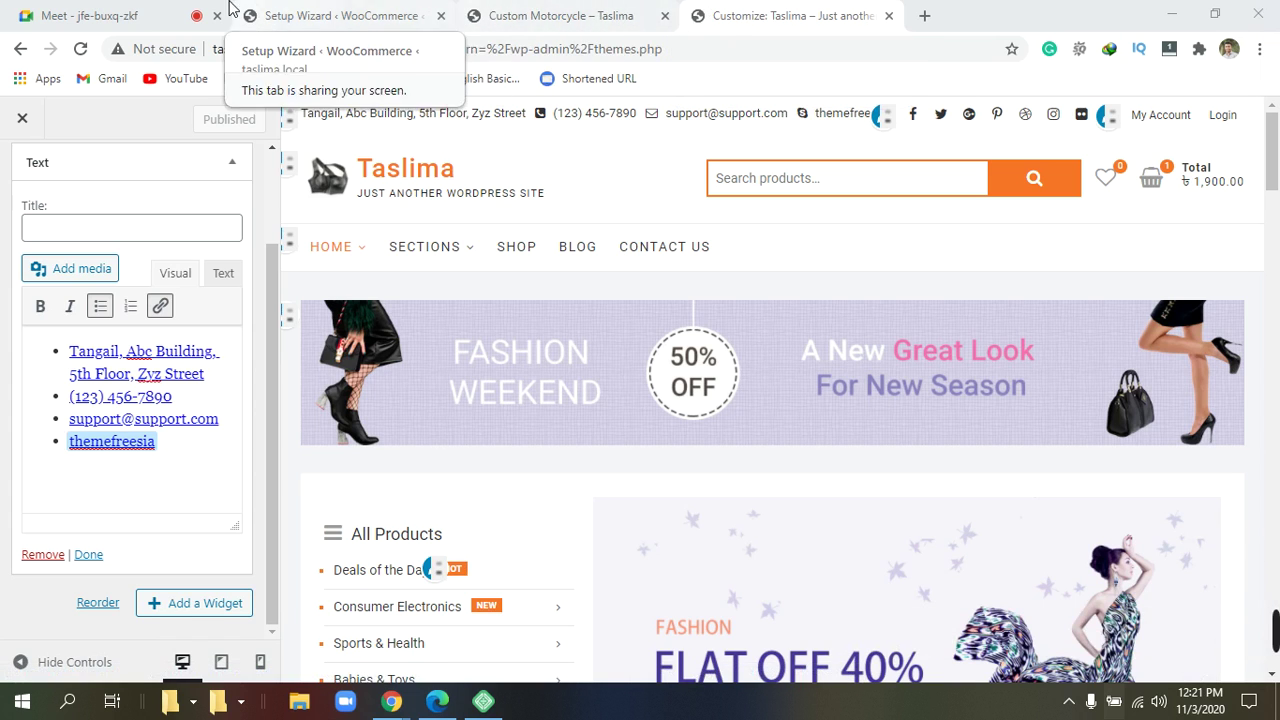
Go back to the Google Meet tab and stop presenting your screen to the meeting.
click(114, 12)
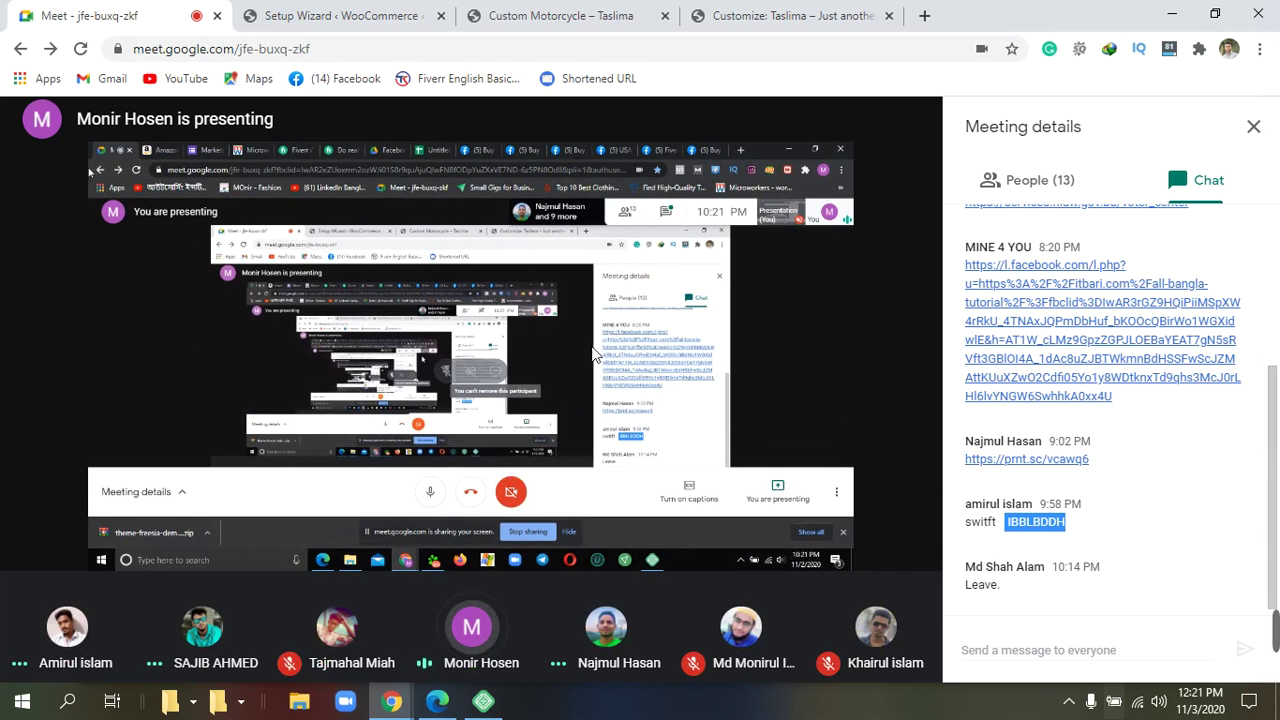
click(829, 650)
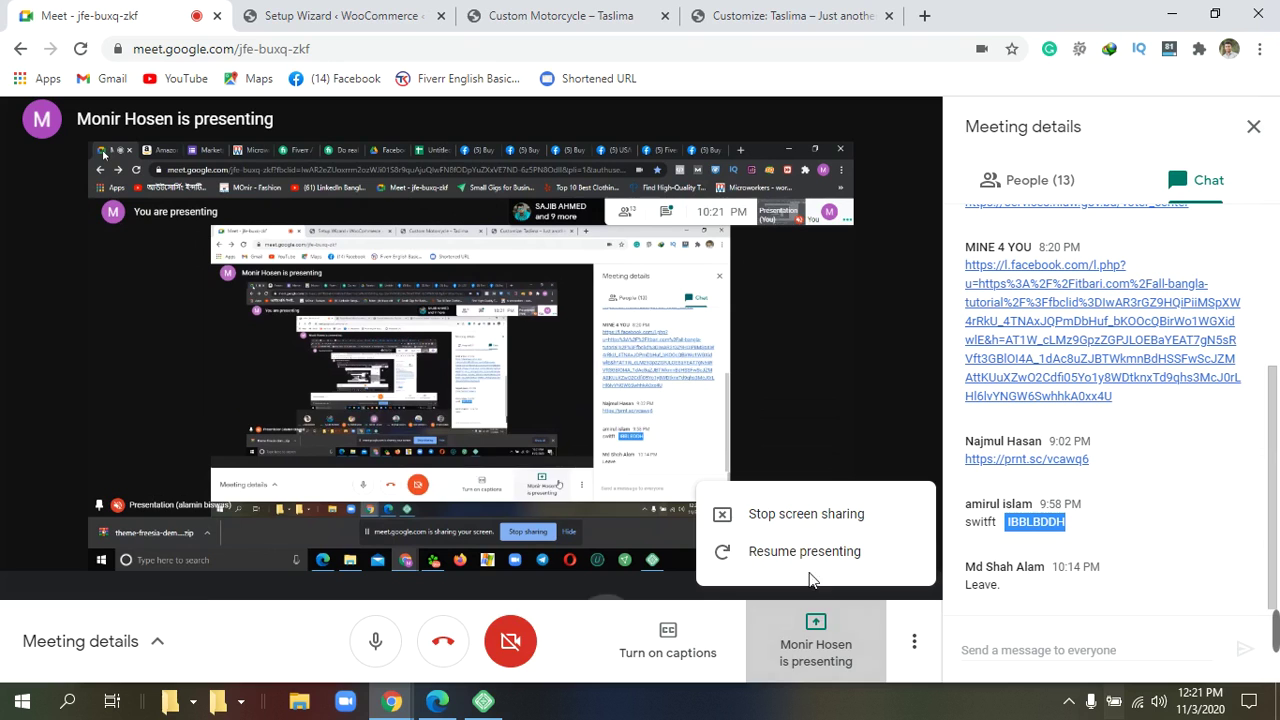
click(841, 521)
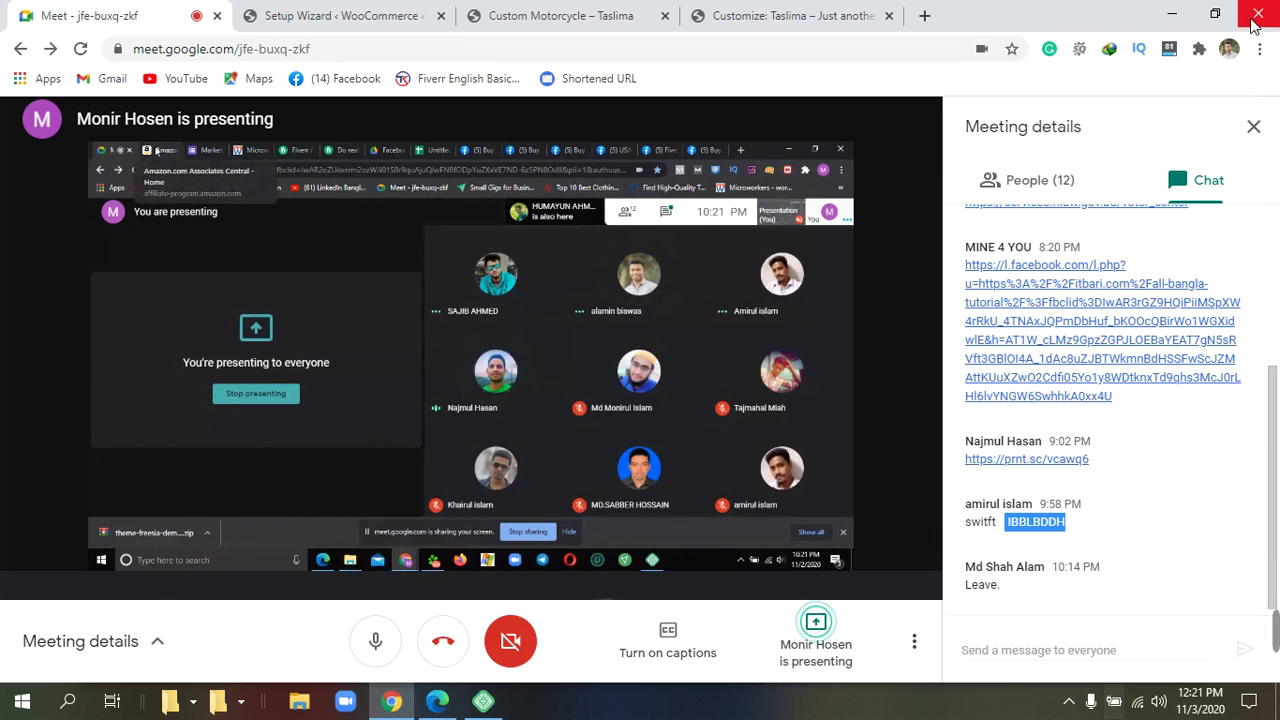
Close the Meeting details panel so participant tiles appear beside the shared WordPress screen.
click(1257, 128)
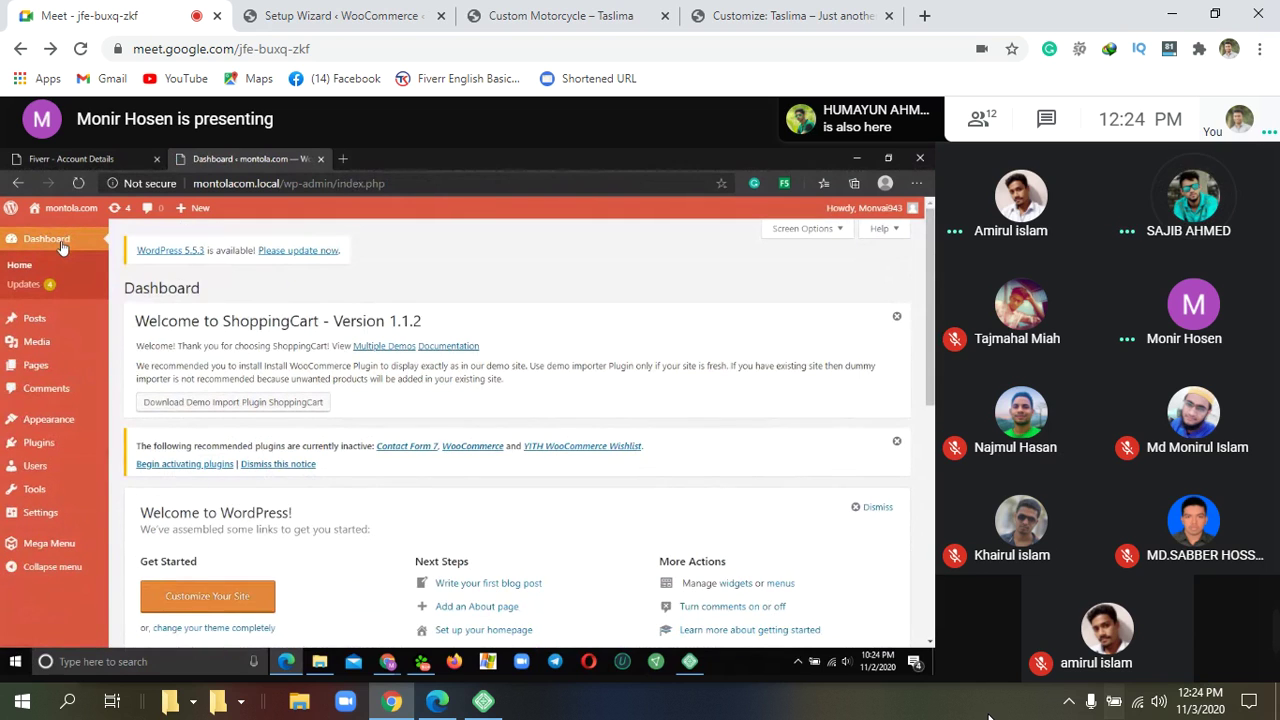
click(27, 286)
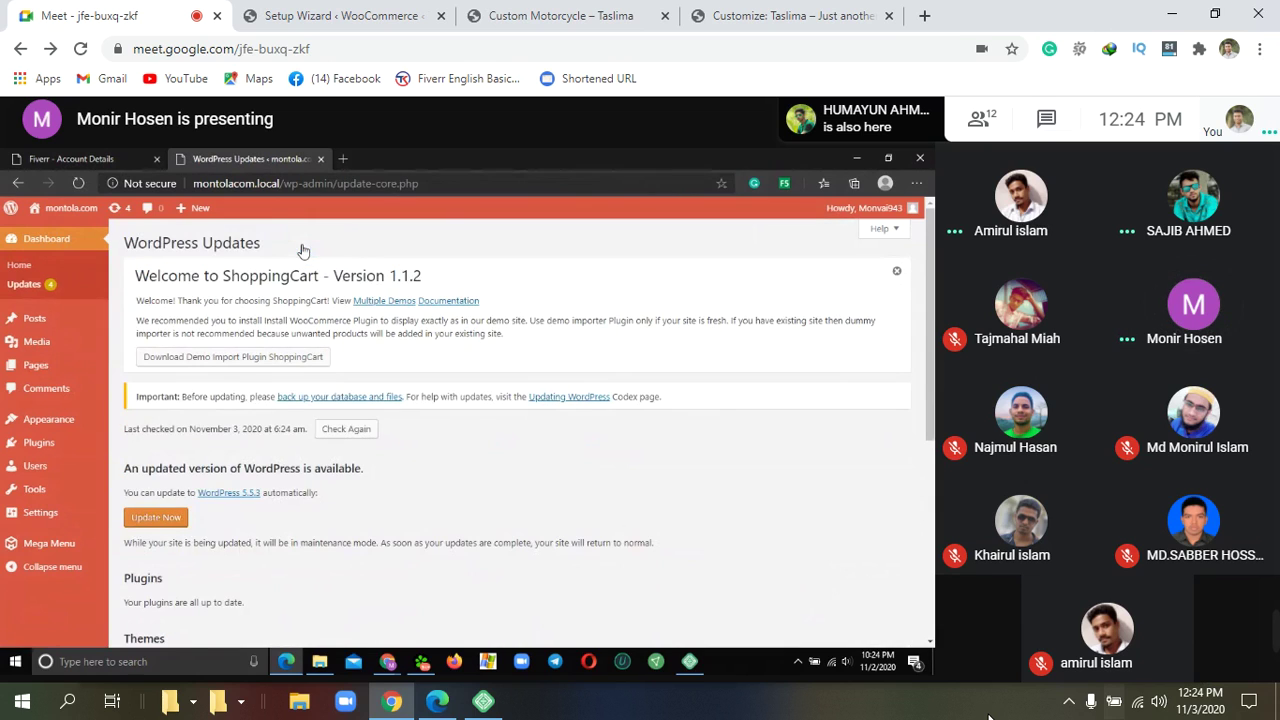
click(156, 518)
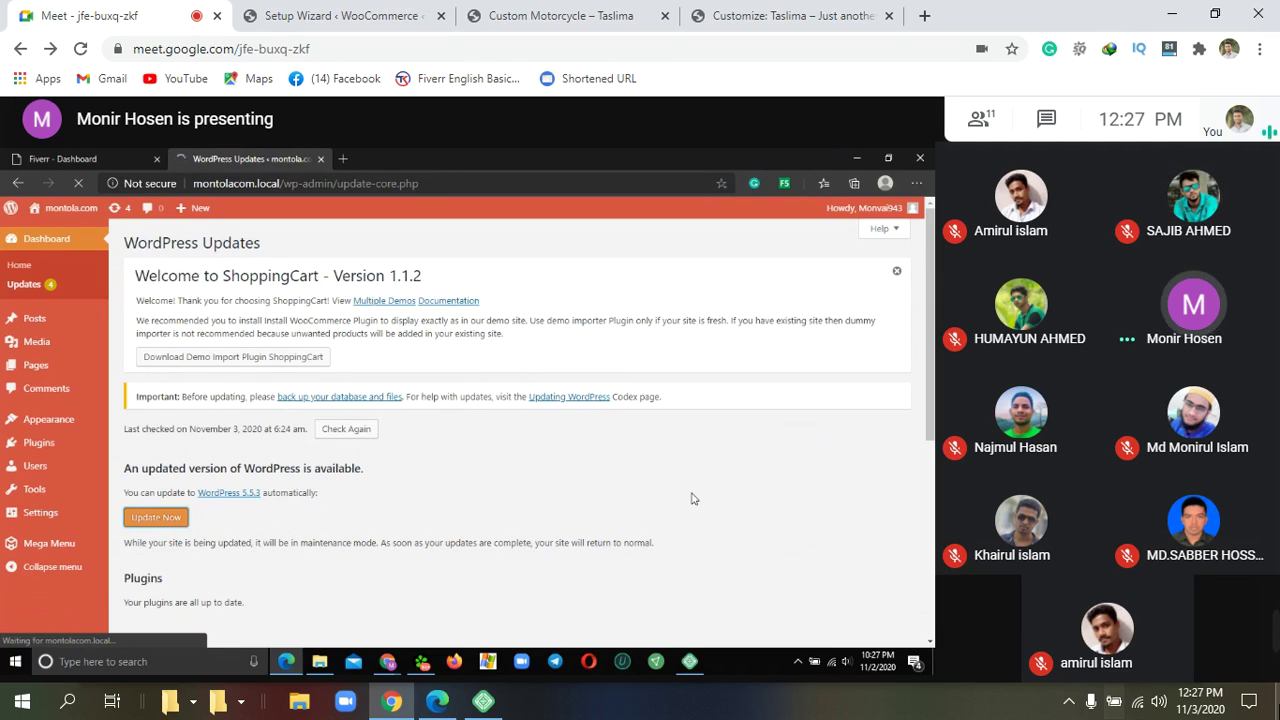
mouse_move(1190, 630)
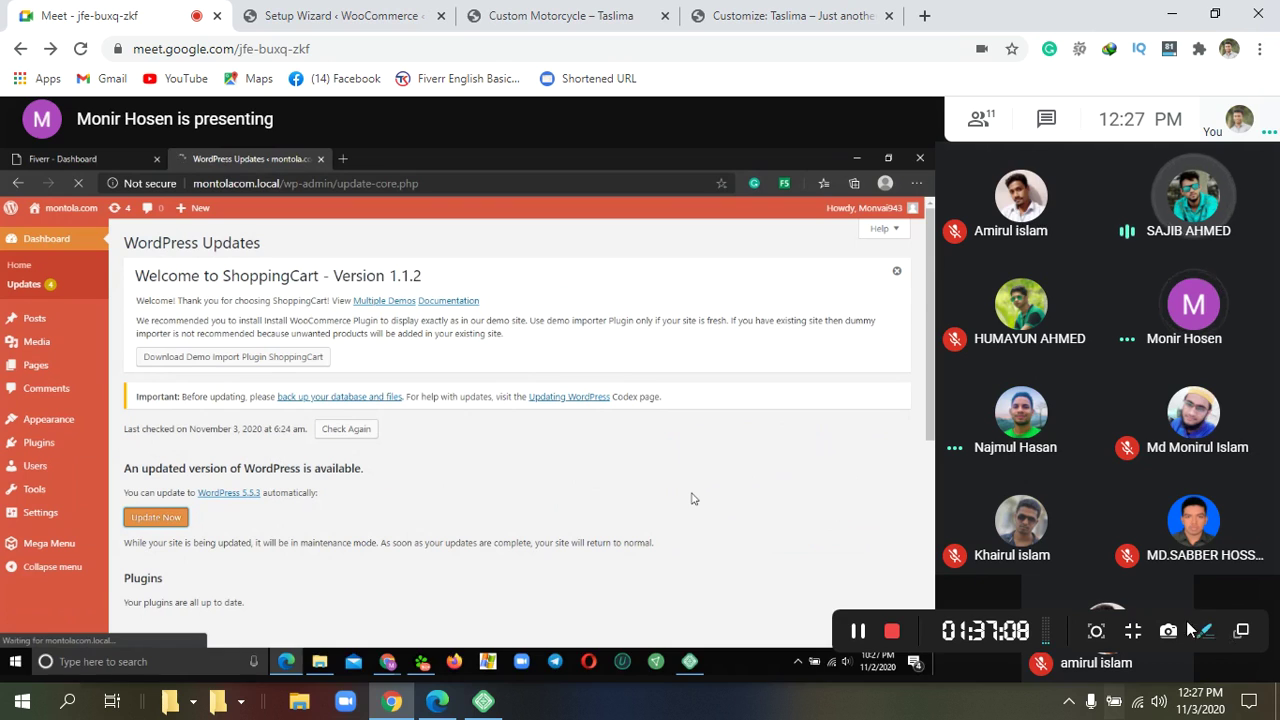